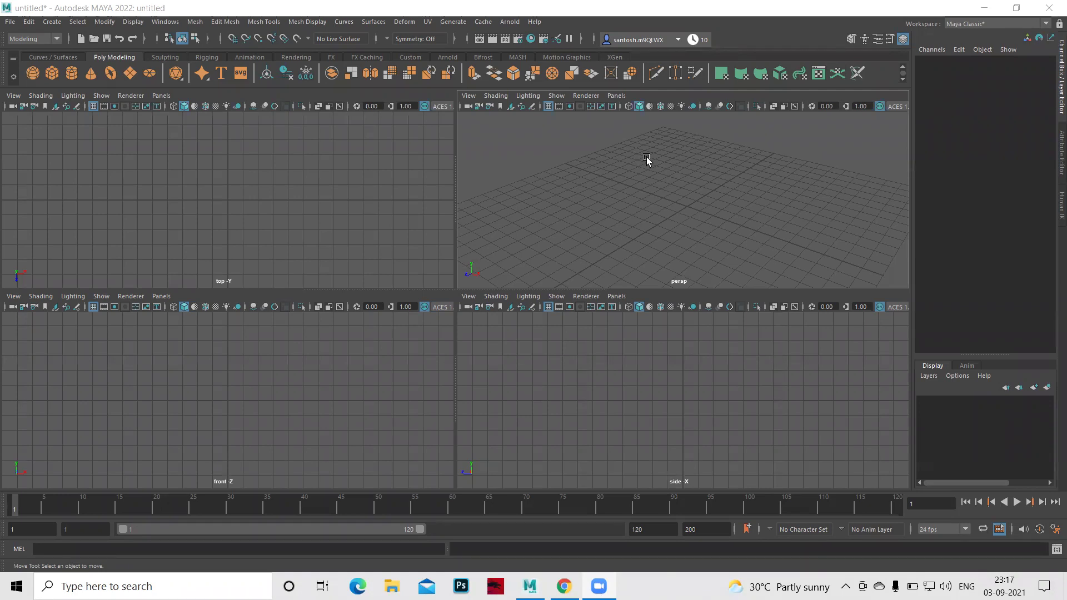
Set the car 12 folder on the Desktop as the current Maya project.
click(9, 22)
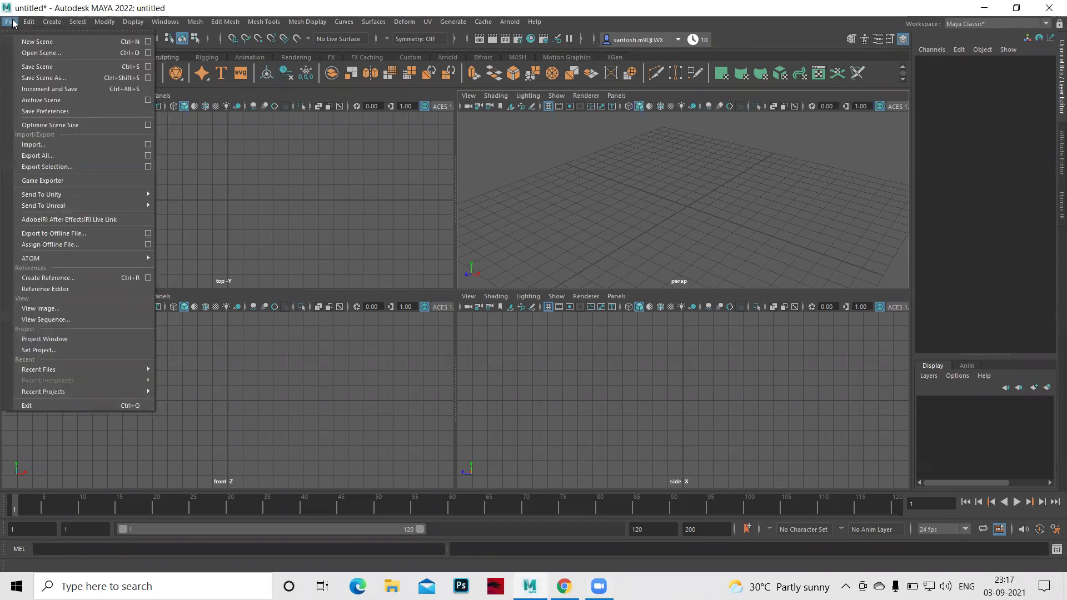
click(51, 349)
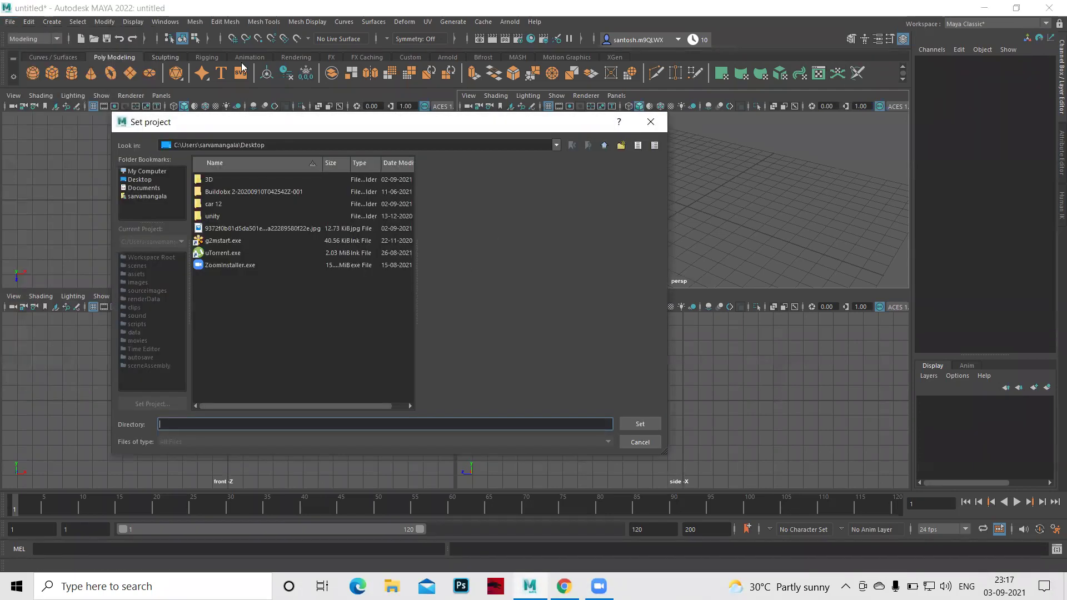
click(141, 179)
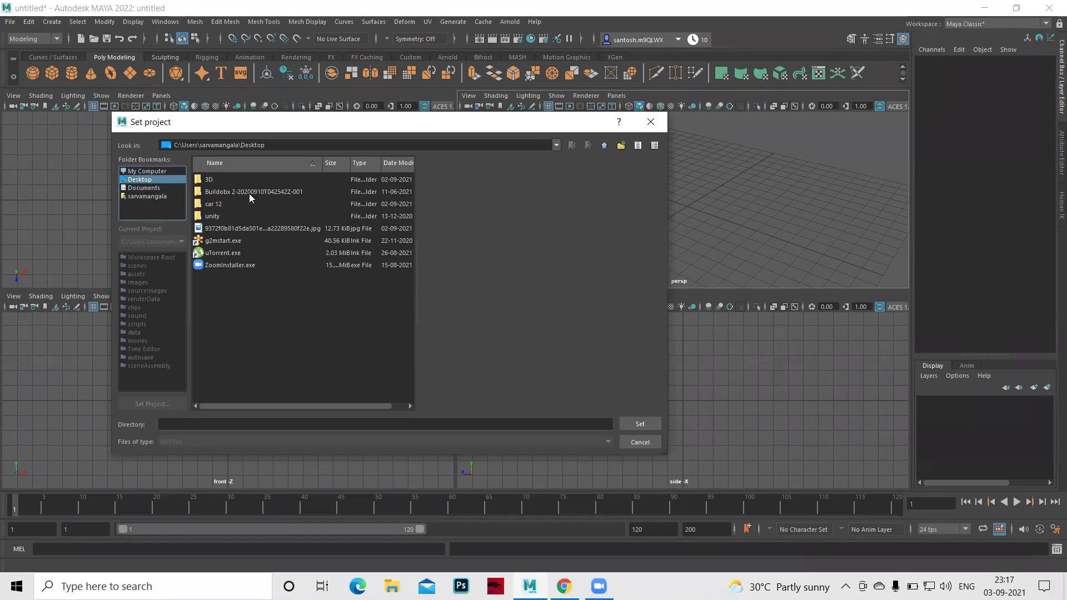
click(207, 203)
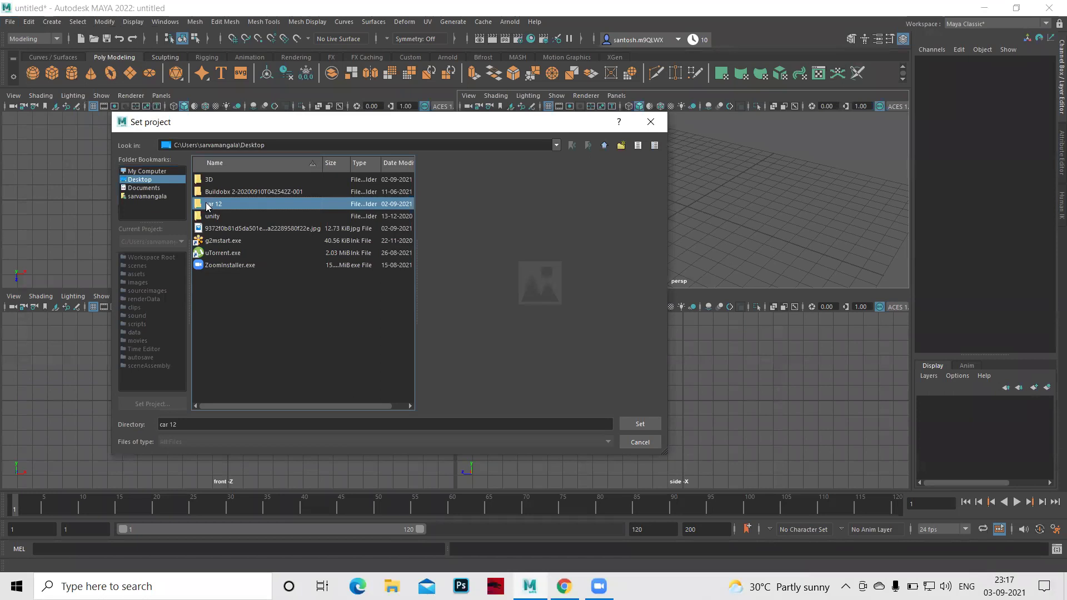
click(628, 426)
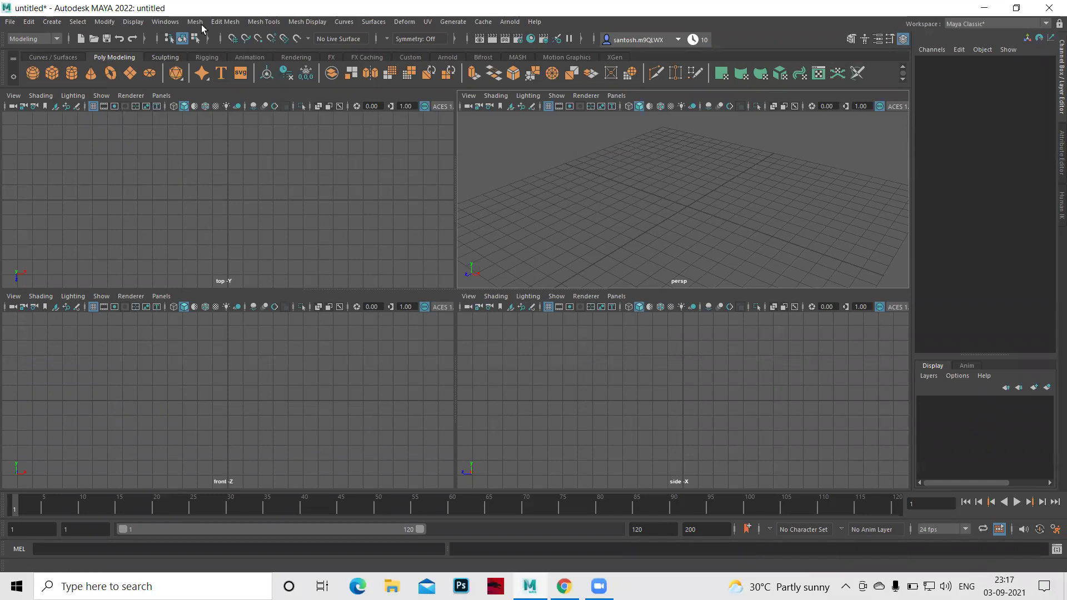
Open car12.mb from the car 12 project's scenes folder.
click(95, 40)
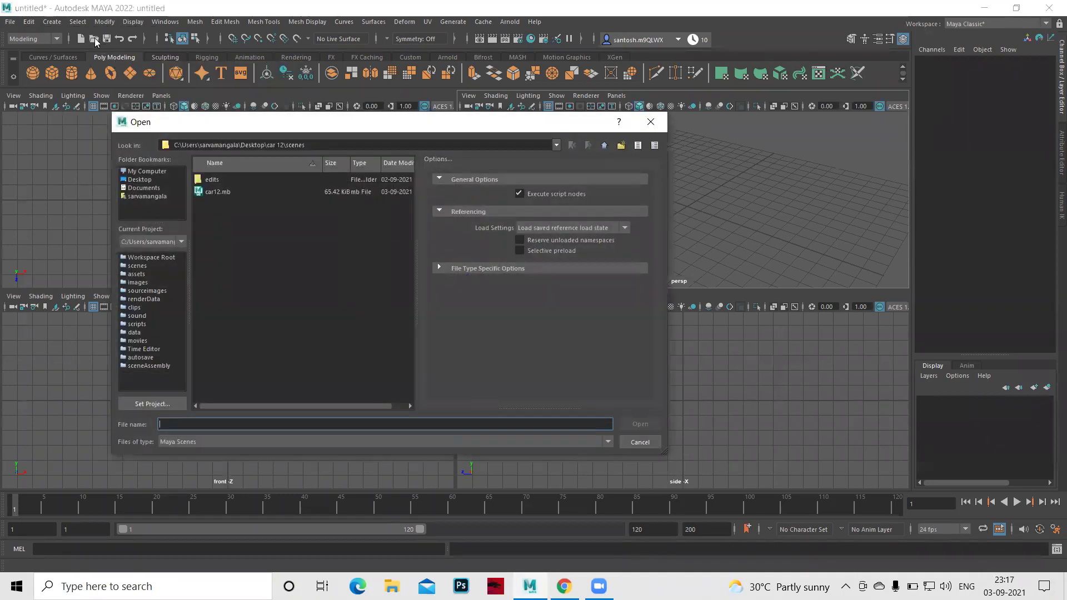
click(209, 192)
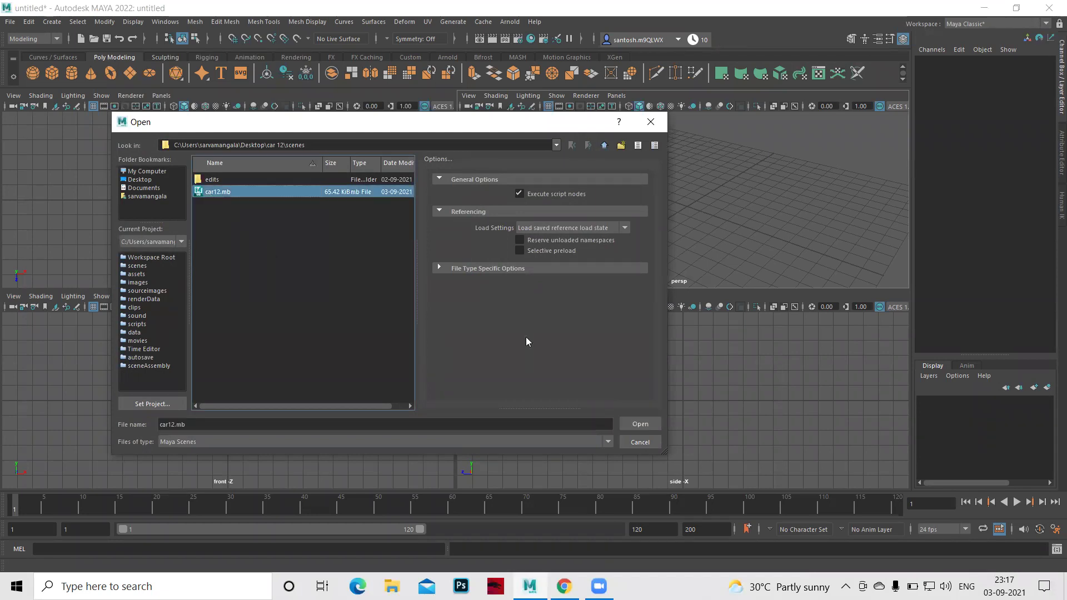
click(641, 424)
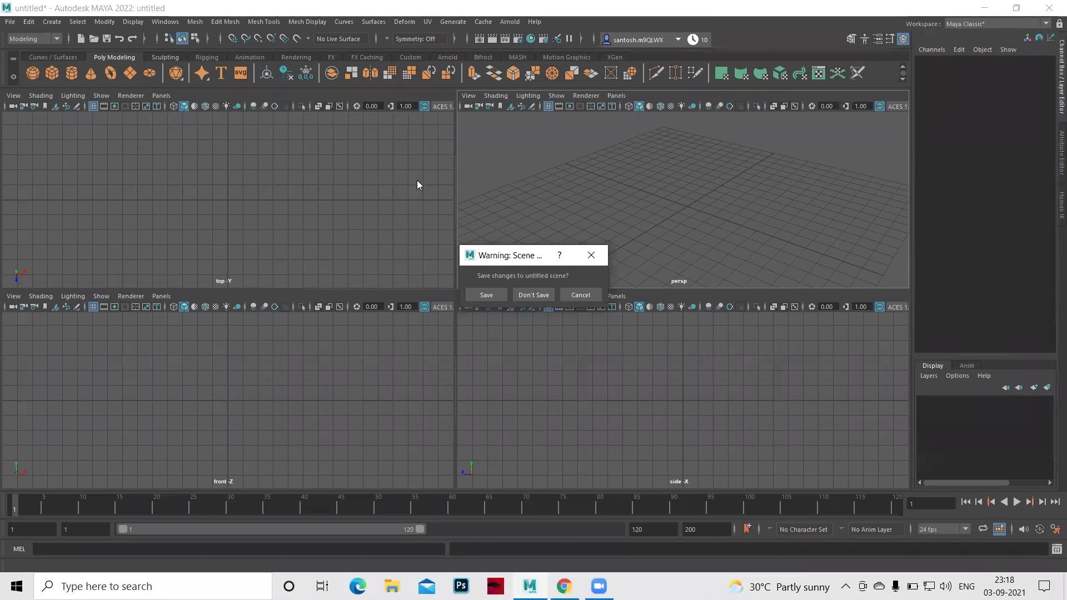
Discard the untitled scene so car12.mb loads with its blueprint references.
click(538, 295)
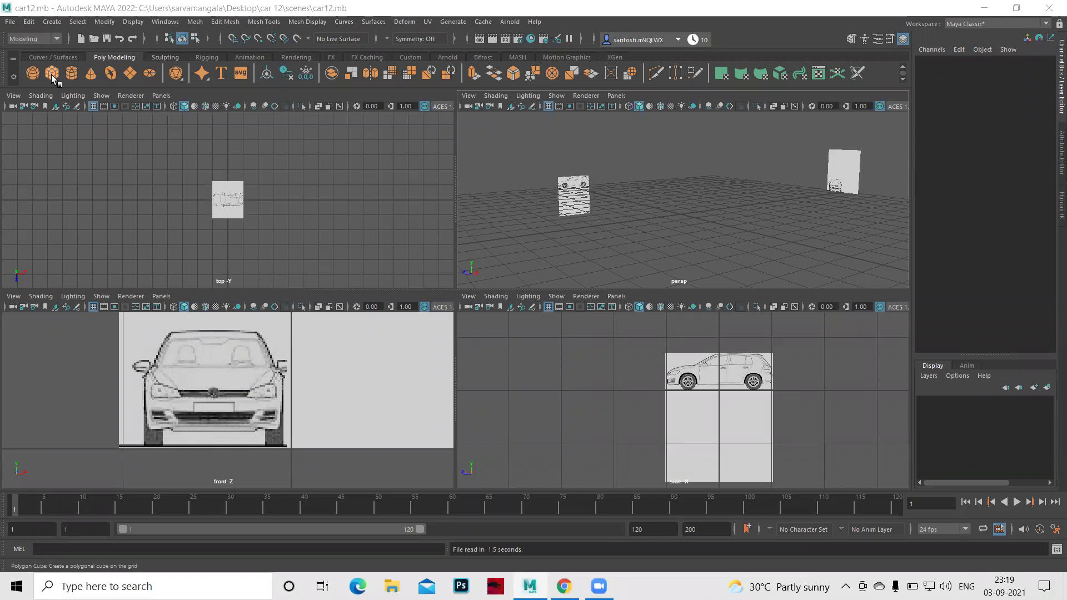
Create a polygon cube in the maximized perspective view and raise it to Translate Y 1.295.
click(52, 75)
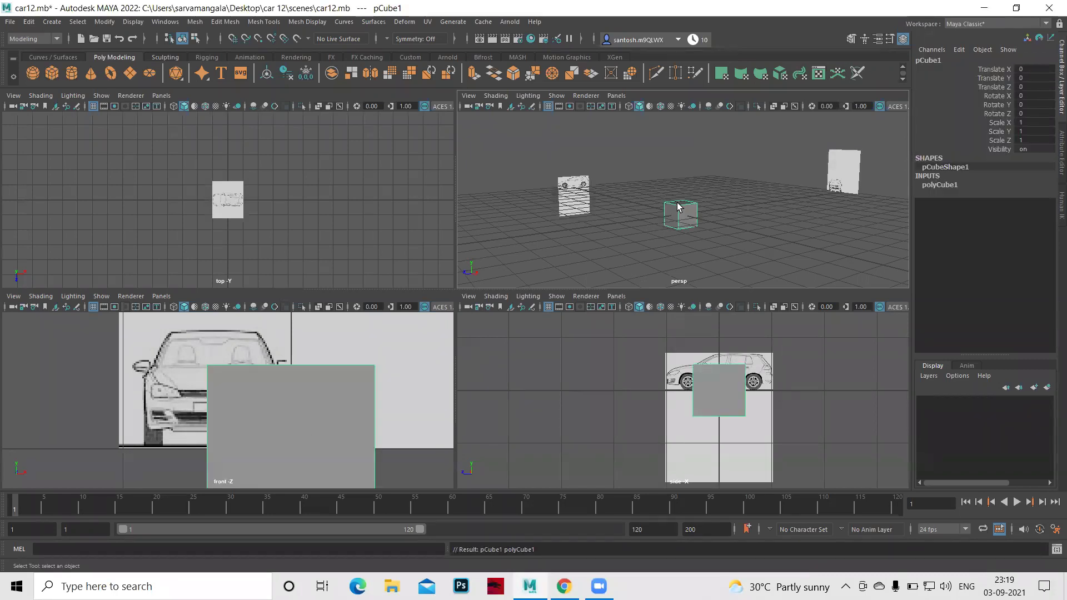
key(space)
scroll(576, 347, up, 2)
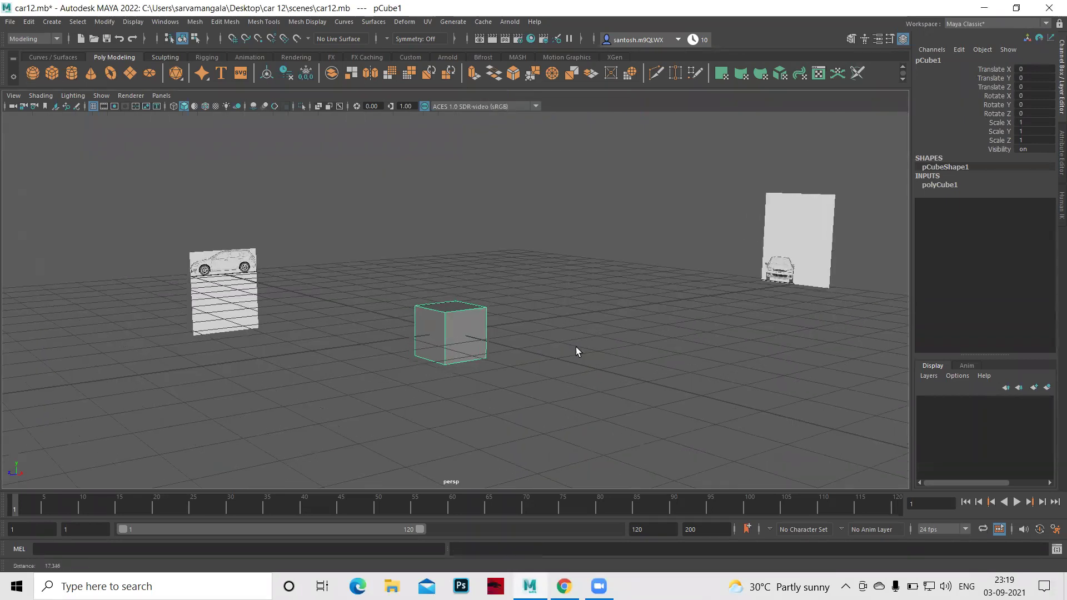
scroll(576, 344, up, 2)
key(w)
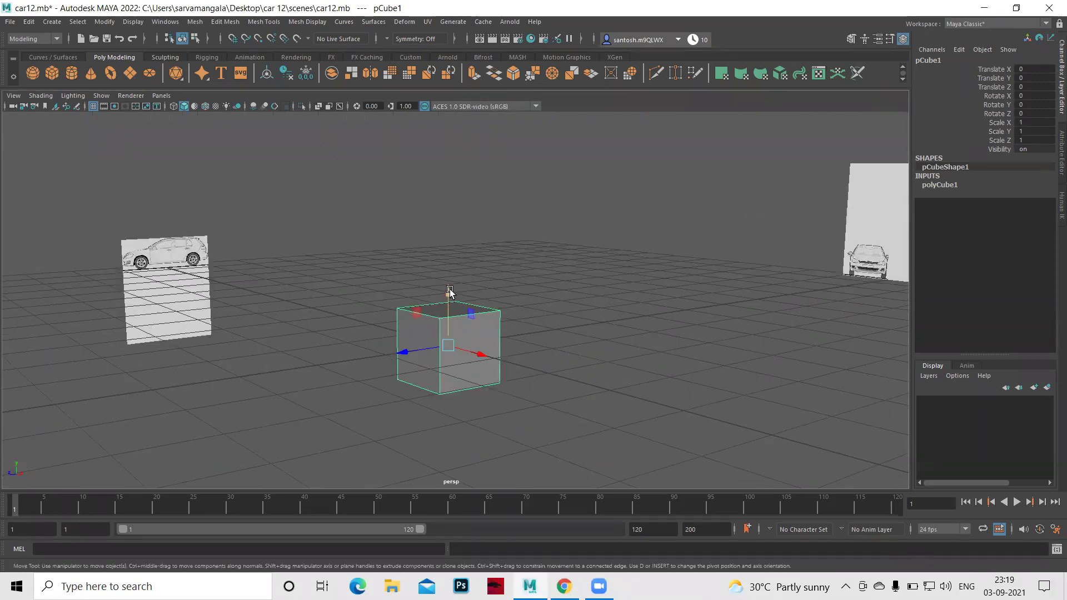
drag(449, 294, 450, 193)
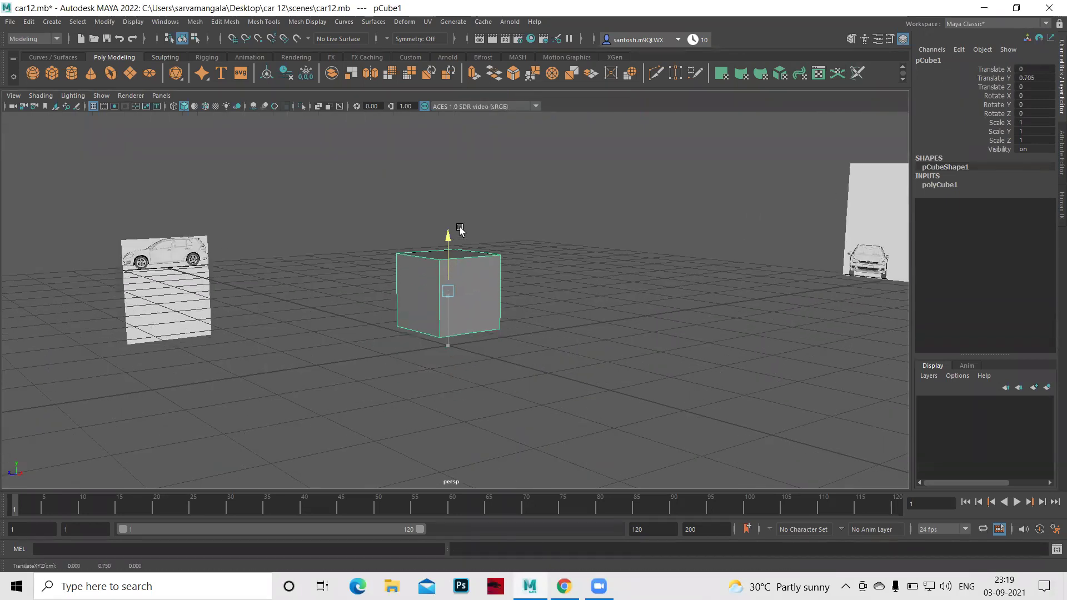
Give the cube 33 width and 25 height subdivisions, then move in for a closer look.
click(948, 184)
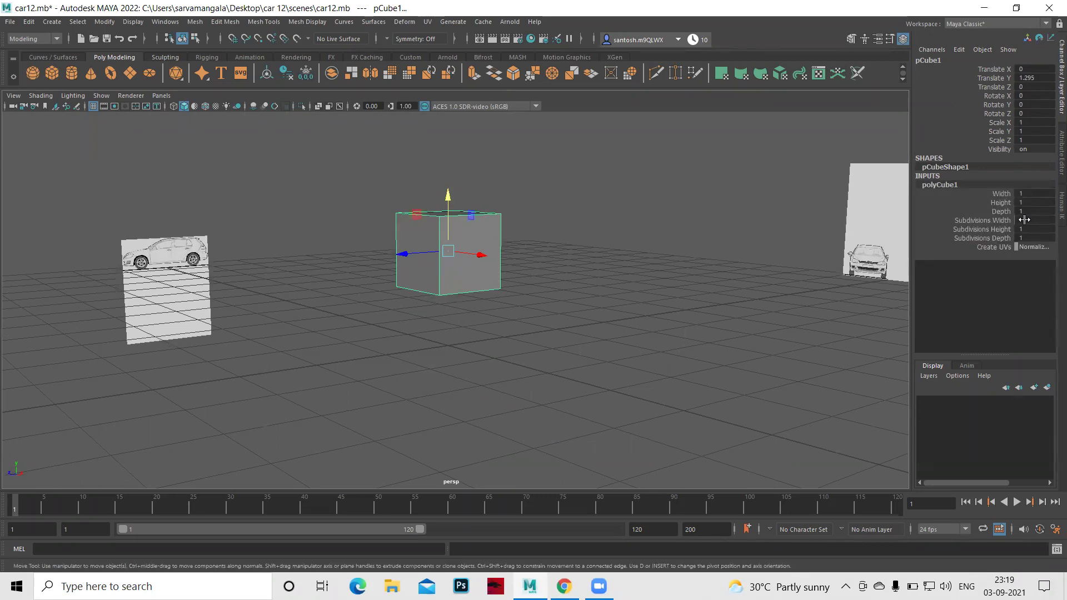
ctrl+drag(1026, 220, 1041, 220)
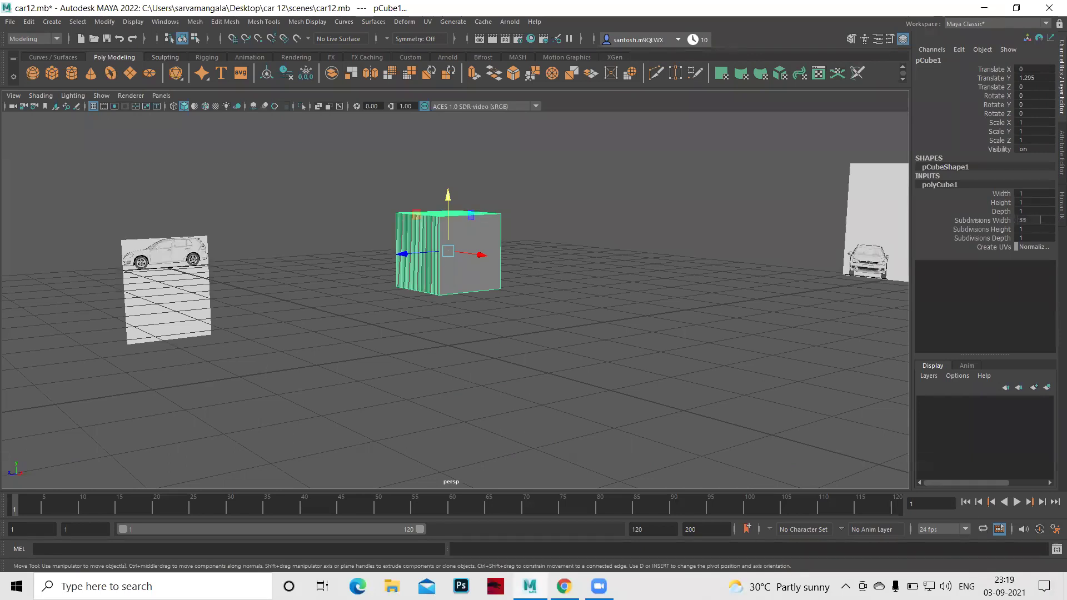
ctrl+drag(1026, 229, 1040, 229)
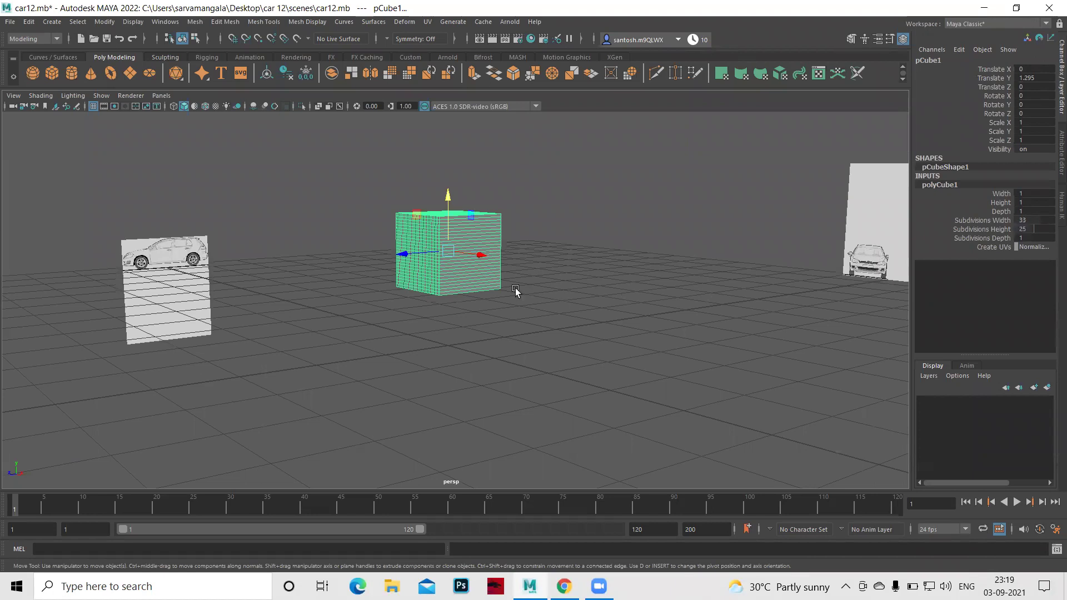
alt+drag(429, 277, 519, 311)
mouse_move(519, 311)
alt+right_down()
mouse_move(677, 330)
mouse_move(619, 424)
alt+right_up()
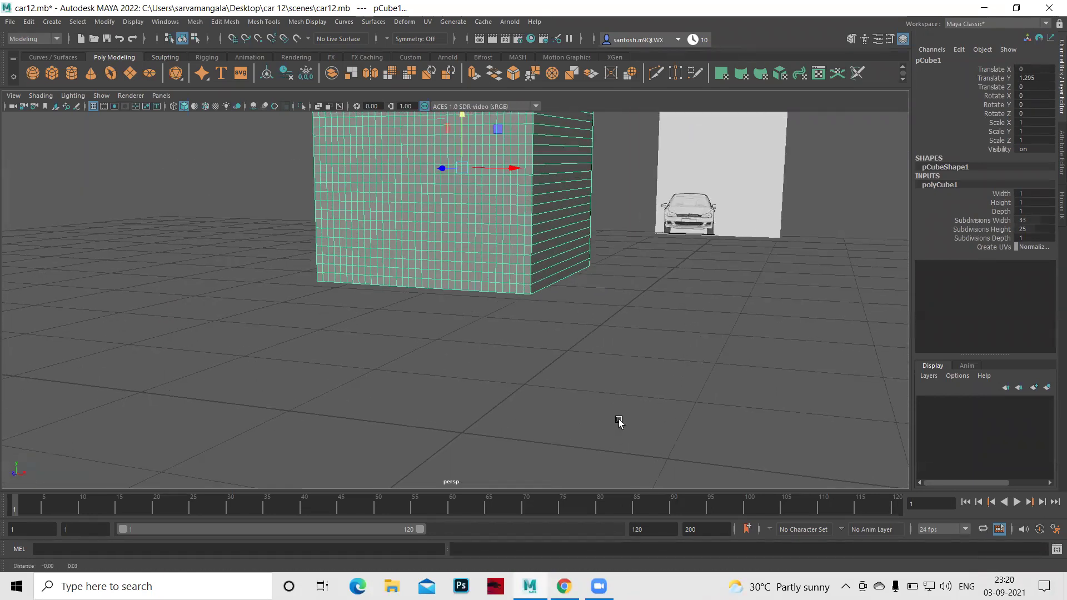
scroll(424, 231, up, 2)
Select two adjacent front faces of the cube, test a push along Z, then undo it.
right_drag(424, 229, 427, 262)
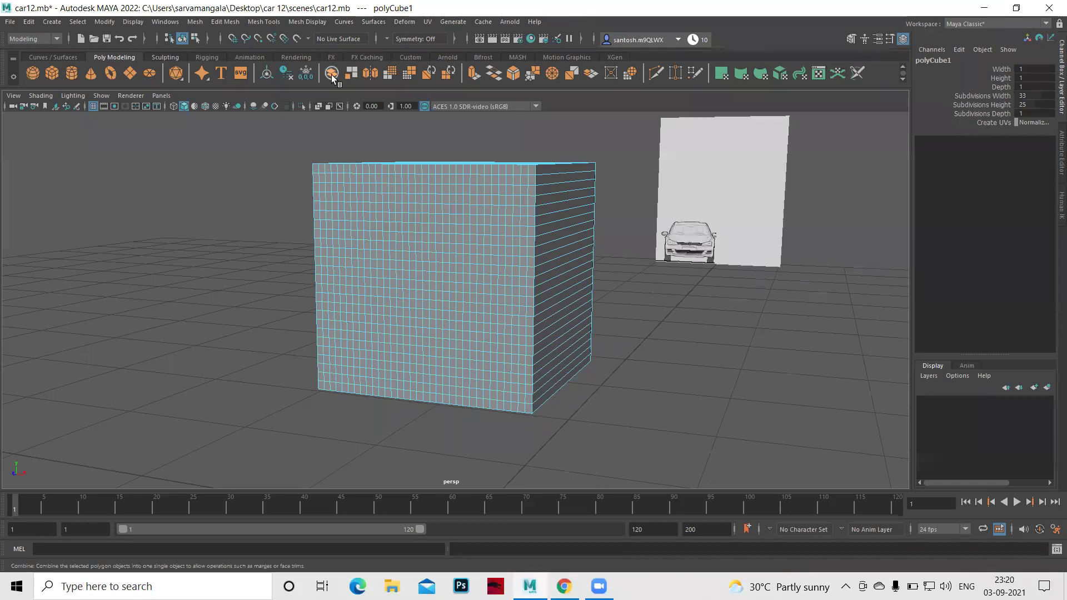
click(412, 248)
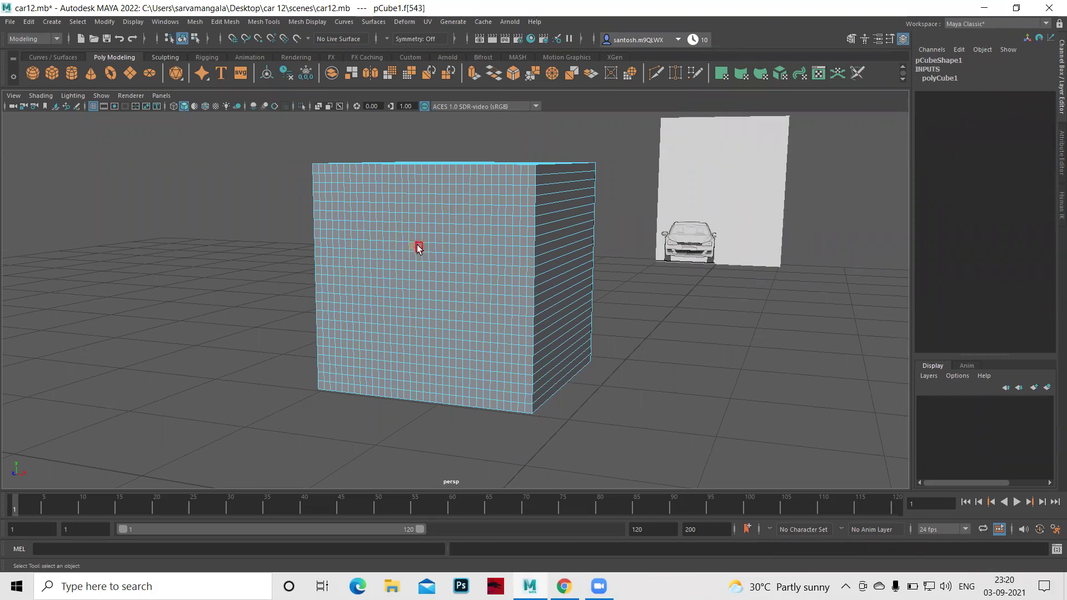
shift+click(419, 247)
key(w)
drag(395, 252, 387, 257)
key(ctrl+z)
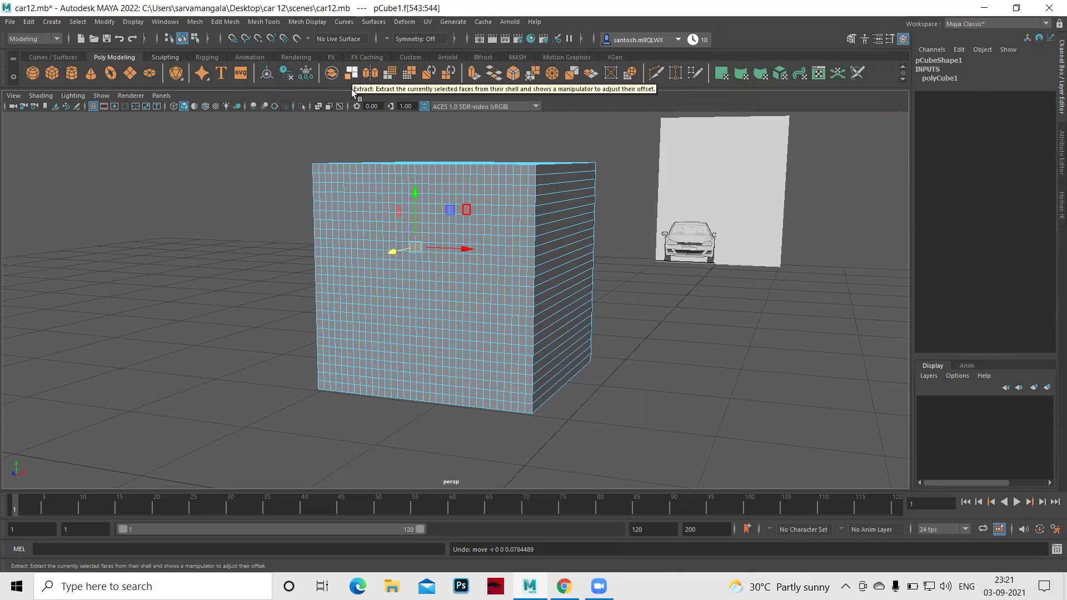
Extract the selected faces into a separate piece, polySurface2, and return to object selection.
click(351, 89)
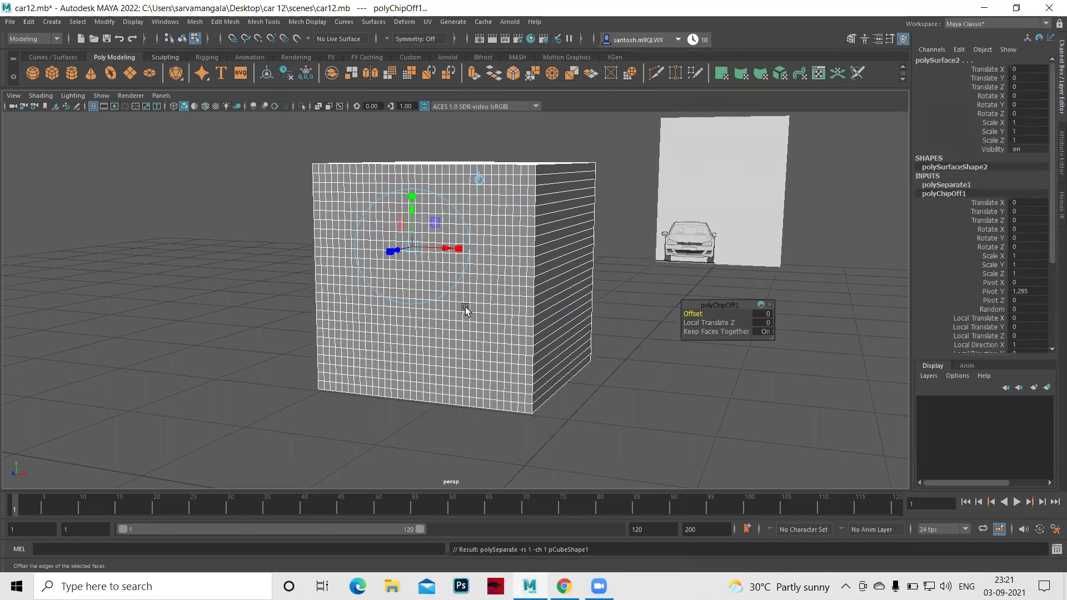
right_click(466, 283)
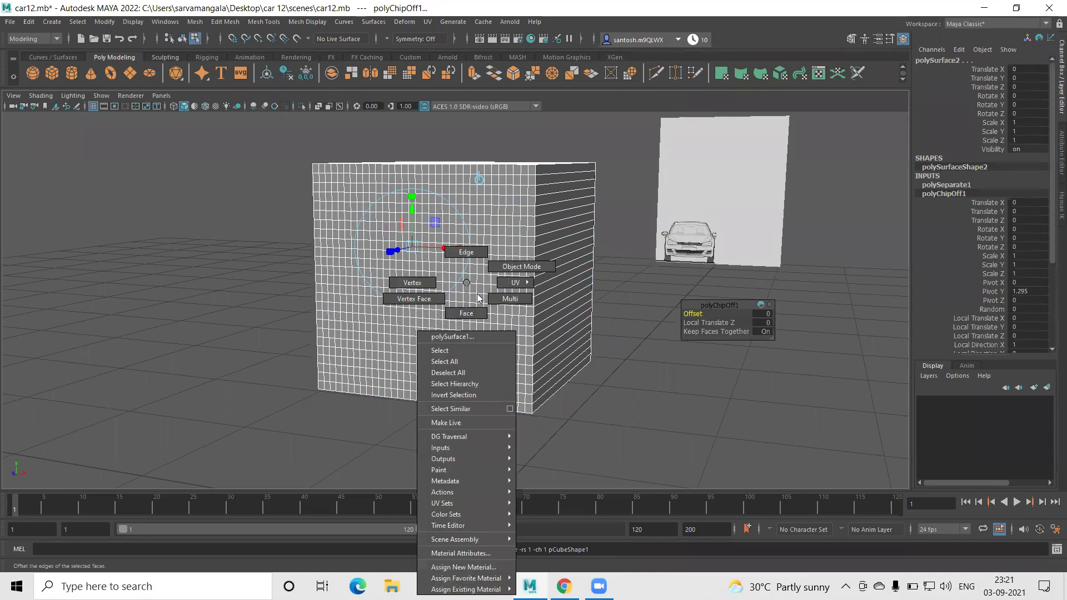
click(510, 266)
click(413, 245)
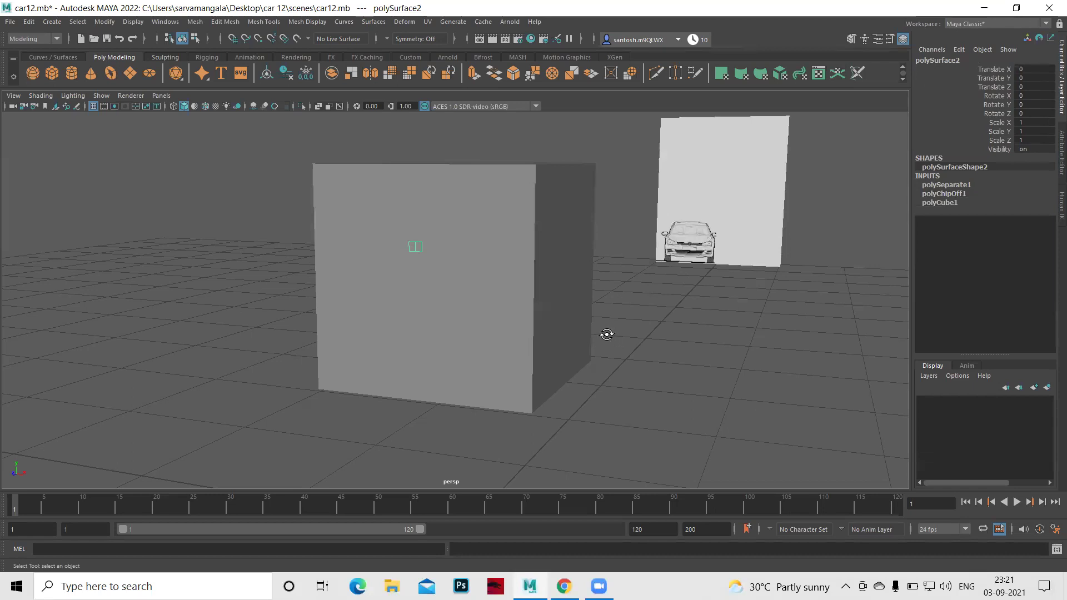
alt+drag(615, 338, 457, 286)
alt+right_drag(458, 286, 497, 317)
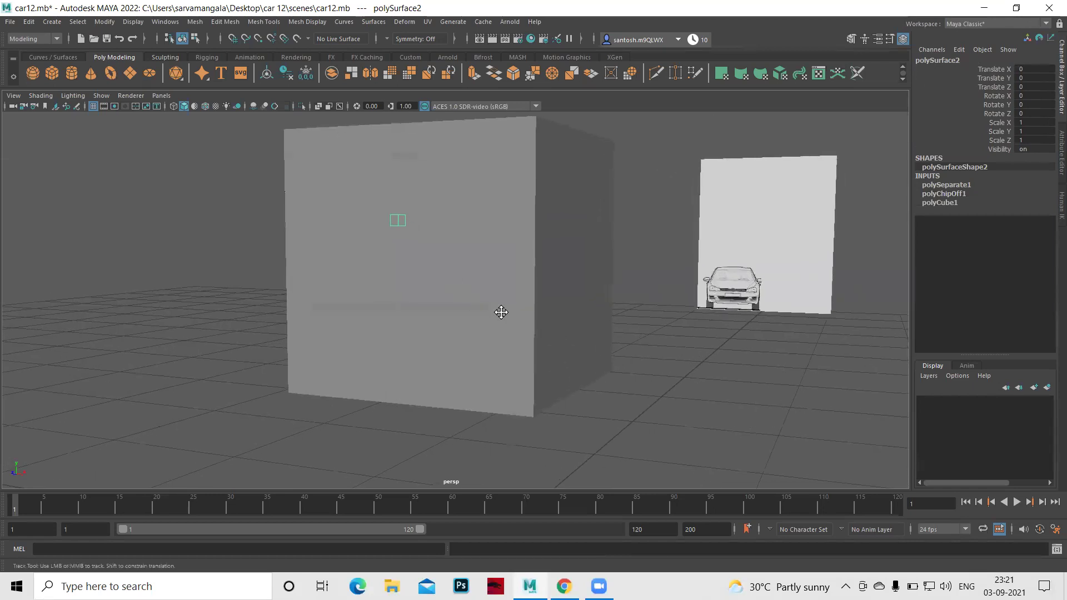
alt+middle_drag(499, 314, 496, 345)
Slide the extracted piece outward along Z to about Translate Z 0.135.
key(w)
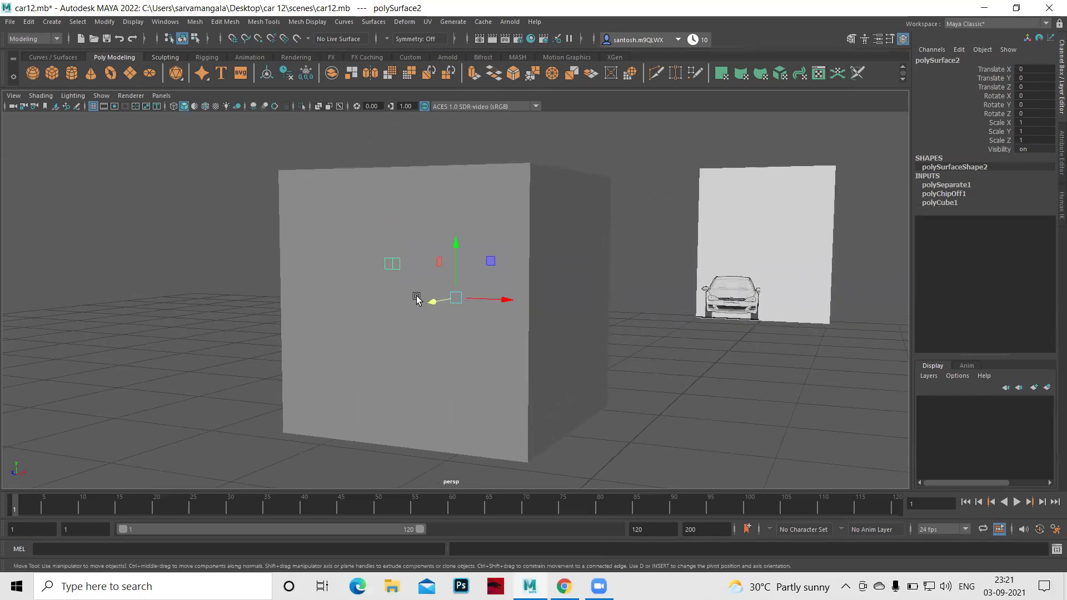
mouse_move(431, 302)
mouse_down()
mouse_move(294, 378)
mouse_move(357, 369)
mouse_up()
mouse_move(335, 324)
middle_down()
mouse_move(360, 351)
mouse_move(290, 381)
mouse_move(358, 369)
middle_up()
click(324, 385)
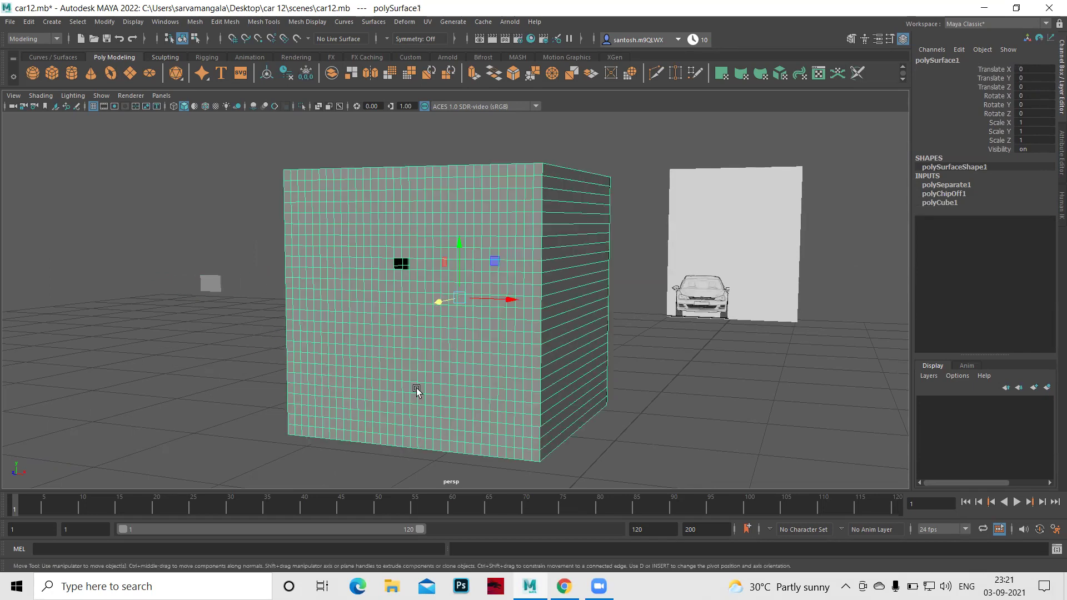
key(ctrl+z)
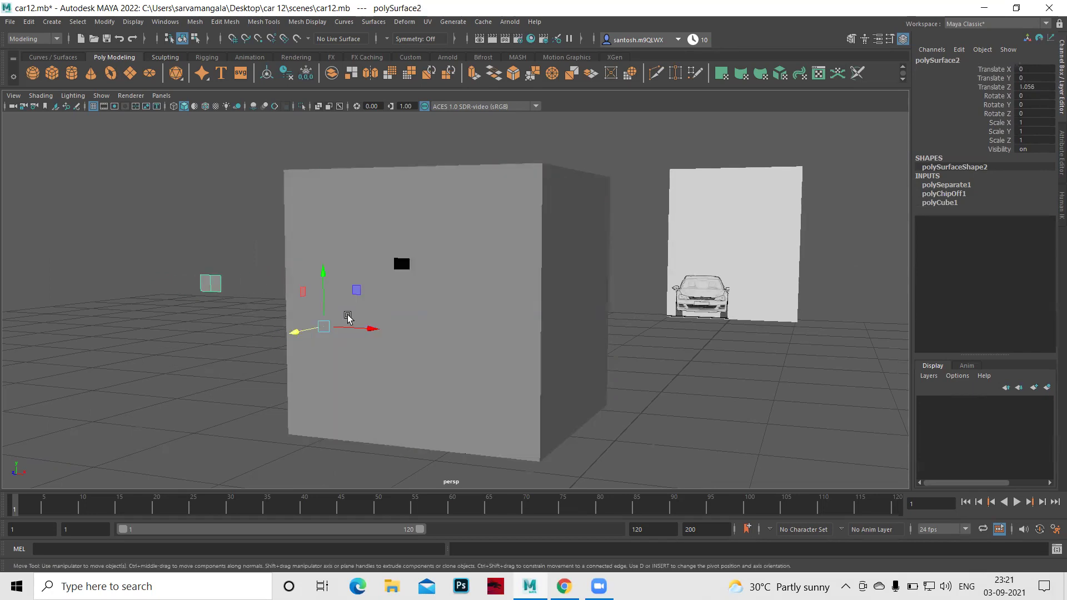
mouse_move(311, 331)
middle_down()
mouse_move(452, 287)
mouse_move(378, 348)
mouse_move(436, 331)
middle_up()
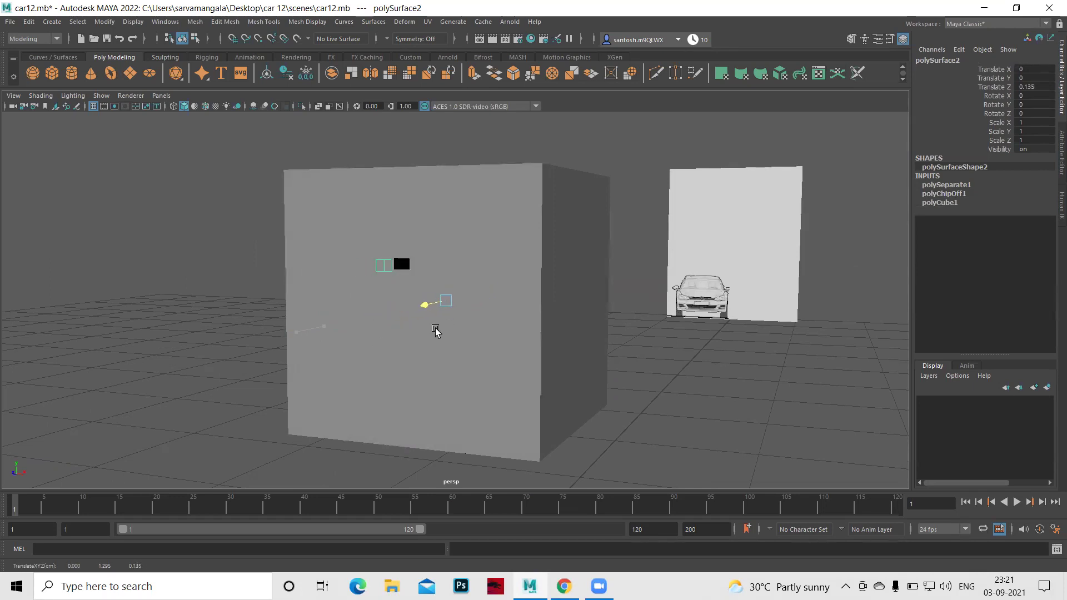
alt+right_drag(612, 326, 424, 190)
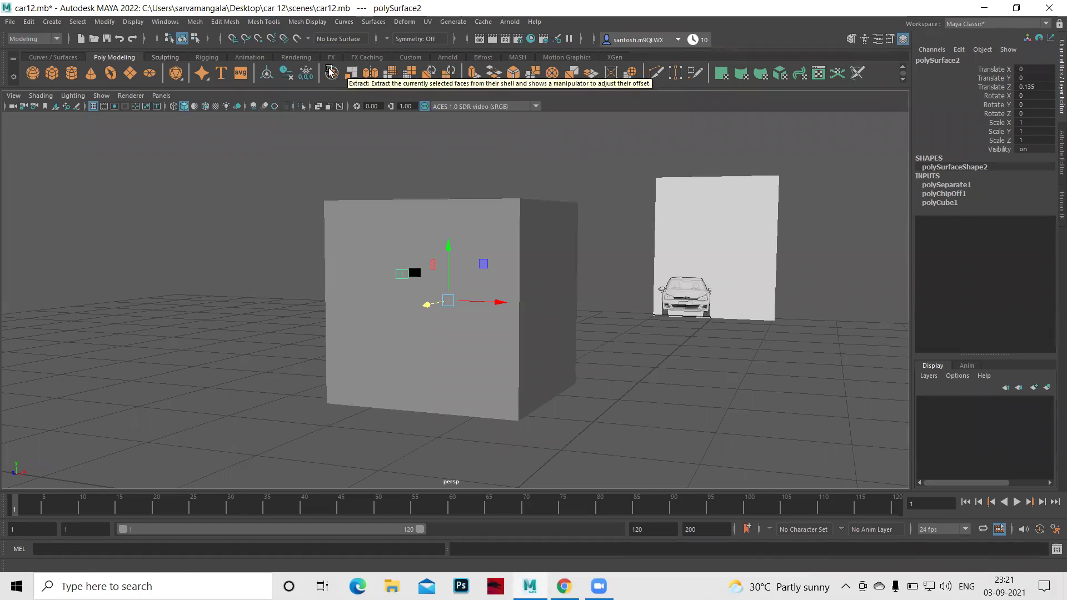
Delete the test cube and its extracted piece, returning to the four-view layout.
click(488, 398)
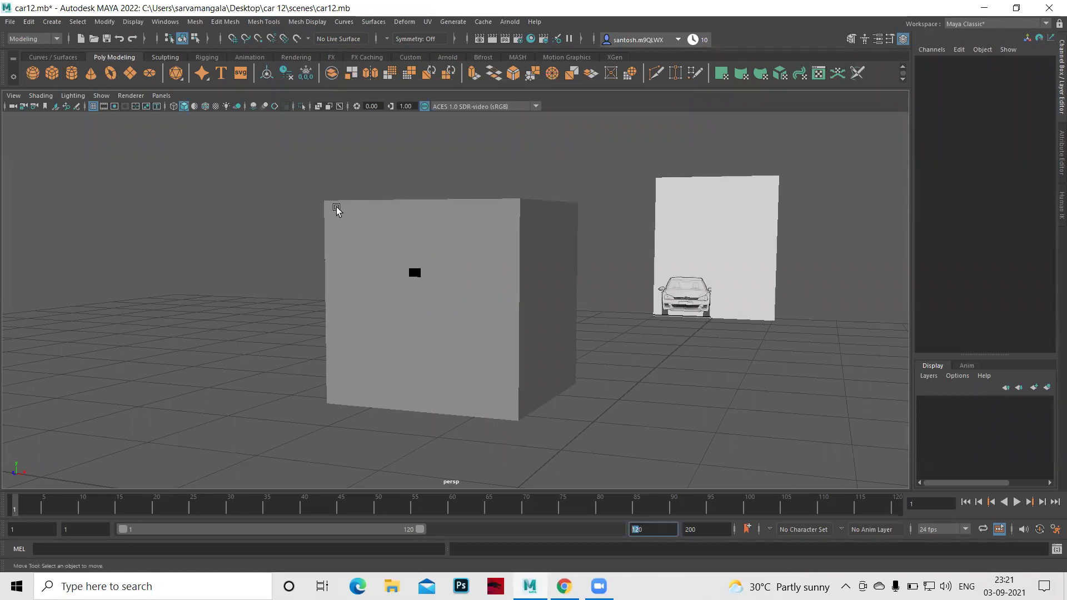
drag(460, 335, 506, 370)
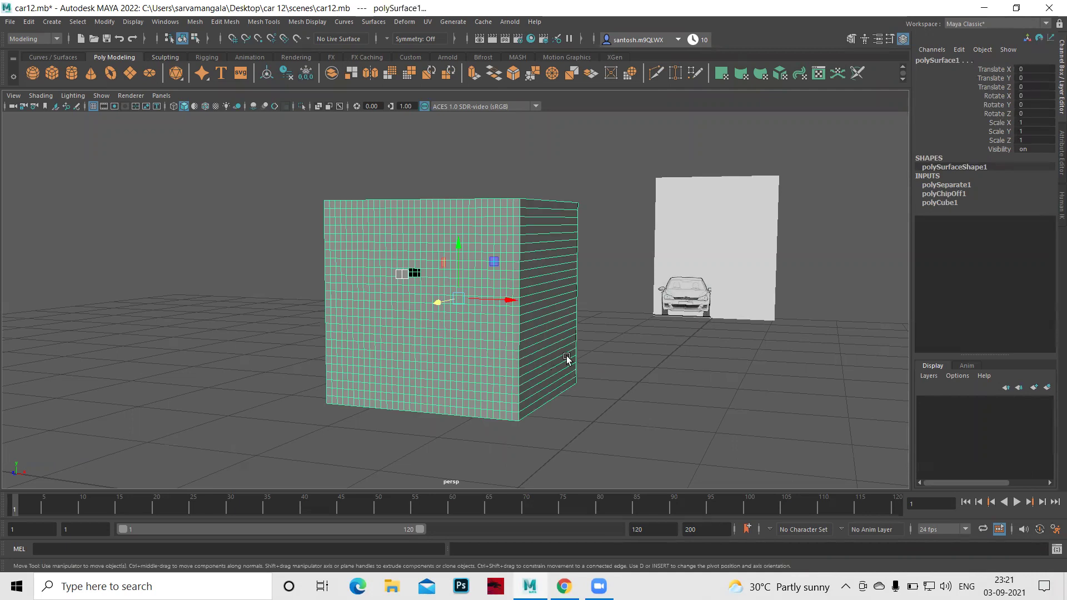
key(Delete)
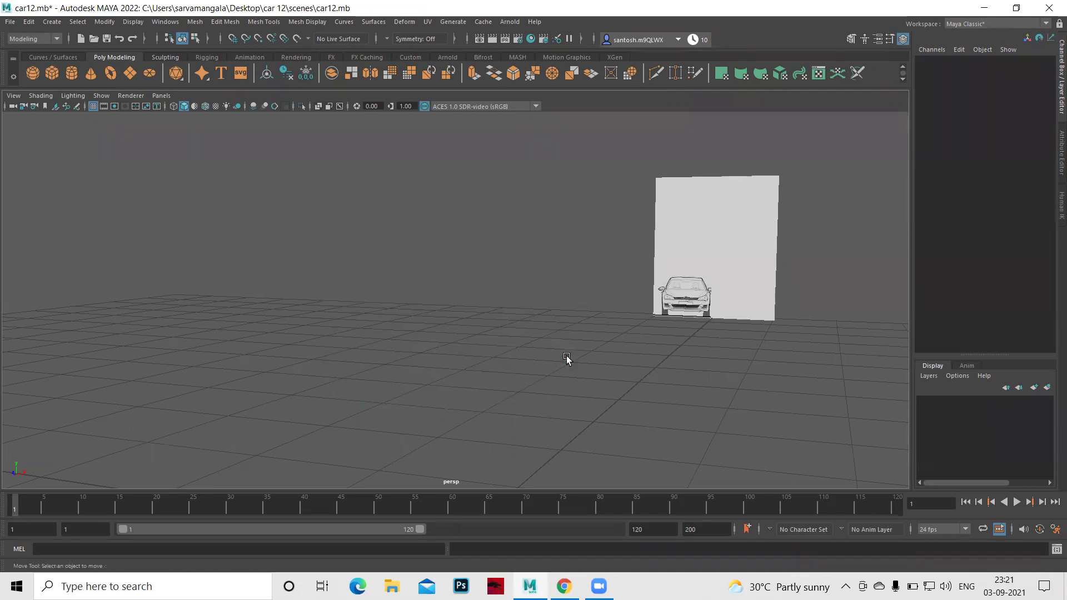
key(space)
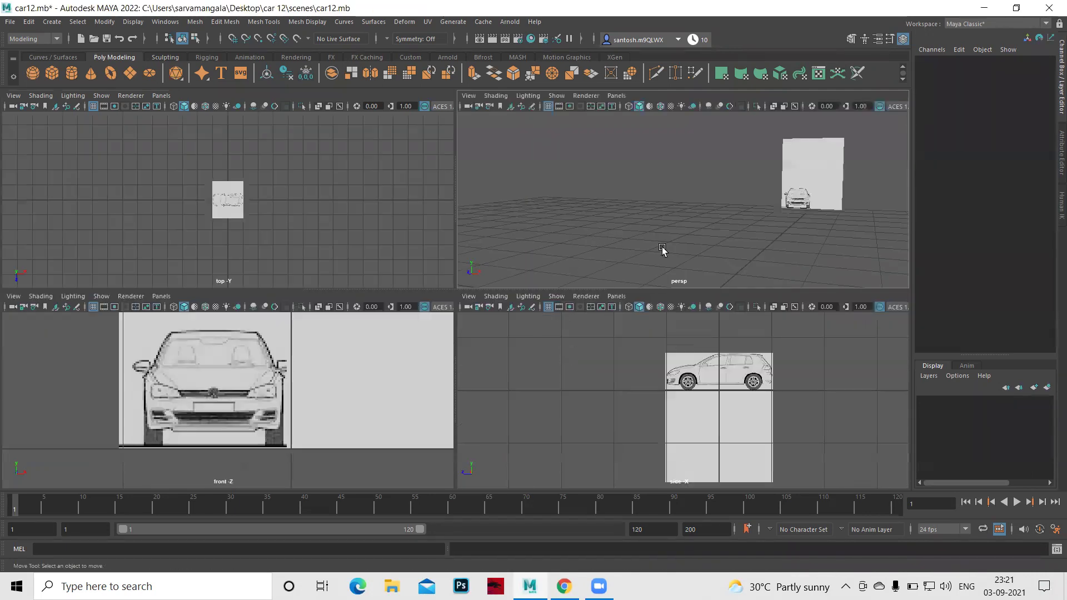
scroll(545, 240, down, 1)
scroll(584, 234, down, 2)
scroll(611, 231, down, 1)
scroll(576, 231, down, 2)
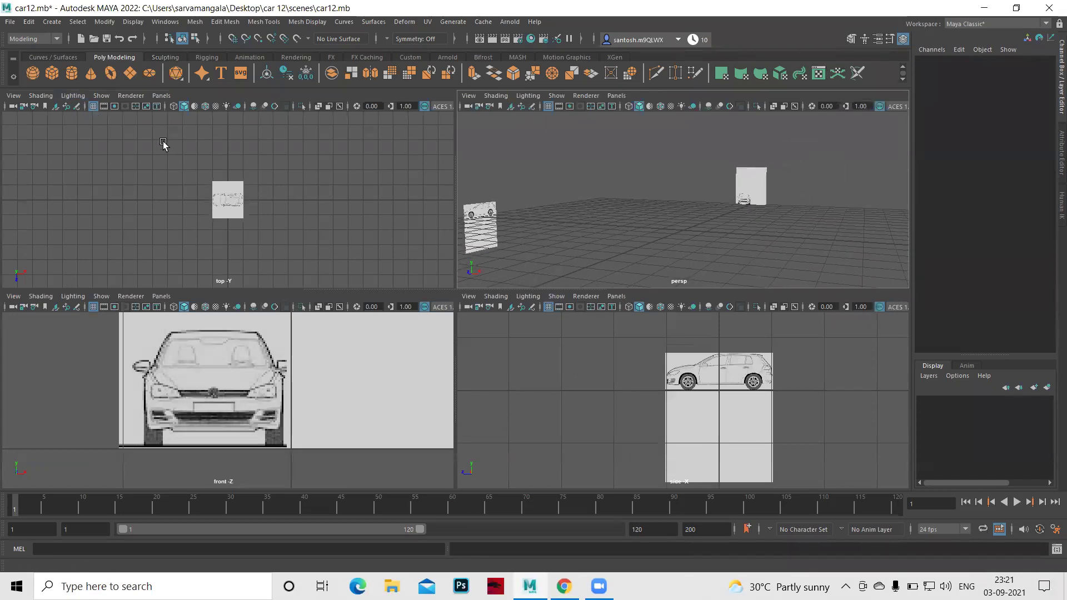
Create a polygon plane left of the front blueprint and rotate it to X 90.
click(131, 73)
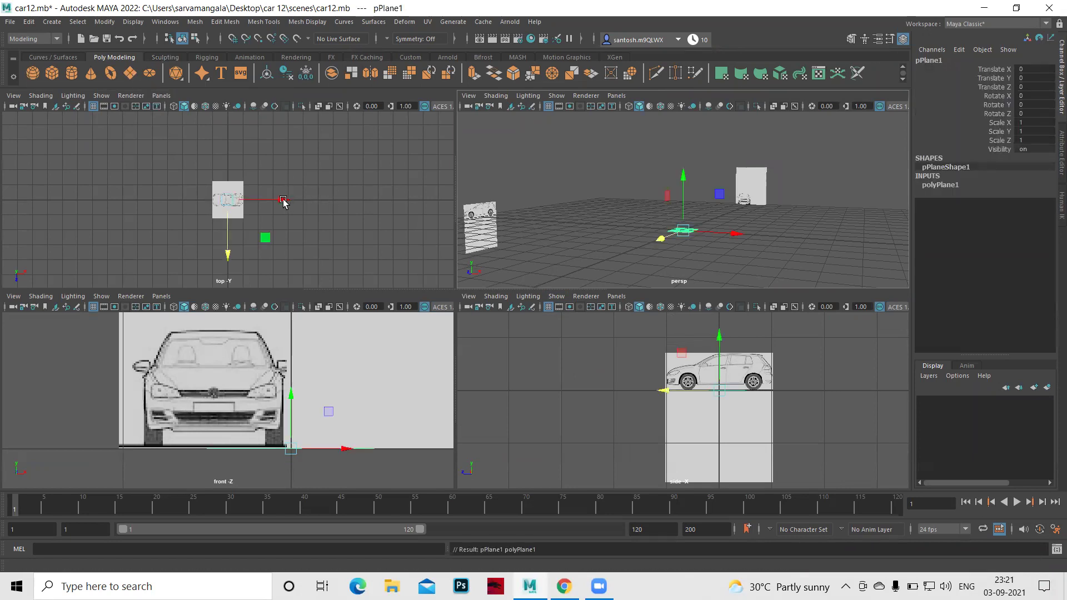
drag(283, 202, 230, 195)
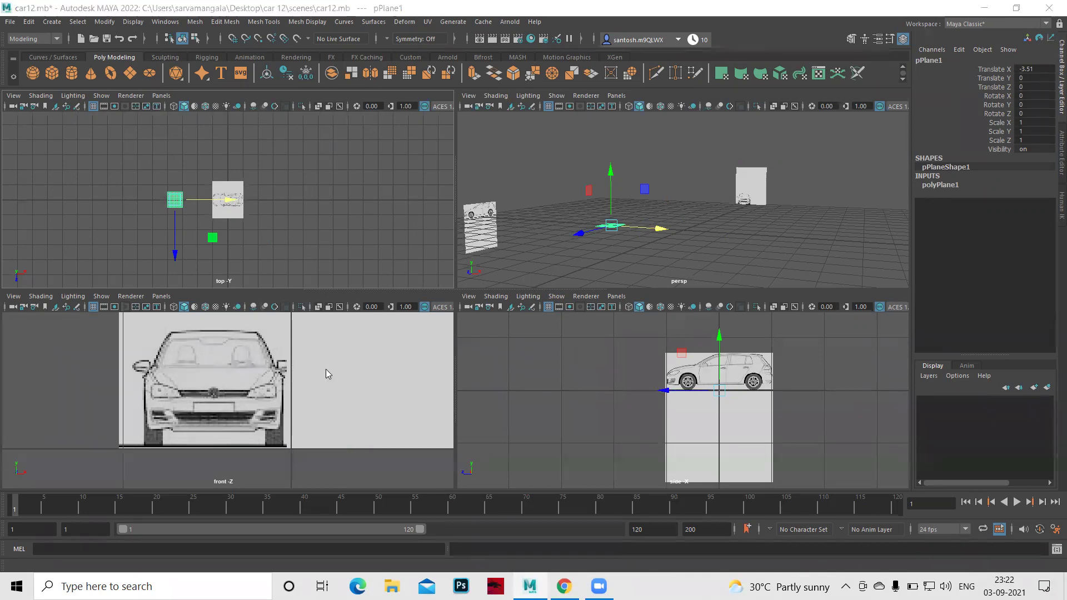
key(space)
scroll(269, 331, down, 5)
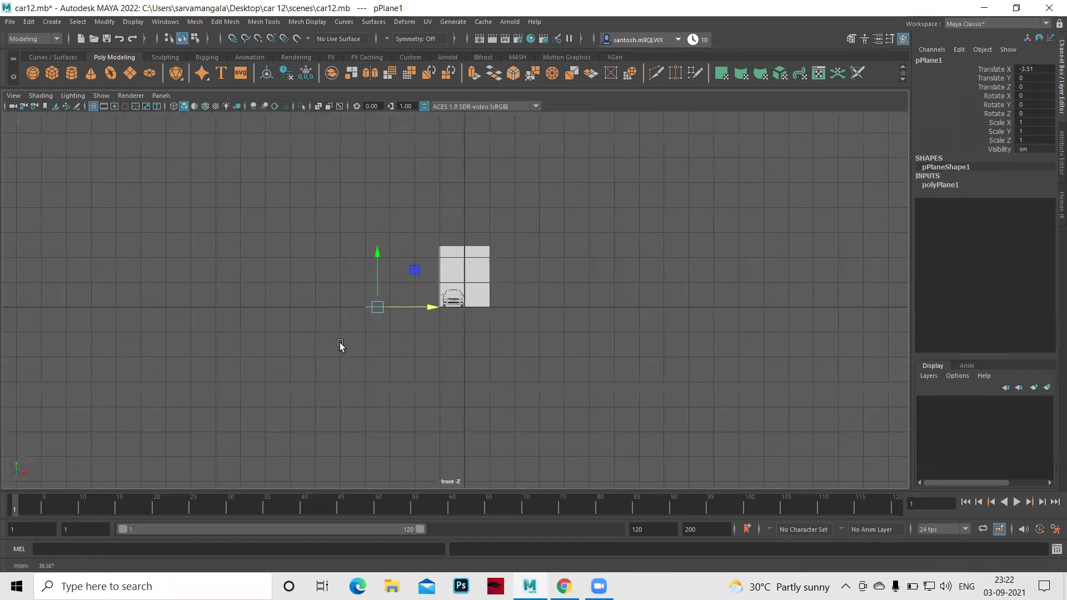
key(e)
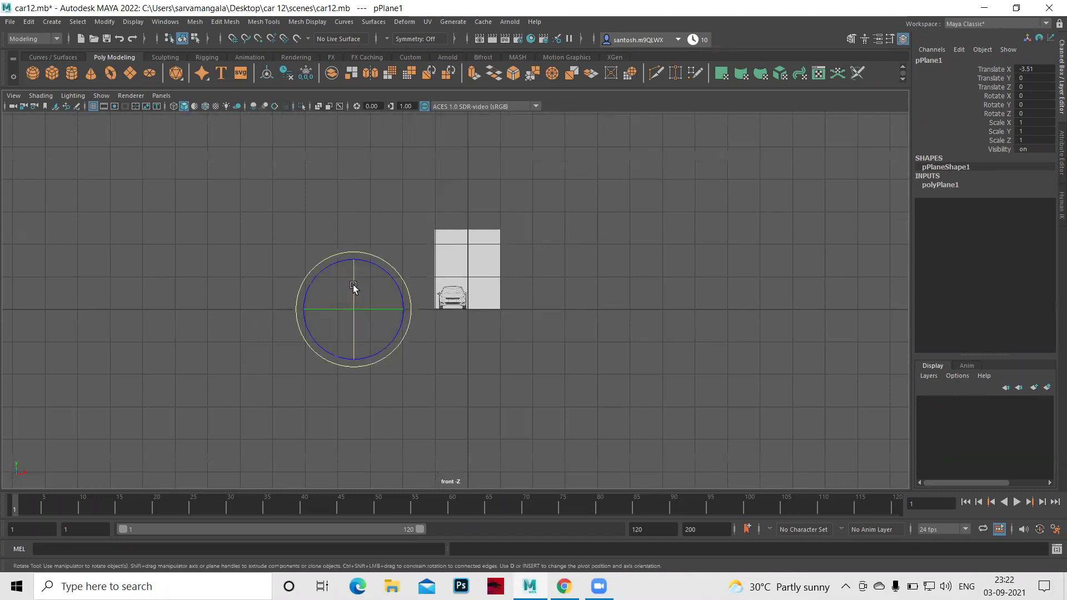
mouse_move(352, 283)
mouse_down()
mouse_move(355, 332)
mouse_move(358, 312)
mouse_move(367, 341)
mouse_up()
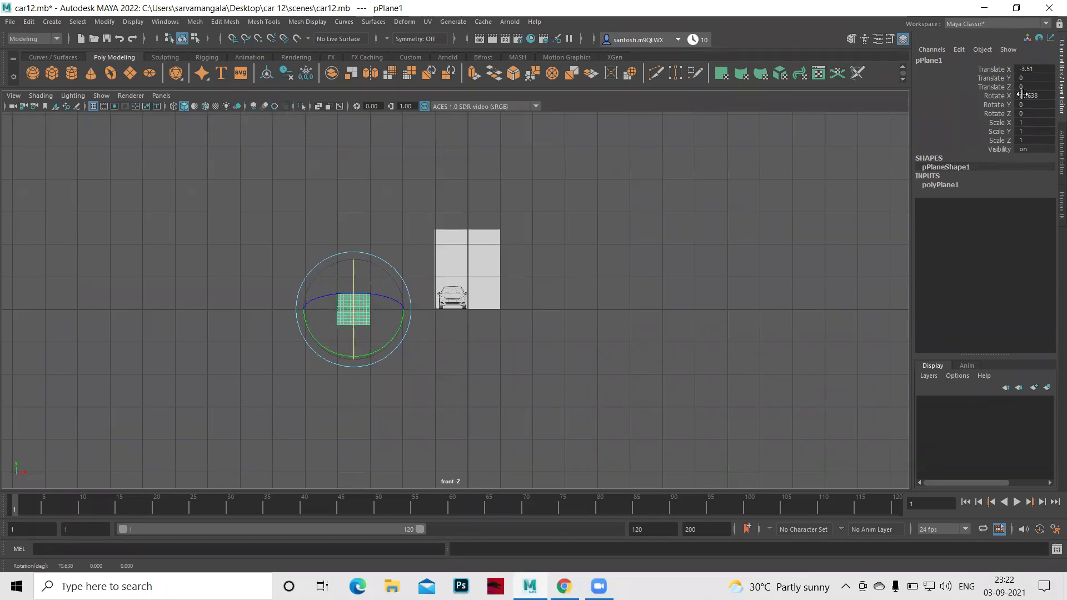
double_click(1043, 97)
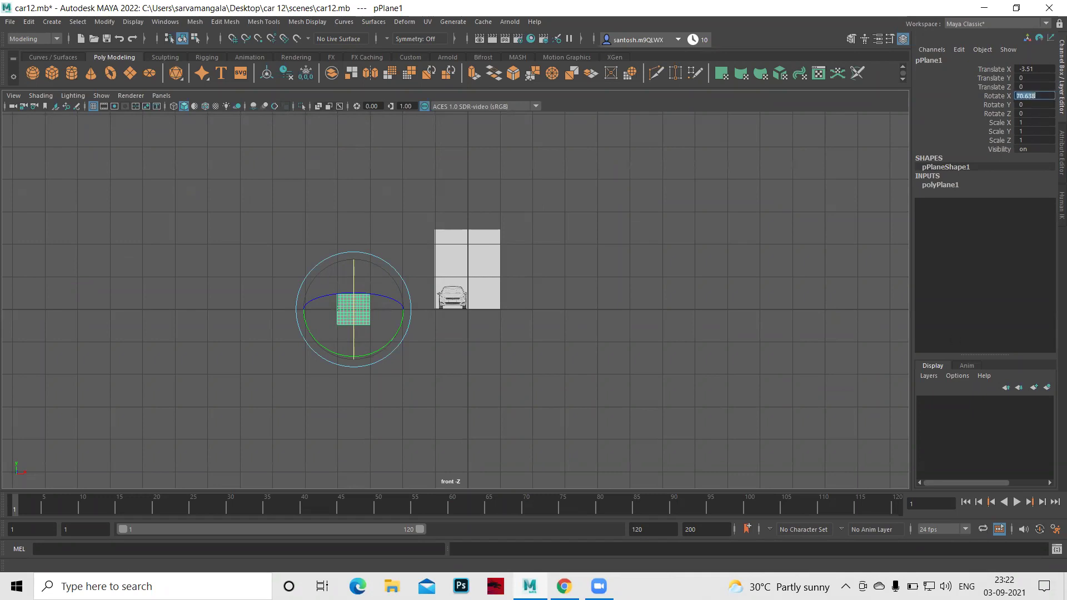
key(BackSpace)
text(90)
key(Return)
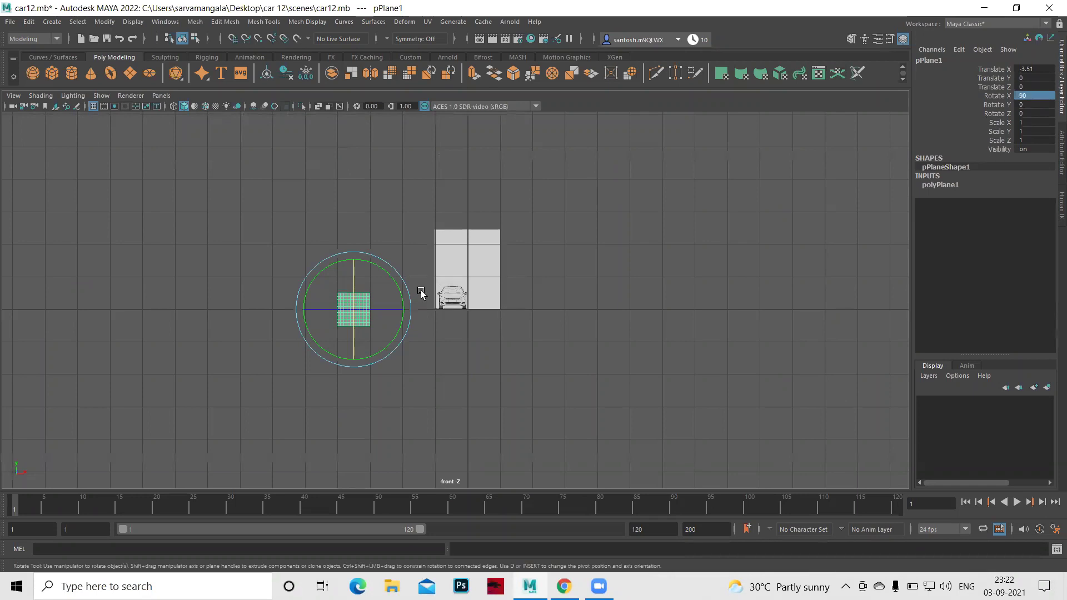
key(q)
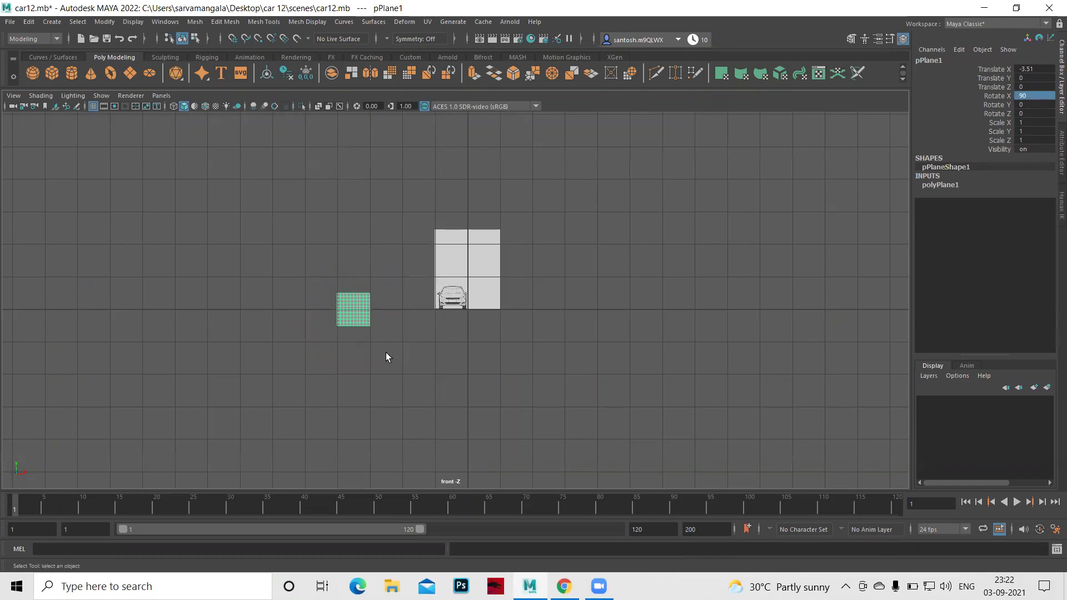
Extrude the plane's selected edges into a strip pulled out to the left.
mouse_move(265, 323)
alt+right_down()
mouse_move(626, 389)
mouse_move(459, 328)
alt+right_up()
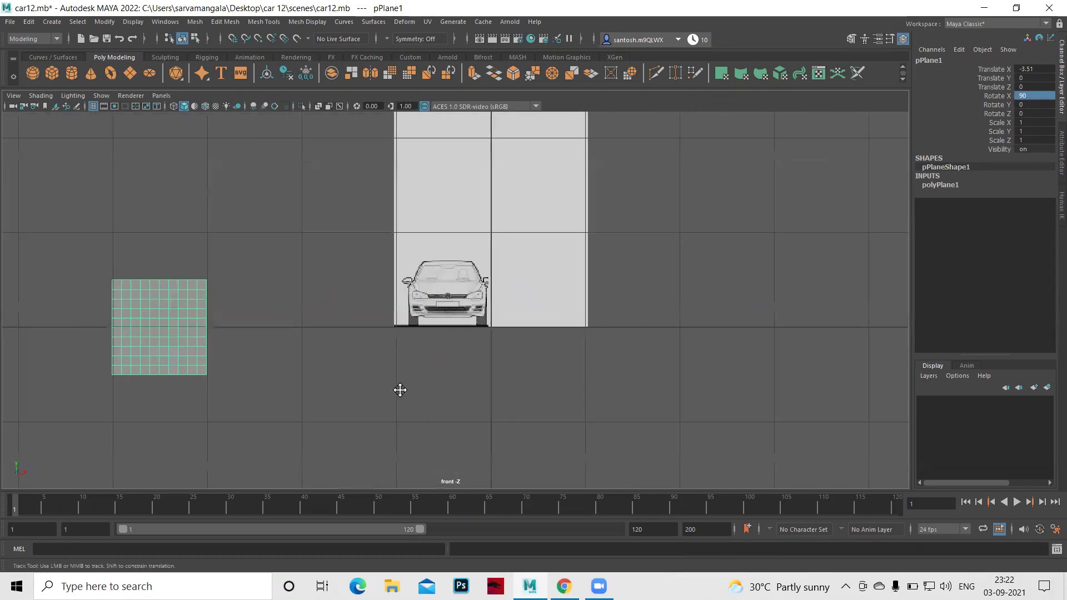
alt+middle_drag(400, 388, 540, 344)
scroll(312, 374, up, 3)
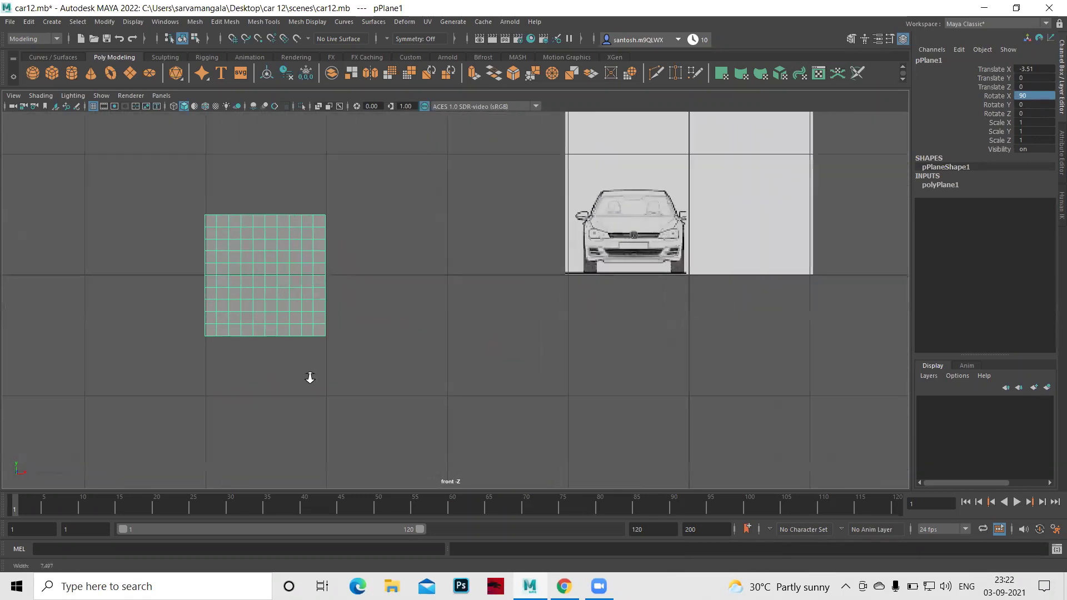
scroll(263, 258, up, 1)
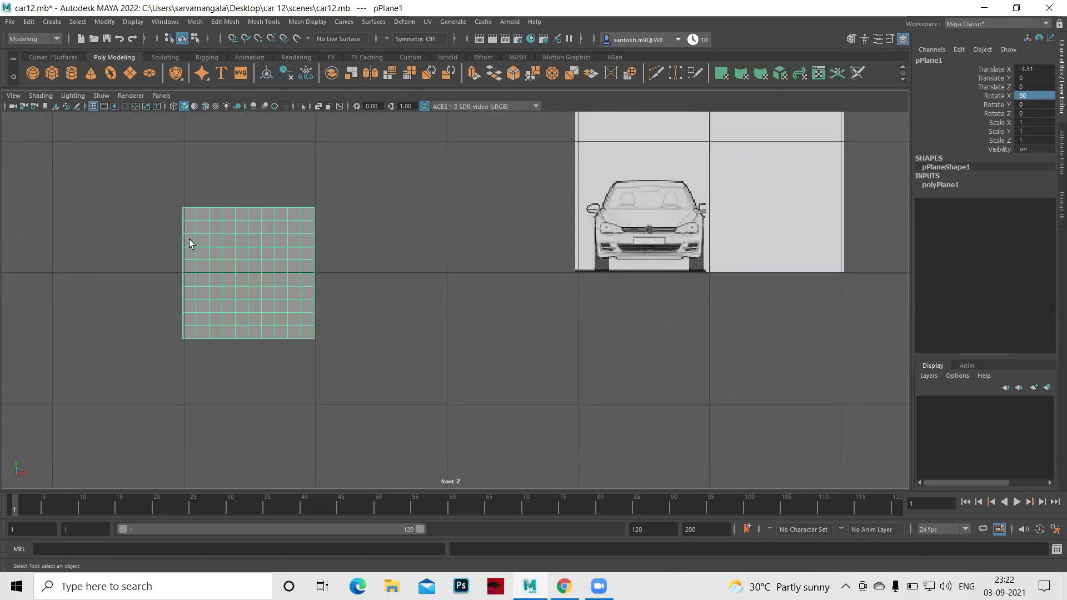
mouse_move(244, 224)
right_down()
mouse_move(238, 189)
mouse_move(247, 195)
right_up()
click(184, 215)
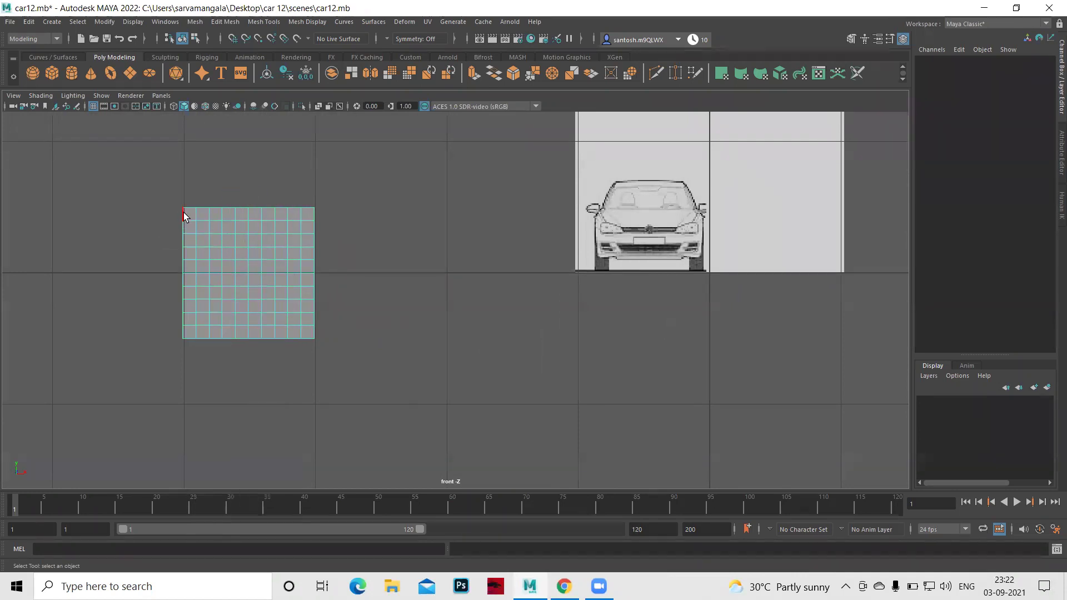
click(183, 227)
click(254, 233)
click(274, 214)
click(268, 259)
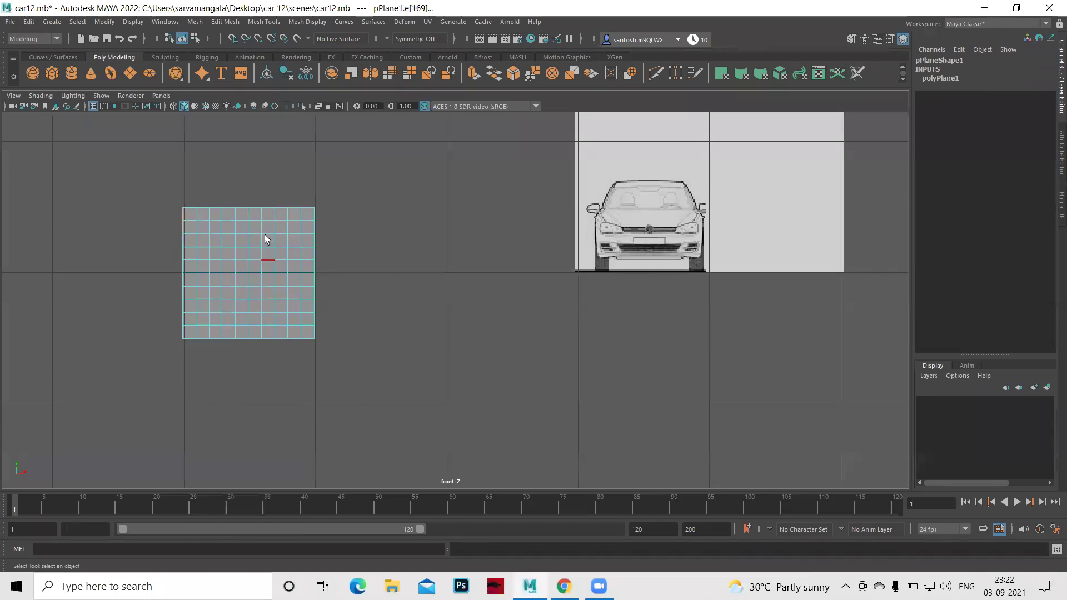
shift+right_click(266, 232)
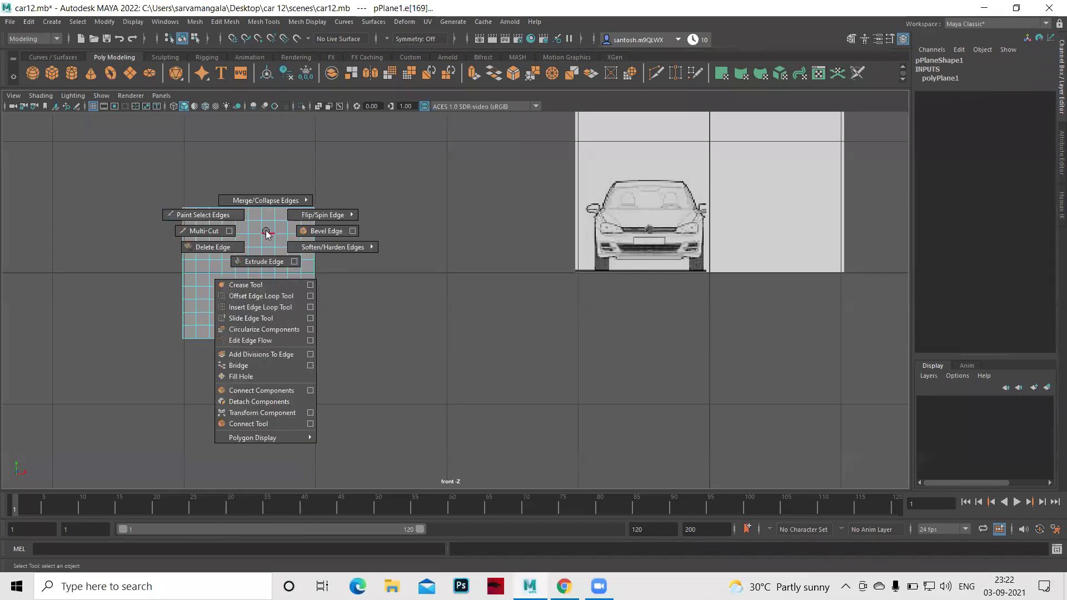
click(336, 332)
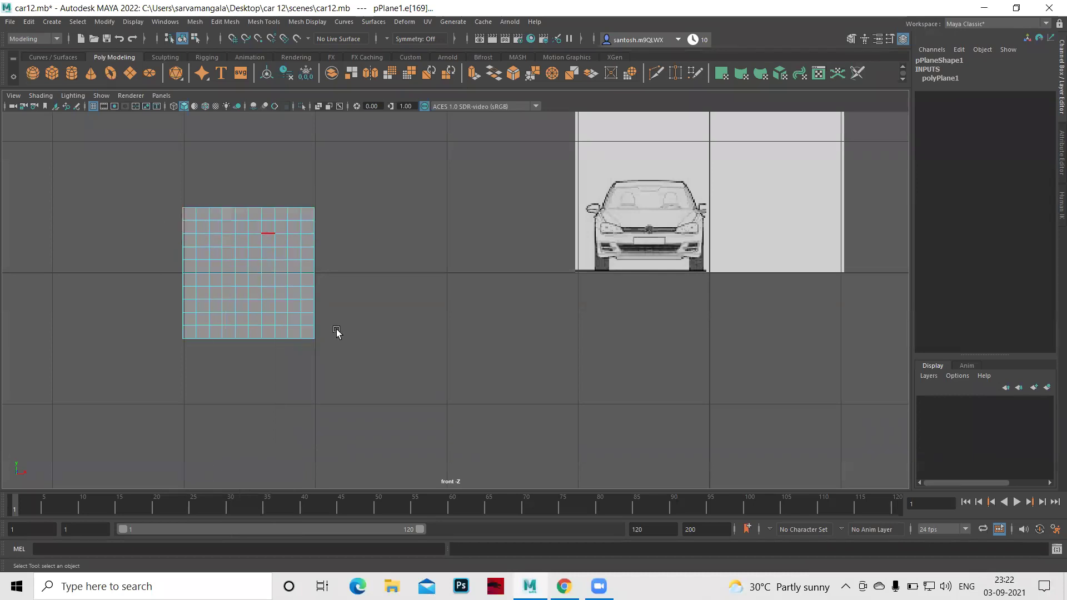
key(ctrl+e)
drag(233, 220, 192, 220)
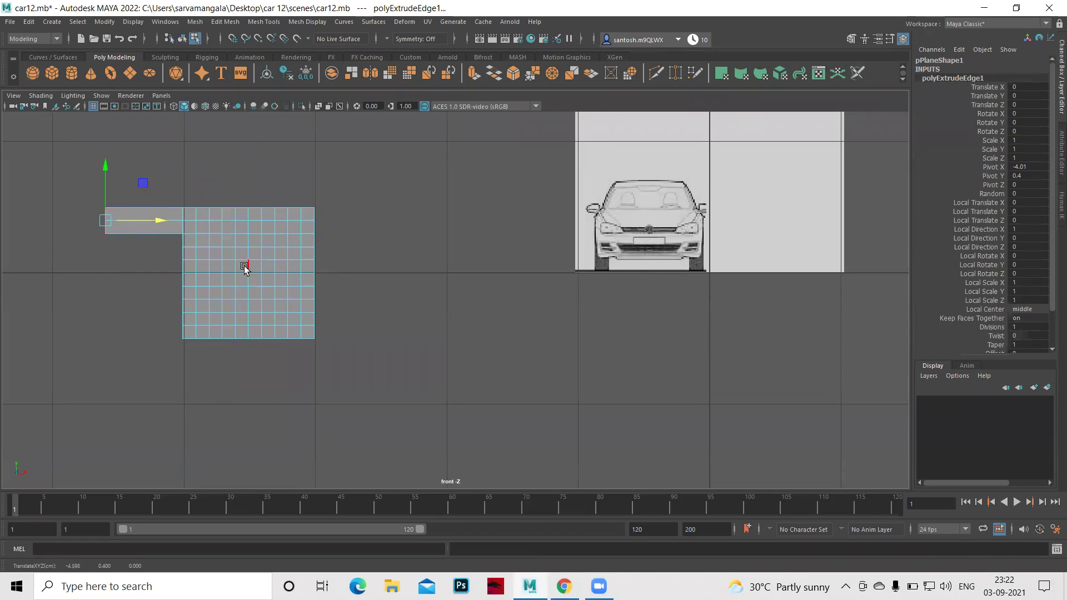
Merge the extruded strip's corner vertices to their center, then select the whole plane.
right_drag(245, 268, 199, 269)
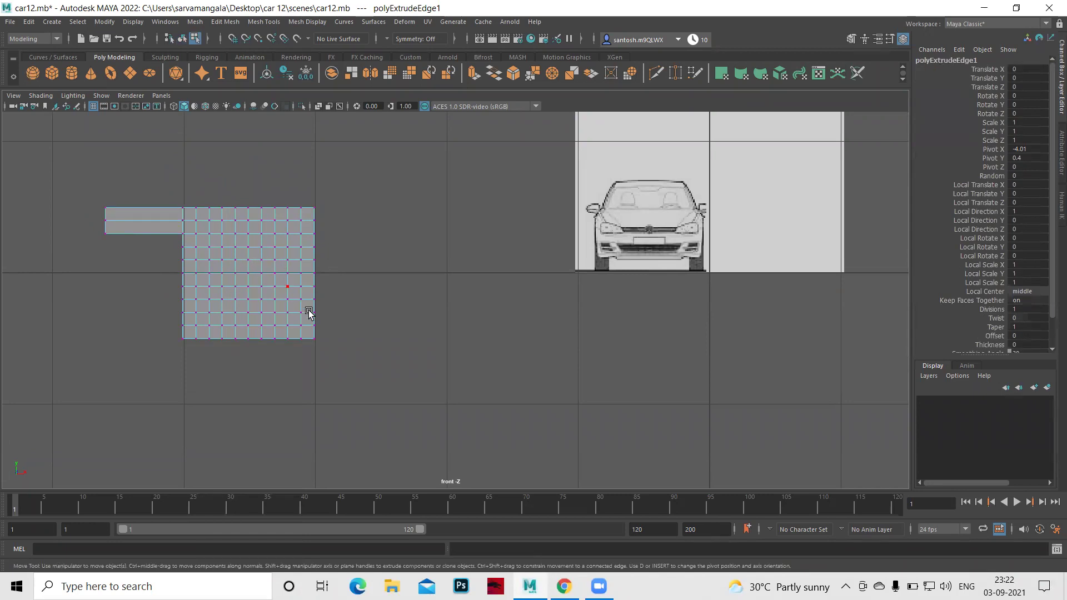
key(q)
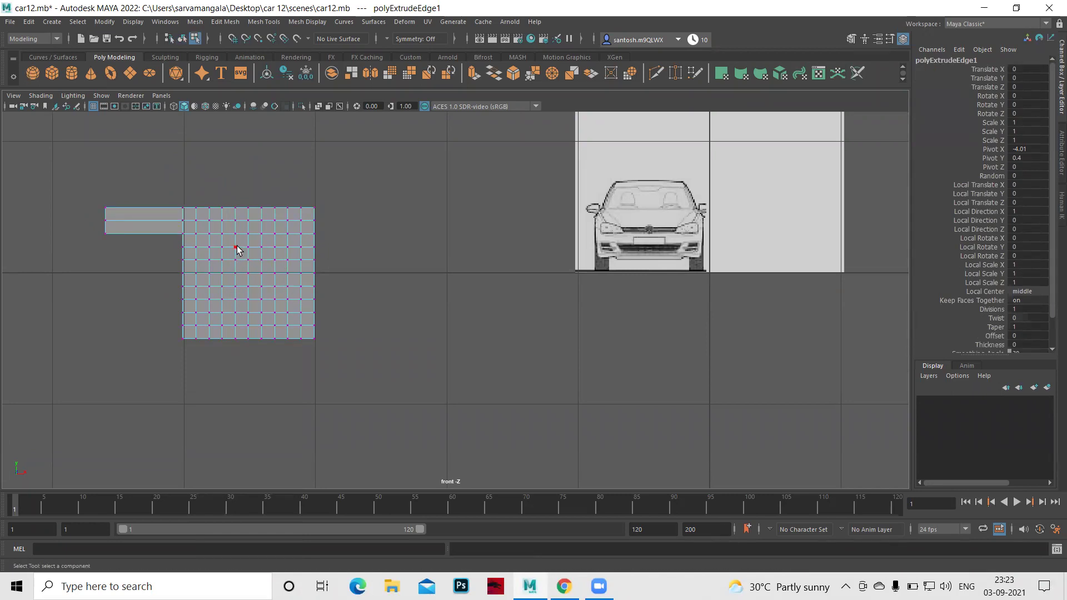
click(236, 249)
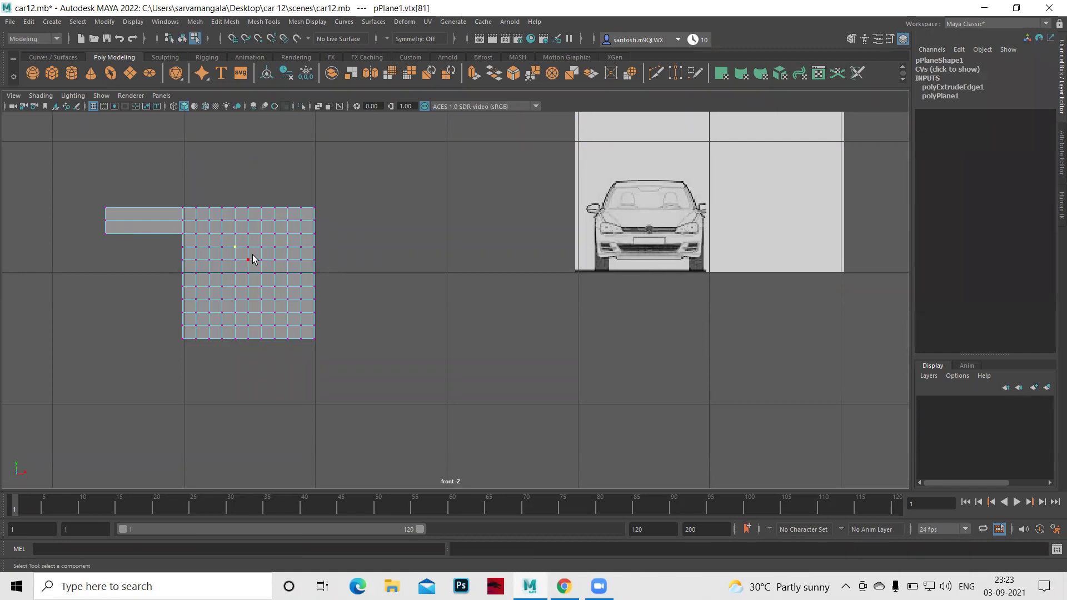
click(106, 234)
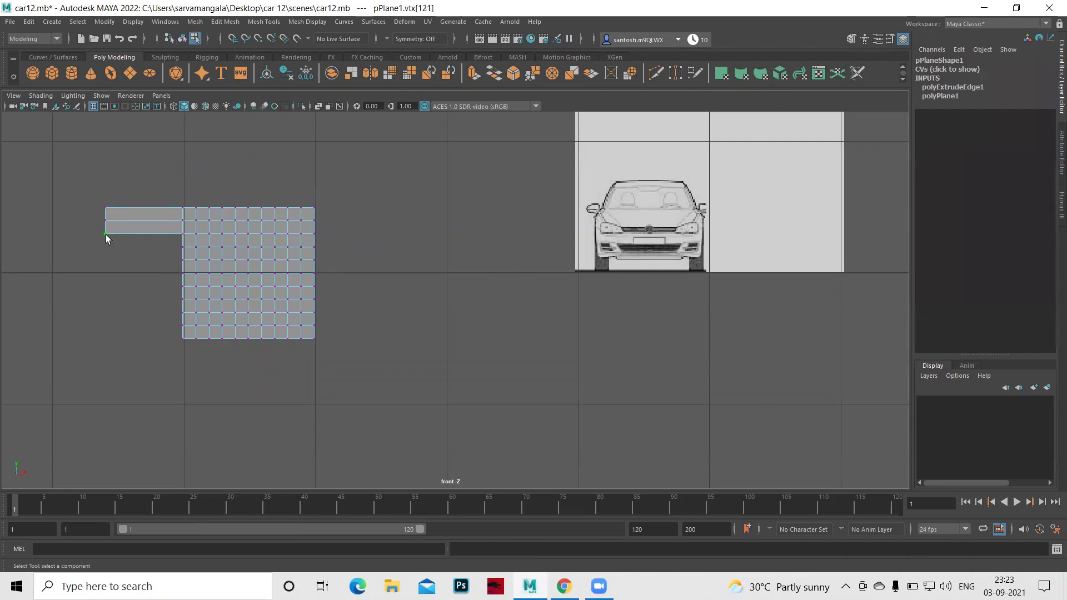
shift+click(183, 235)
shift+right_drag(178, 248, 186, 192)
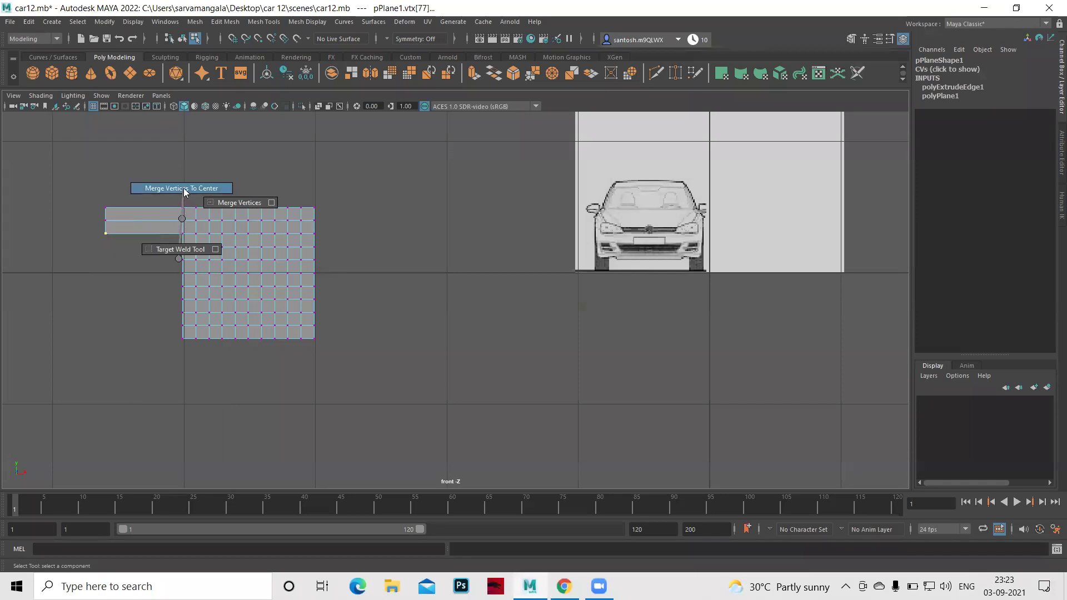
shift+right_drag(185, 192, 182, 188)
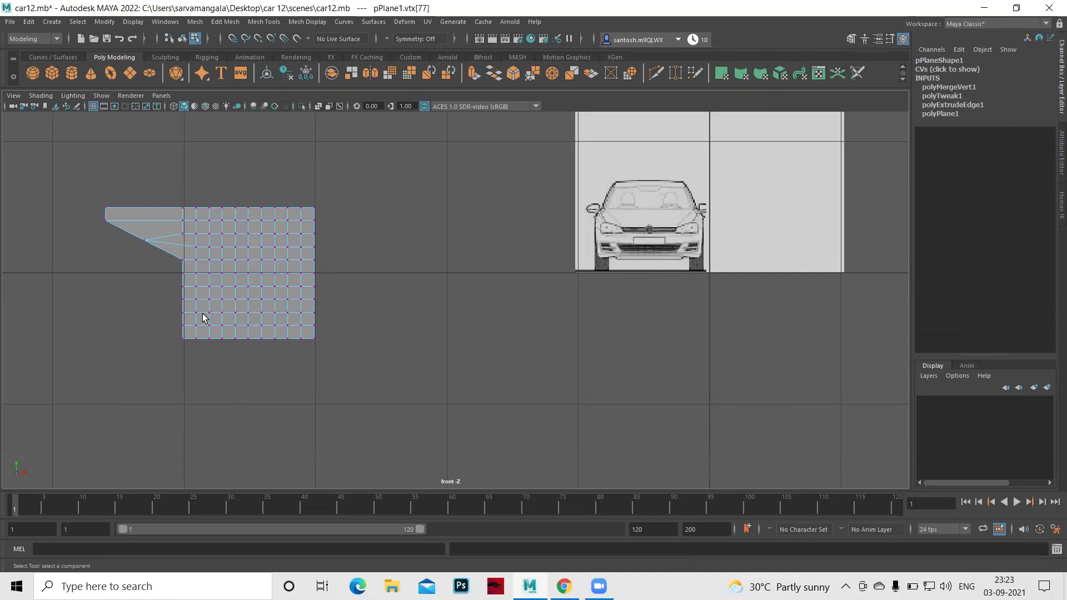
right_drag(203, 254, 270, 214)
drag(65, 164, 428, 380)
key(Delete)
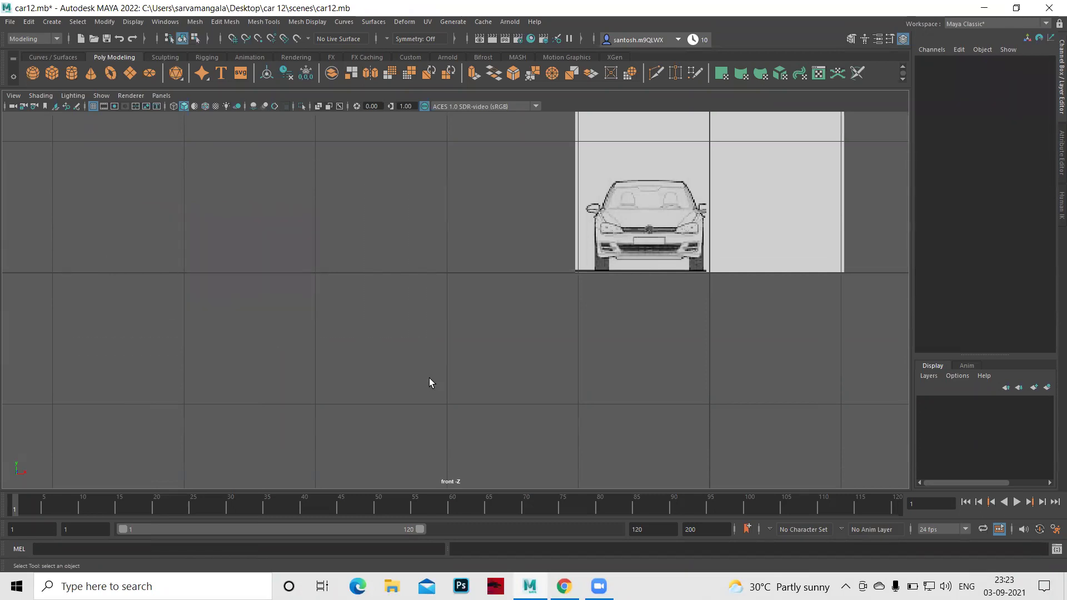
key(space)
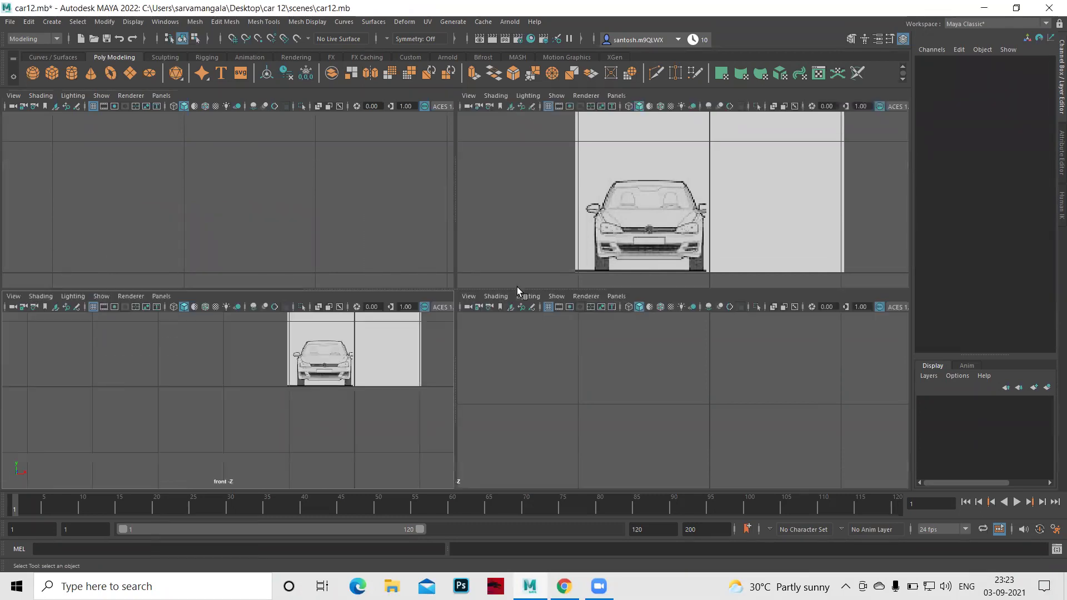
alt+right_drag(410, 371, 311, 371)
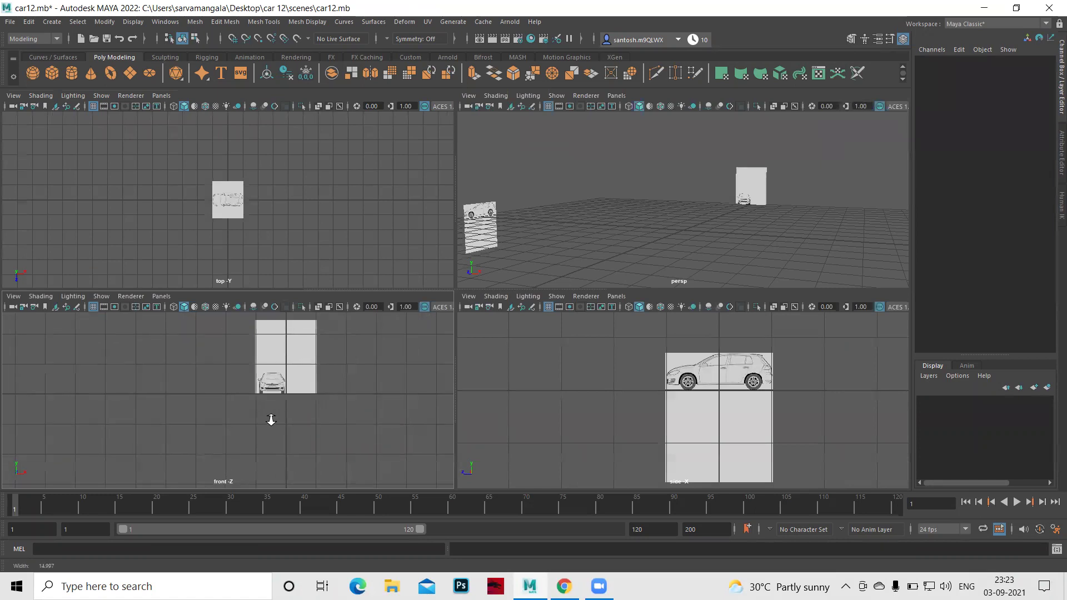
alt+middle_drag(322, 356, 311, 379)
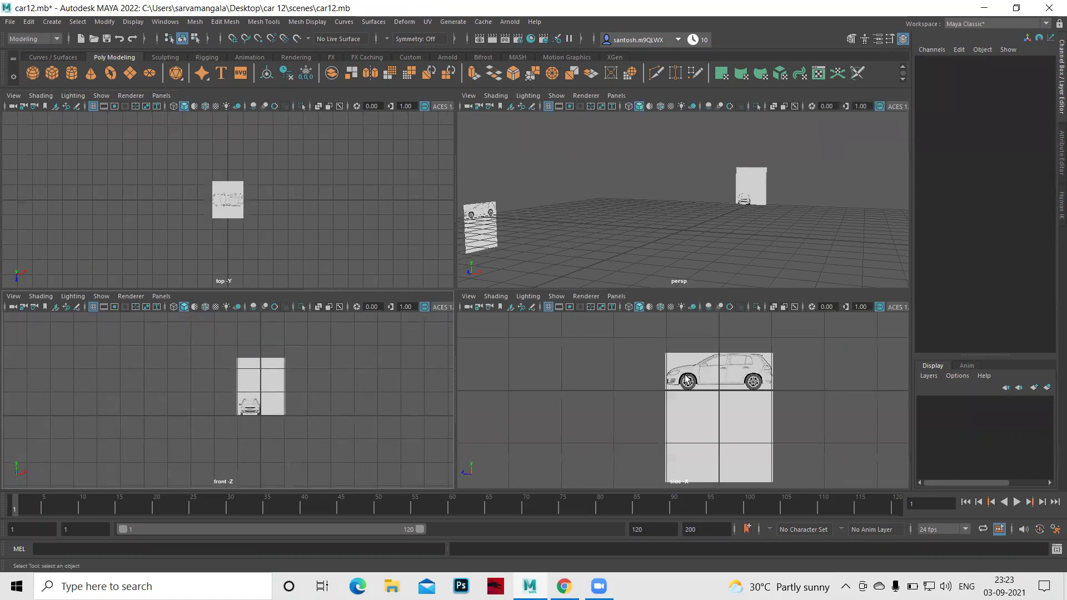
alt+right_drag(739, 374, 725, 375)
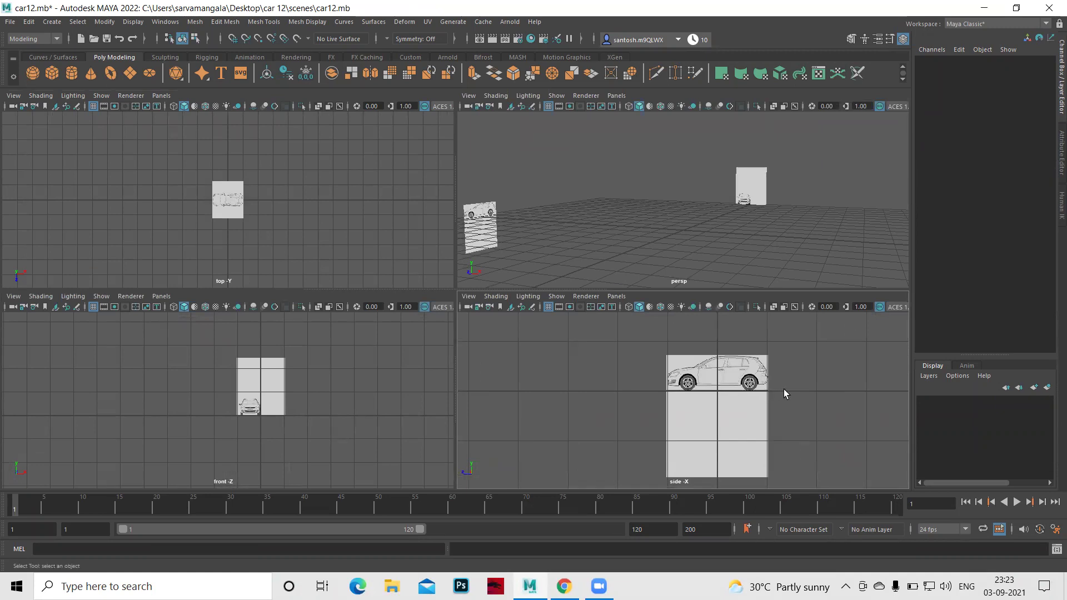
alt+middle_drag(768, 393, 716, 408)
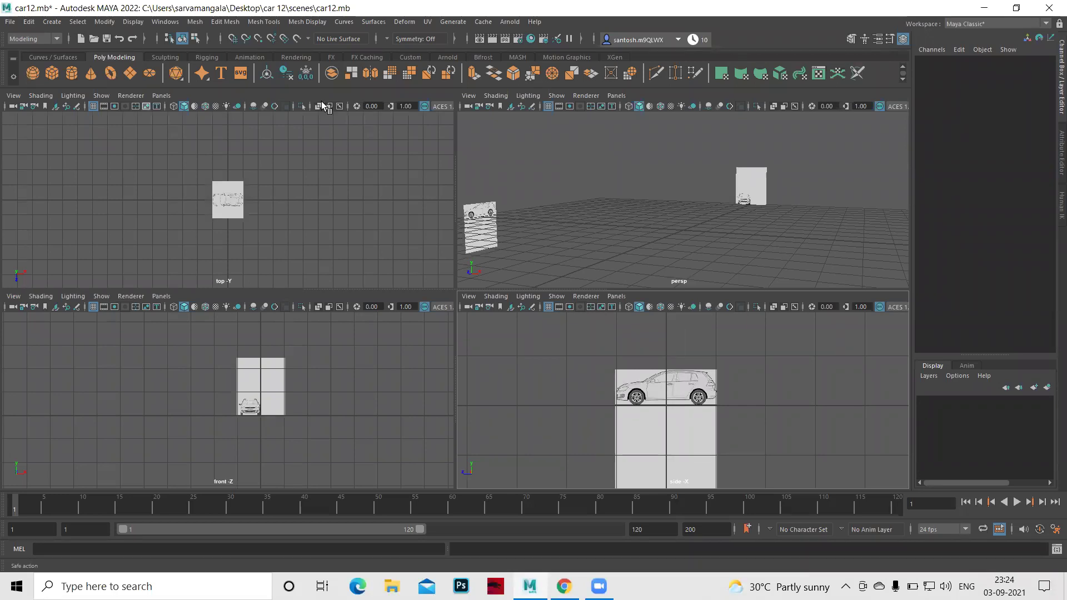
Create a new polygon plane and zoom in on the car's side blueprint.
click(129, 75)
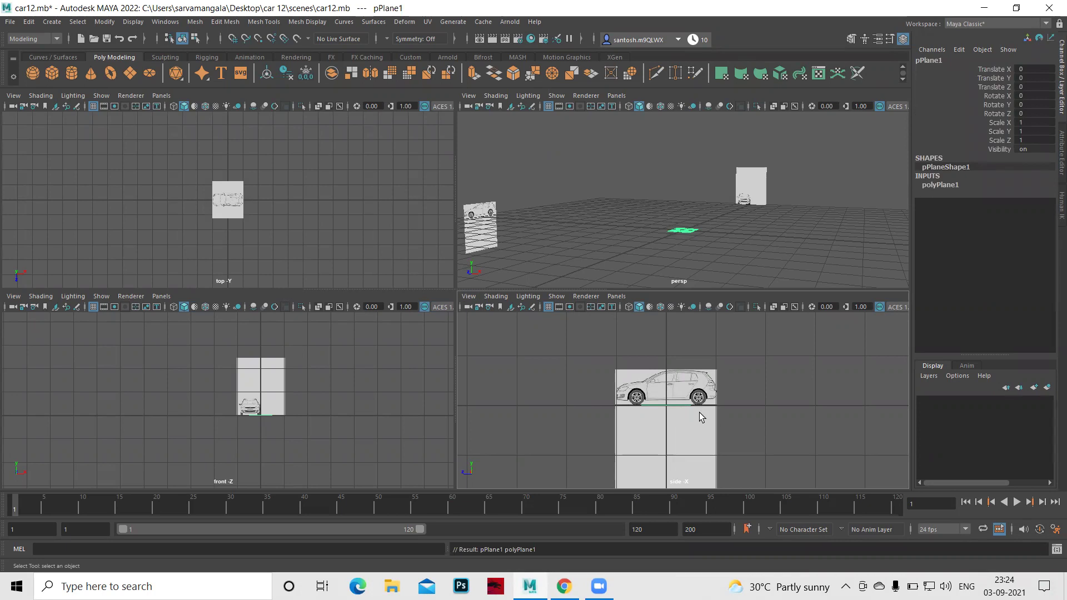
key(space)
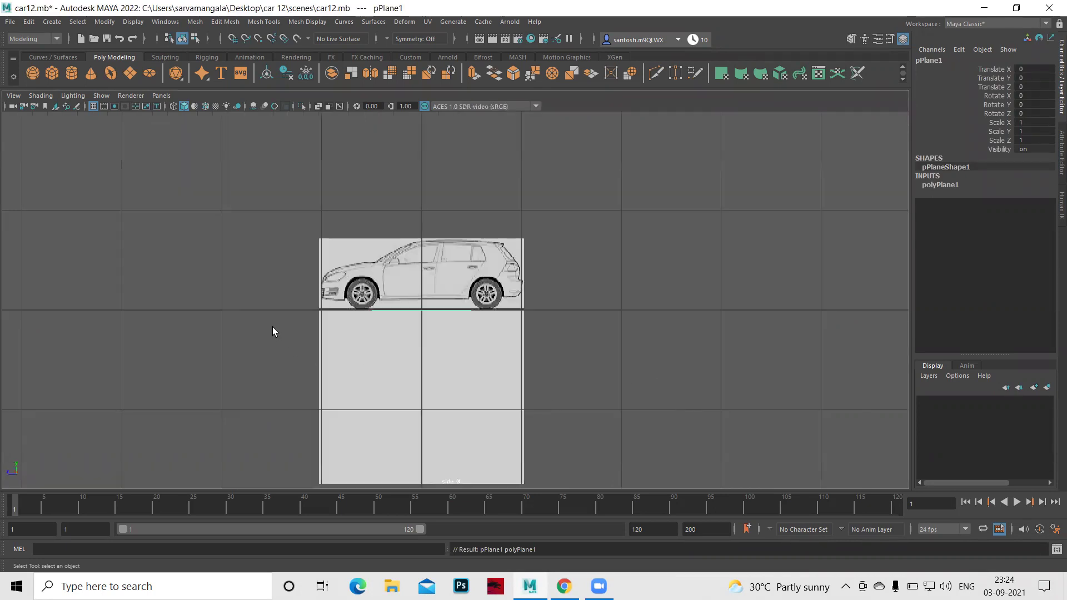
scroll(650, 455, up, 2)
scroll(474, 410, up, 2)
scroll(512, 419, up, 2)
alt+middle_drag(512, 419, 616, 423)
scroll(650, 419, down, 2)
scroll(653, 420, up, 1)
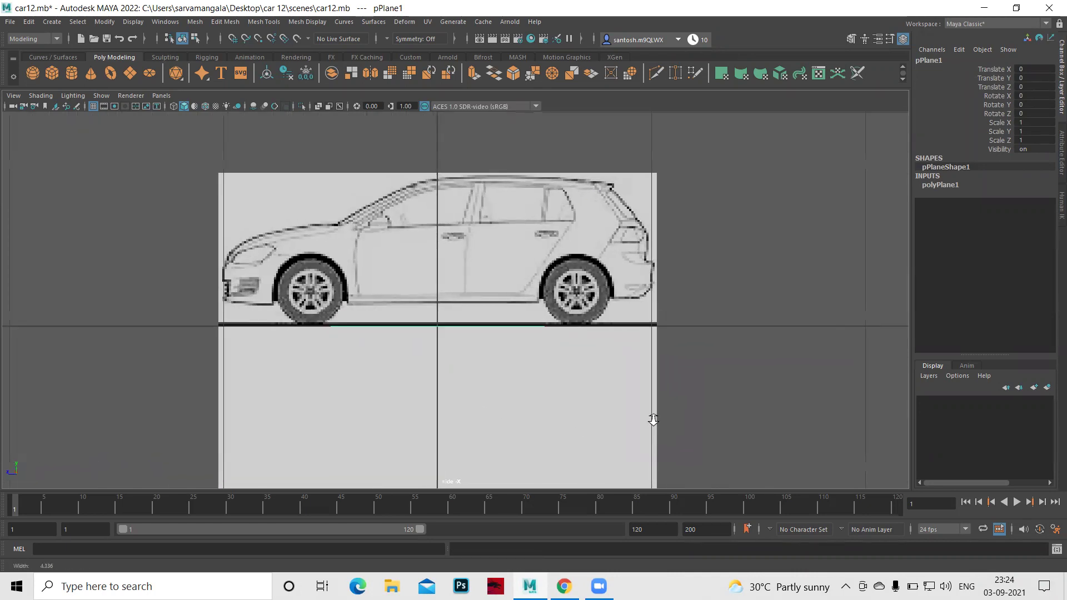
Stand the plane upright by setting its Rotate Z to -90.
key(e)
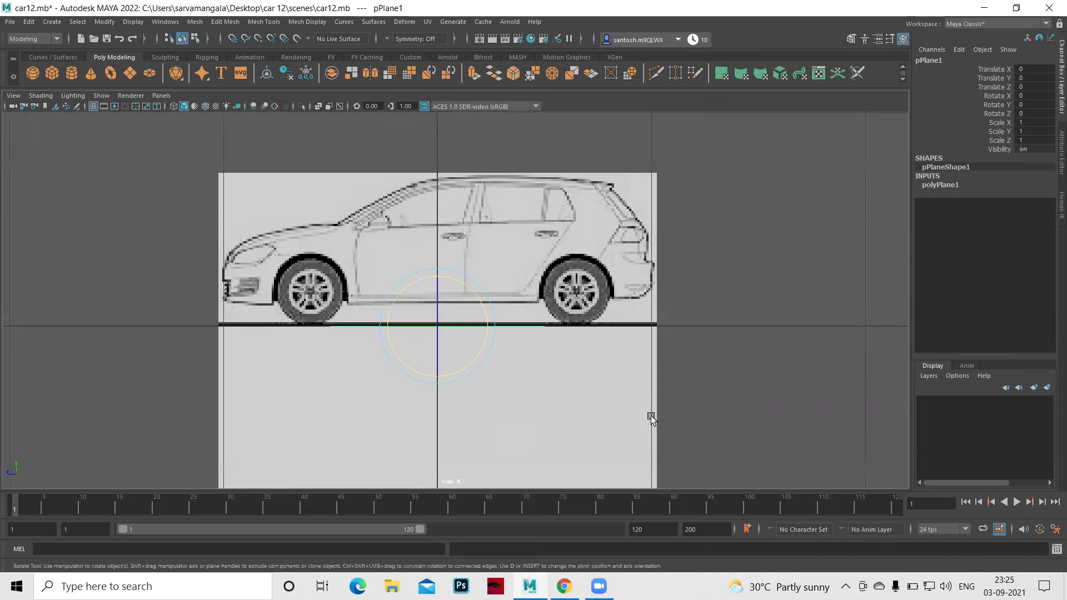
drag(437, 300, 438, 321)
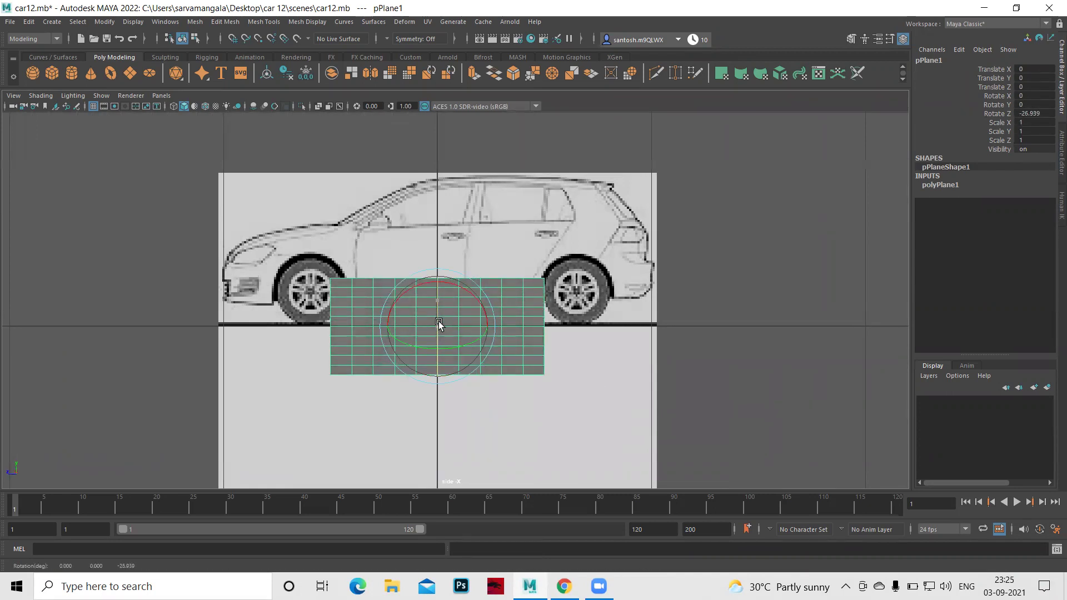
key(space)
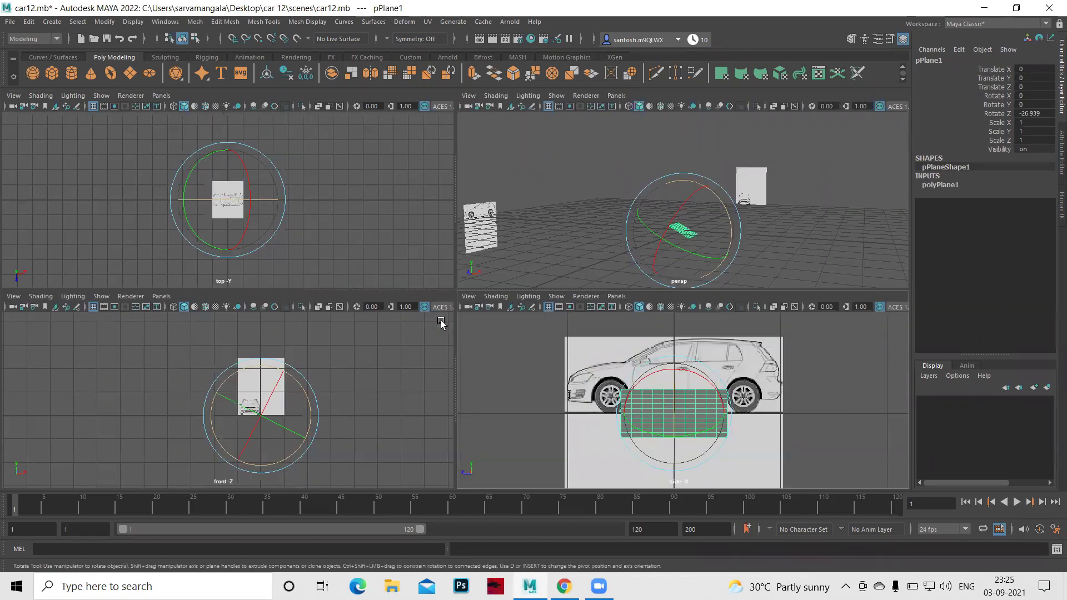
double_click(1034, 113)
key(BackSpace)
text(-90)
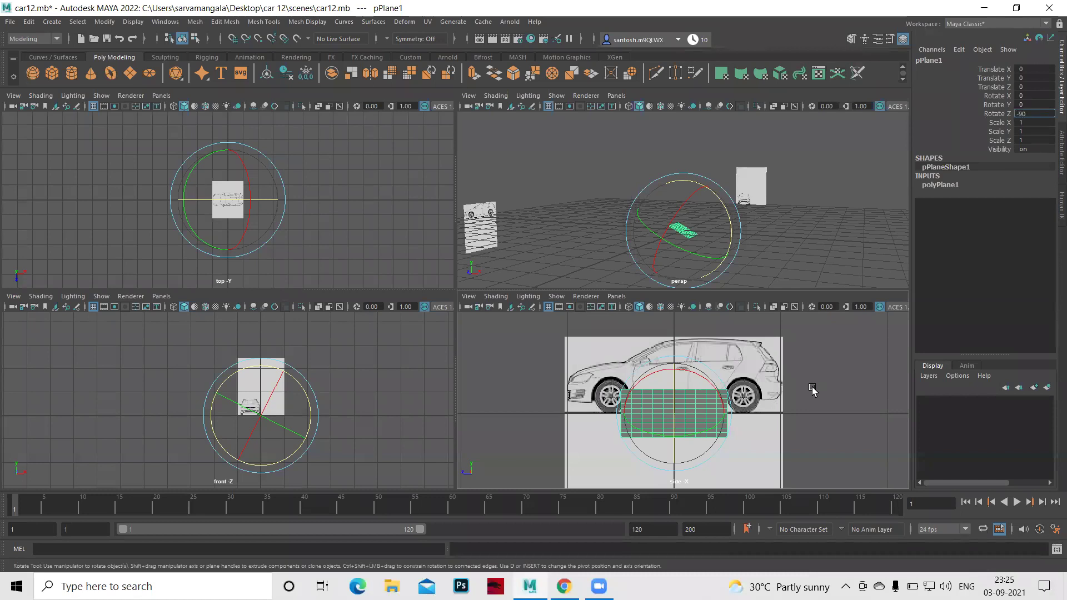
key(Return)
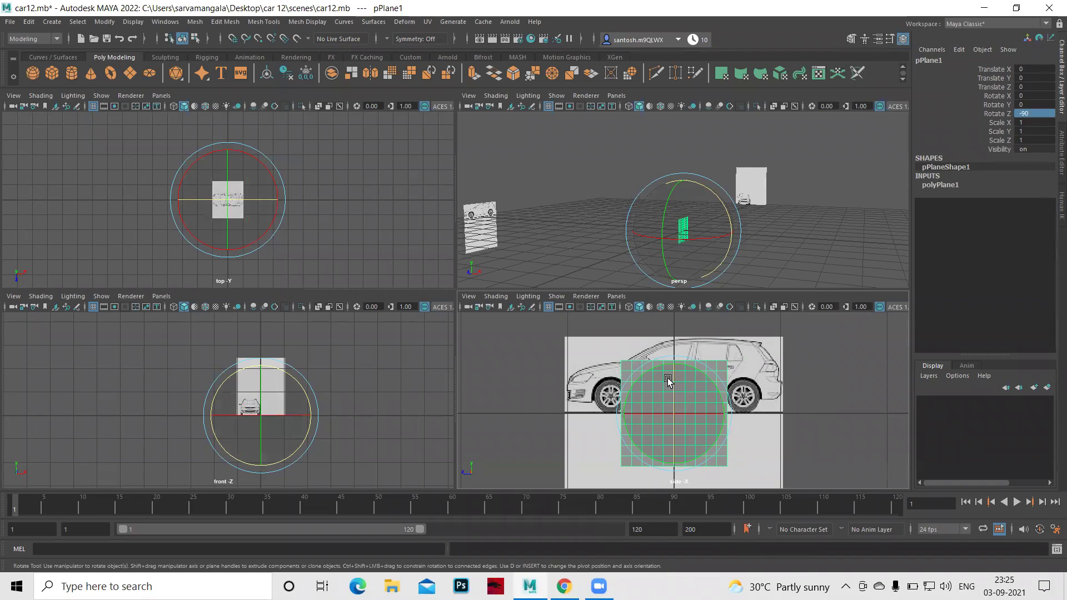
key(space)
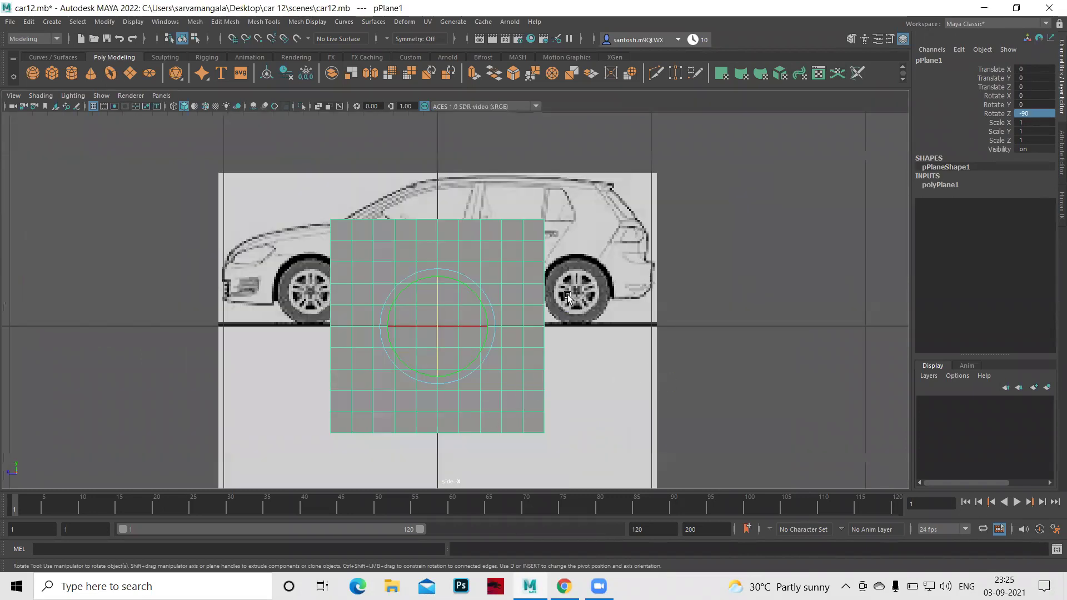
Reduce polyPlane1 to 1 width and 1 height subdivision and switch to wireframe display.
click(948, 184)
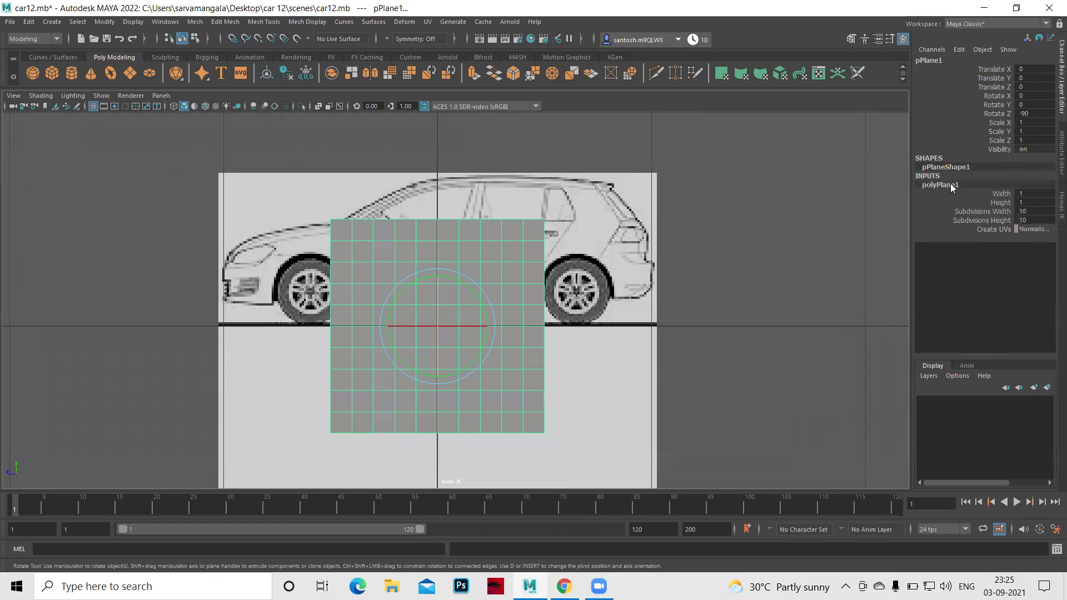
click(1040, 214)
text(1)
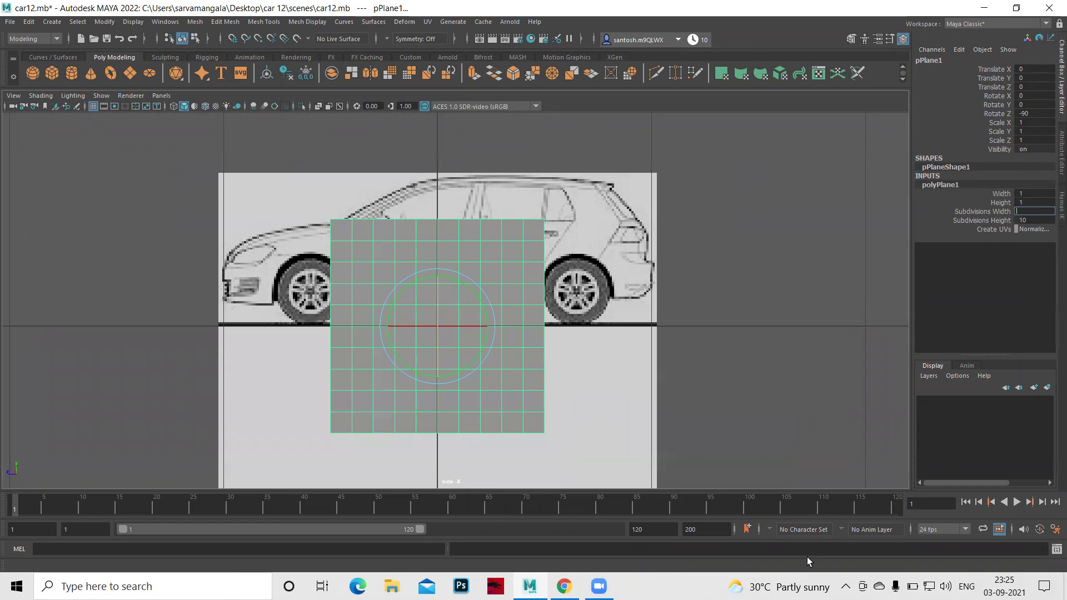
key(Return)
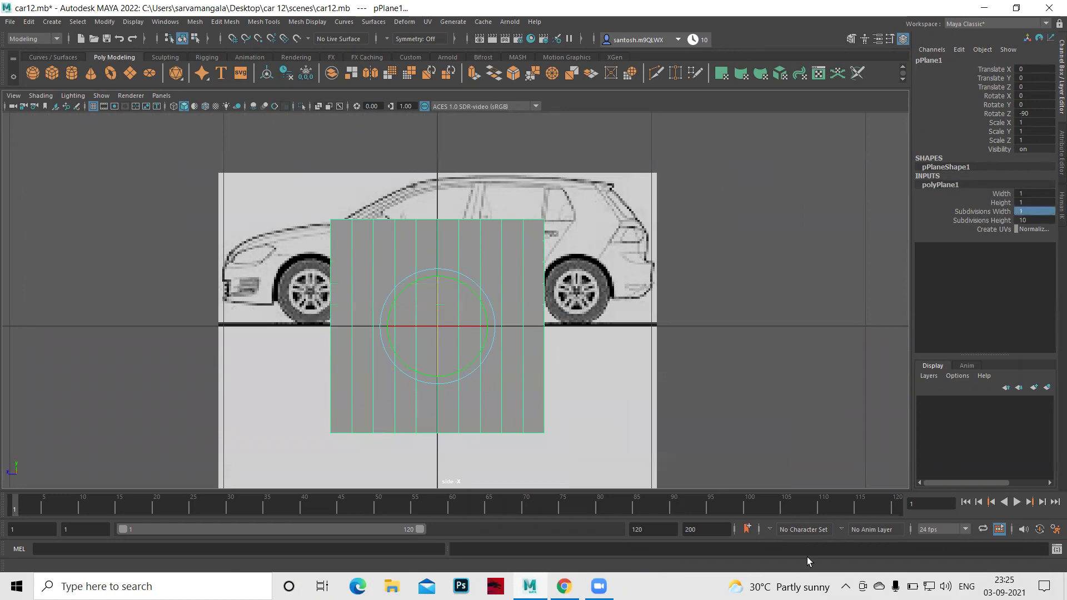
double_click(1042, 221)
key(BackSpace)
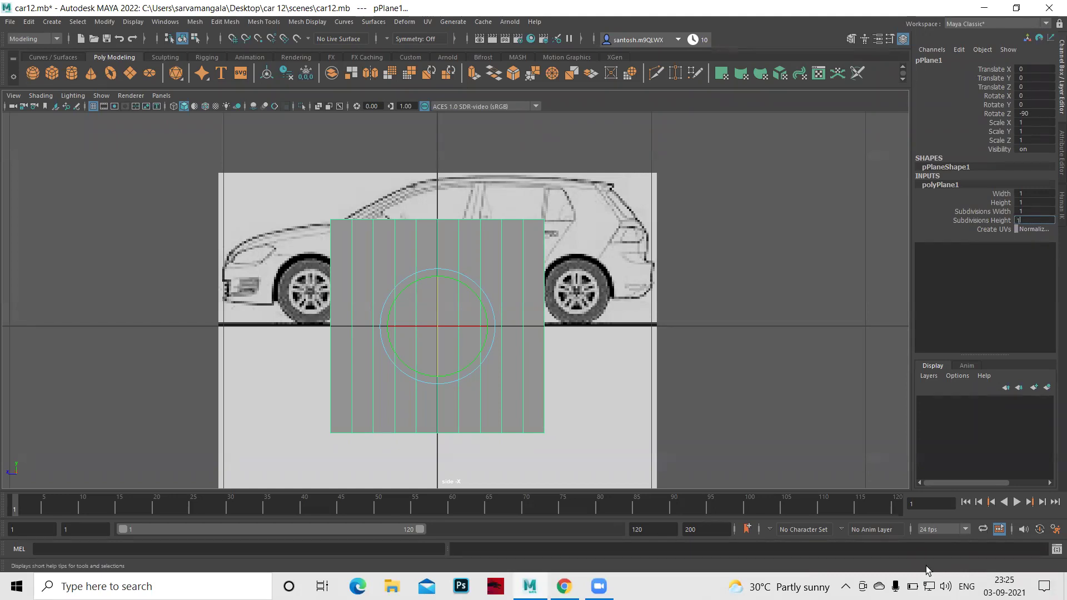
key(Return)
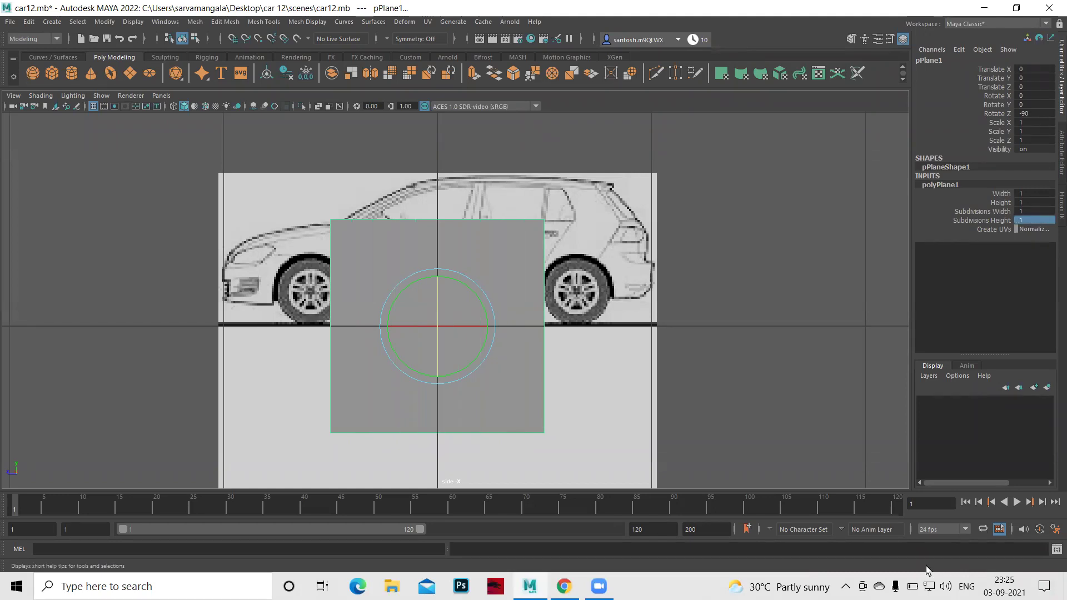
key(q)
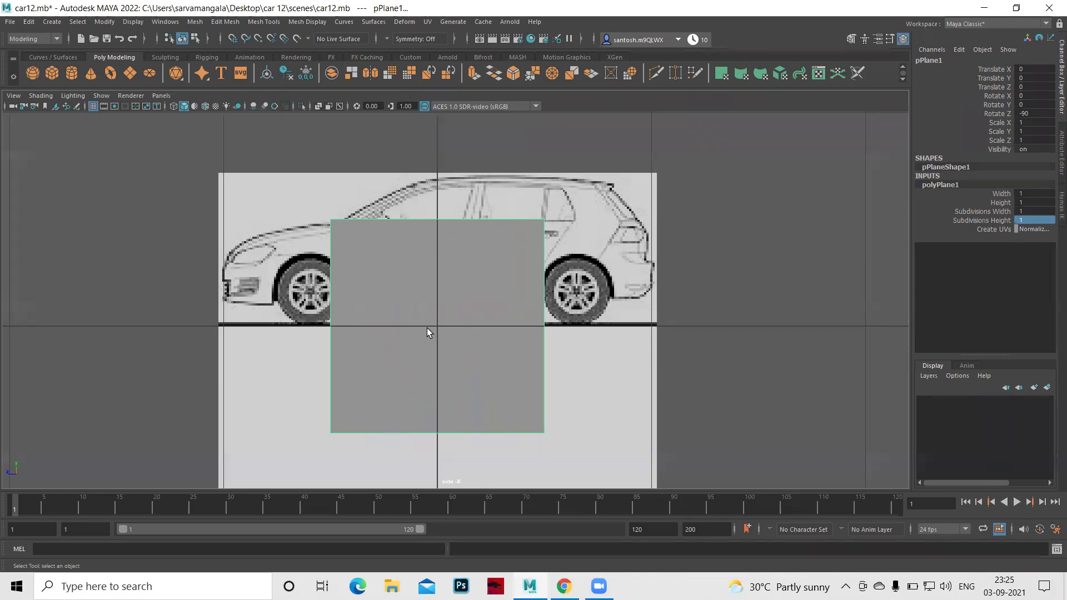
key(4)
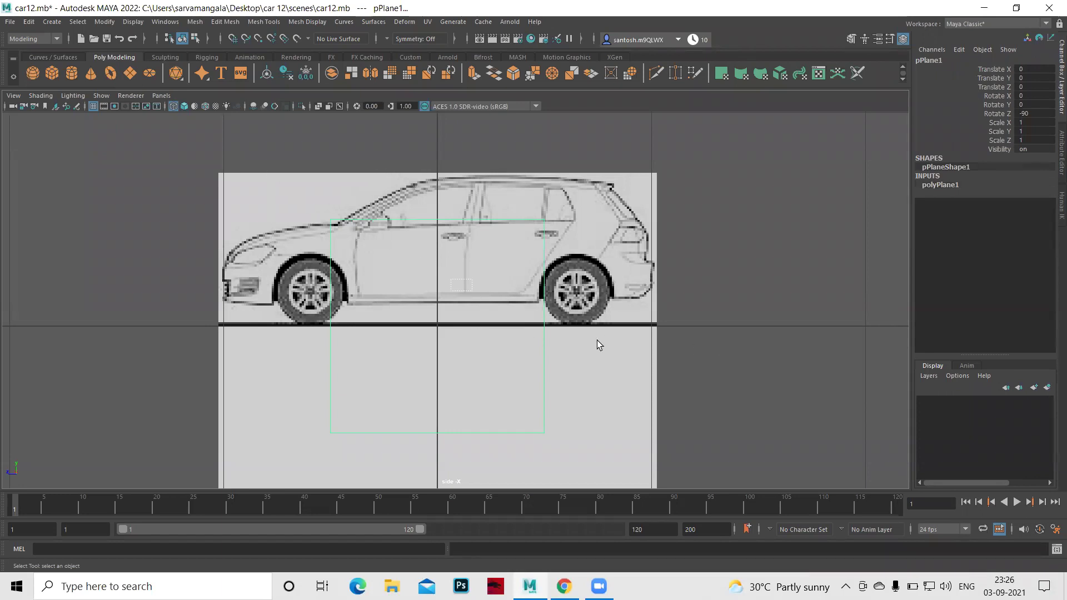
Reselect the plane and nudge it slightly left in the maximized front view.
click(662, 418)
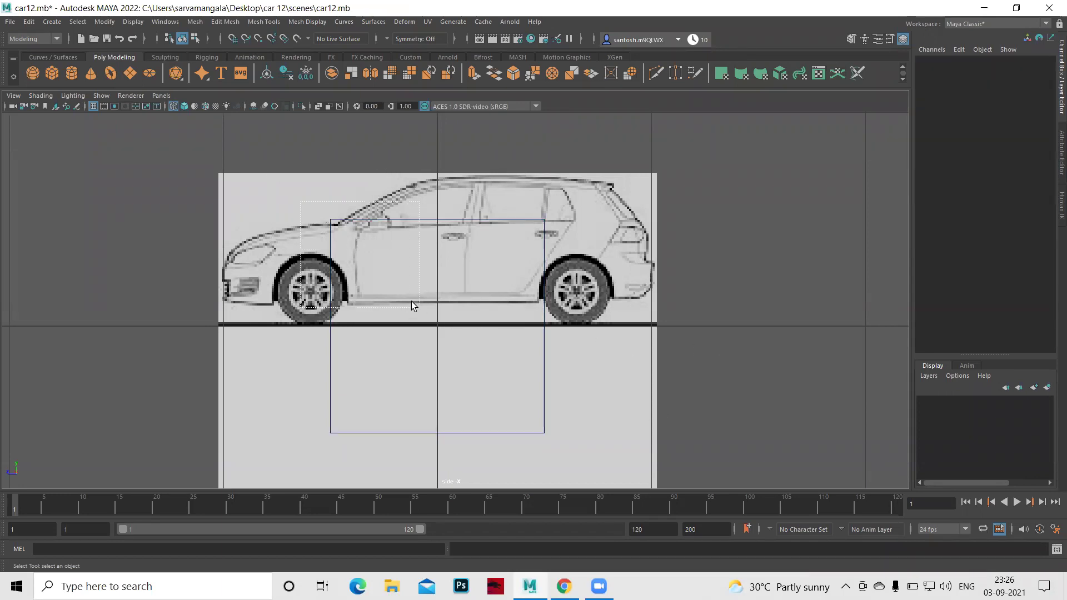
drag(325, 214, 412, 301)
key(w)
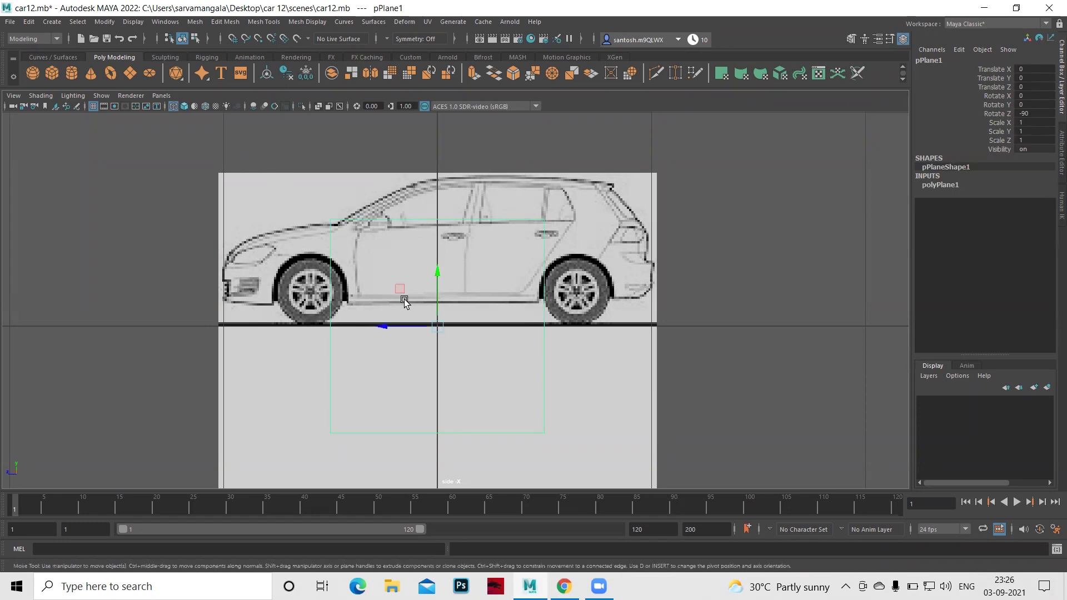
key(space)
key(space)
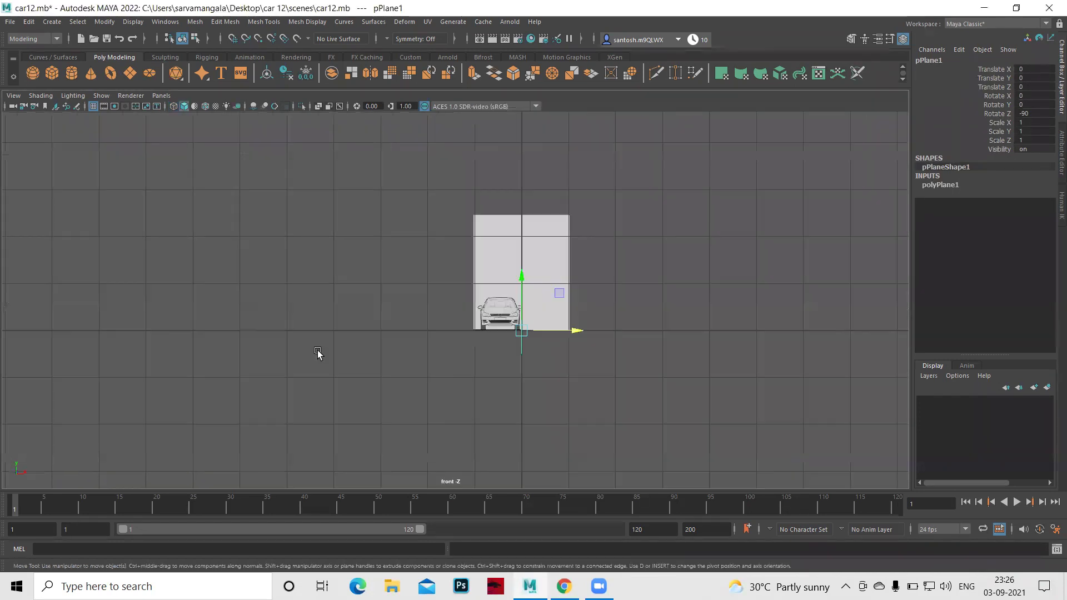
scroll(705, 421, up, 2)
scroll(470, 386, up, 2)
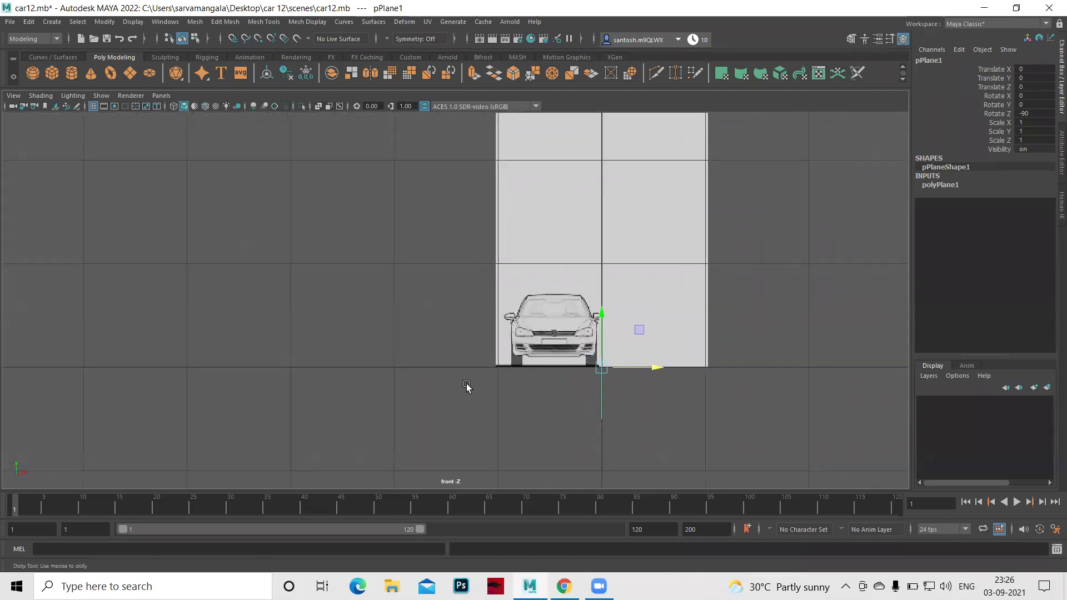
scroll(746, 421, up, 2)
alt+middle_drag(636, 439, 452, 348)
scroll(448, 353, up, 1)
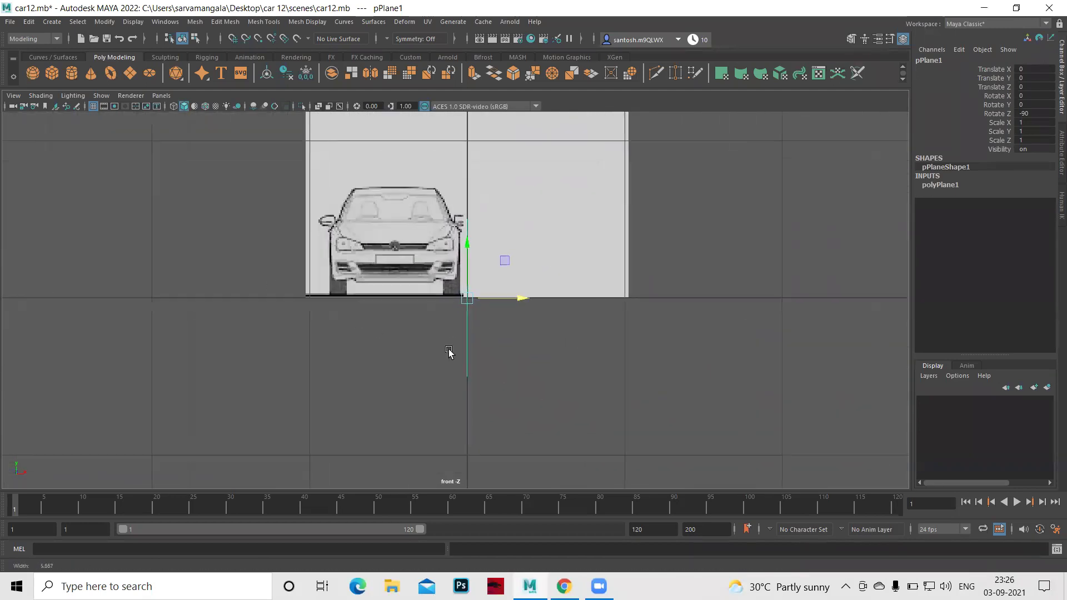
scroll(447, 353, up, 5)
scroll(540, 385, down, 1)
scroll(452, 303, down, 2)
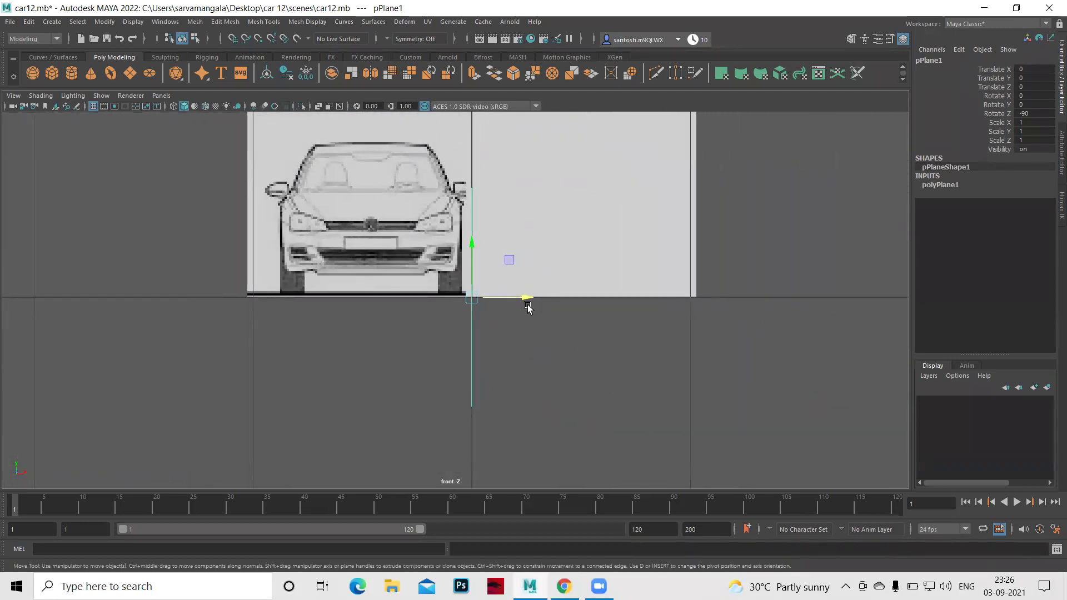
drag(525, 299, 463, 205)
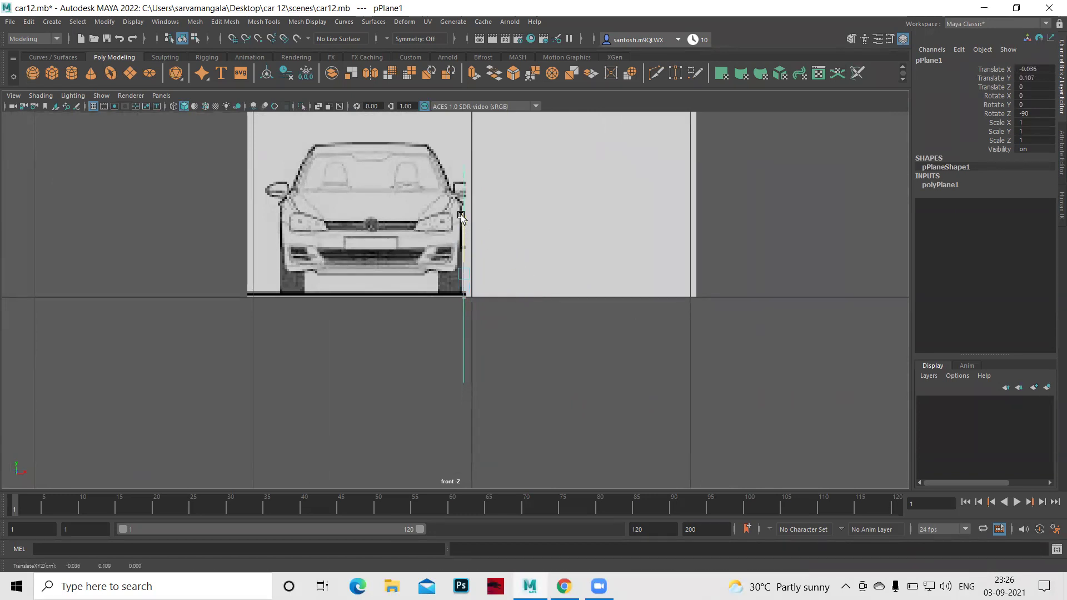
key(space)
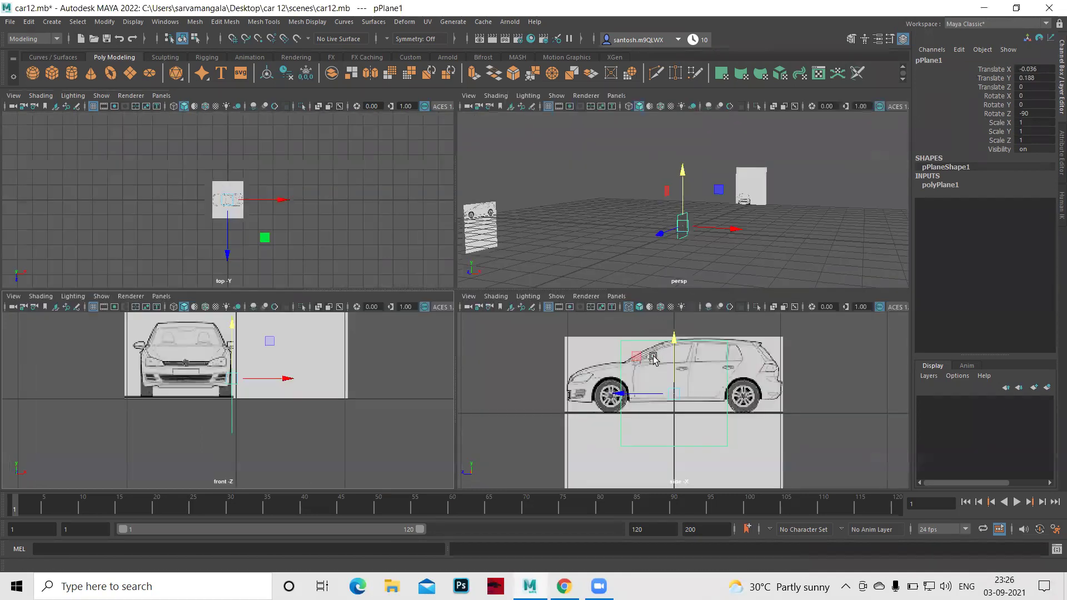
Scale the plane to 0.265 and move it over the front door in the side view.
key(space)
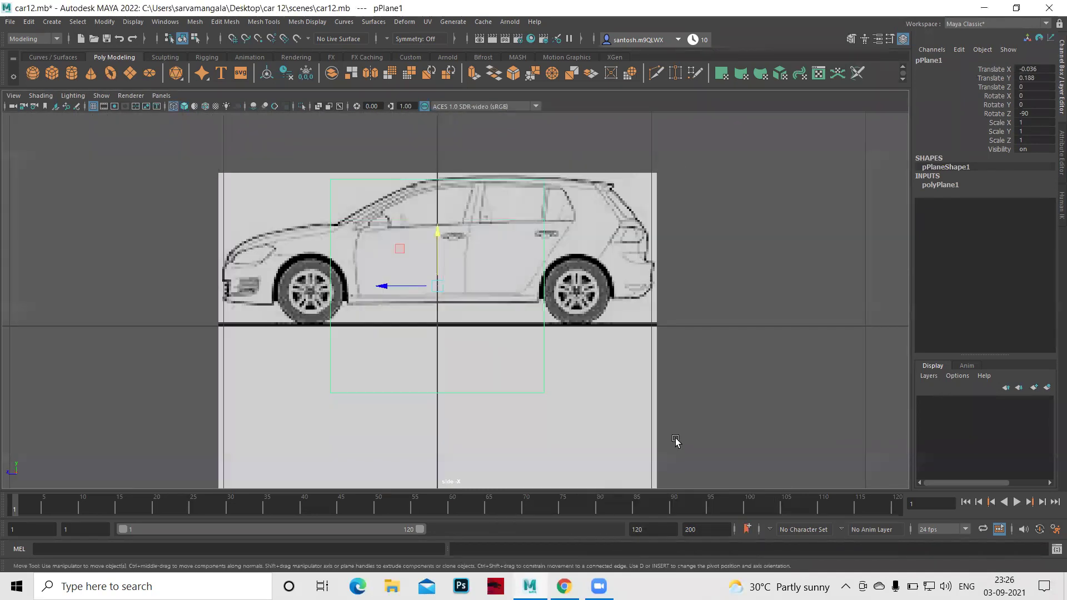
scroll(495, 370, up, 1)
scroll(511, 371, up, 1)
scroll(483, 334, down, 1)
key(r)
drag(437, 286, 334, 262)
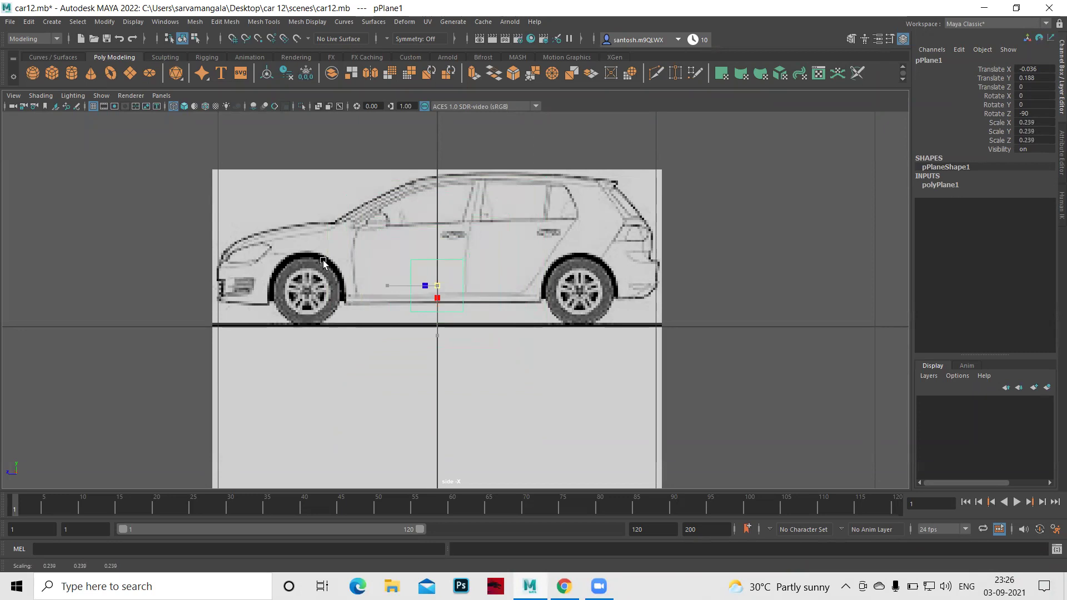
drag(334, 262, 327, 265)
key(w)
drag(438, 233, 438, 206)
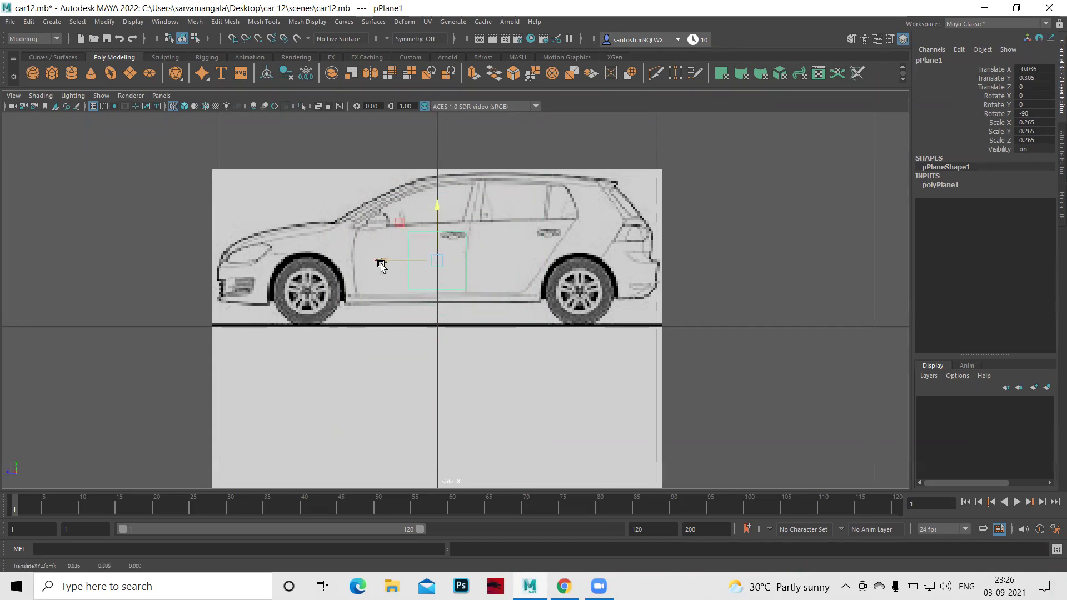
drag(383, 262, 367, 263)
scroll(455, 301, up, 2)
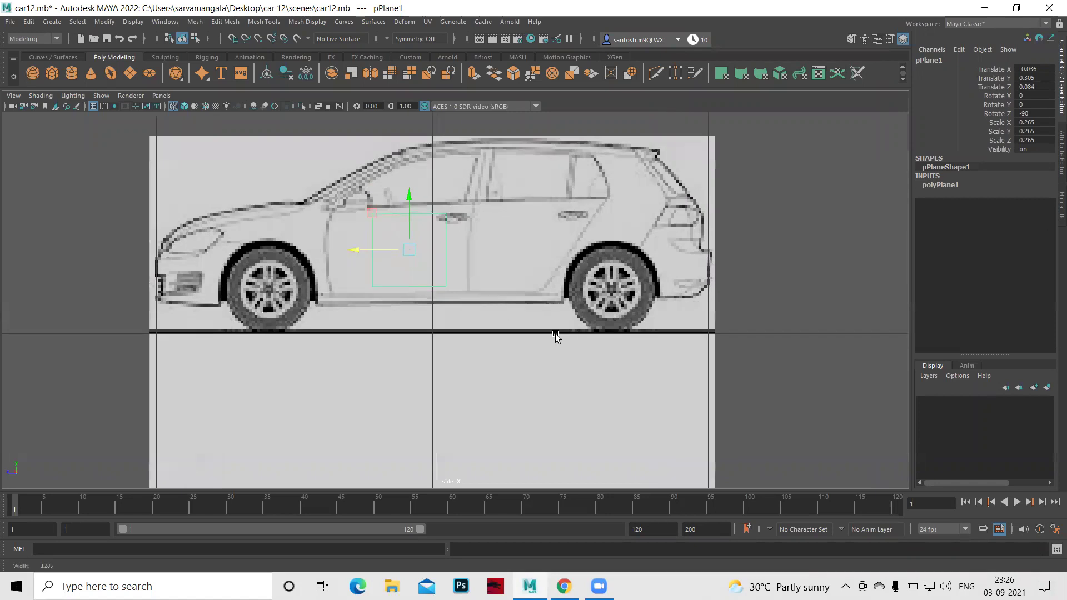
scroll(555, 336, up, 2)
alt+middle_drag(527, 288, 528, 339)
Enter vertex mode and select the plane's two bottom vertices for moving.
key(q)
right_drag(440, 219, 384, 221)
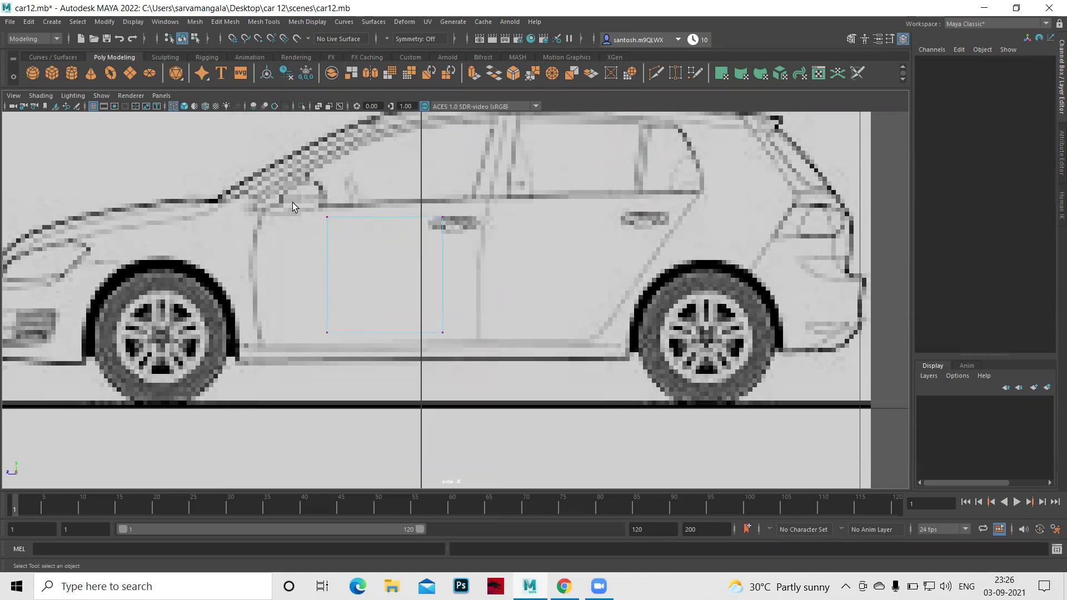
drag(291, 313, 510, 347)
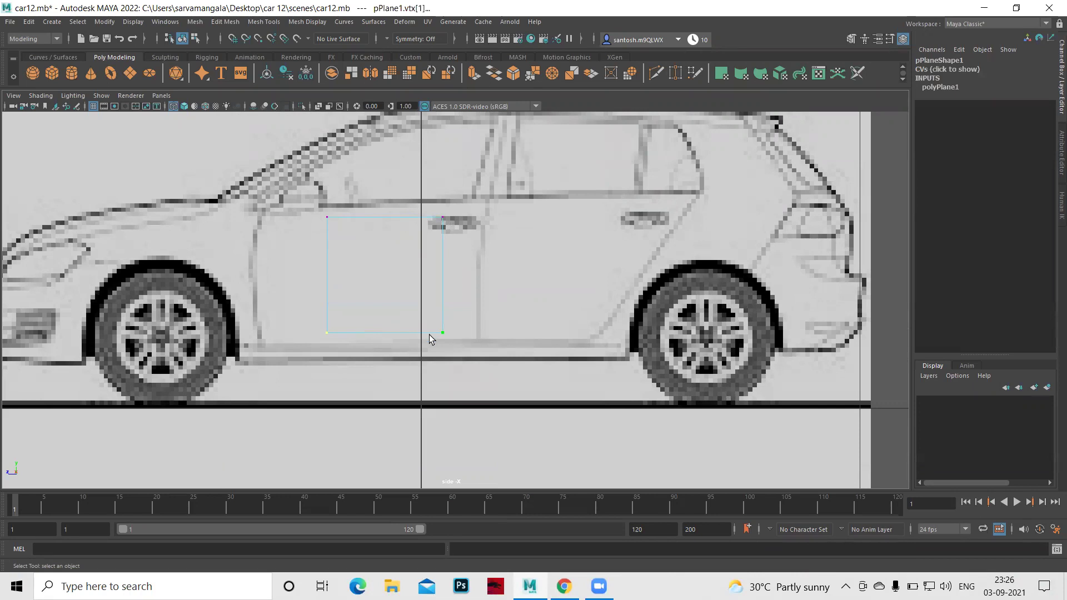
key(w)
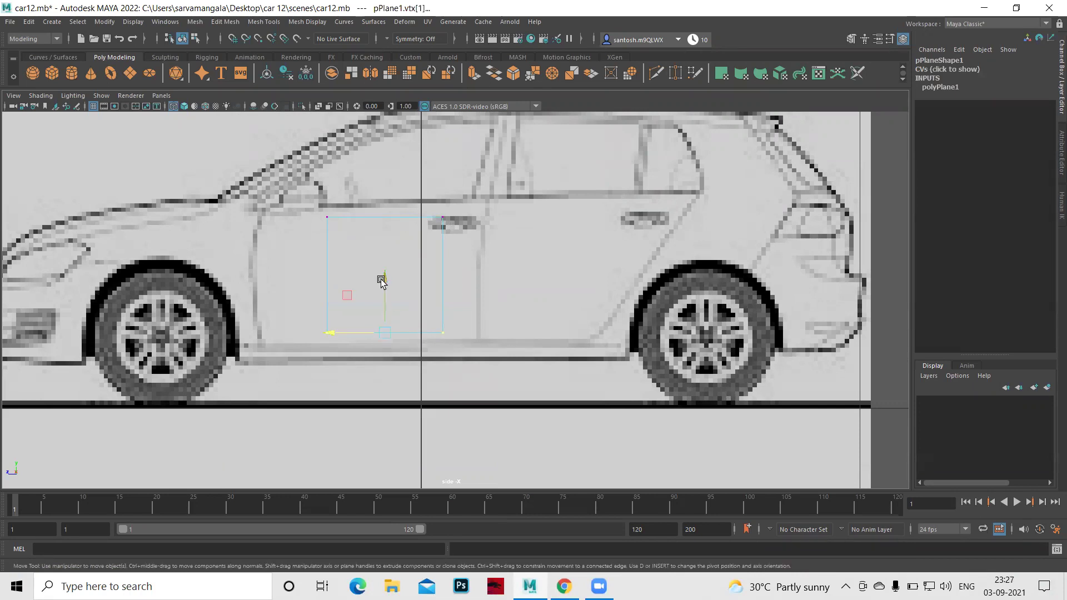
Drag the bottom edge down, the top edge up and the right edge to the door line.
drag(384, 279, 385, 287)
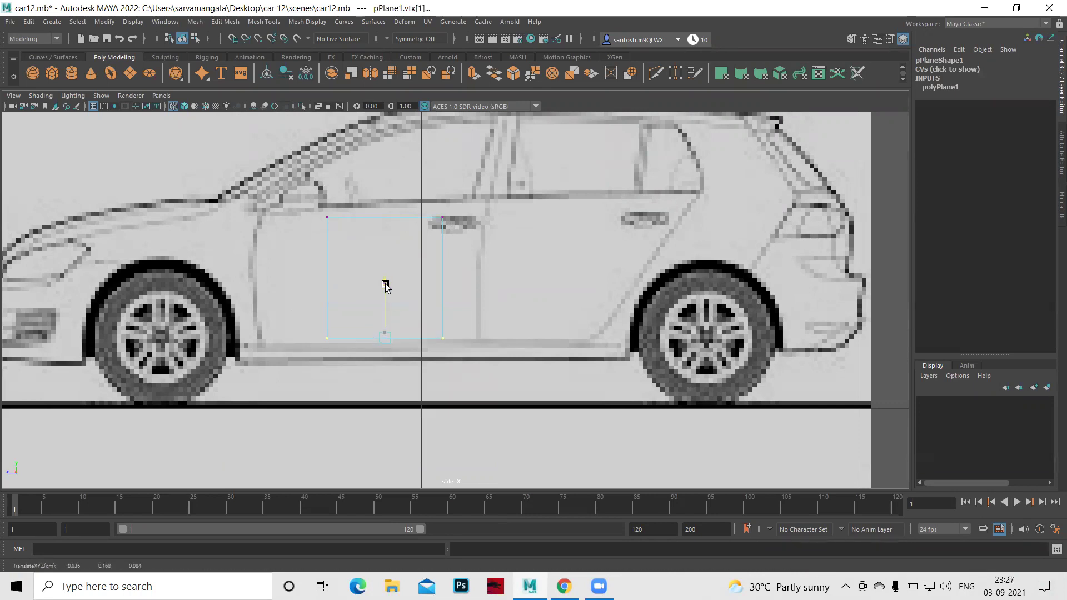
drag(321, 208, 488, 234)
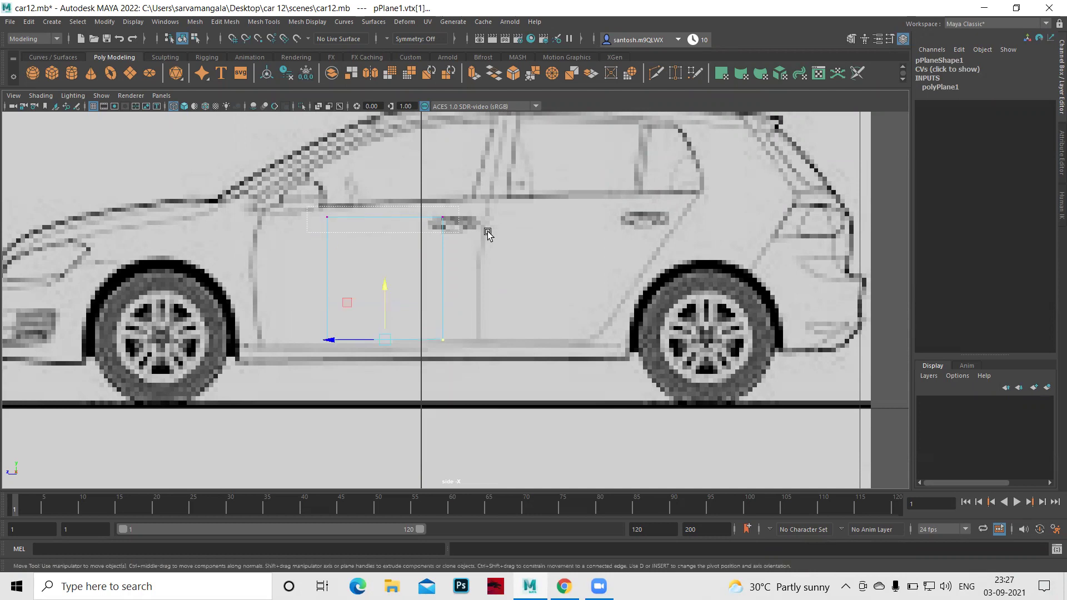
drag(385, 162, 387, 150)
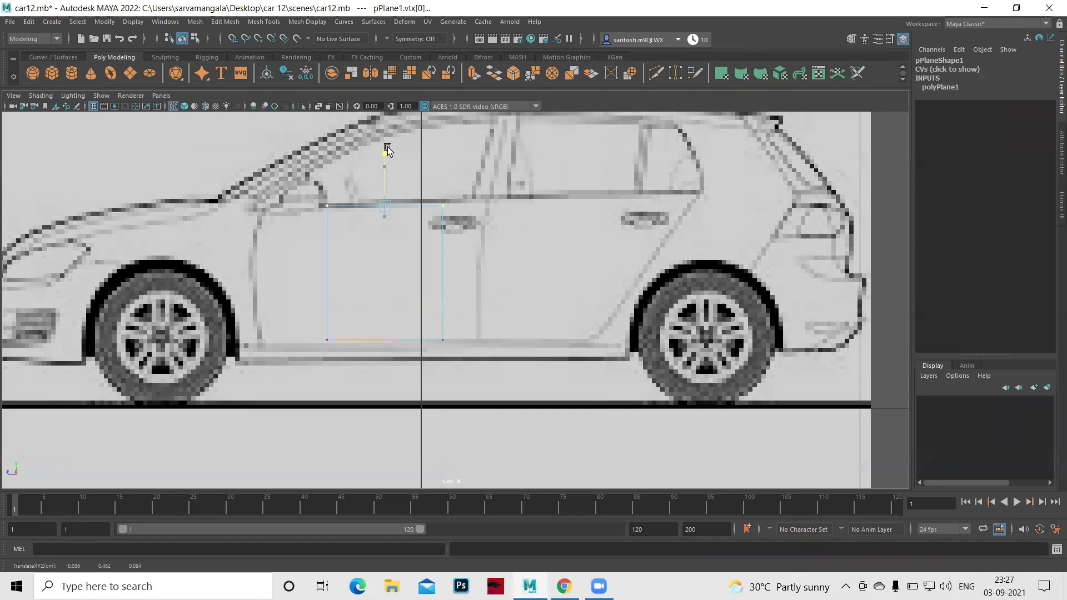
mouse_move(432, 189)
mouse_down()
mouse_move(483, 347)
mouse_move(460, 354)
mouse_up()
drag(388, 270, 421, 271)
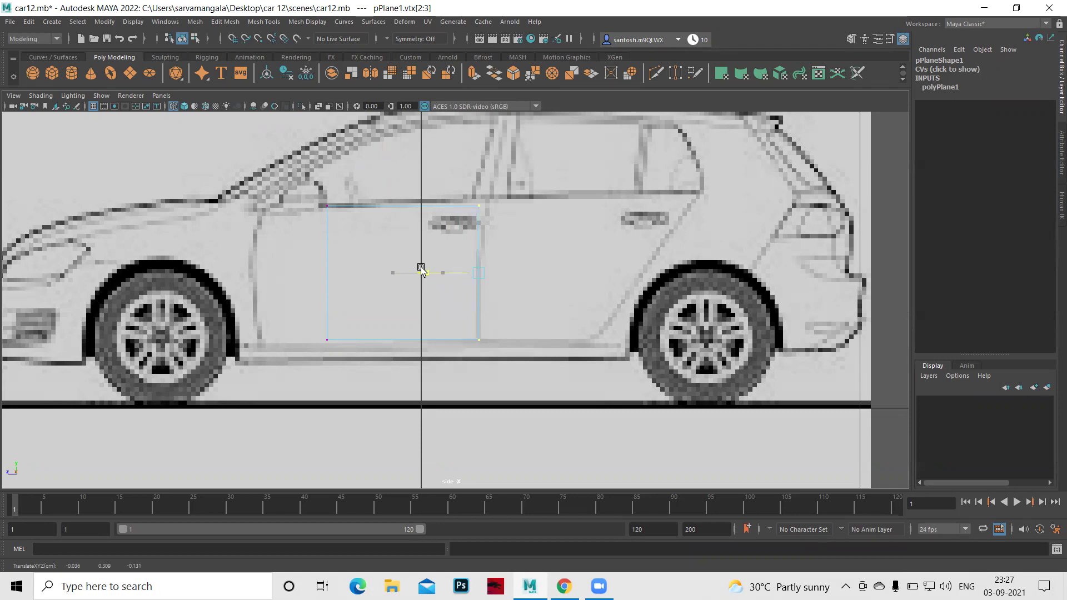
Try nudging the top-right corner, undo it, and return the plane to object mode.
drag(466, 179, 496, 225)
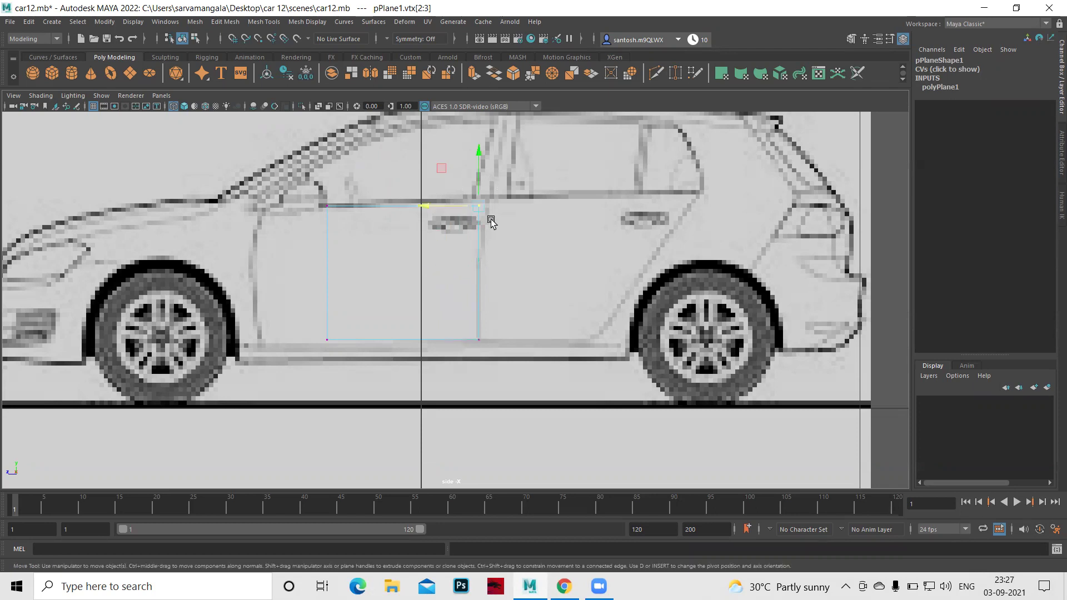
drag(422, 207, 424, 206)
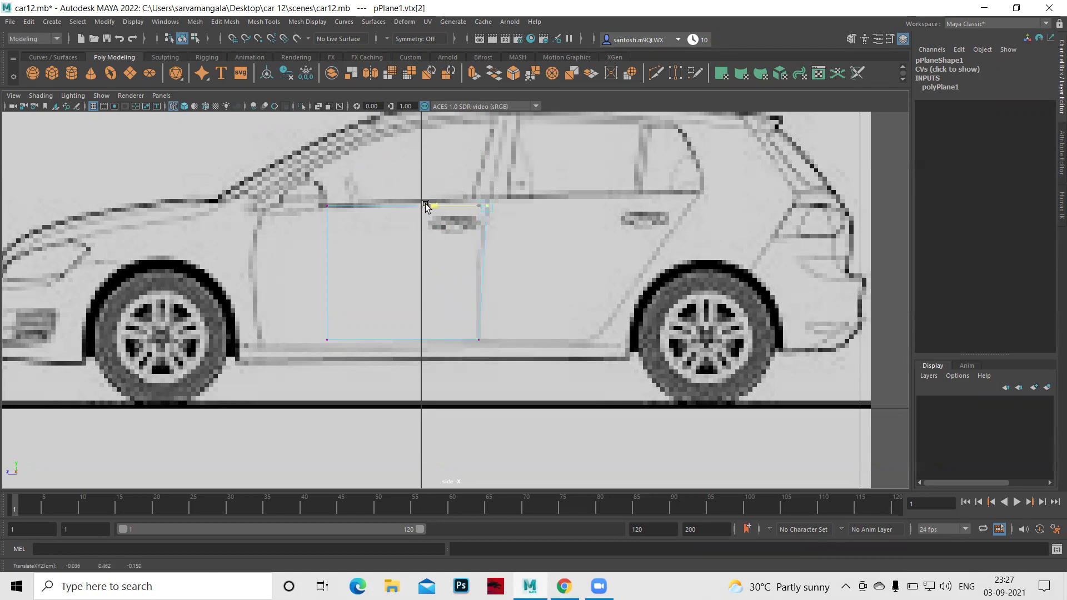
key(ctrl+z)
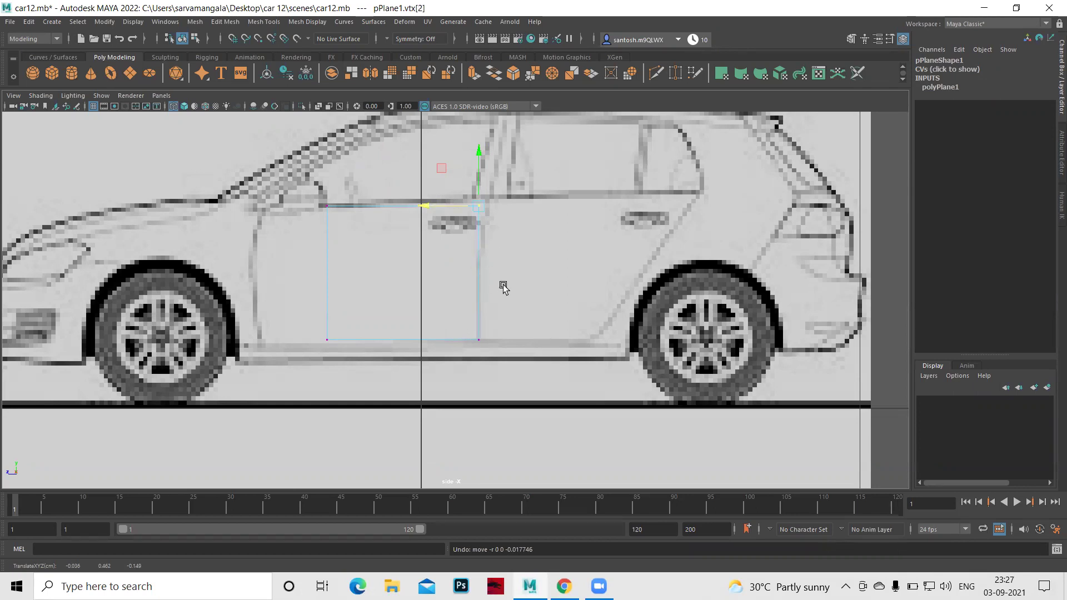
key(q)
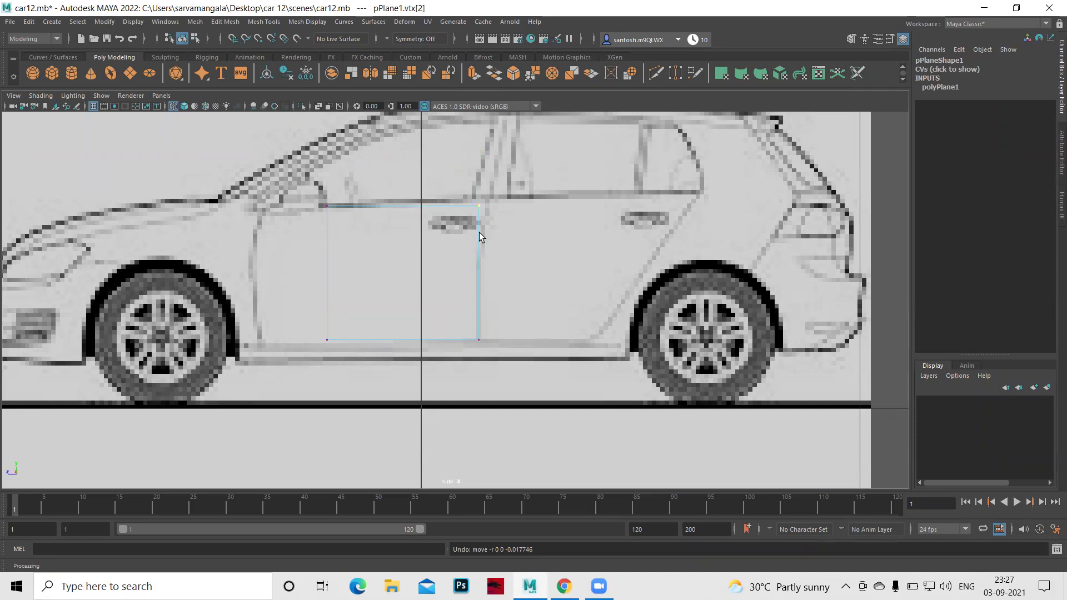
right_drag(472, 204, 553, 174)
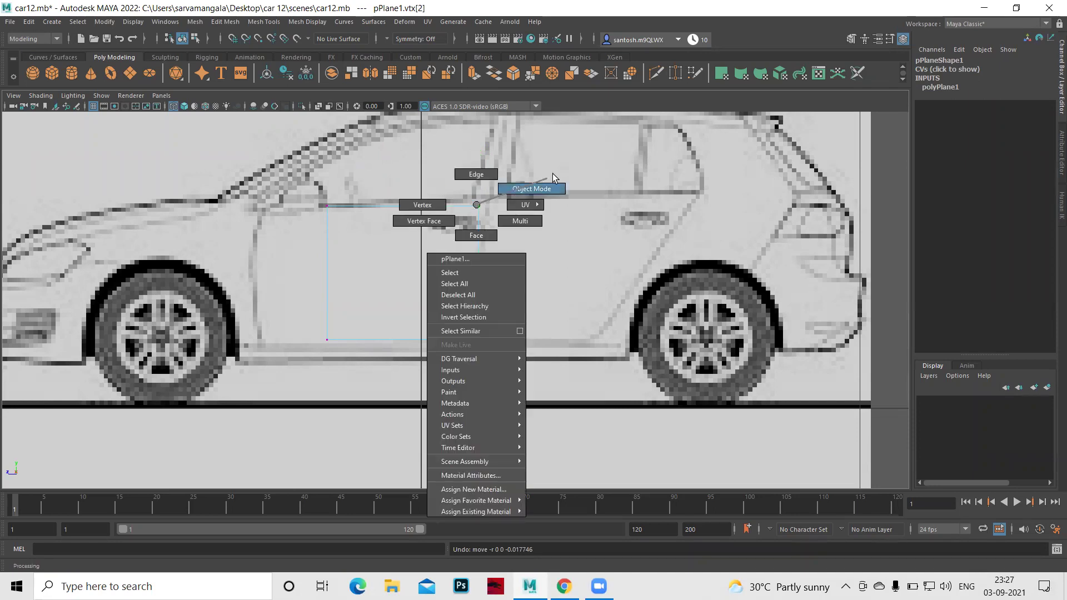
drag(435, 160, 555, 290)
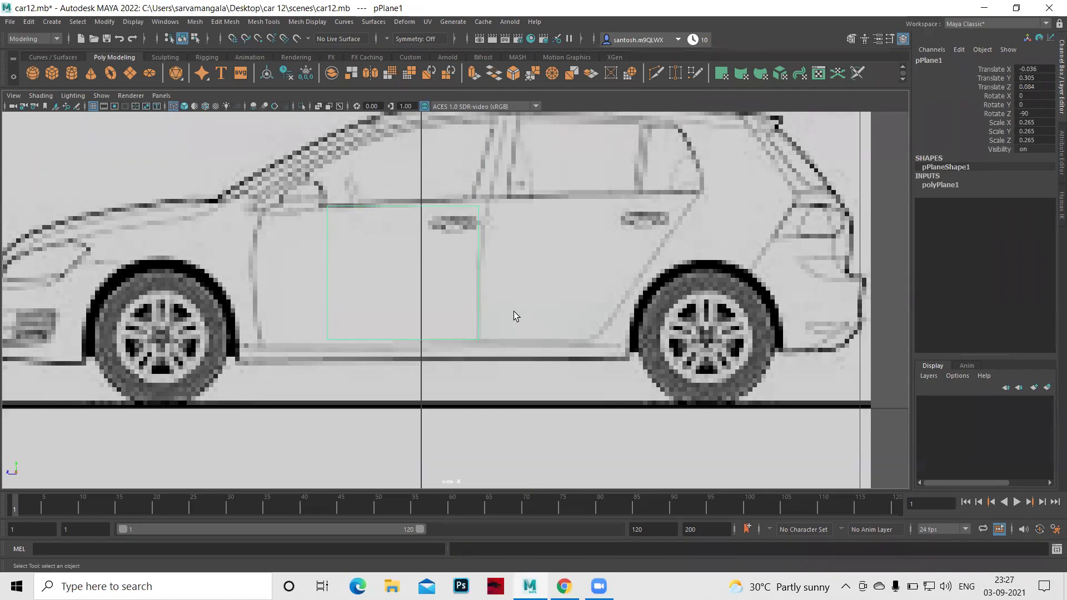
Move the door plane along X in the front view to Translate X -0.047.
key(space)
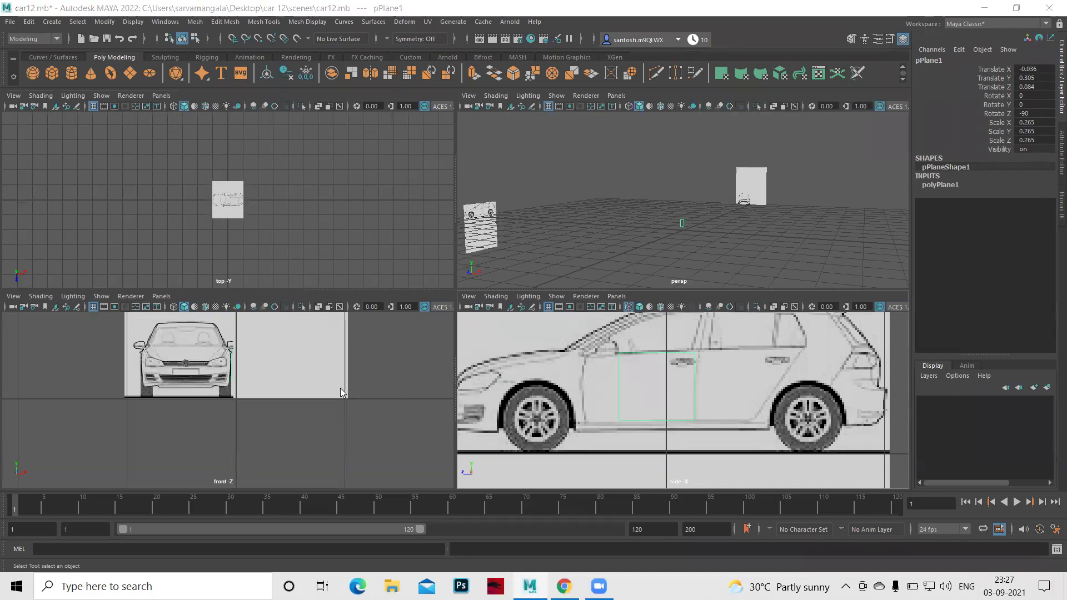
key(space)
scroll(437, 283, up, 1)
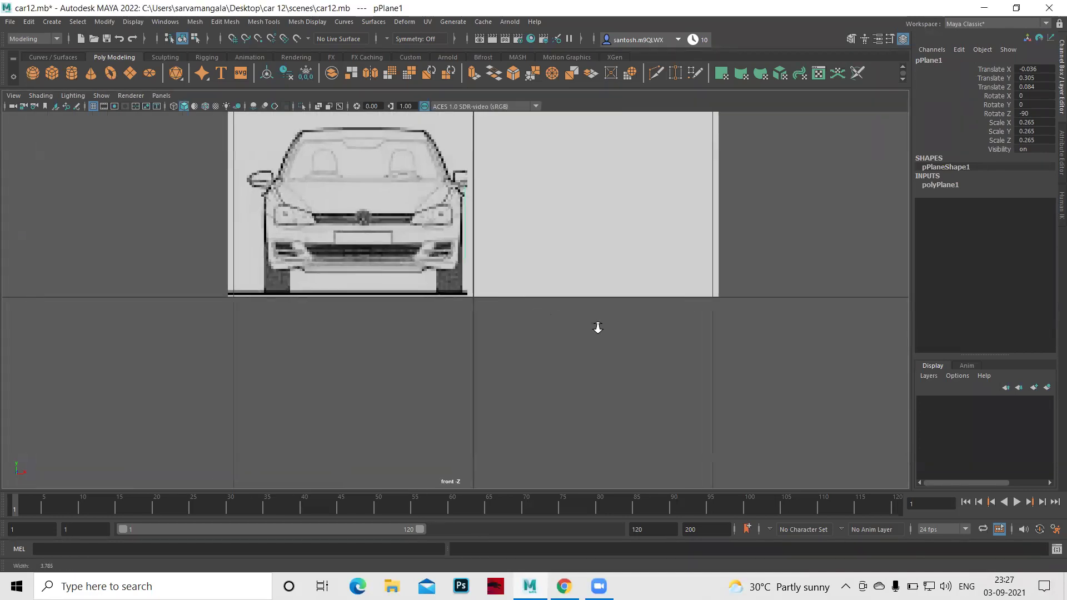
scroll(469, 245, up, 3)
scroll(565, 265, up, 1)
alt+middle_drag(567, 255, 572, 393)
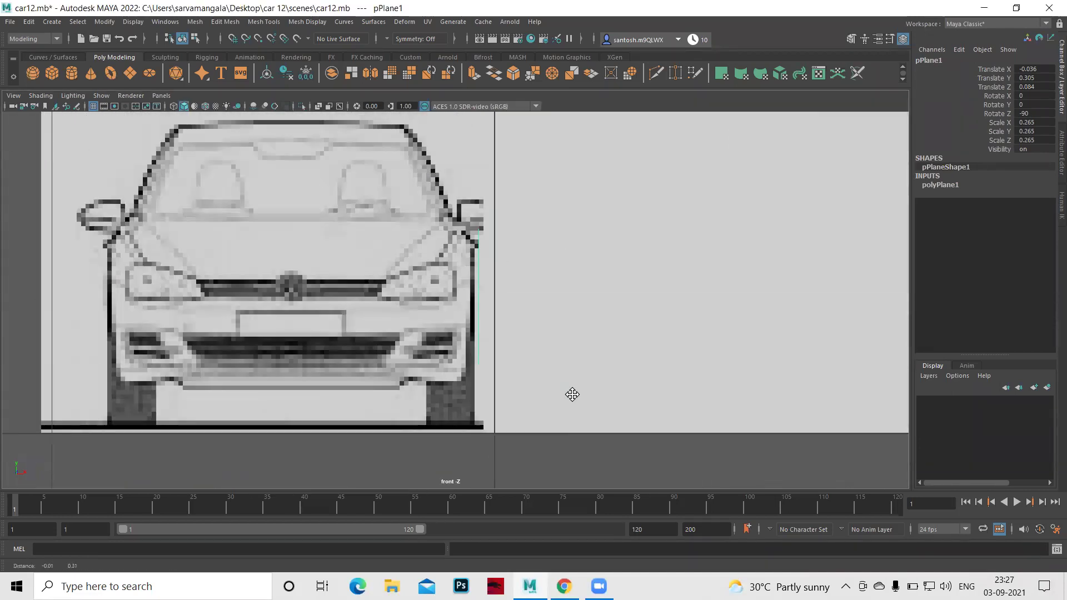
key(w)
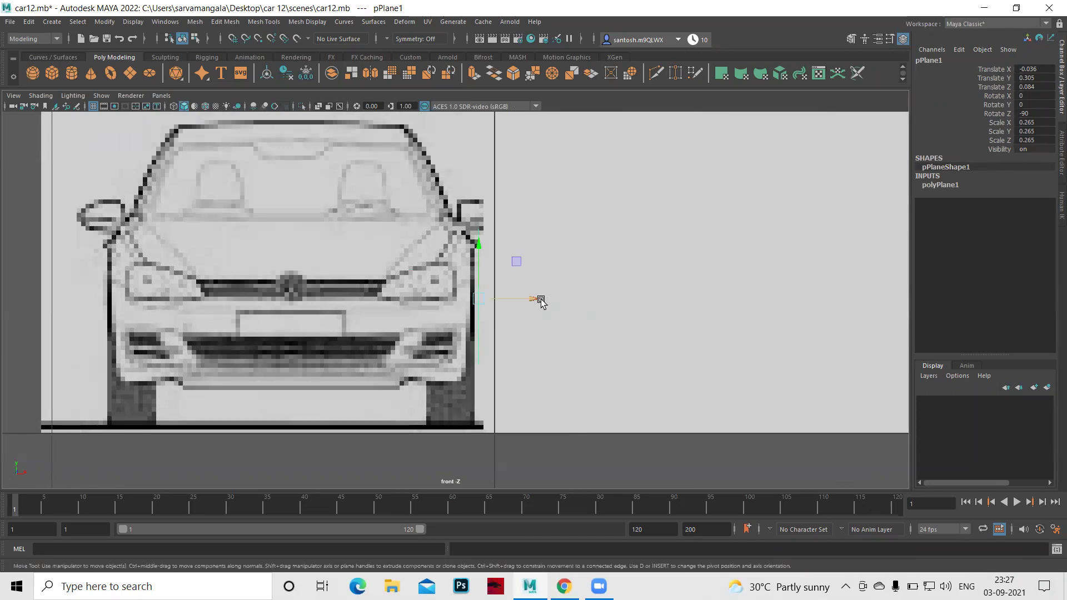
click(537, 299)
drag(536, 299, 531, 299)
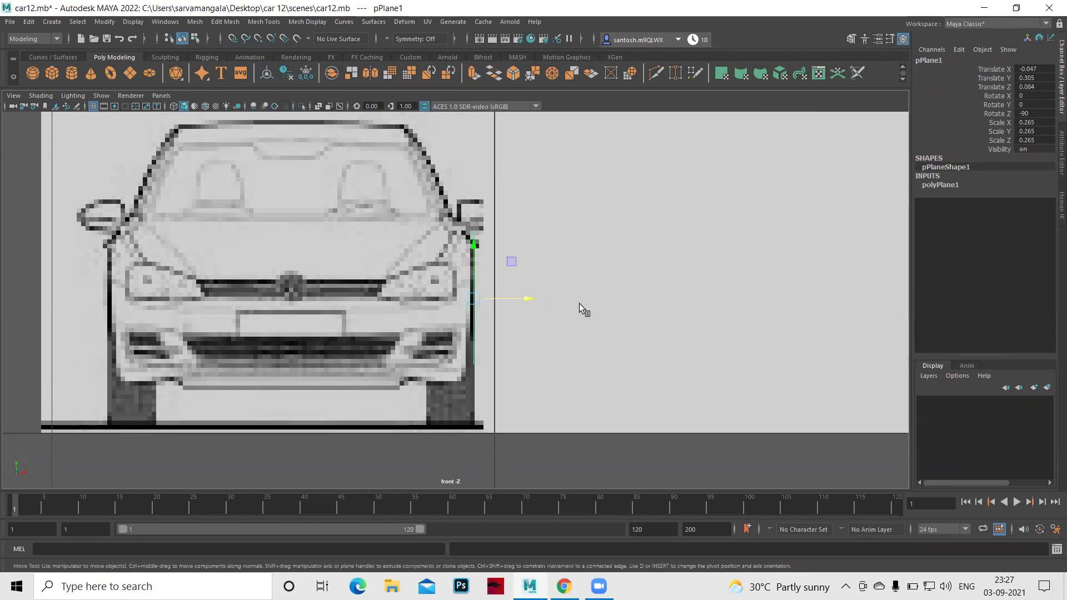
key(space)
key(space)
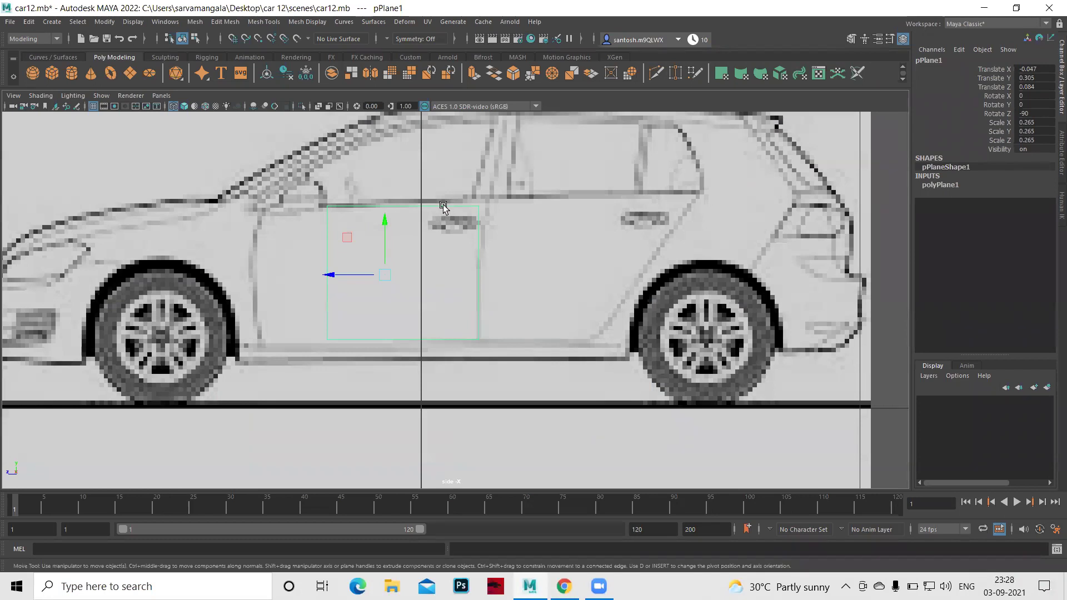
Lower the plane's top edge vertices slightly onto the door line.
right_drag(443, 207, 392, 207)
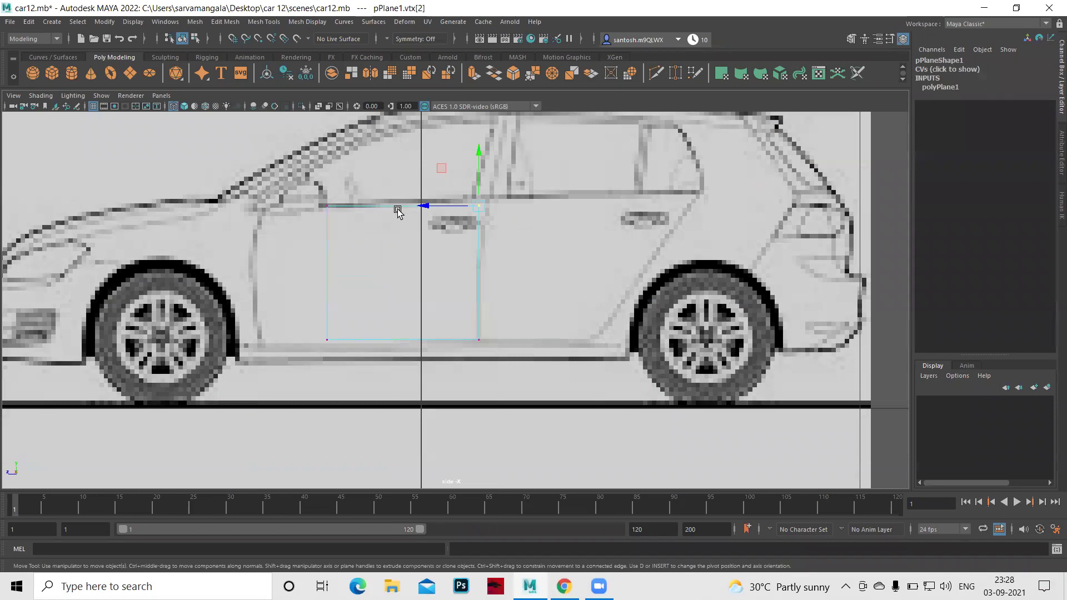
mouse_move(279, 185)
mouse_down()
mouse_move(447, 217)
mouse_move(508, 214)
mouse_up()
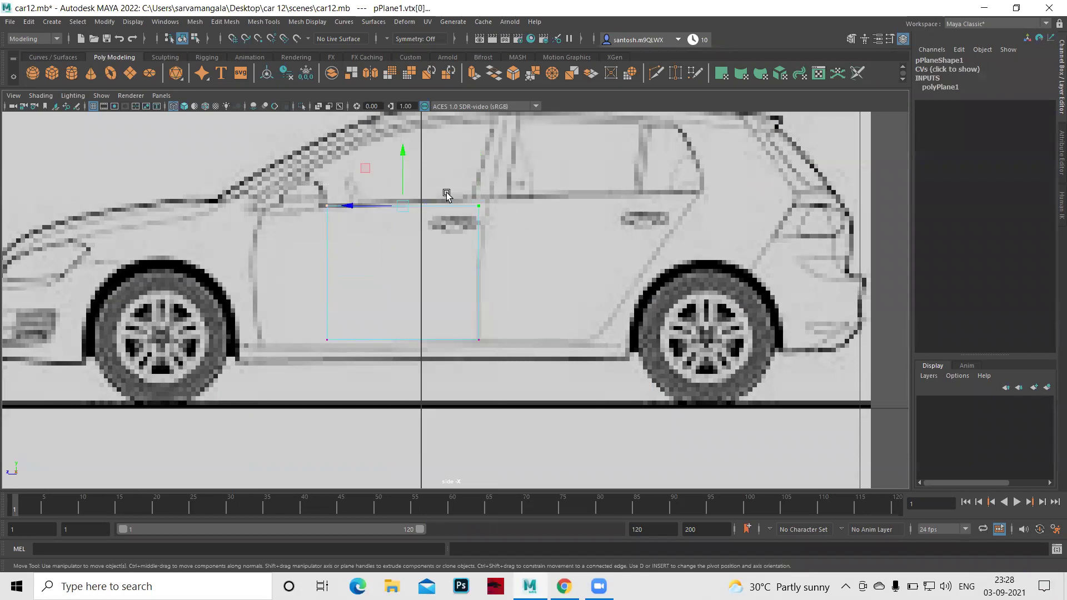
drag(403, 150, 403, 155)
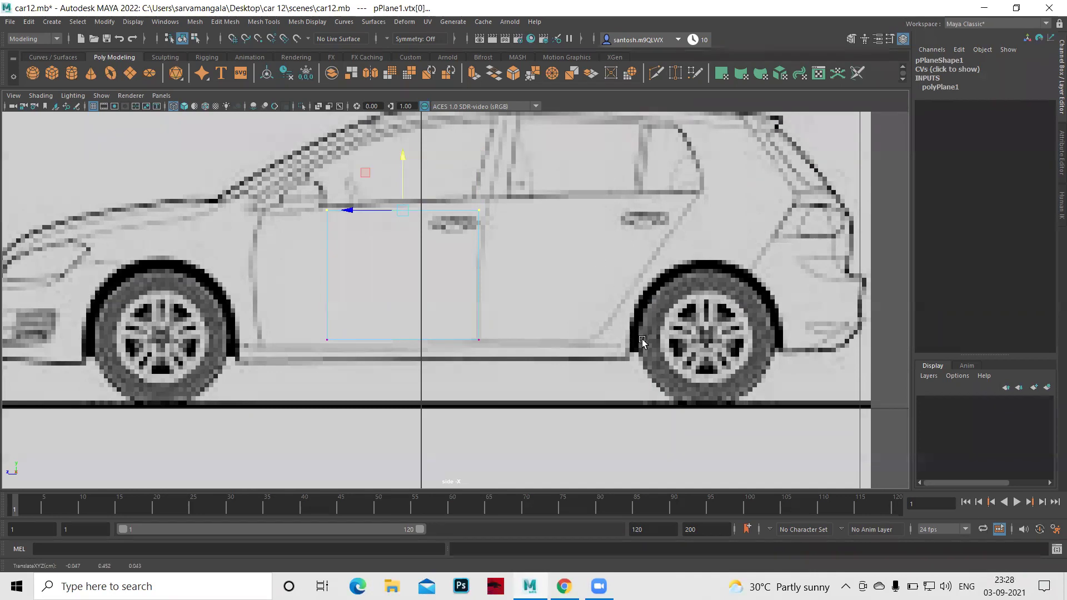
Return the plane to object mode and pick the Insert Edge Loop Tool.
right_click(480, 212)
click(560, 181)
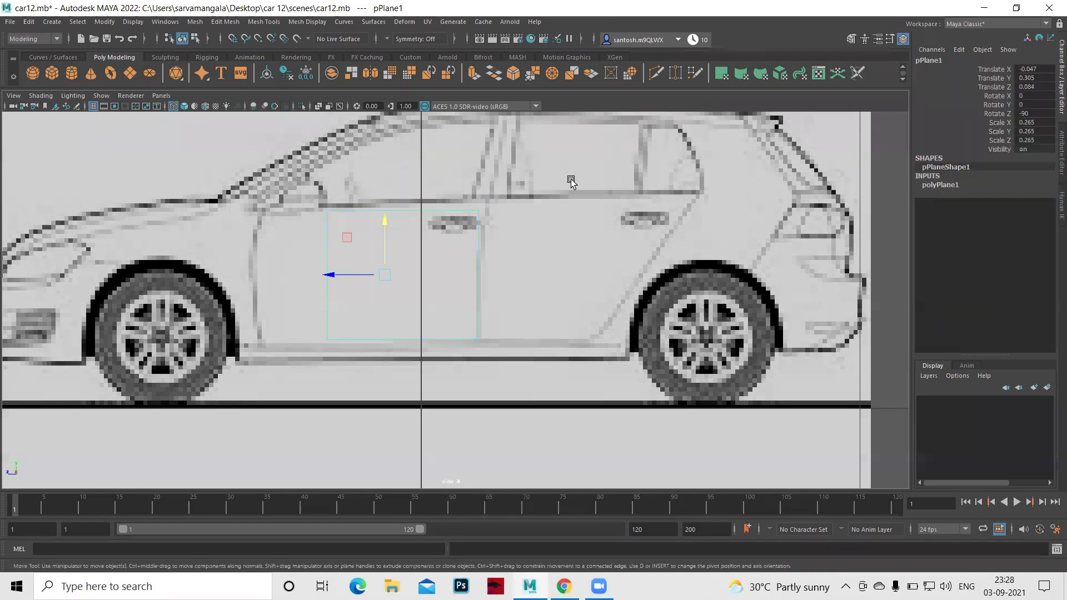
key(q)
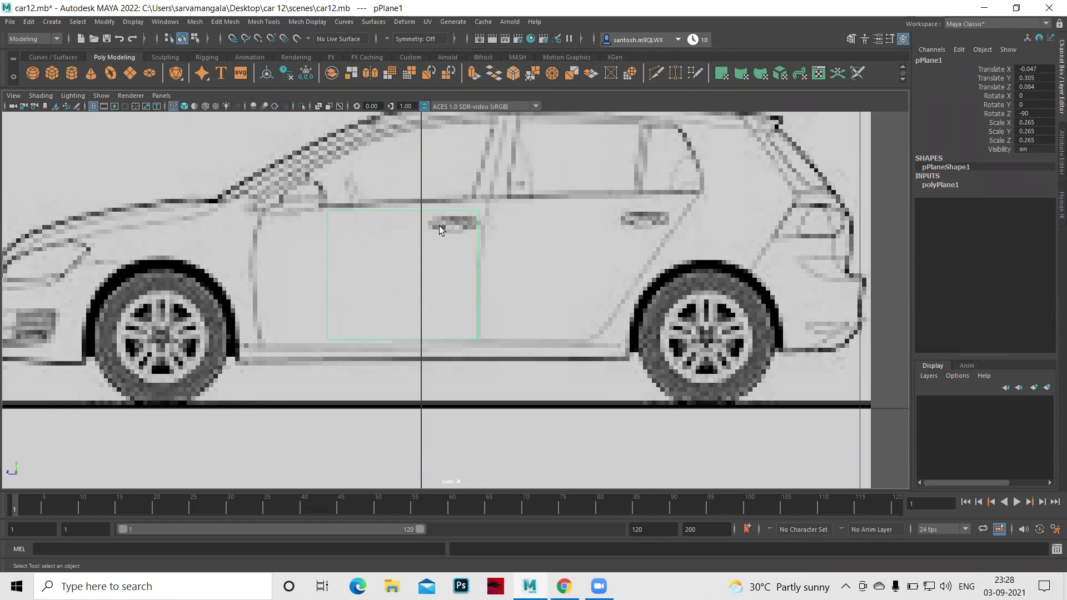
shift+right_drag(439, 226, 385, 242)
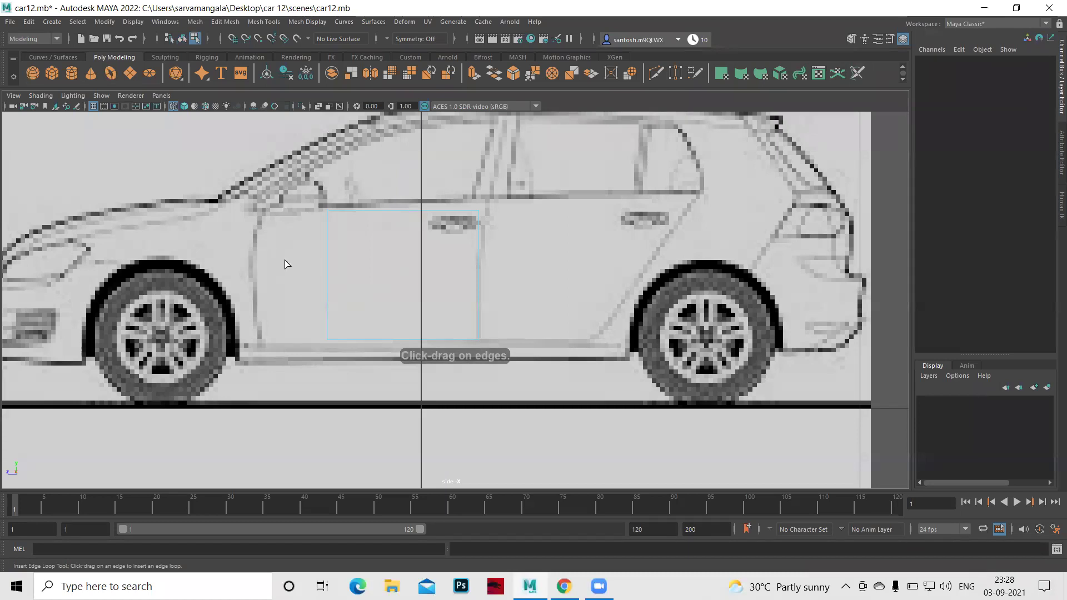
Add a horizontal edge loop across the door plane's middle and return to object mode.
click(327, 271)
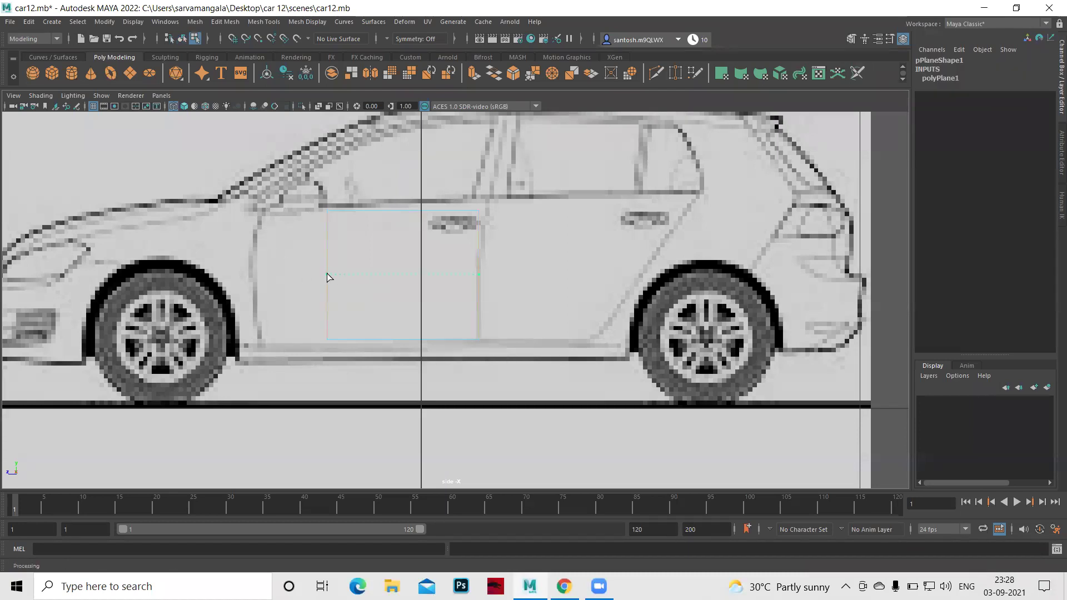
click(327, 274)
key(q)
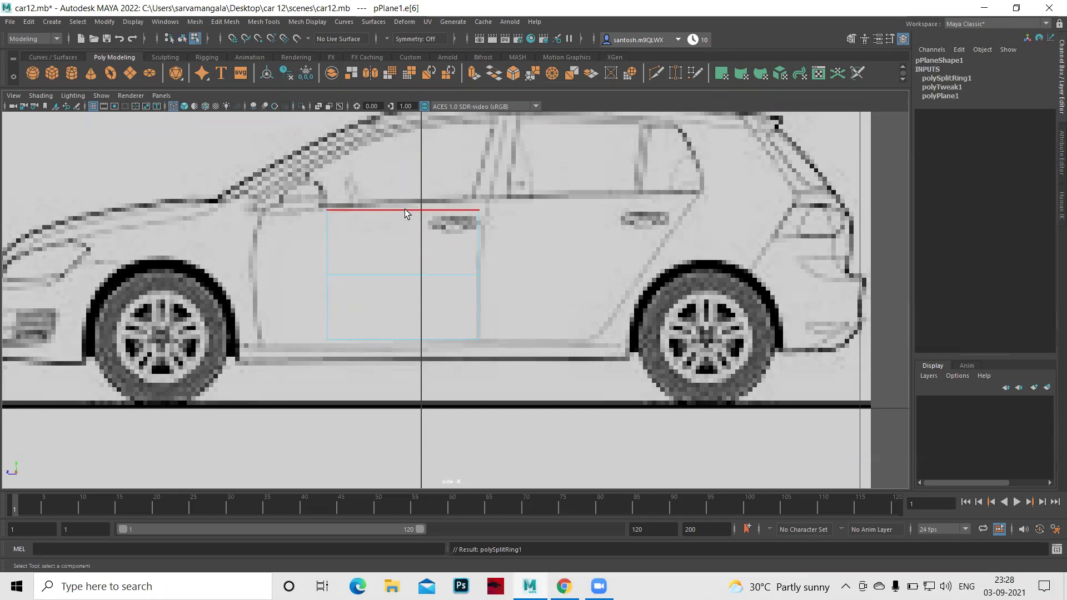
right_drag(404, 209, 475, 160)
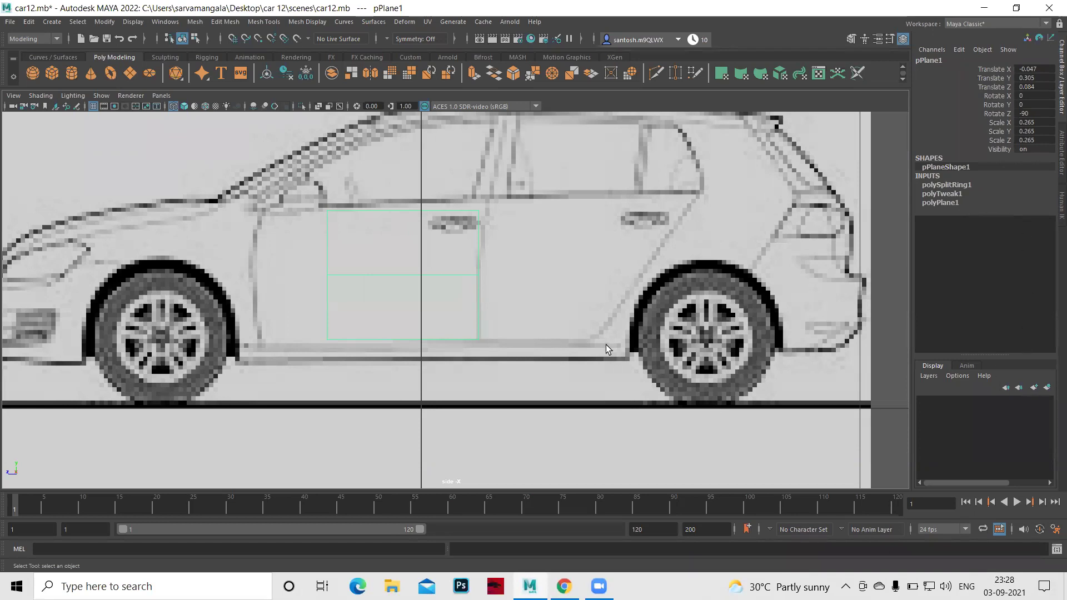
Delete the plane's history, save, and move its left vertex column onto the door's front edge.
key(alt+shift+d)
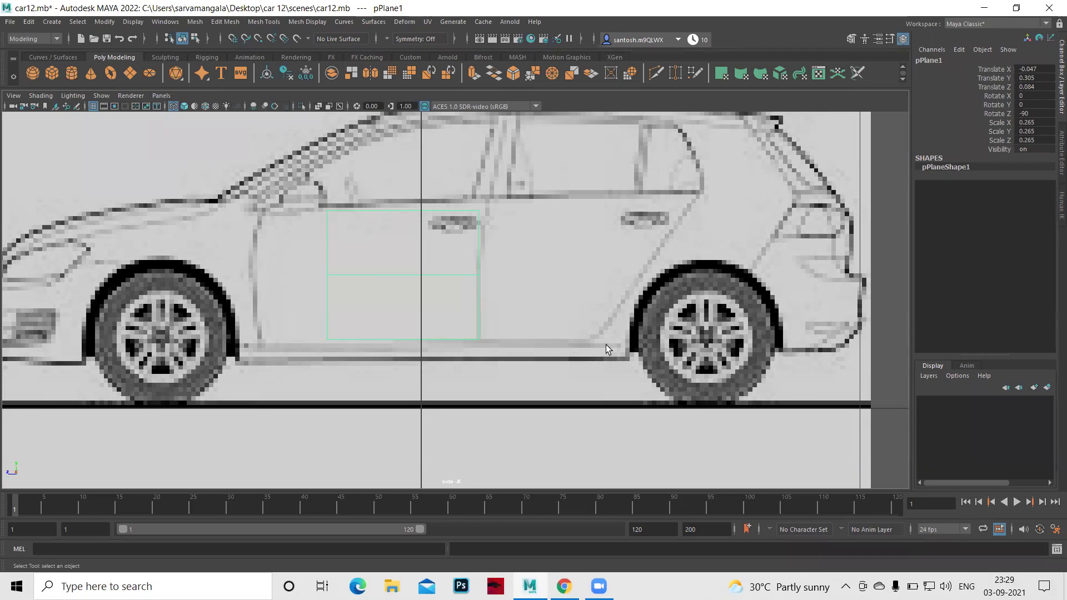
key(ctrl+s)
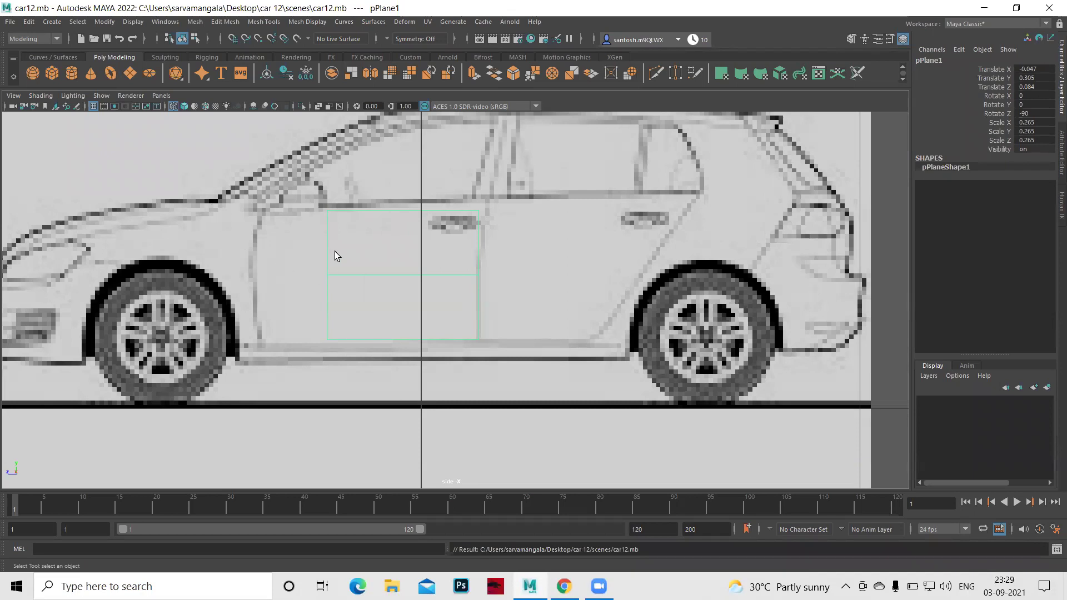
right_drag(326, 238, 266, 233)
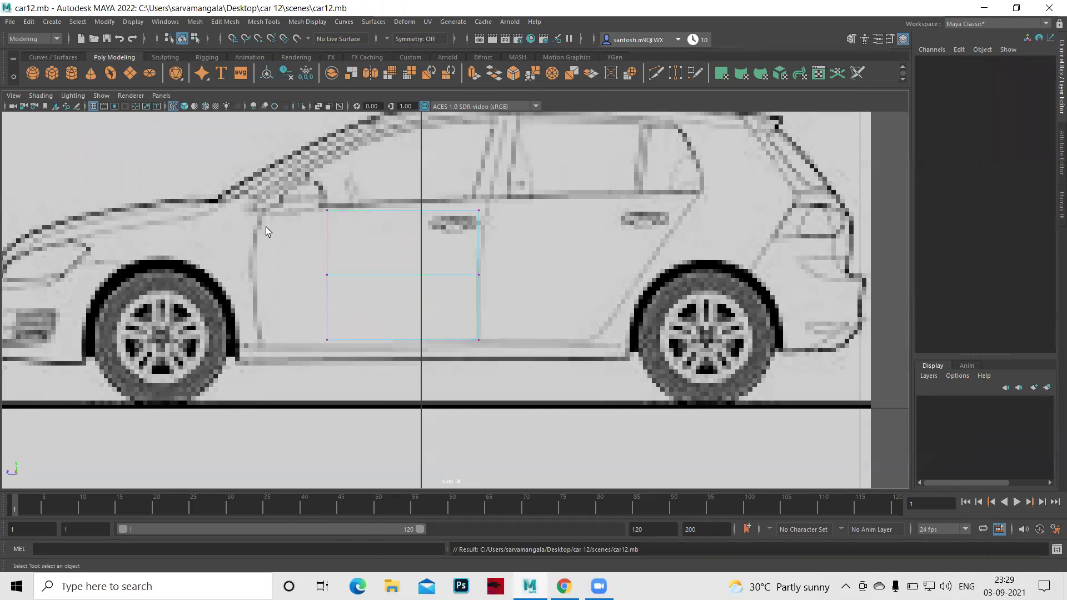
drag(303, 191, 367, 361)
key(w)
drag(269, 278, 206, 276)
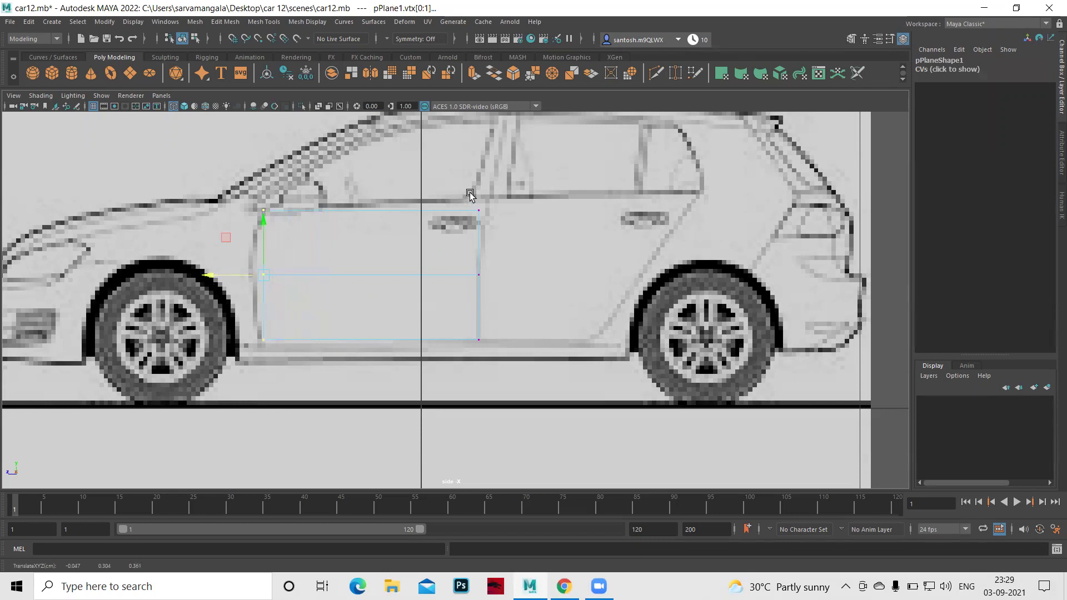
Align the plane's top-right vertex with the door line.
click(481, 215)
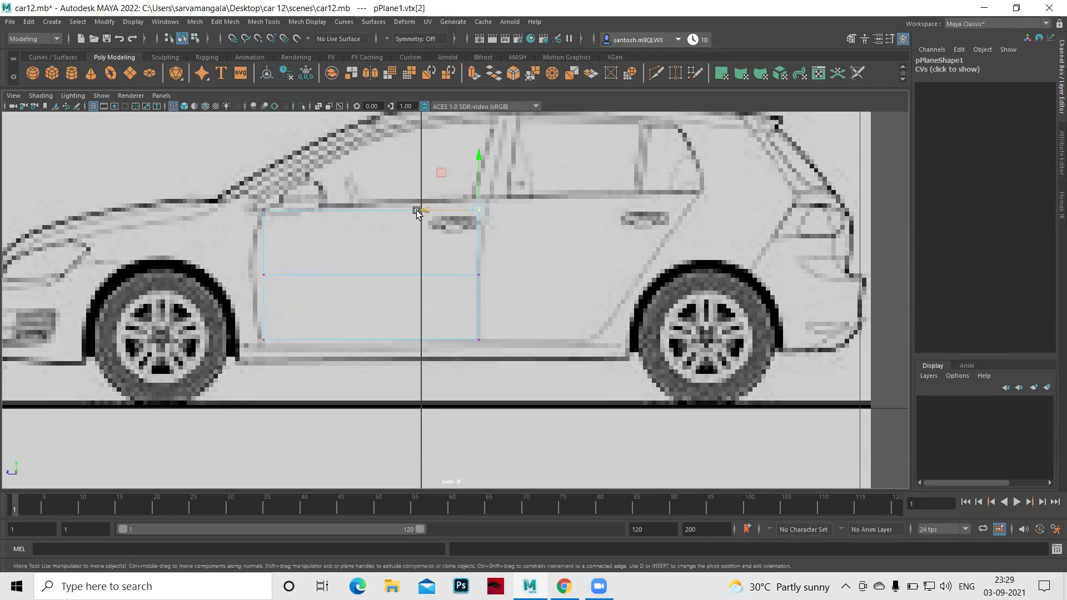
drag(417, 212, 426, 211)
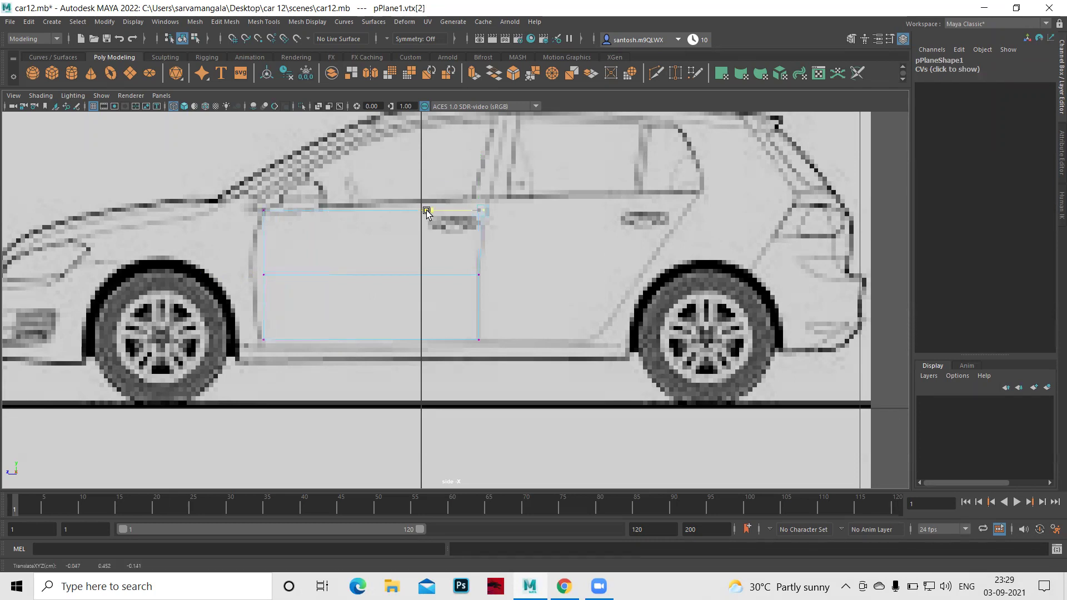
drag(427, 212, 394, 211)
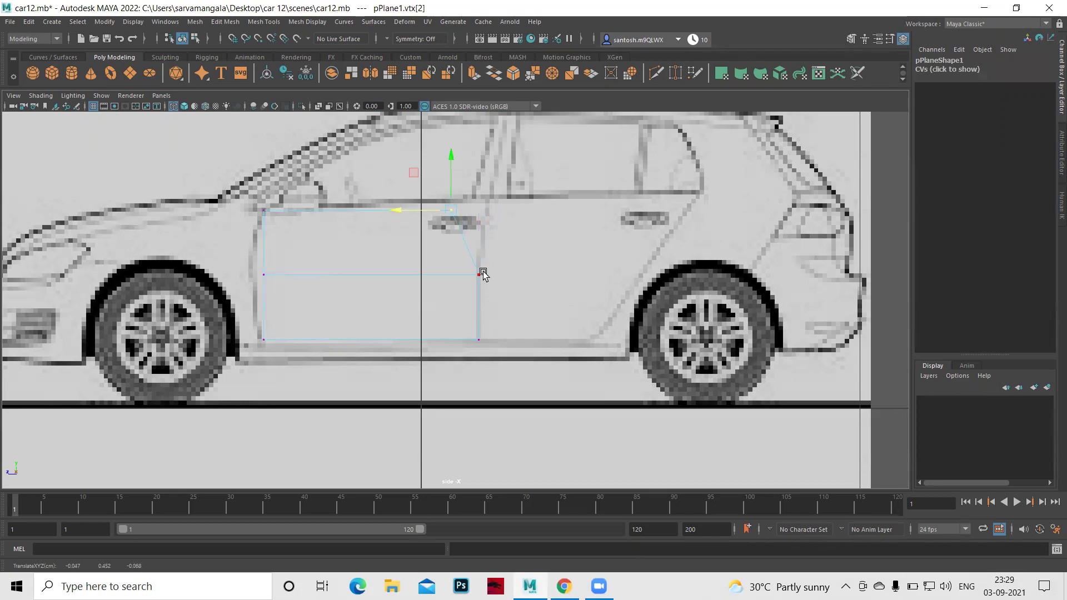
drag(403, 212, 428, 213)
Move the middle-left vertex onto the door's front edge, then return to object mode and four views.
drag(244, 266, 318, 294)
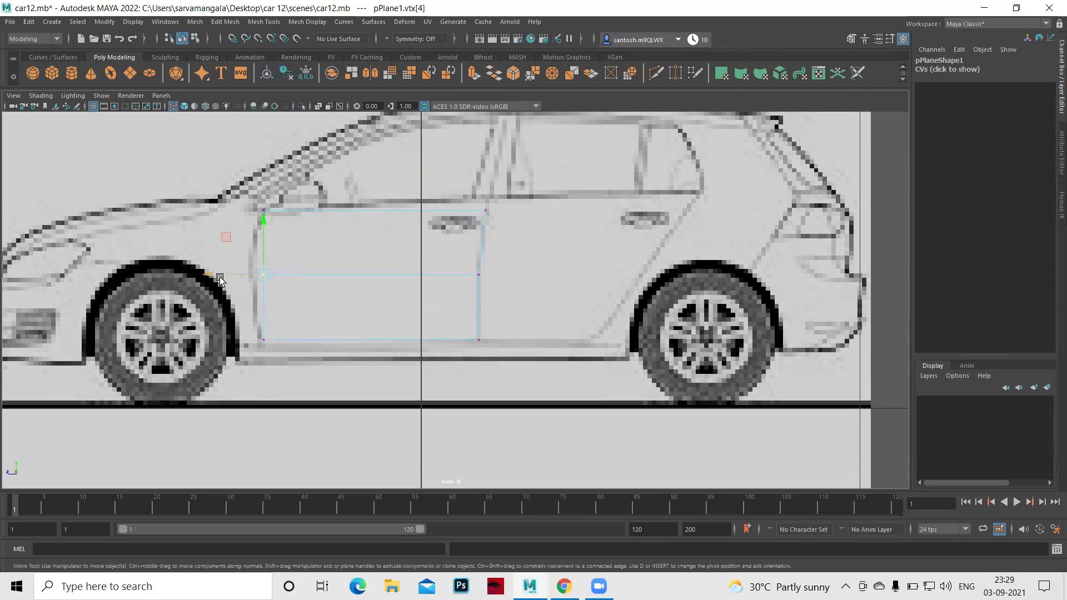
drag(210, 274, 199, 272)
mouse_move(258, 189)
mouse_down()
mouse_move(276, 227)
mouse_move(259, 213)
mouse_up()
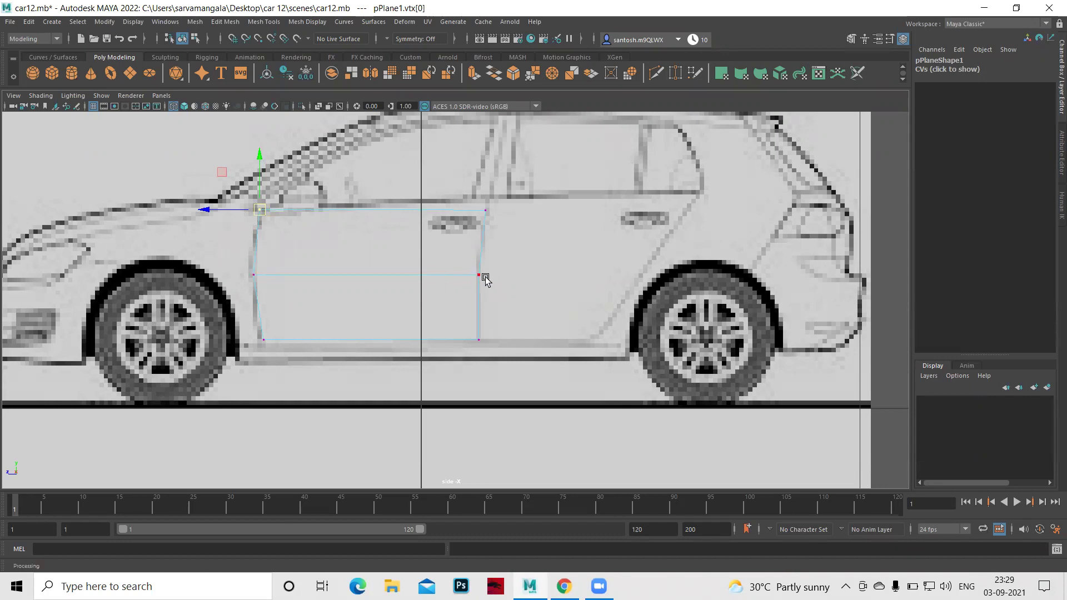
right_drag(479, 279, 558, 245)
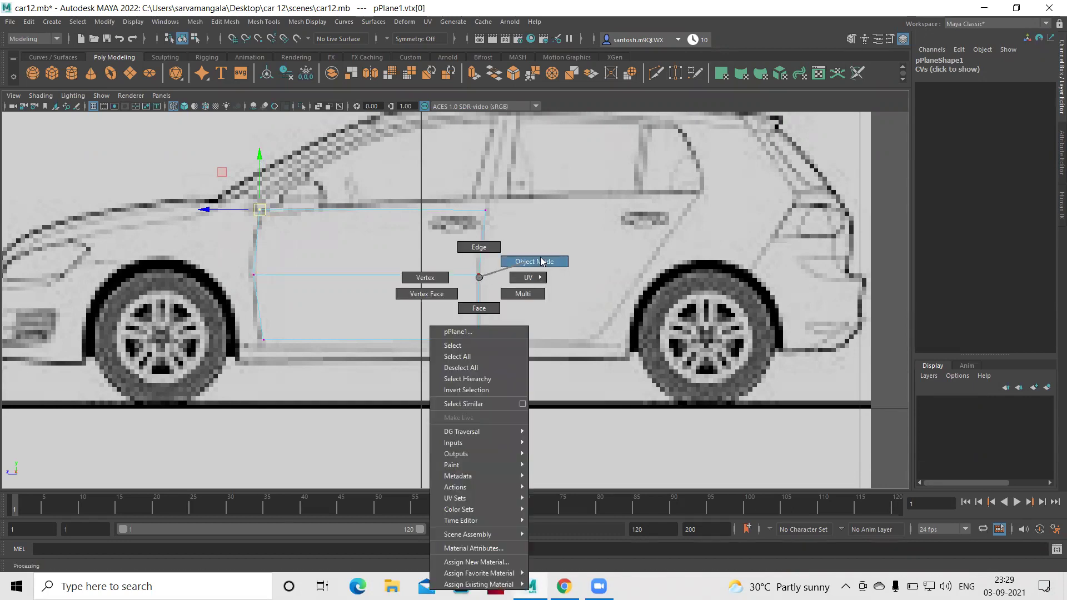
scroll(558, 245, down, 3)
key(space)
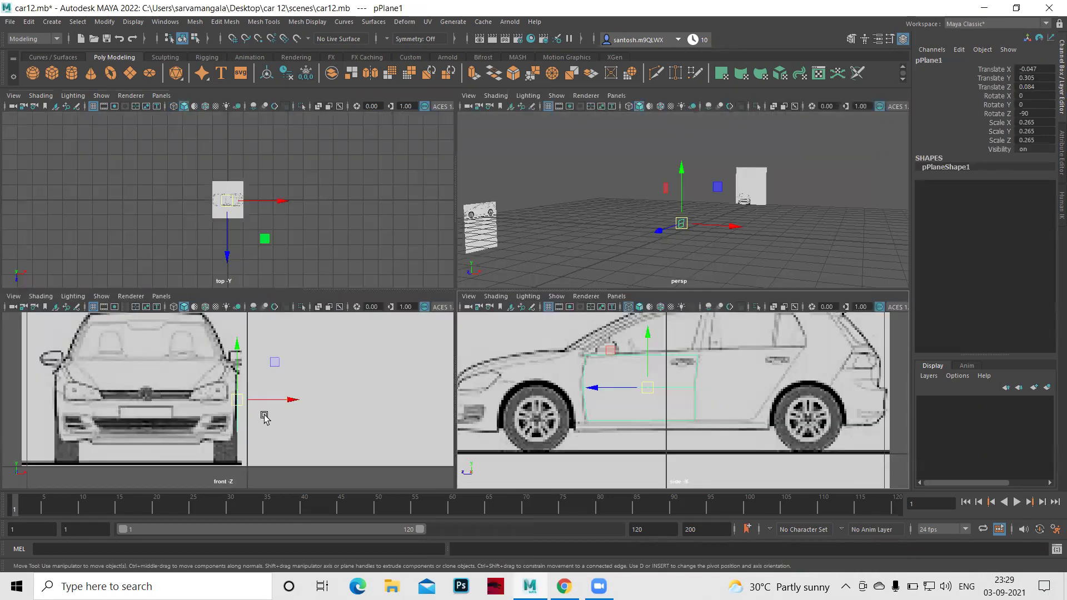
Maximize the side view and switch the door plane to edge mode.
key(space)
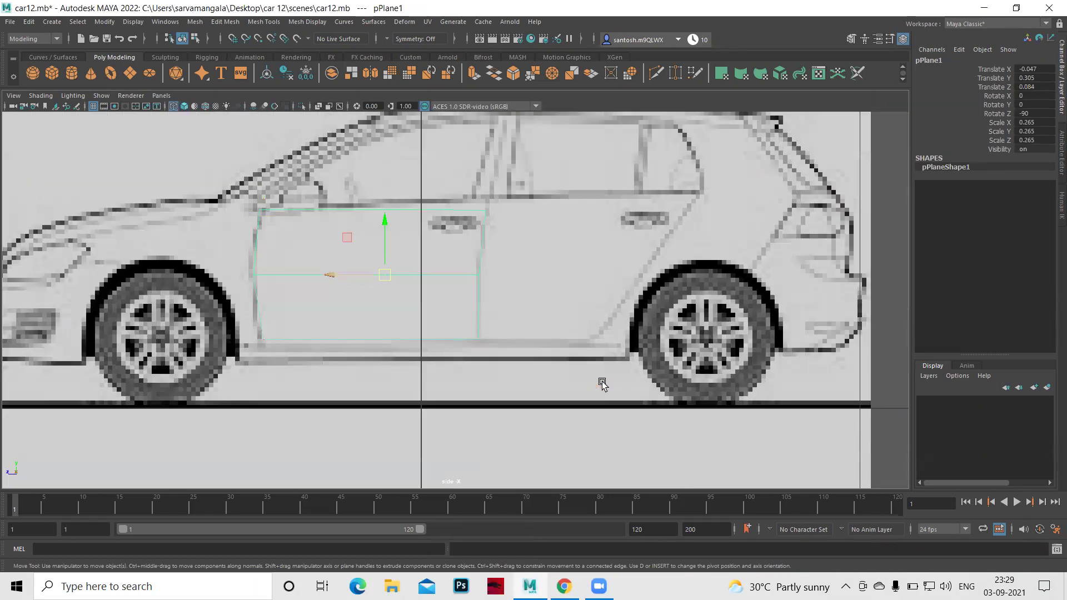
right_click(485, 228)
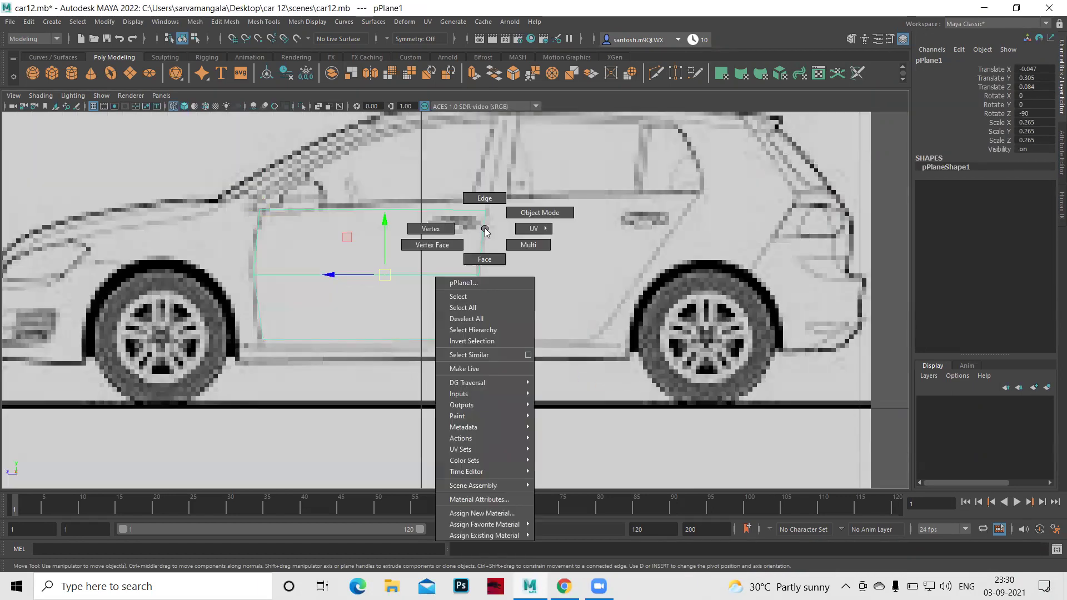
click(483, 196)
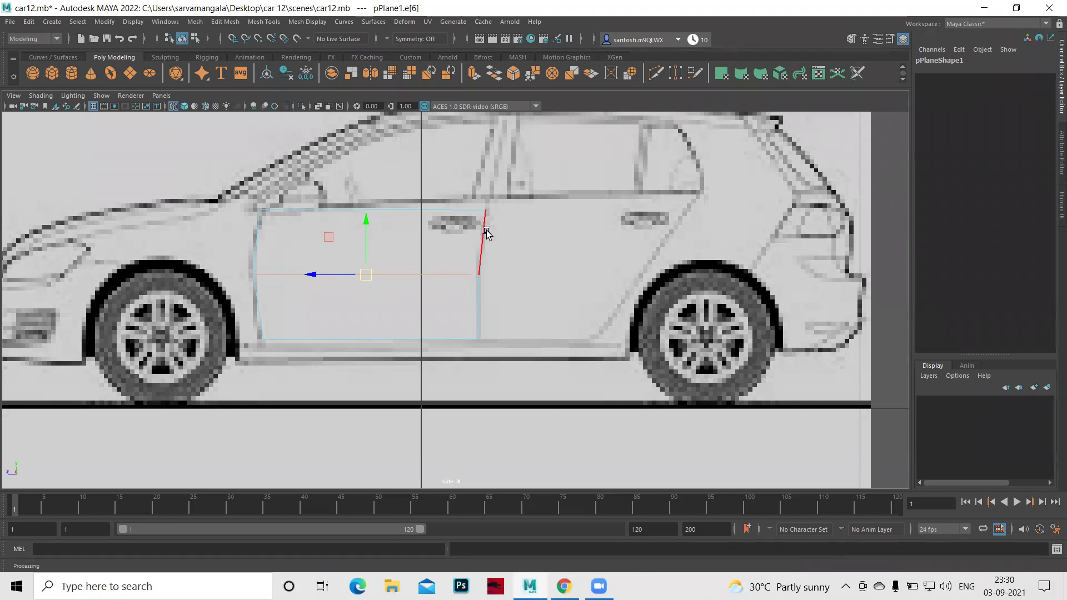
Extrude the front door's rear edge back to the rear door's back line, then return to object mode.
key(q)
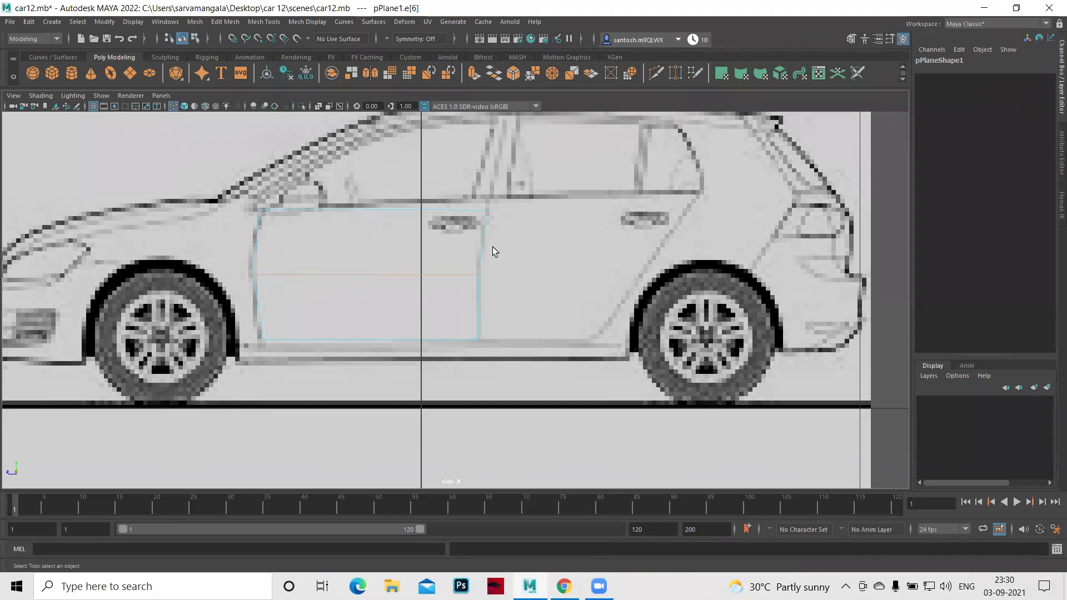
right_click(486, 235)
shift+click(479, 295)
shift+right_click(551, 228)
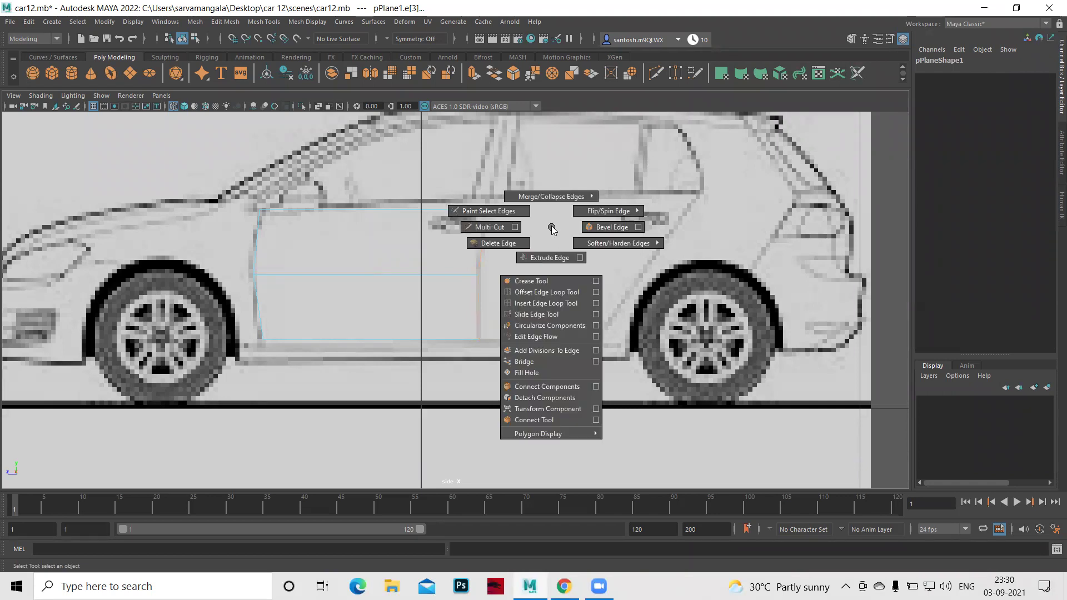
click(552, 258)
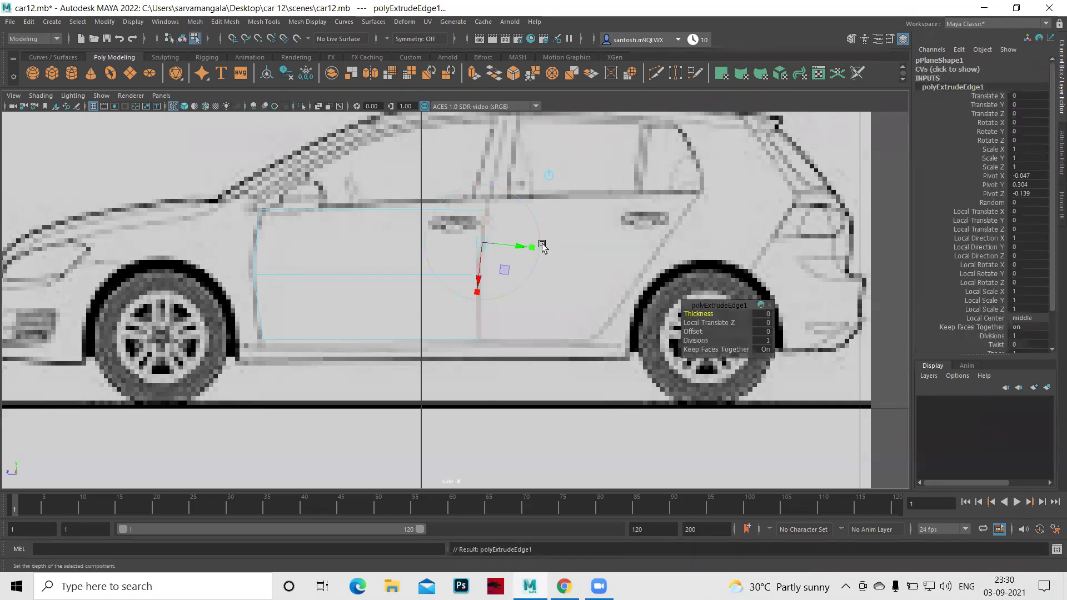
key(w)
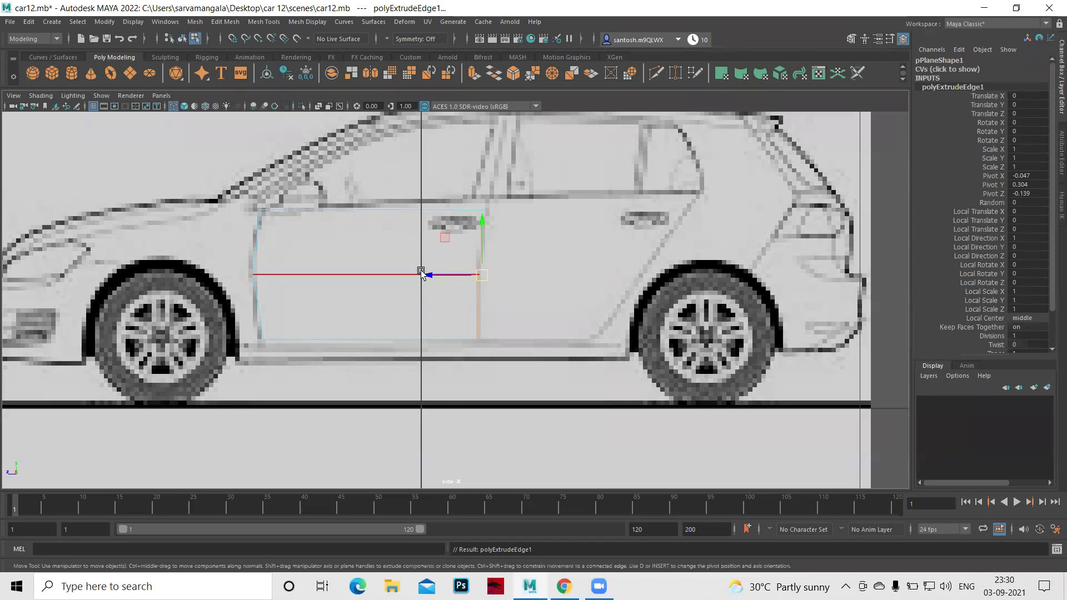
drag(423, 273, 576, 283)
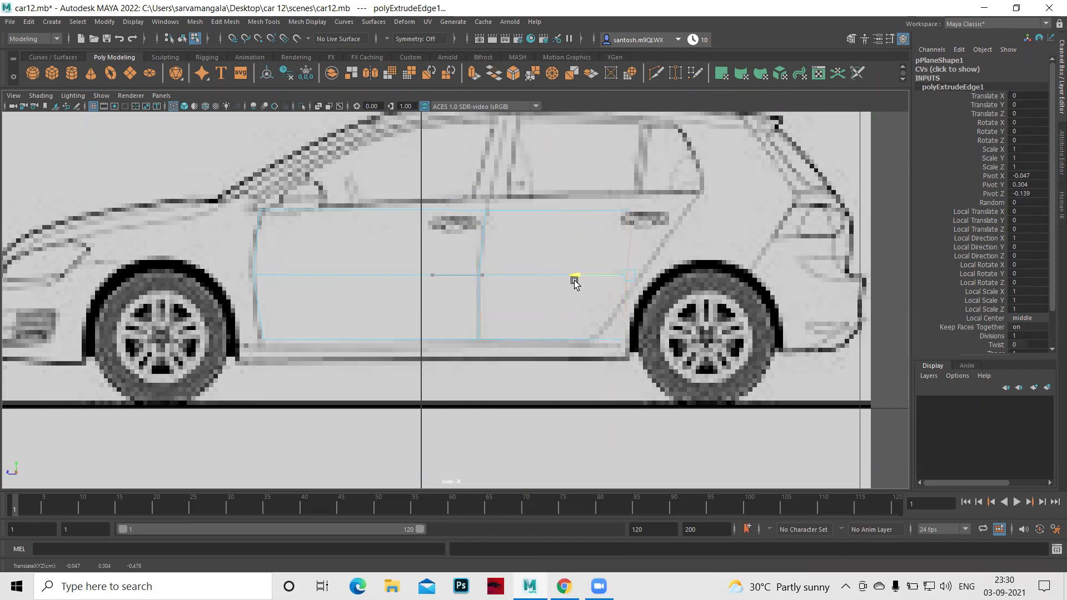
drag(574, 283, 575, 282)
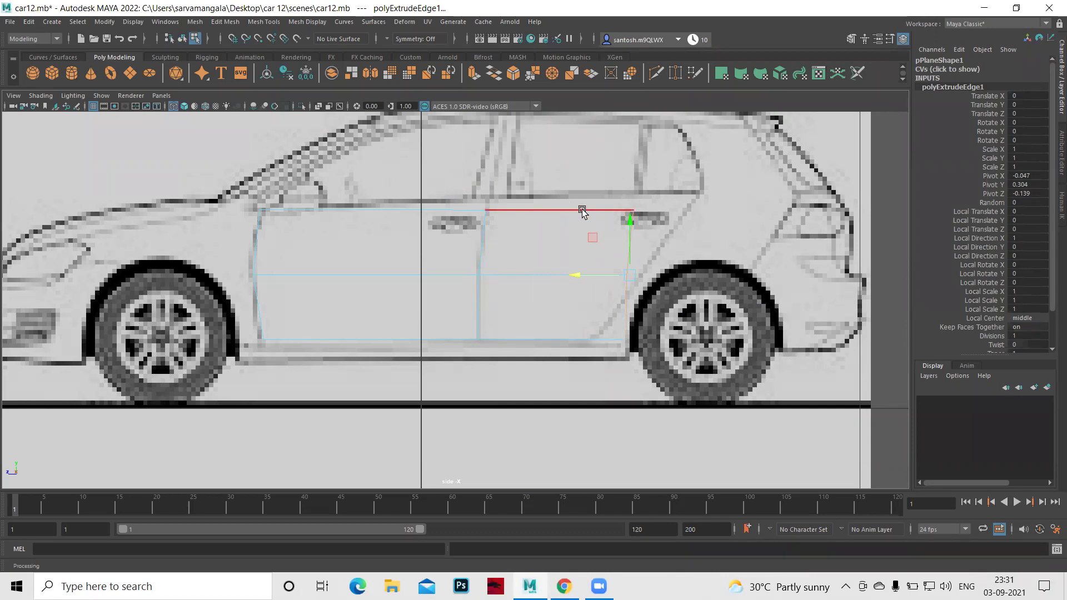
right_drag(582, 211, 633, 190)
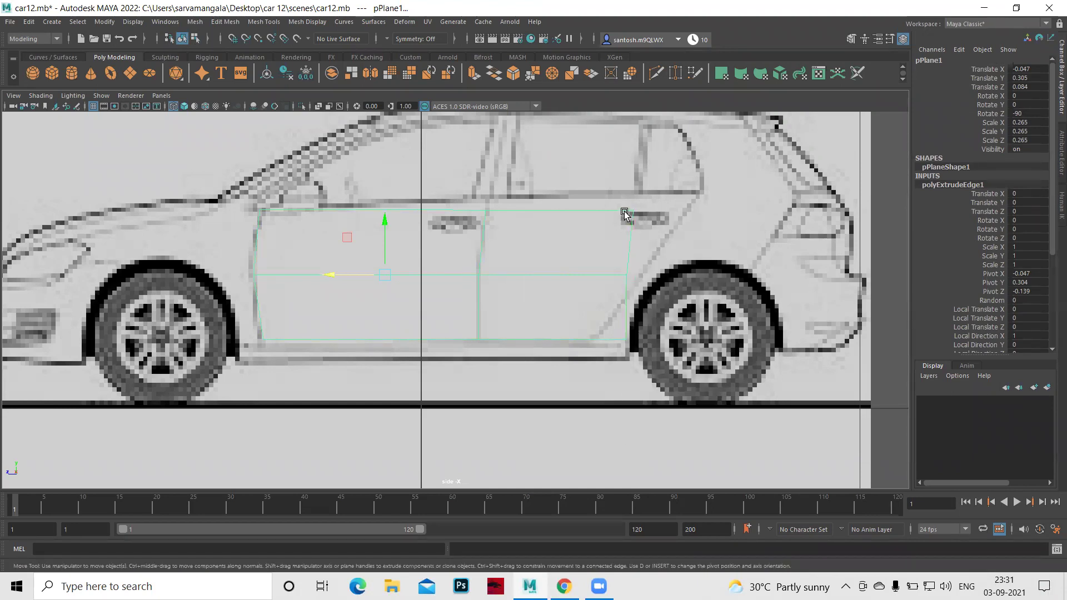
Move the rear panel's middle, bottom-rear and top-rear vertices onto the rear door outline.
right_drag(627, 209, 565, 209)
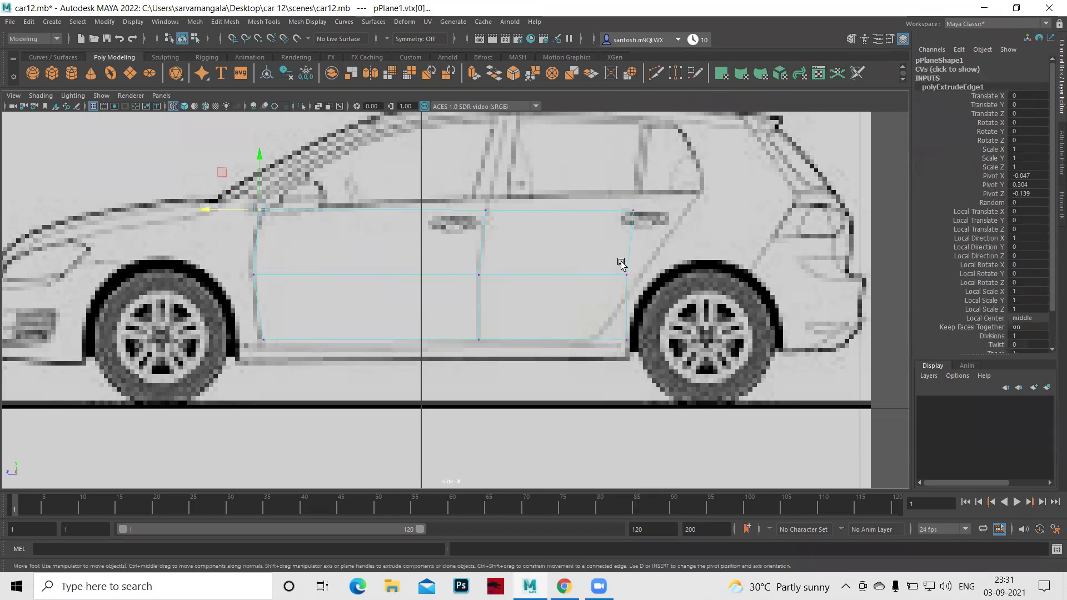
drag(611, 269, 642, 289)
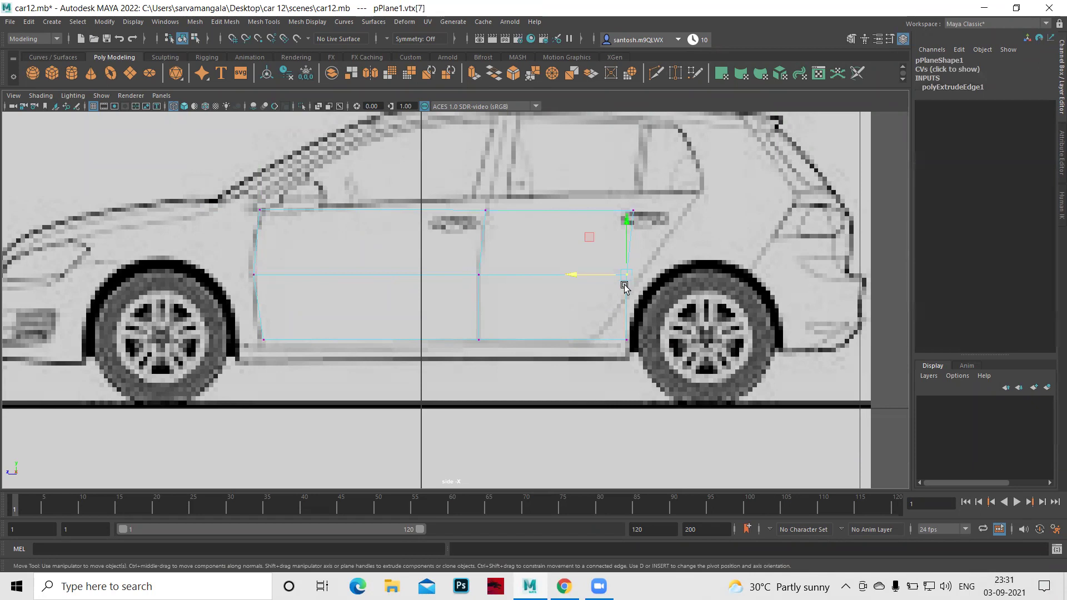
drag(572, 274, 577, 275)
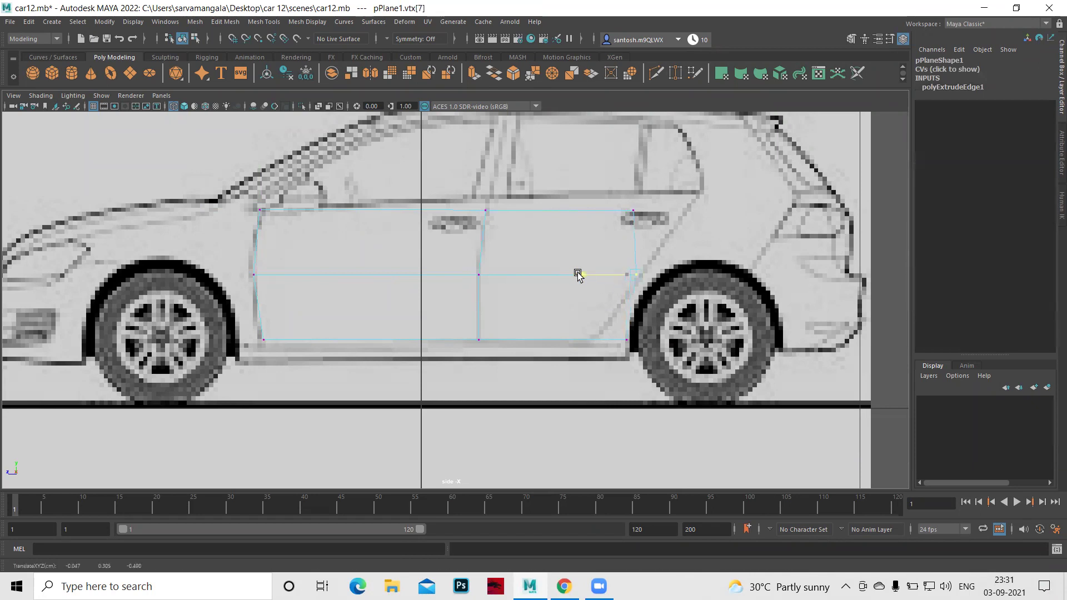
click(626, 339)
drag(626, 339, 591, 345)
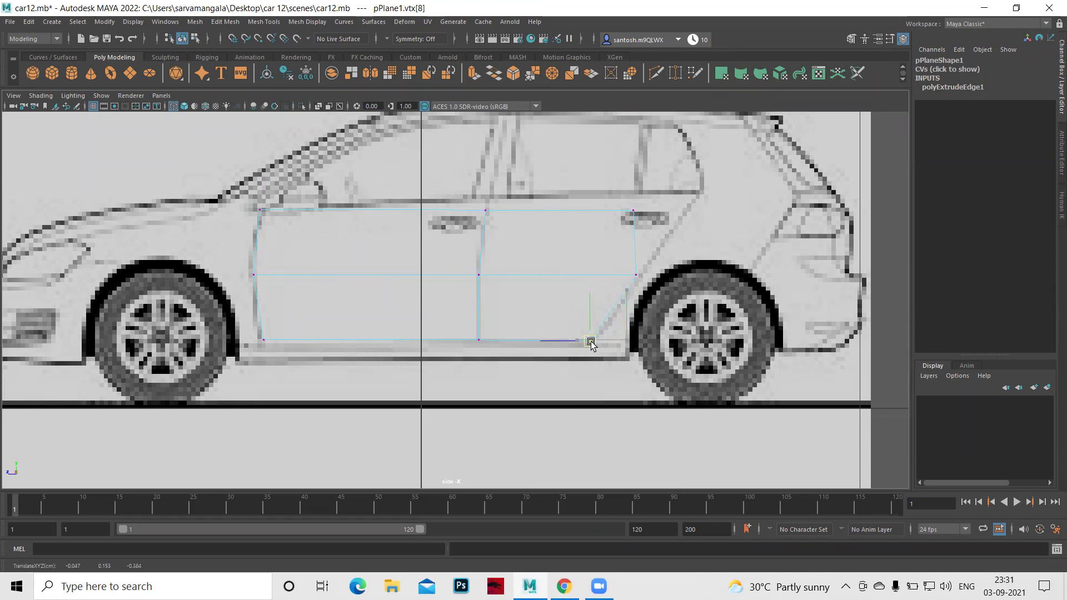
click(631, 211)
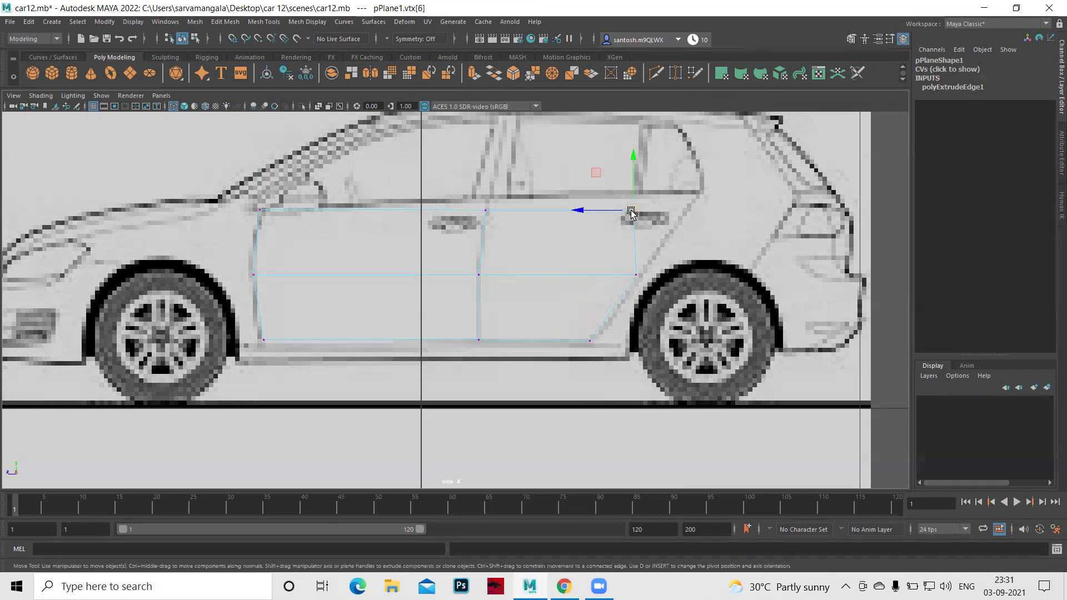
drag(572, 211, 629, 210)
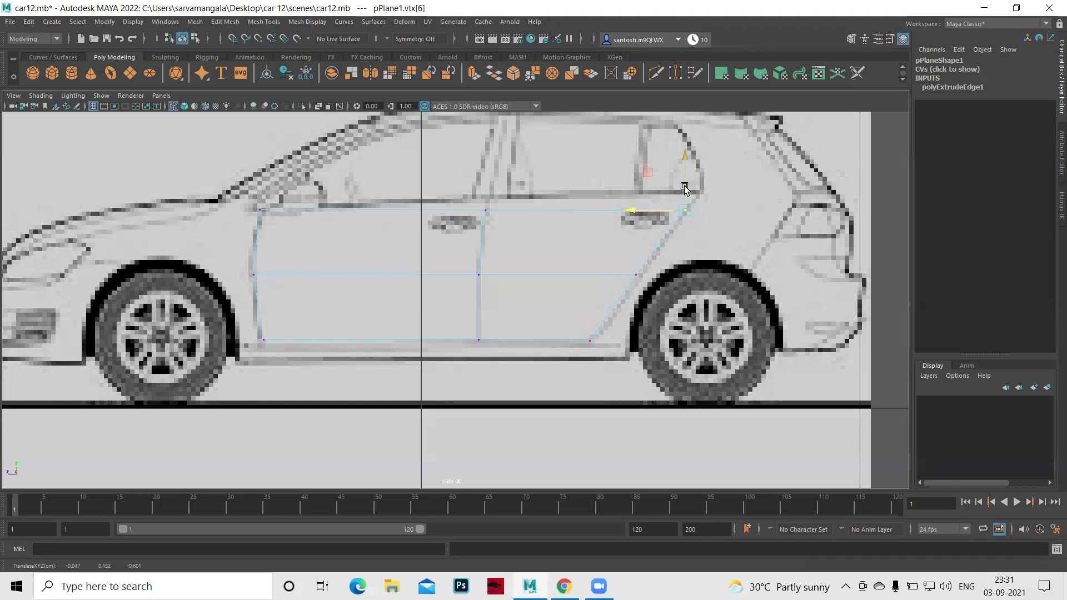
middle_drag(683, 157, 684, 157)
Squeeze the top-edge vertices in X, raise them onto the door line, and return to object mode.
mouse_move(614, 262)
mouse_down()
mouse_move(641, 287)
mouse_move(585, 275)
mouse_up()
key(ctrl+z)
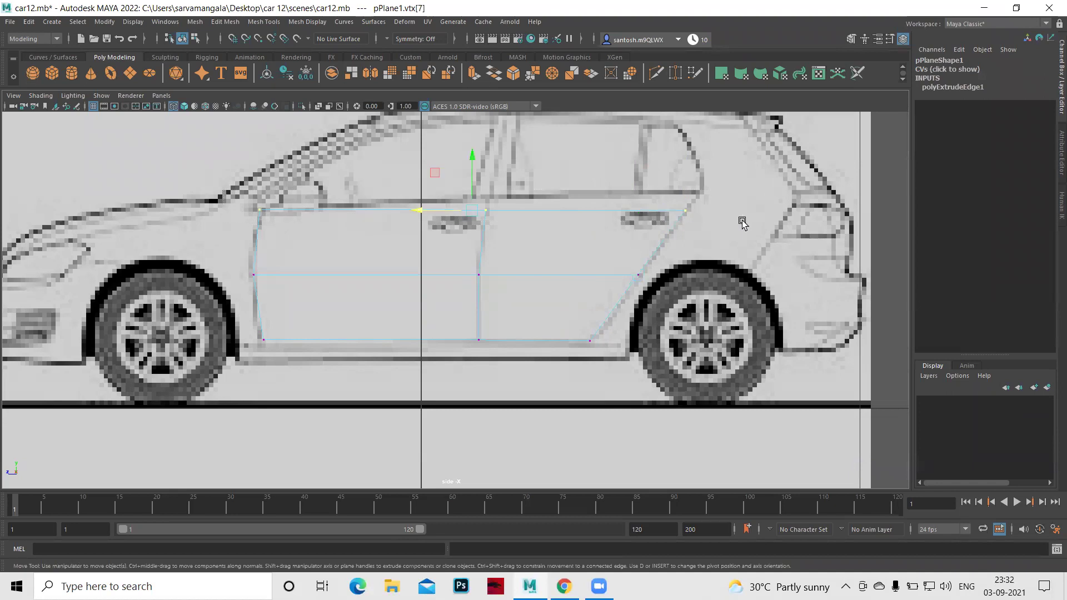
key(r)
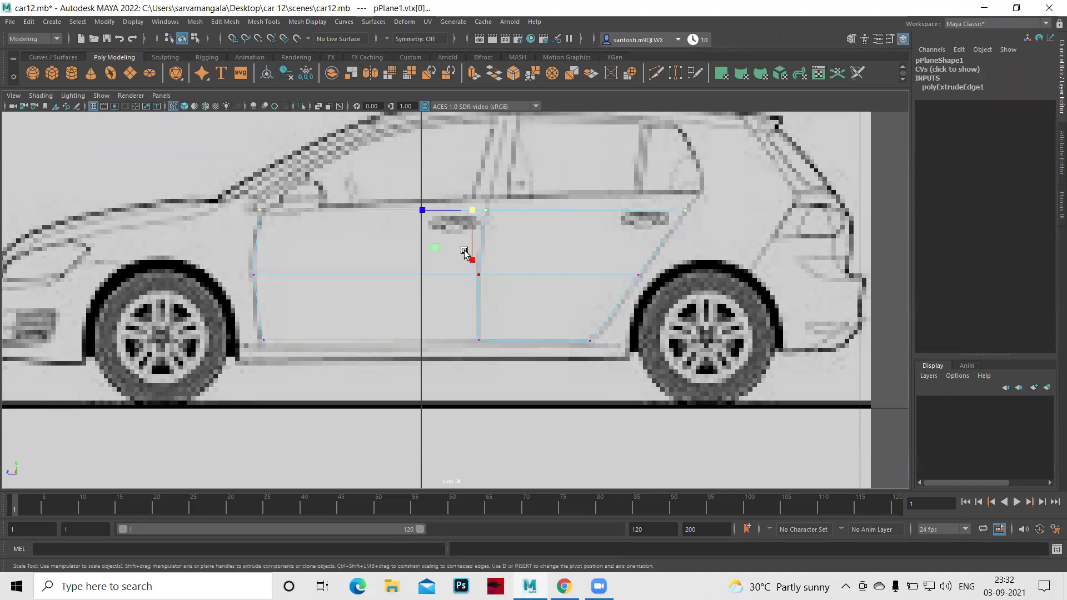
drag(471, 249, 478, 213)
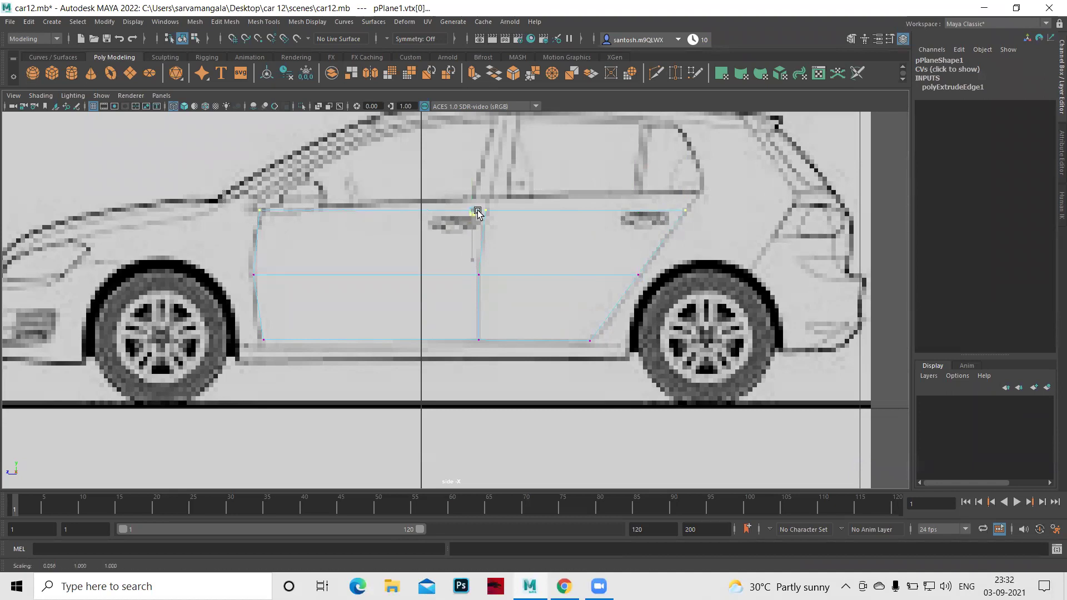
key(w)
drag(475, 159, 476, 154)
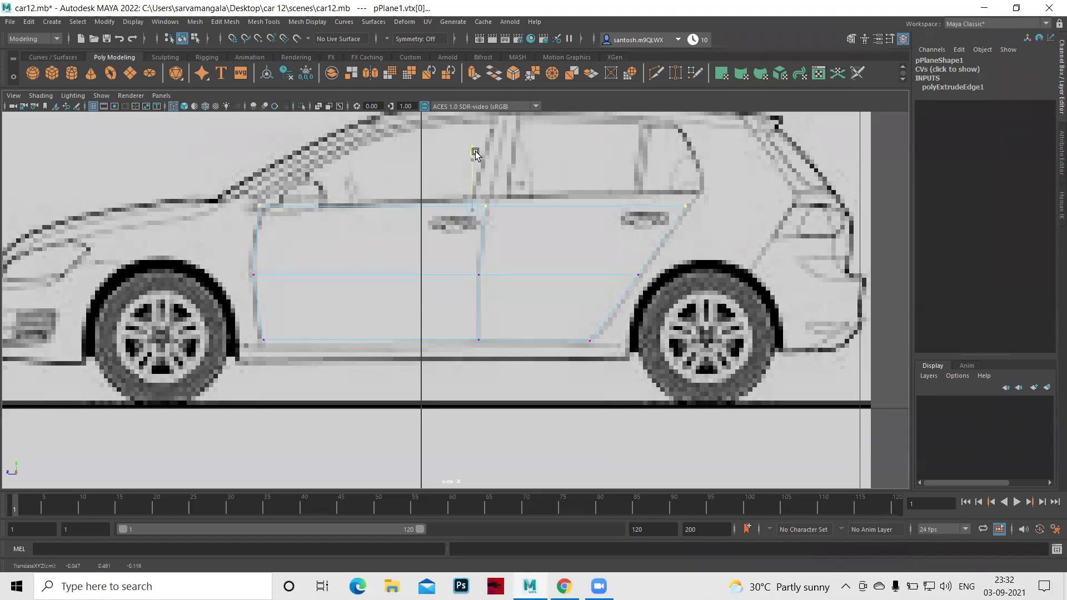
mouse_move(671, 199)
mouse_down()
mouse_move(705, 225)
mouse_move(693, 207)
mouse_up()
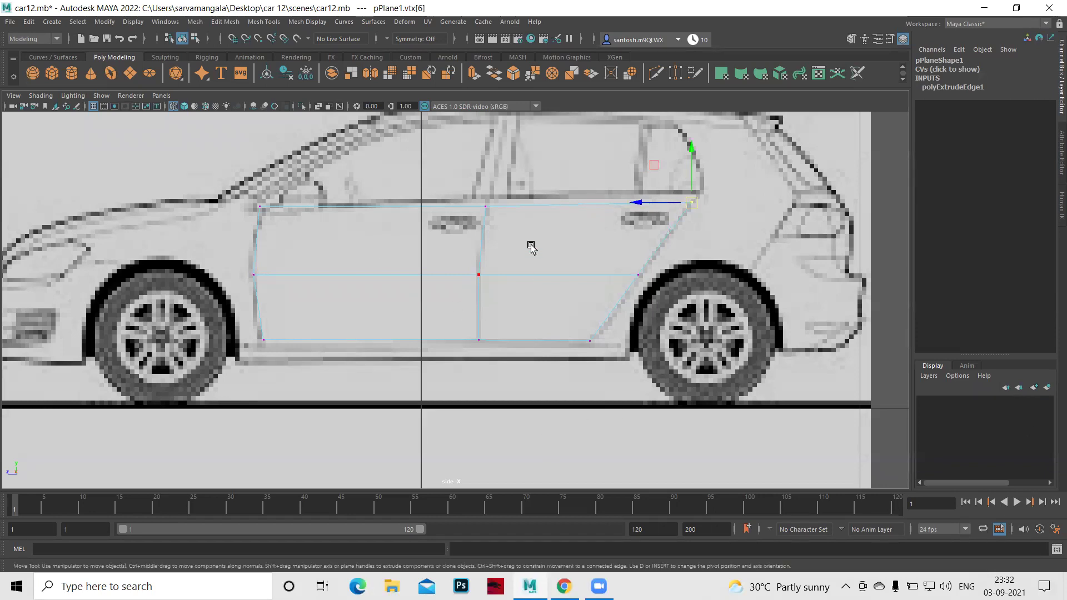
right_drag(486, 210, 537, 189)
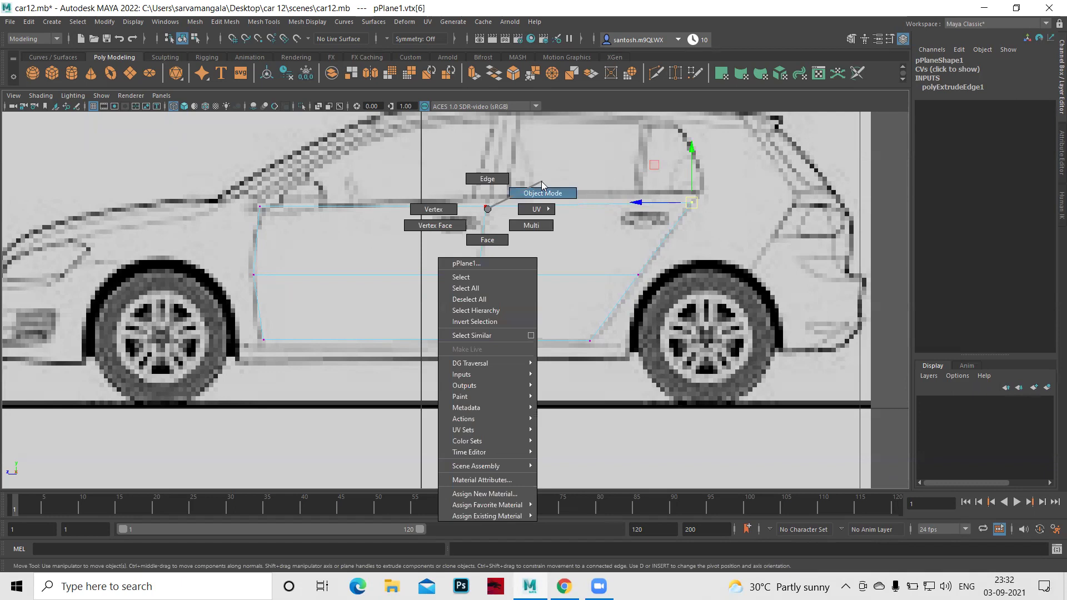
Nudge pPlane1 along X in the front view to Translate X -0.054.
scroll(483, 252, down, 3)
key(q)
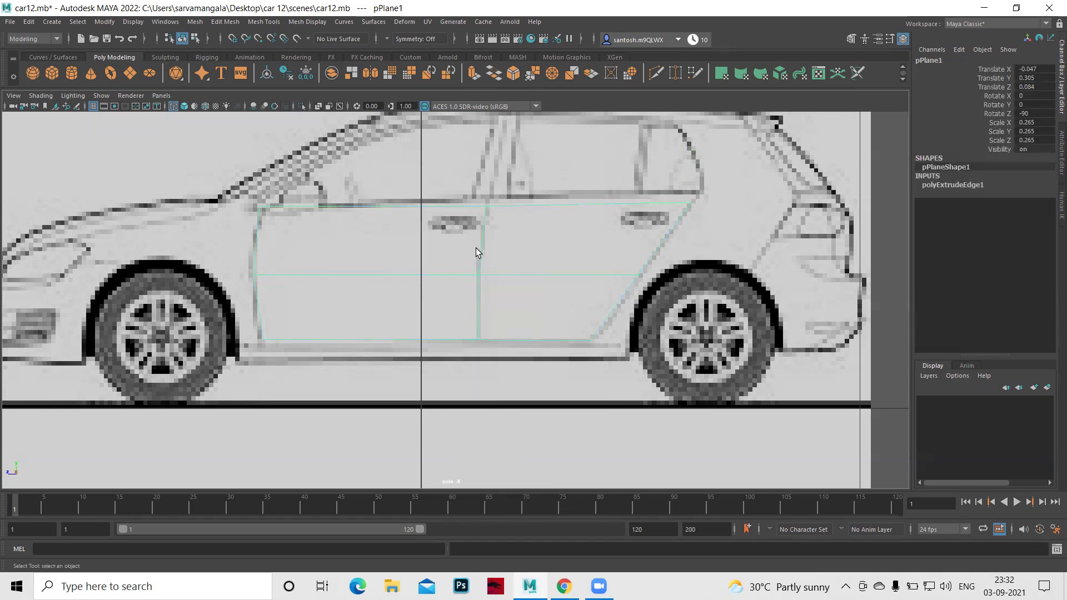
key(space)
key(space)
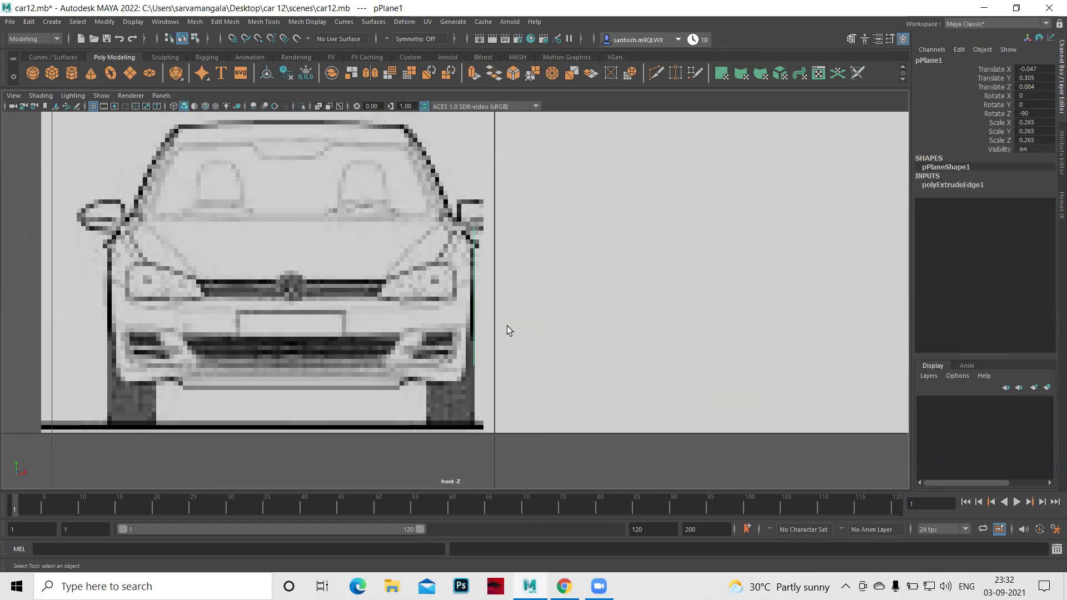
key(w)
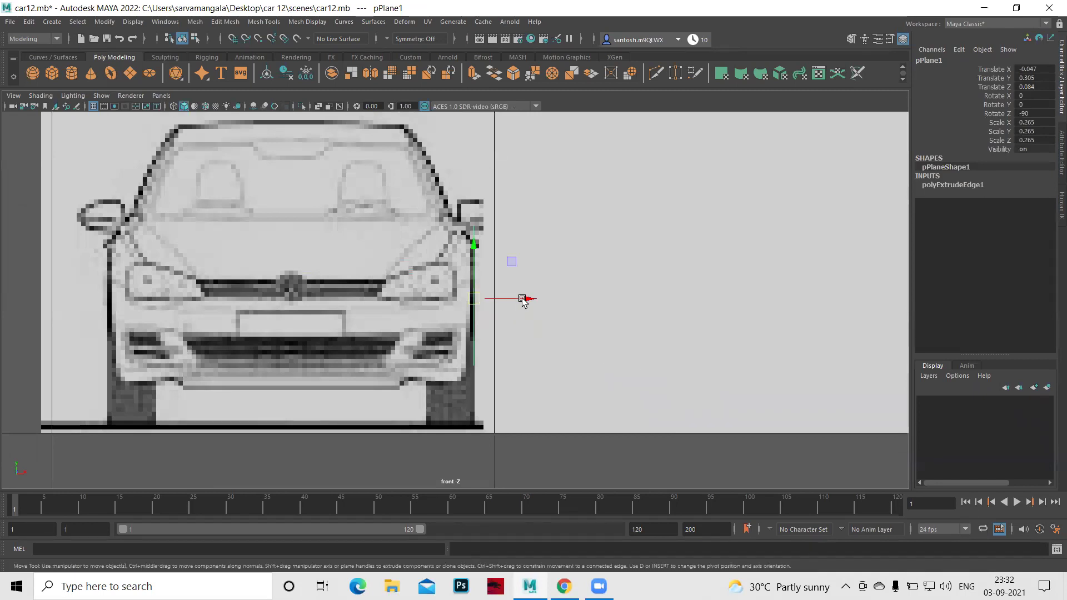
drag(524, 300, 523, 300)
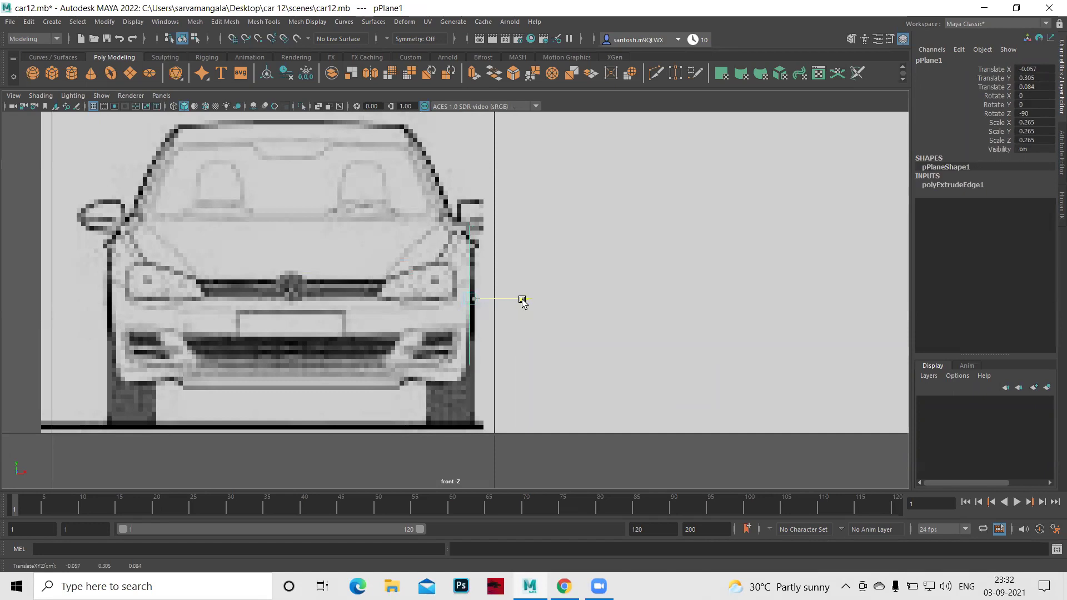
key(space)
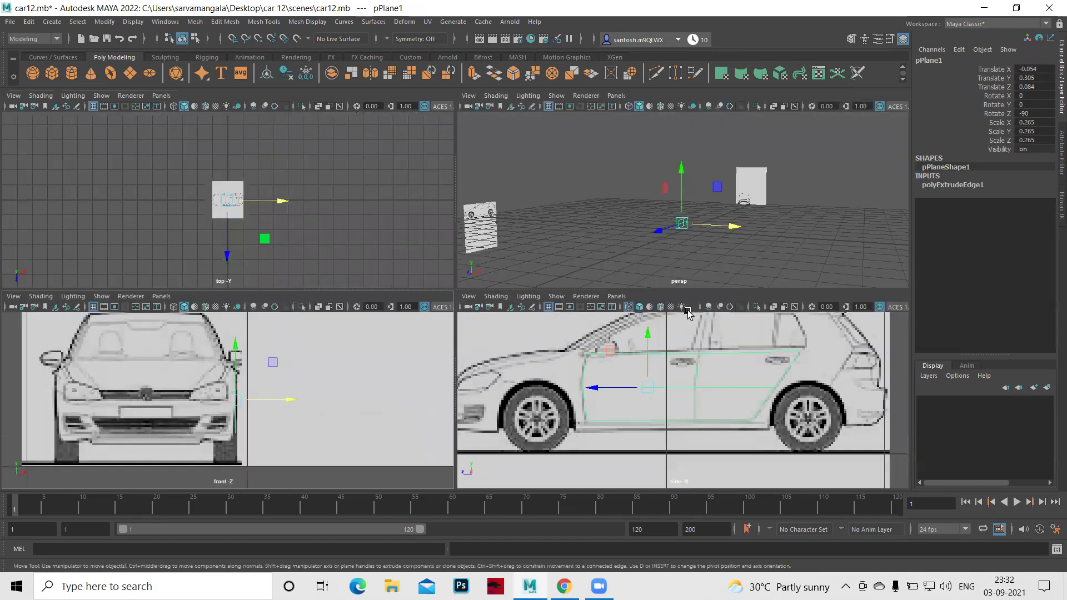
Inspect the door panel in the side view and by orbiting the perspective view.
key(space)
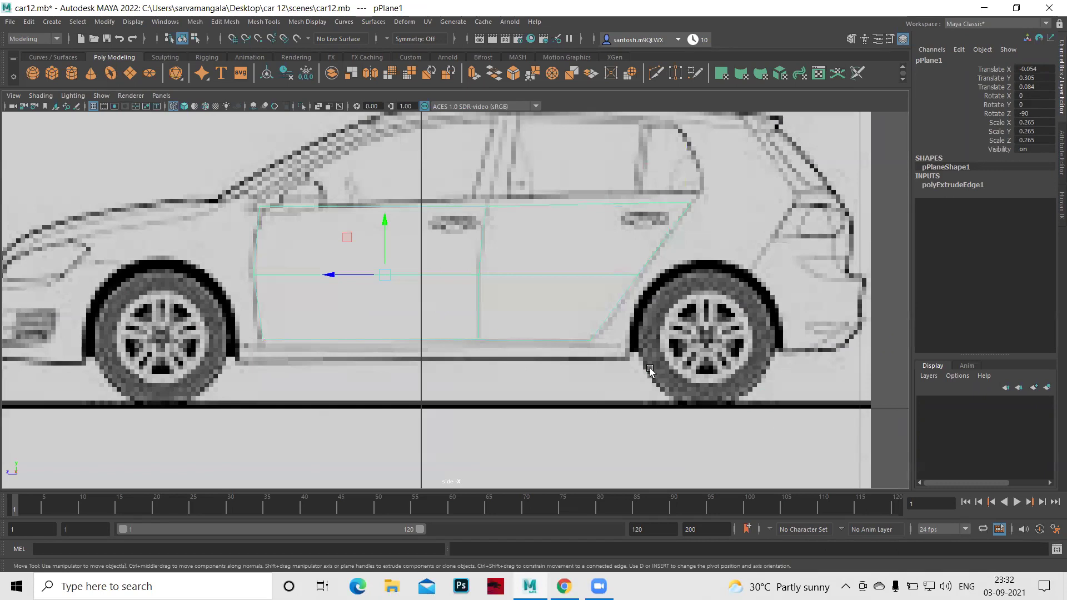
scroll(650, 369, down, 3)
scroll(611, 364, down, 2)
scroll(624, 367, up, 3)
scroll(652, 373, up, 2)
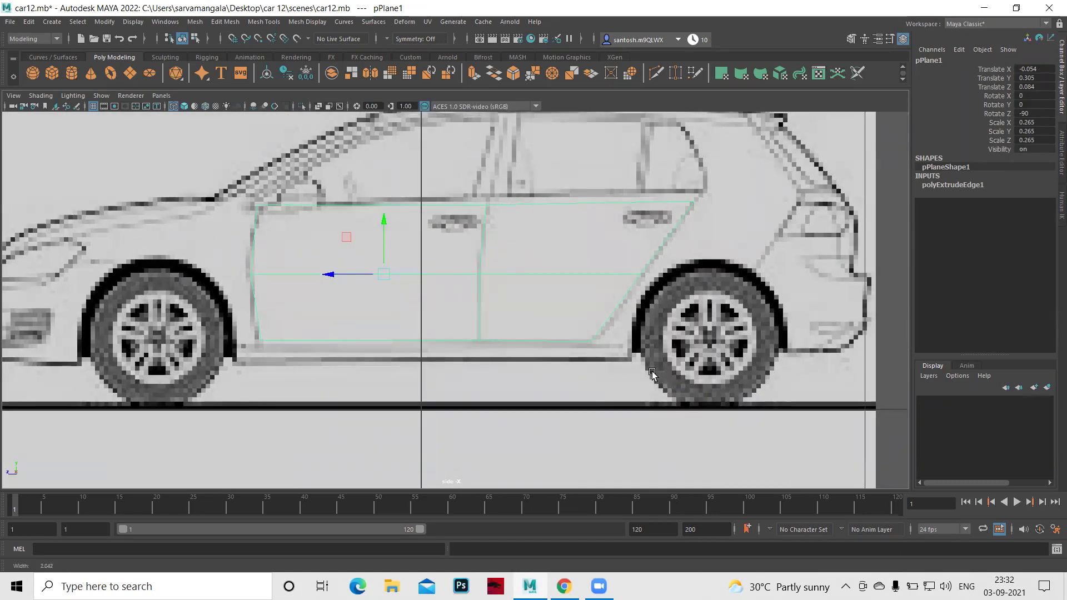
scroll(652, 374, down, 3)
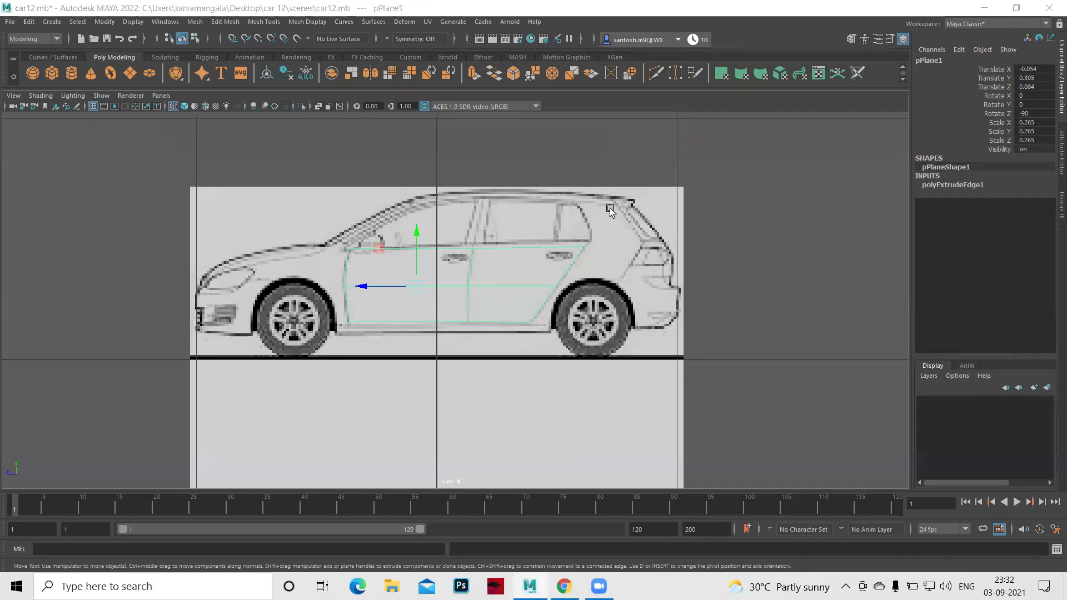
key(space)
key(space)
mouse_move(526, 445)
alt+mouse_down()
mouse_move(466, 427)
mouse_move(481, 442)
alt+mouse_up()
mouse_move(559, 387)
alt+right_down()
mouse_move(633, 393)
mouse_move(600, 408)
alt+right_up()
mouse_move(634, 353)
alt+mouse_down()
mouse_move(546, 341)
mouse_move(671, 346)
mouse_move(528, 333)
mouse_move(543, 328)
mouse_move(540, 387)
alt+mouse_up()
key(space)
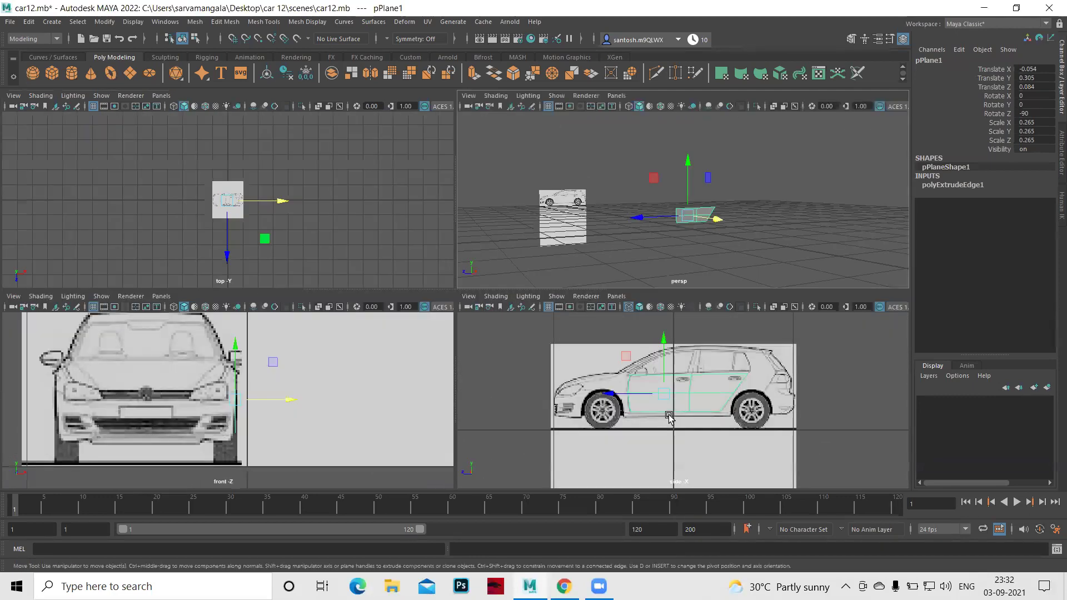
key(space)
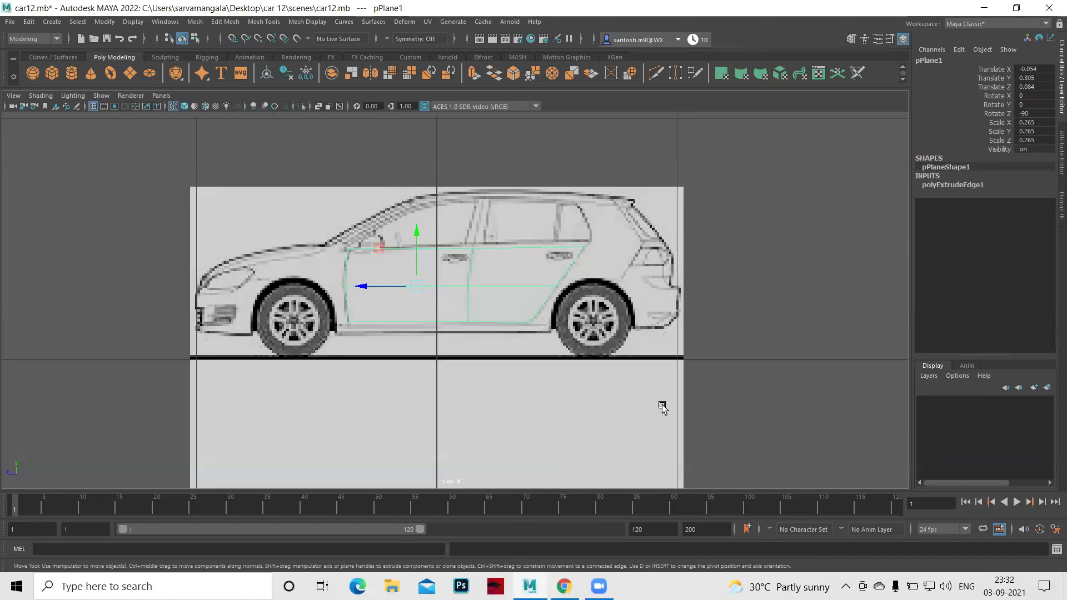
scroll(603, 436, up, 2)
scroll(617, 438, up, 2)
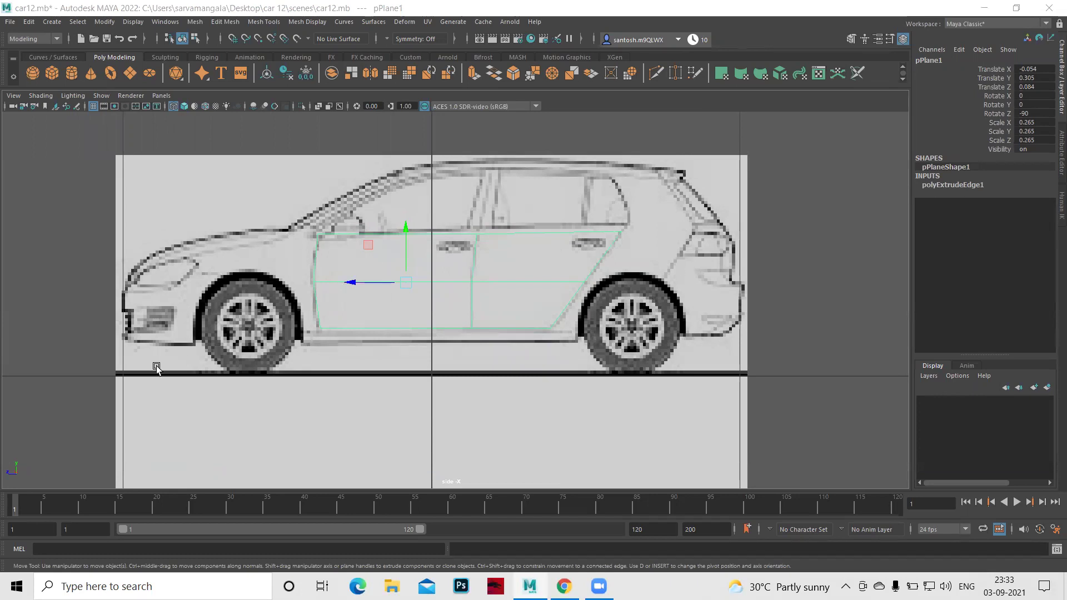
click(539, 369)
click(420, 252)
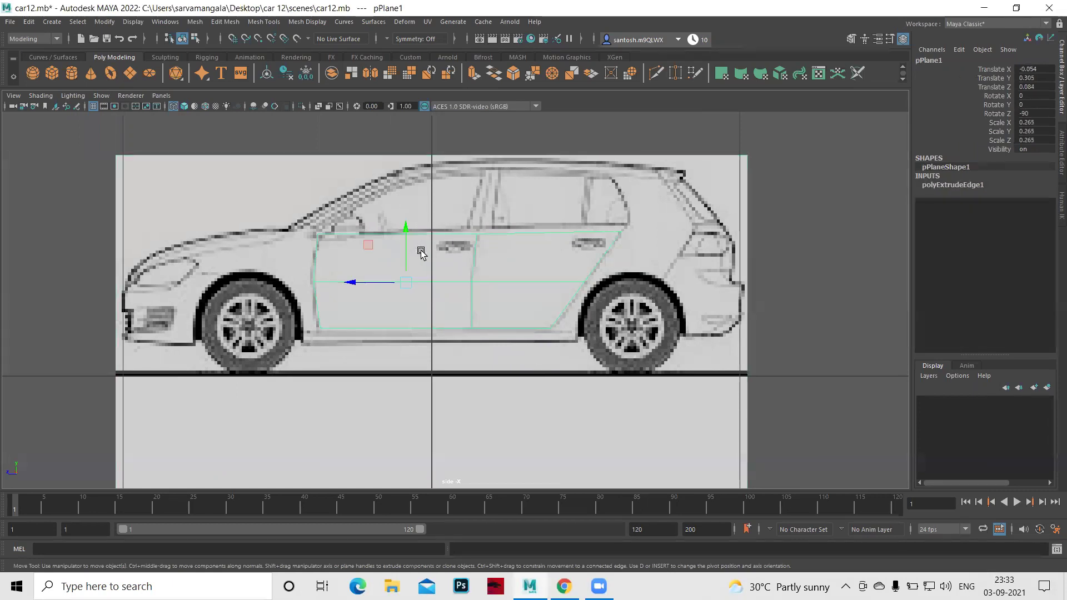
key(q)
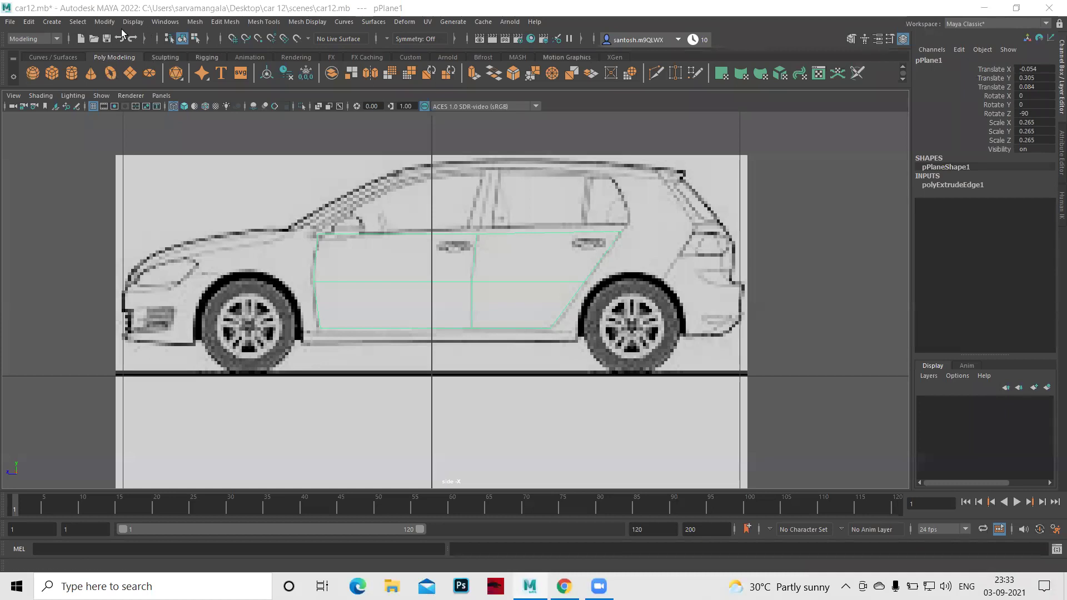
Create a polygon pipe and bring up the front view on its own.
click(52, 22)
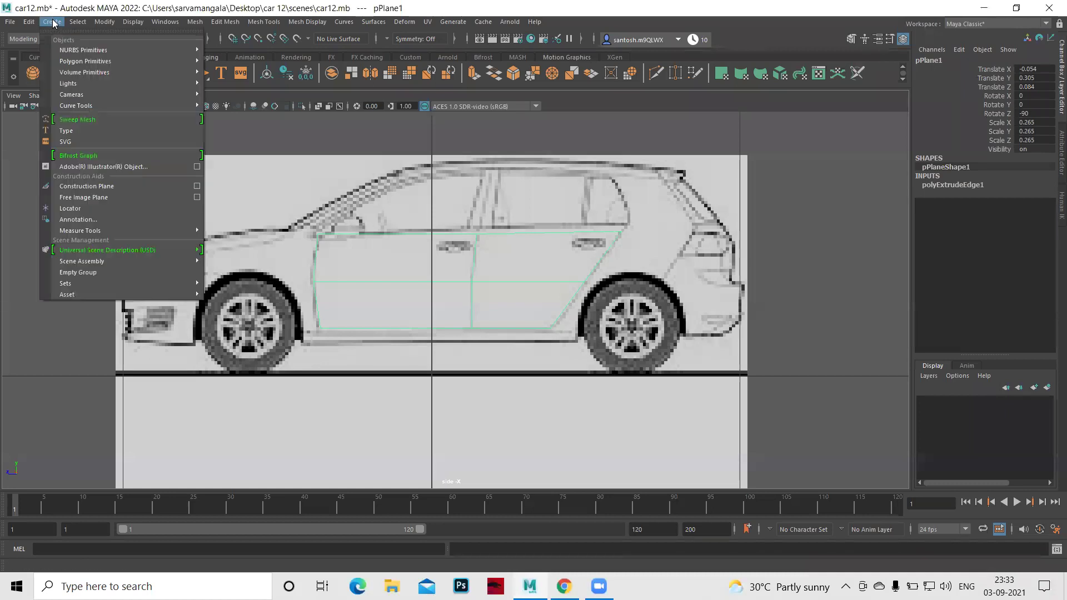
mouse_move(85, 62)
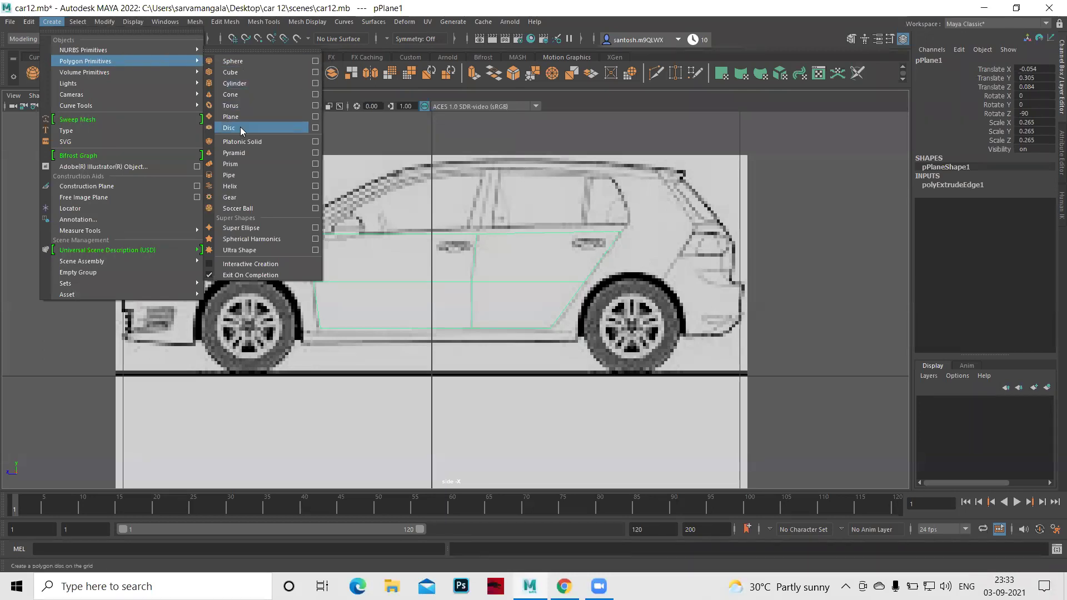
click(238, 175)
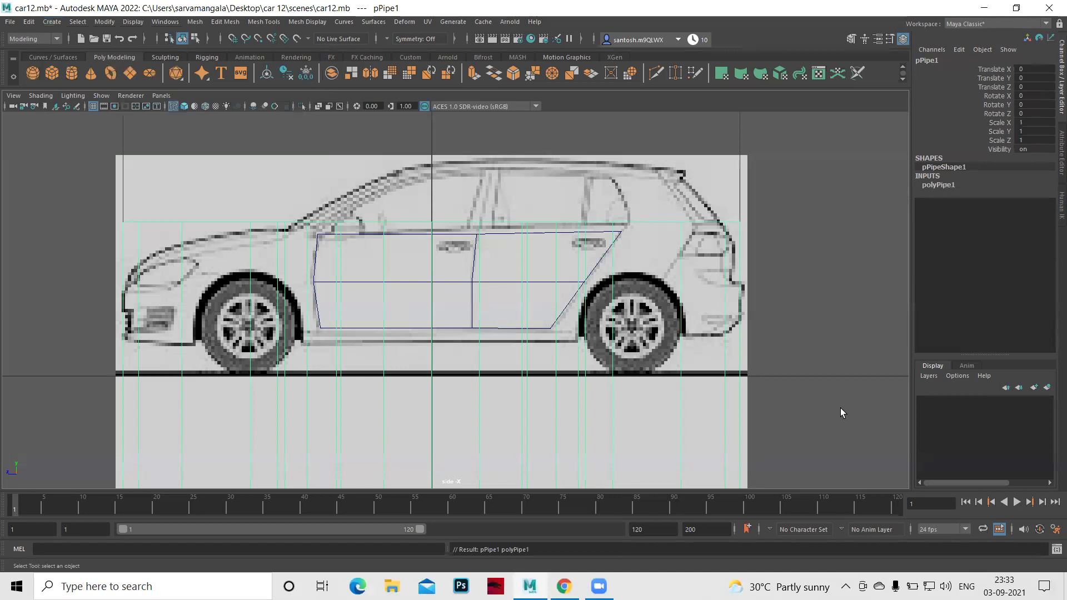
key(space)
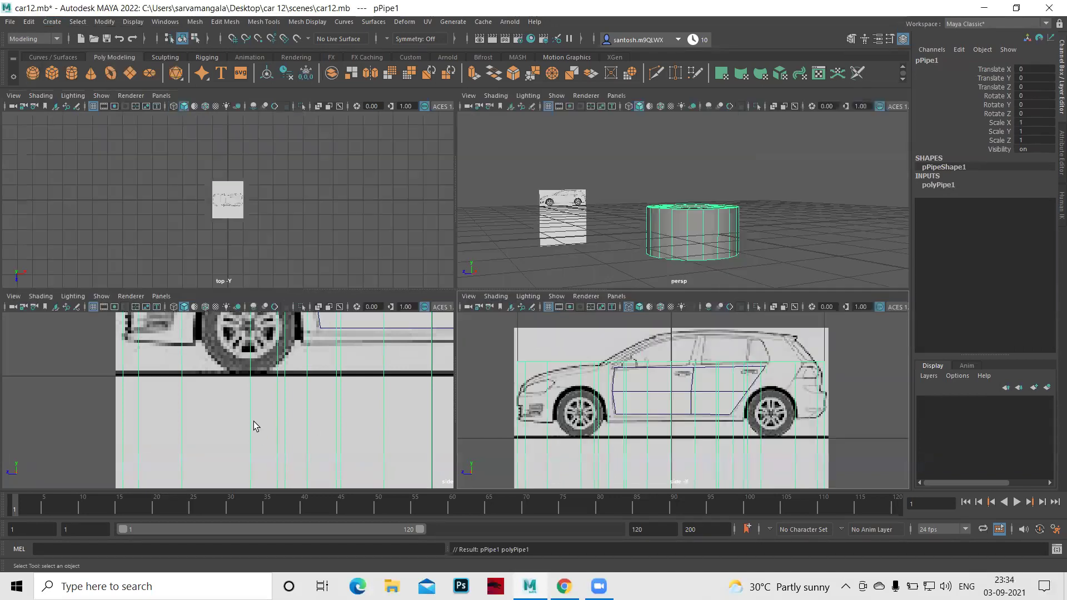
key(space)
scroll(441, 341, down, 5)
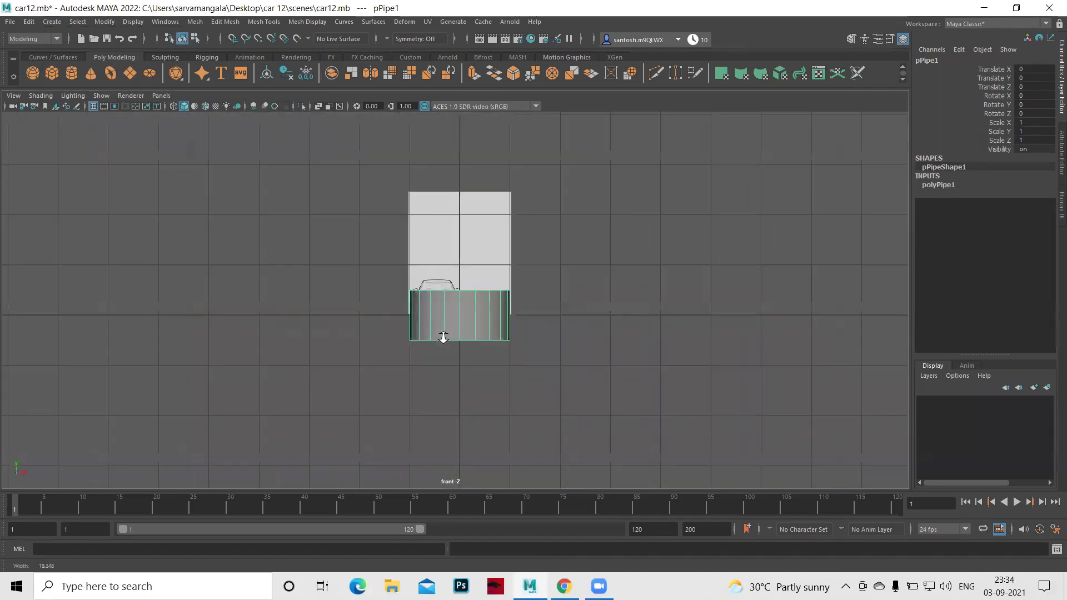
Move the pipe to Translate X 3.107 and scale it uniformly down to 0.36.
key(w)
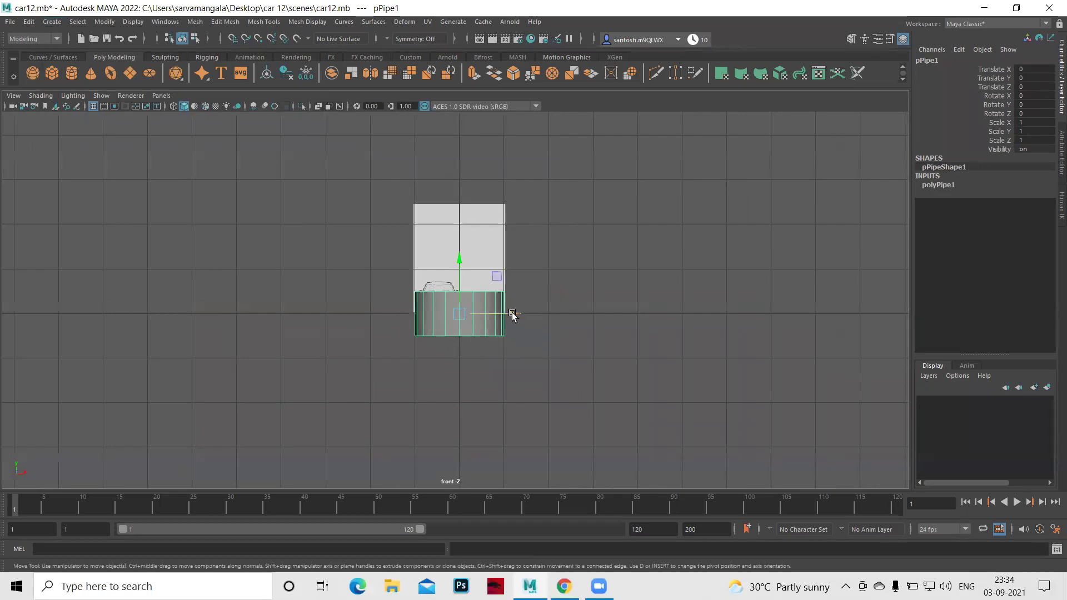
drag(511, 314, 650, 315)
click(814, 435)
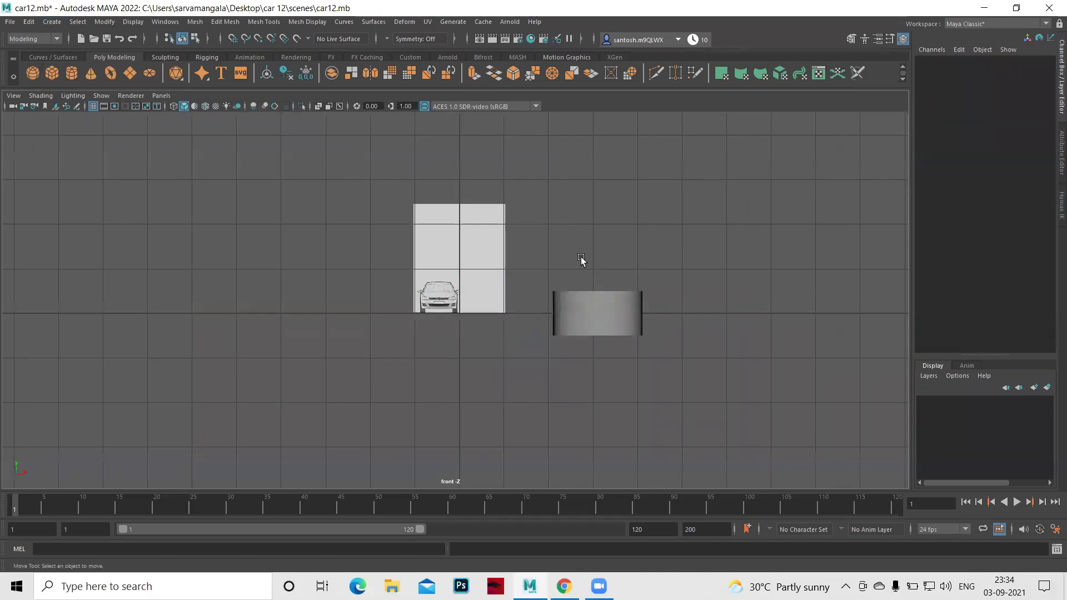
drag(582, 261, 645, 368)
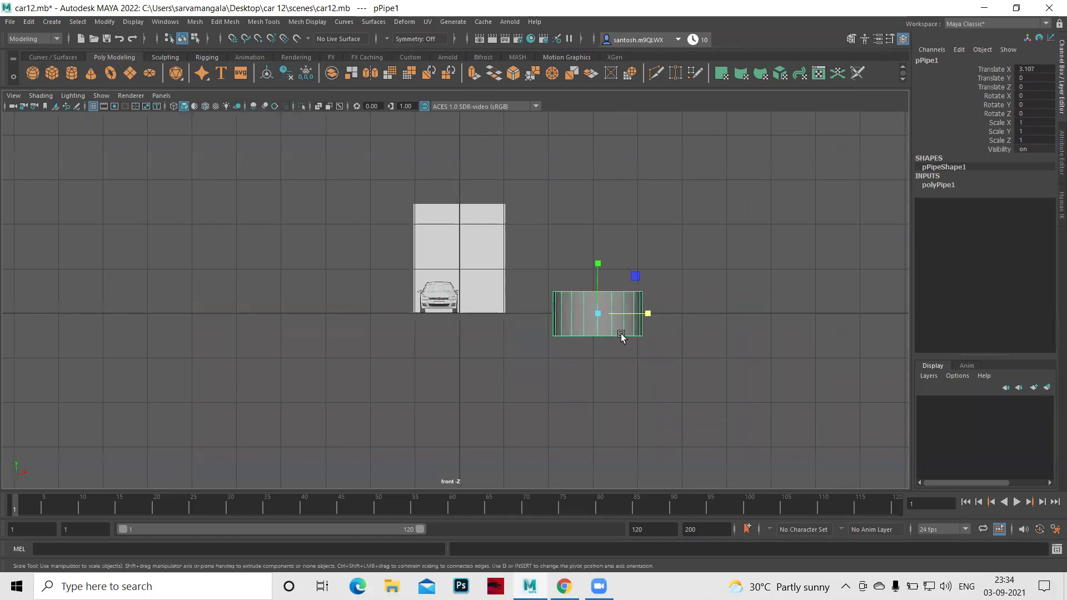
key(r)
mouse_move(598, 313)
mouse_down()
mouse_move(559, 306)
mouse_move(567, 323)
mouse_move(626, 342)
mouse_up()
key(space)
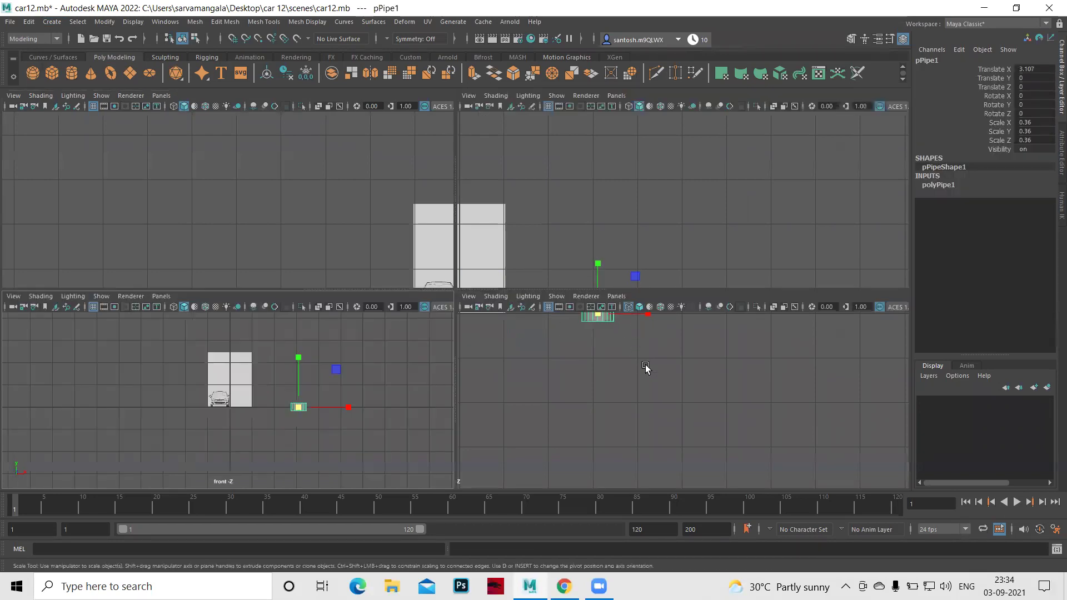
key(space)
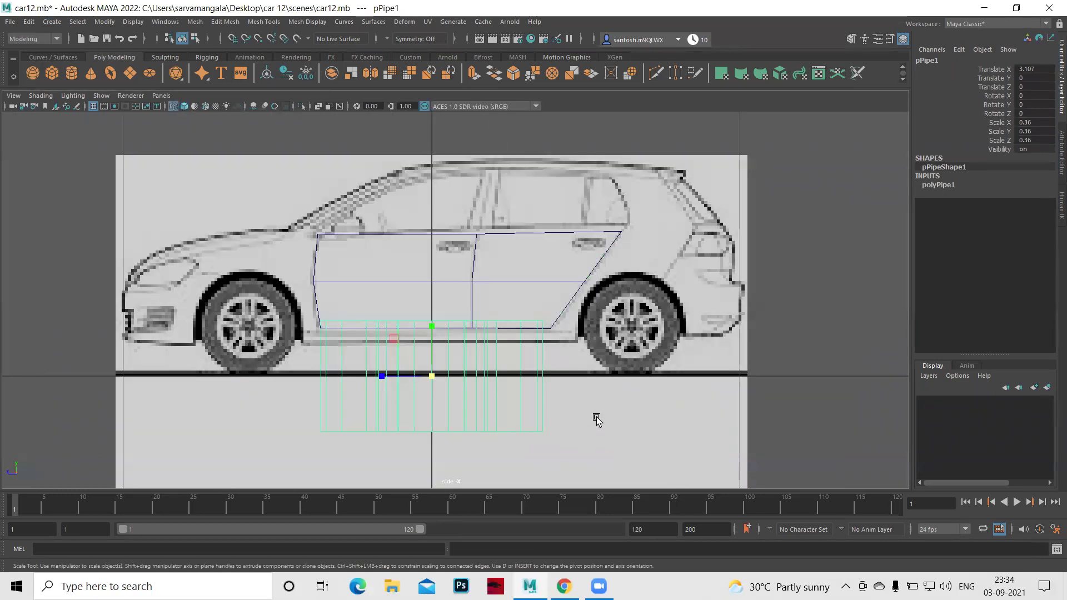
Set the pipe's Rotate Z to -90 in the Channel Box so it stands as an upright ring.
alt+middle_drag(628, 376, 638, 354)
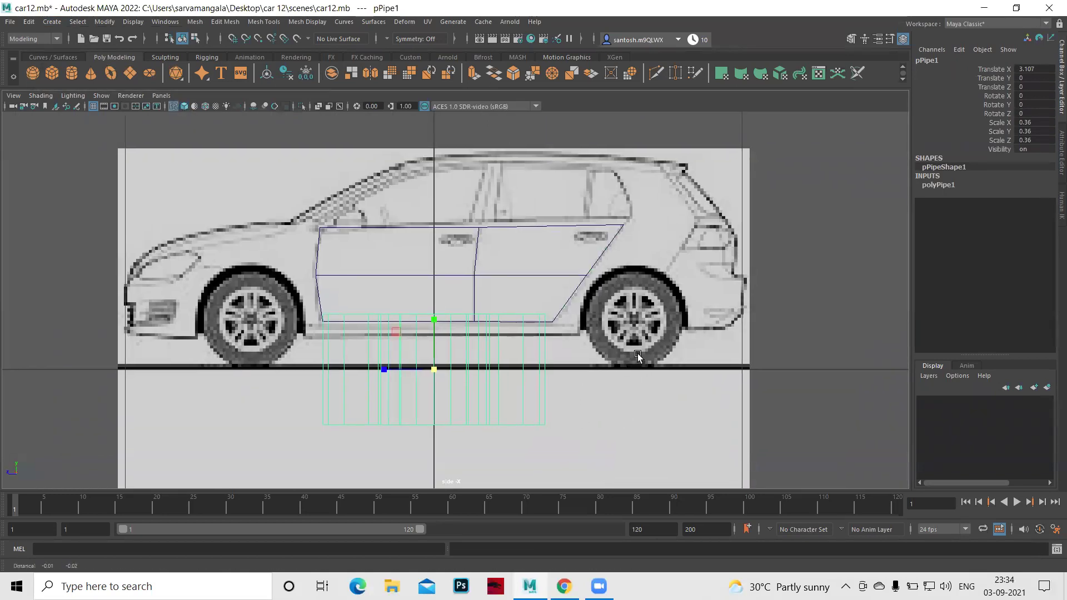
key(e)
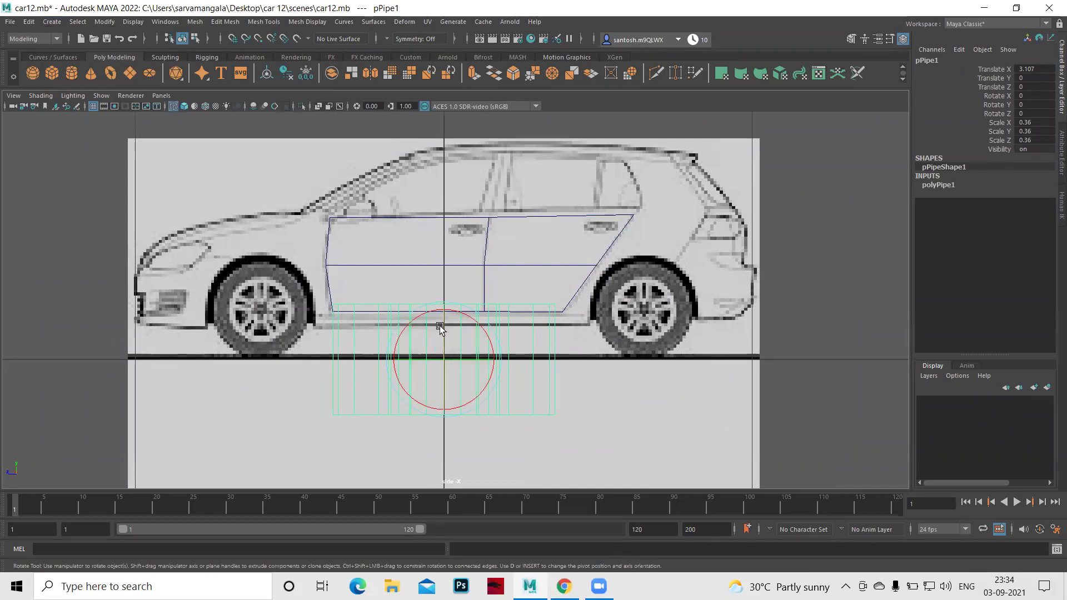
mouse_move(451, 339)
mouse_down()
mouse_move(446, 399)
mouse_move(952, 242)
mouse_up()
key(ctrl+z)
text(90)
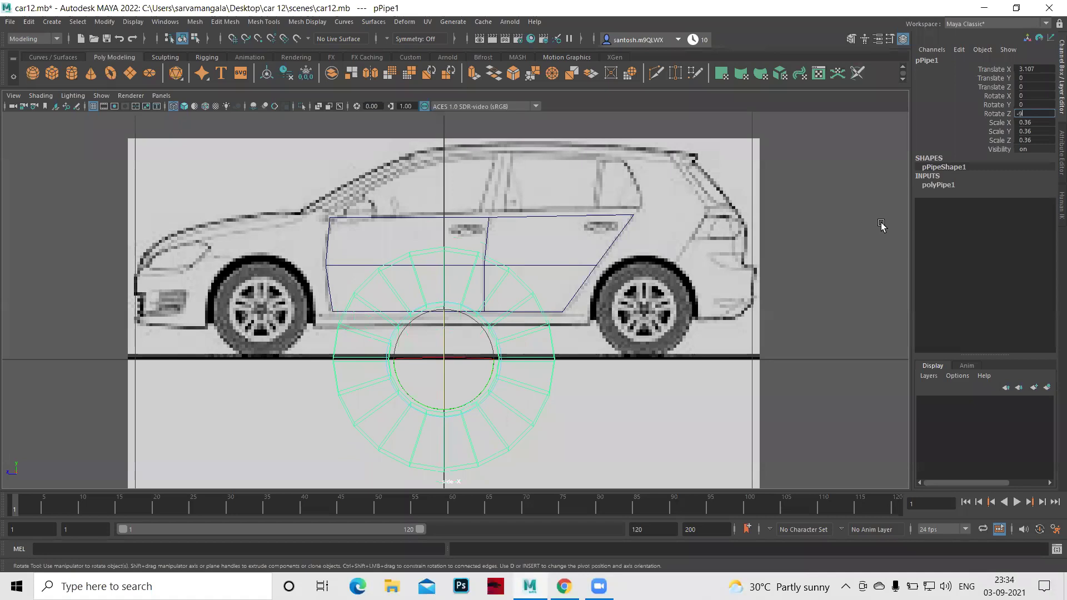
key(Return)
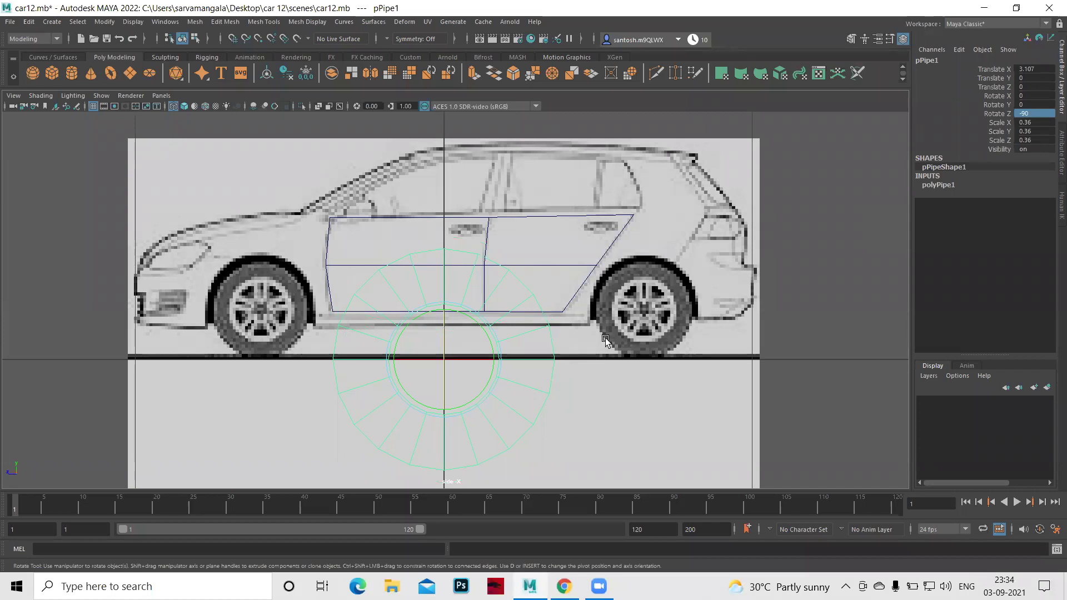
key(space)
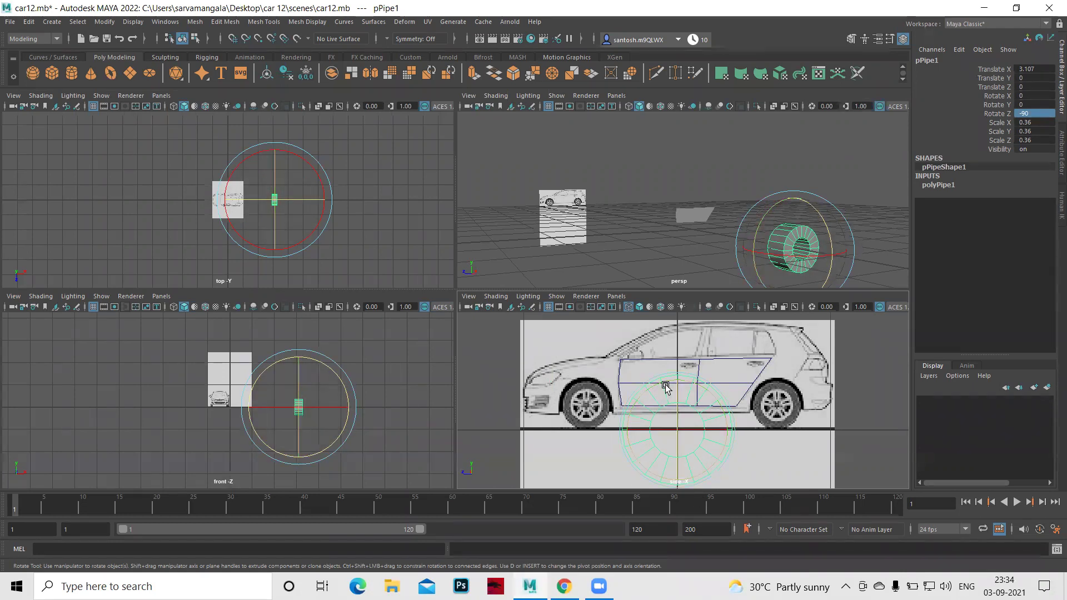
Frame the pipe in the front view and switch it to face selection mode.
key(space)
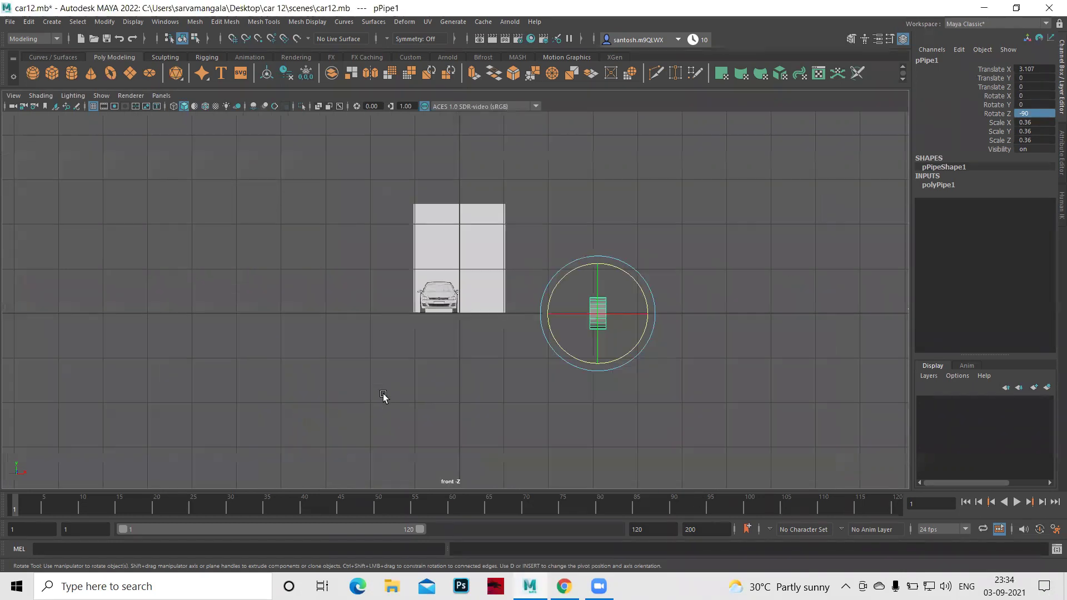
key(alt)
mouse_move(651, 409)
alt+middle_down()
mouse_move(579, 392)
mouse_move(452, 340)
alt+middle_up()
mouse_move(452, 341)
alt+right_down()
mouse_move(659, 393)
mouse_move(683, 377)
alt+right_up()
key(q)
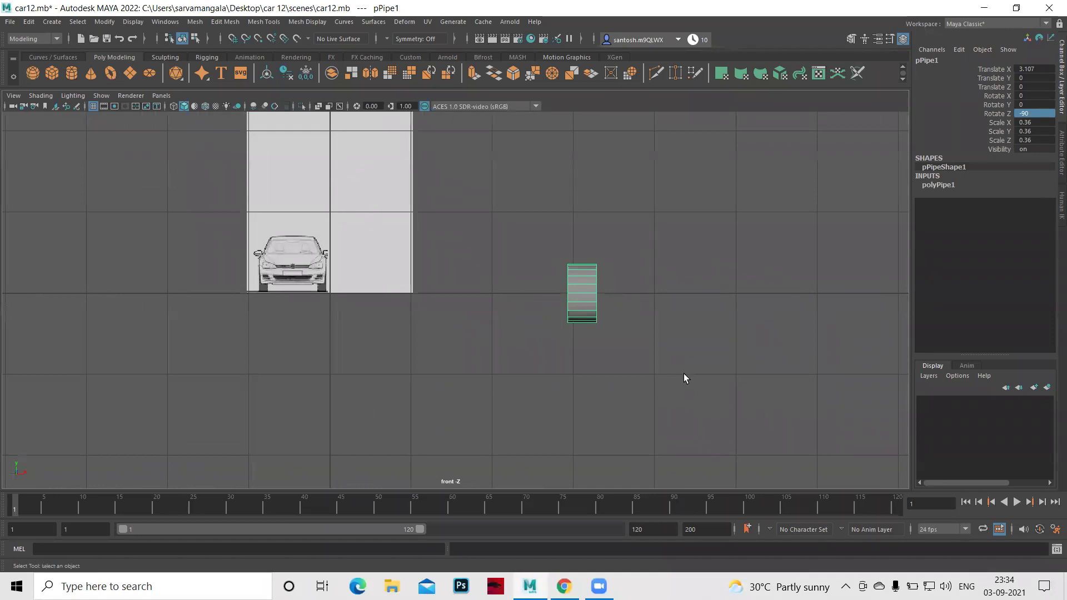
right_click(584, 267)
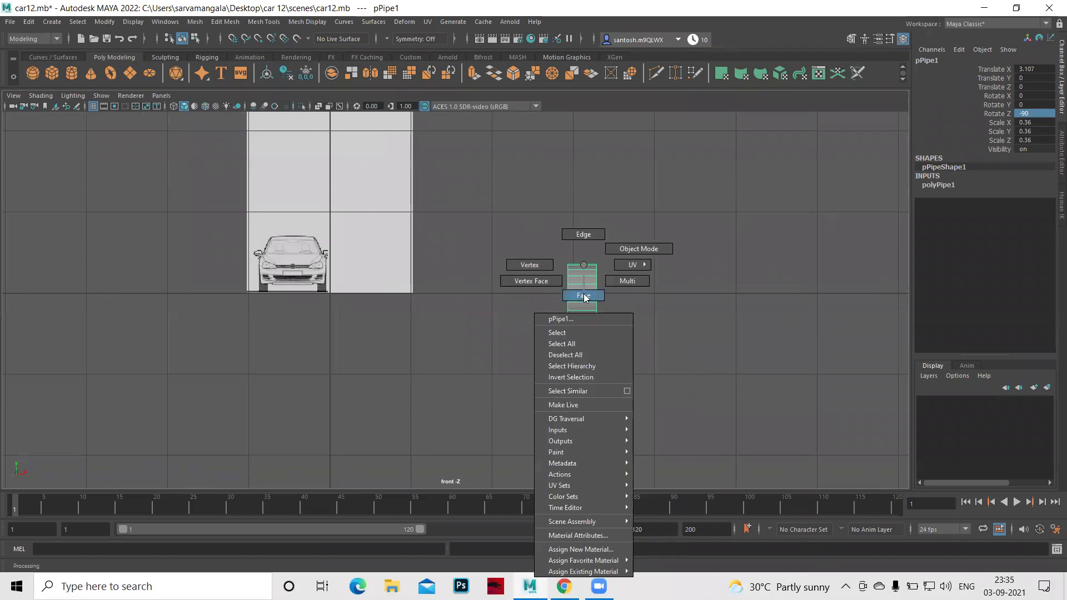
click(585, 317)
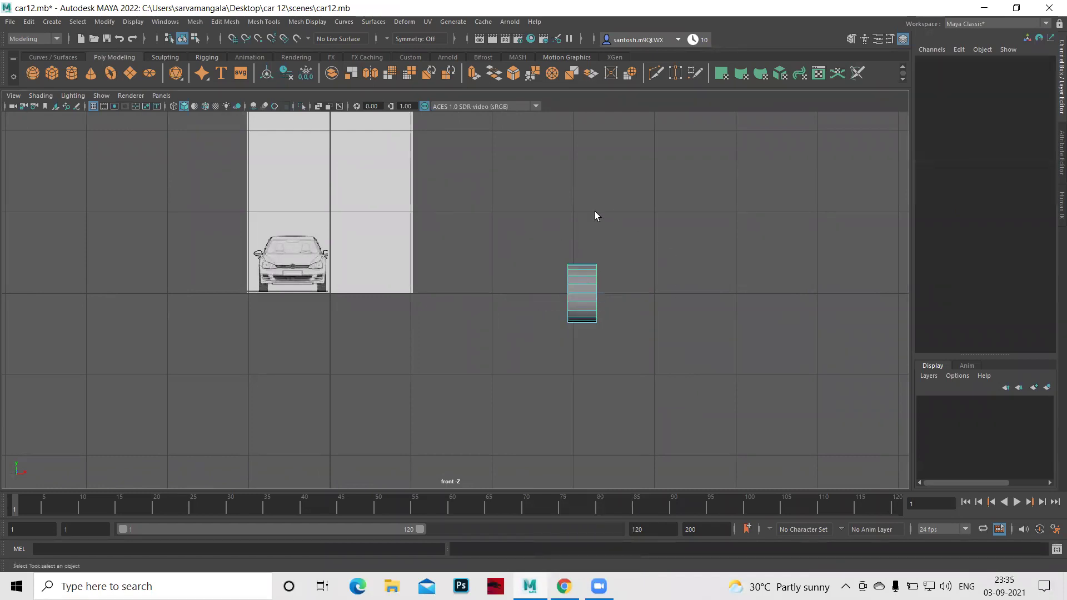
Delete the pipe's wall faces f[0:59], leaving a thin flat ring.
drag(585, 204, 637, 380)
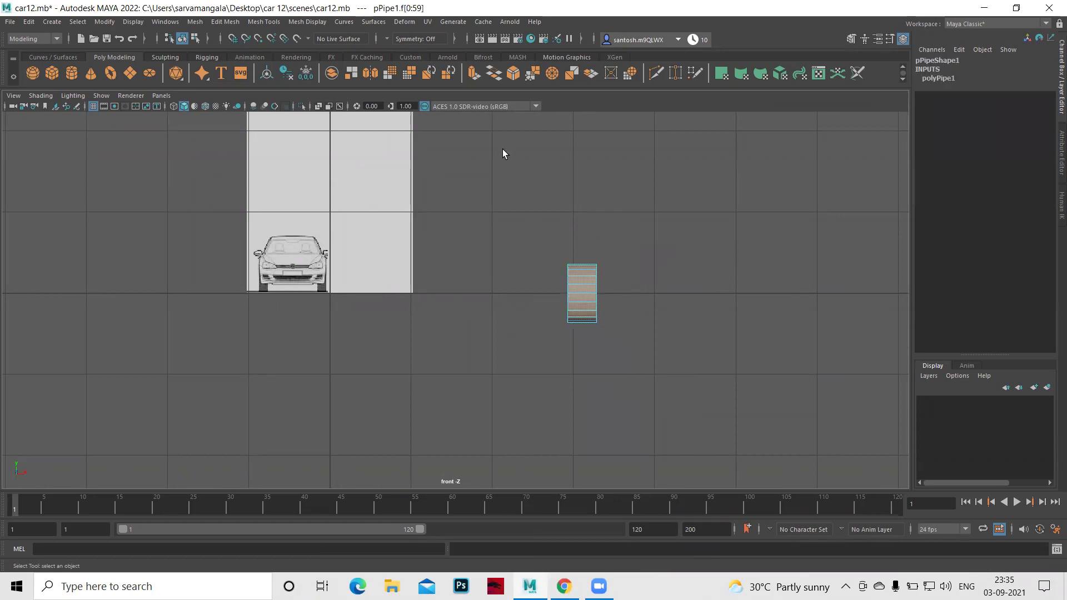
click(655, 208)
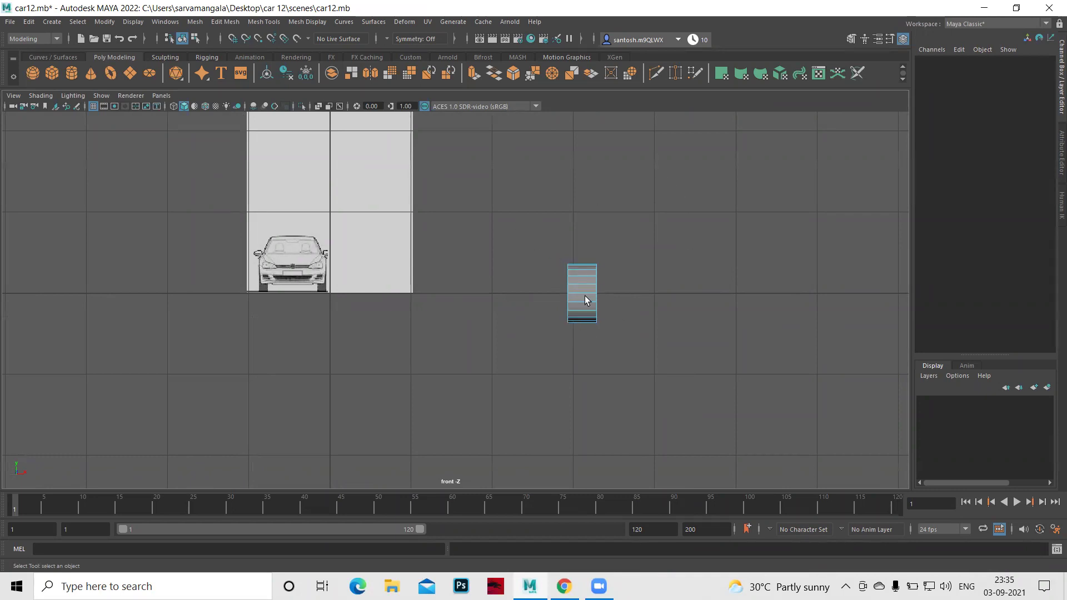
drag(606, 259, 629, 348)
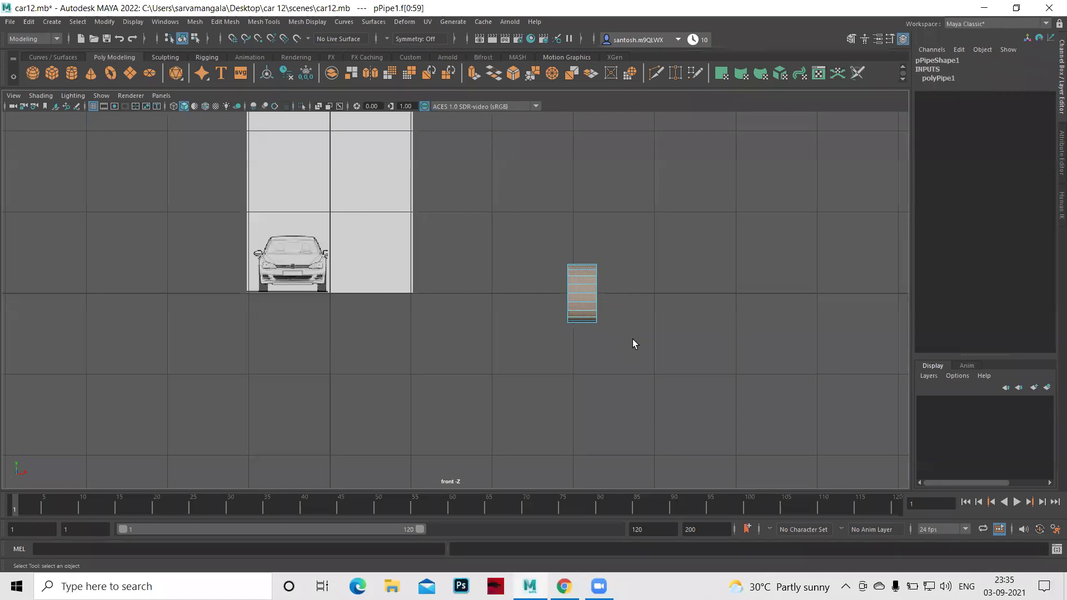
key(Delete)
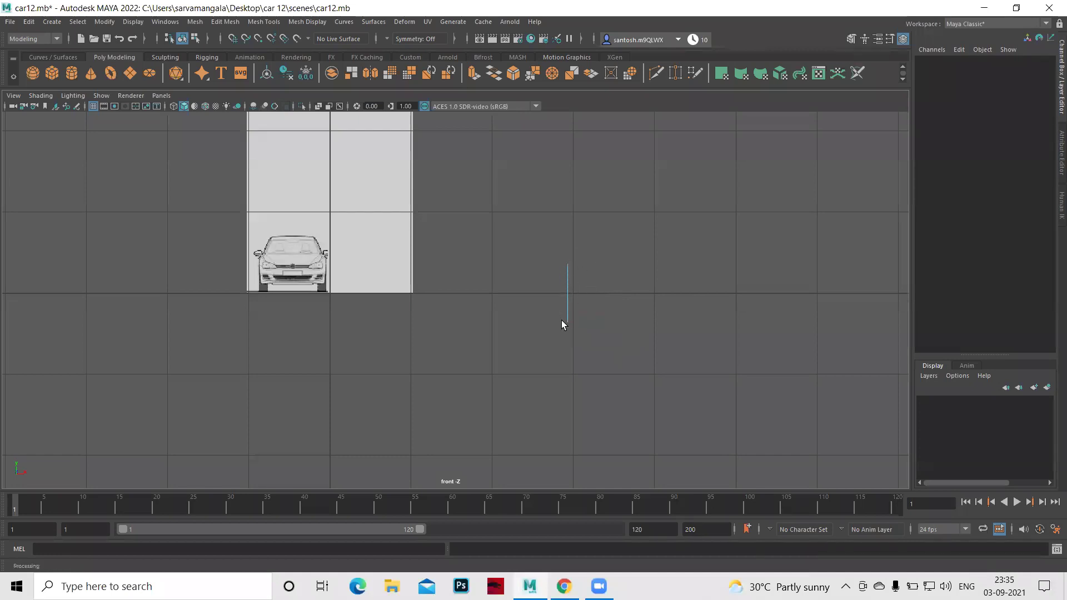
key(space)
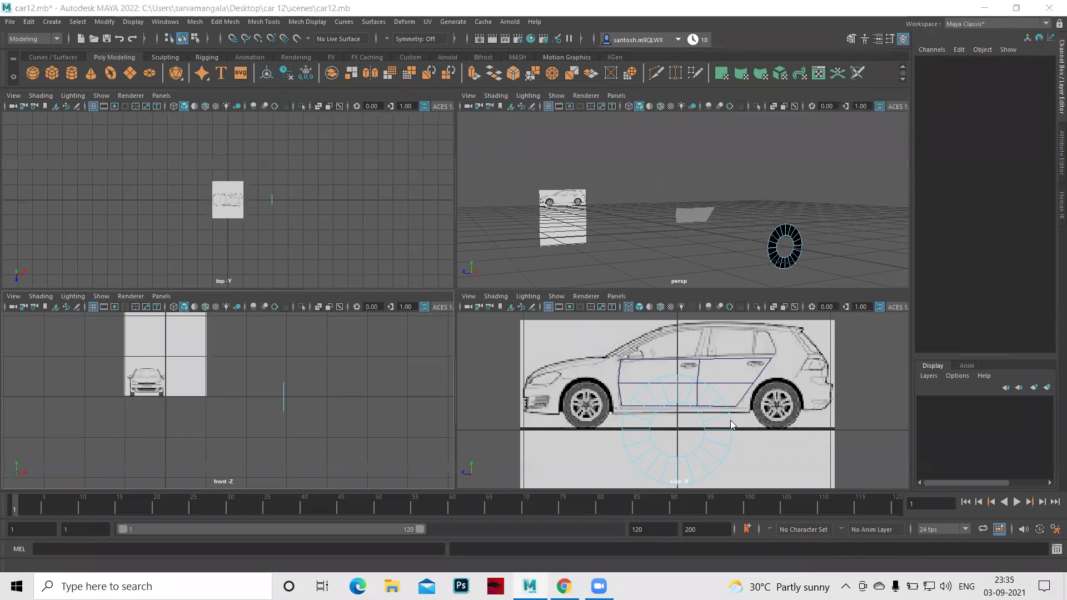
In side view, delete the ring's lower-half faces to leave a half-pipe arch, then return to object mode.
key(space)
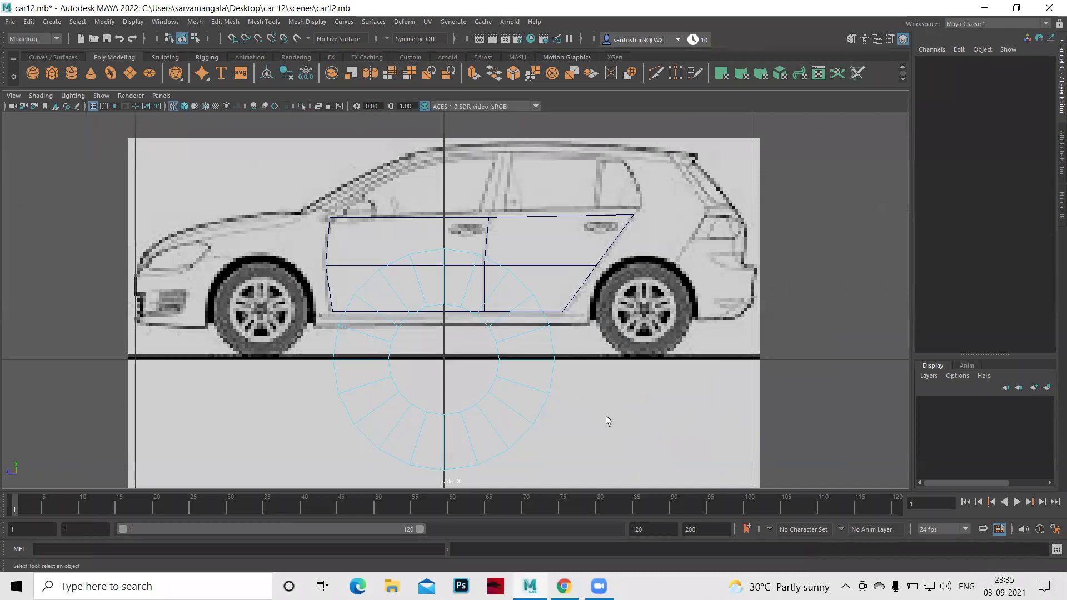
alt+middle_drag(606, 416, 615, 354)
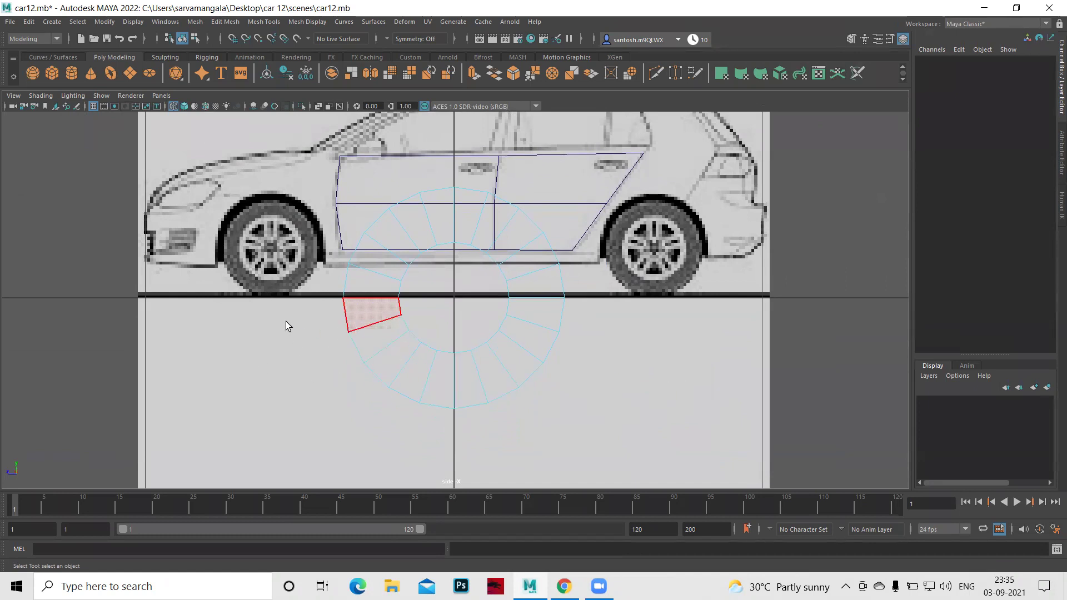
drag(265, 321, 550, 364)
drag(677, 455, 678, 460)
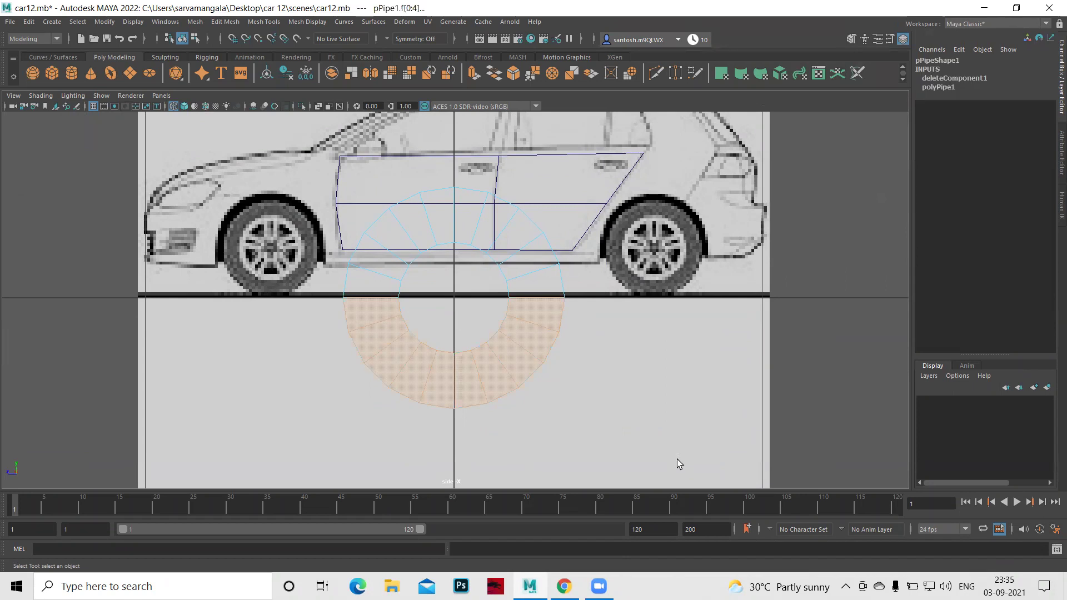
key(Delete)
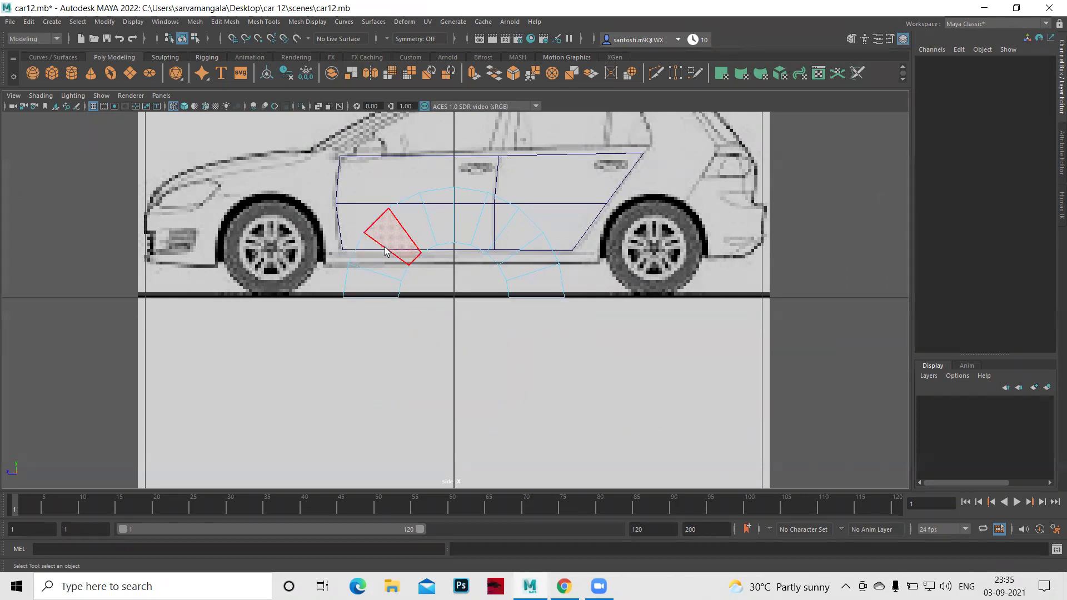
right_drag(386, 249, 443, 231)
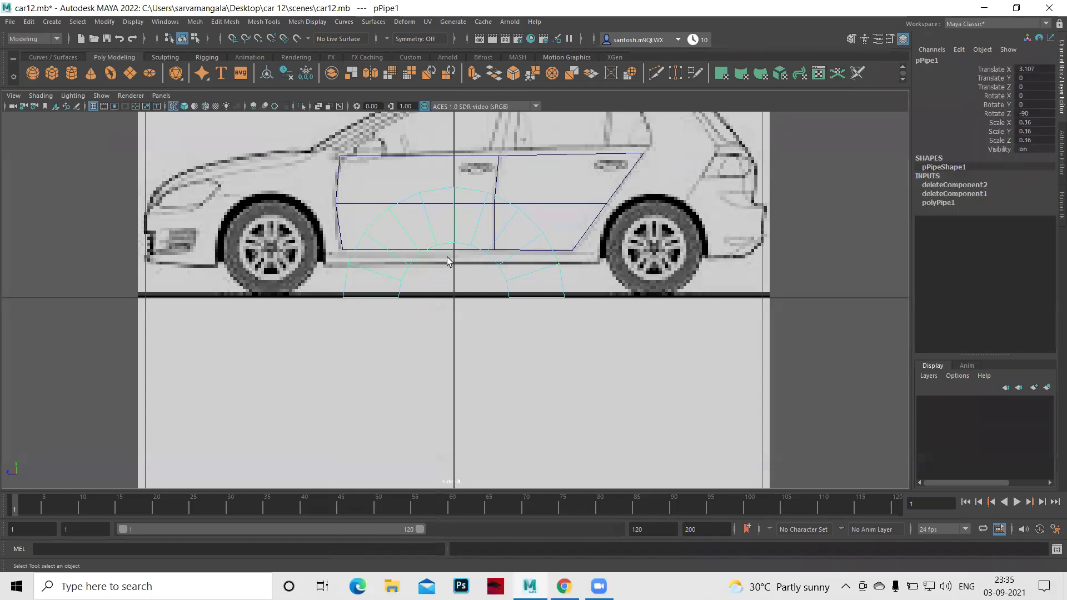
Slide the arch onto the front wheel and scale it down to 0.233.
key(w)
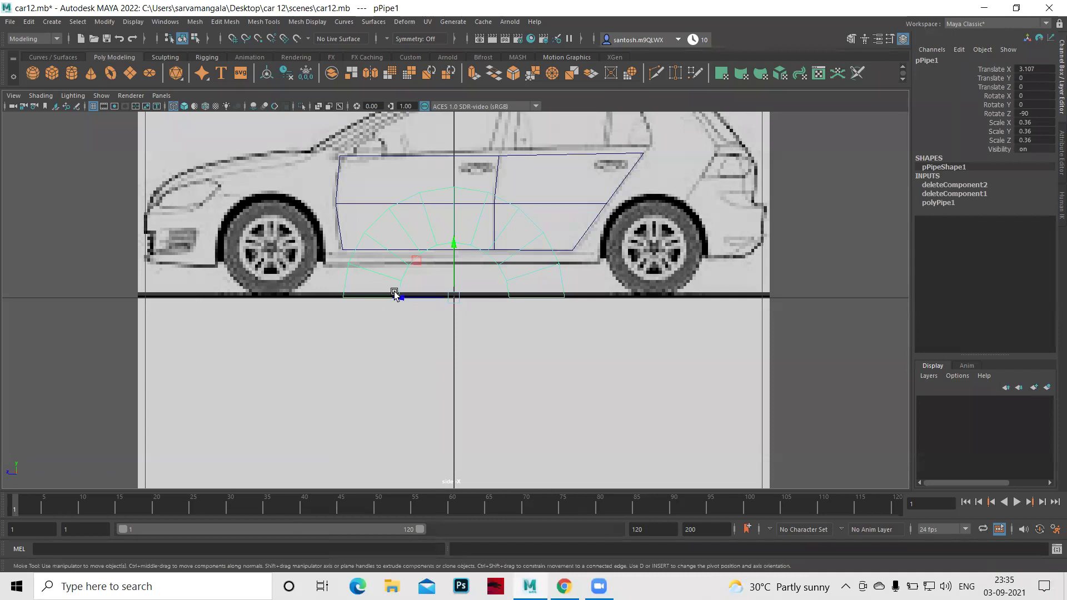
drag(398, 298, 228, 298)
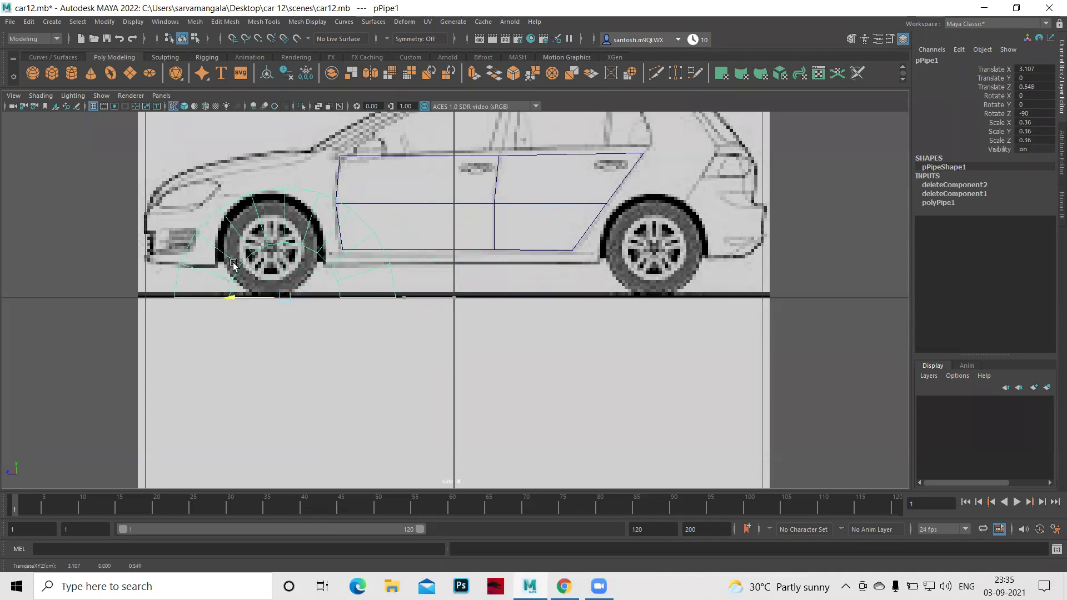
key(r)
drag(285, 298, 229, 294)
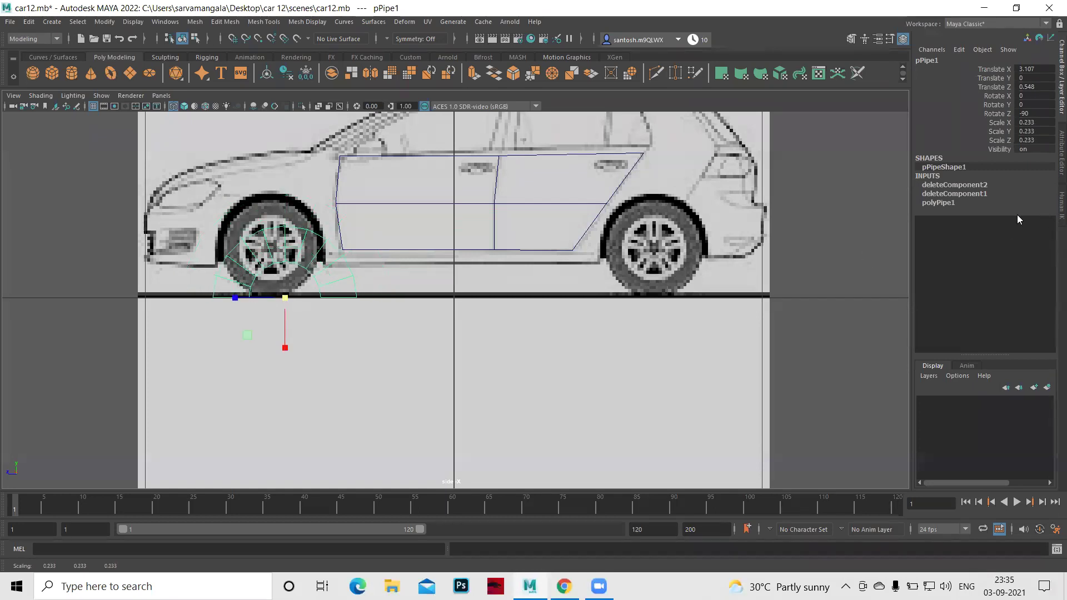
Try polyPipe1 Subdivisions Axis values 33 and 19, then settle back on 20.
click(932, 204)
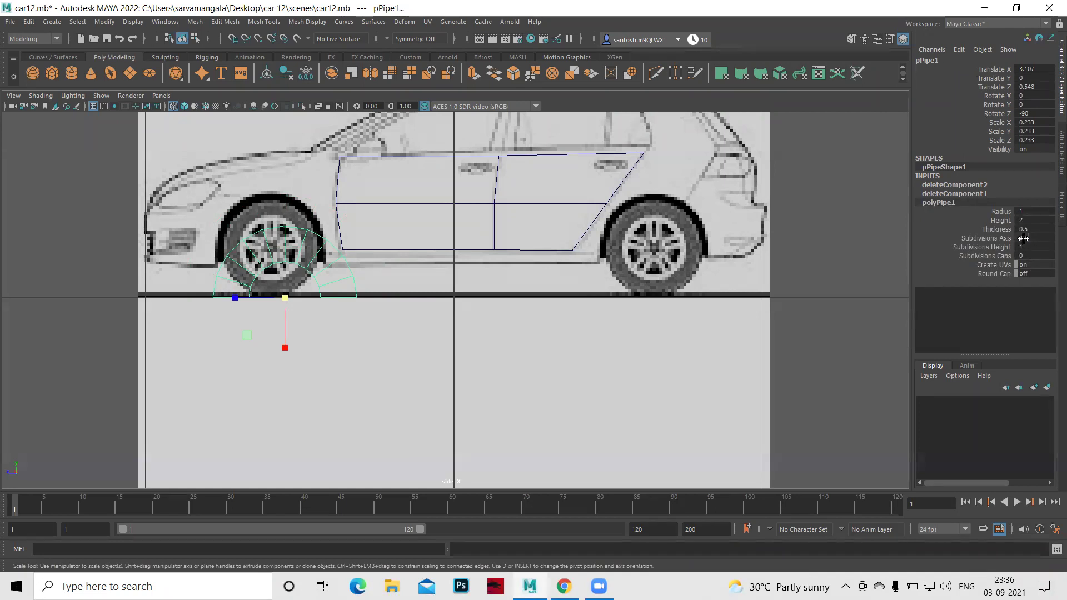
click(1023, 239)
text(33)
key(Return)
text(19)
key(Return)
text(20)
key(Return)
Raise the arch to Translate Y 0.191 and center it over the front wheel.
key(w)
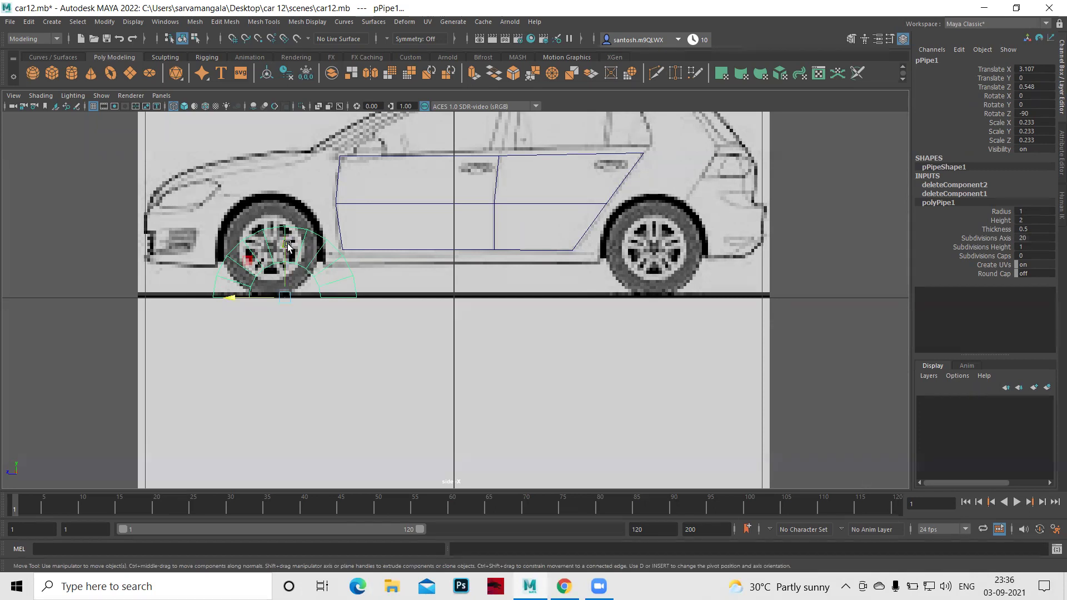
click(285, 245)
drag(285, 245, 283, 187)
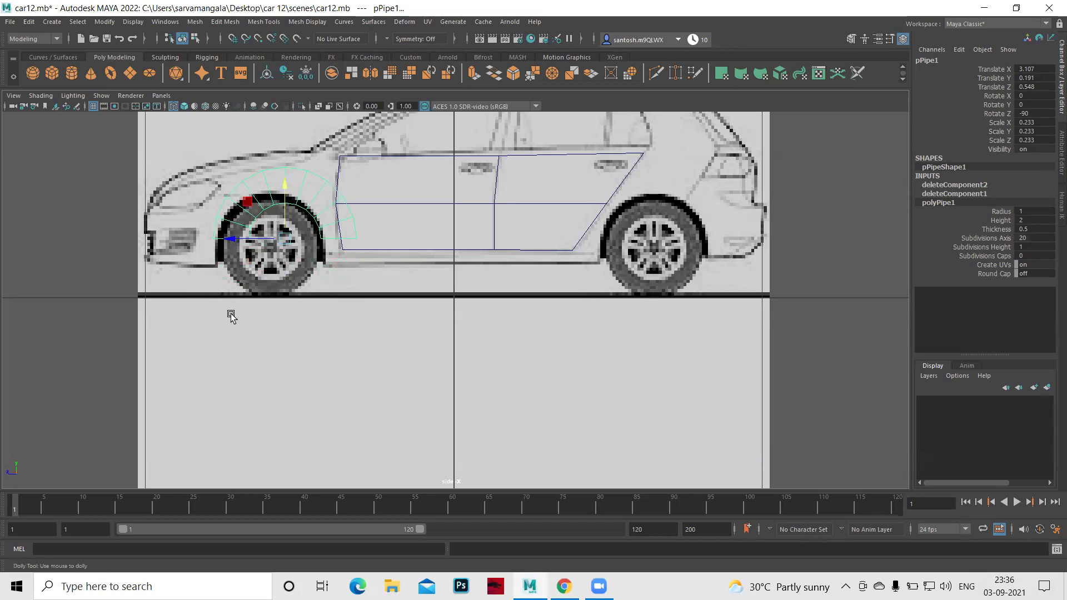
scroll(231, 312, up, 2)
scroll(281, 351, up, 2)
scroll(495, 437, up, 1)
scroll(398, 350, down, 2)
scroll(486, 381, up, 1)
scroll(464, 395, up, 1)
scroll(465, 395, up, 2)
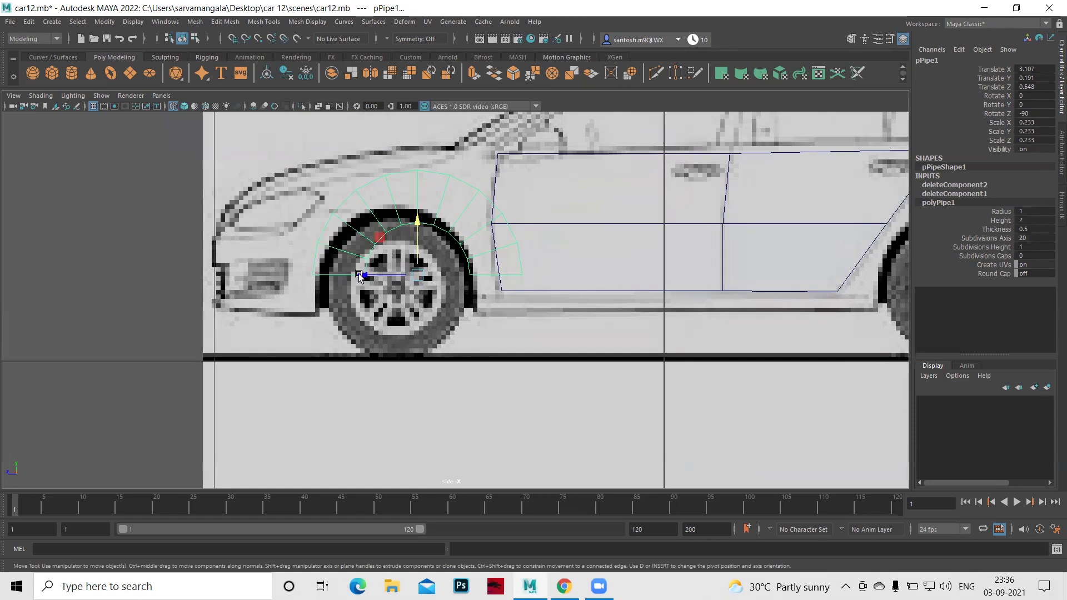
drag(361, 278, 338, 276)
Scale the arch down to 0.184 so it hugs the front wheel.
key(r)
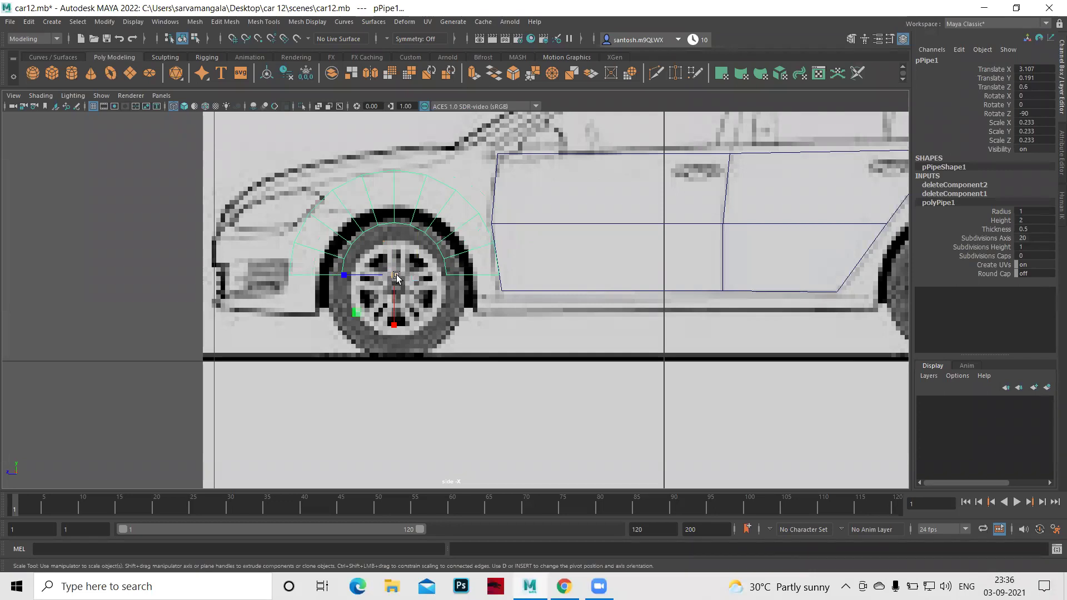
drag(397, 277, 457, 285)
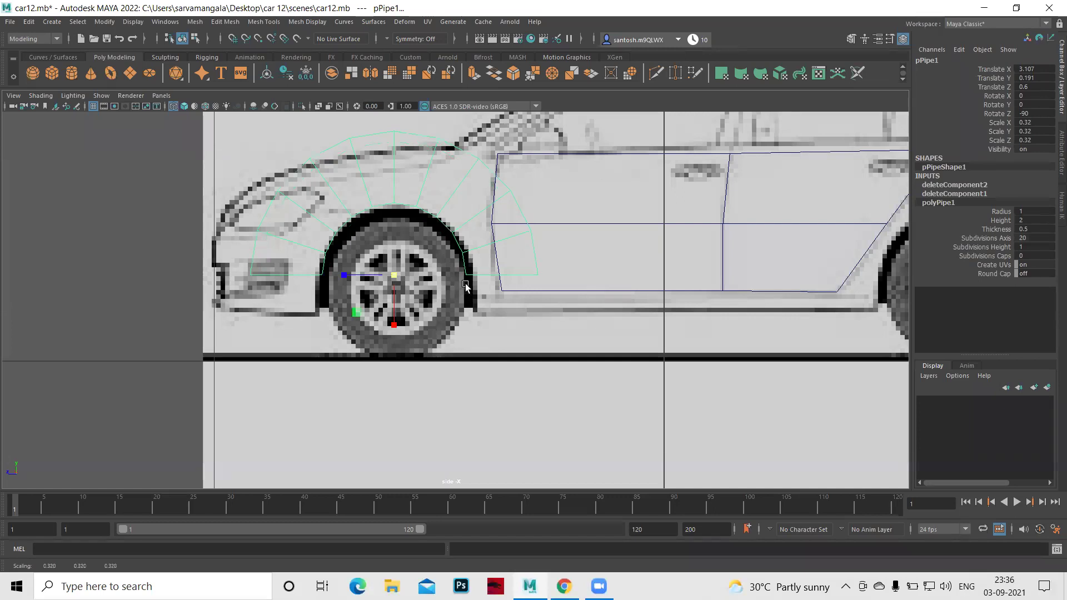
drag(395, 276, 305, 282)
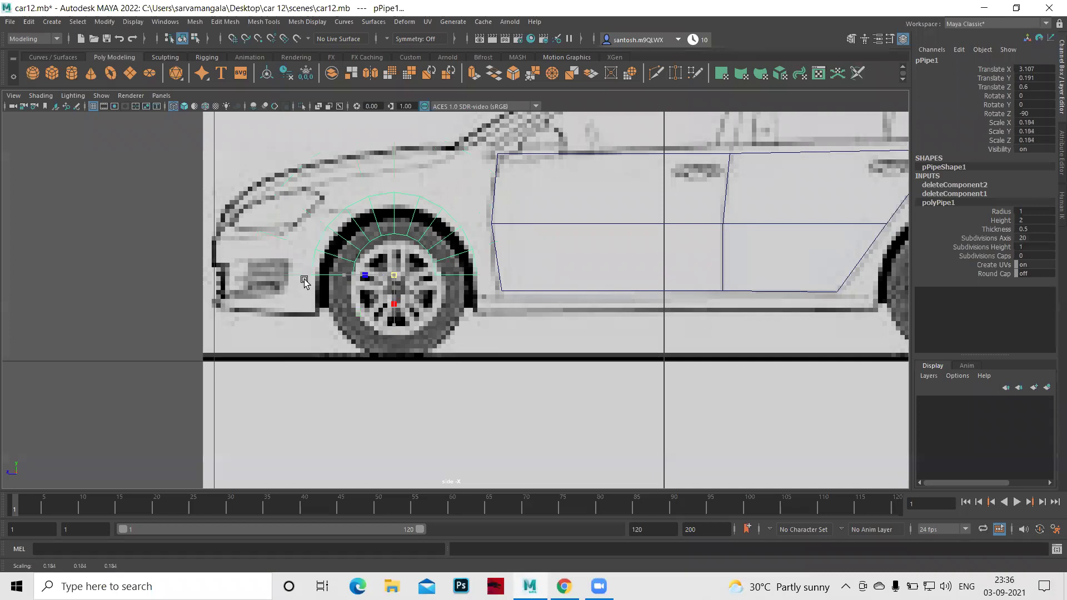
key(equal)
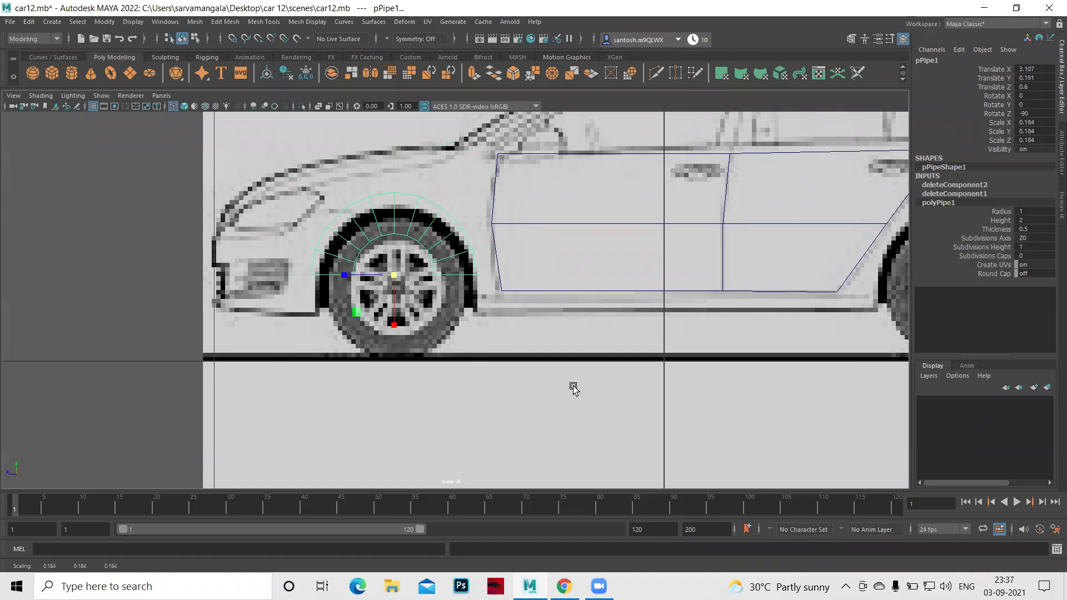
double_click(1028, 237)
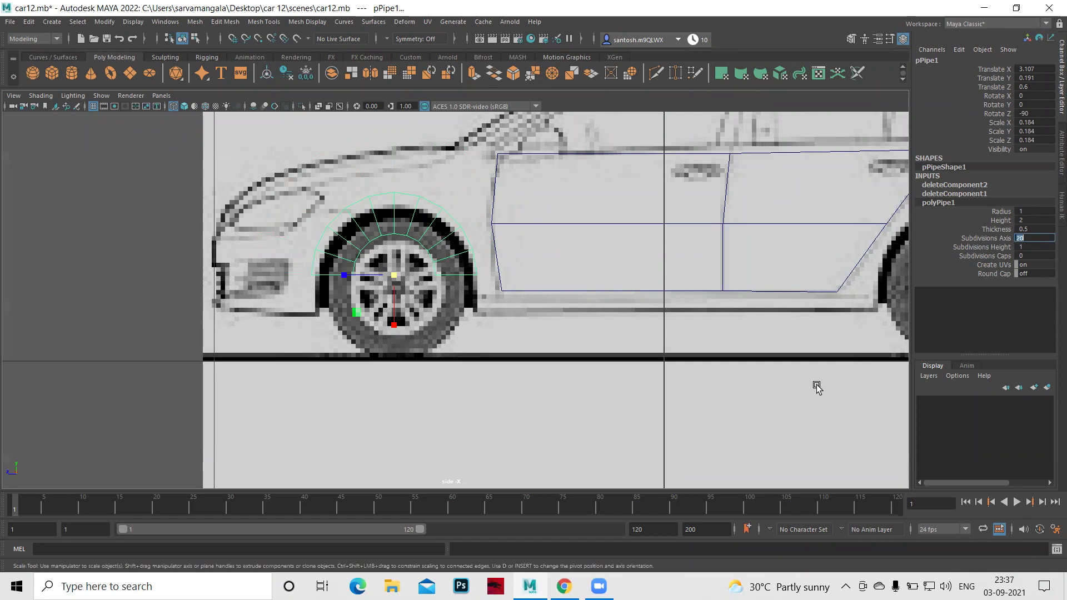
key(BackSpace)
key(Return)
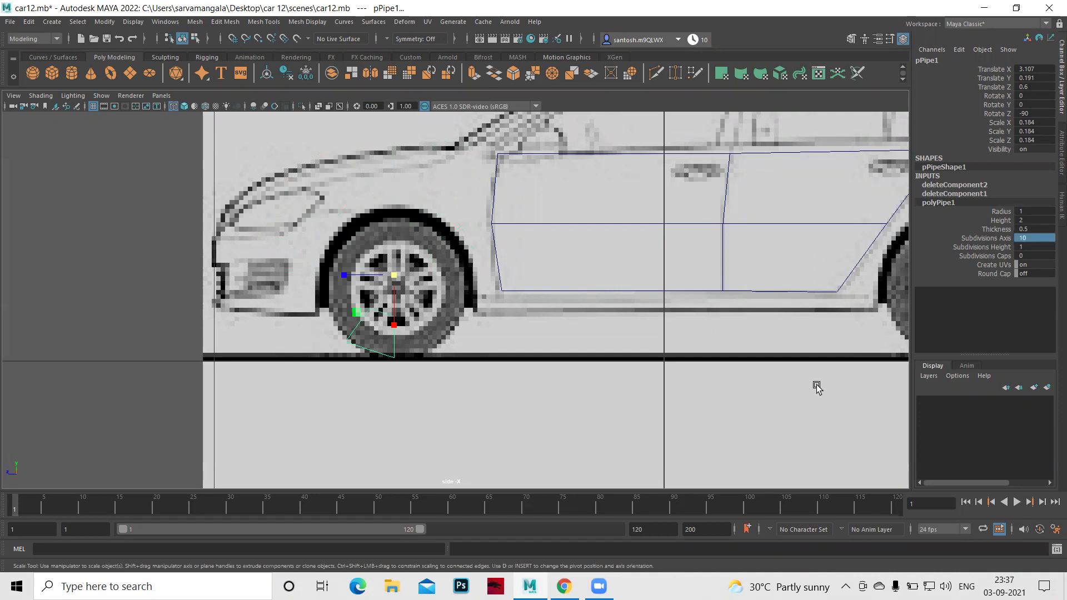
key(ctrl+z)
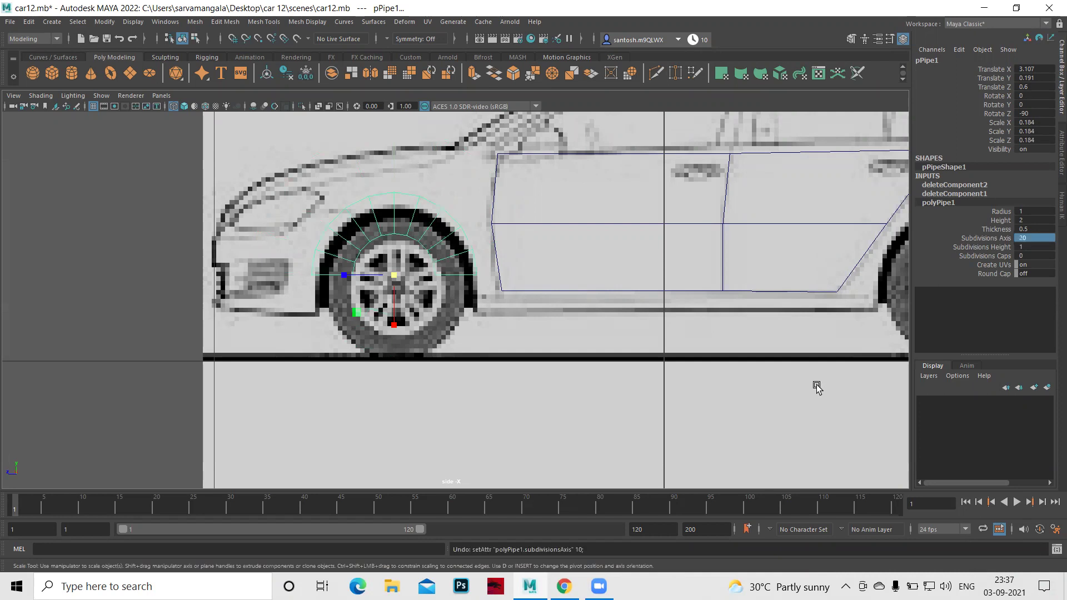
click(1045, 238)
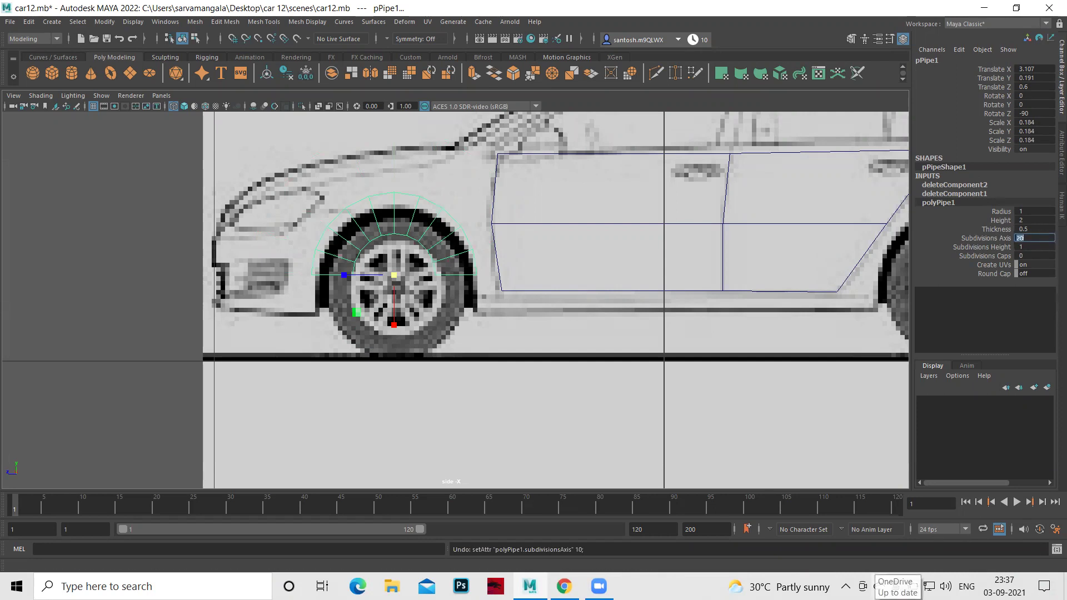
text(15)
key(Return)
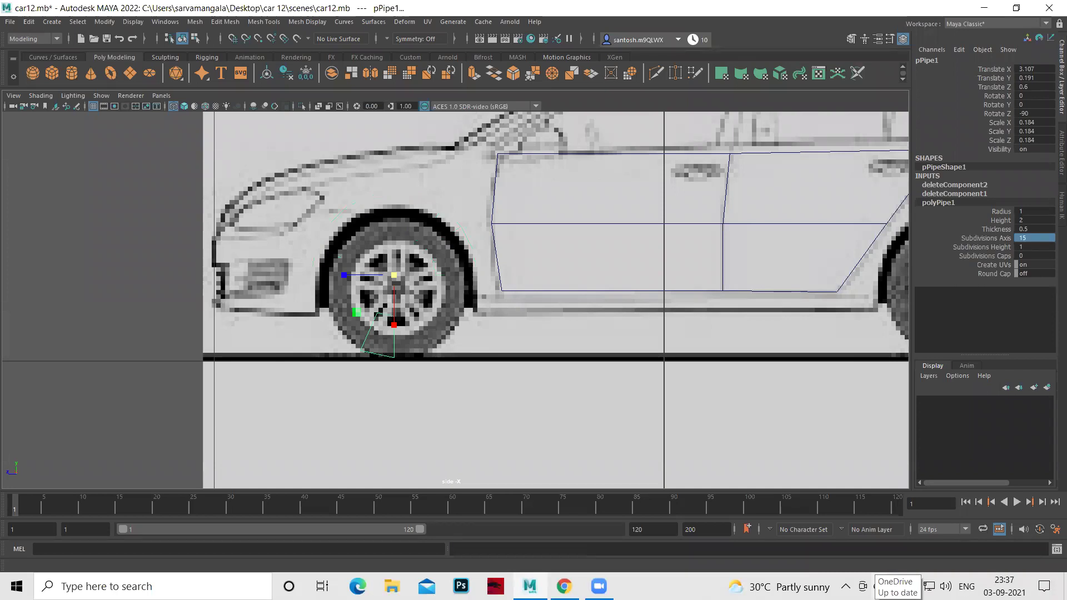
key(ctrl+z)
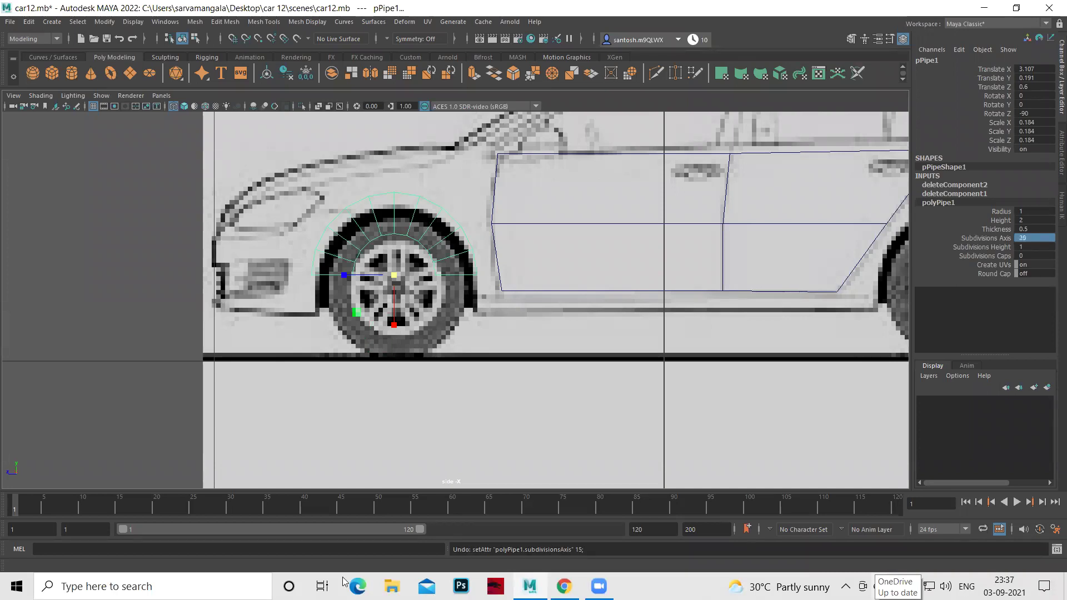
key(space)
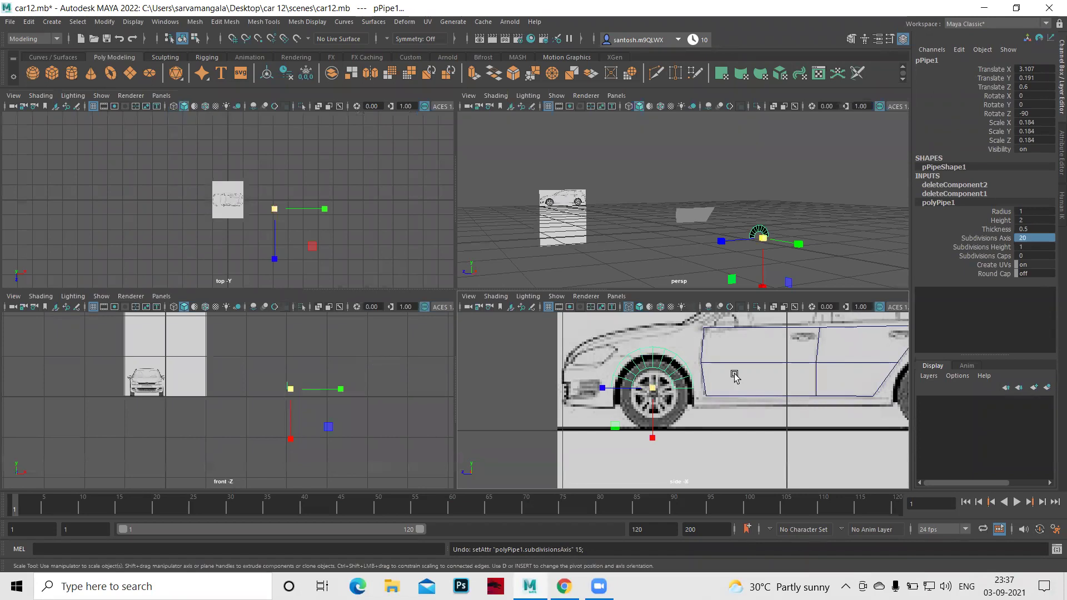
key(space)
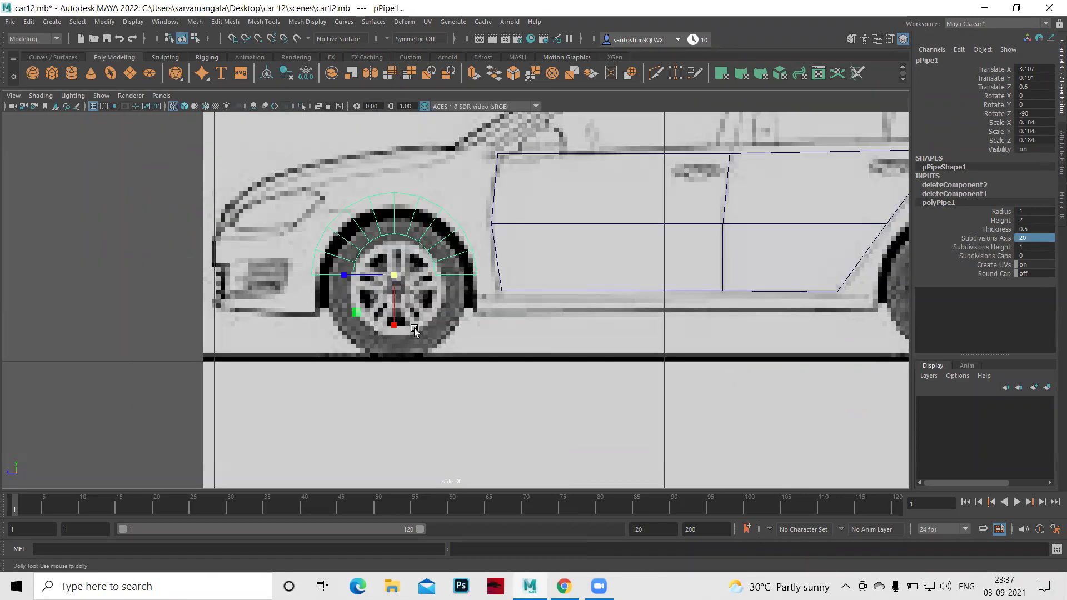
Uniformly scale the half-pipe up to 0.223 around the front wheel.
scroll(489, 364, up, 3)
scroll(625, 410, up, 2)
scroll(625, 410, up, 1)
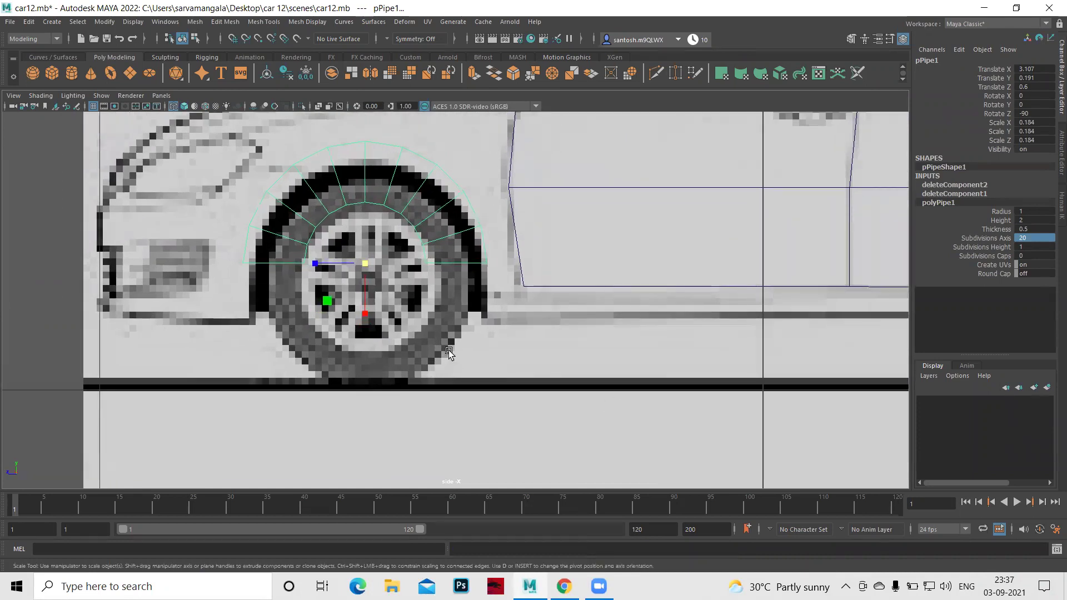
alt+middle_drag(460, 364, 482, 391)
key(r)
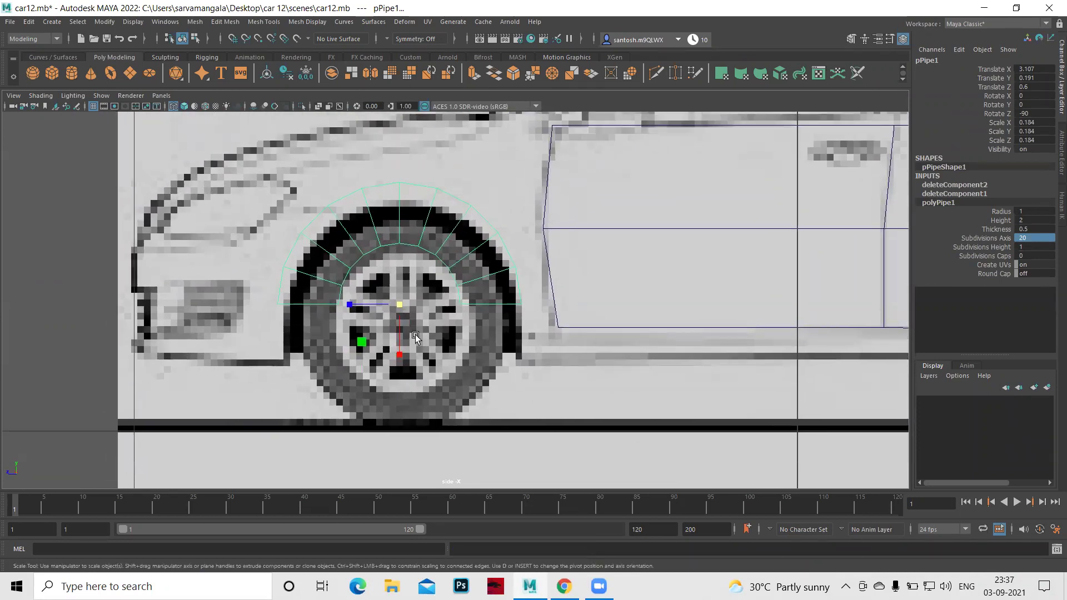
drag(400, 304, 439, 311)
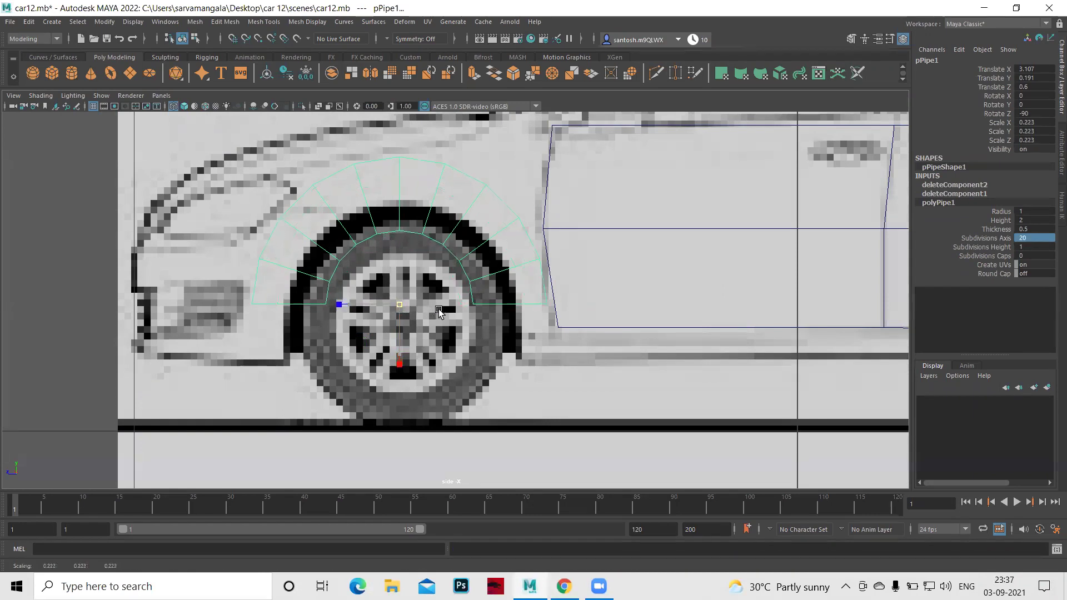
Reselect the half-pipe with the Move tool and show the front view alone.
key(q)
drag(408, 282, 400, 282)
key(w)
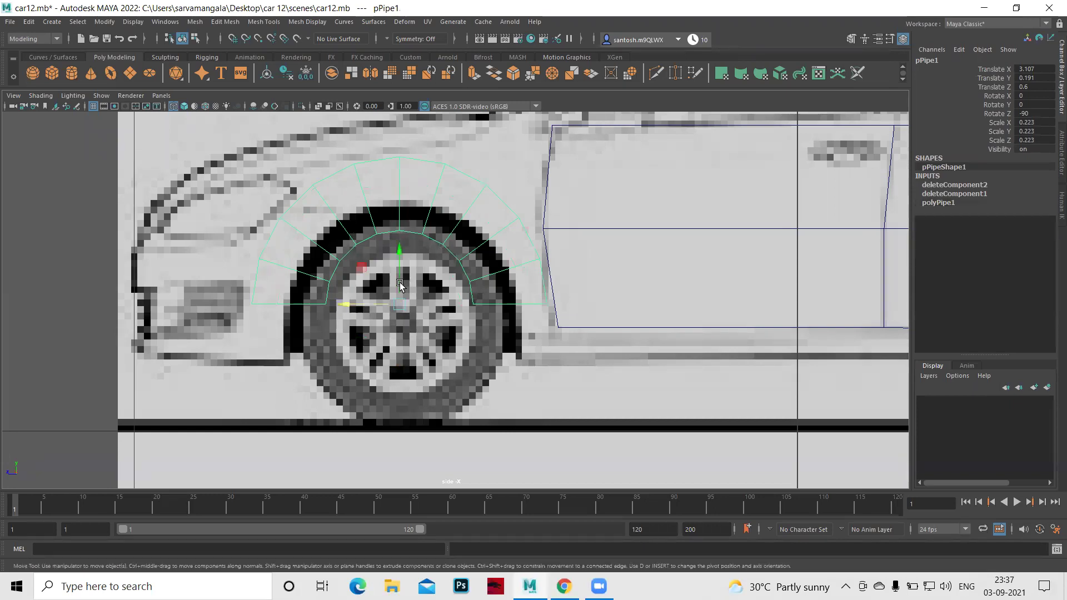
key(space)
key(space)
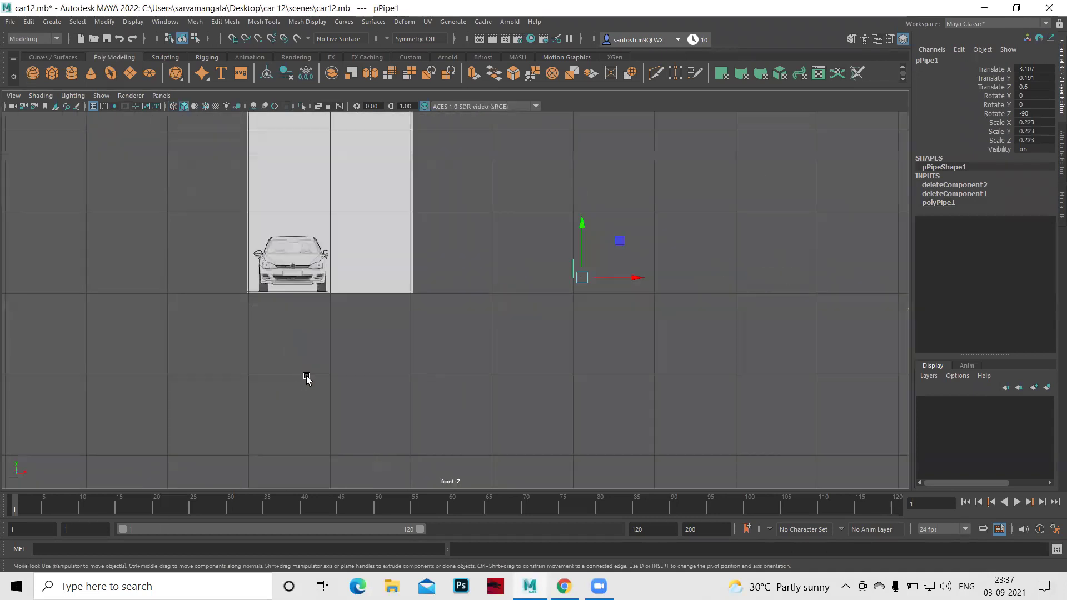
Center the half-pipe's pivot using Modify > Center Pivot.
scroll(460, 393, up, 1)
scroll(485, 383, up, 3)
mouse_move(486, 368)
alt+middle_down()
mouse_move(581, 410)
mouse_move(638, 405)
alt+middle_up()
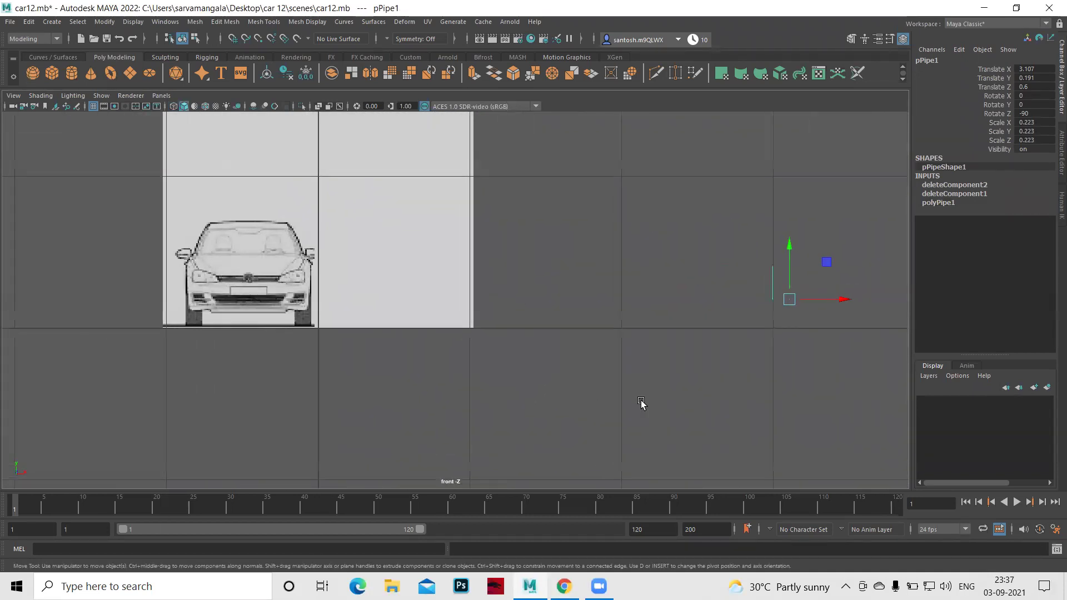
click(104, 22)
mouse_move(143, 83)
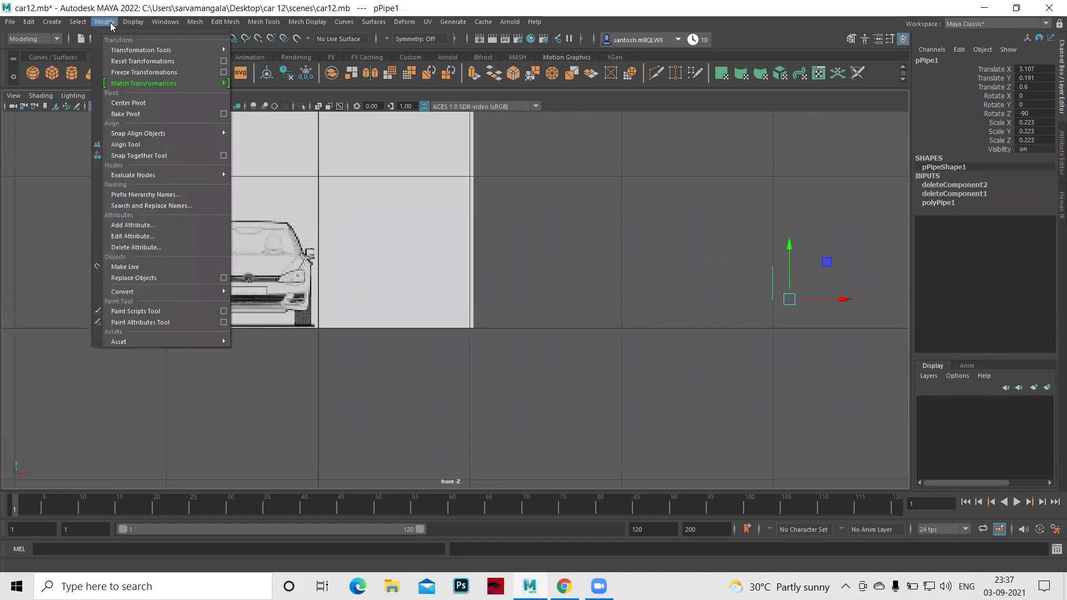
click(114, 103)
Move the half-pipe to Translate X 0.064, lined up with the car's side.
drag(828, 283, 365, 308)
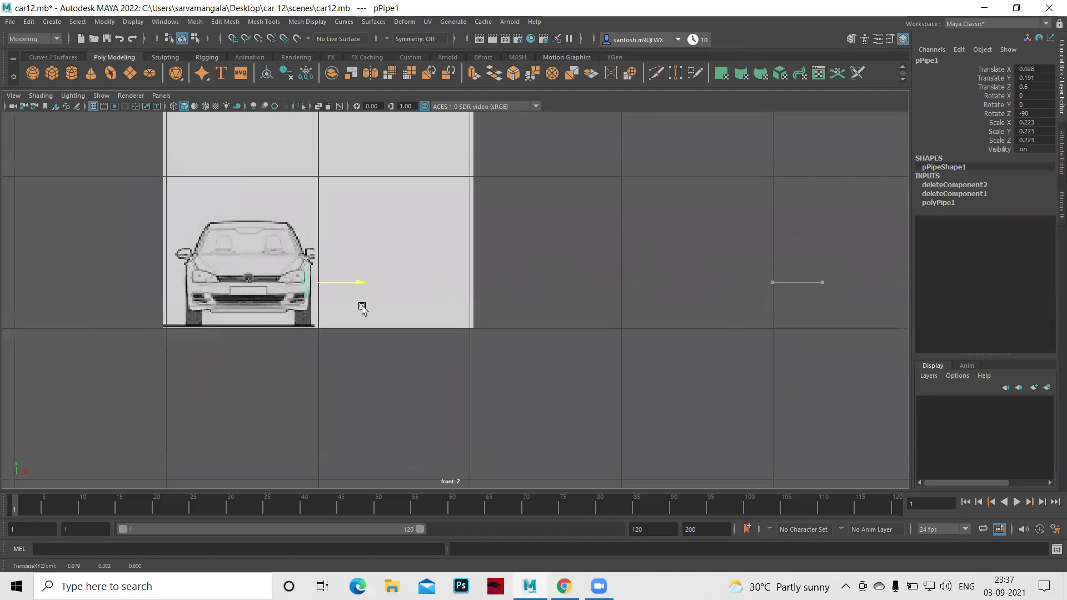
scroll(470, 356, up, 3)
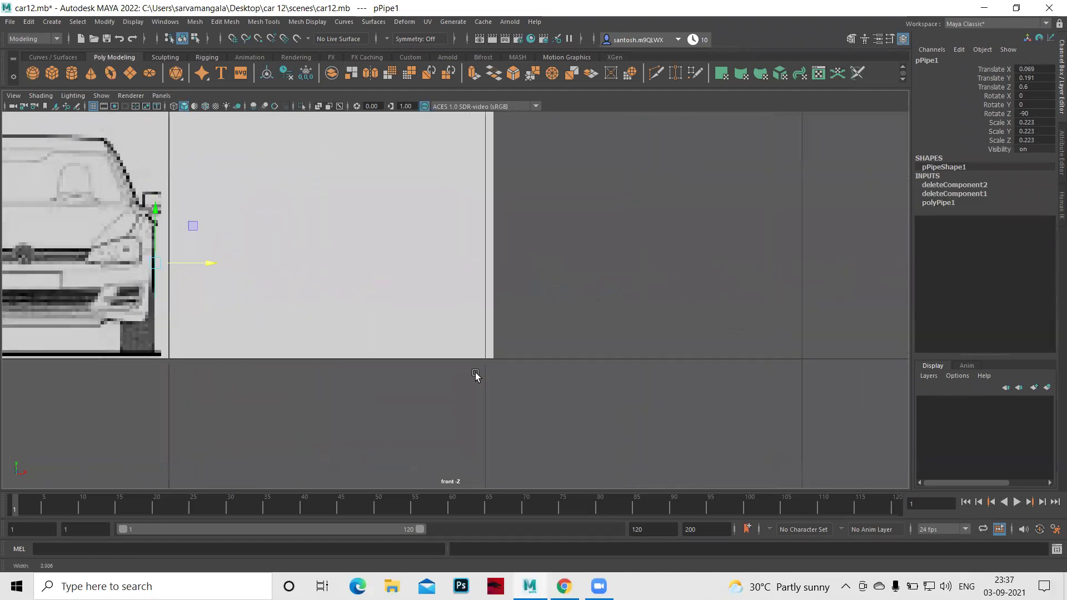
scroll(333, 311, up, 2)
scroll(547, 362, down, 3)
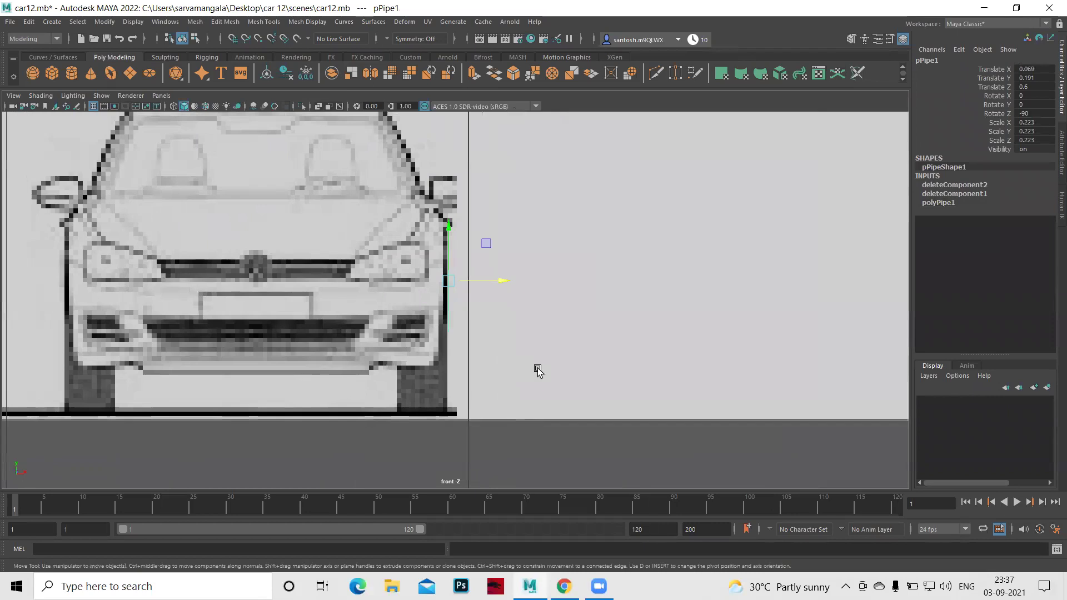
scroll(513, 279, up, 3)
mouse_move(493, 270)
mouse_down()
mouse_move(576, 267)
mouse_move(488, 273)
mouse_up()
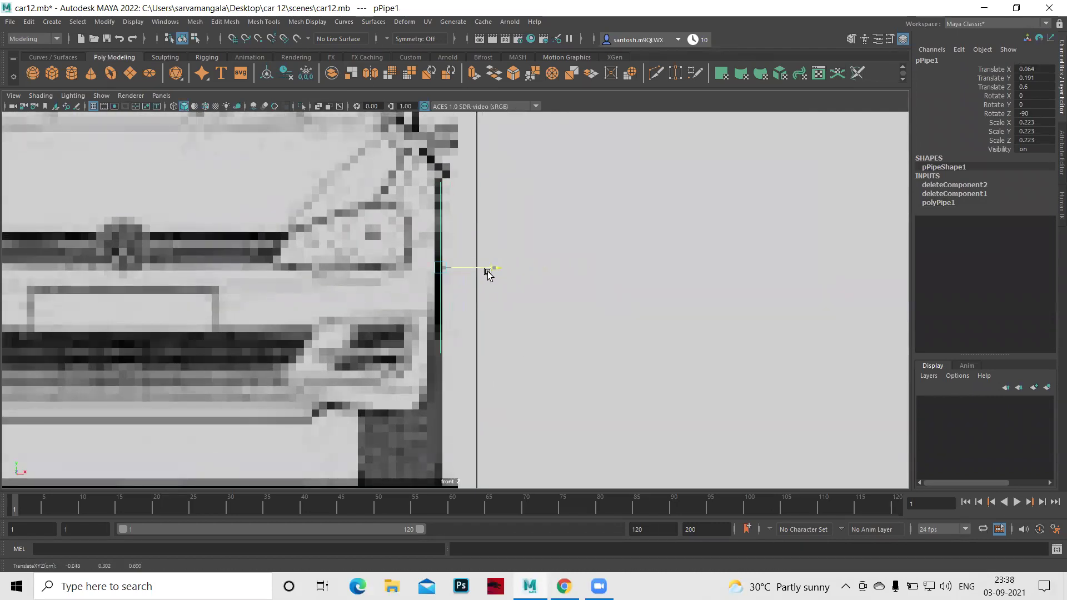
key(space)
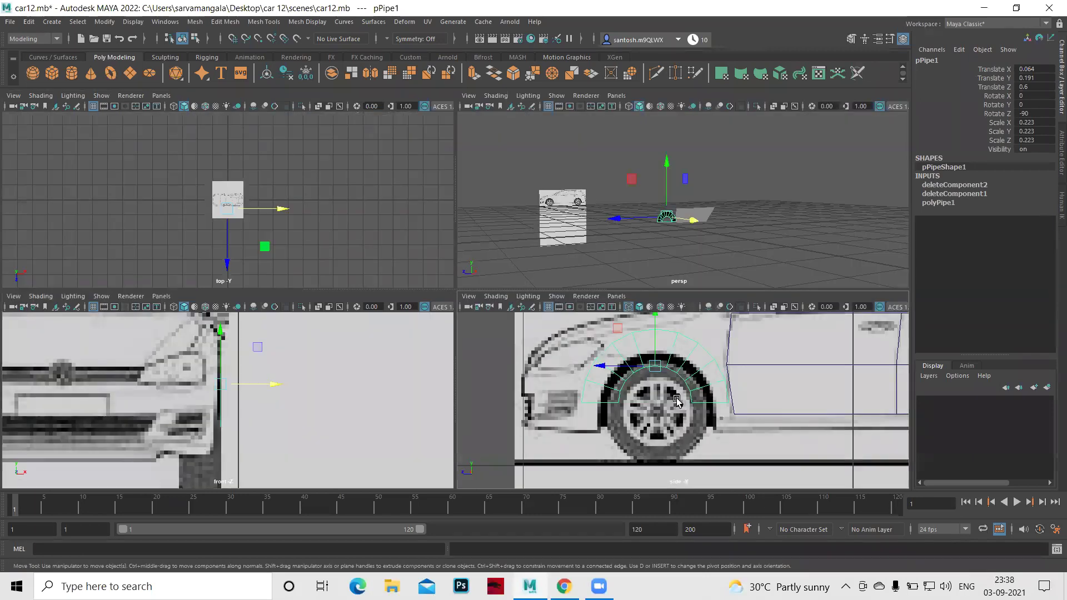
Tumble and dolly the perspective view in close on the half-pipe arch beside the car.
key(space)
key(space)
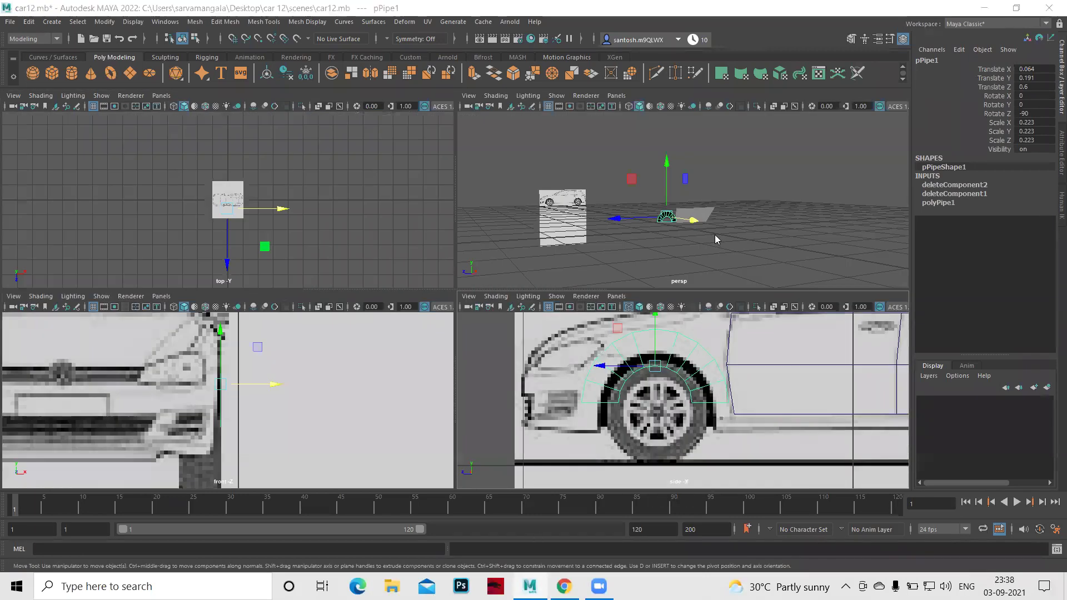
key(space)
mouse_move(560, 384)
alt+mouse_down()
mouse_move(467, 379)
mouse_move(735, 394)
mouse_move(539, 390)
mouse_move(552, 388)
alt+mouse_up()
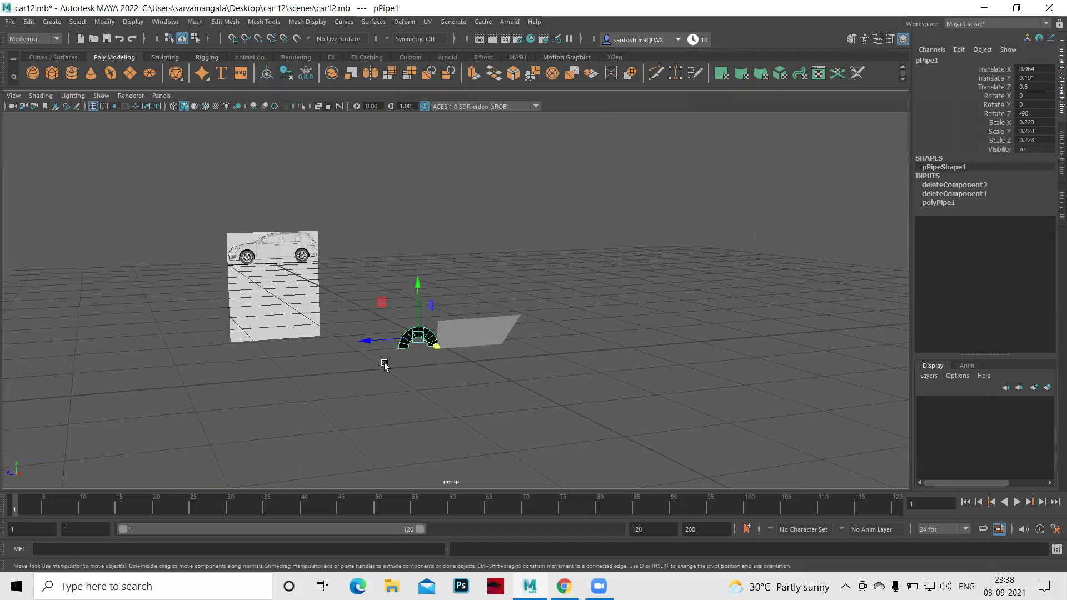
alt+right_drag(424, 369, 587, 411)
alt+middle_drag(588, 411, 617, 360)
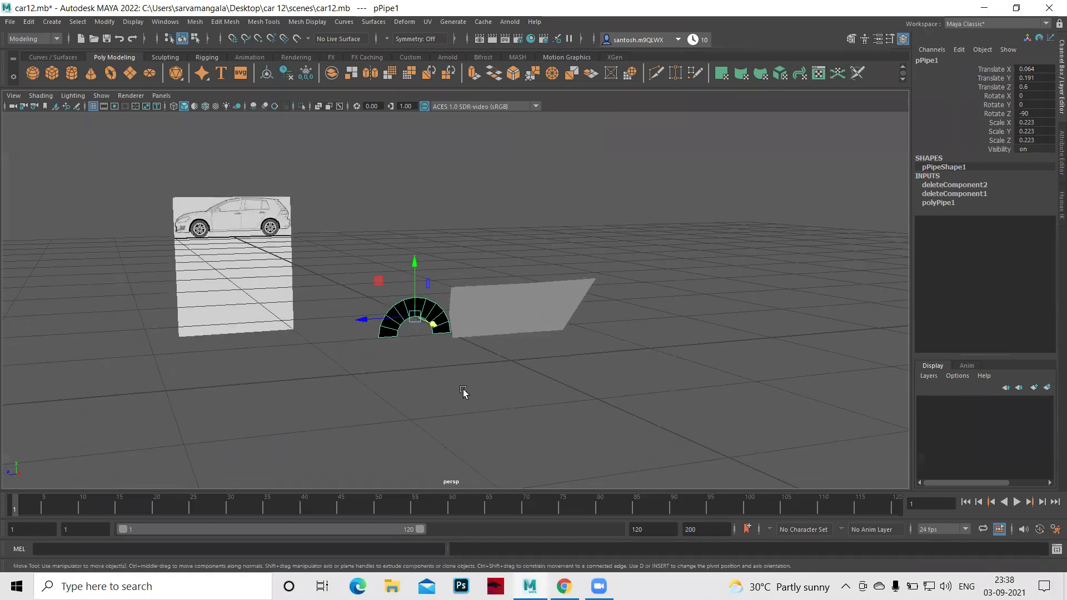
mouse_move(456, 390)
alt+right_down()
mouse_move(656, 445)
mouse_move(455, 405)
mouse_move(567, 422)
mouse_move(457, 347)
alt+right_up()
scroll(435, 335, up, 1)
scroll(434, 335, up, 2)
scroll(434, 335, up, 2)
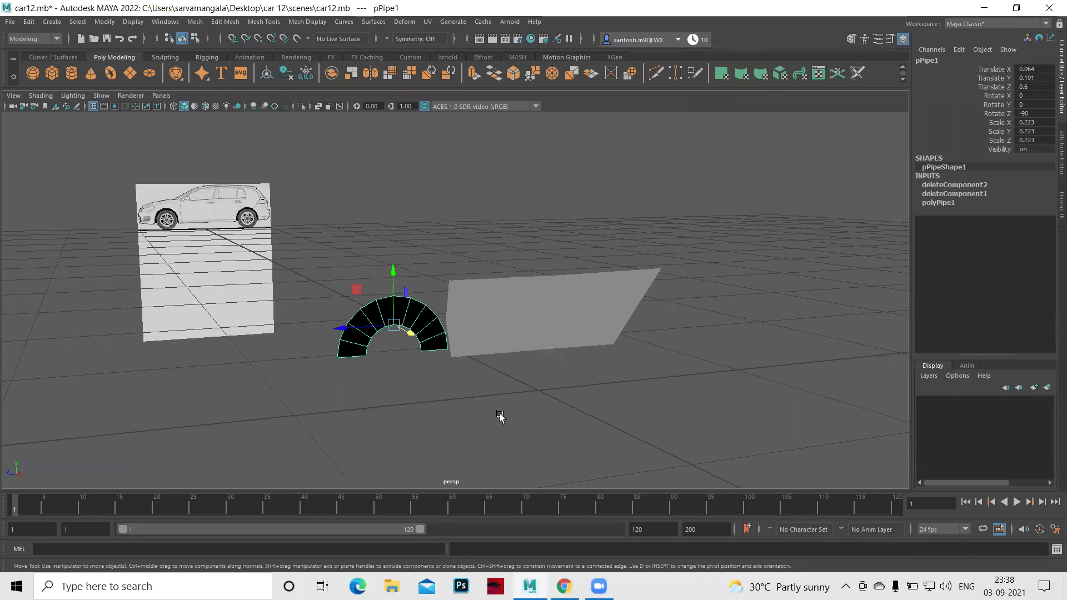
Maximize the side view and zoom in on the front wheel-arch pipe.
scroll(500, 333, down, 2)
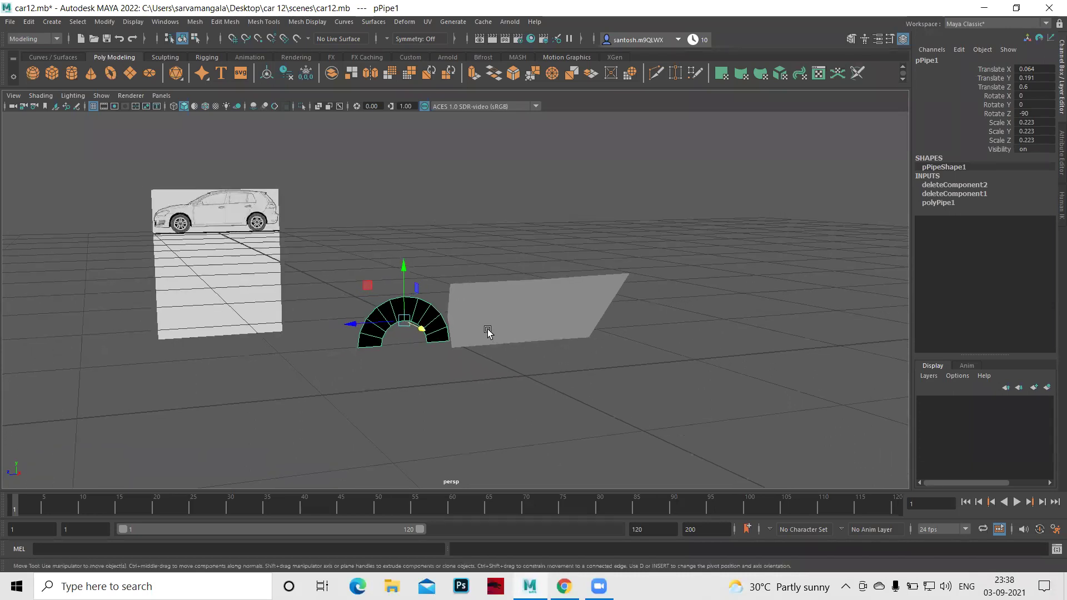
key(space)
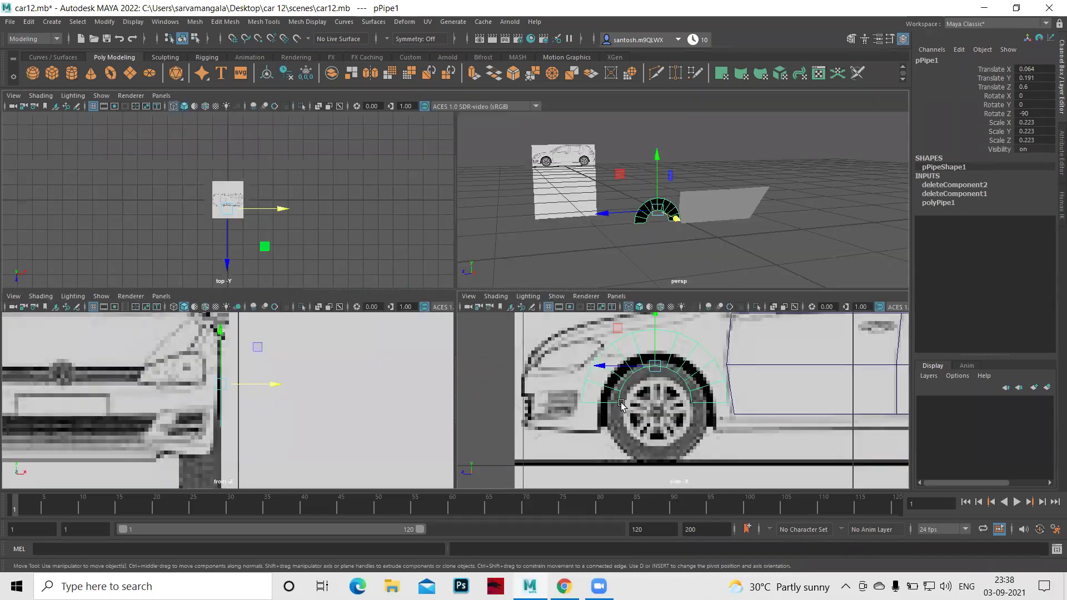
key(space)
scroll(445, 306, down, 2)
scroll(342, 296, up, 2)
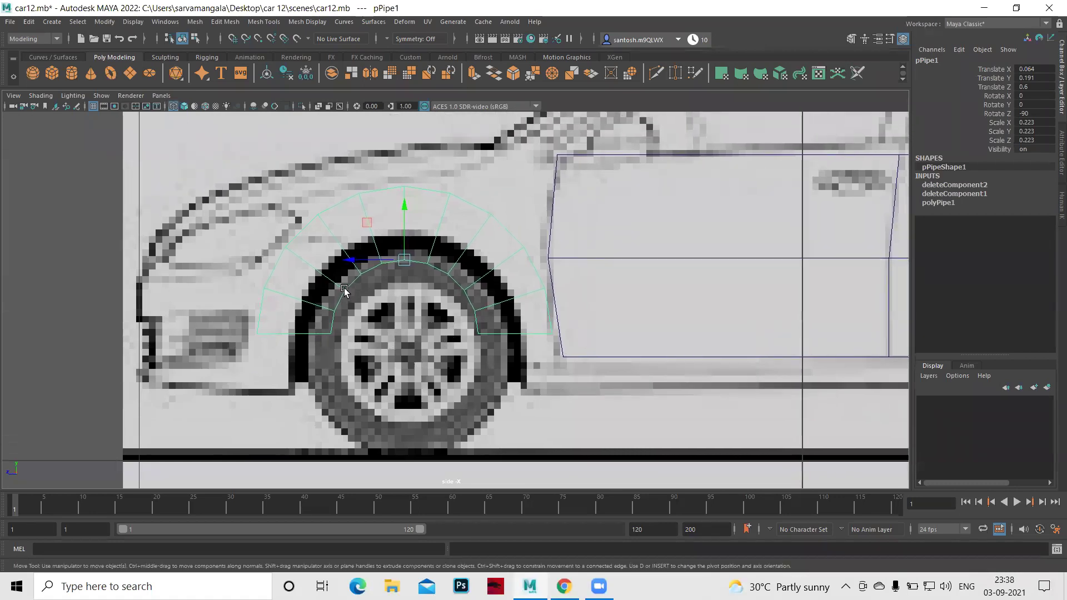
In vertex mode, move the pipe's left-side inner vertices onto the arch outline up to the top.
right_click(345, 283)
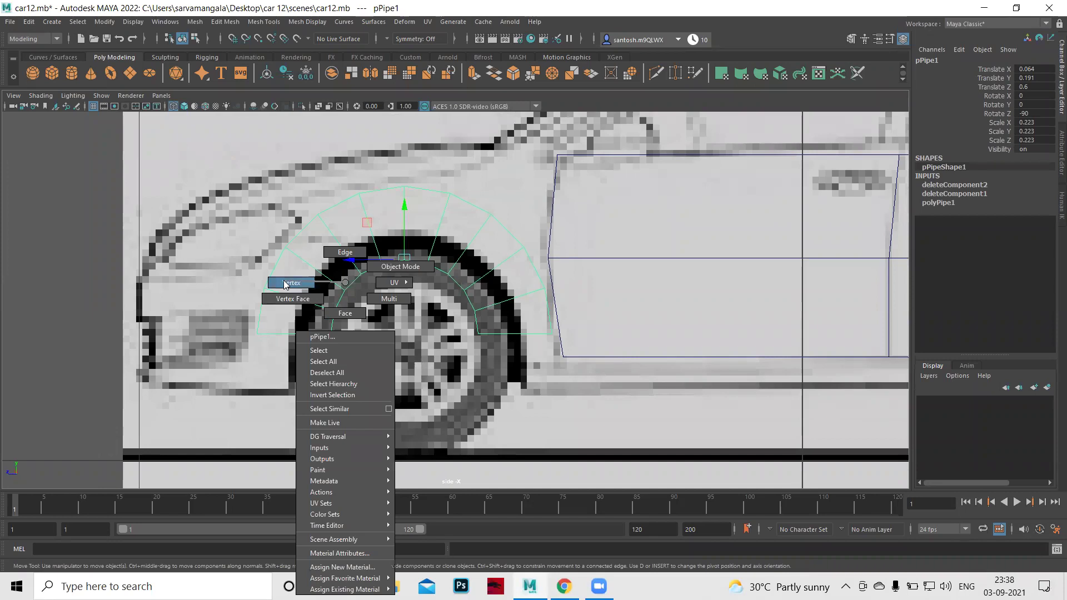
click(285, 284)
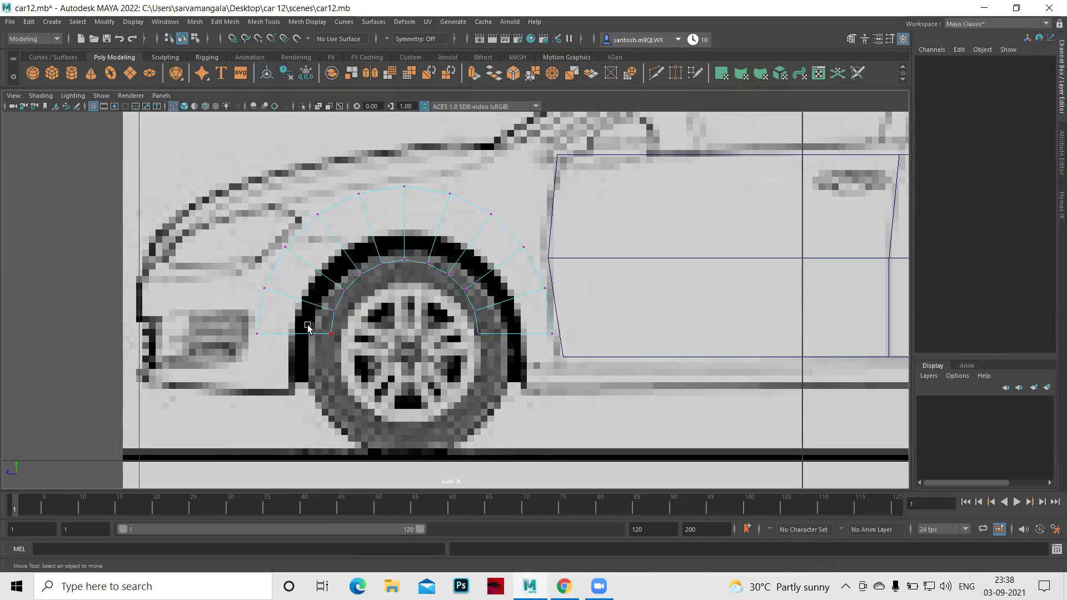
drag(309, 327, 356, 354)
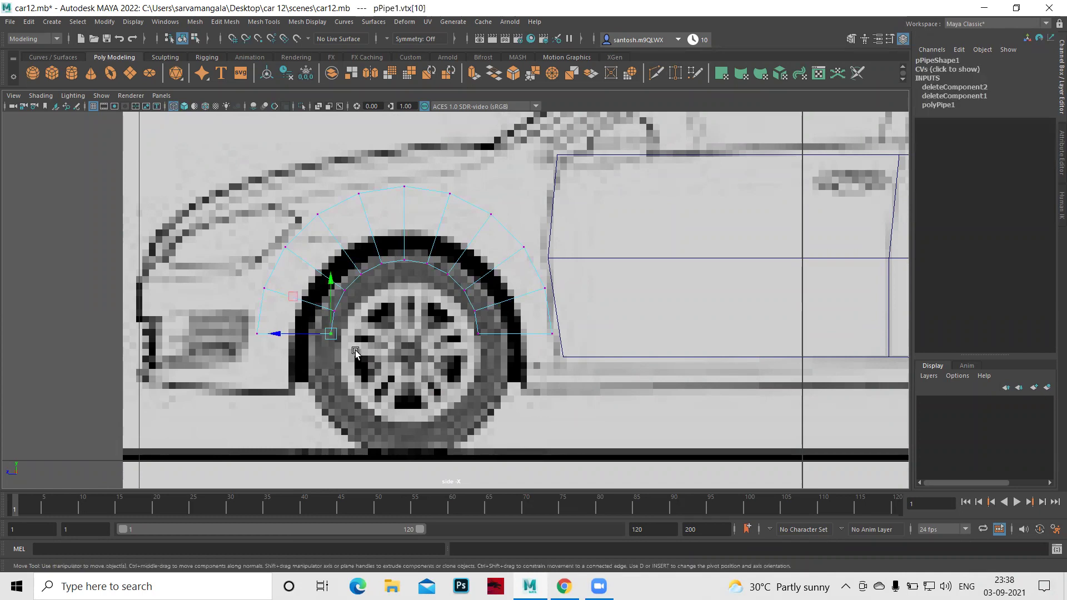
drag(275, 333, 236, 337)
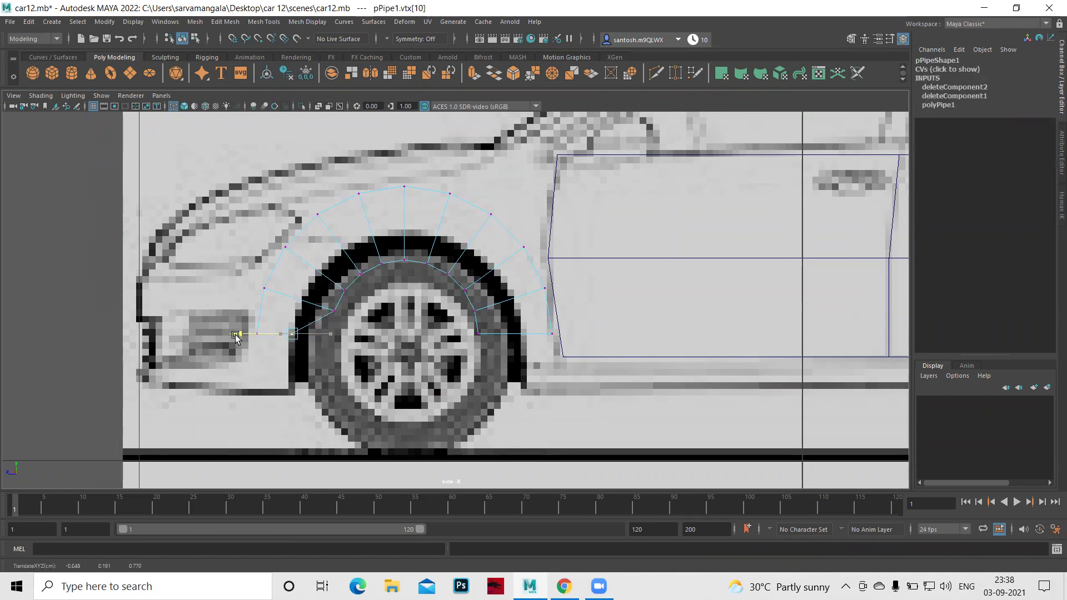
click(333, 312)
drag(333, 313, 303, 297)
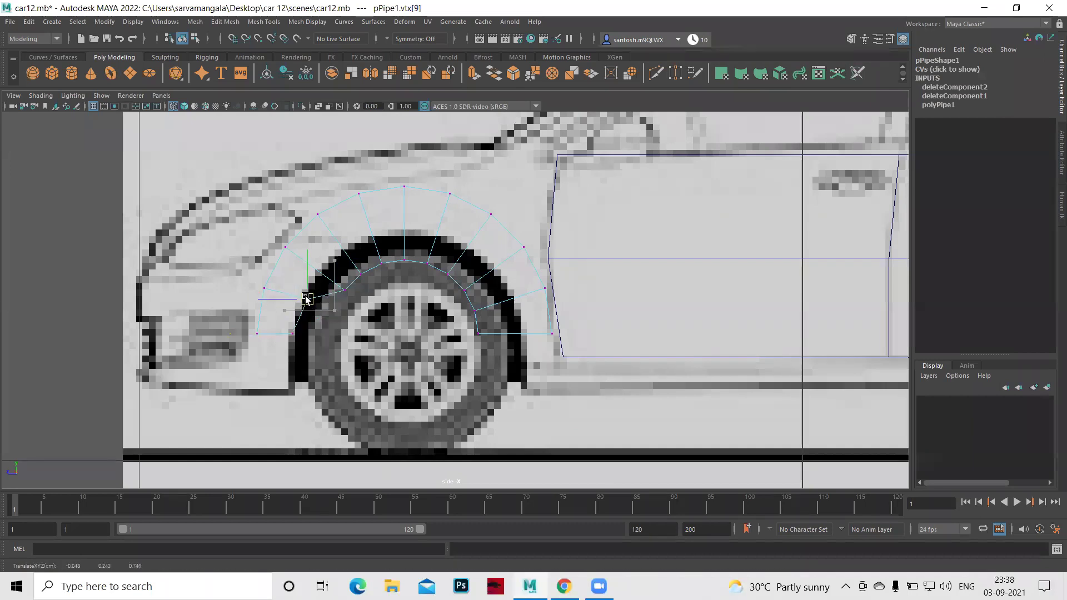
click(344, 289)
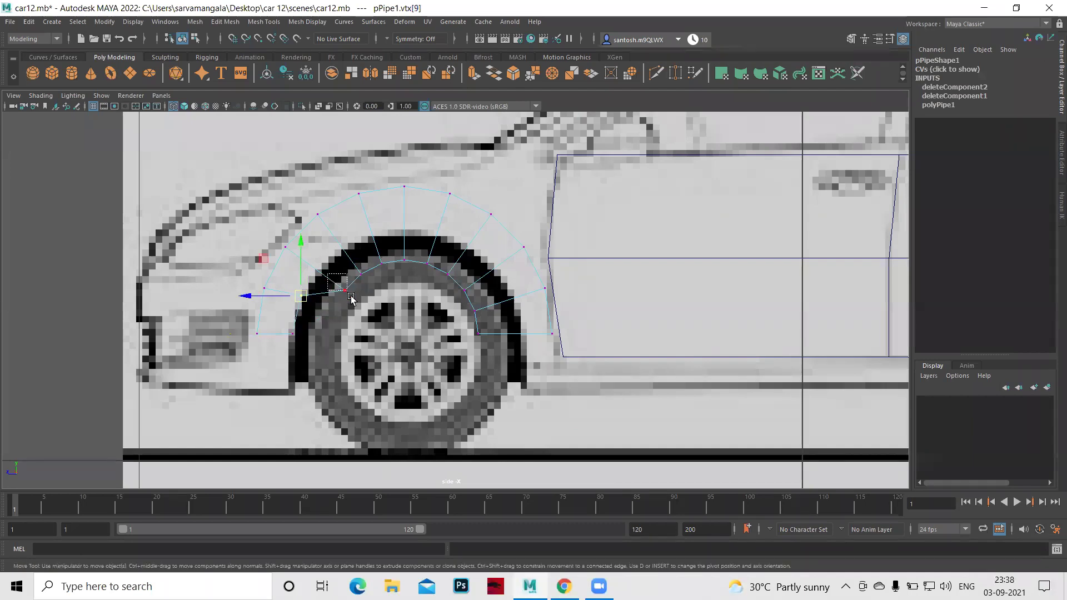
drag(343, 290, 322, 268)
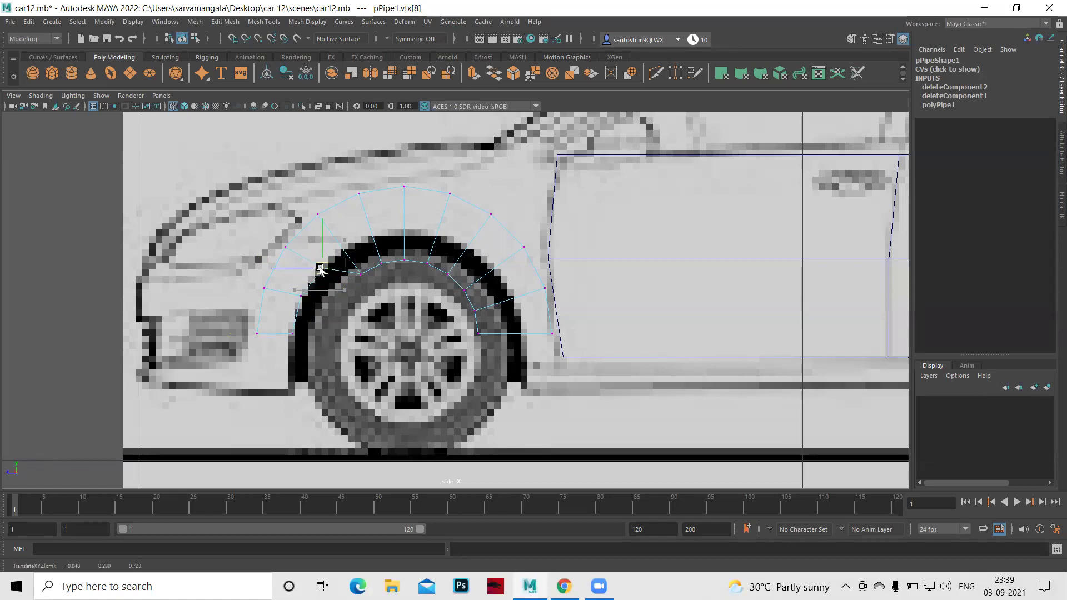
click(361, 274)
mouse_move(361, 274)
mouse_down()
mouse_move(349, 249)
mouse_move(379, 236)
mouse_move(410, 272)
mouse_move(424, 243)
mouse_move(439, 279)
mouse_move(451, 240)
mouse_move(410, 236)
mouse_up()
click(381, 263)
Move the pipe's right-side inner vertices outward onto the black arch outline.
click(448, 274)
drag(449, 273, 485, 260)
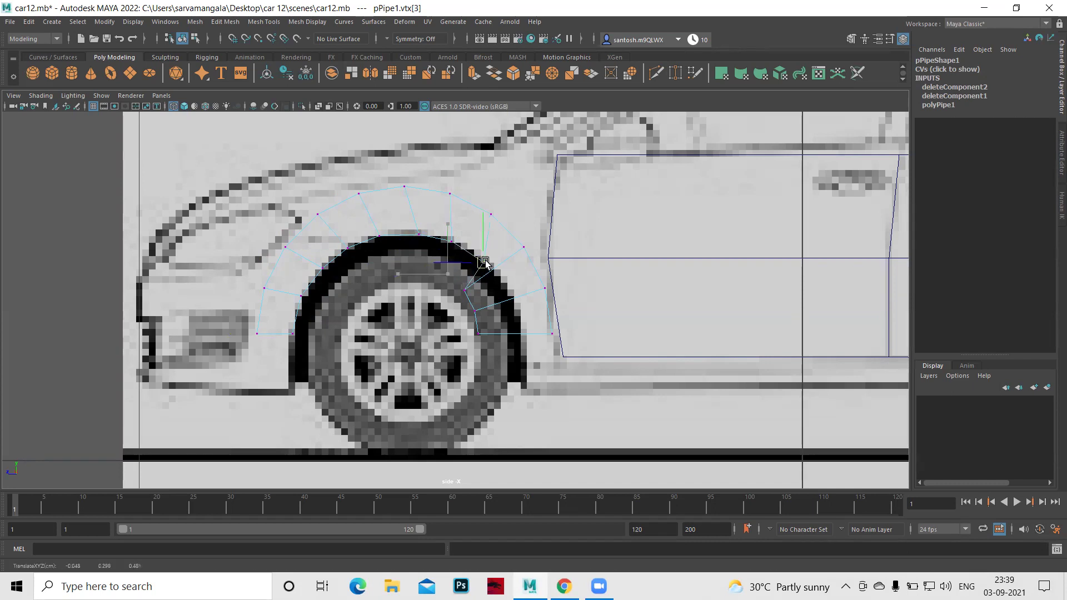
drag(433, 285, 505, 281)
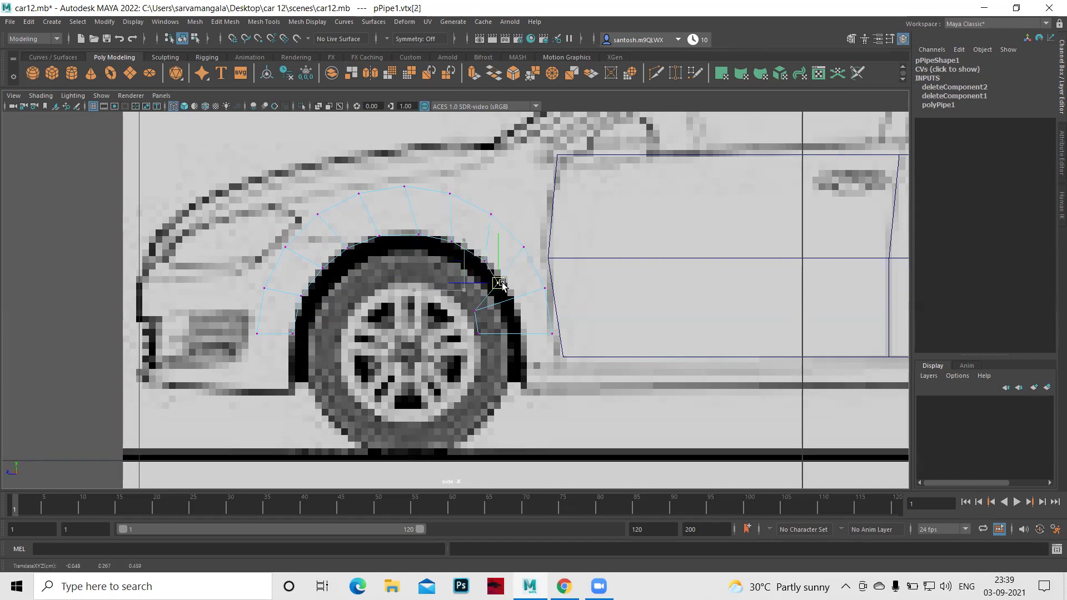
click(475, 310)
drag(475, 310, 519, 305)
click(478, 333)
drag(478, 333, 522, 335)
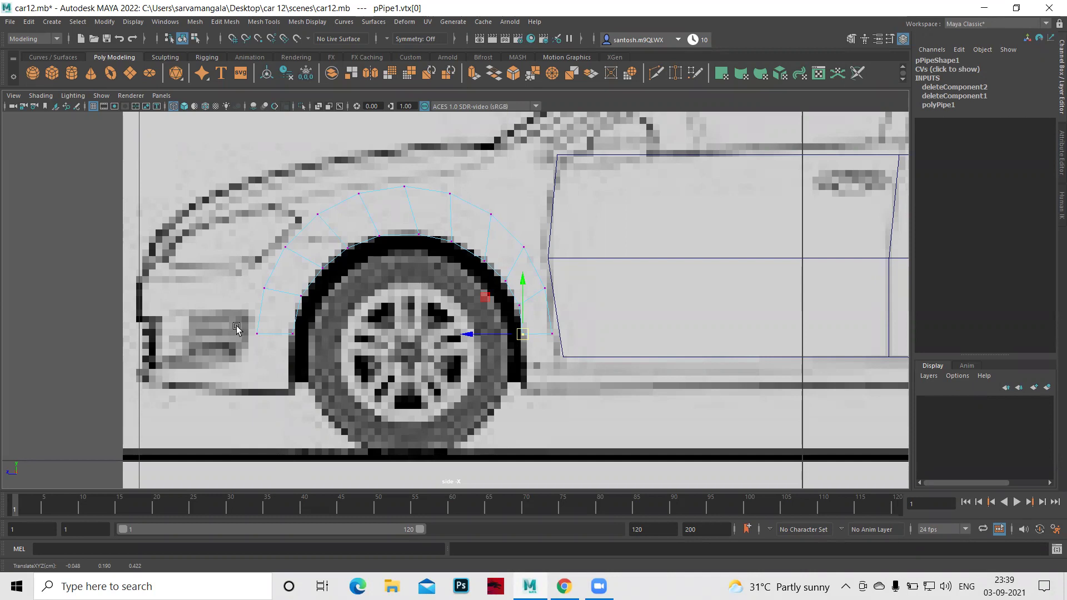
Lower the arch's left and right end vertices down to the sill line.
click(292, 334)
drag(277, 280, 278, 338)
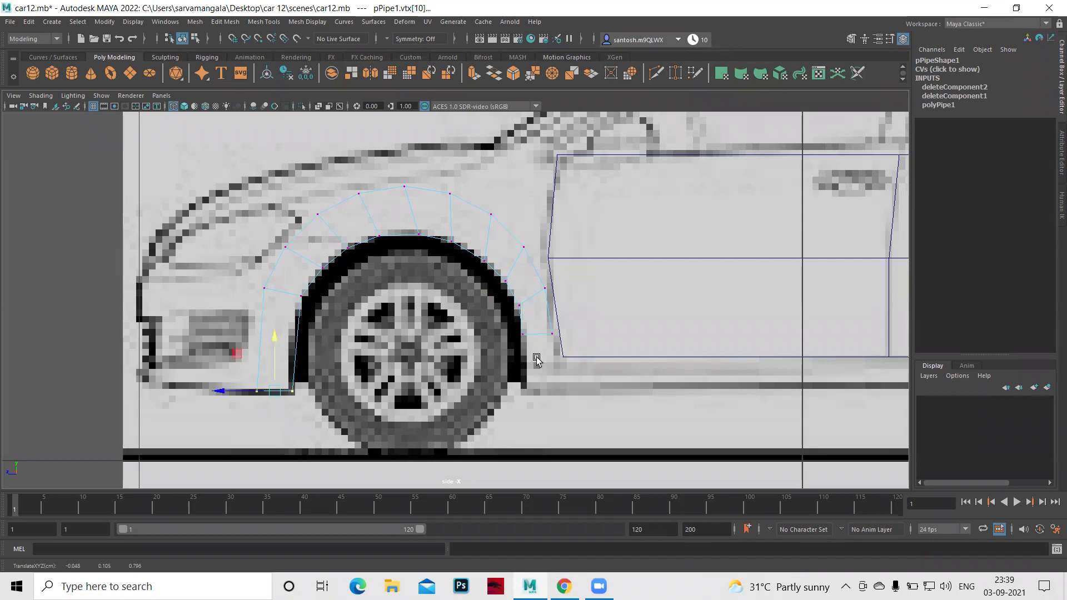
click(539, 284)
drag(533, 281, 541, 329)
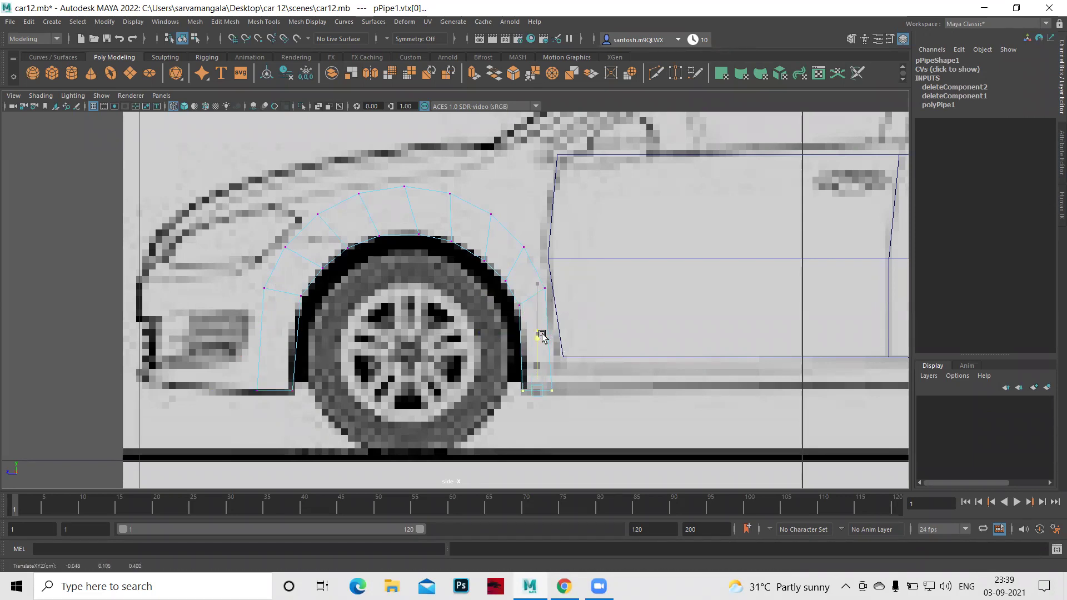
drag(542, 337, 542, 389)
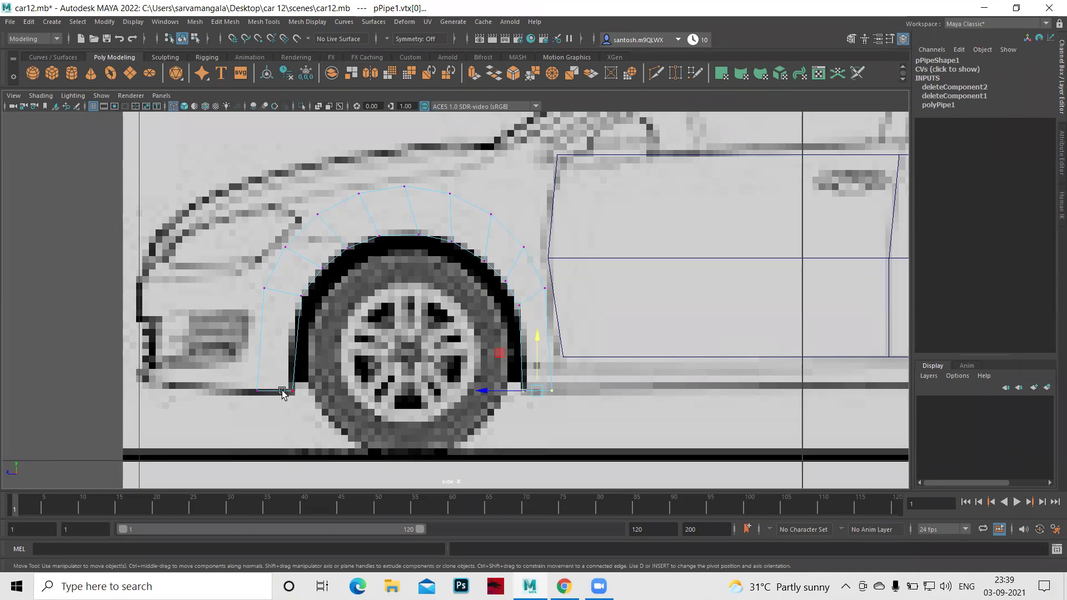
Scale the bottom end vertices flat to one level, then fine-tune their height.
mouse_move(290, 417)
mouse_down()
mouse_move(312, 420)
mouse_move(273, 433)
mouse_up()
key(r)
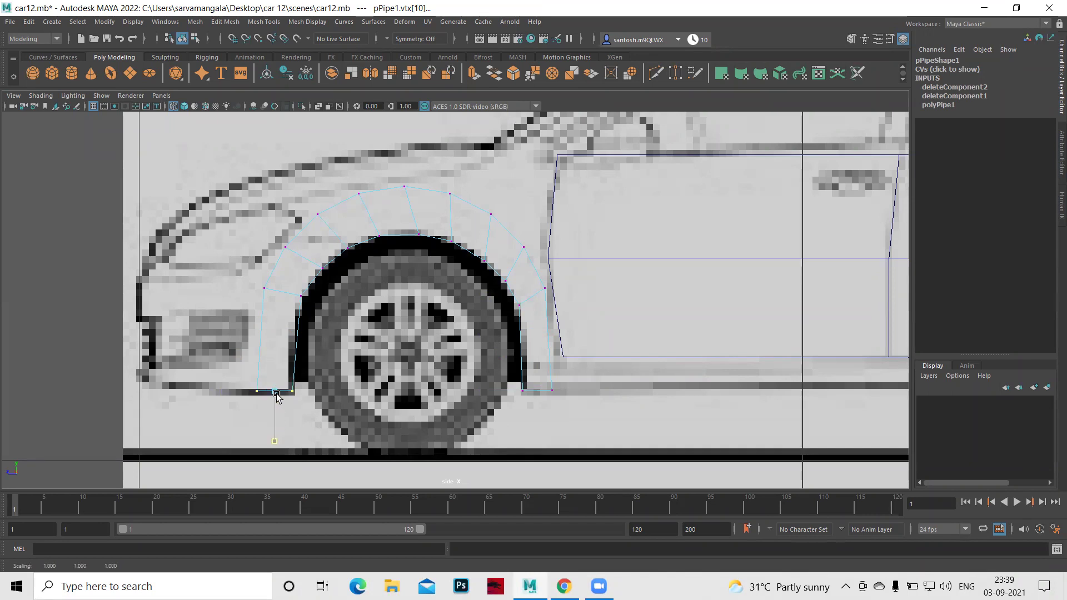
click(537, 391)
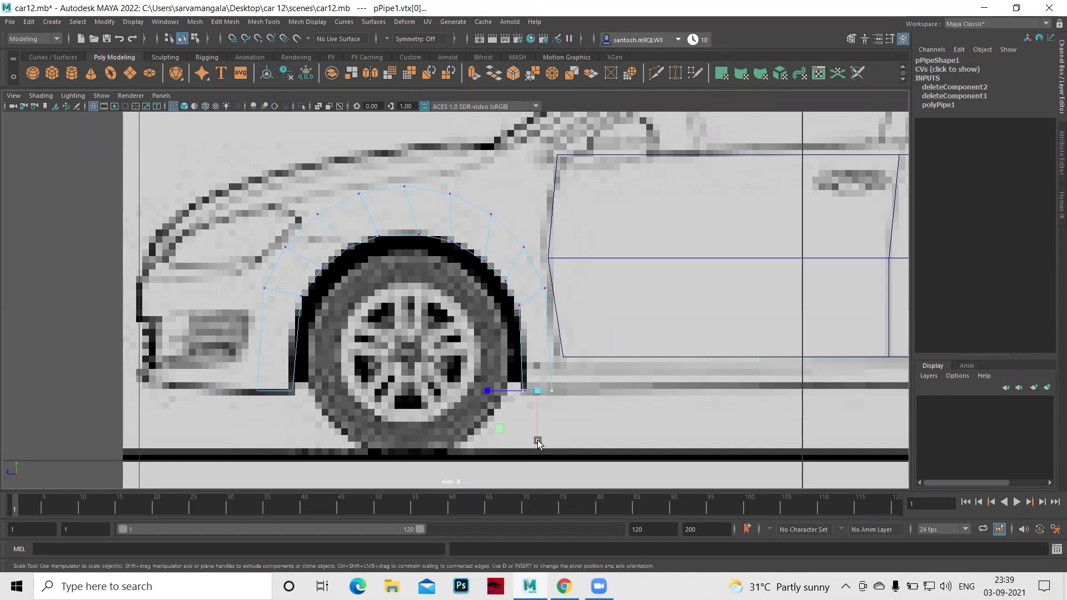
drag(537, 442, 544, 393)
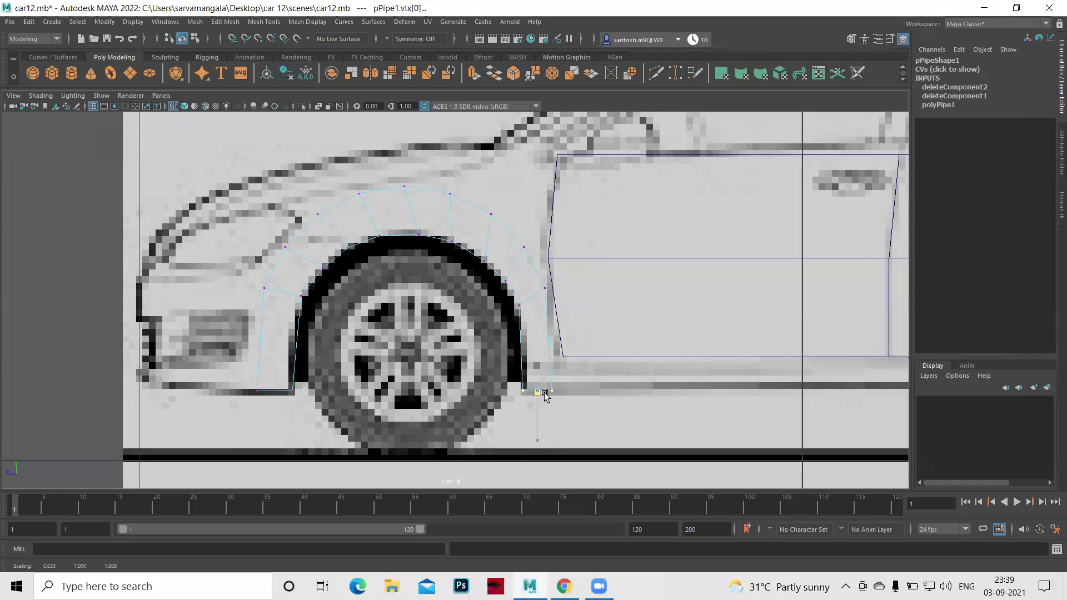
scroll(591, 350, down, 3)
scroll(565, 384, up, 4)
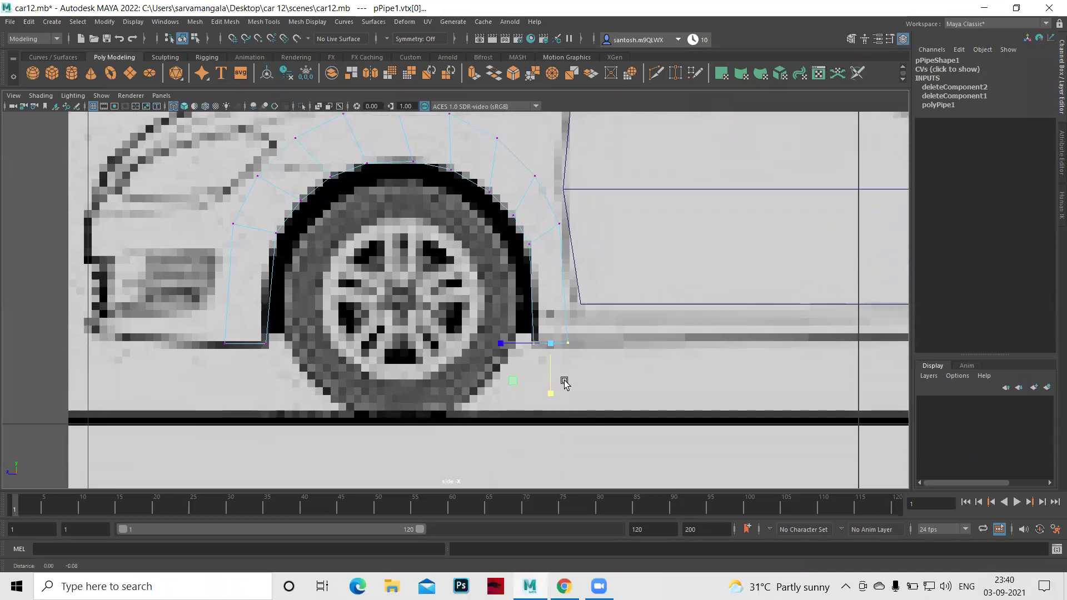
scroll(565, 383, down, 3)
scroll(582, 338, up, 4)
key(w)
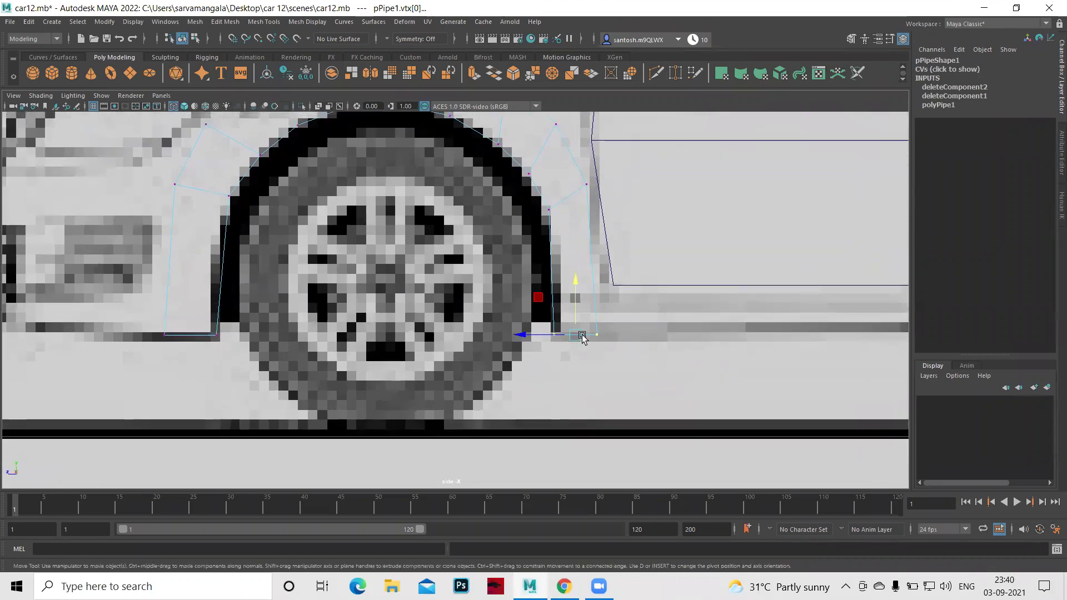
drag(575, 282, 575, 285)
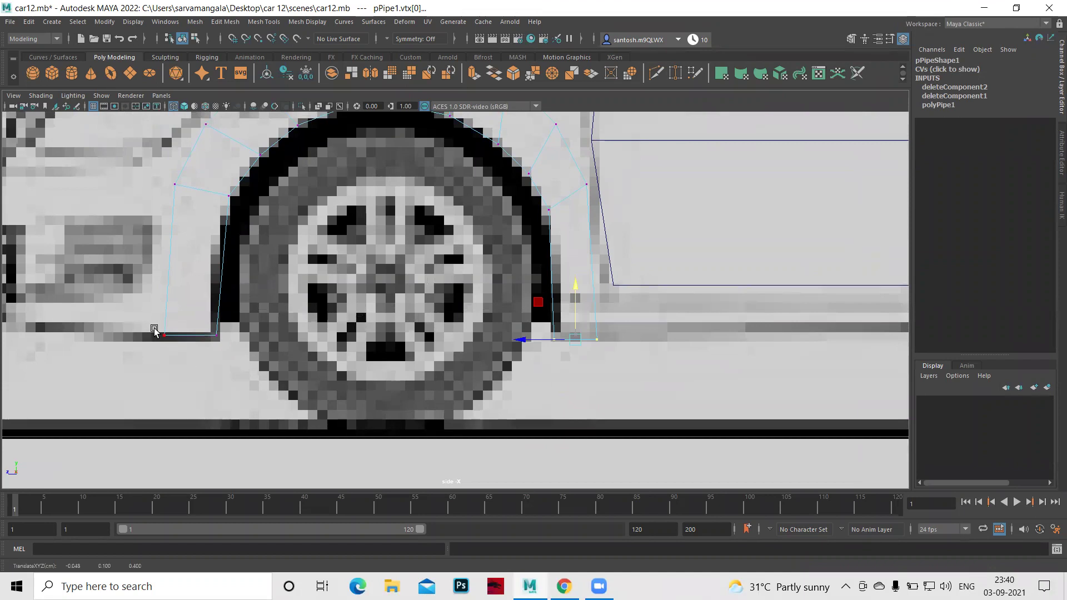
drag(151, 327, 229, 347)
drag(190, 282, 190, 279)
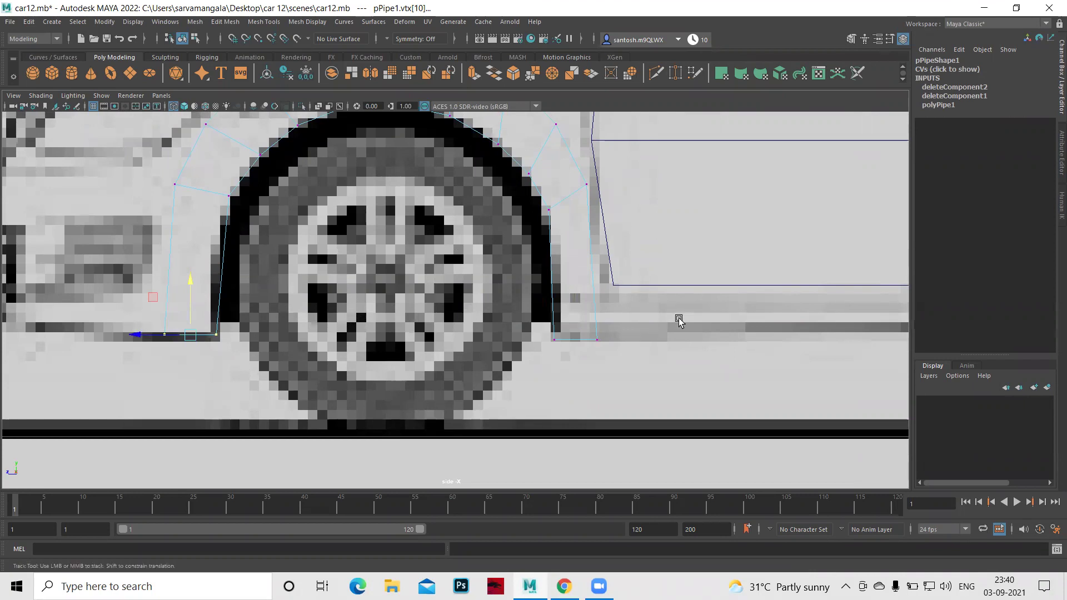
Move the arch's right-side outer and inner vertices down to meet the side plane's front edge.
alt+middle_drag(679, 312, 673, 342)
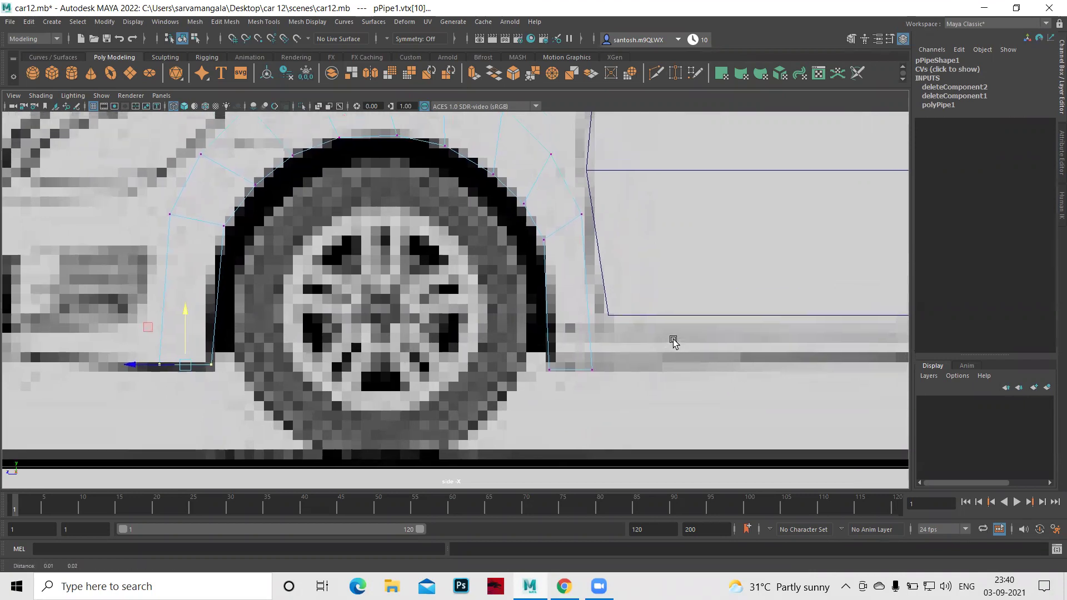
click(585, 216)
drag(585, 215, 590, 309)
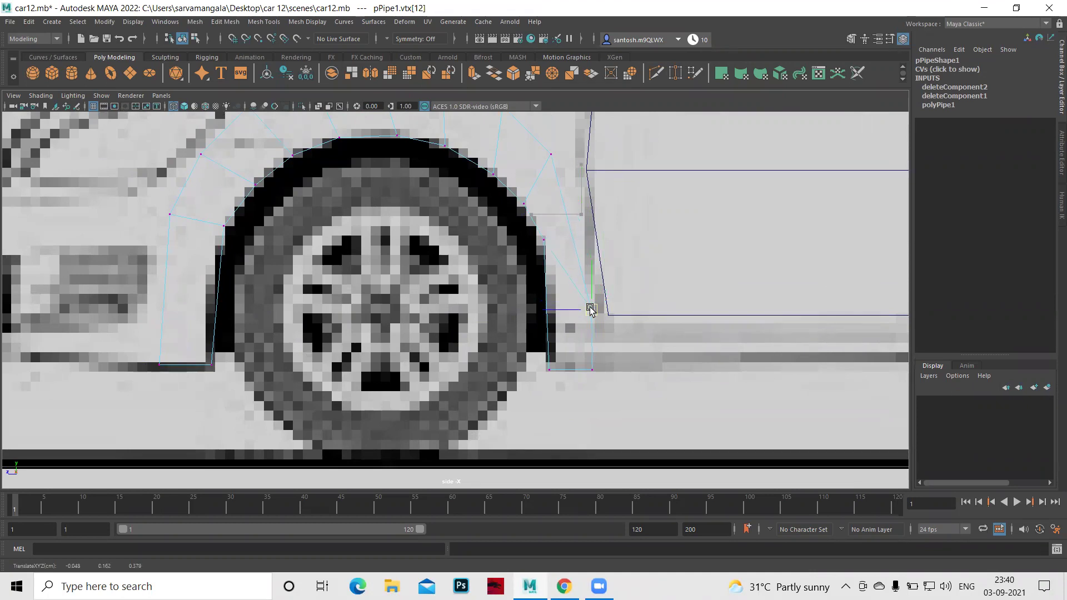
click(543, 241)
drag(543, 240, 552, 308)
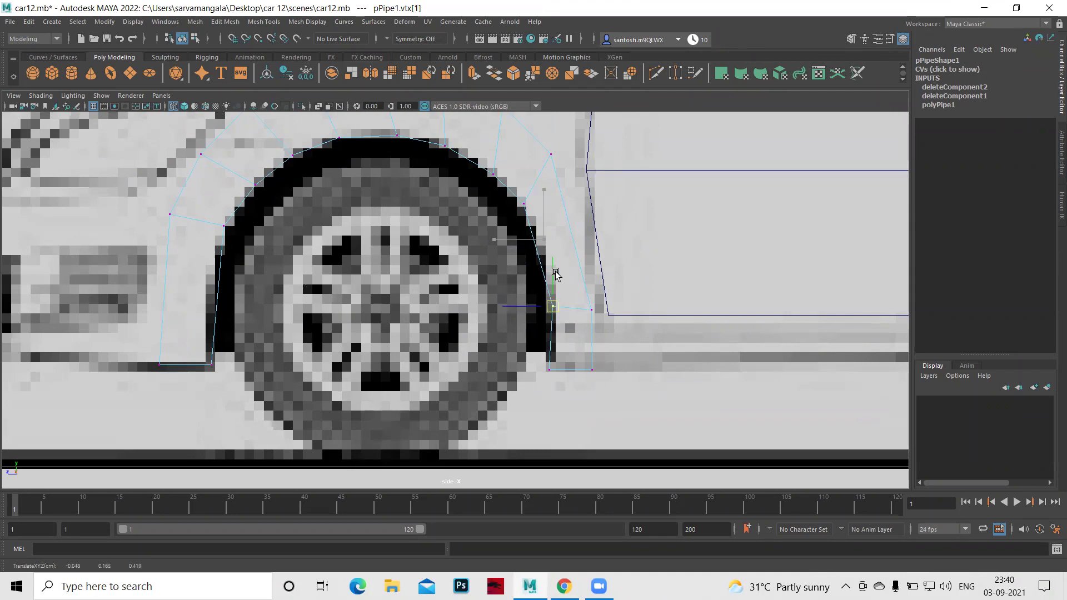
alt+middle_drag(624, 193, 630, 255)
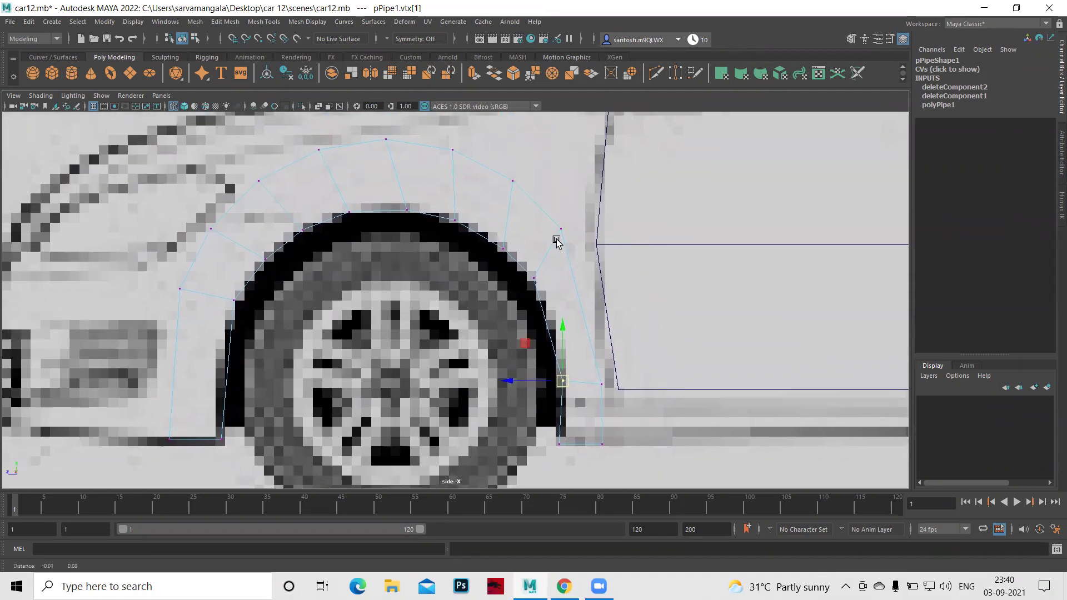
click(562, 233)
drag(569, 240, 590, 250)
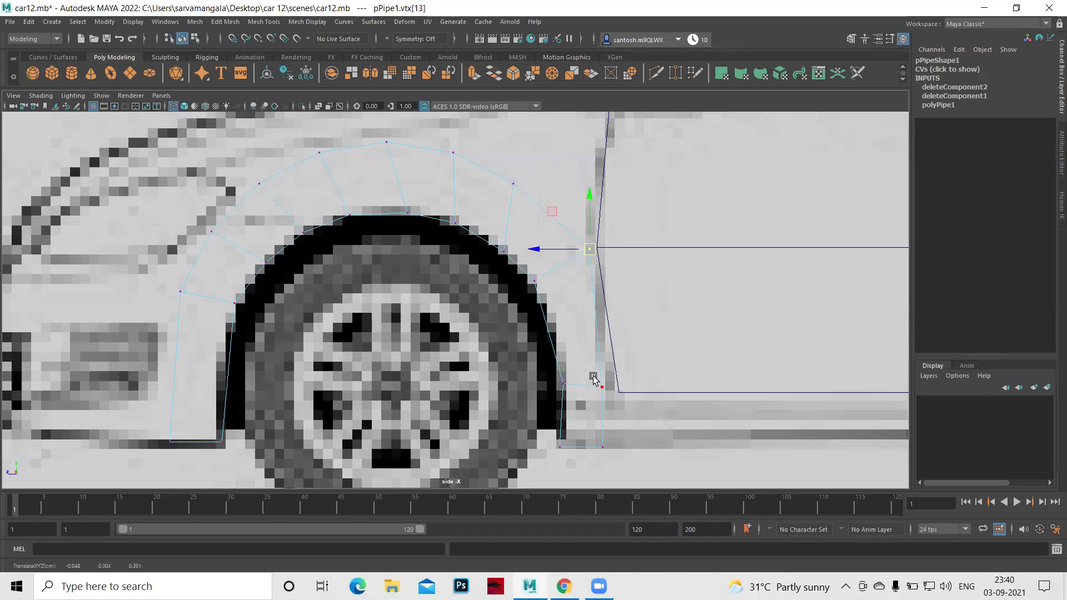
click(600, 386)
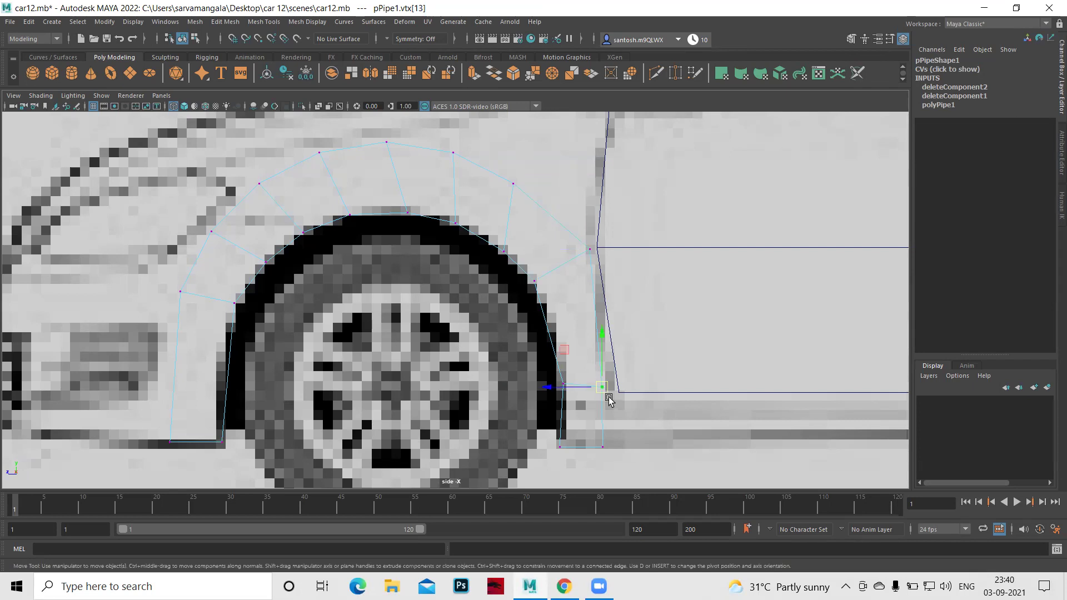
drag(604, 394, 606, 392)
drag(511, 274, 535, 290)
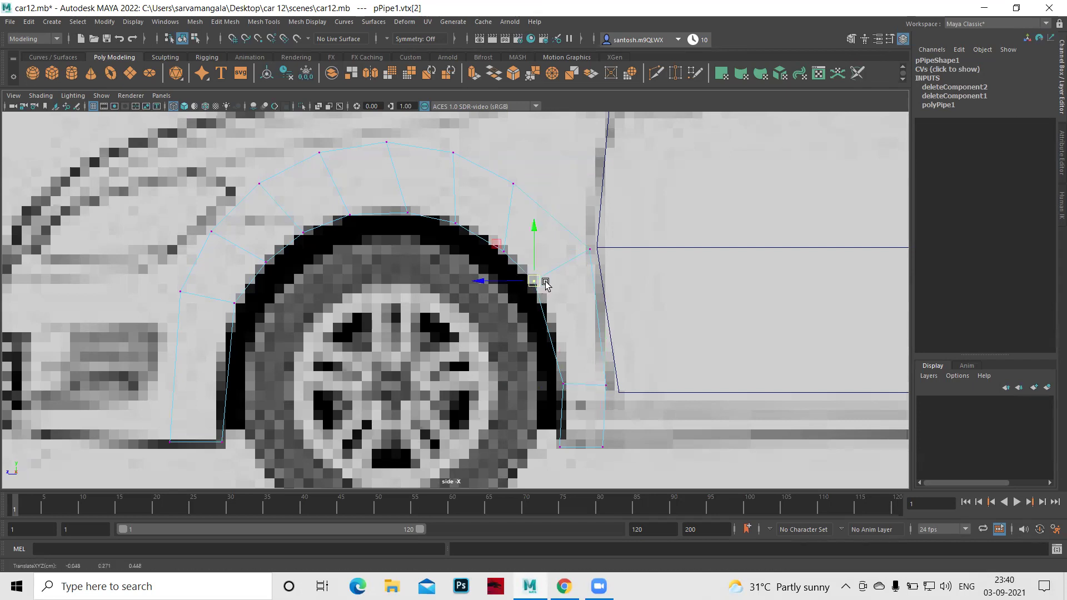
Move the pipe's upper outer vertex onto the side plane's top front corner.
alt+middle_drag(582, 271, 594, 354)
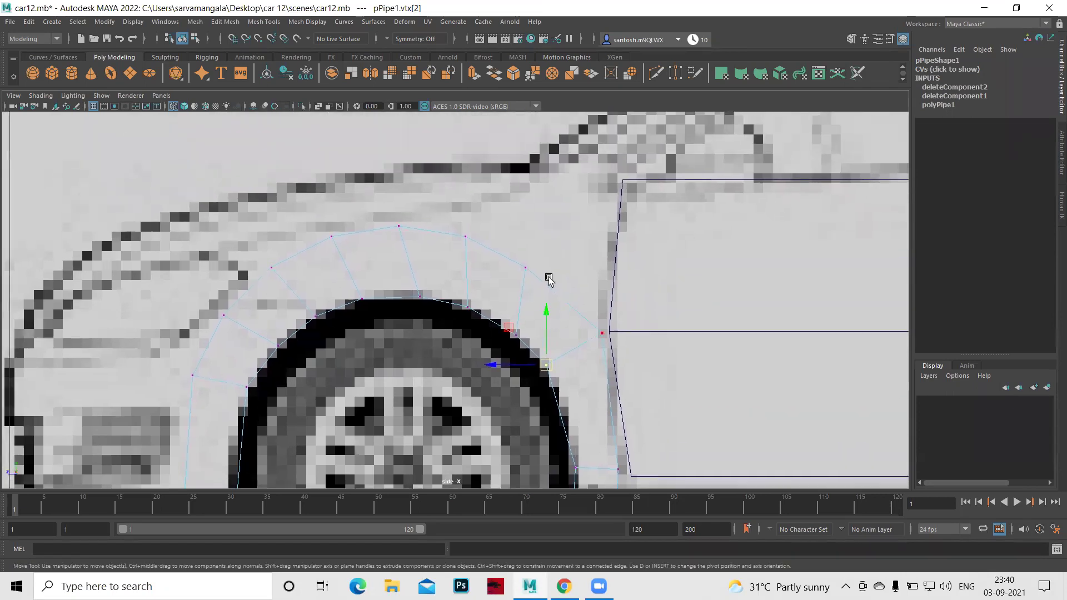
click(533, 268)
drag(532, 268, 554, 269)
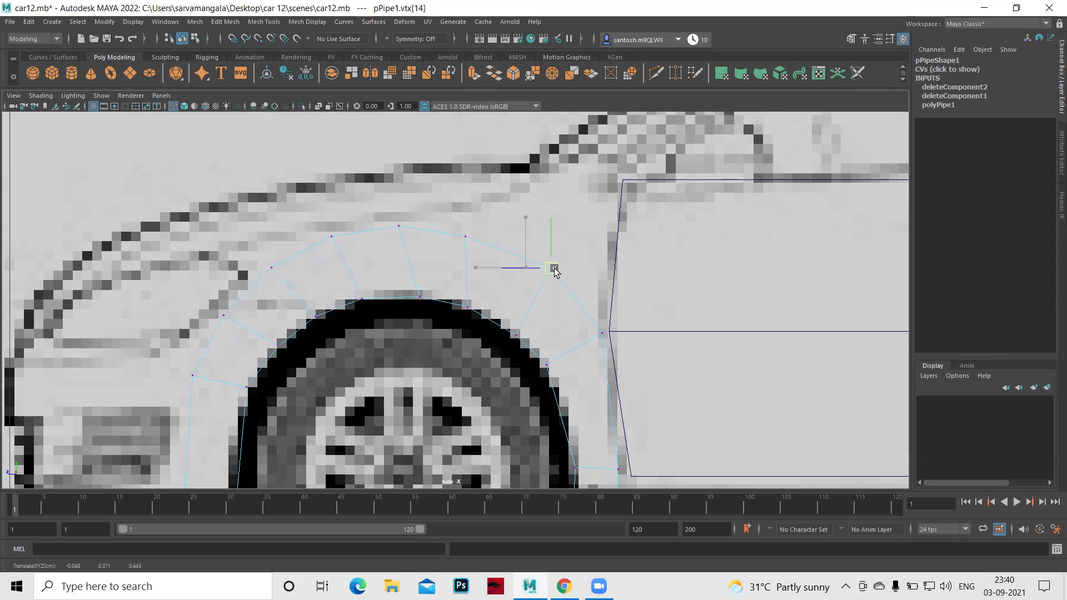
drag(554, 268, 611, 232)
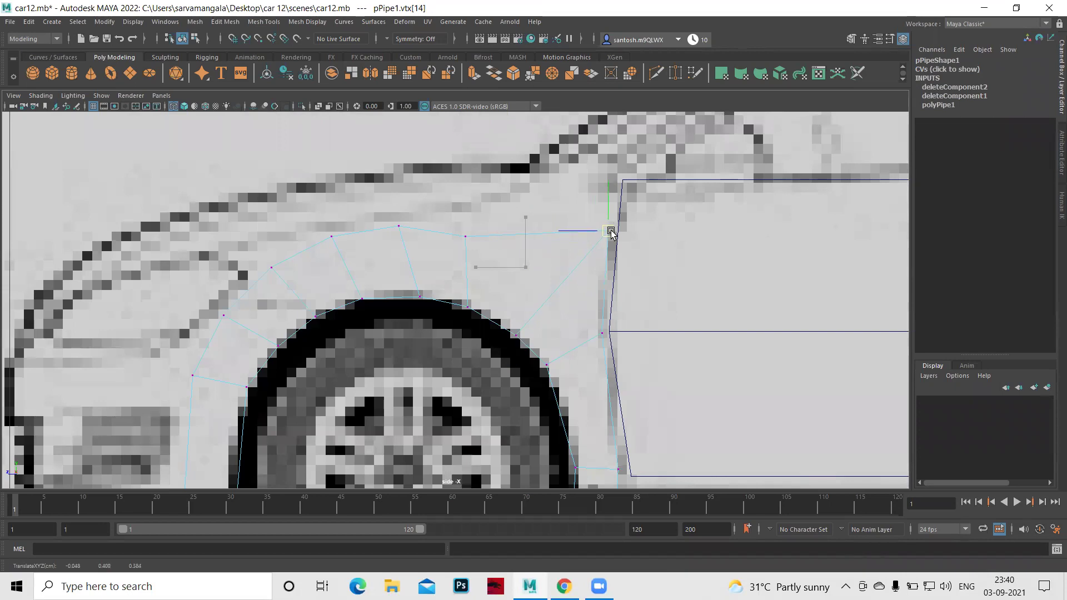
drag(611, 224, 619, 182)
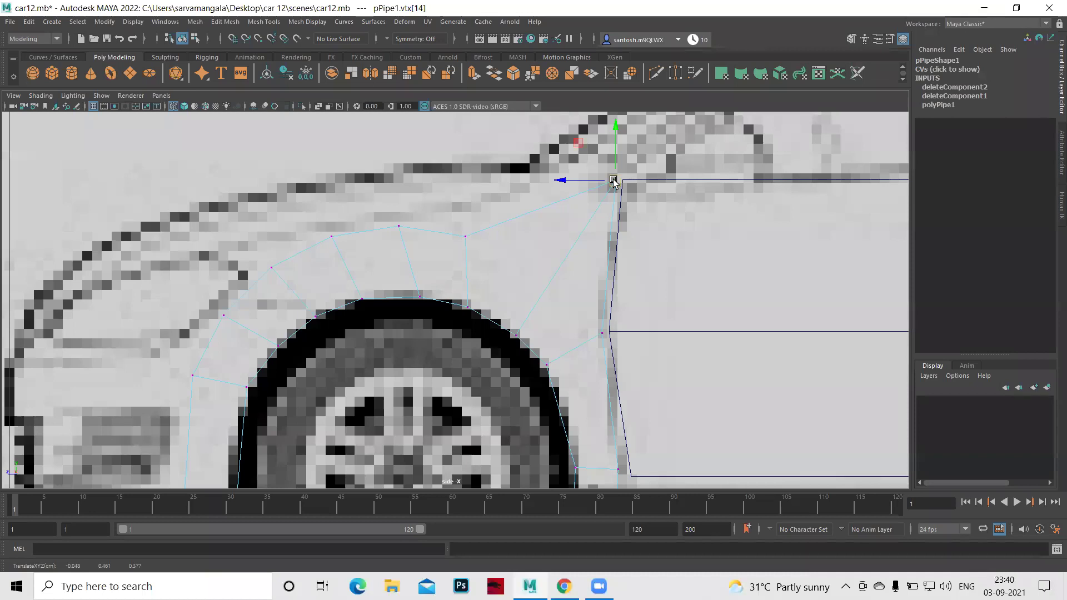
Lift the next outer arch vertices up to the fender line.
click(465, 236)
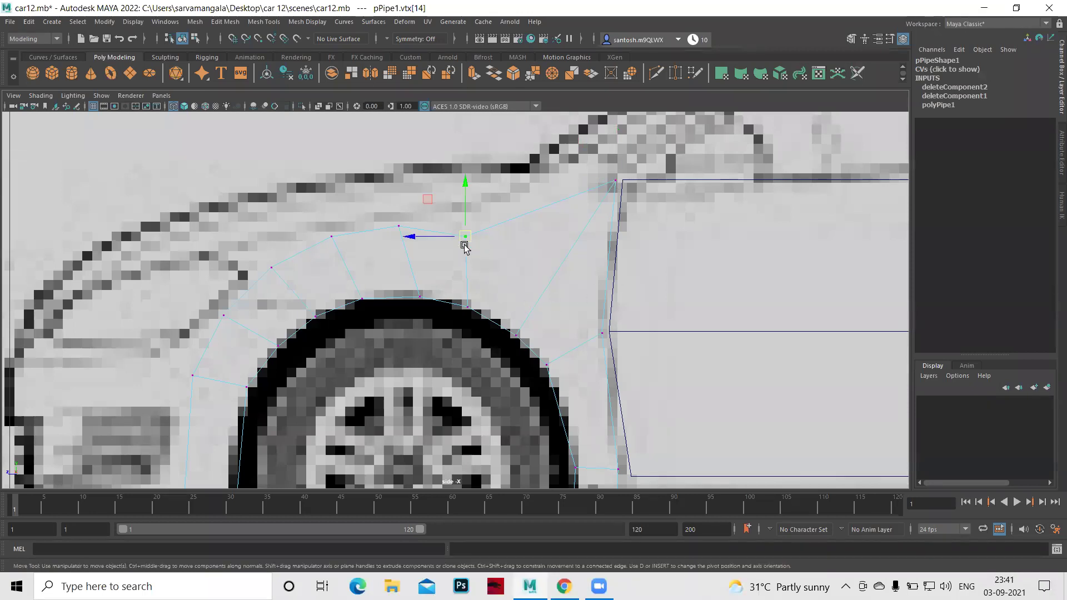
drag(465, 237, 464, 221)
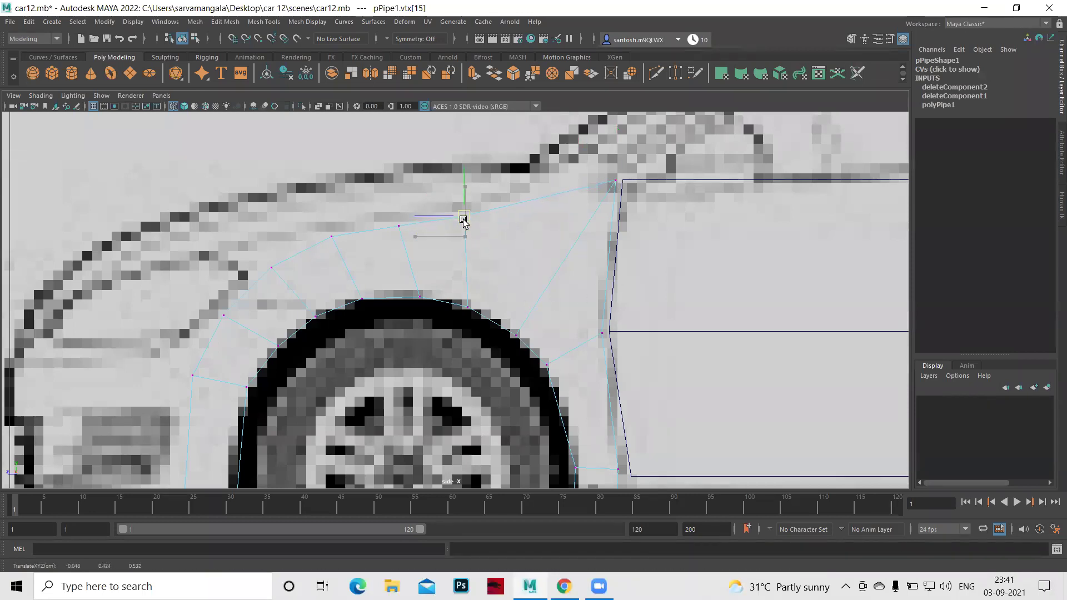
click(399, 225)
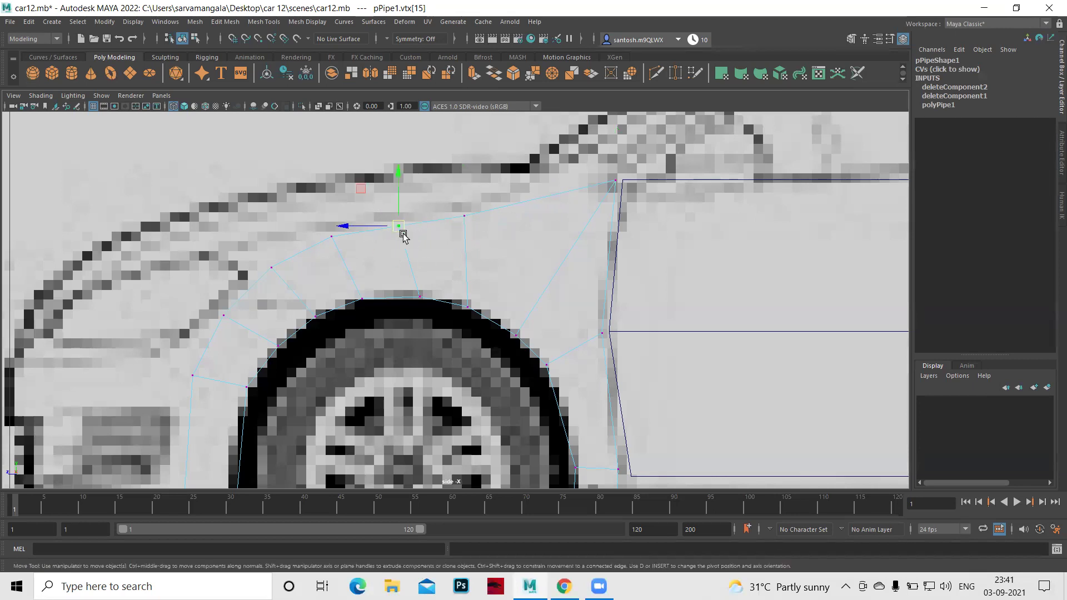
drag(396, 226, 396, 228)
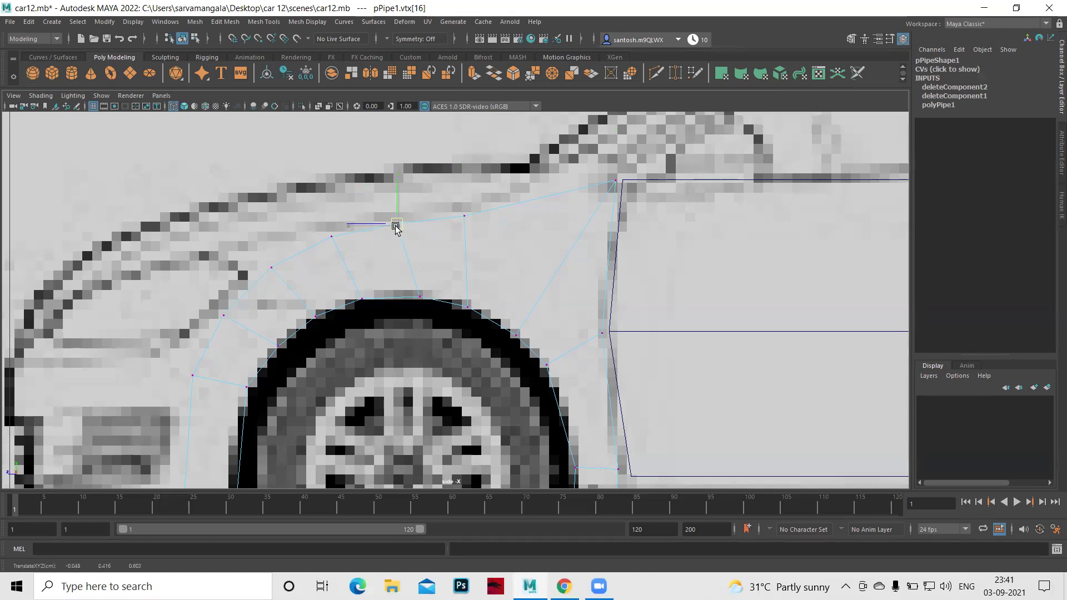
click(332, 239)
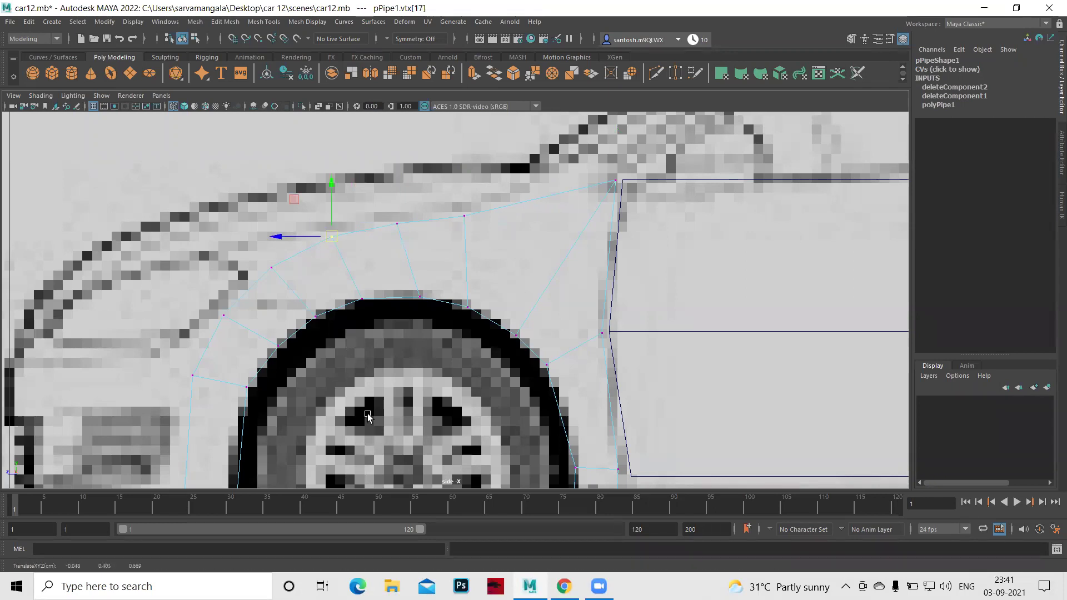
mouse_move(369, 412)
alt+middle_down()
mouse_move(485, 312)
mouse_move(356, 363)
alt+middle_up()
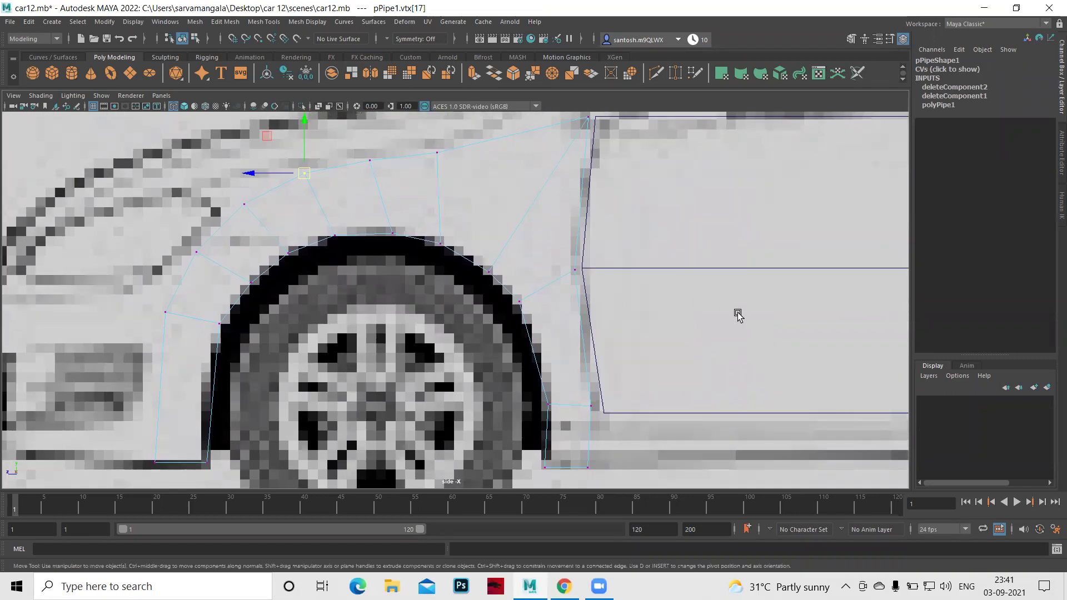
scroll(711, 328, down, 5)
scroll(705, 328, up, 3)
scroll(704, 328, down, 2)
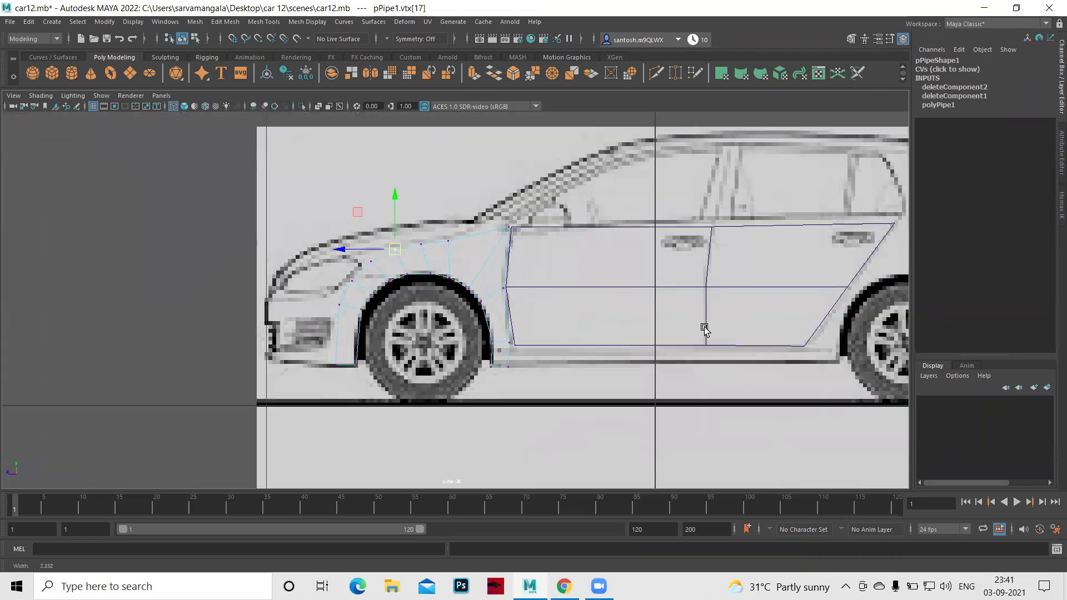
scroll(706, 332, up, 2)
scroll(706, 331, down, 5)
scroll(710, 336, up, 5)
scroll(710, 336, down, 2)
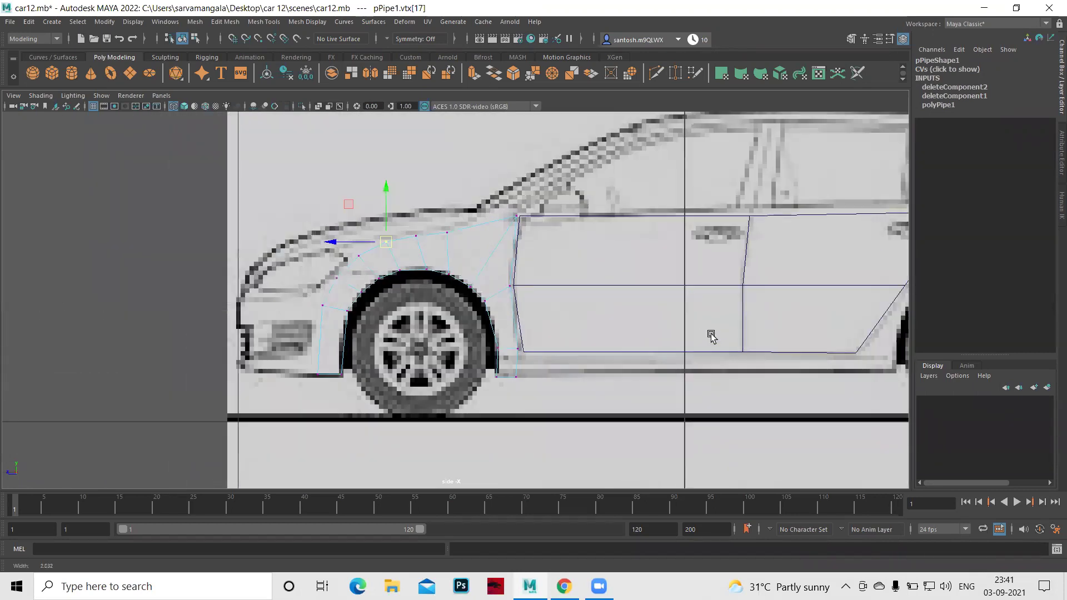
scroll(706, 338, up, 3)
scroll(705, 339, up, 1)
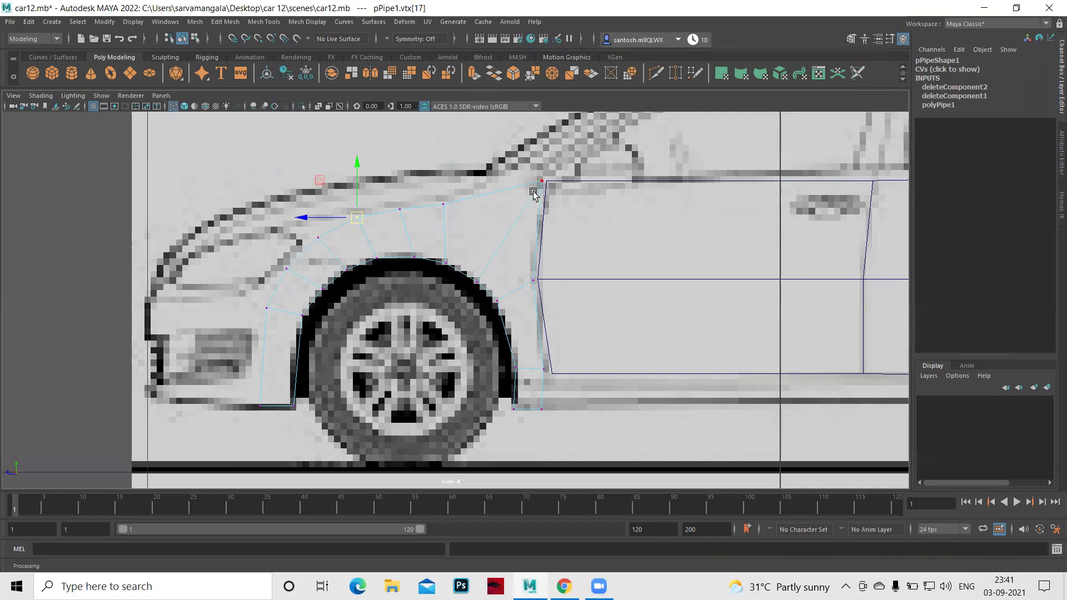
Return the pipe to object mode and select the side body plane pPlane1.
right_drag(542, 185, 544, 166)
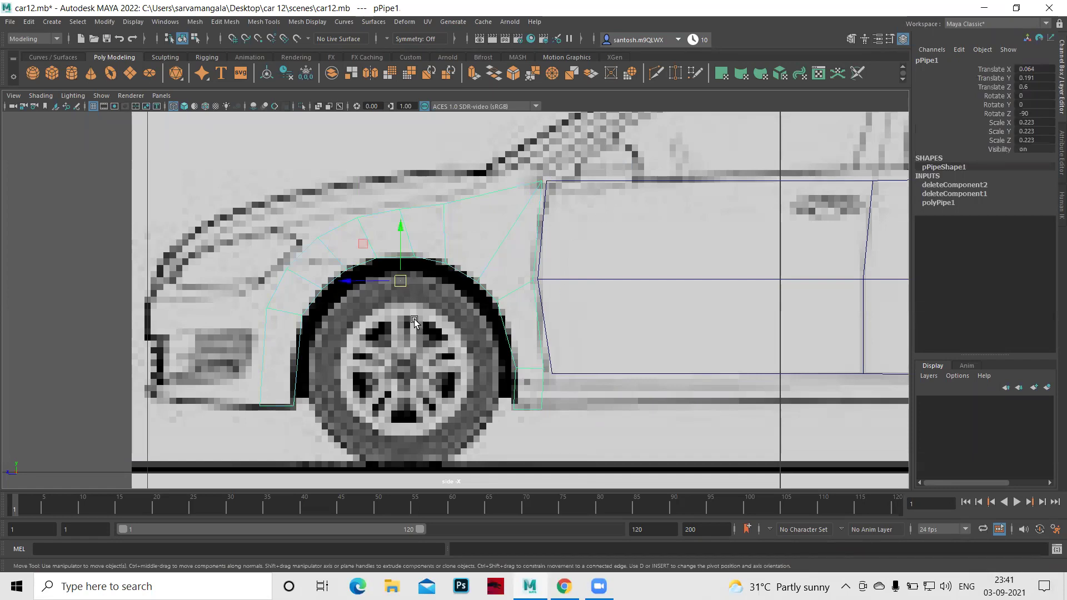
key(q)
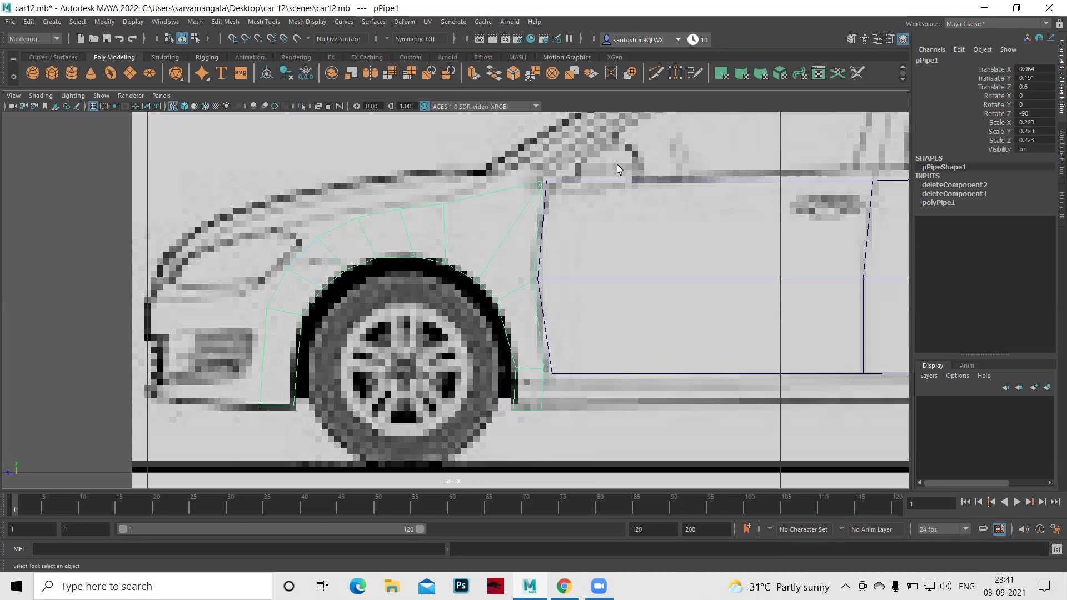
click(660, 329)
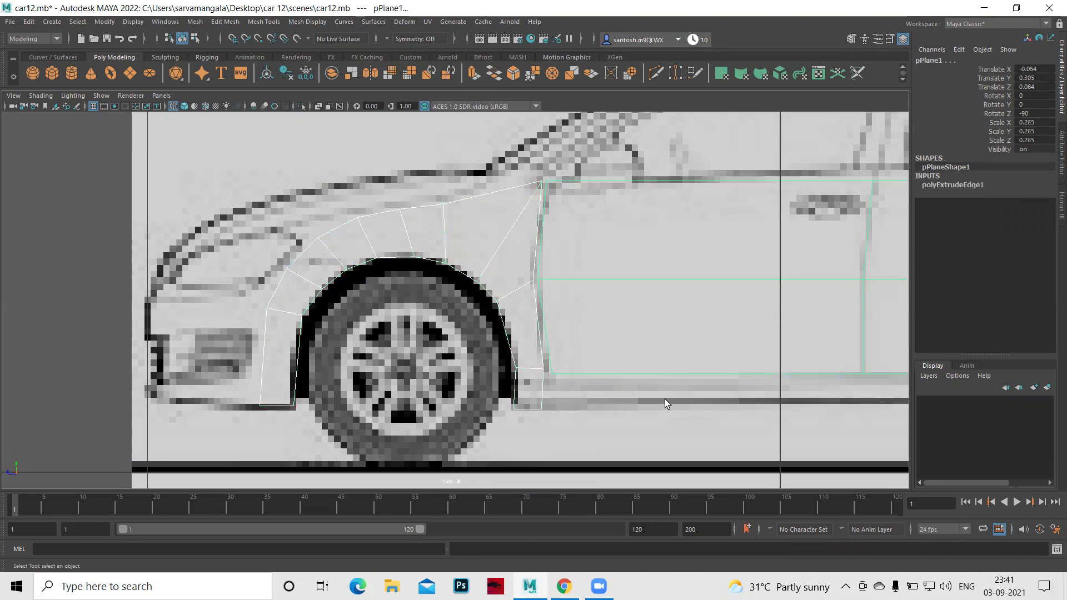
Put plane and arch in vertex mode, select their meeting vertices and try merging them.
shift+right_click(563, 245)
right_click(563, 245)
right_click(539, 225)
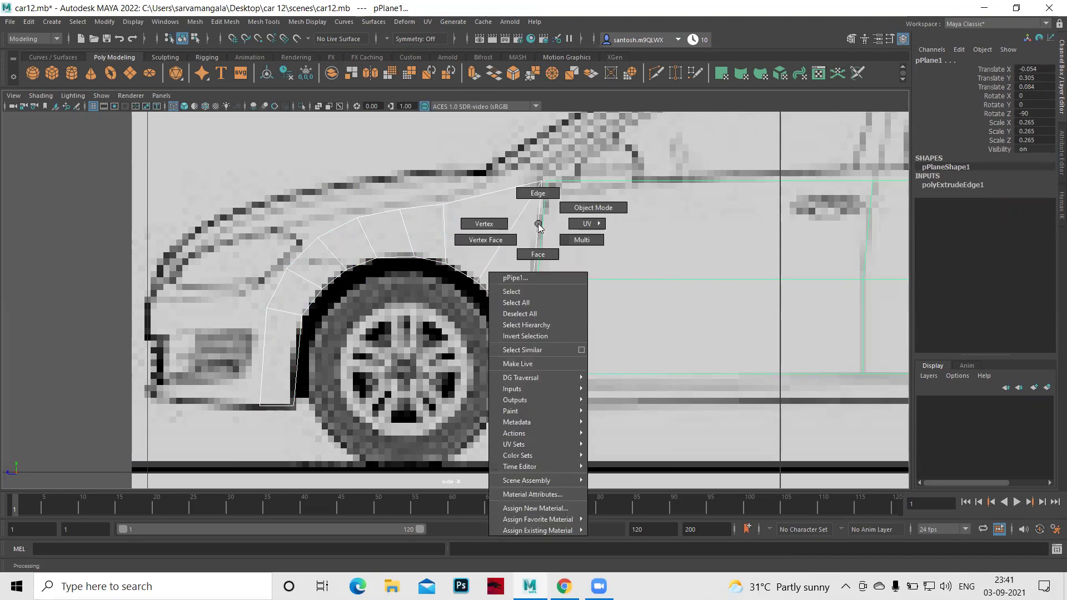
right_drag(539, 225, 483, 223)
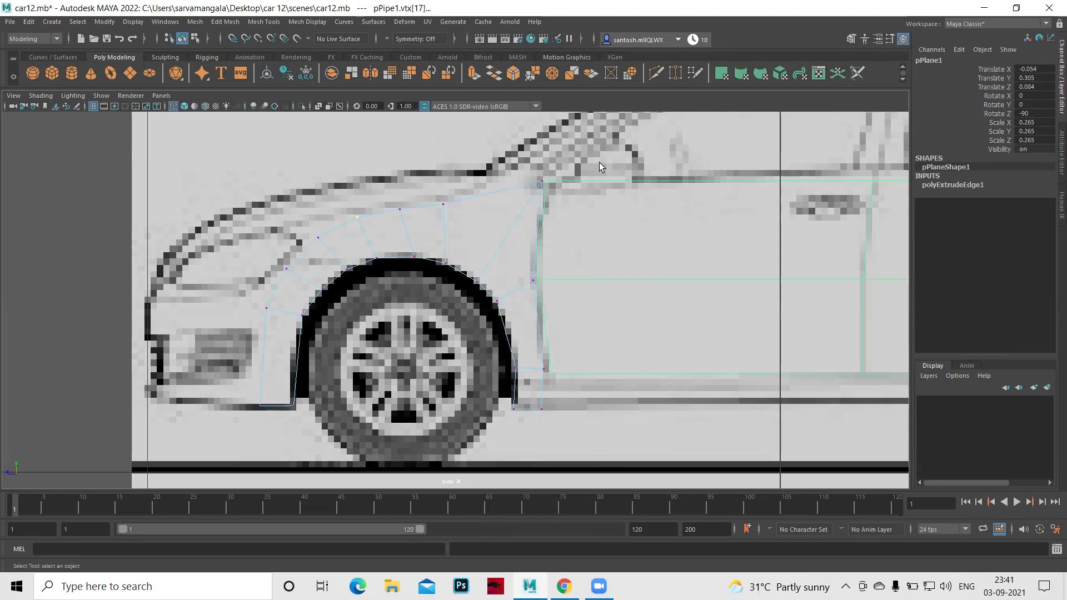
click(630, 201)
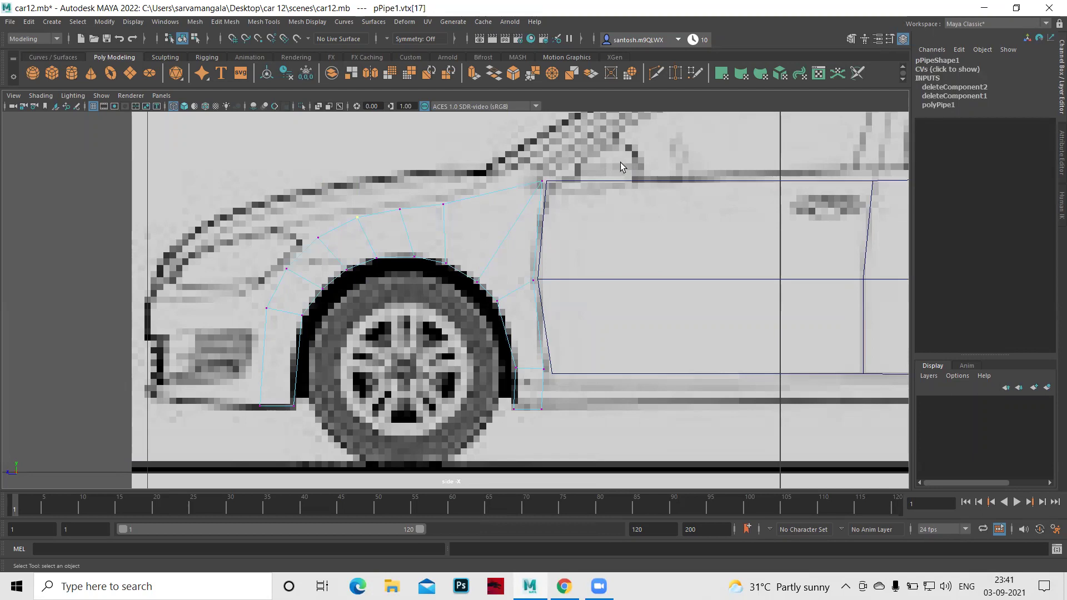
drag(647, 198, 643, 197)
shift+right_click(644, 196)
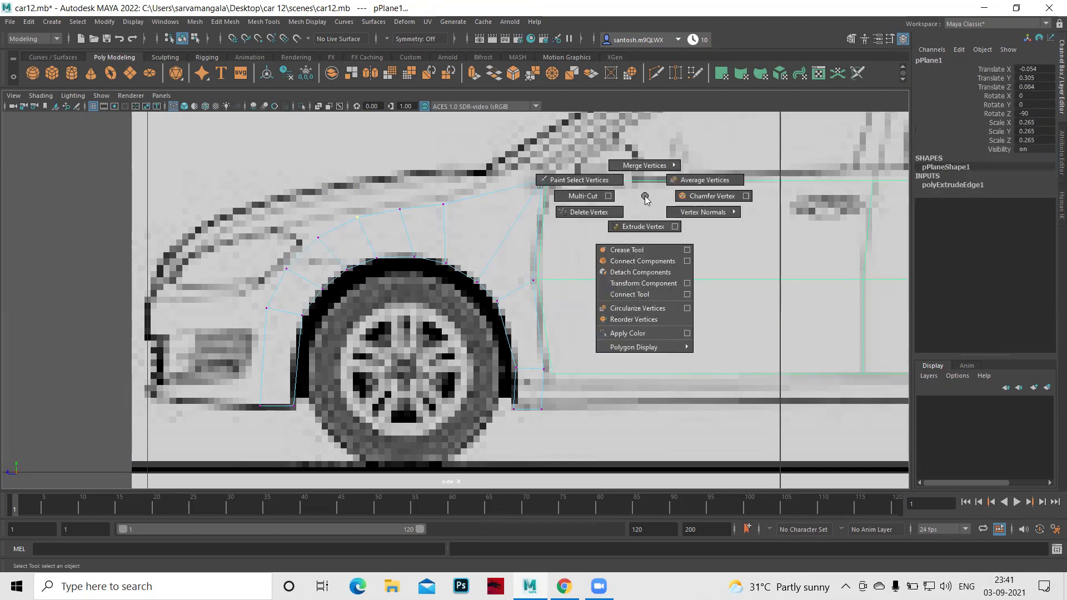
mouse_move(645, 193)
right_down()
mouse_move(637, 180)
mouse_move(580, 180)
right_up()
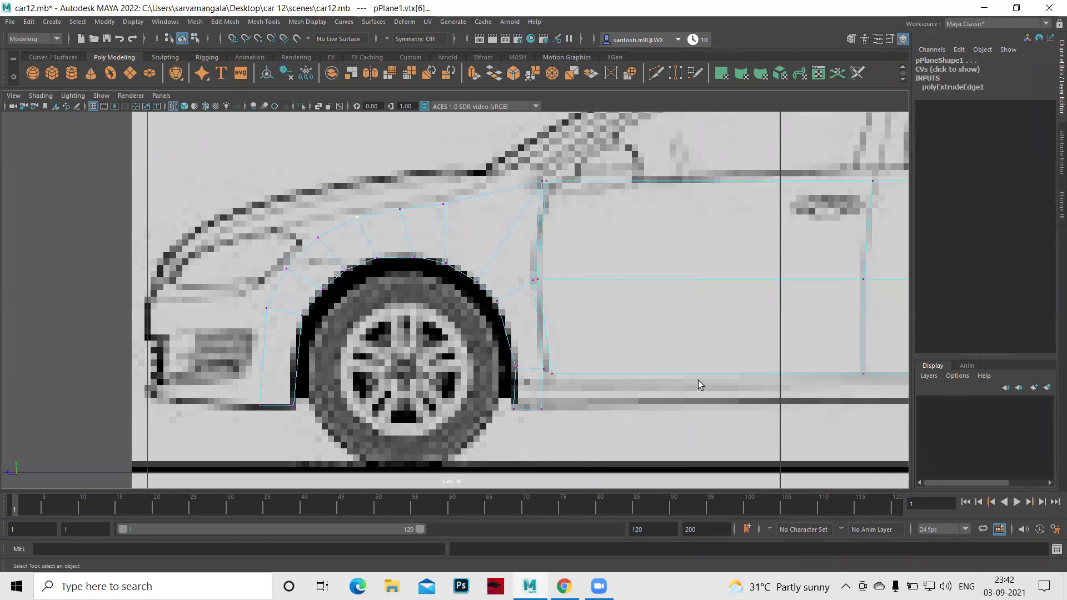
Retry Merge Vertices To Center on the lower joint and top corner, then switch to perspective.
alt+middle_drag(683, 388, 675, 367)
scroll(571, 374, up, 3)
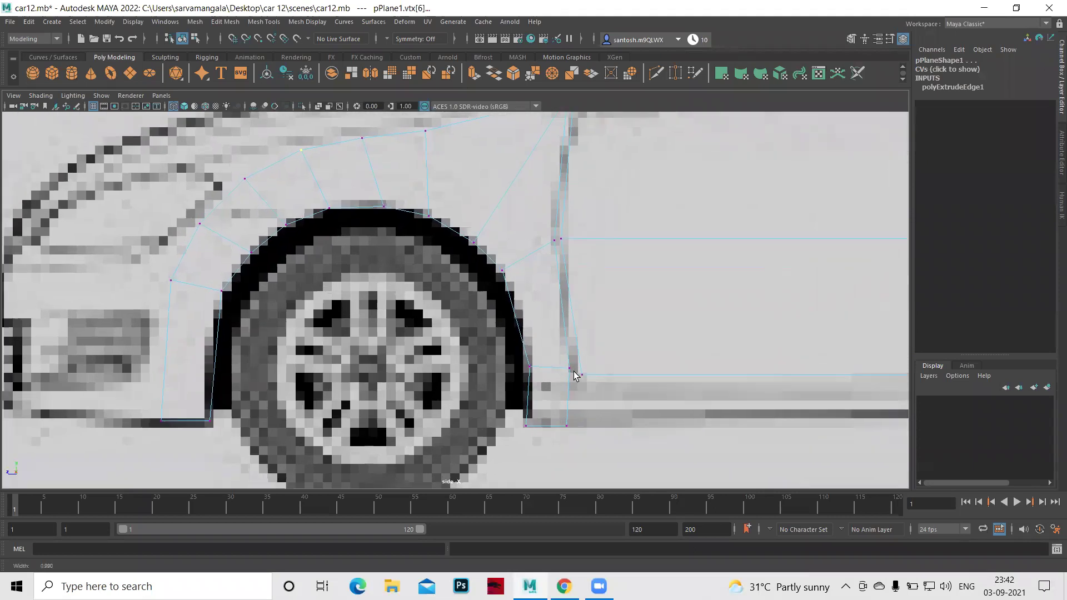
scroll(572, 373, up, 2)
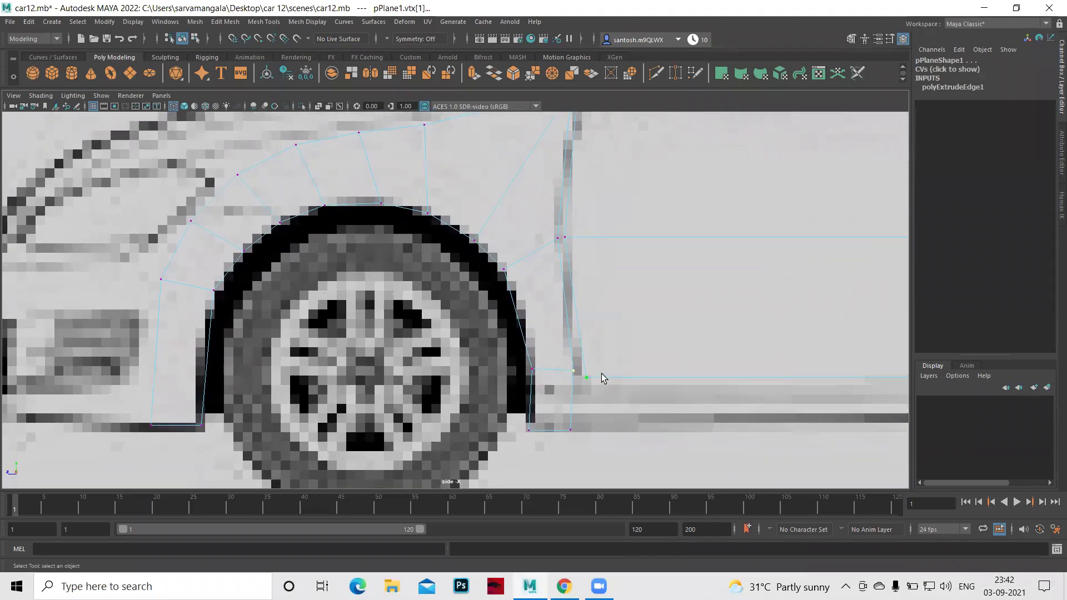
shift+right_drag(601, 373, 598, 300)
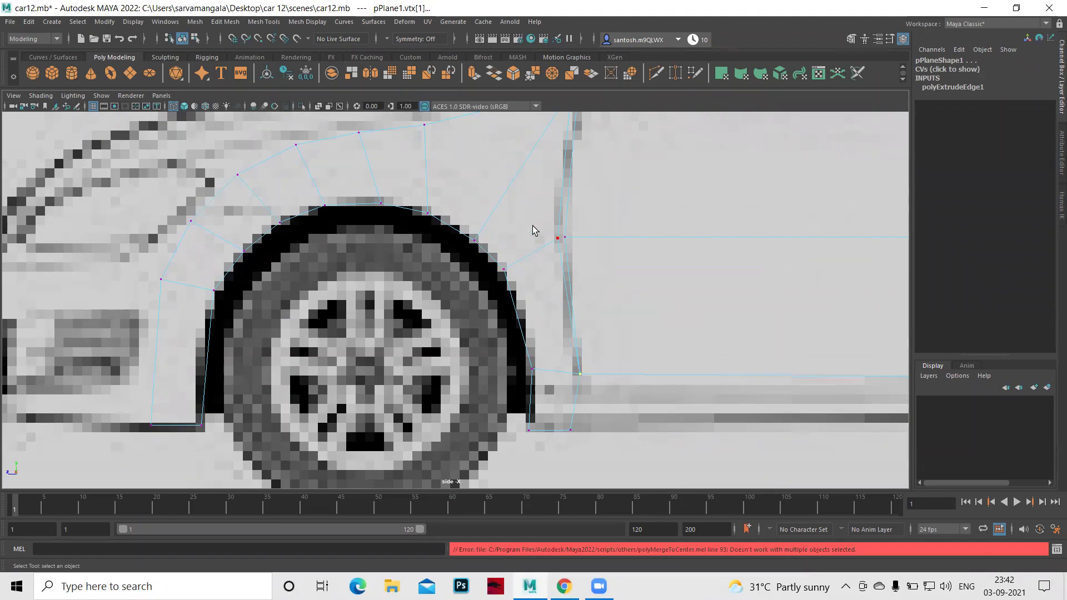
drag(546, 221, 593, 264)
shift+right_drag(582, 269, 593, 184)
alt+middle_drag(632, 229, 622, 317)
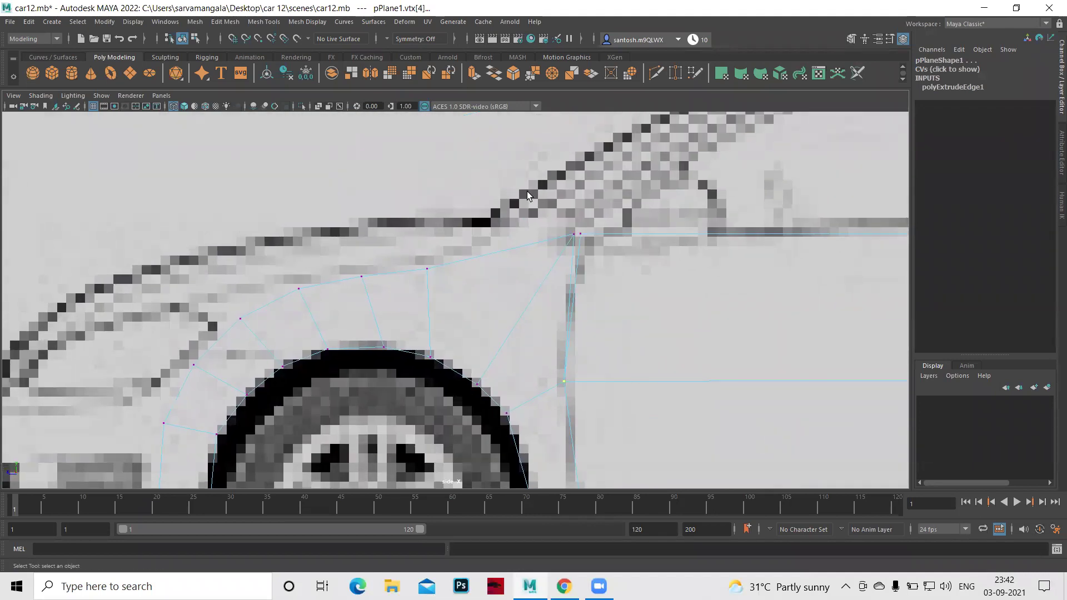
shift+right_drag(591, 271, 586, 192)
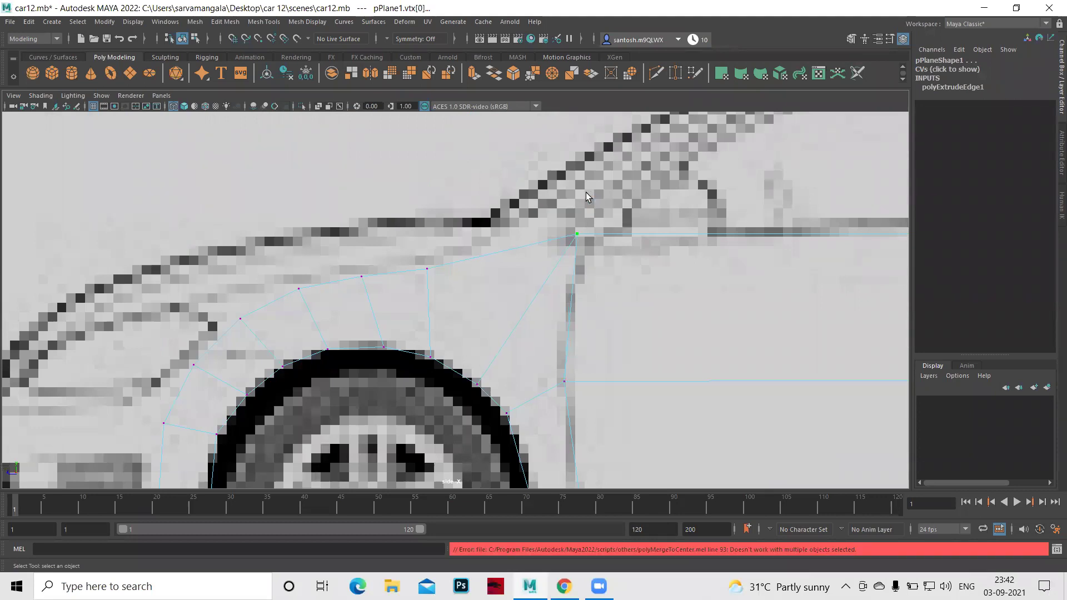
alt+drag(683, 331, 637, 316)
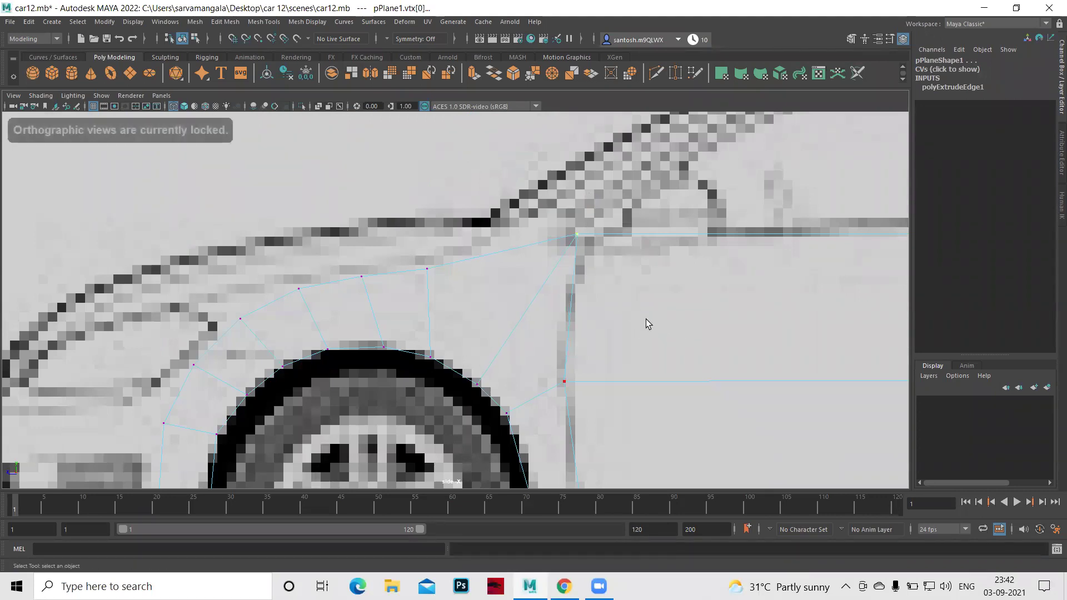
key(space)
key(space)
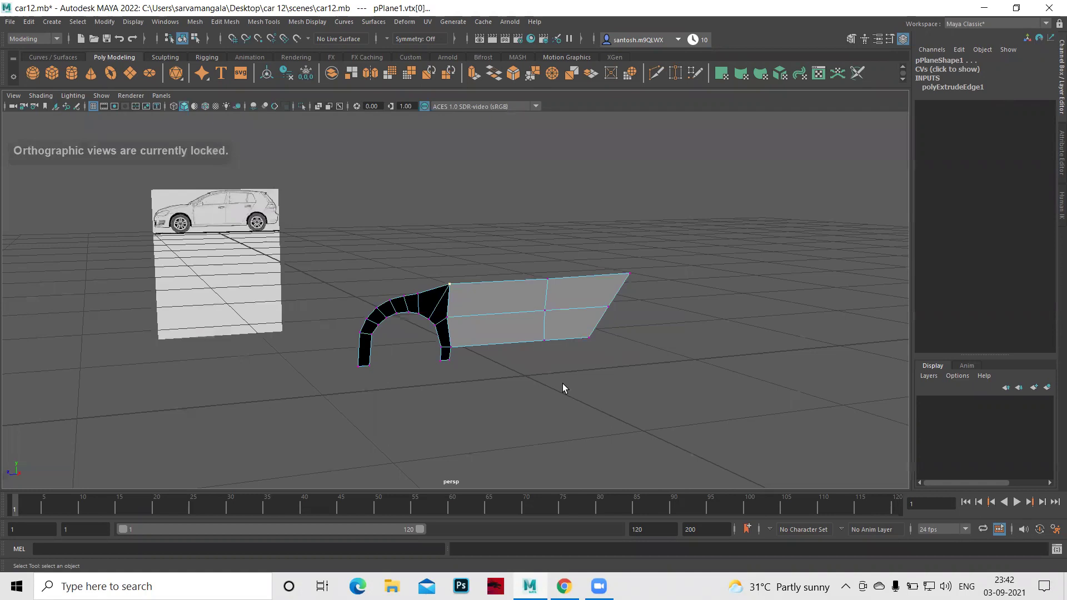
Return to the maximized side view and nudge a pipe vertex onto the front fender arch.
mouse_move(533, 378)
alt+mouse_down()
mouse_move(460, 365)
mouse_move(608, 377)
mouse_move(542, 369)
mouse_move(556, 369)
alt+mouse_up()
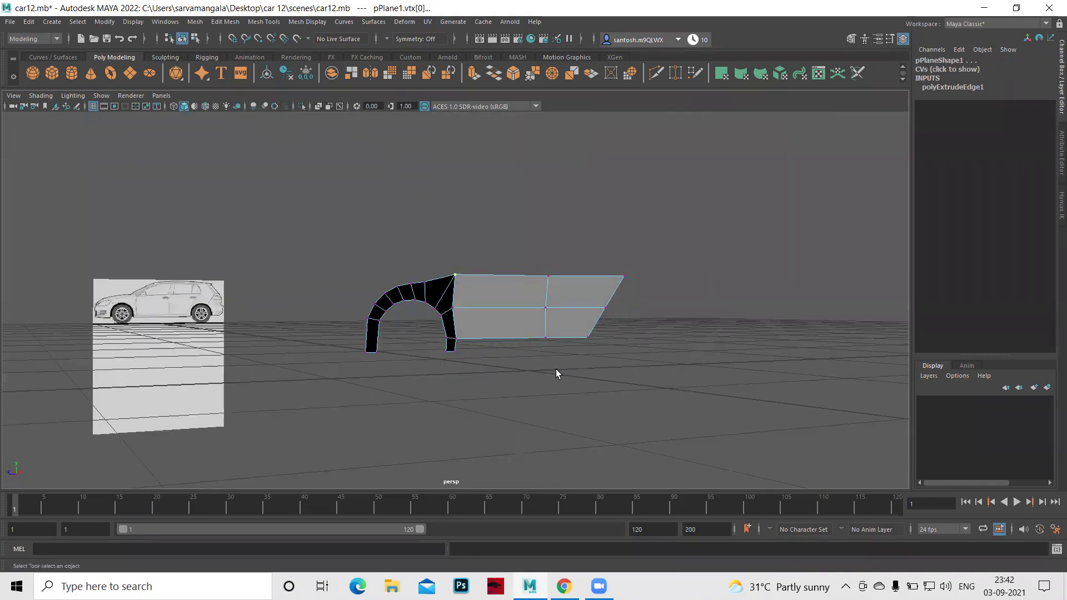
key(space)
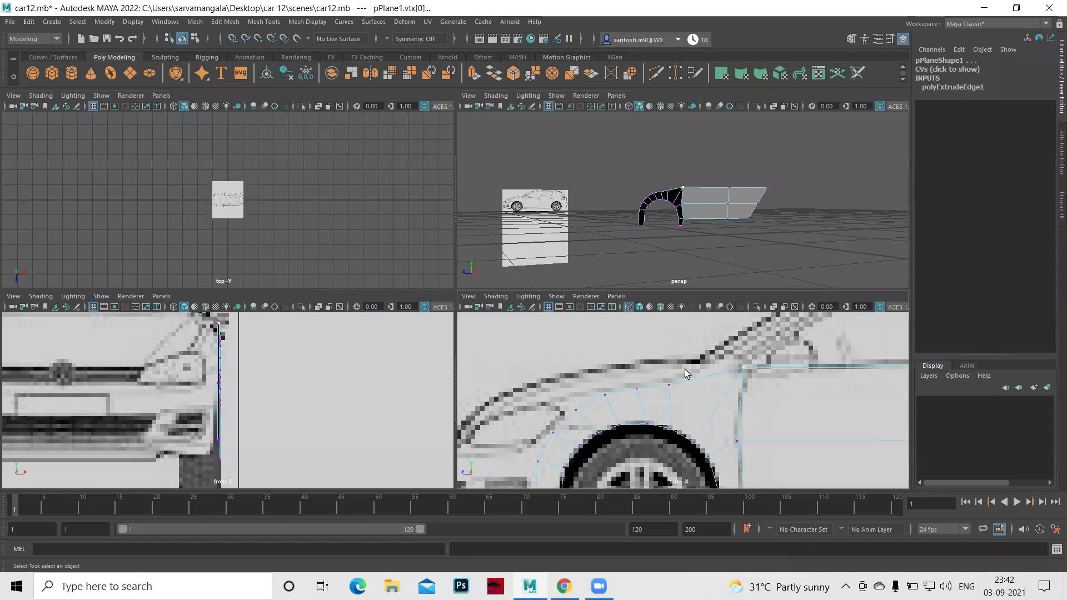
key(space)
scroll(684, 373, down, 3)
scroll(707, 373, down, 5)
scroll(655, 359, up, 5)
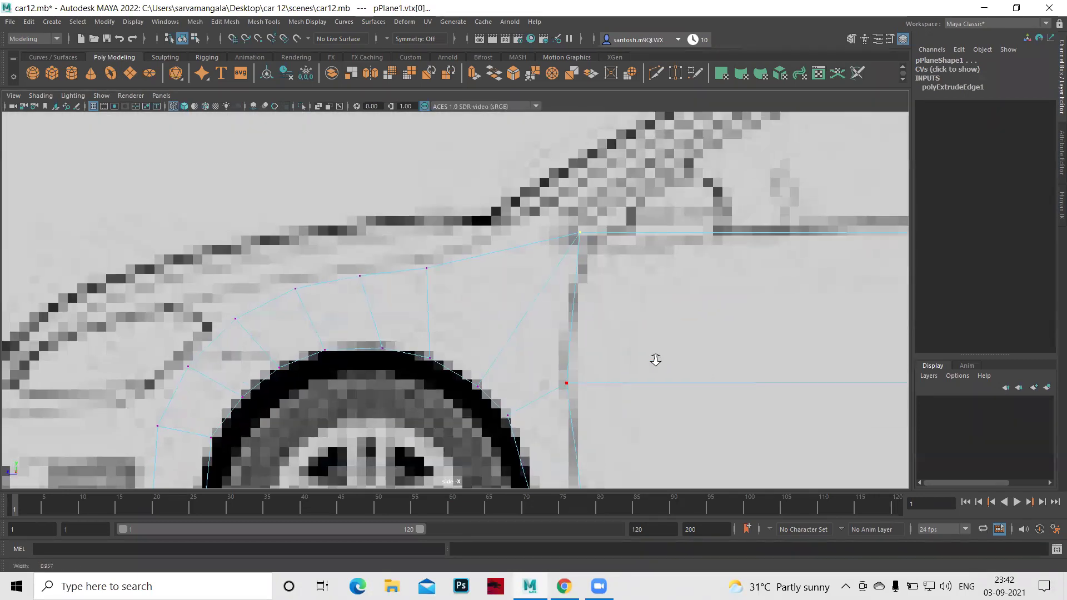
scroll(646, 391, down, 3)
scroll(488, 353, up, 2)
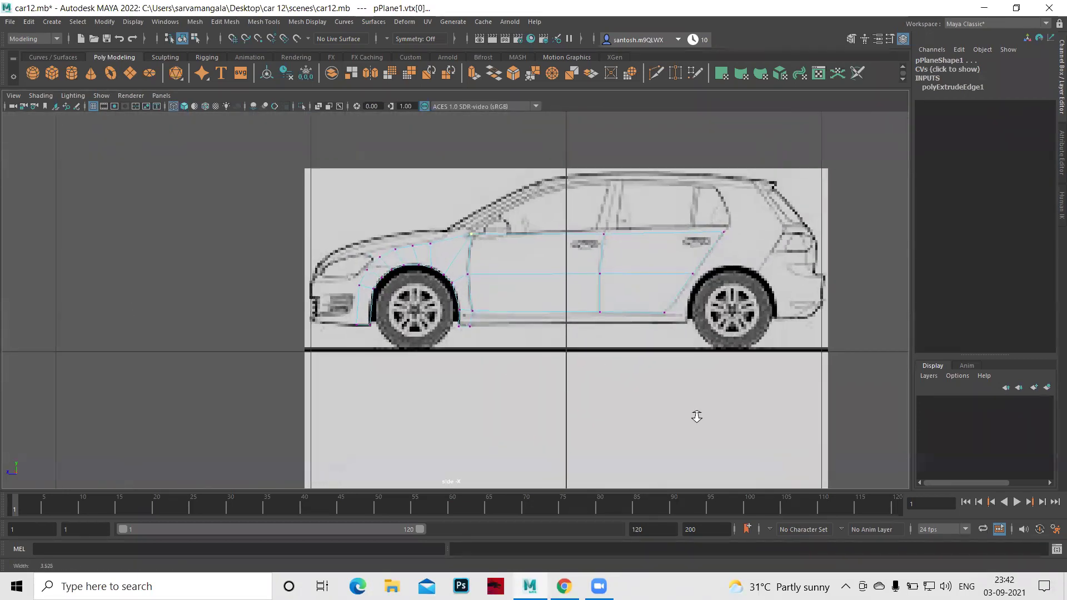
scroll(583, 392, up, 3)
scroll(583, 393, up, 3)
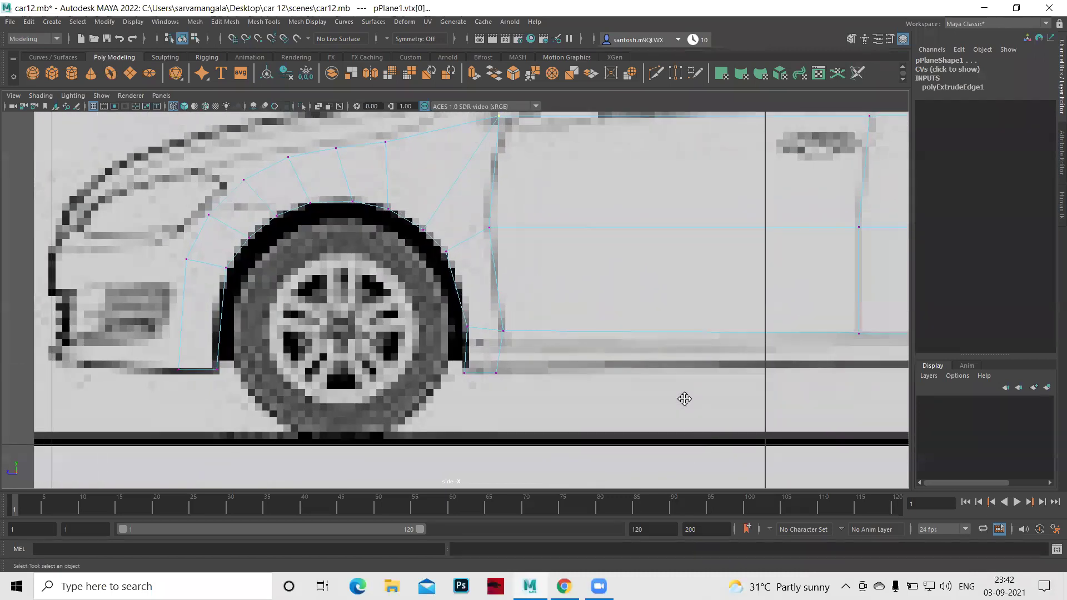
scroll(401, 283, up, 2)
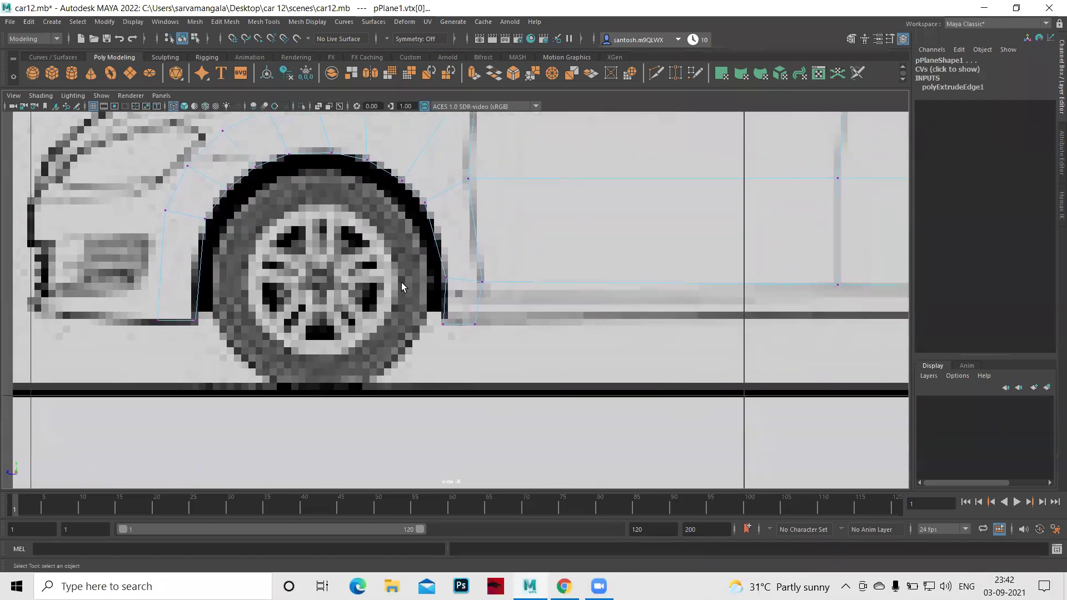
click(424, 205)
key(w)
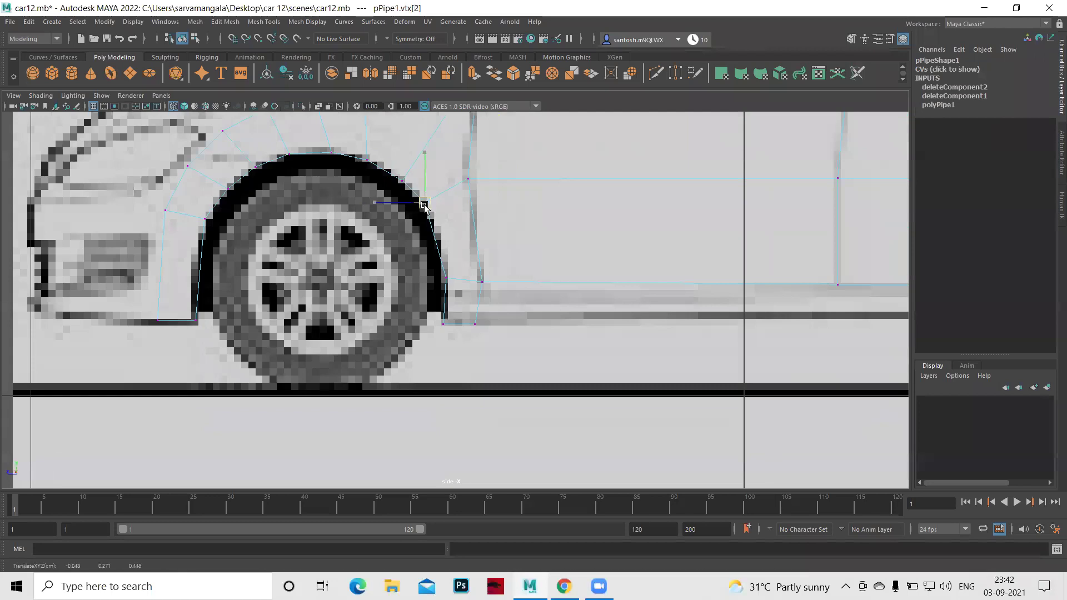
drag(424, 204, 430, 202)
Scale the side plane's arch-bottom vertices so they line up vertically.
drag(456, 290, 495, 300)
key(r)
drag(465, 330, 469, 282)
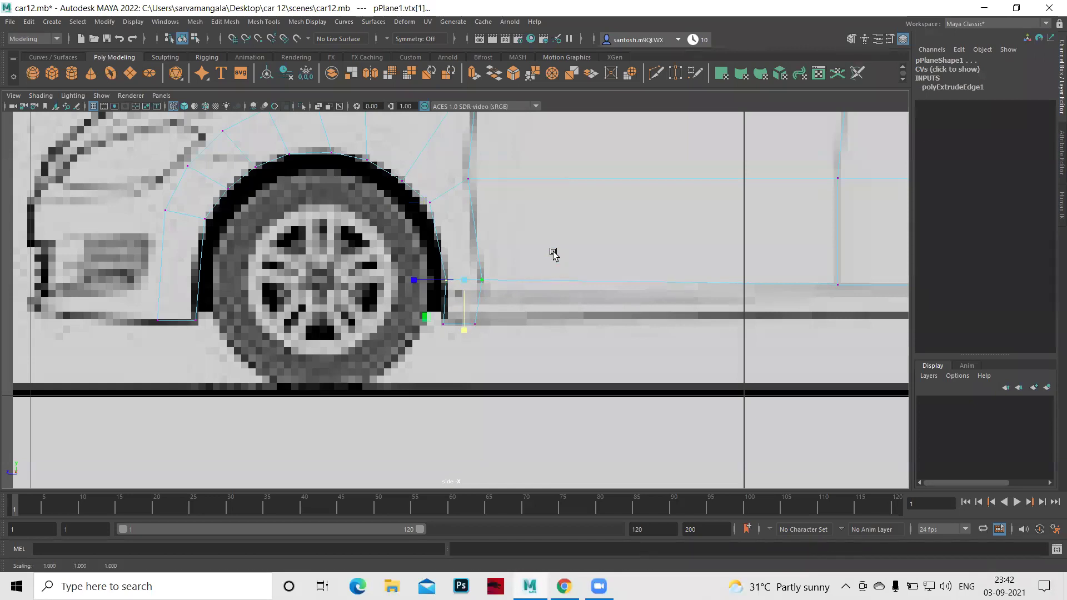
scroll(547, 244, down, 2)
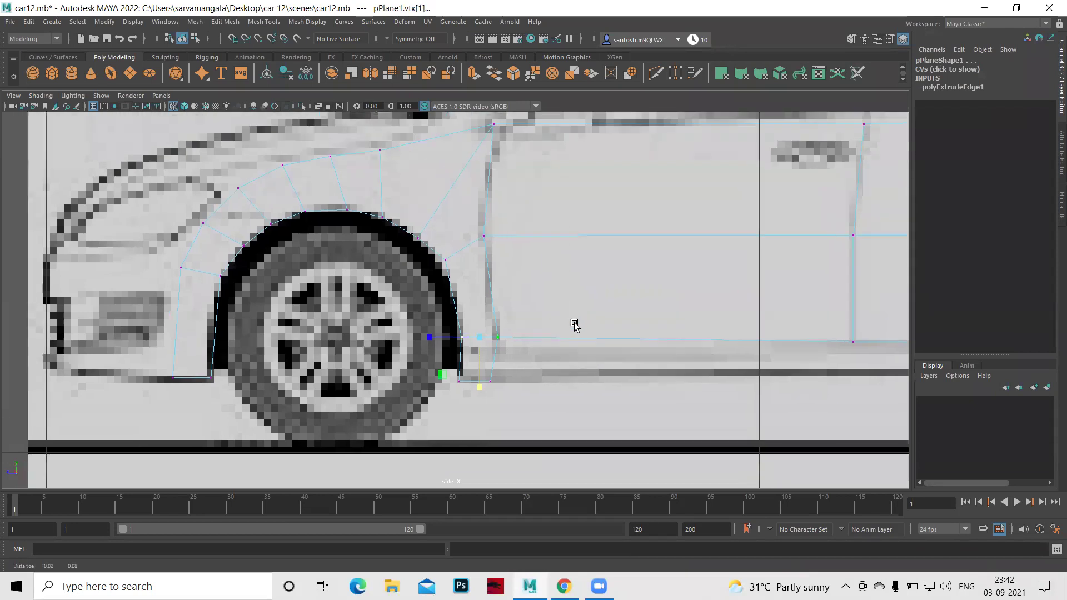
scroll(300, 286, up, 2)
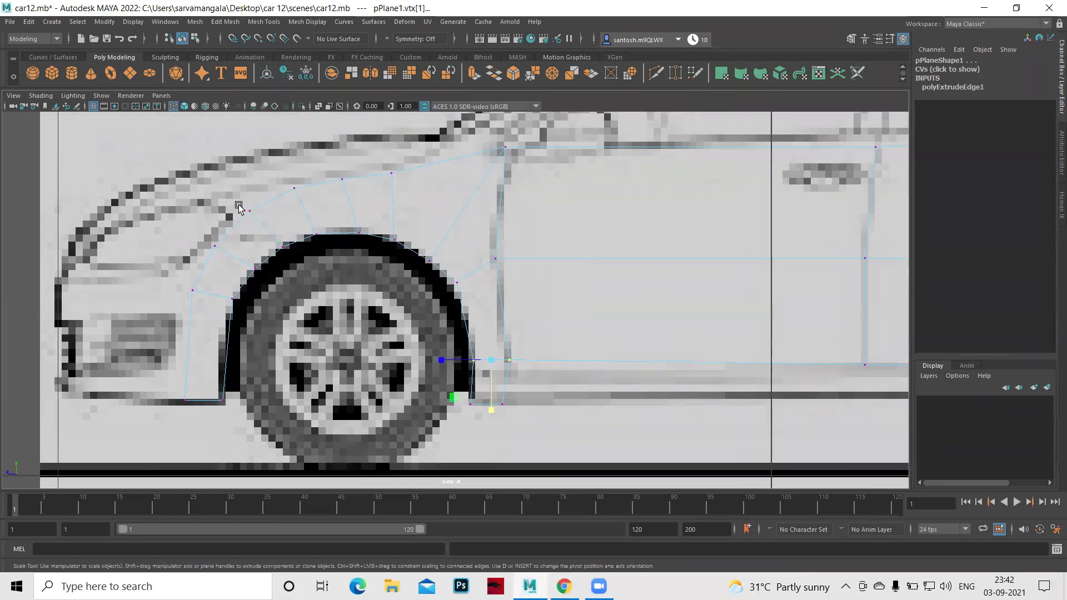
Raise the pipe's front-end vertices along the fender curve.
click(260, 219)
key(w)
drag(257, 219, 256, 206)
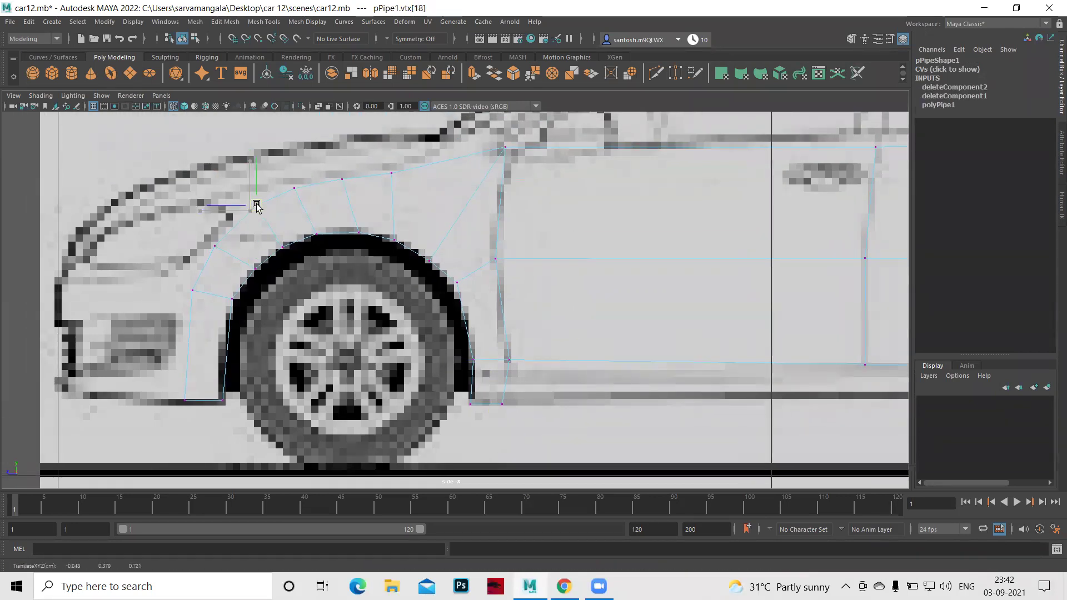
click(290, 189)
drag(289, 188, 291, 185)
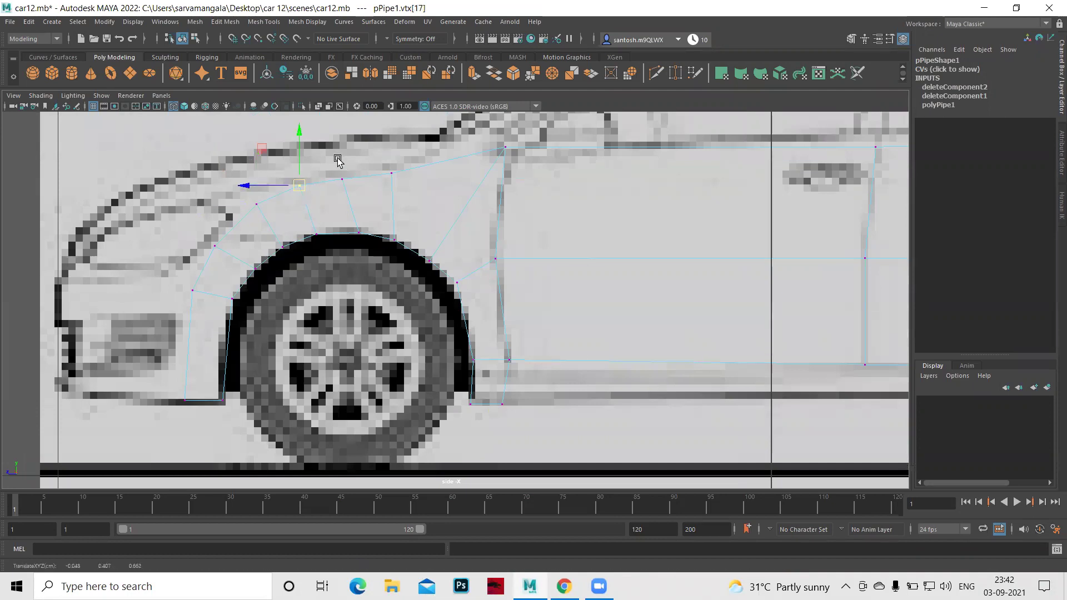
click(342, 179)
drag(342, 178, 400, 172)
click(392, 172)
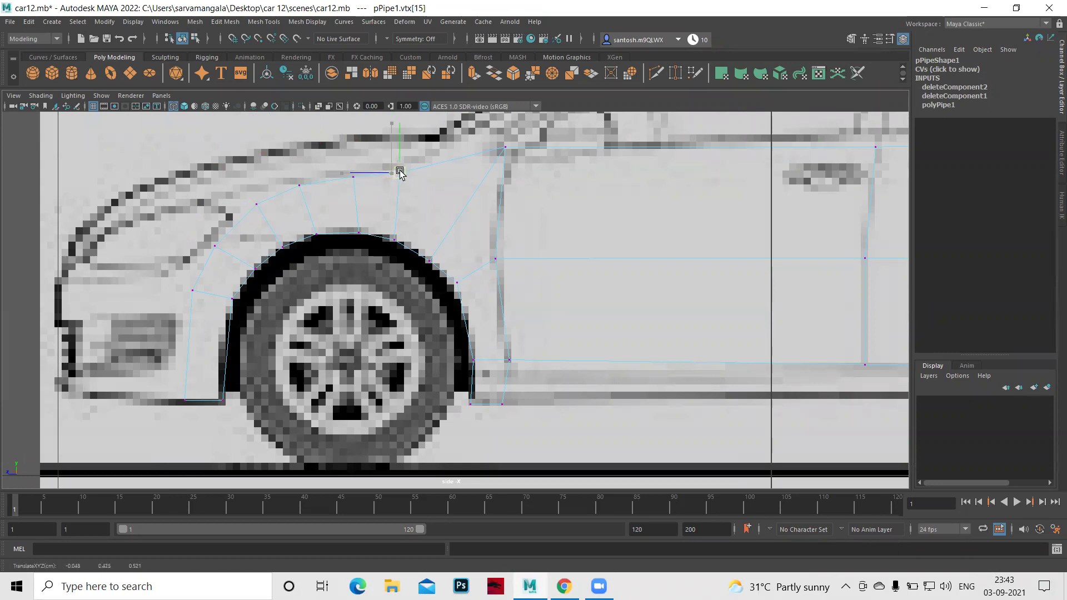
Adjust the lower front pipe vertices toward the sill and lock the bottom-left corner horizontally.
click(215, 245)
drag(215, 245, 219, 240)
click(193, 292)
drag(195, 294, 191, 289)
click(187, 405)
click(128, 400)
Reframe the whole car blueprint in side view and open the Polygon Primitives list.
key(a)
key(bracketleft)
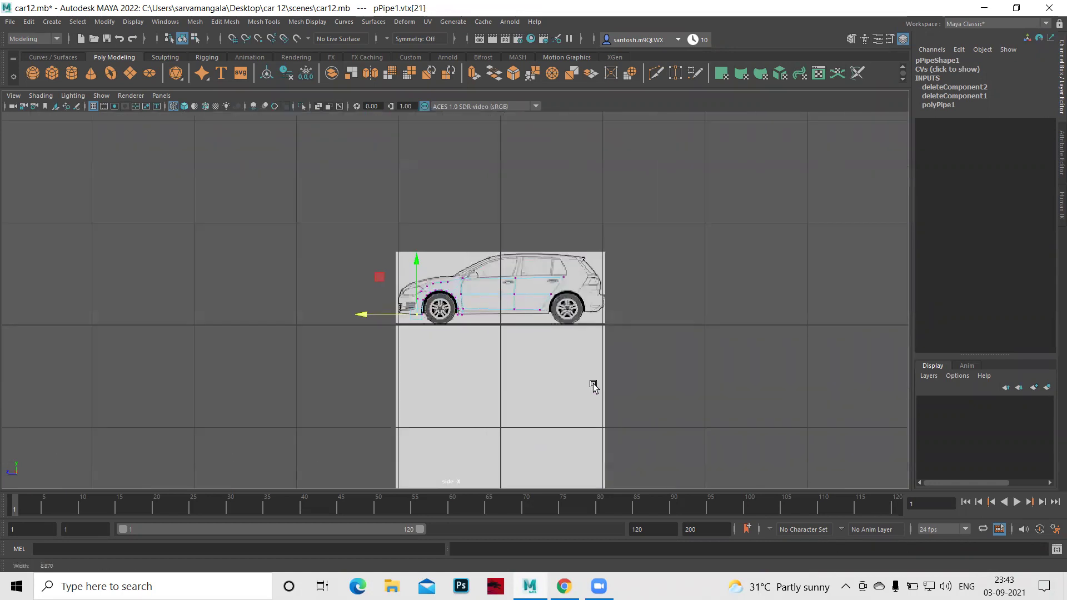
mouse_move(580, 384)
alt+right_down()
mouse_move(474, 286)
mouse_move(516, 261)
alt+right_up()
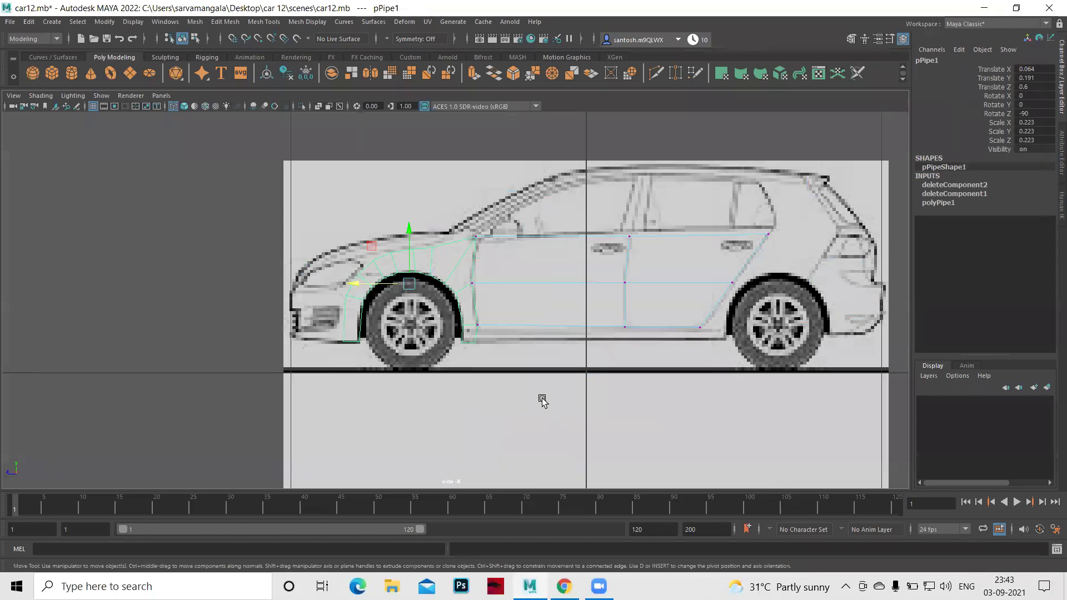
alt+middle_drag(536, 394, 289, 391)
mouse_move(463, 348)
alt+right_down()
mouse_move(481, 369)
mouse_move(662, 407)
alt+right_up()
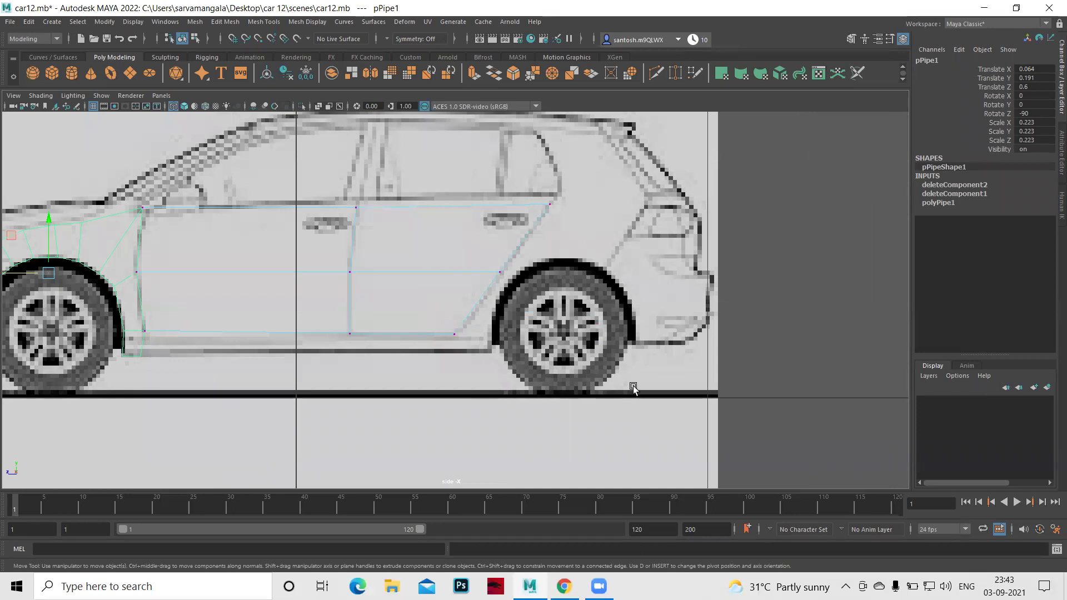
scroll(623, 388, down, 3)
scroll(640, 394, up, 2)
scroll(639, 394, up, 2)
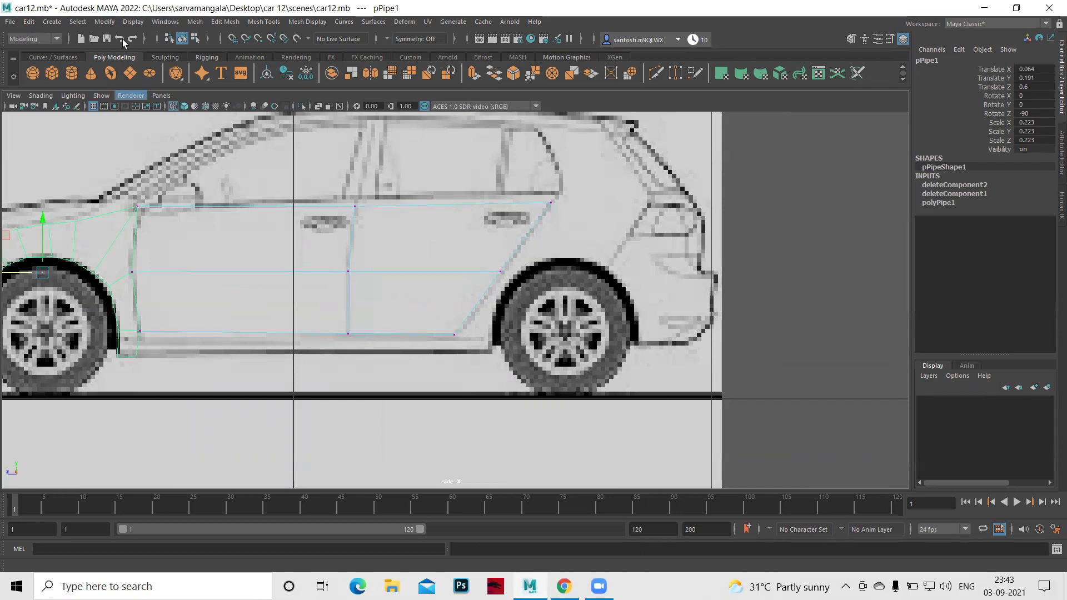
click(49, 23)
mouse_move(85, 62)
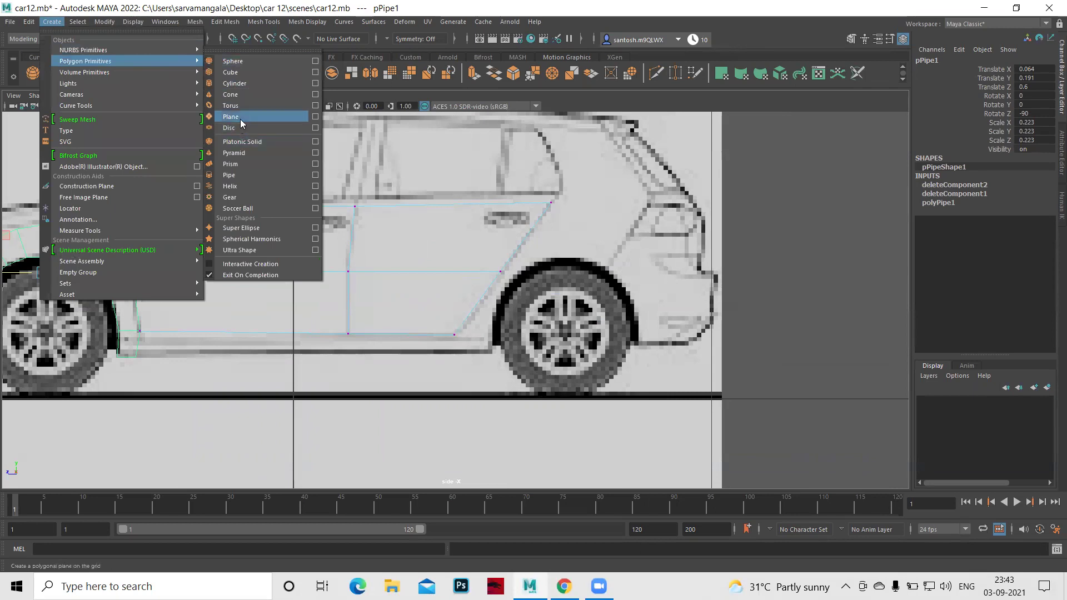
Create a second polygon pipe, scale it to 0.415 and slide it toward the car.
click(245, 173)
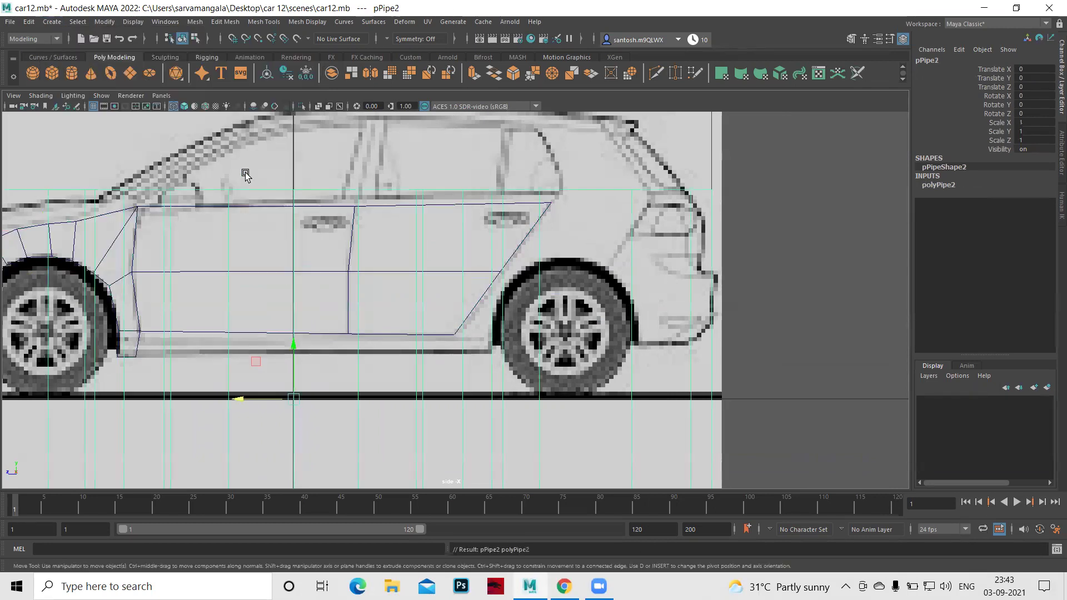
key(space)
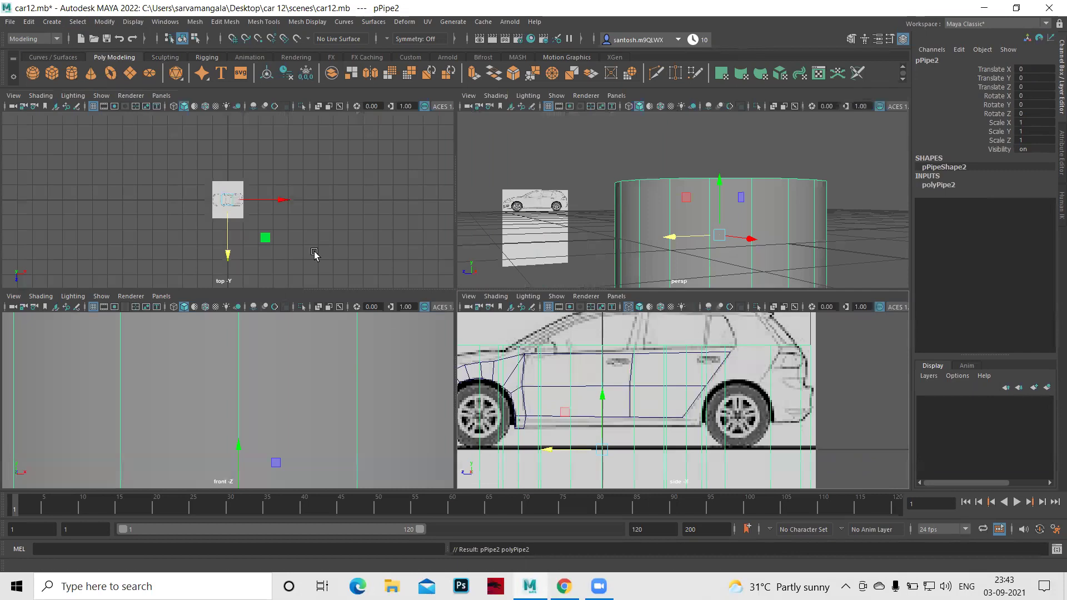
key(space)
key(f)
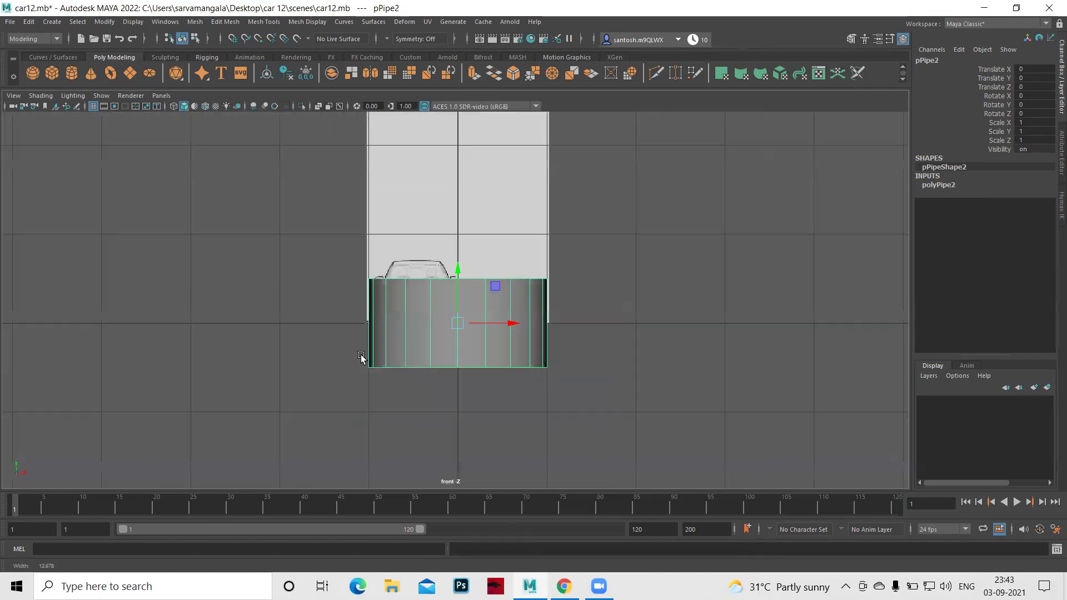
key(r)
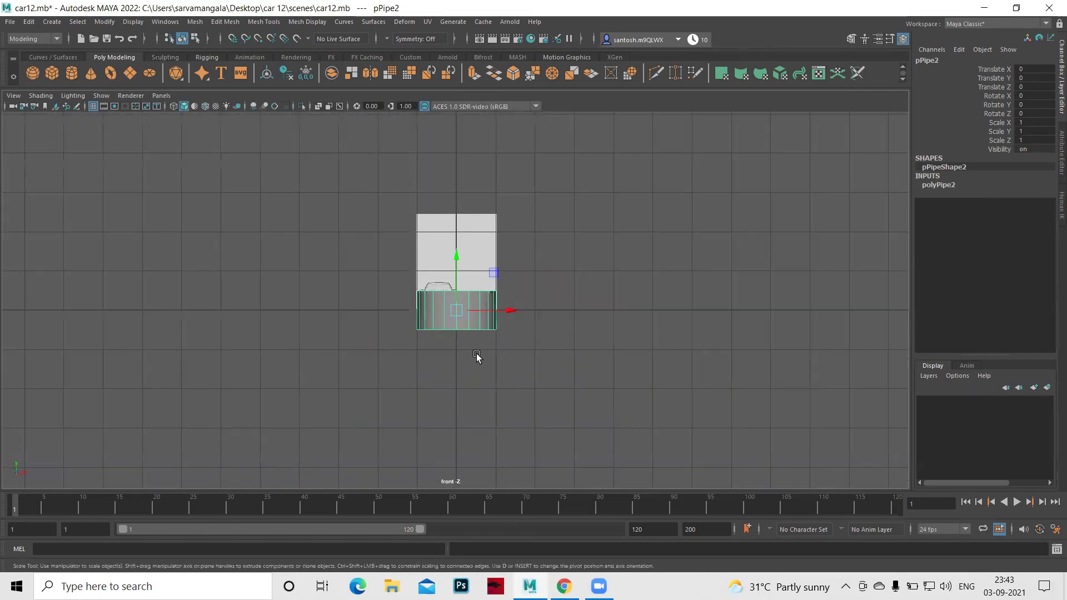
drag(455, 310, 429, 310)
key(w)
drag(509, 312, 602, 322)
Set the new pipe's Rotate Z to -90 in the side view.
key(space)
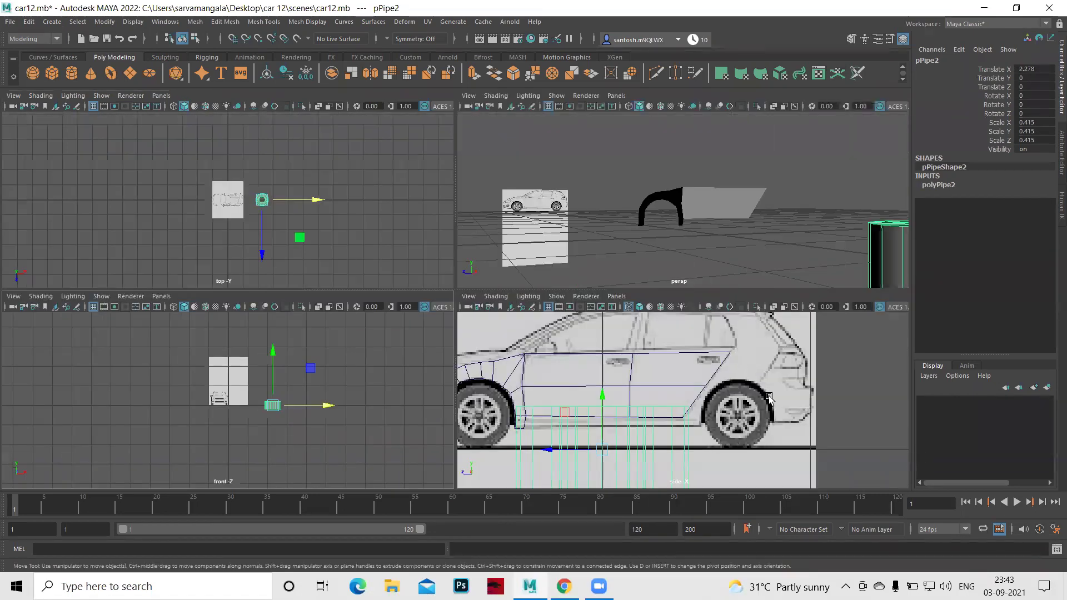
key(space)
scroll(669, 393, down, 3)
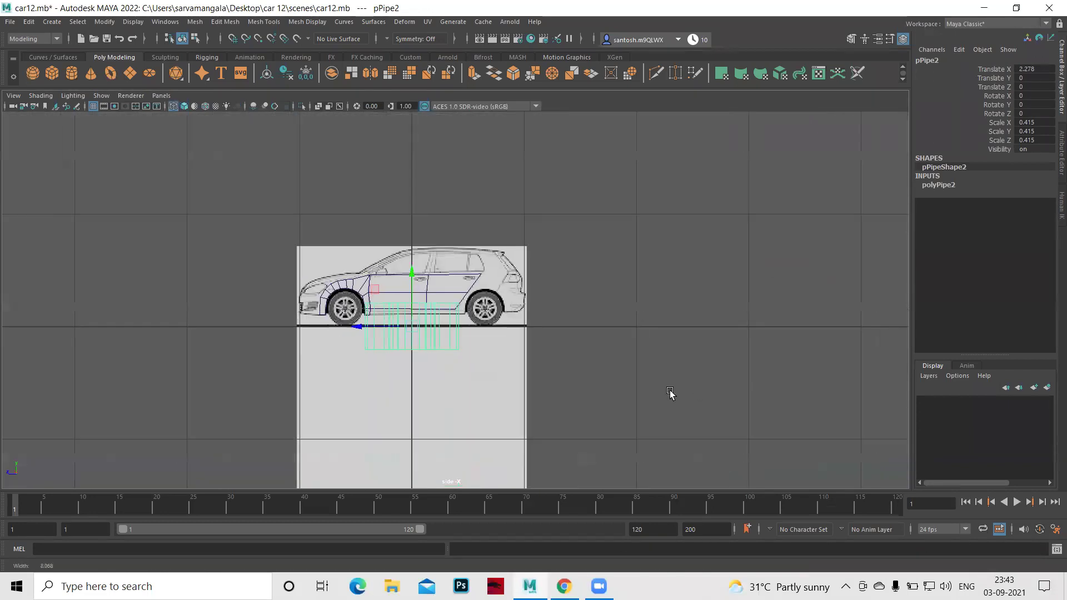
scroll(665, 393, down, 2)
key(e)
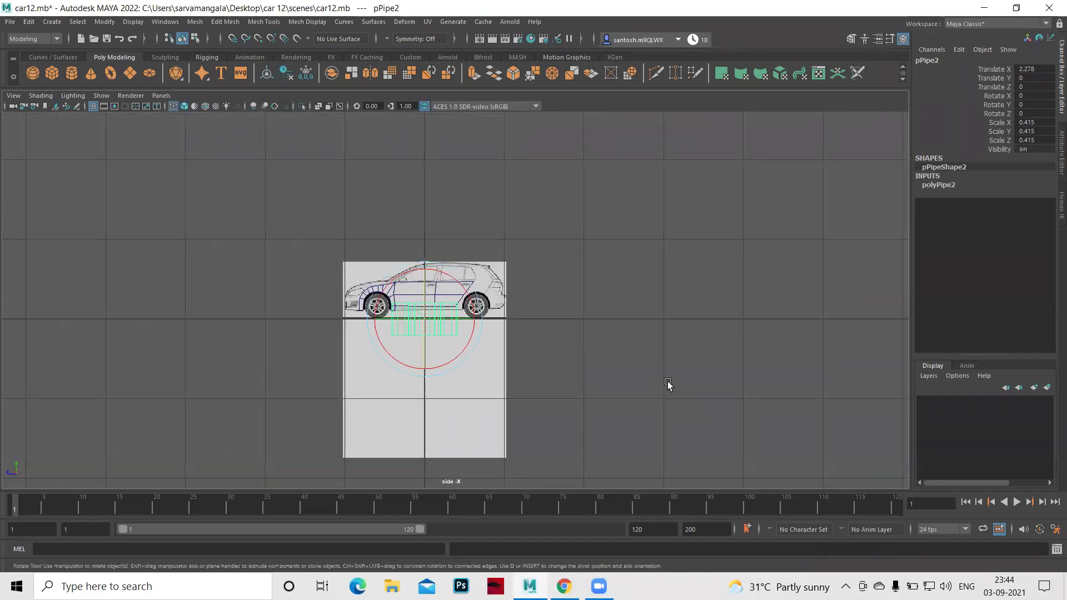
drag(424, 287, 703, 287)
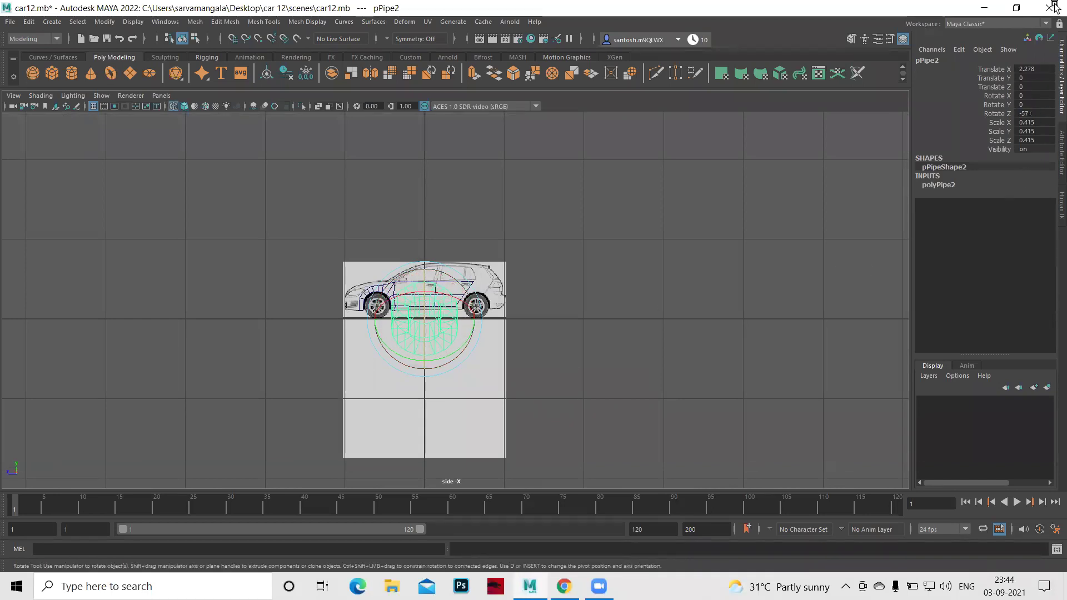
click(1037, 113)
text(-90)
key(Return)
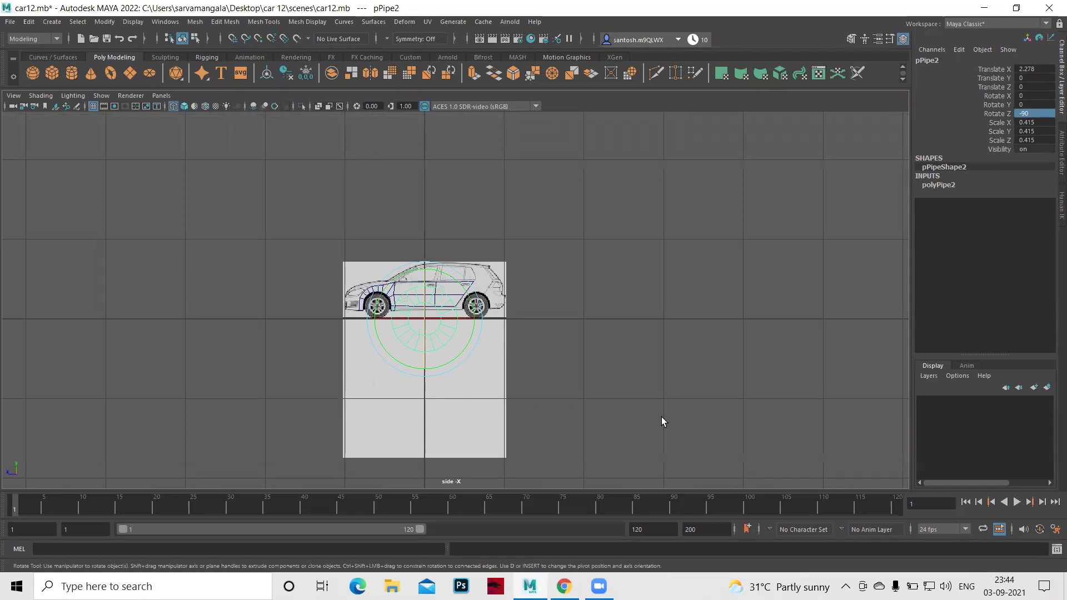
Move the pipe down onto the rear wheel and zoom in on it in the front view.
scroll(645, 383, up, 1)
scroll(567, 370, up, 3)
scroll(705, 408, up, 4)
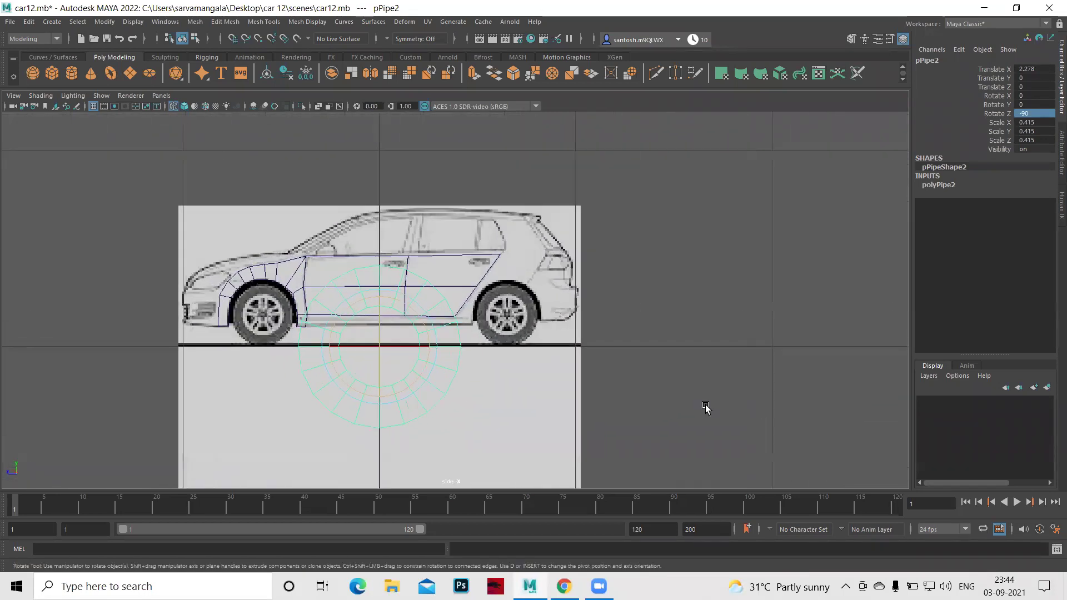
key(w)
drag(322, 346, 453, 345)
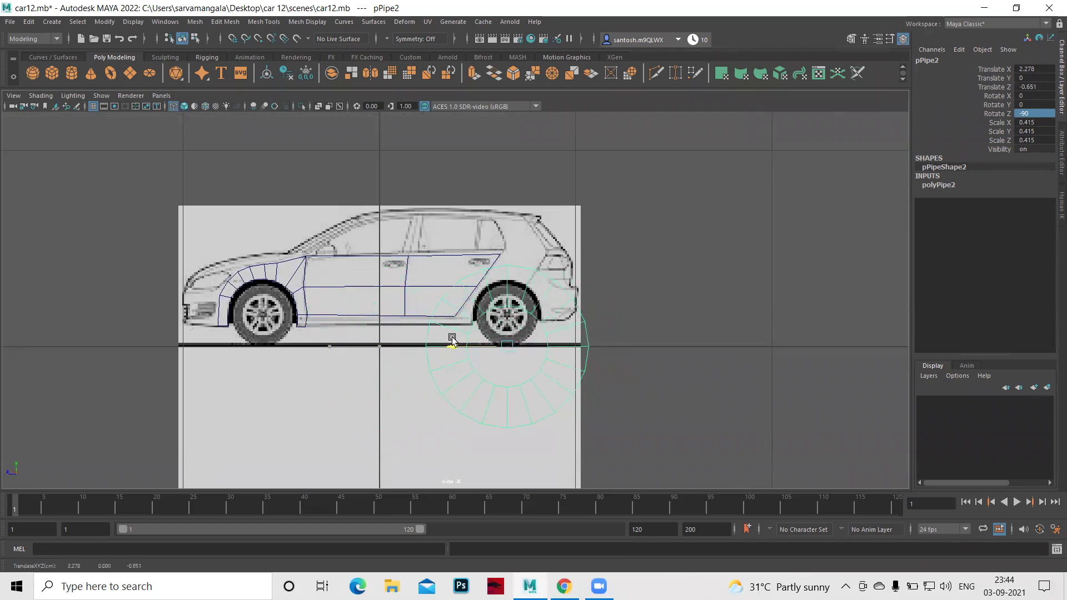
key(space)
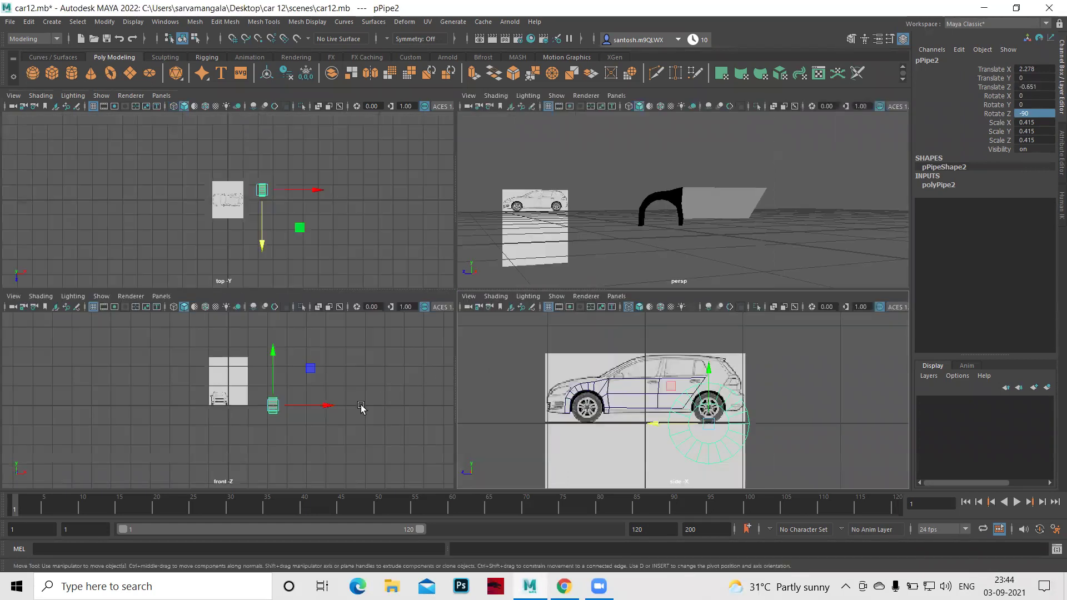
key(space)
mouse_move(465, 388)
alt+right_down()
mouse_move(638, 417)
mouse_move(632, 363)
mouse_move(752, 410)
mouse_move(498, 288)
mouse_move(679, 353)
mouse_move(652, 261)
alt+right_up()
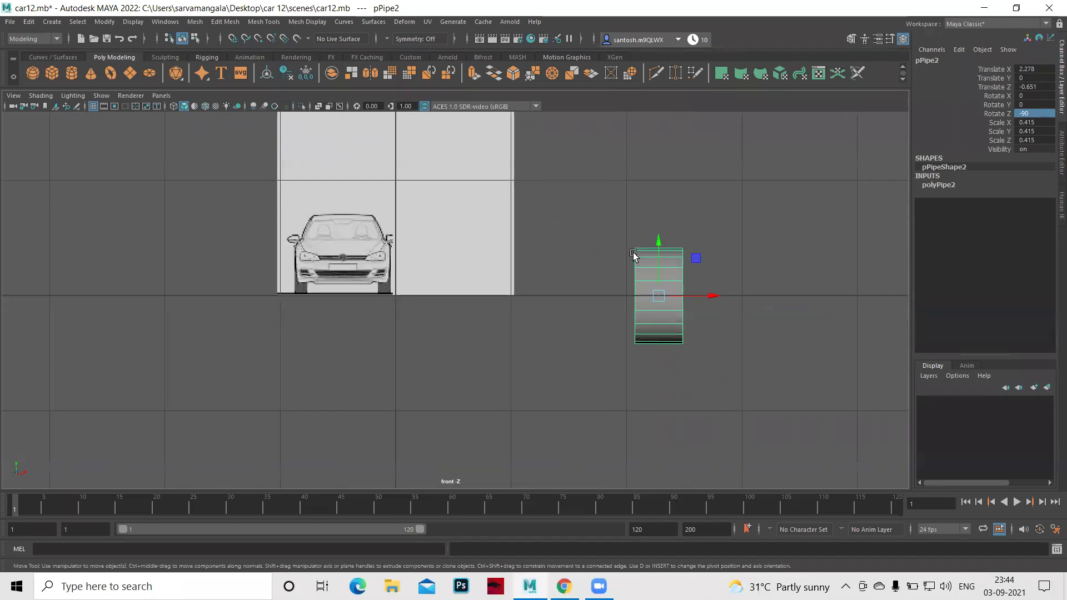
Switch the pipe to face selection and delete a marquee-selected group of its faces.
key(q)
right_click(637, 254)
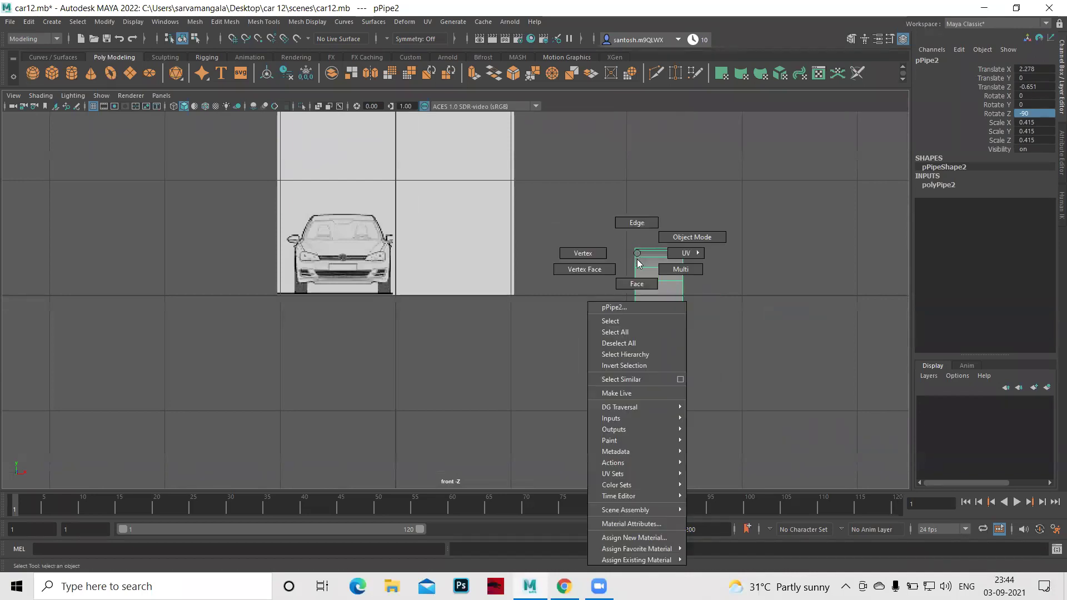
click(638, 286)
drag(581, 212, 649, 372)
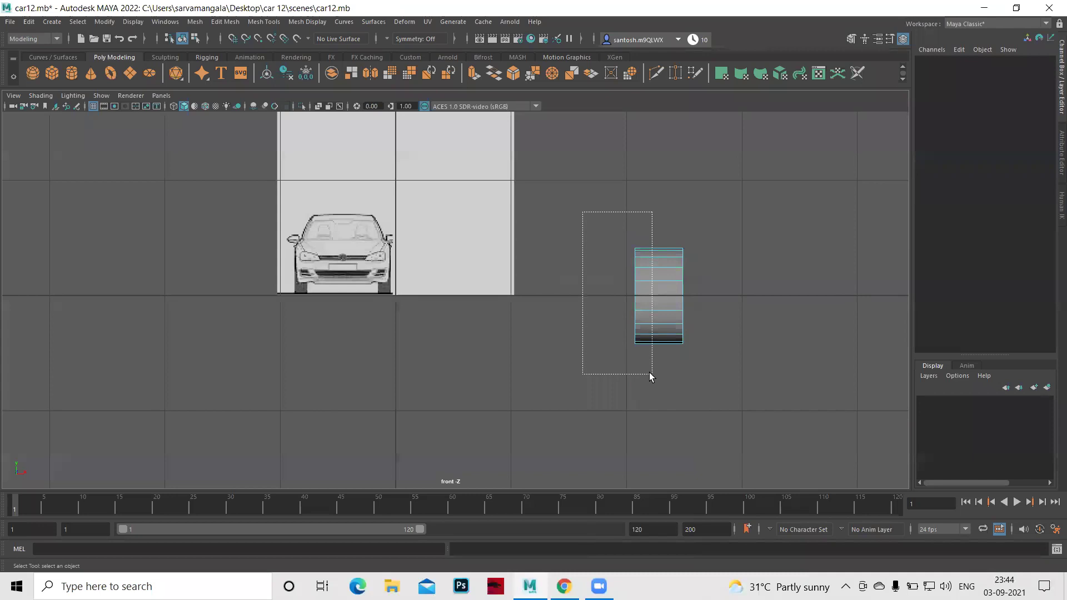
key(Delete)
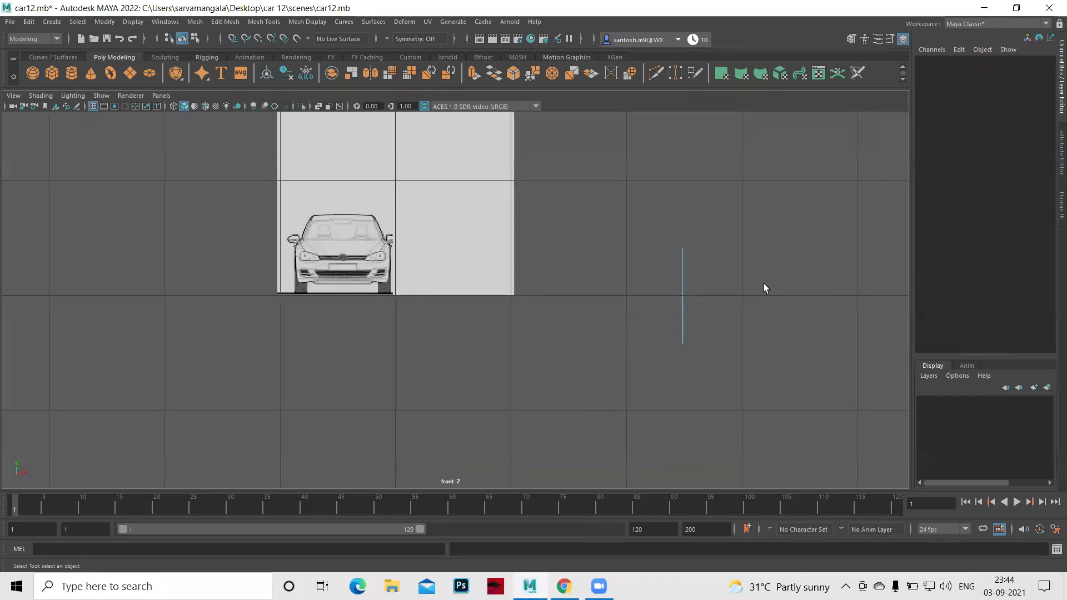
Delete the pipe's lower faces in the maximised side view and return to object mode.
key(space)
key(space)
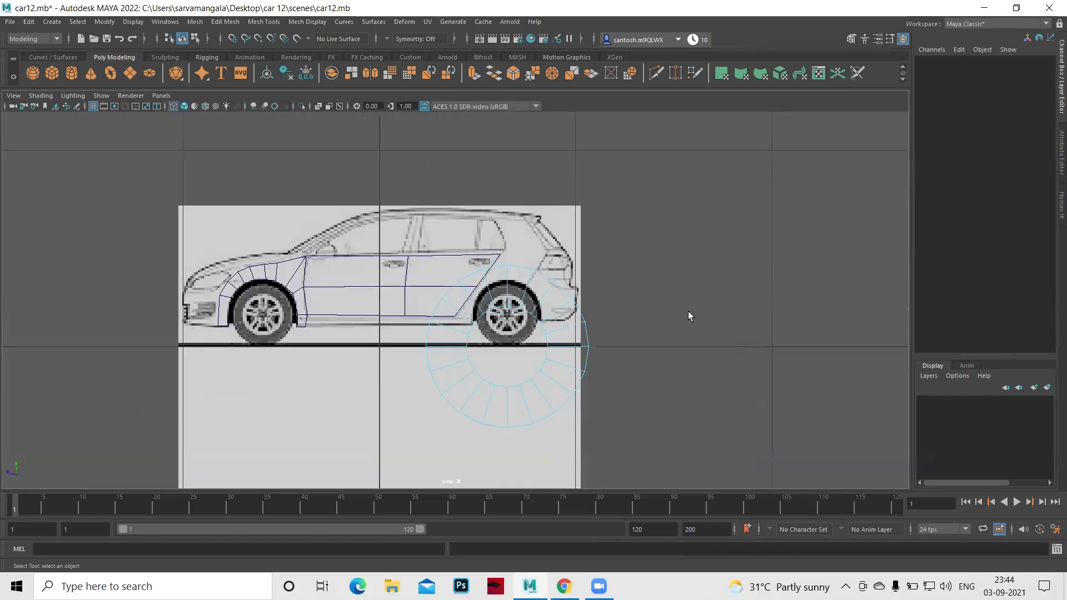
key(space)
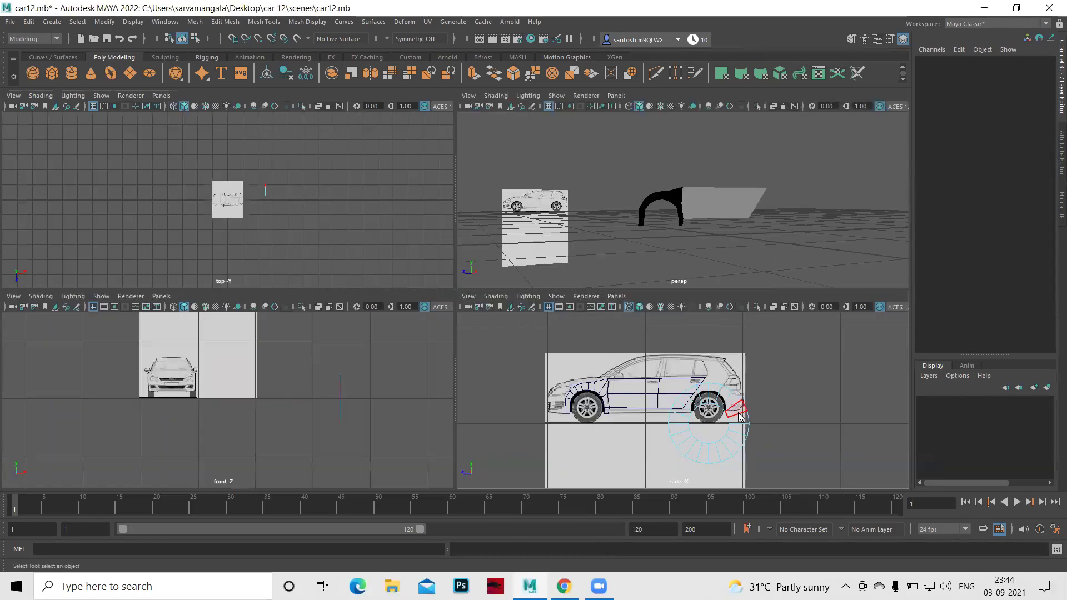
key(space)
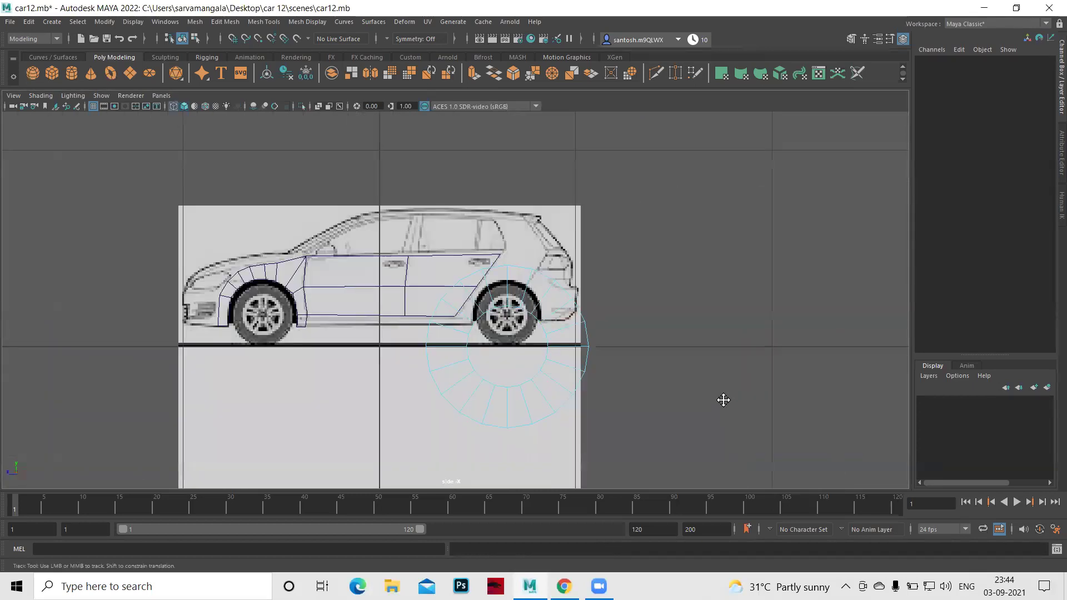
alt+middle_drag(725, 408, 731, 332)
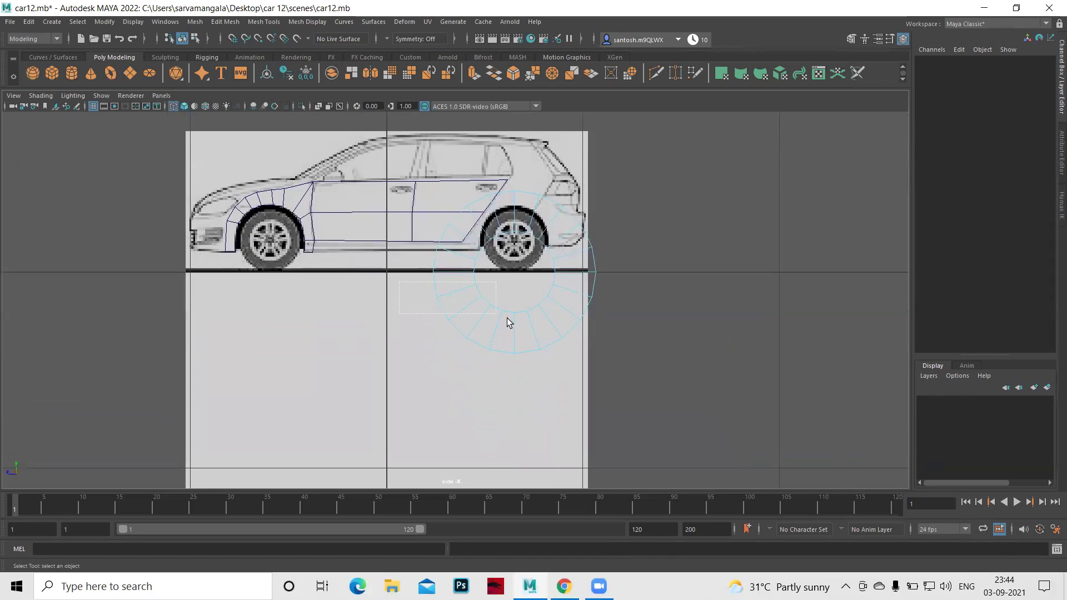
drag(605, 353, 694, 381)
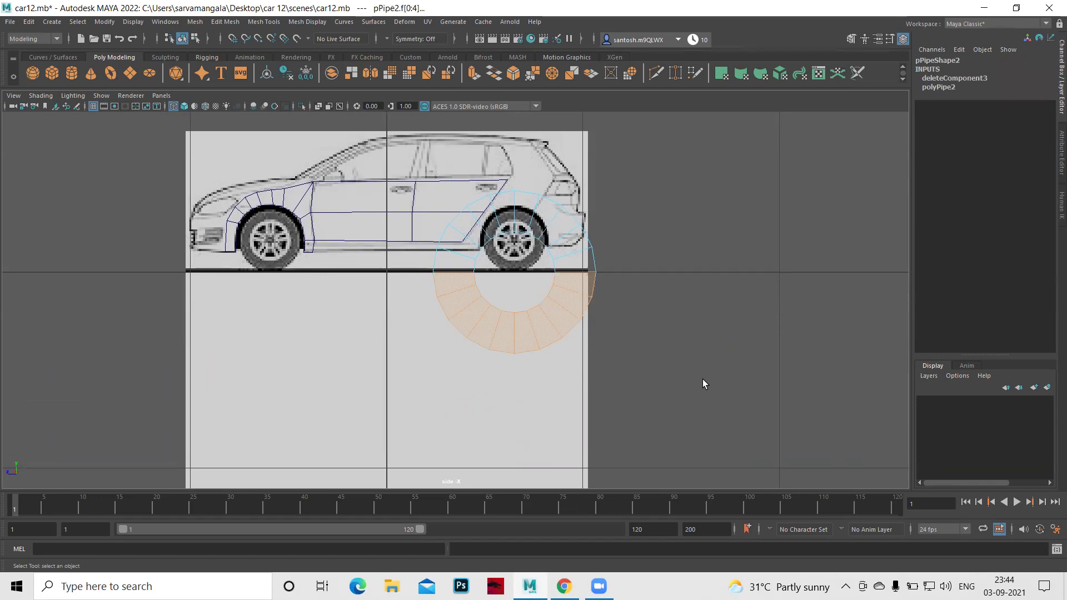
key(Delete)
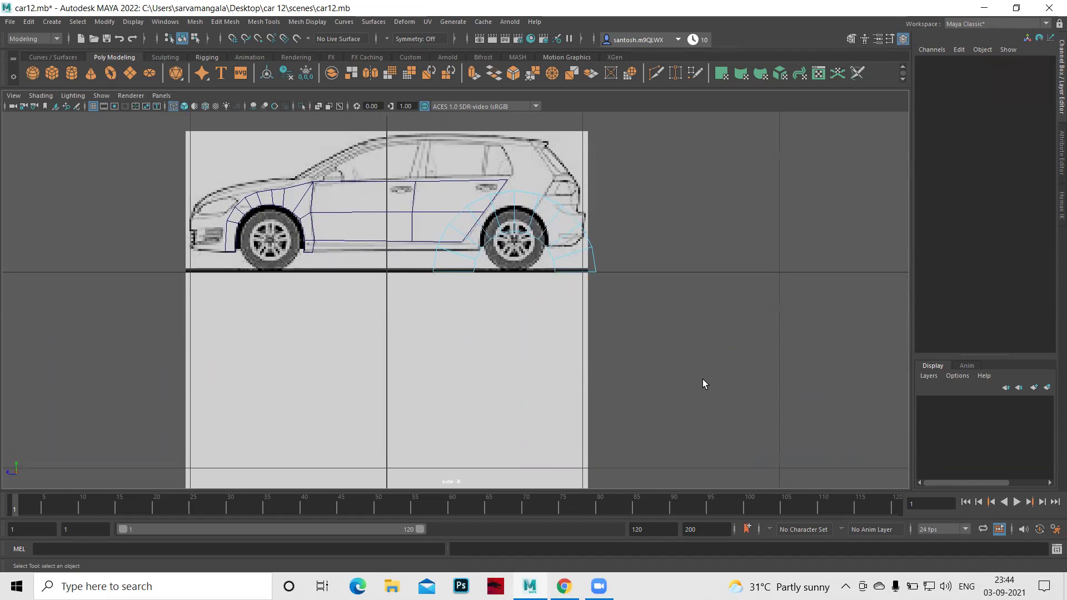
right_drag(481, 221, 541, 206)
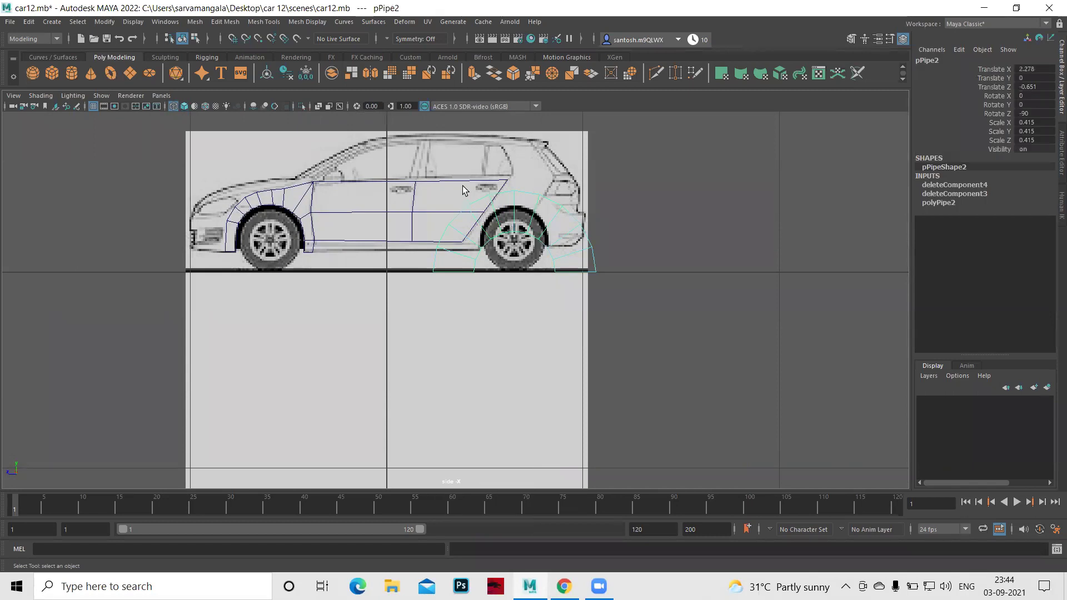
Show the pipe's creation attributes and switch to the front view with the Move tool.
click(927, 202)
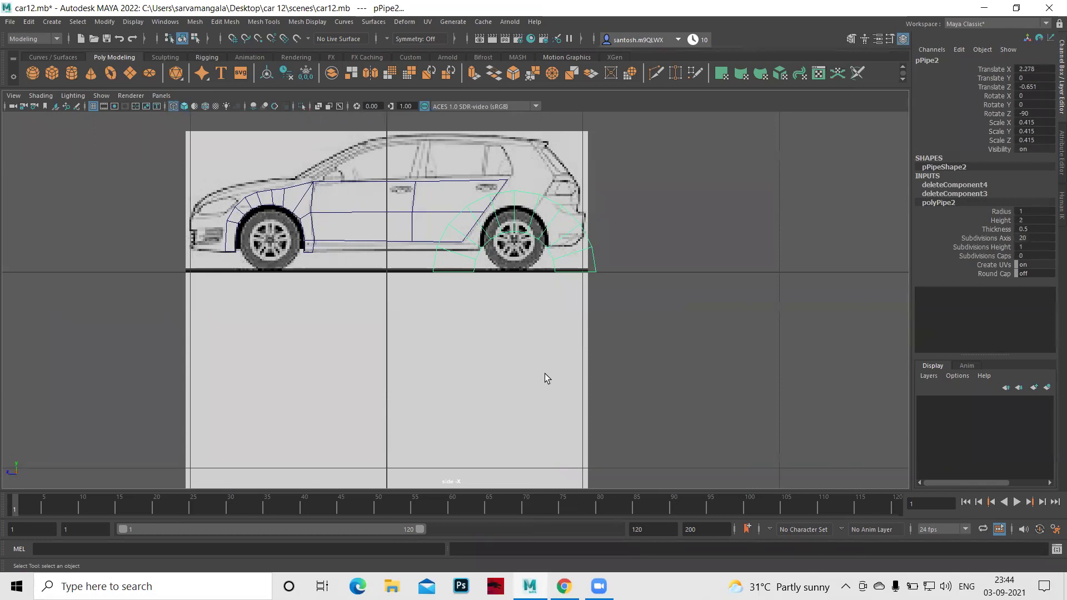
alt+right_drag(502, 266, 614, 363)
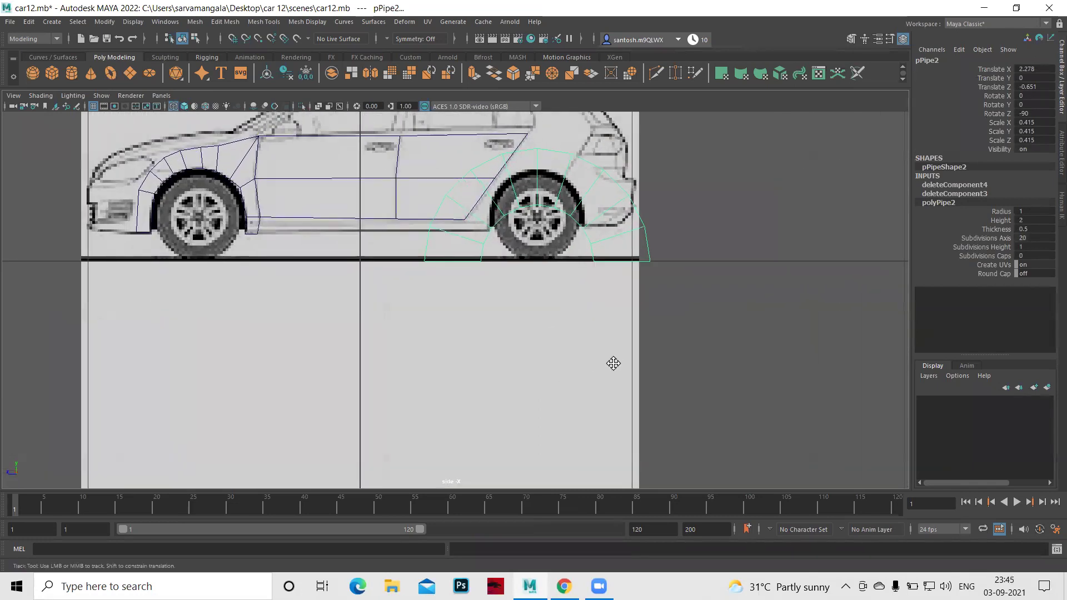
alt+middle_drag(614, 363, 561, 418)
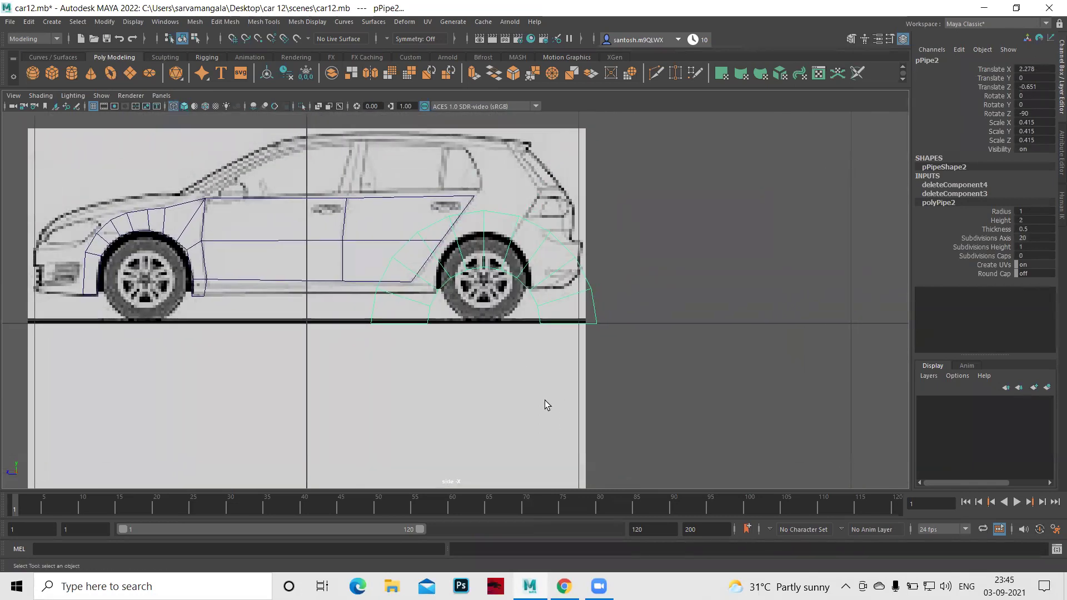
key(space)
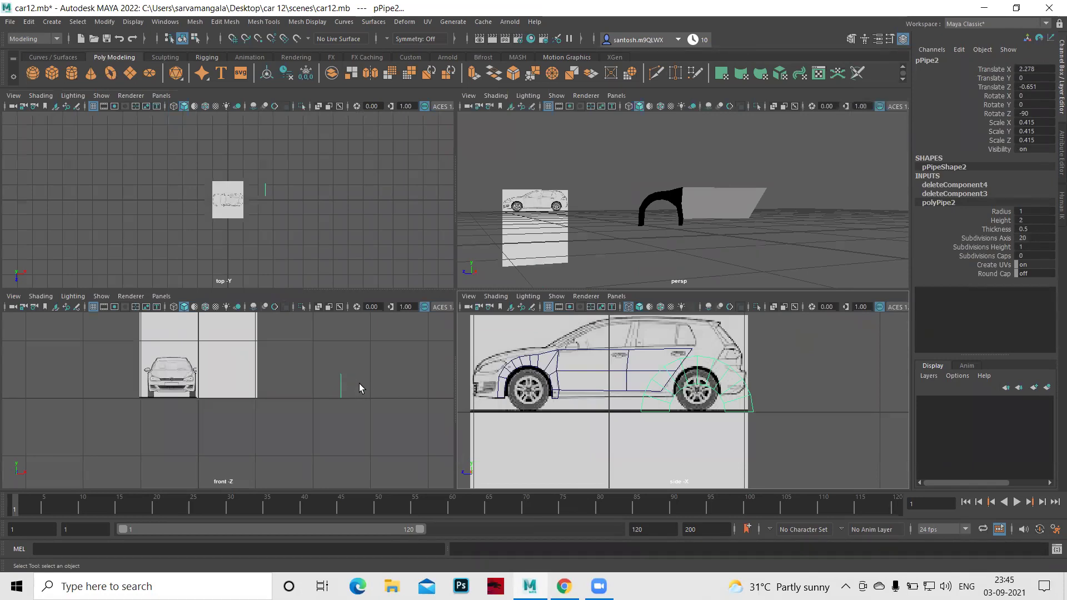
key(w)
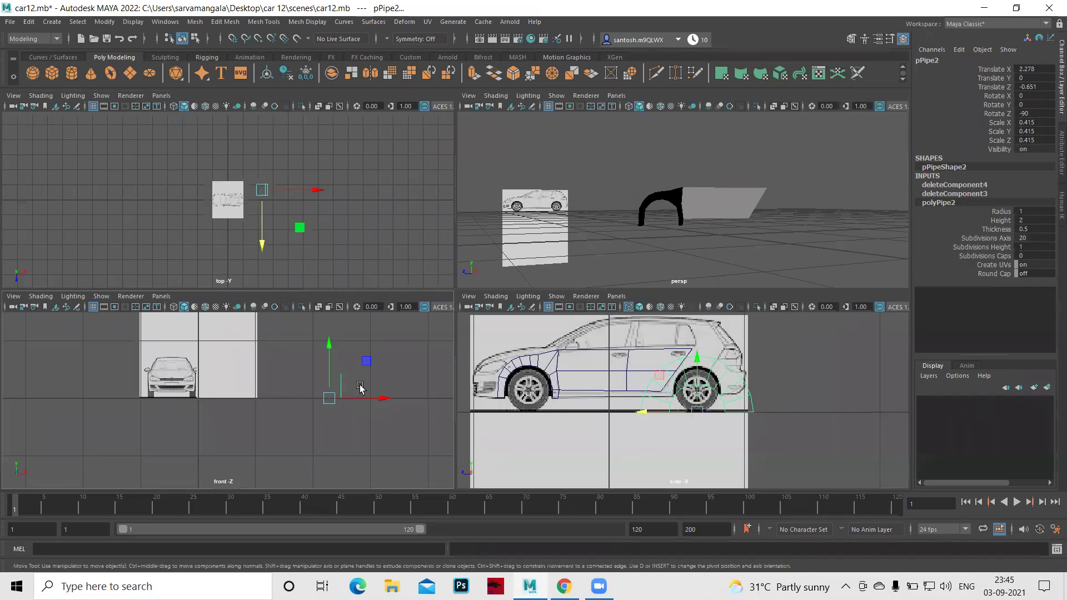
key(space)
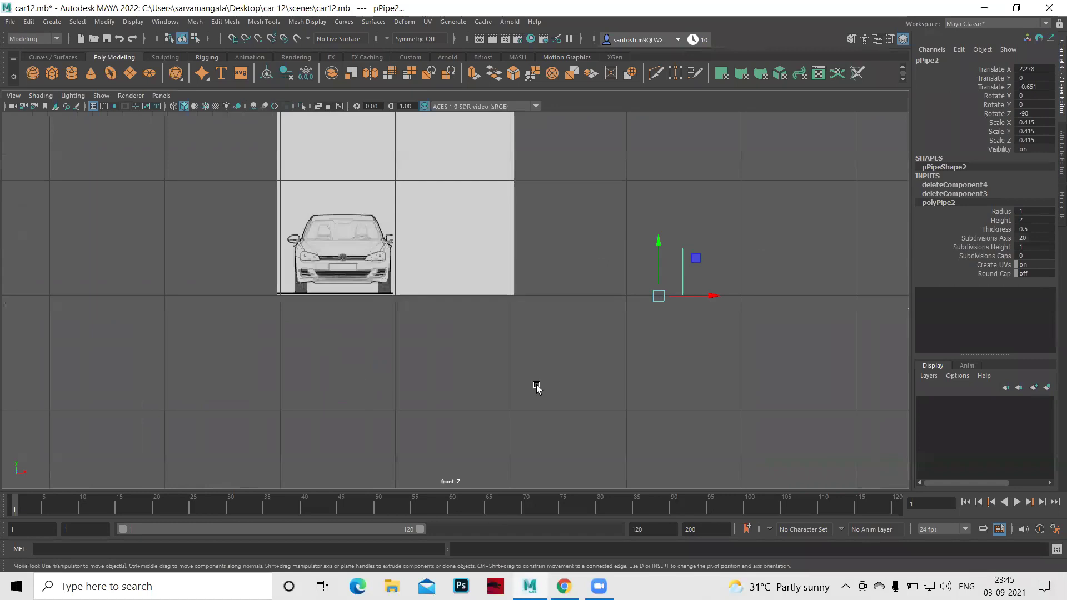
Centre the rear arch's pivot with Modify > Center Pivot.
scroll(631, 364, up, 1)
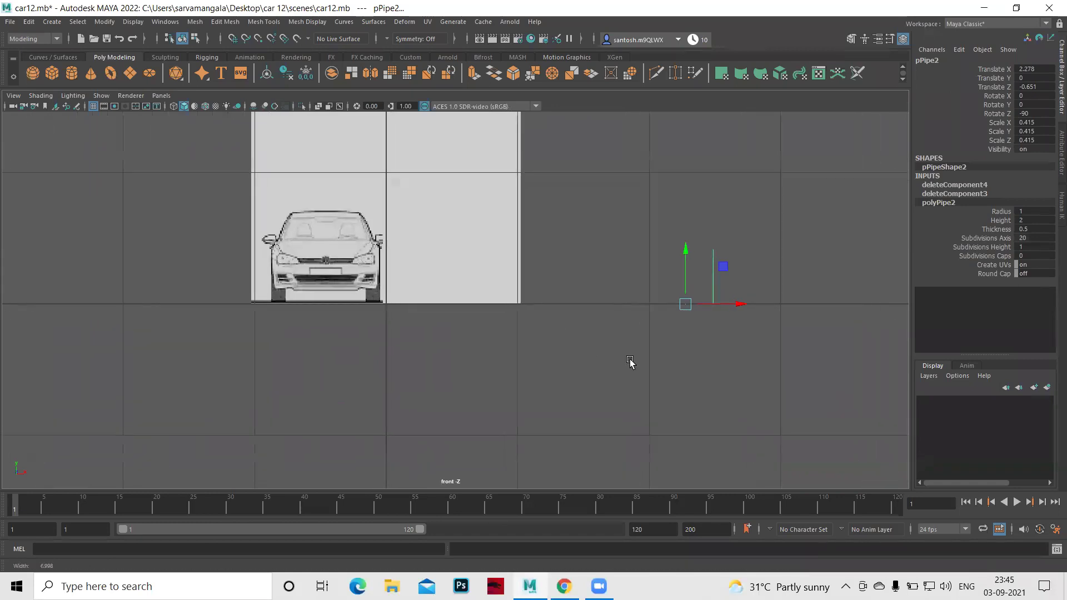
scroll(698, 379, up, 2)
scroll(629, 378, up, 2)
alt+middle_drag(630, 378, 619, 378)
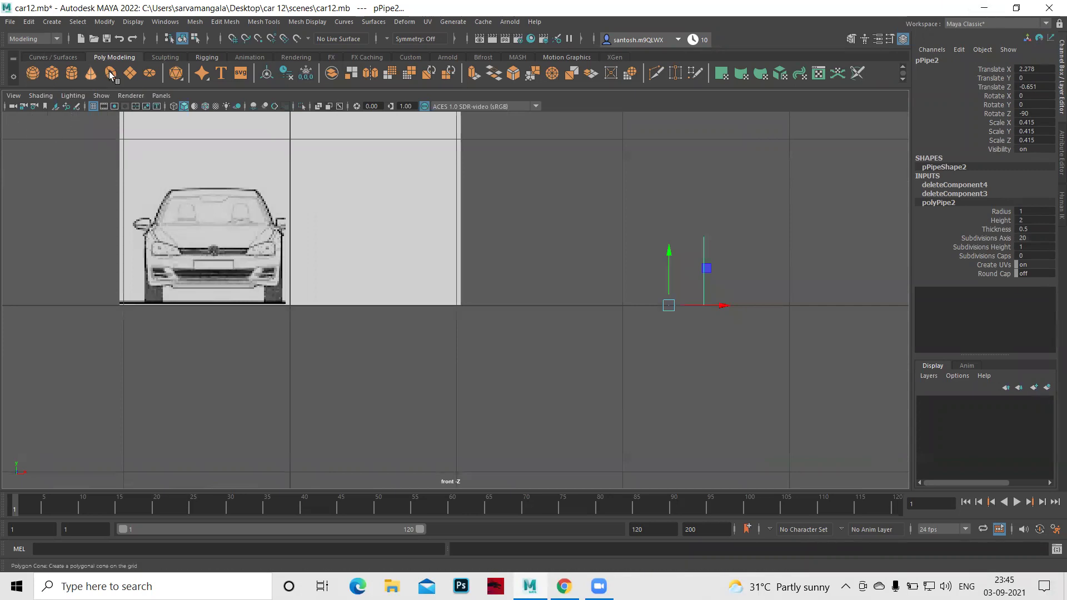
click(101, 23)
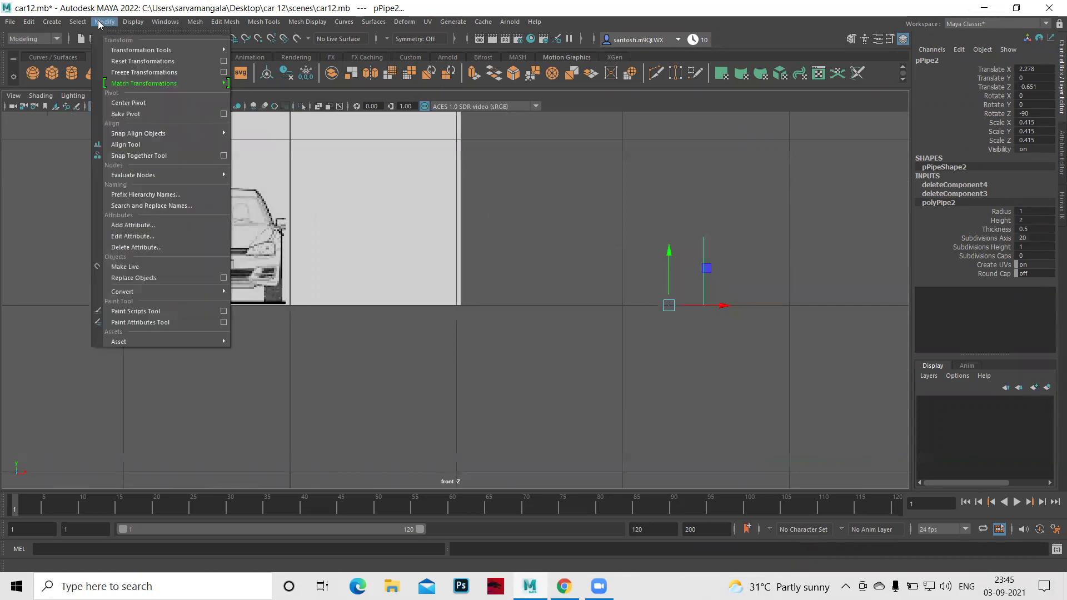
click(136, 103)
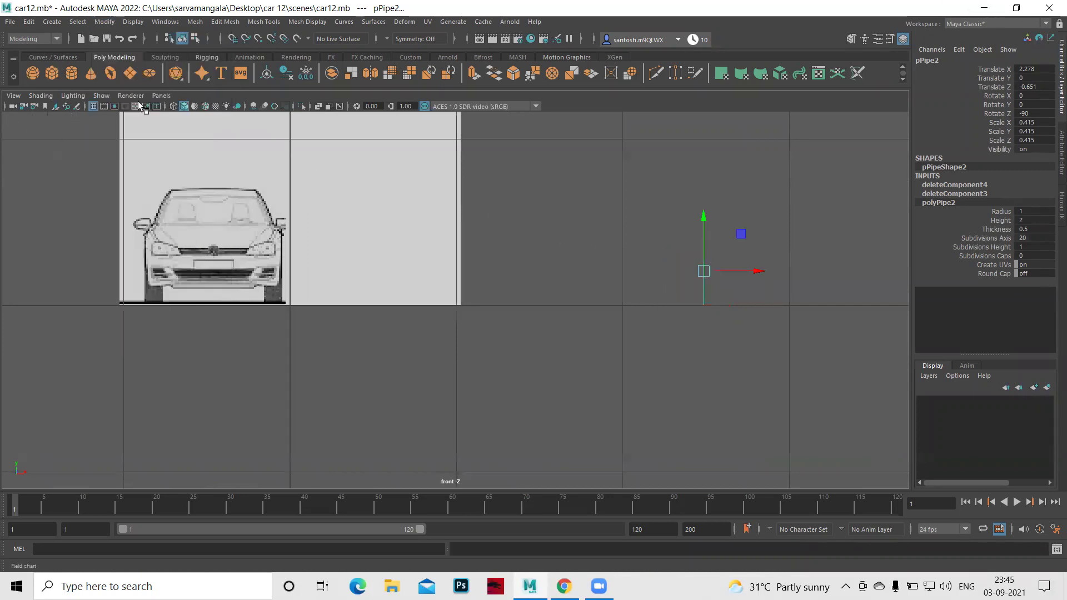
Move the arch across in X to the car's side edge, Translate X -0.252.
drag(733, 272, 325, 252)
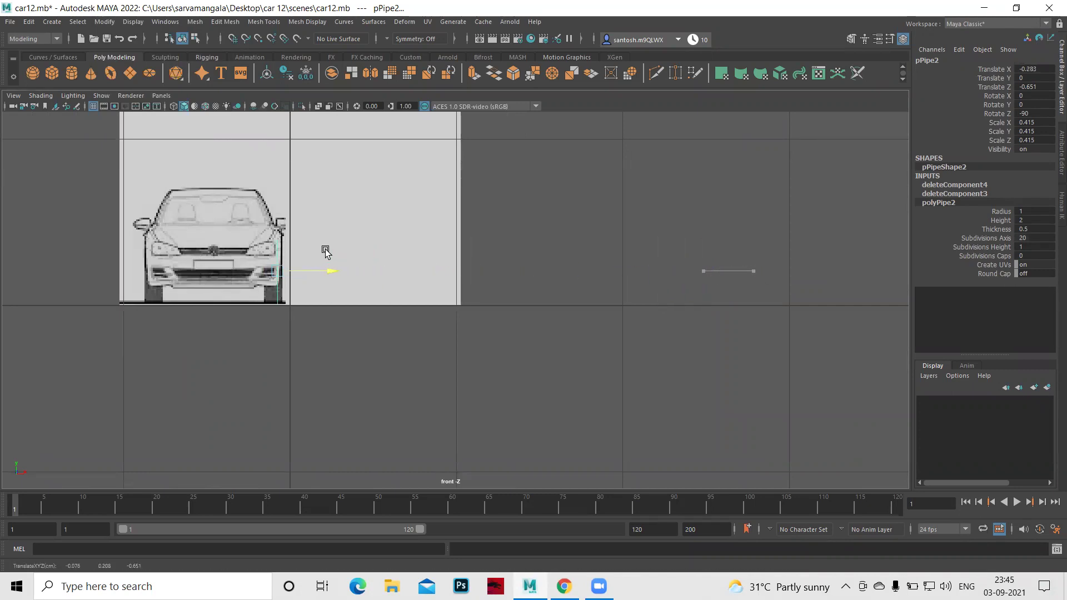
scroll(371, 381, up, 3)
scroll(333, 369, up, 1)
alt+middle_drag(266, 243, 386, 267)
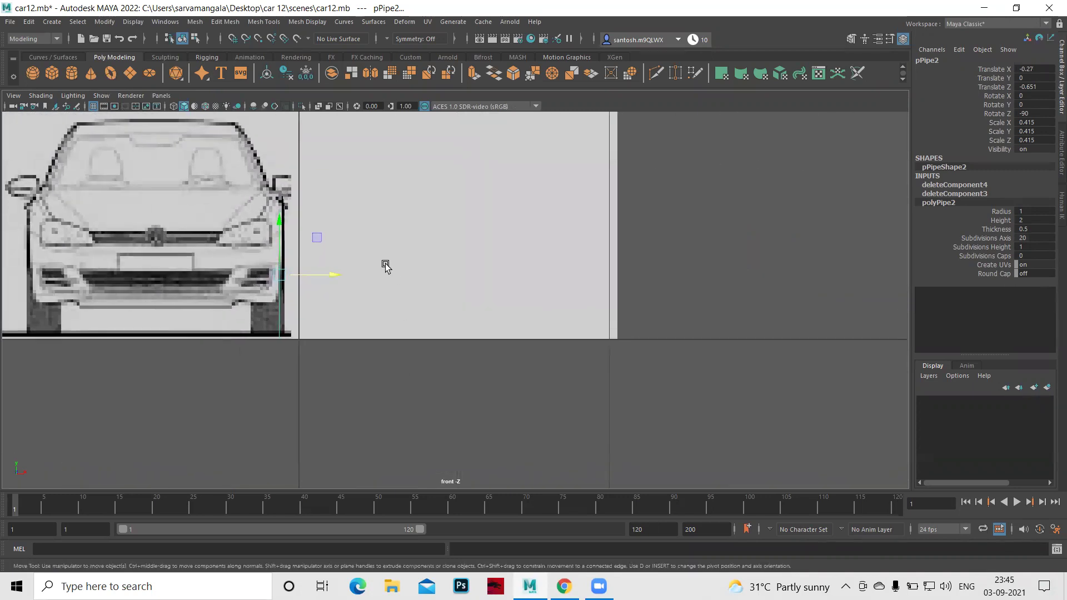
drag(330, 278, 341, 278)
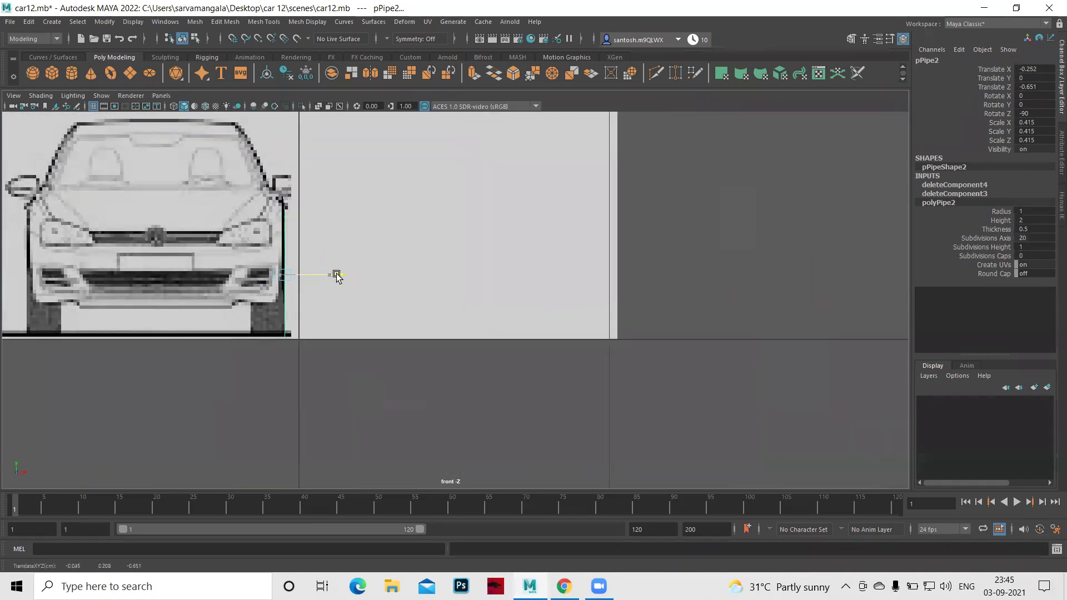
key(space)
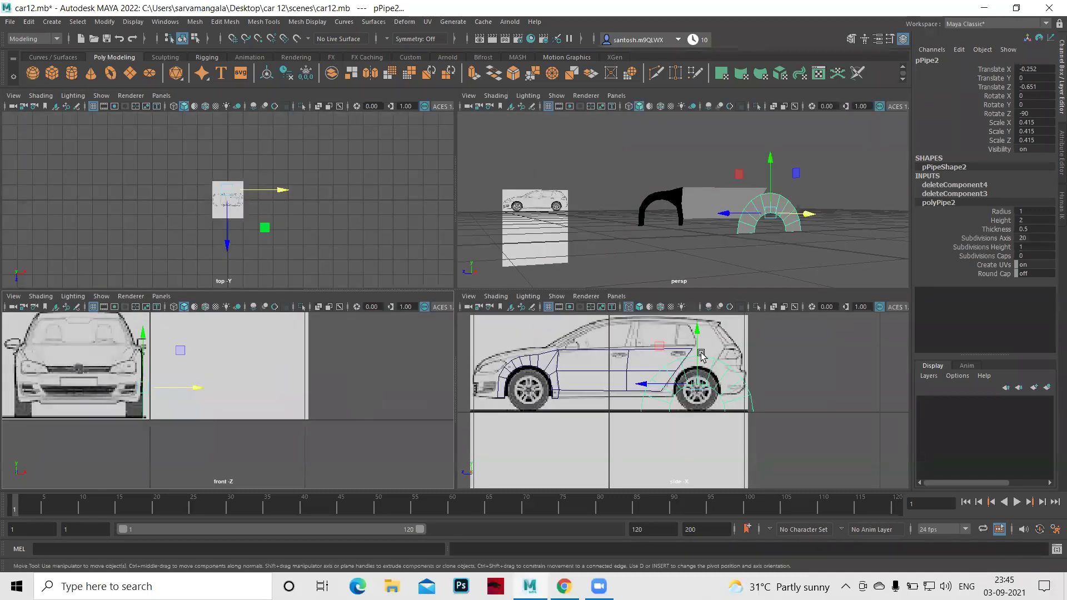
key(space)
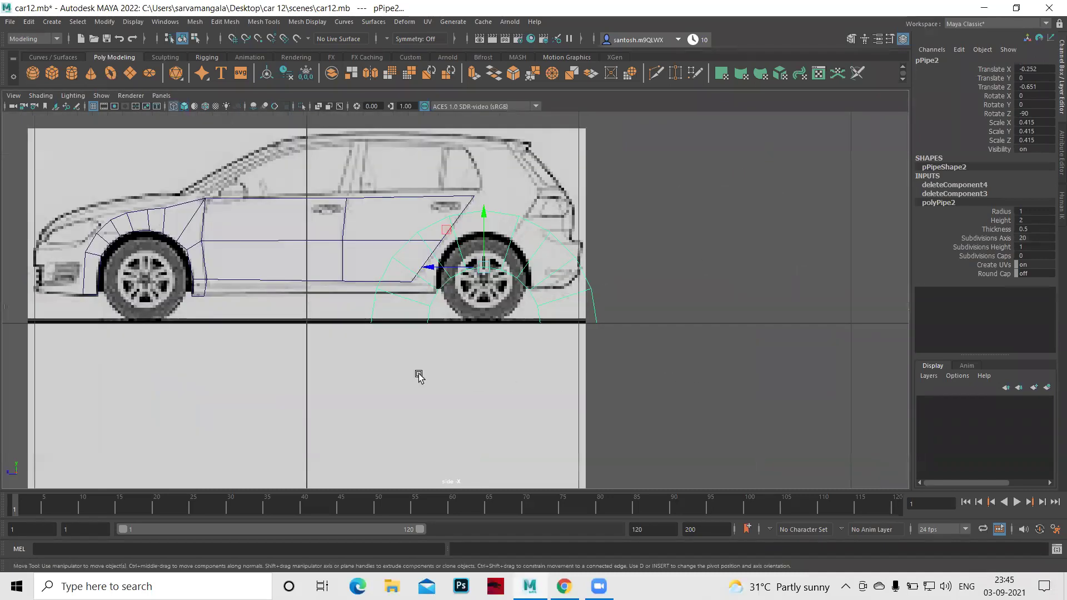
scroll(502, 409, up, 2)
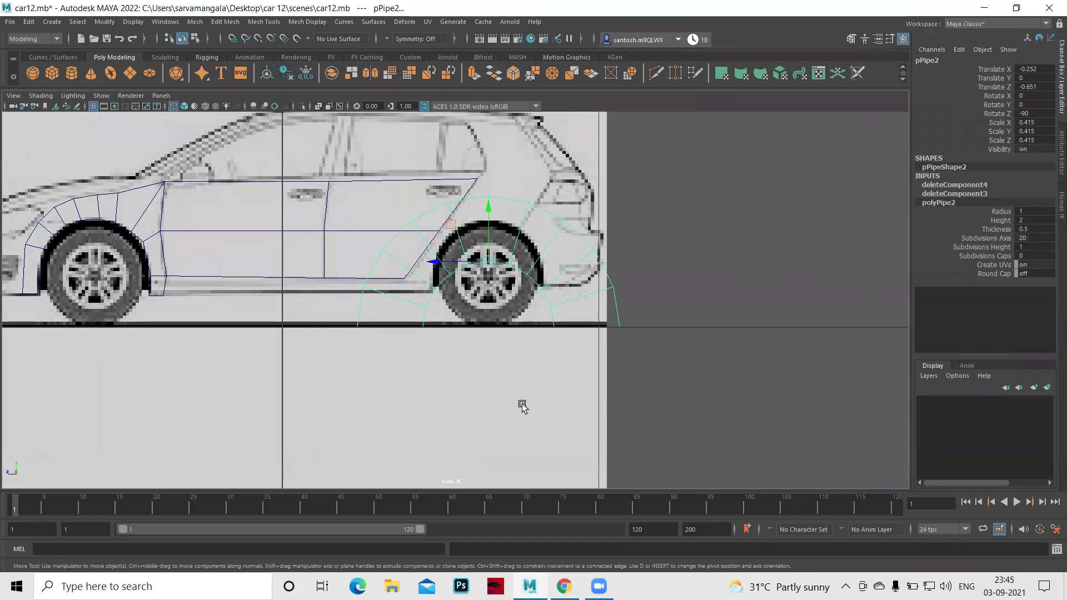
Shrink the rear arch to 0.212 scale and raise it in Y over the rear wheel.
key(r)
drag(488, 261, 416, 270)
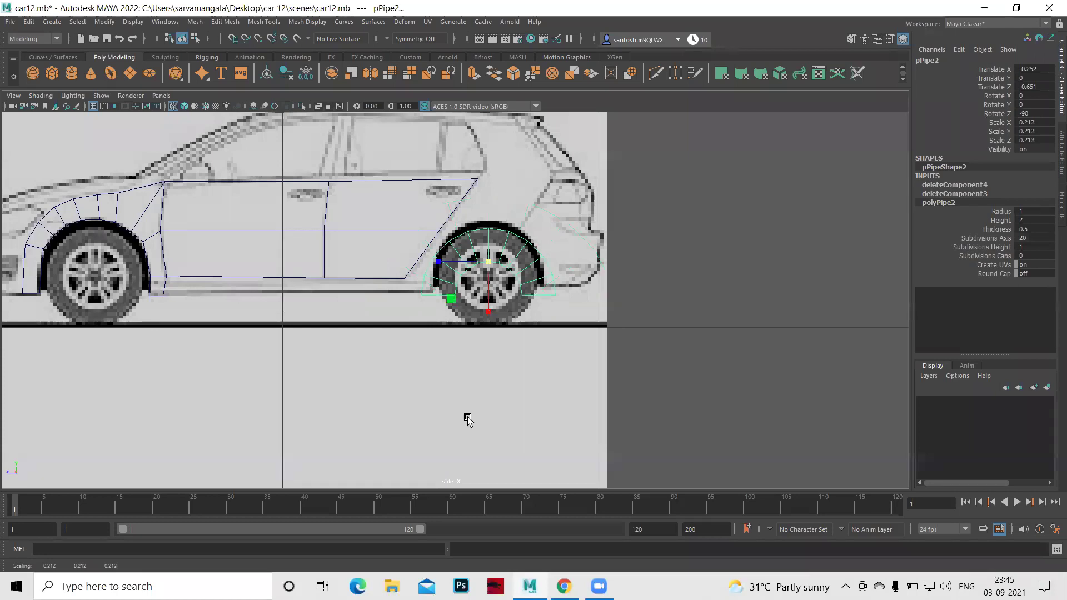
mouse_move(438, 376)
alt+right_down()
mouse_move(474, 402)
mouse_move(545, 402)
alt+right_up()
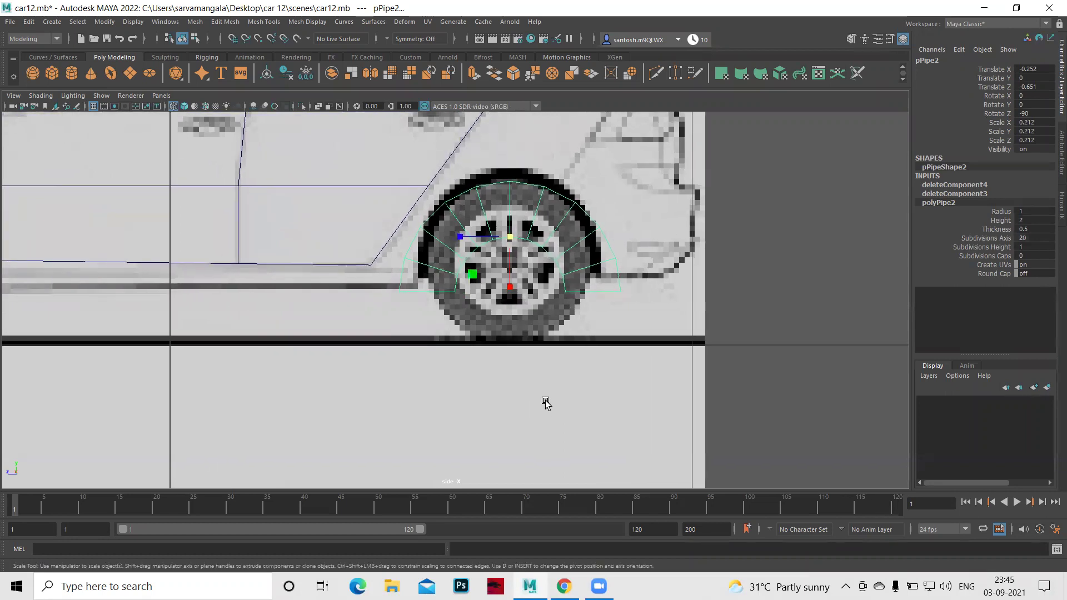
alt+middle_drag(545, 407, 542, 409)
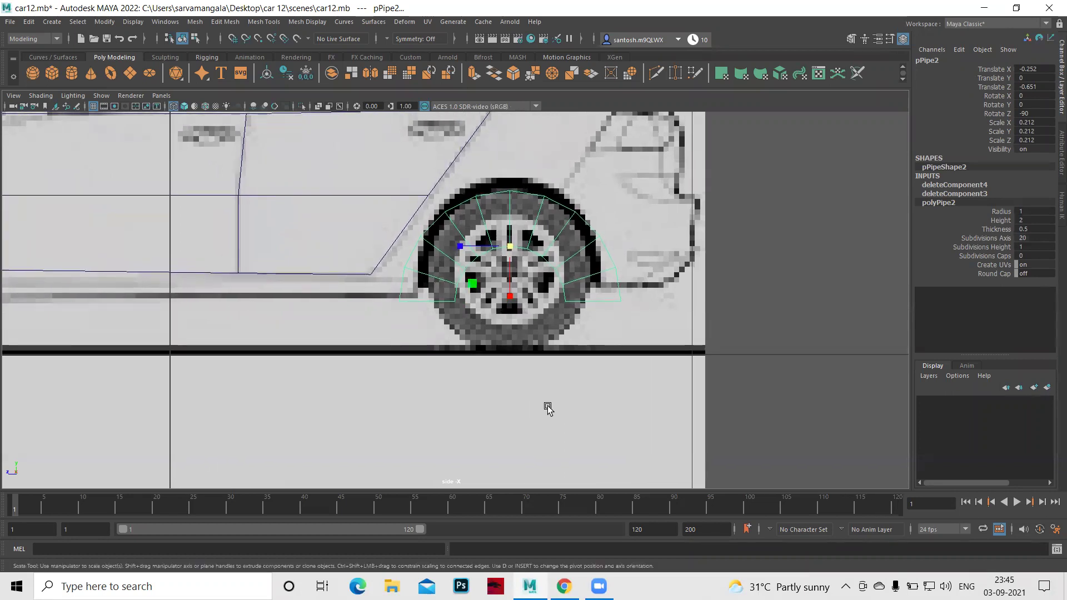
key(w)
drag(509, 192, 516, 158)
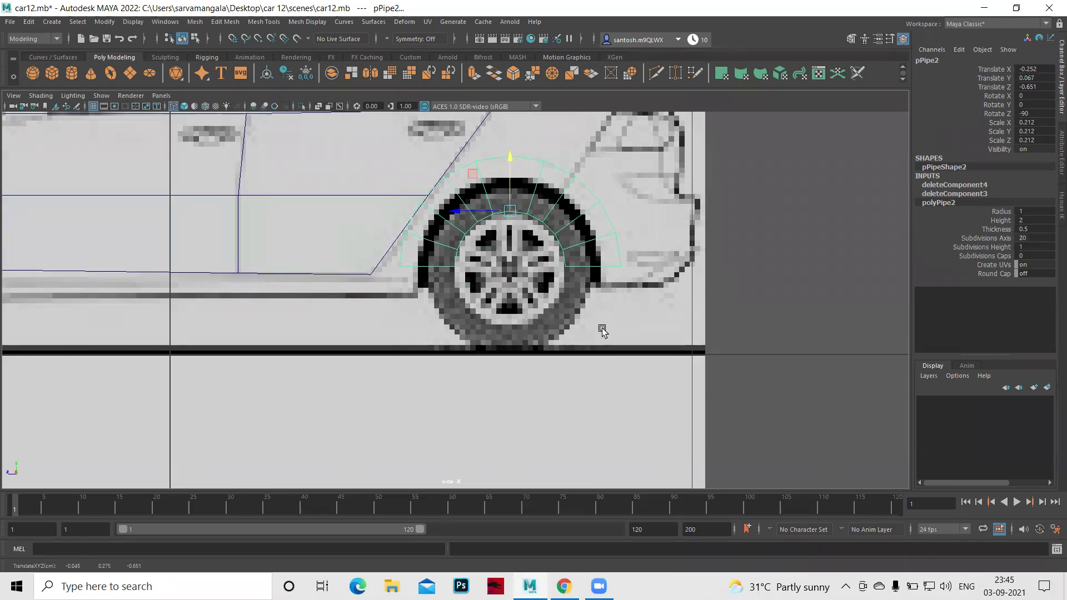
key(q)
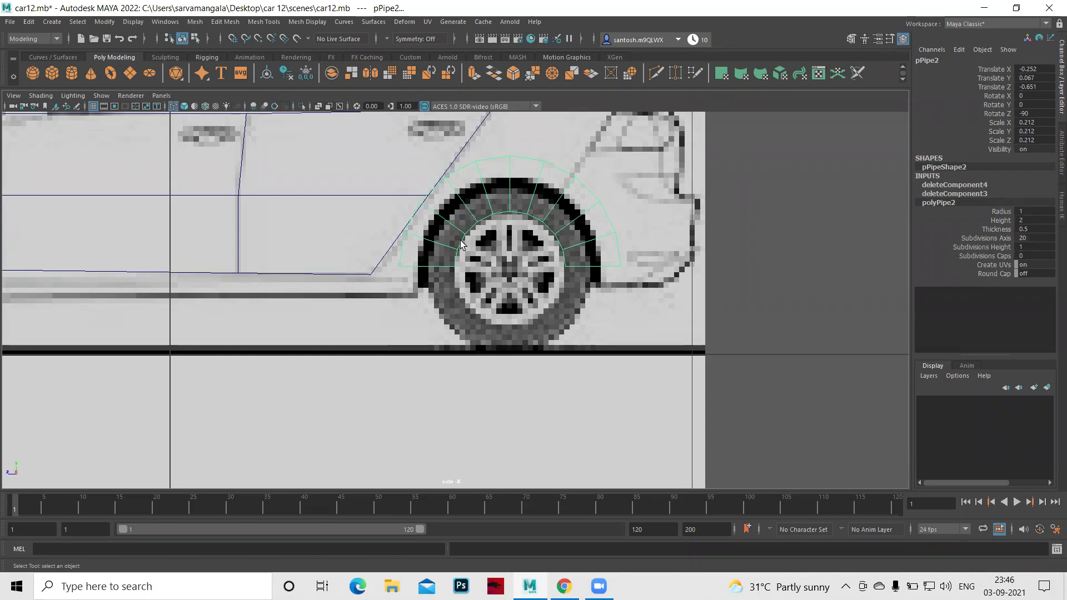
Select the arch's front-end vertices and pull them toward the body sill.
right_drag(462, 244, 406, 242)
drag(410, 278, 477, 289)
key(w)
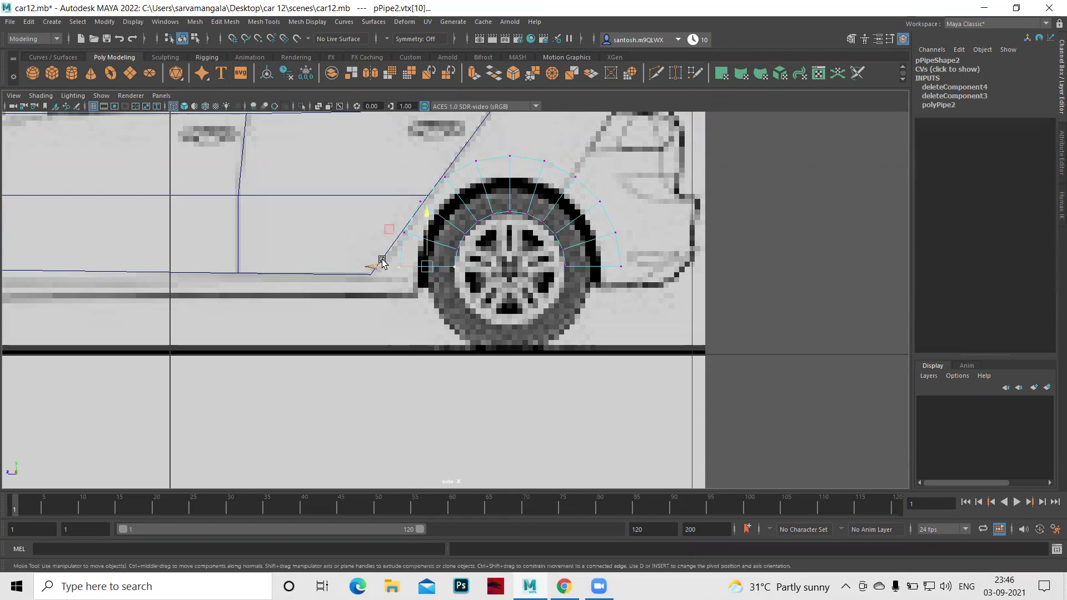
mouse_move(374, 267)
mouse_down()
mouse_move(350, 271)
mouse_move(409, 223)
mouse_move(353, 274)
mouse_move(403, 274)
mouse_move(437, 299)
mouse_up()
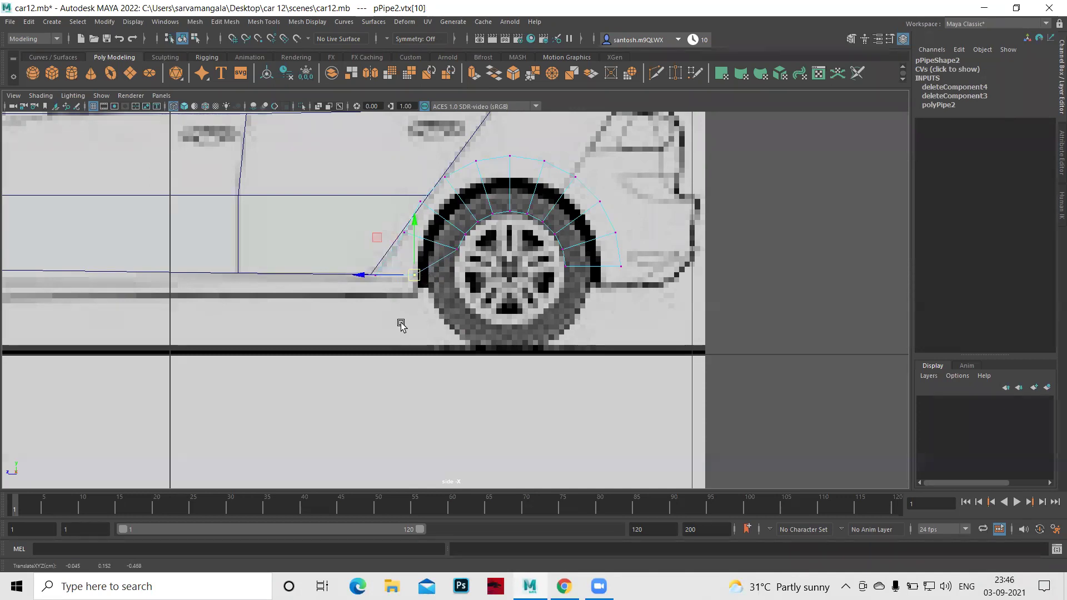
alt+right_drag(378, 305, 750, 342)
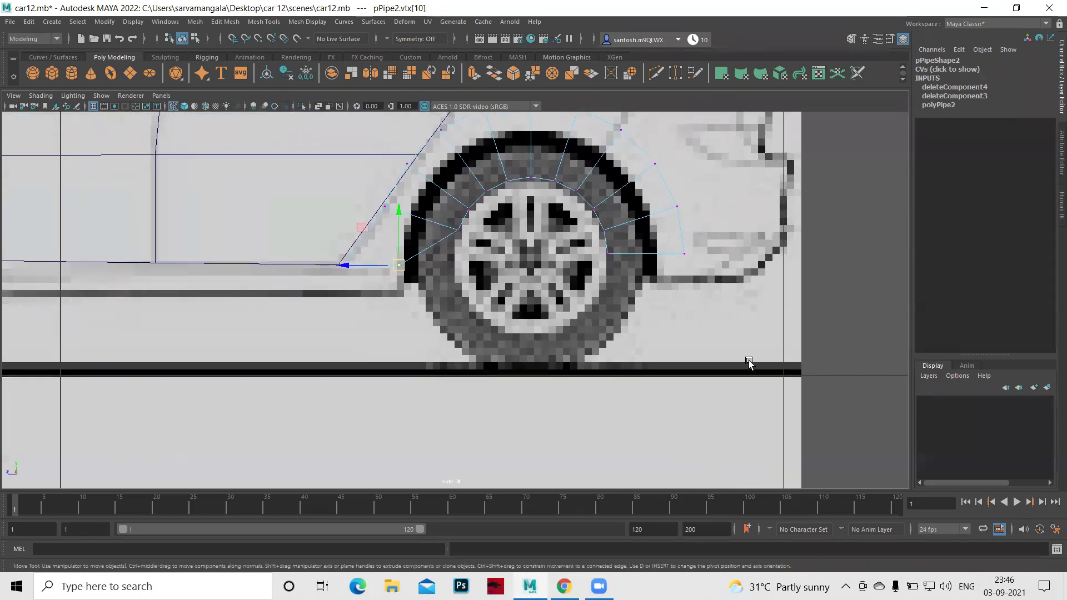
alt+middle_drag(748, 362, 741, 401)
Drag the front inner arch vertices onto the body edge and tyre outline.
click(450, 271)
drag(450, 271, 407, 257)
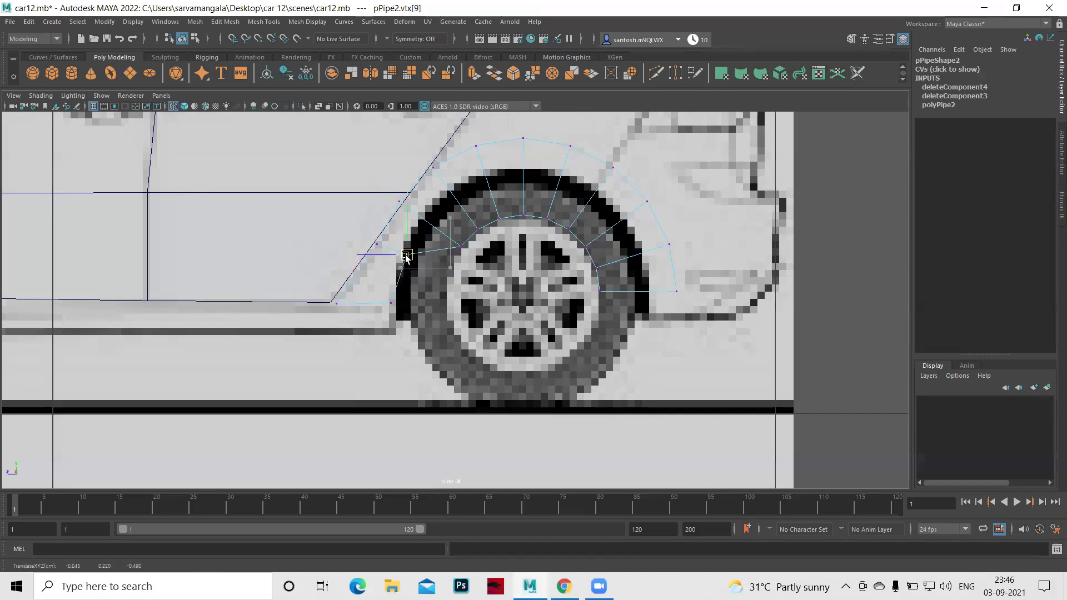
click(461, 246)
drag(462, 245, 432, 217)
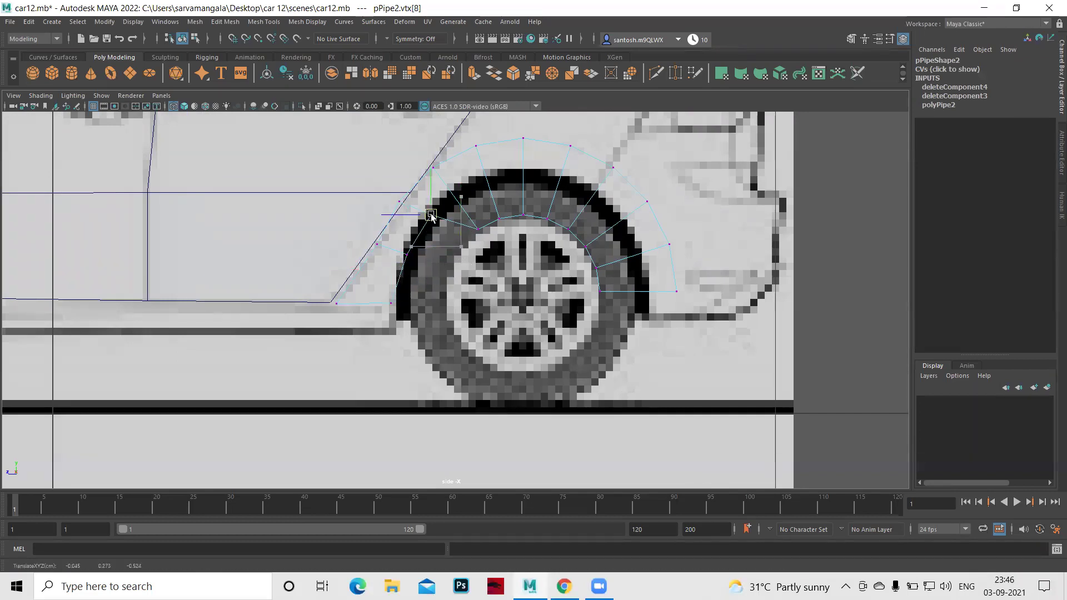
click(478, 229)
drag(478, 229, 461, 185)
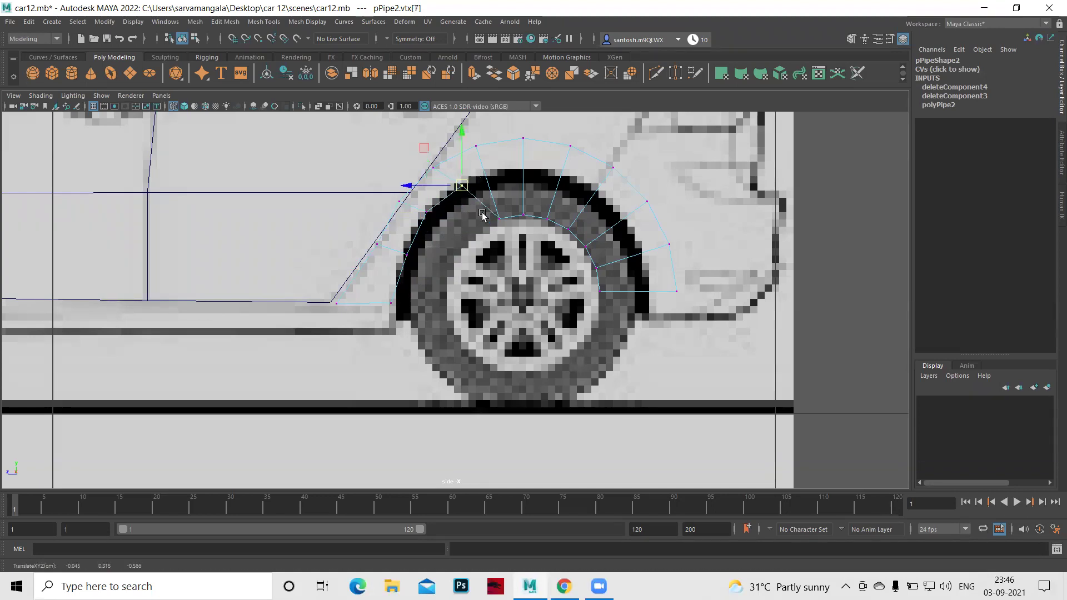
click(499, 217)
drag(499, 218, 506, 171)
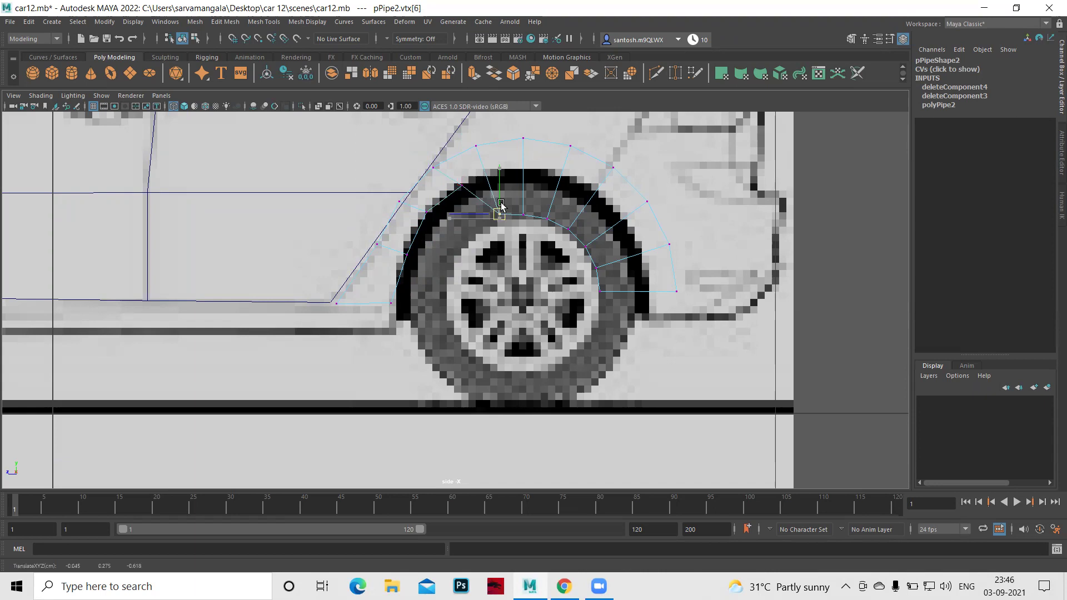
Drag the top and right-side inner vertices onto the tyre's curve.
click(523, 216)
drag(523, 217, 541, 169)
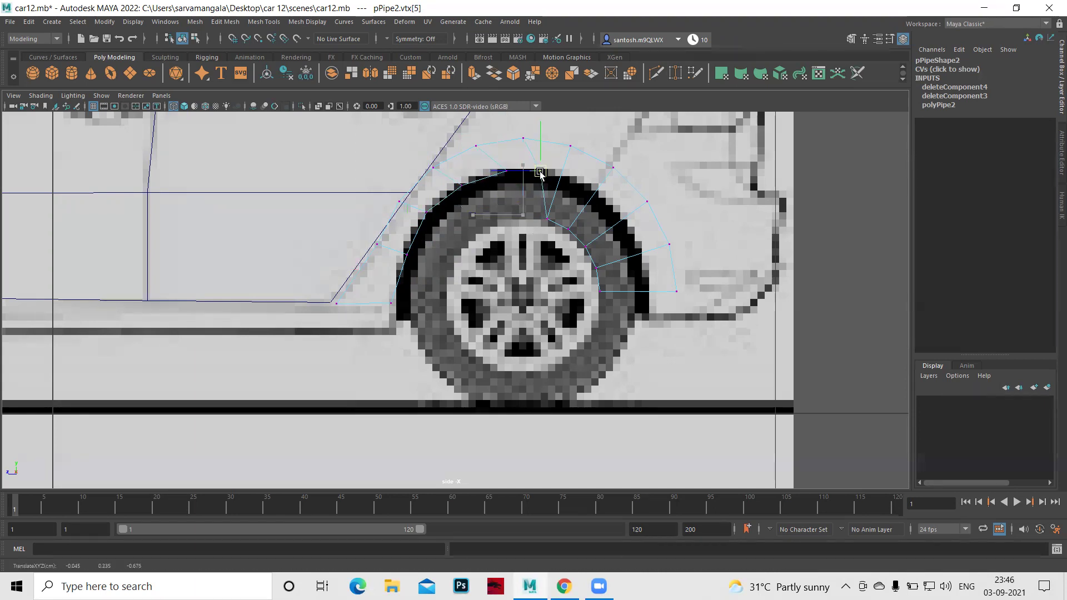
click(546, 219)
drag(545, 221, 579, 183)
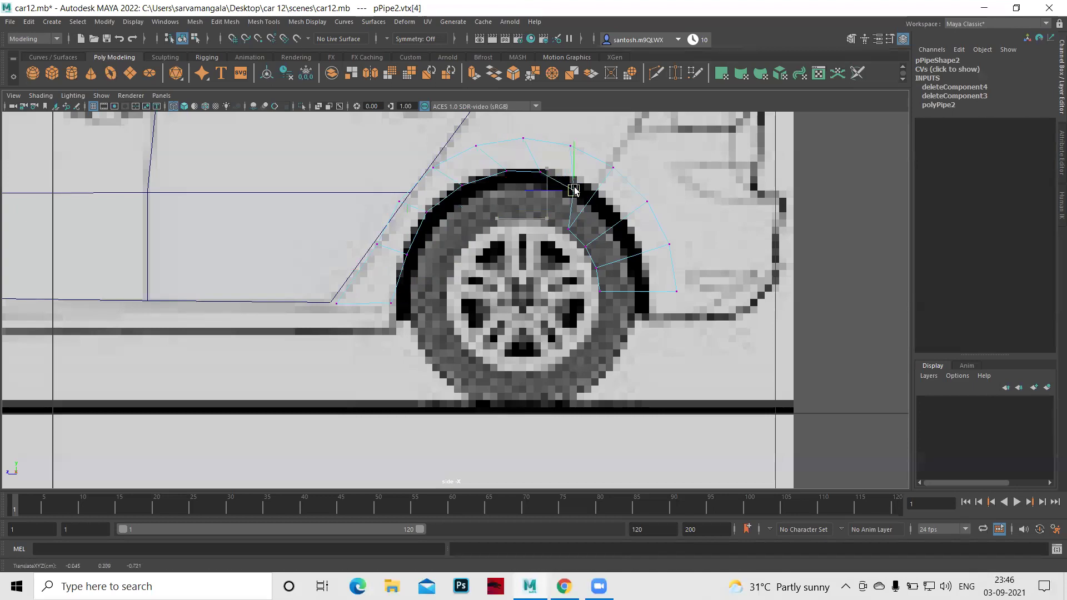
click(568, 228)
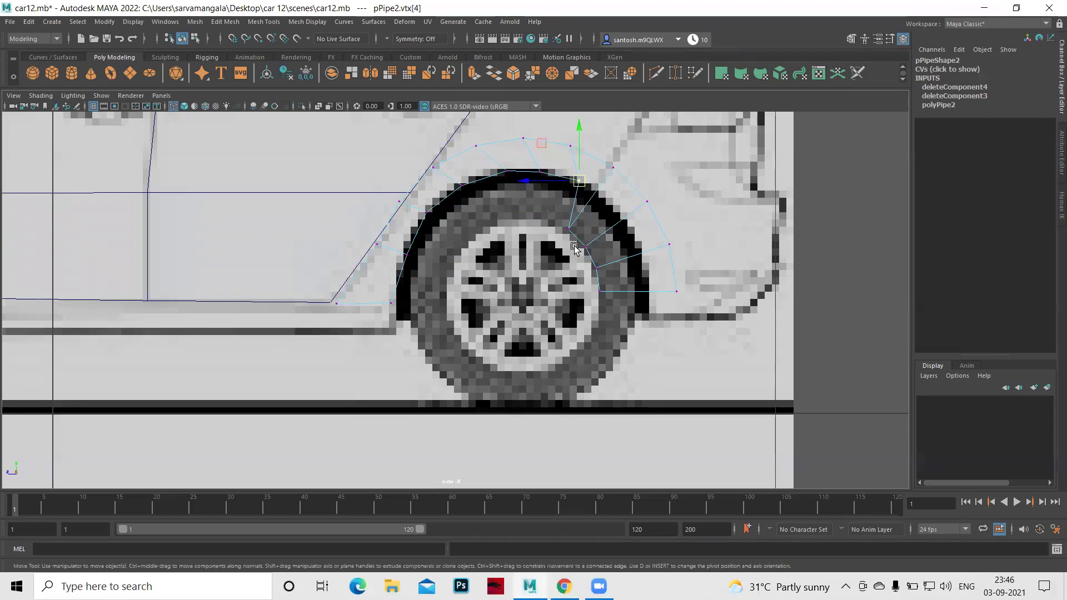
mouse_move(568, 228)
mouse_down()
mouse_move(610, 206)
mouse_move(611, 295)
mouse_move(640, 259)
mouse_up()
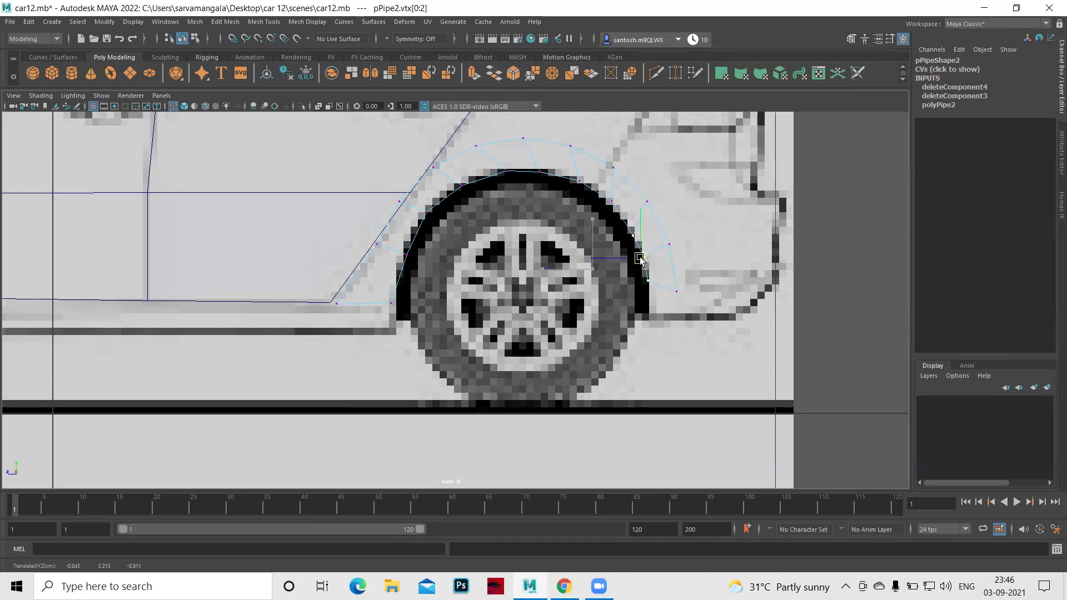
Lower the arch's right-end vertices to the sill line and scale them in Y to align.
drag(640, 273, 707, 320)
drag(663, 238, 665, 274)
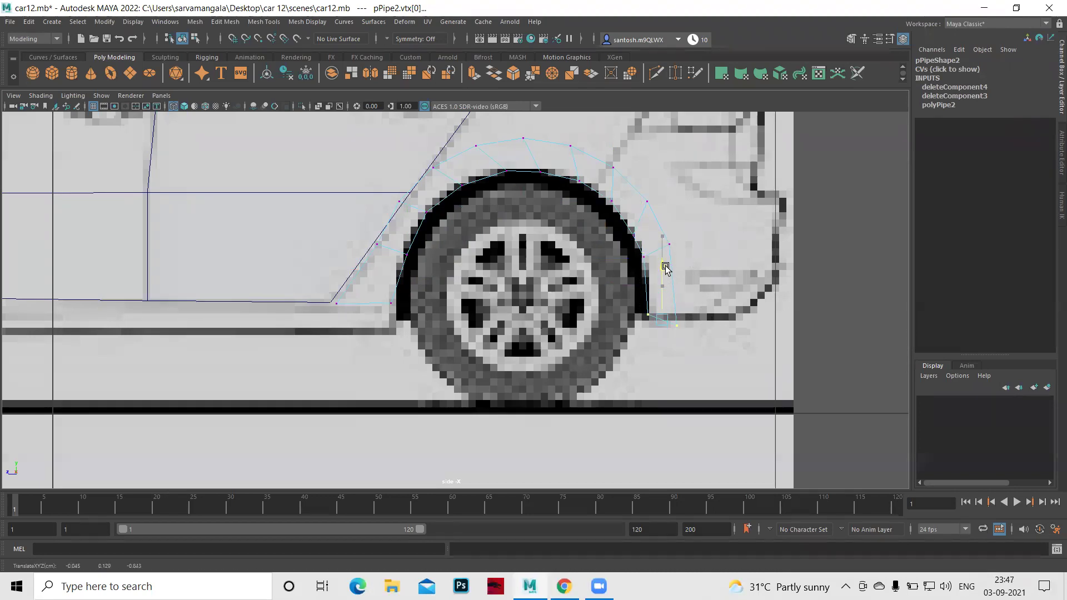
key(r)
drag(663, 369, 666, 325)
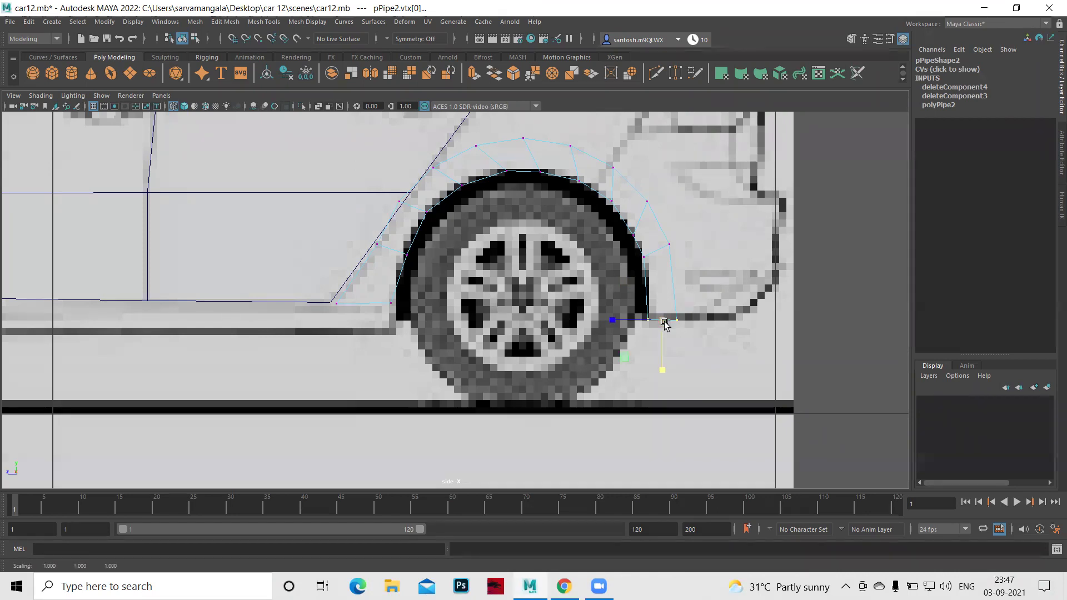
key(w)
Fine-tune the left and top arch vertices so they sit on the tyre outline.
click(418, 263)
drag(411, 259, 401, 257)
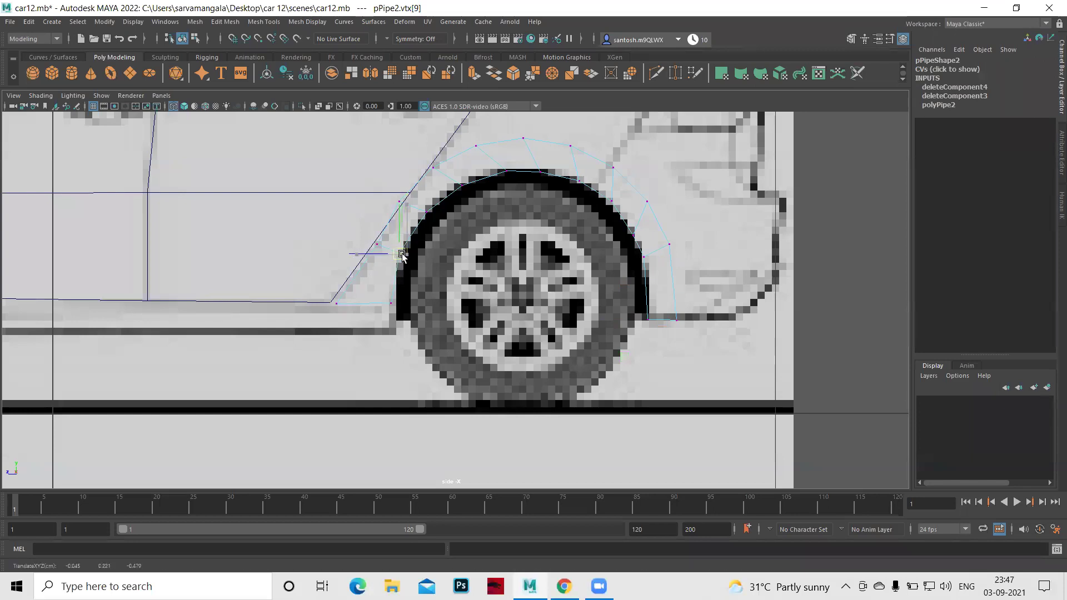
click(430, 215)
drag(431, 219, 467, 185)
click(463, 189)
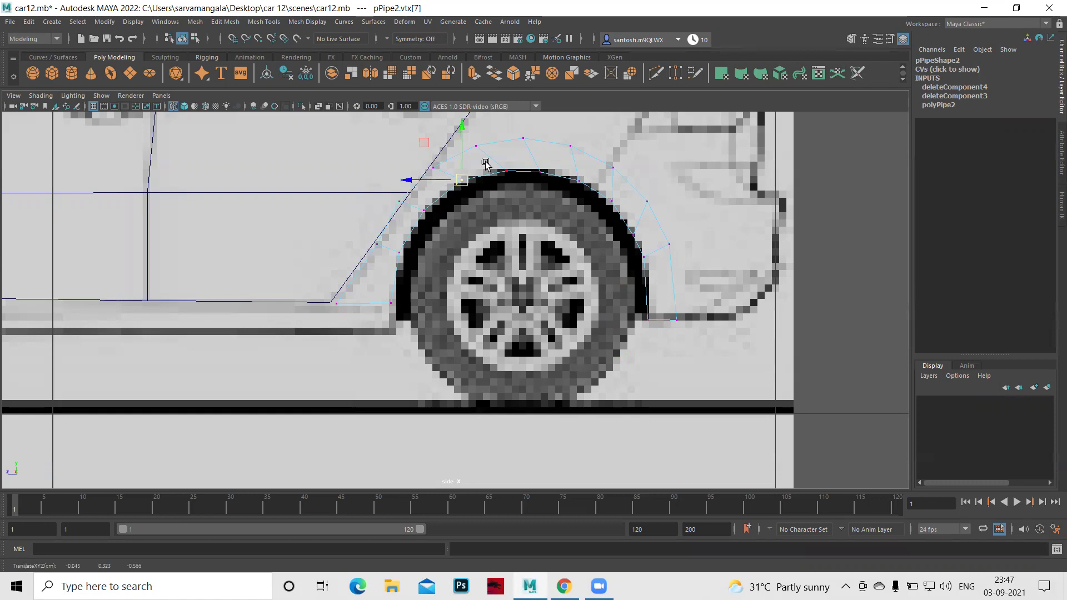
click(509, 176)
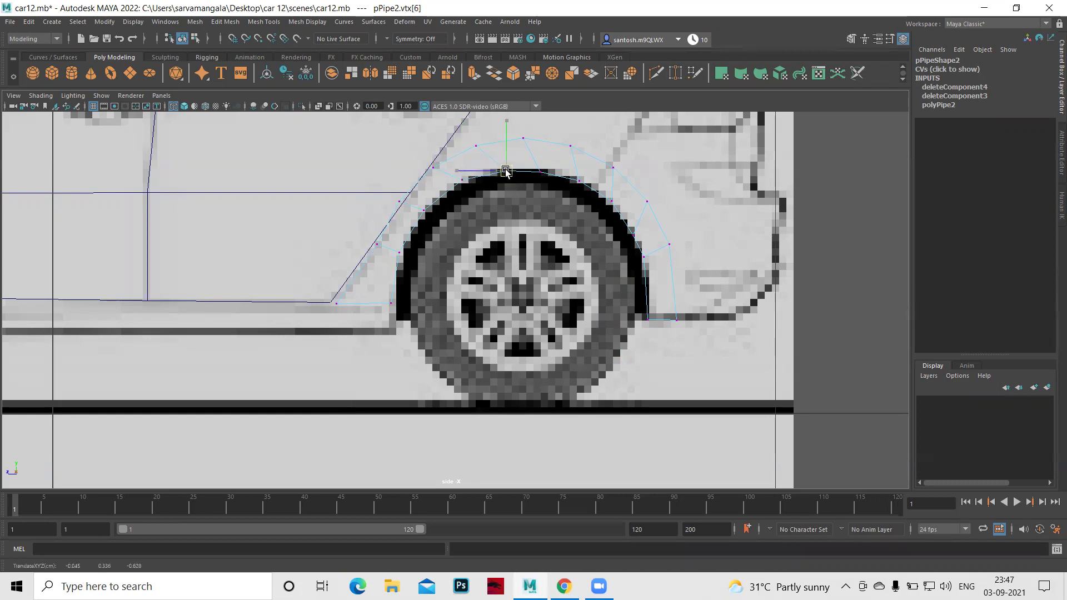
click(538, 183)
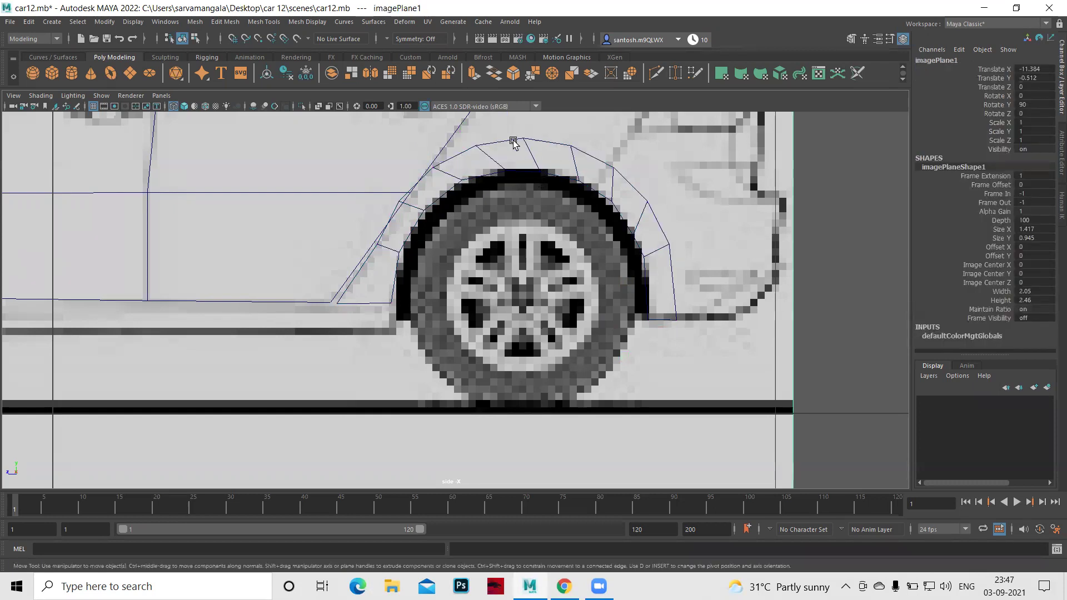
click(562, 179)
right_drag(551, 175, 532, 166)
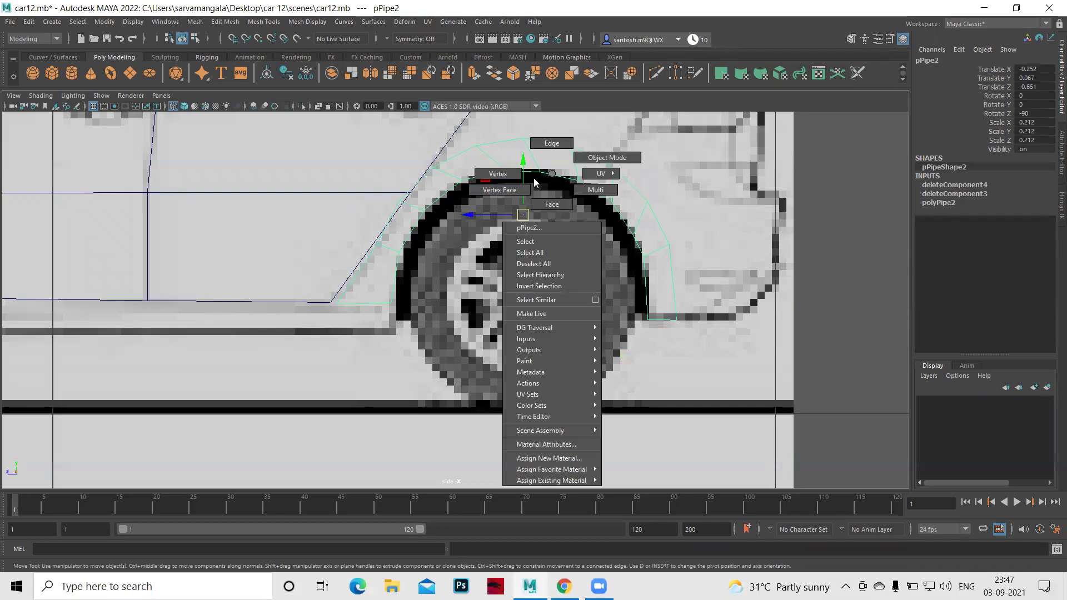
click(532, 167)
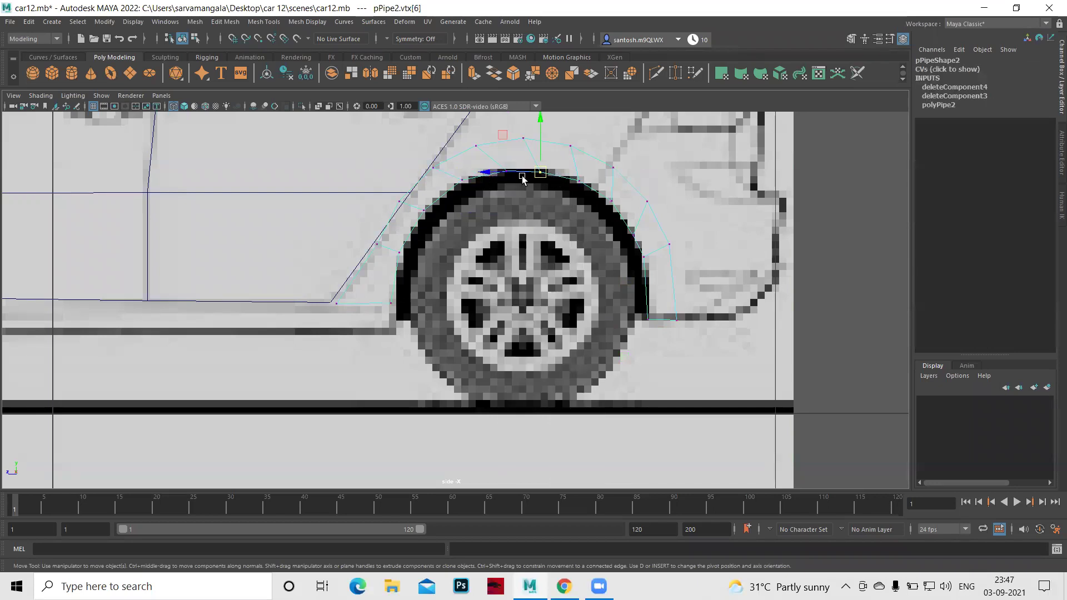
drag(539, 177, 539, 174)
click(579, 180)
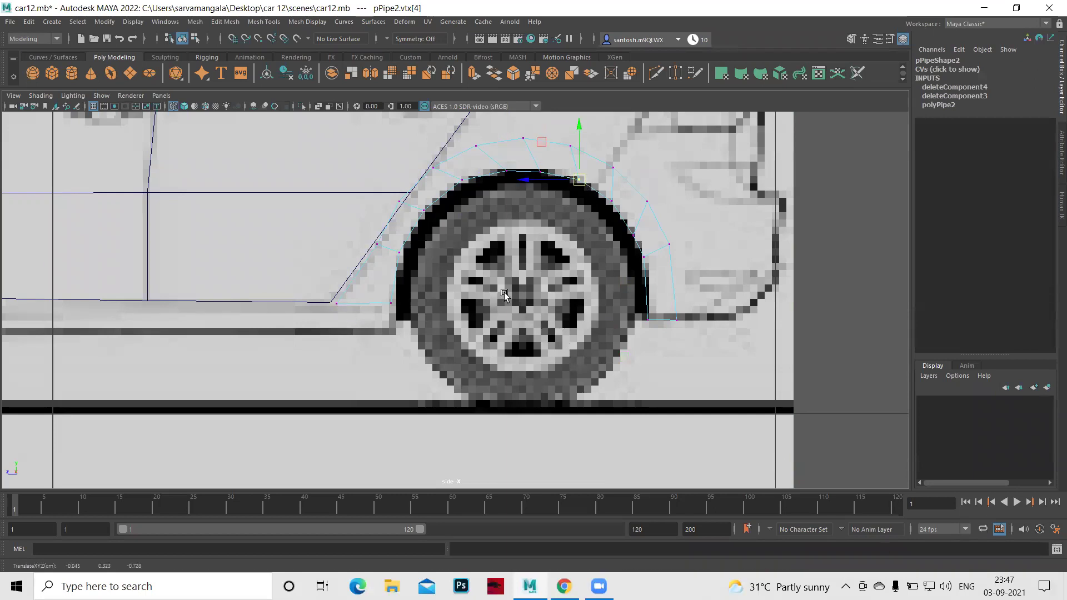
Move the arch's left-end vertex up onto the body's slanted edge.
scroll(504, 295, down, 3)
scroll(505, 301, down, 3)
scroll(517, 317, up, 3)
scroll(524, 332, up, 3)
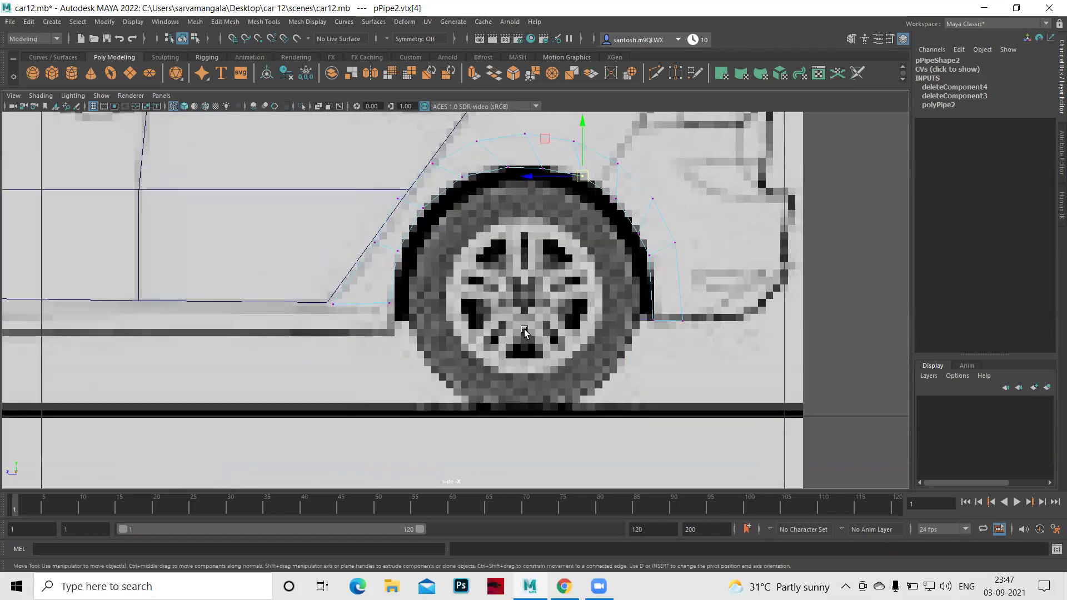
alt+middle_drag(524, 332, 571, 375)
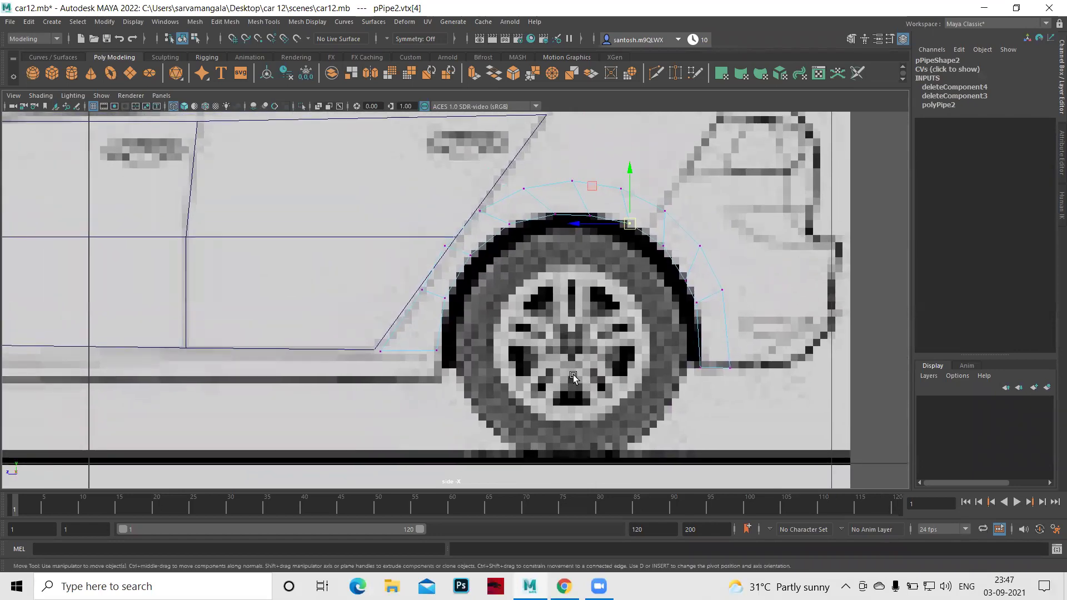
click(447, 246)
drag(449, 245, 459, 236)
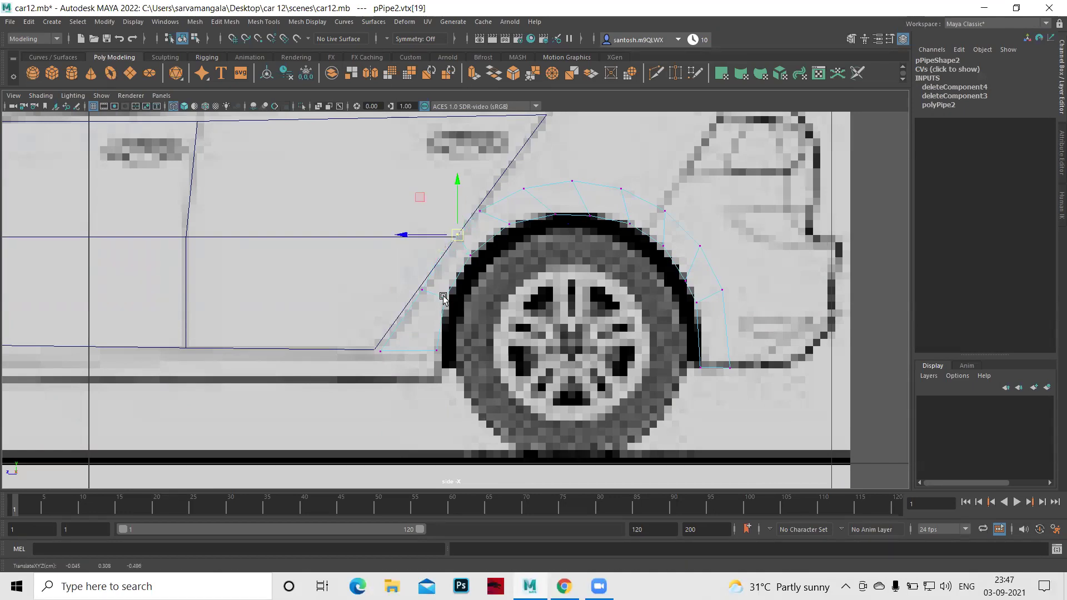
right_drag(443, 297, 441, 246)
Delete edge e[29] at the arch's lower-left end and leave component mode.
click(435, 300)
key(q)
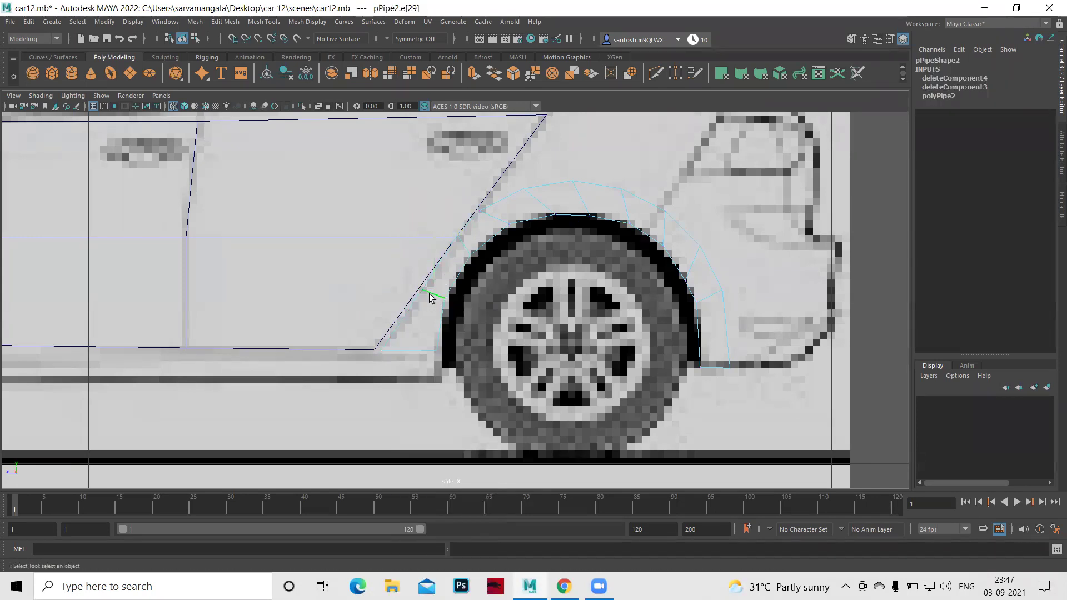
shift+right_drag(431, 295, 367, 311)
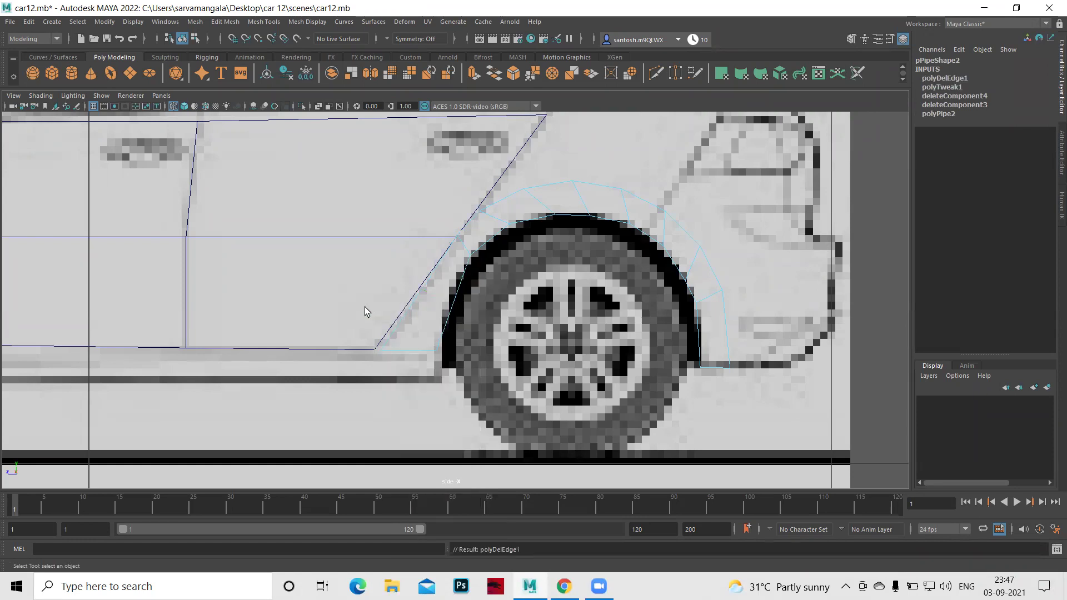
shift+right_drag(365, 311, 389, 334)
right_drag(470, 251, 525, 231)
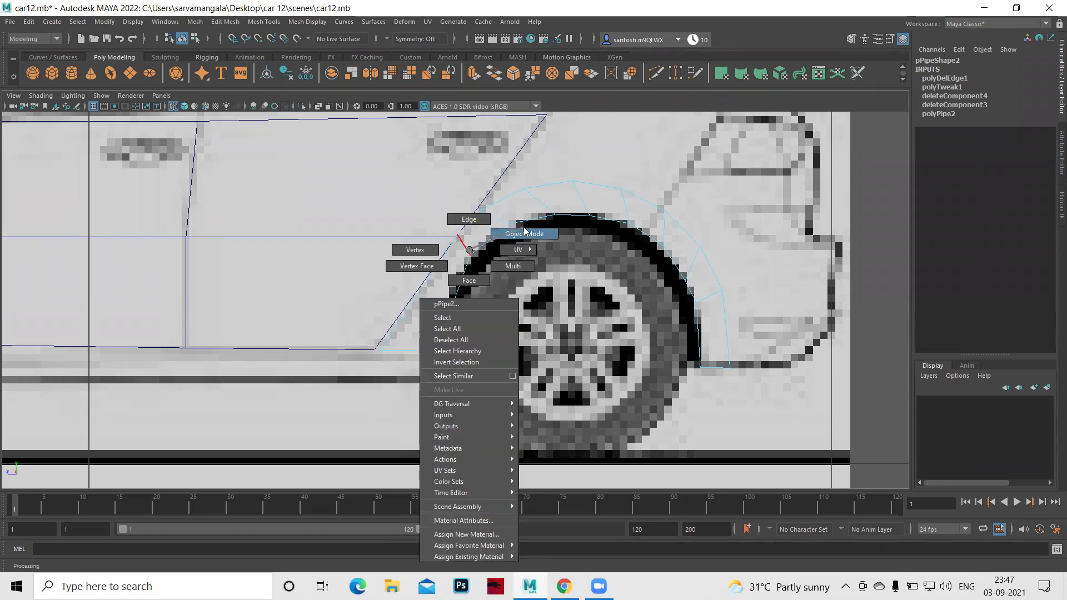
click(526, 231)
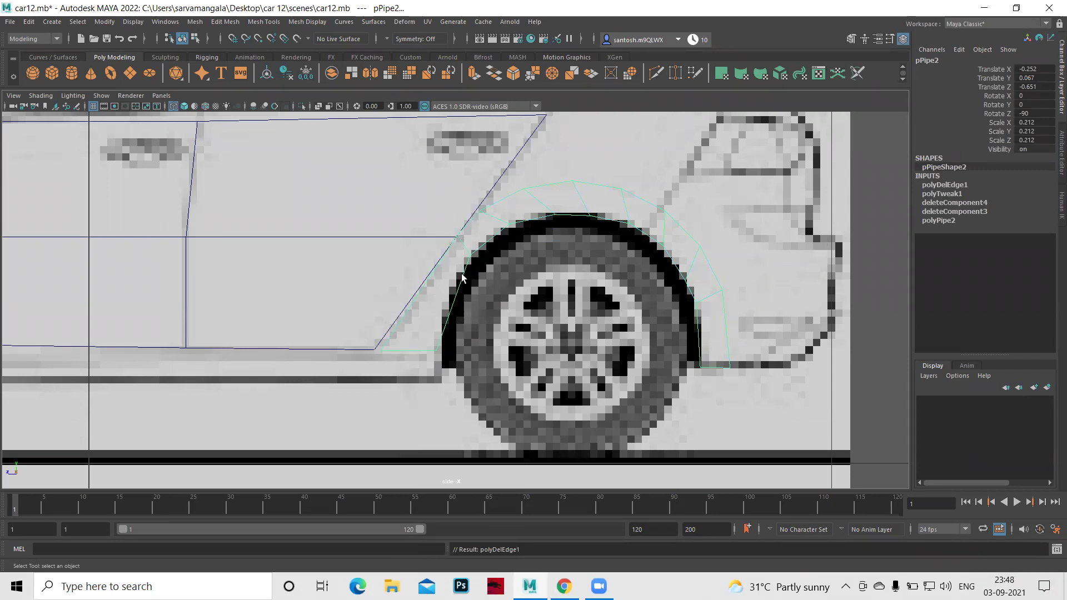
Return to vertex mode and move vtx[8] down-left along the tyre.
right_click(472, 254)
click(414, 249)
click(475, 256)
key(w)
drag(475, 257, 461, 279)
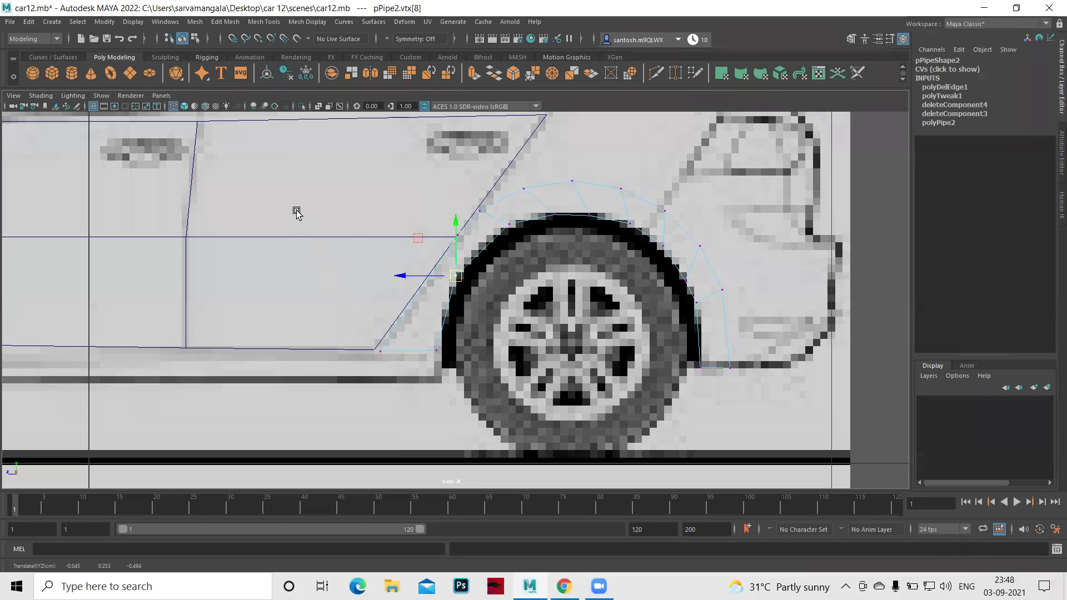
Select the arch's front-end vertices and merge them to centre.
click(340, 268)
shift+right_click(336, 261)
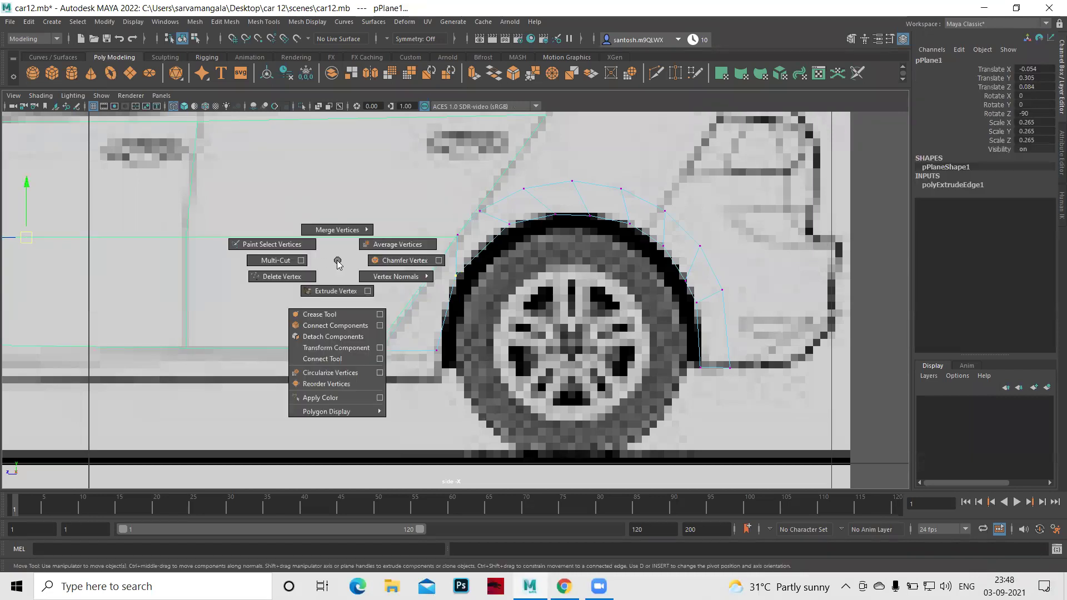
click(338, 263)
right_click(349, 241)
right_drag(349, 240, 284, 238)
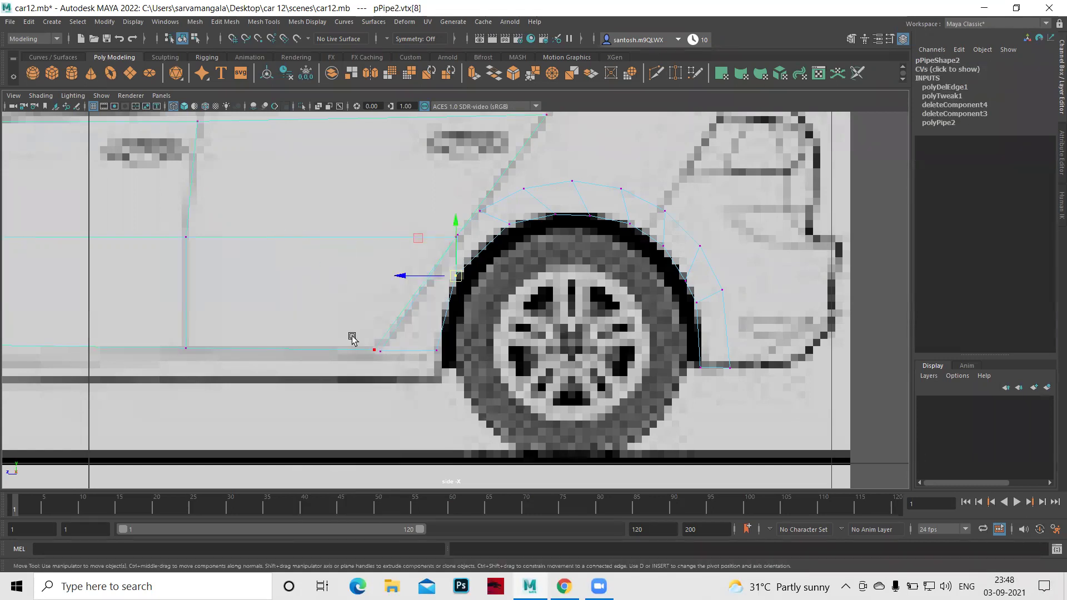
drag(359, 340, 400, 384)
shift+right_drag(406, 359, 410, 300)
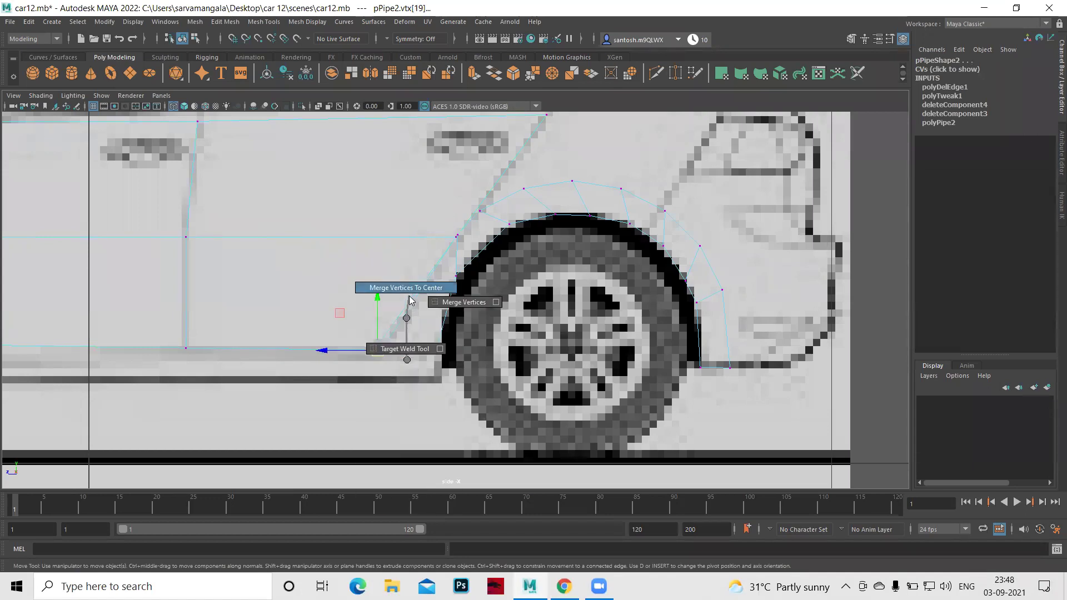
shift+right_drag(410, 289, 409, 286)
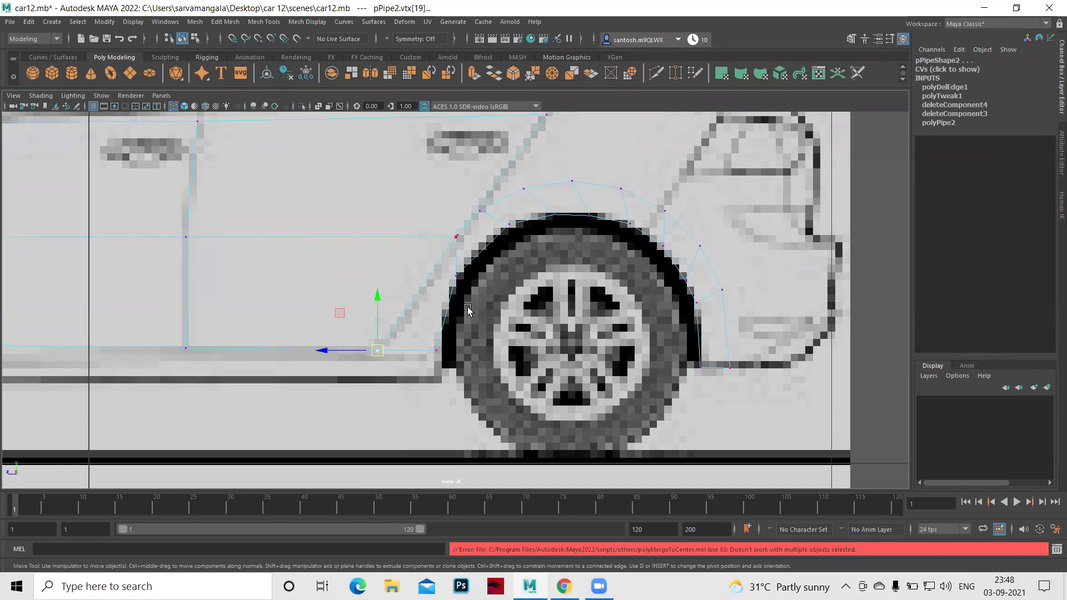
Retry merging the neighbouring end vertex to centre, which fails, then zoom out.
scroll(493, 318, up, 2)
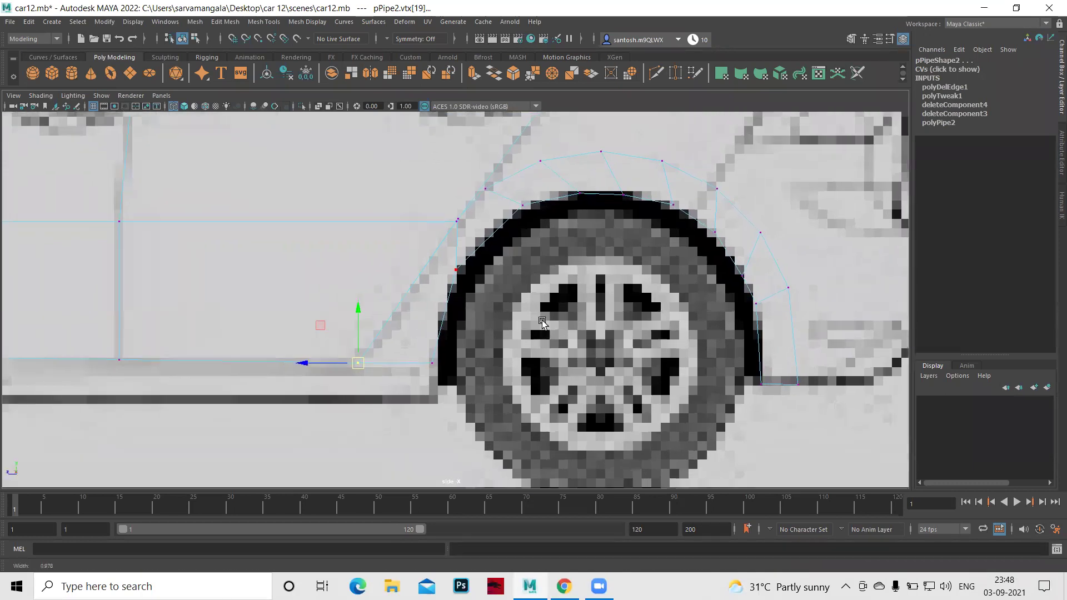
scroll(492, 318, up, 2)
alt+middle_drag(537, 371, 532, 427)
click(454, 269)
shift+right_drag(458, 278, 453, 198)
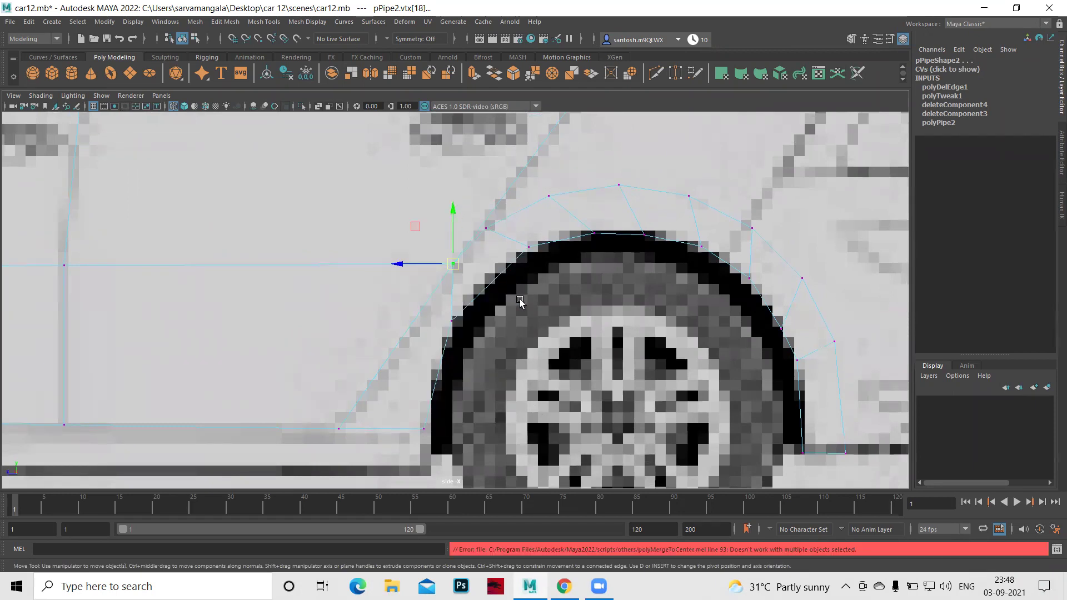
scroll(570, 297, down, 2)
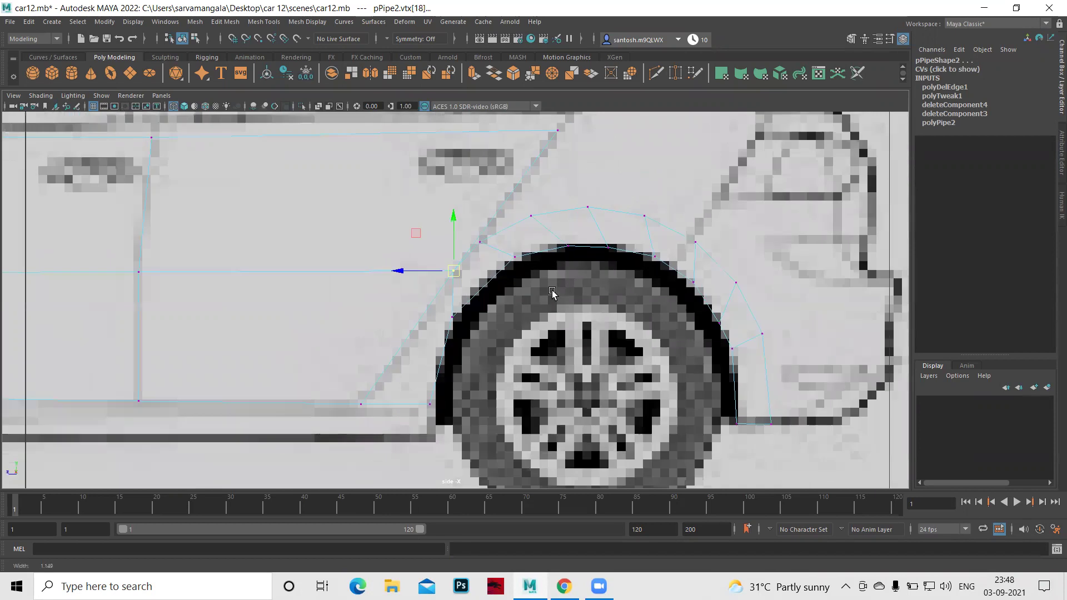
scroll(578, 306, down, 3)
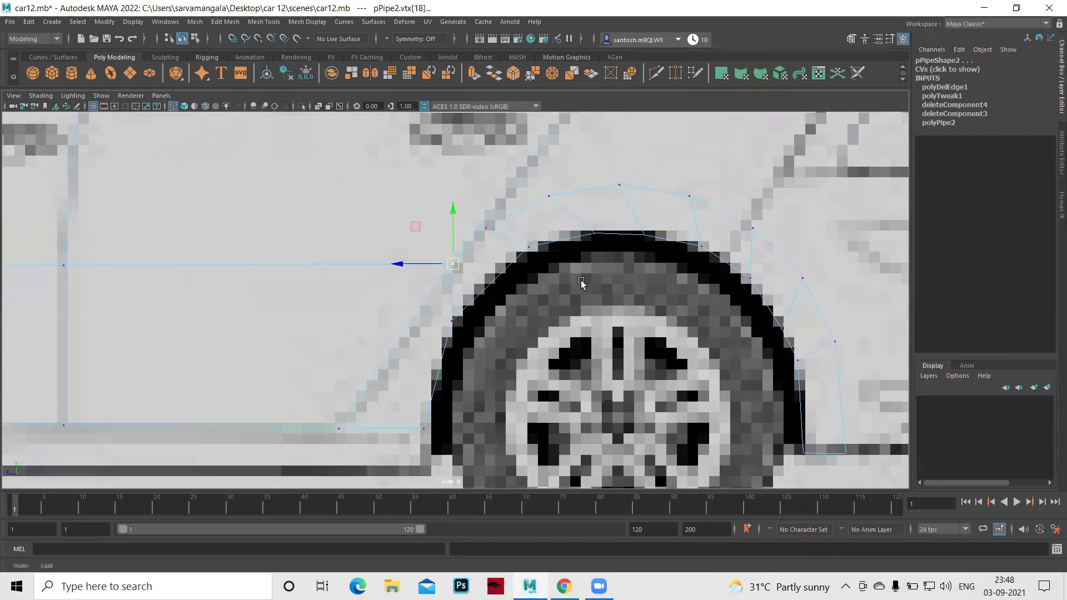
scroll(584, 300, down, 4)
scroll(562, 306, up, 2)
Box-select vertices at the rear arch corner and try merging them together.
scroll(507, 325, up, 2)
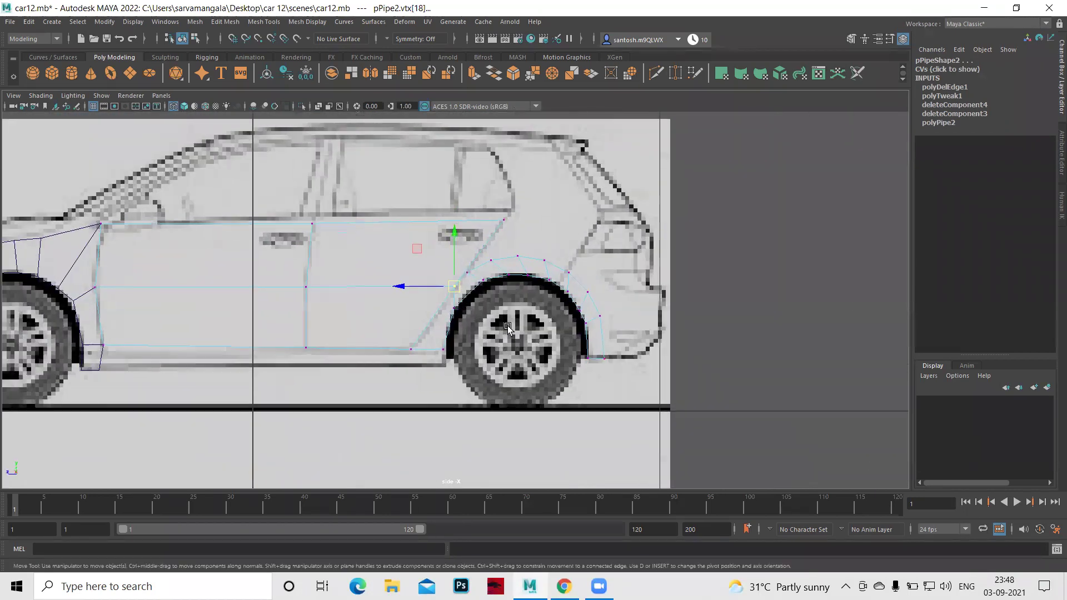
scroll(506, 329, up, 1)
scroll(506, 329, down, 1)
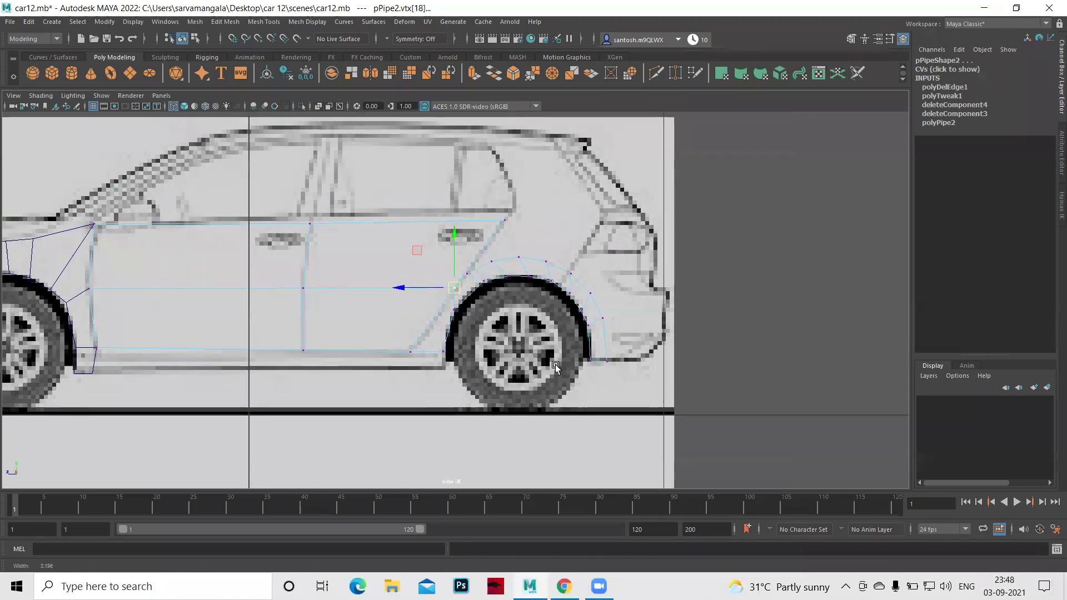
scroll(489, 278, up, 2)
scroll(472, 239, up, 1)
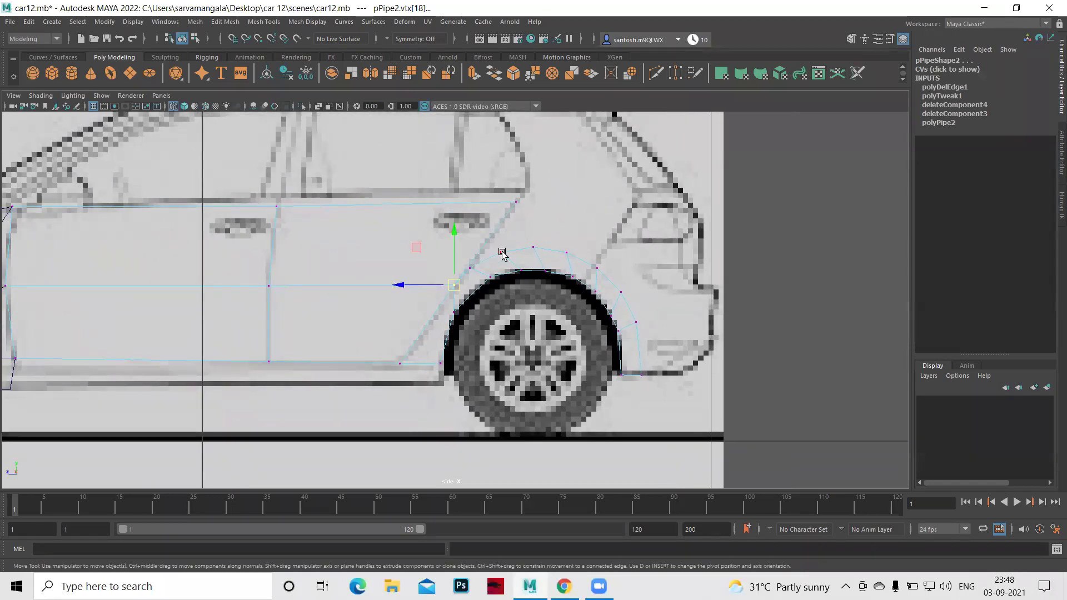
mouse_move(522, 224)
mouse_down()
mouse_move(537, 260)
mouse_move(522, 207)
mouse_up()
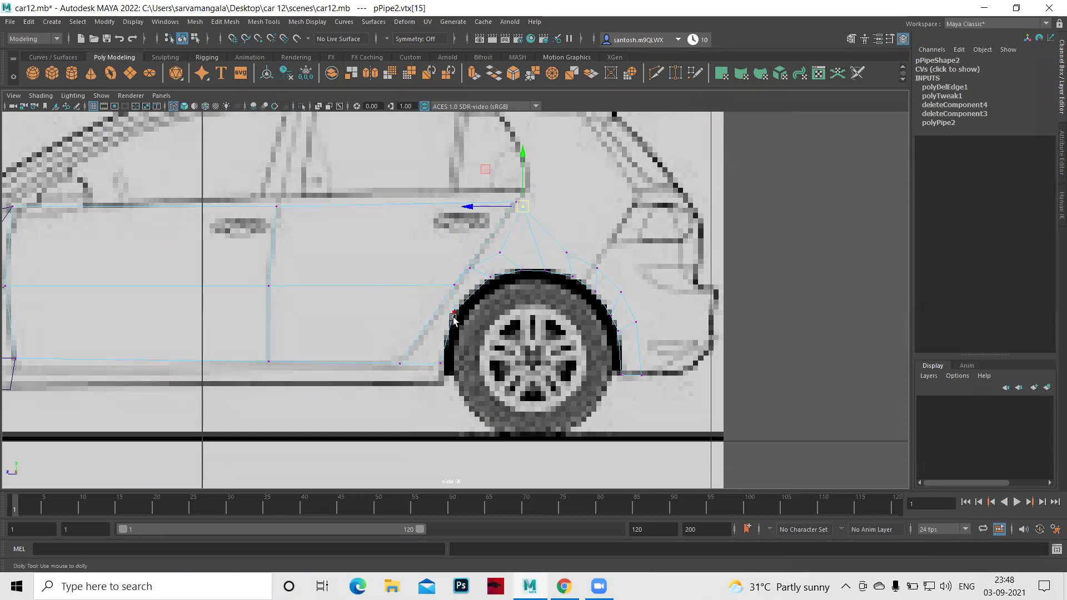
scroll(459, 330, up, 2)
scroll(459, 330, up, 2)
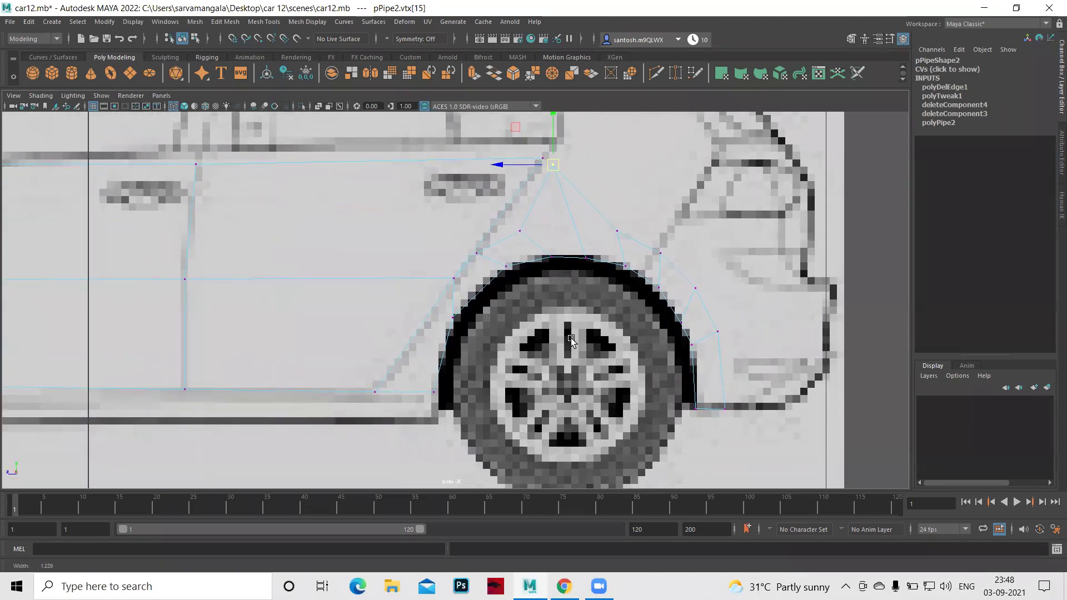
scroll(590, 316, up, 1)
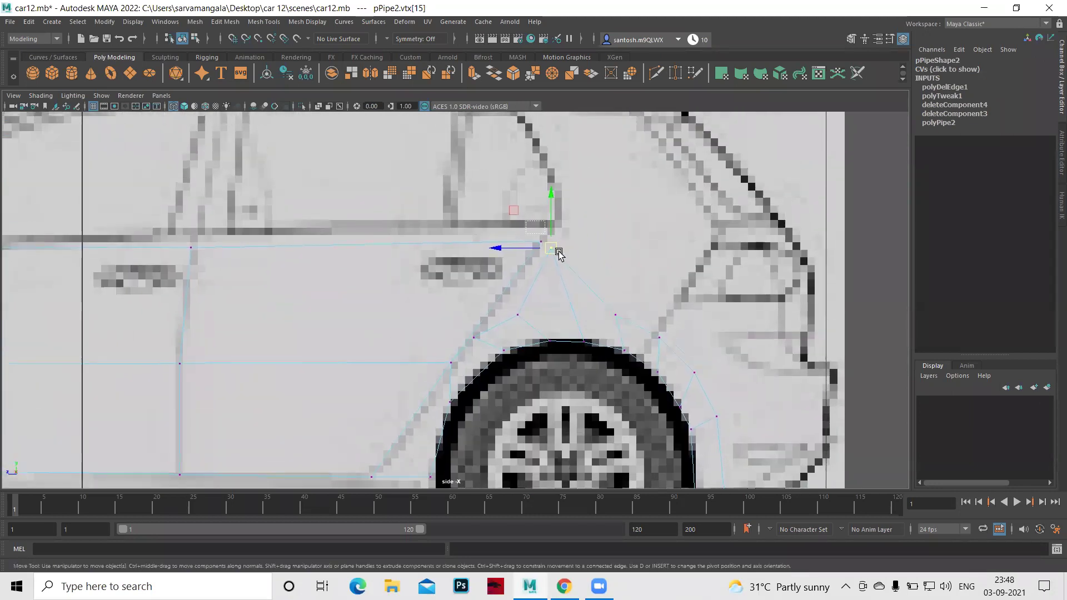
shift+right_drag(570, 264, 572, 191)
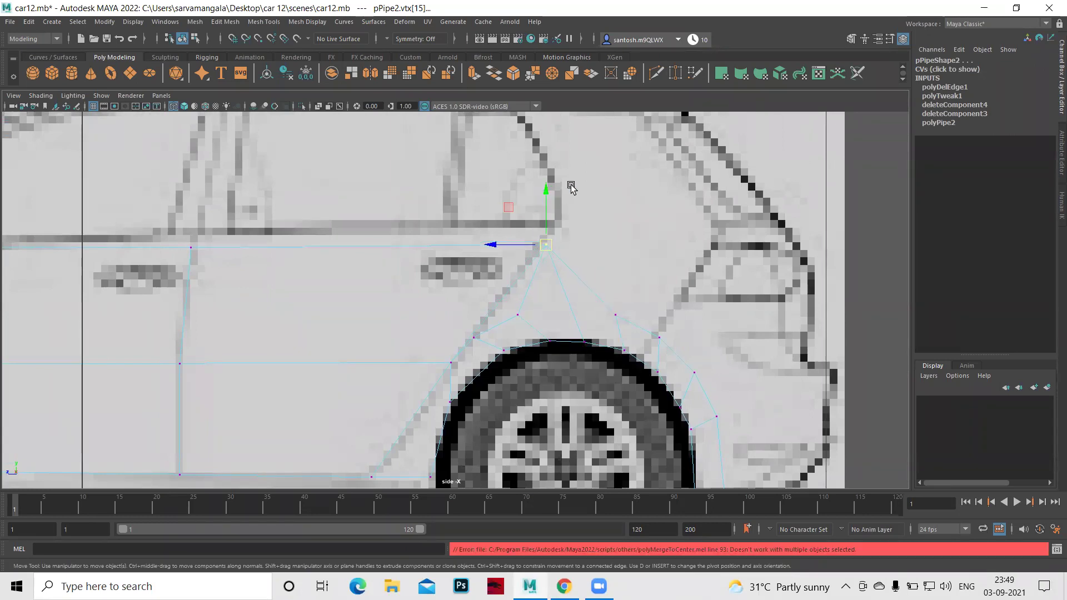
mouse_move(496, 296)
mouse_down()
mouse_move(523, 327)
mouse_move(513, 298)
mouse_up()
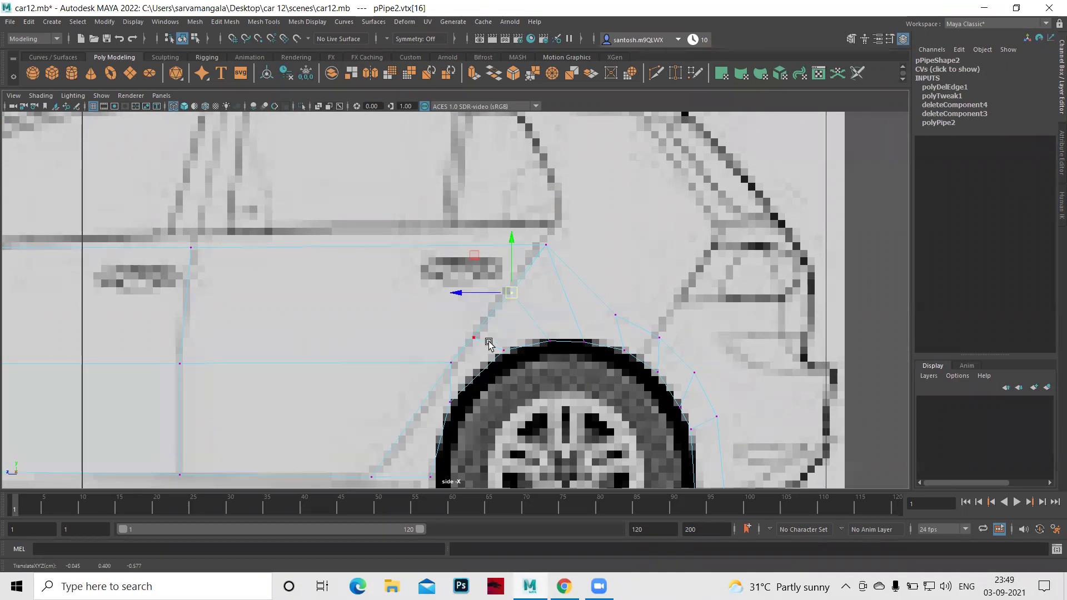
scroll(493, 383, up, 1)
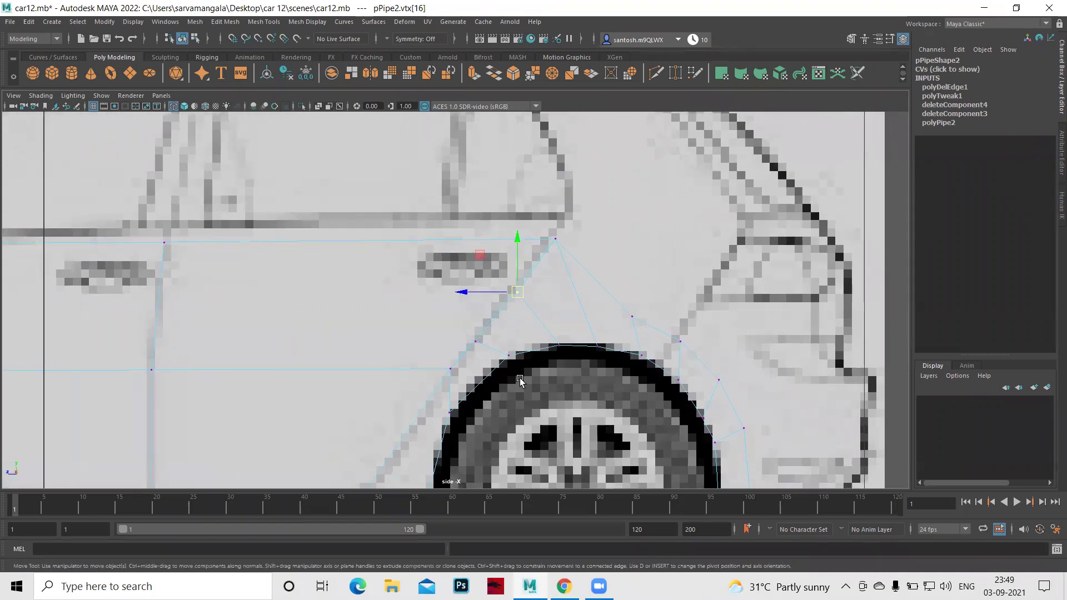
Delete the extra pPipe2 arch edge above the rear wheel.
right_drag(495, 352, 494, 340)
click(493, 346)
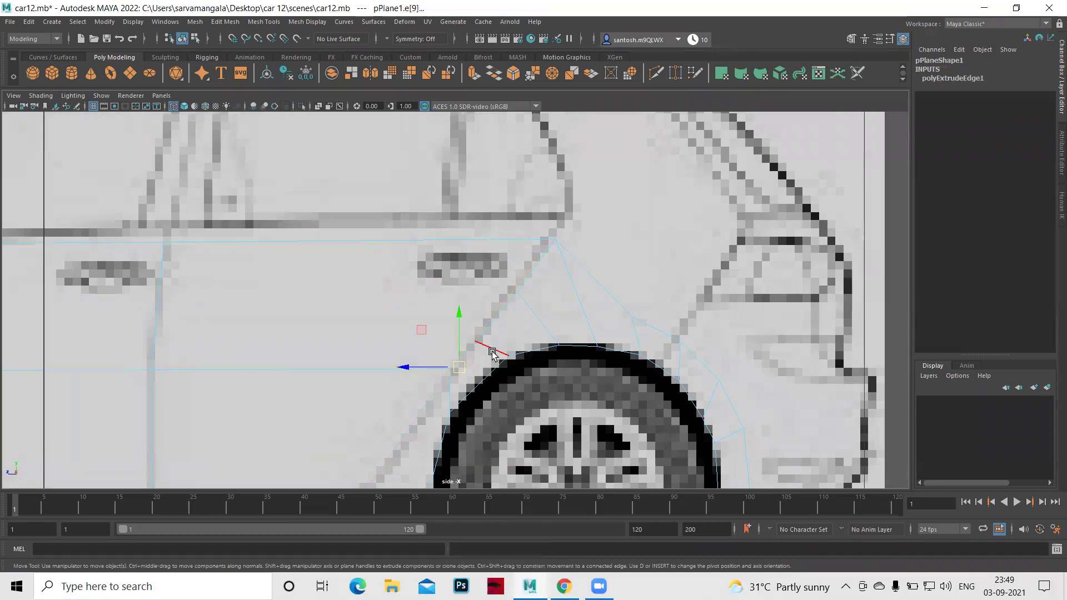
click(493, 349)
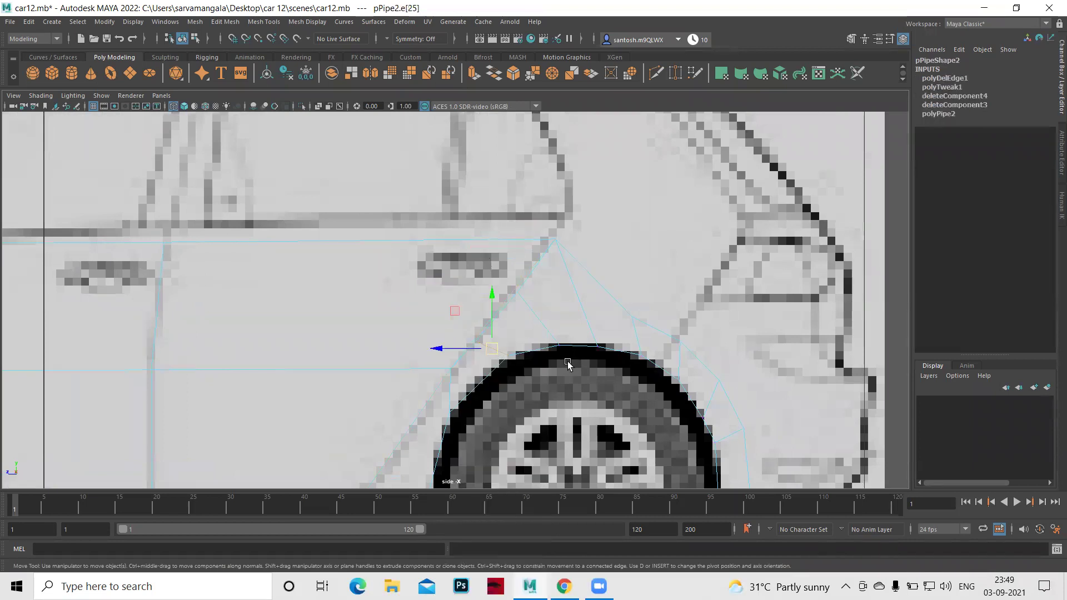
shift+right_drag(556, 325, 506, 340)
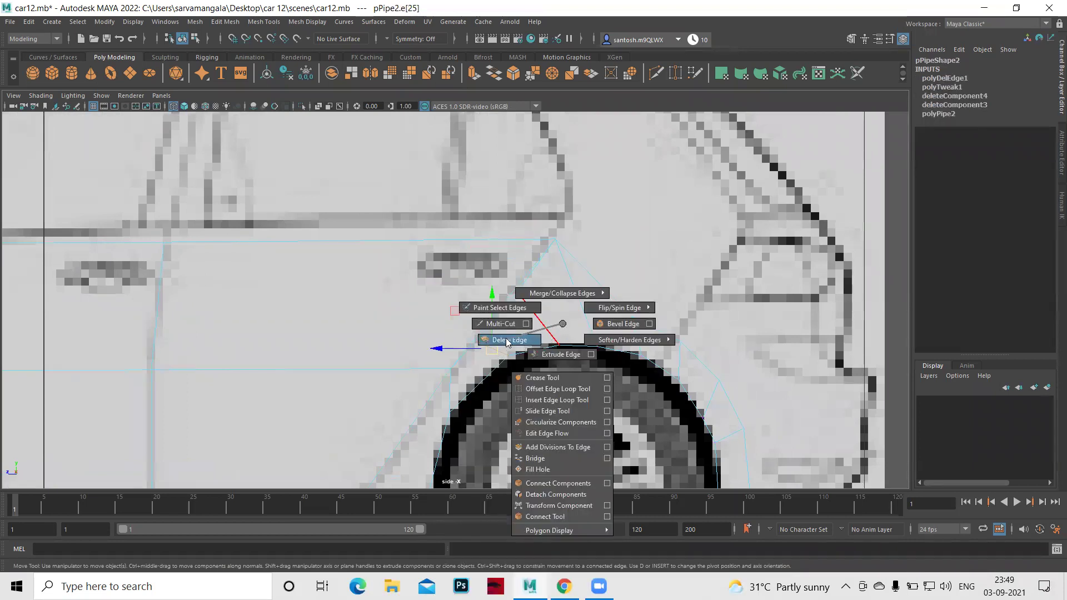
click(547, 341)
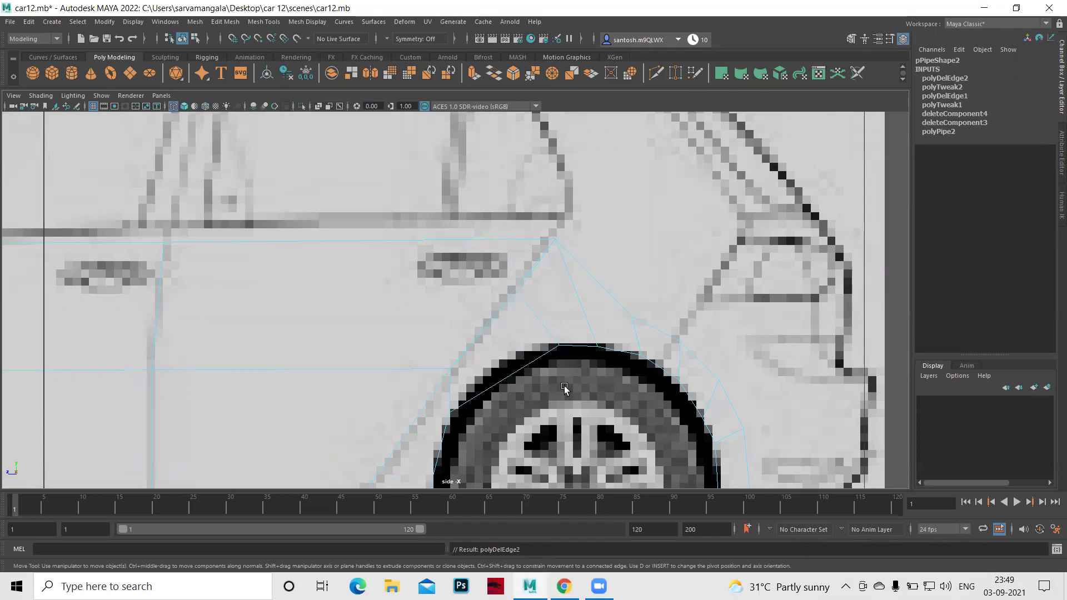
click(550, 346)
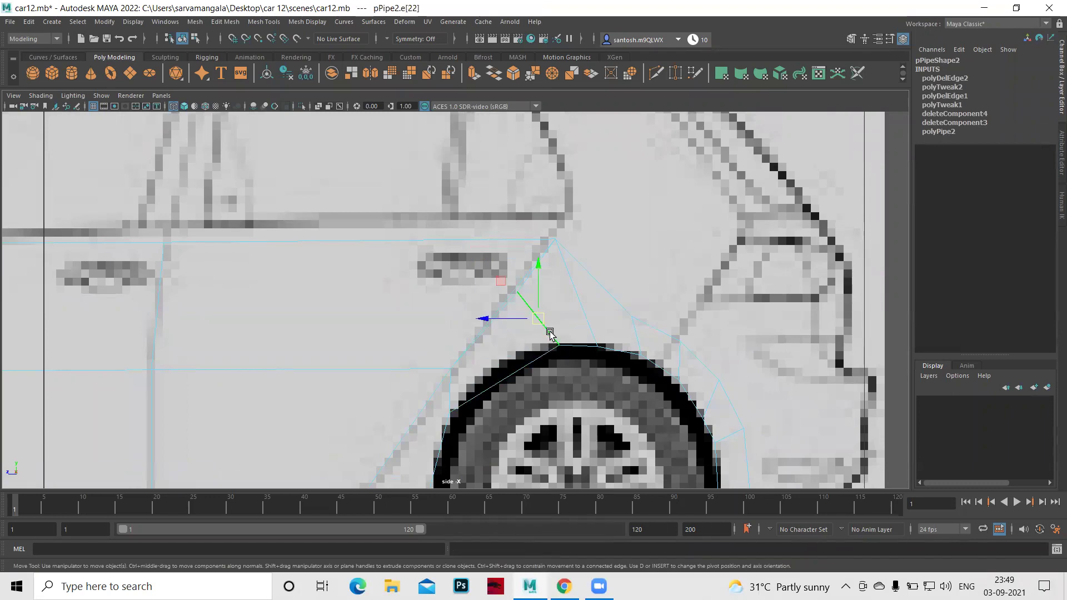
Slide the arch-top vertex left and pull the next outer vertex toward pPlane1's corner.
right_drag(548, 336, 497, 284)
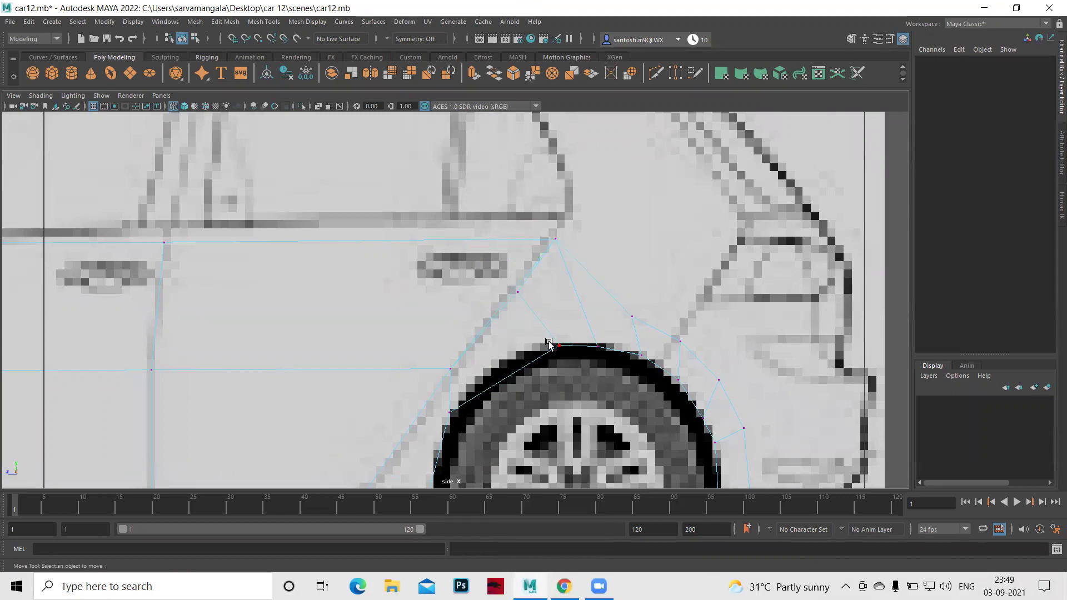
click(559, 344)
drag(559, 344, 525, 341)
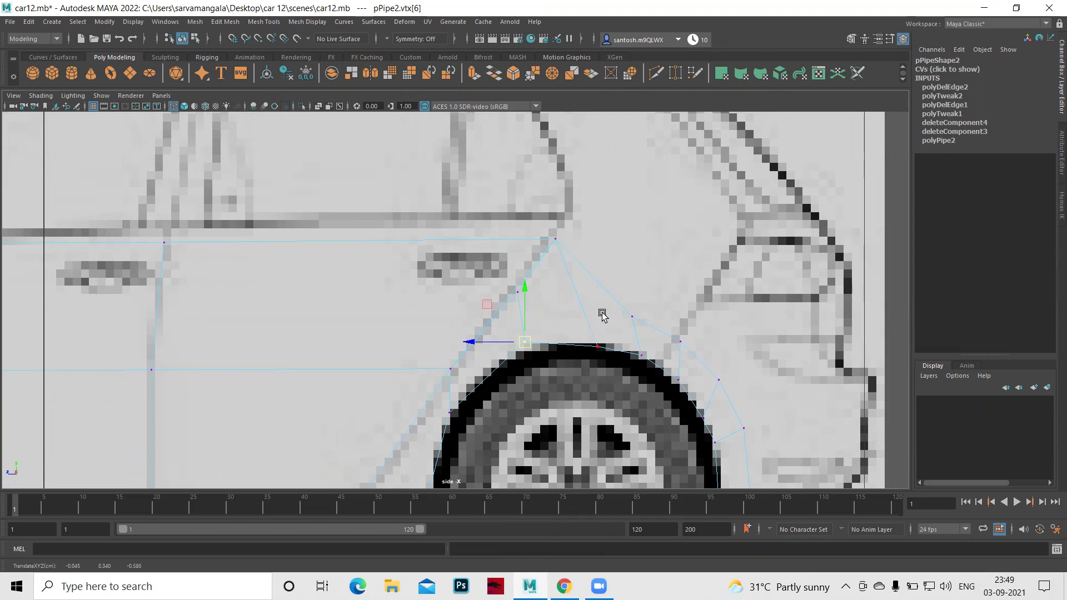
click(632, 316)
drag(633, 318, 665, 259)
Pull the remaining outer rear-arch vertices up and right onto the fender outline.
drag(680, 341, 716, 283)
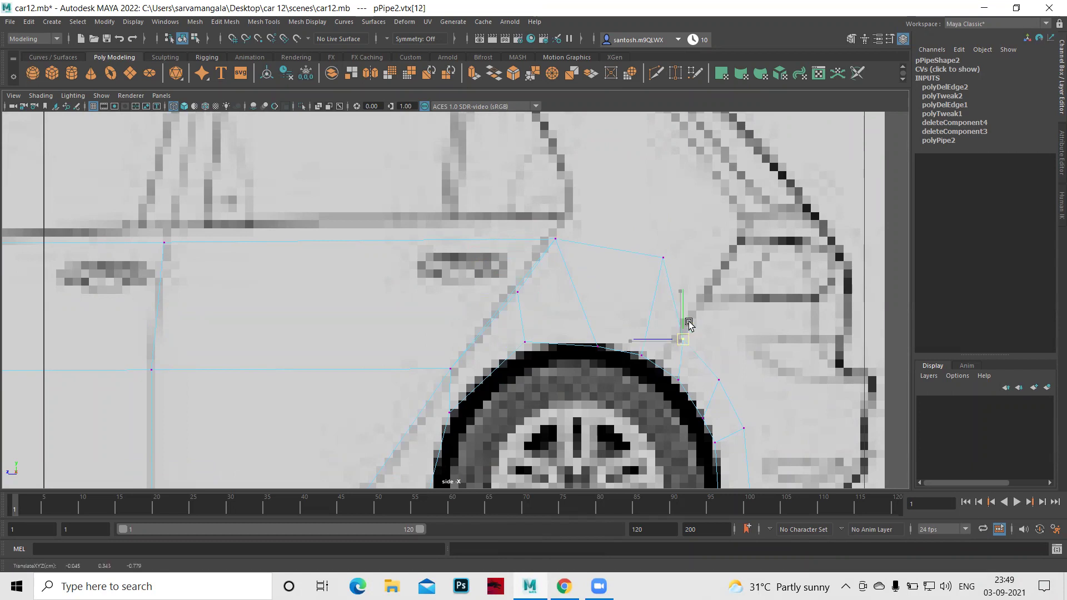
click(719, 380)
drag(720, 379, 760, 338)
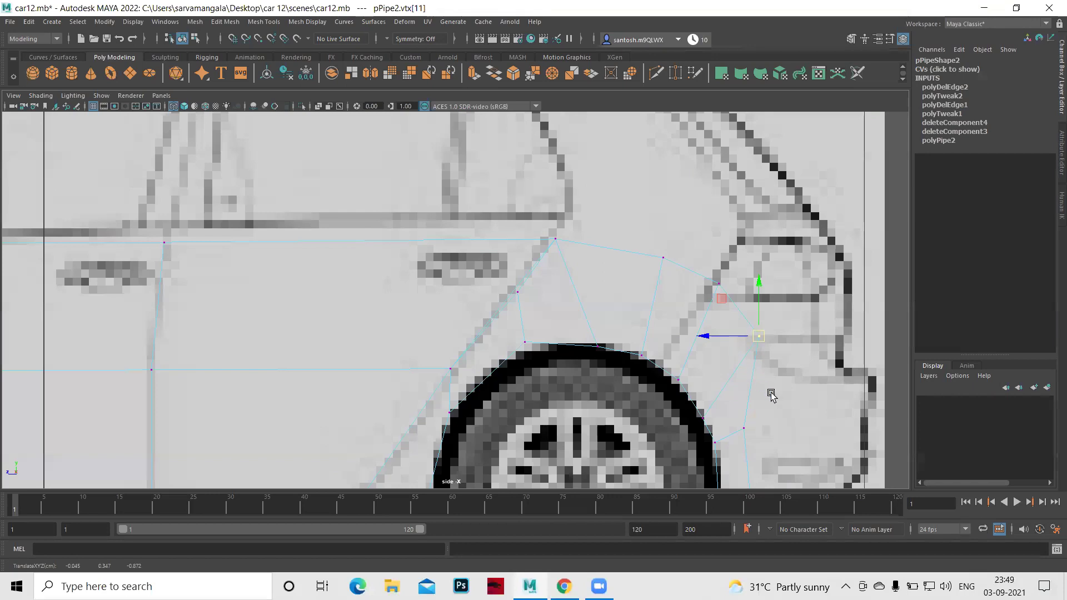
alt+middle_drag(747, 335, 696, 236)
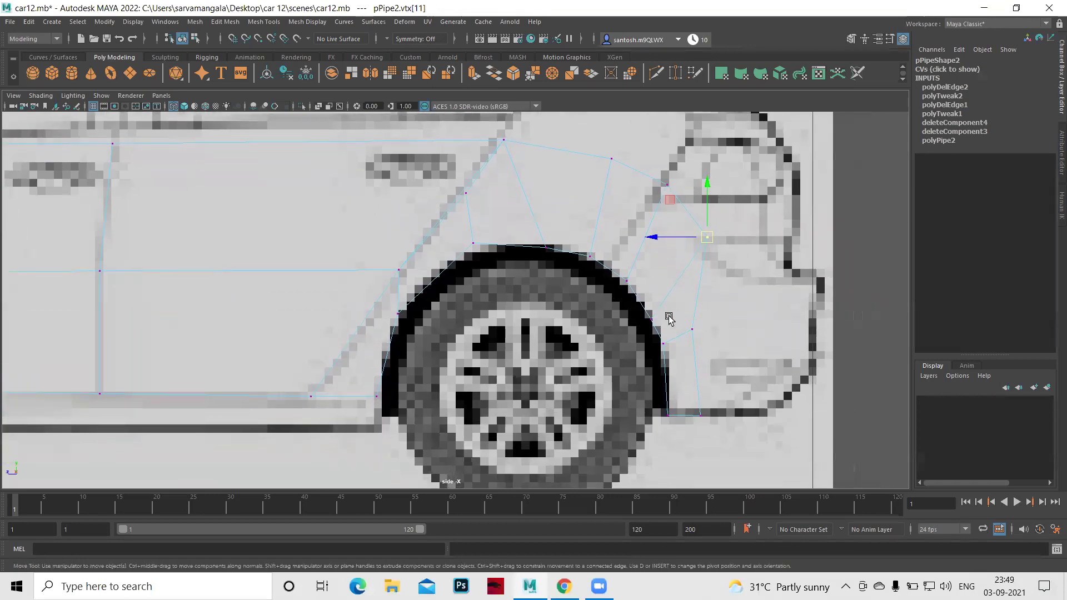
click(693, 330)
drag(697, 339, 730, 324)
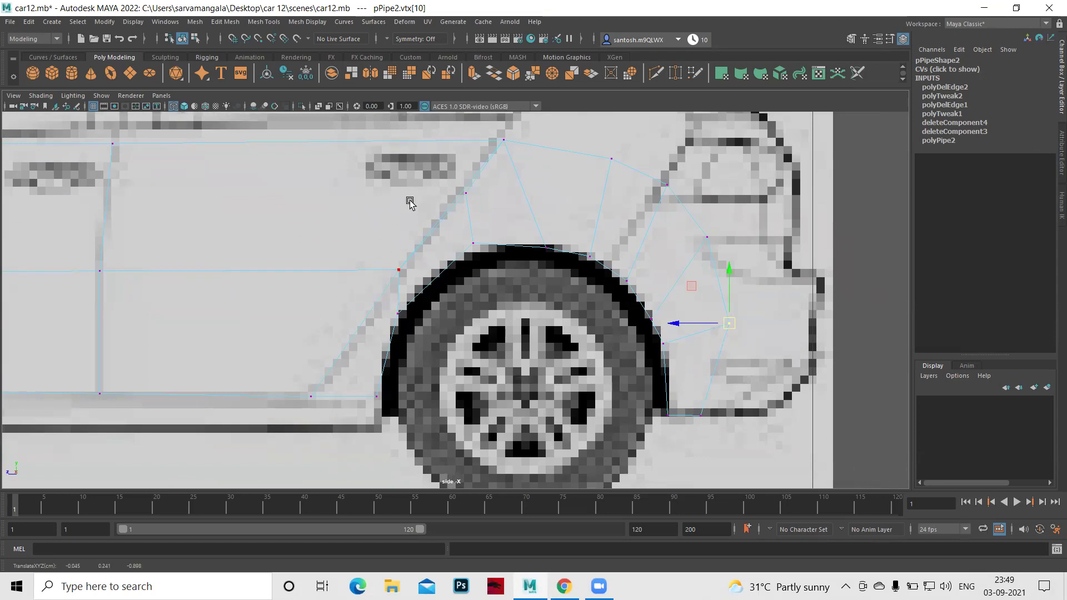
Switch back to Object Mode.
scroll(410, 203, down, 2)
scroll(604, 208, up, 2)
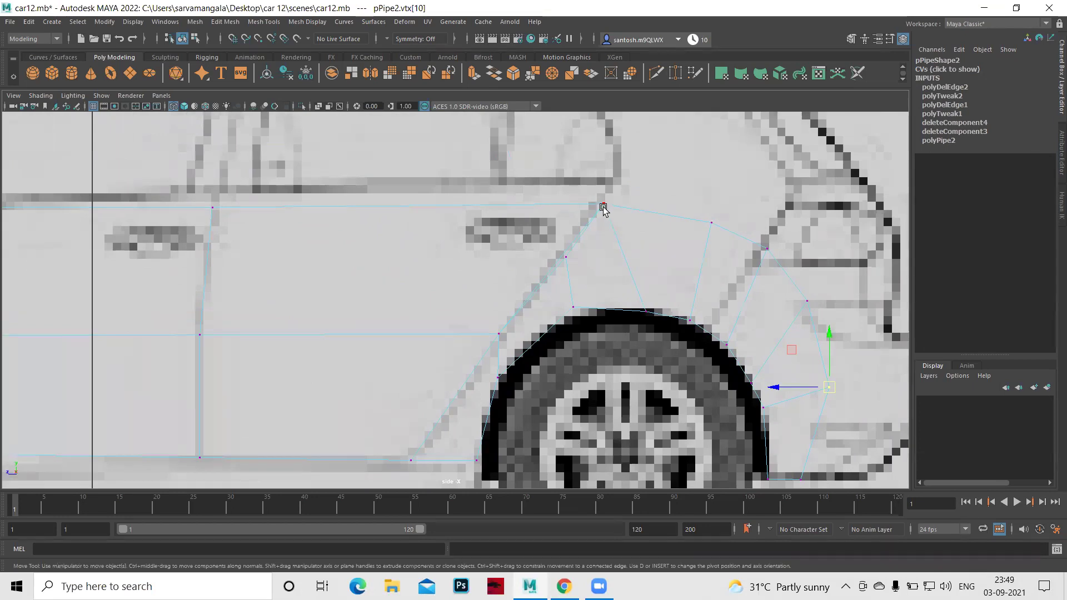
right_drag(603, 206, 649, 187)
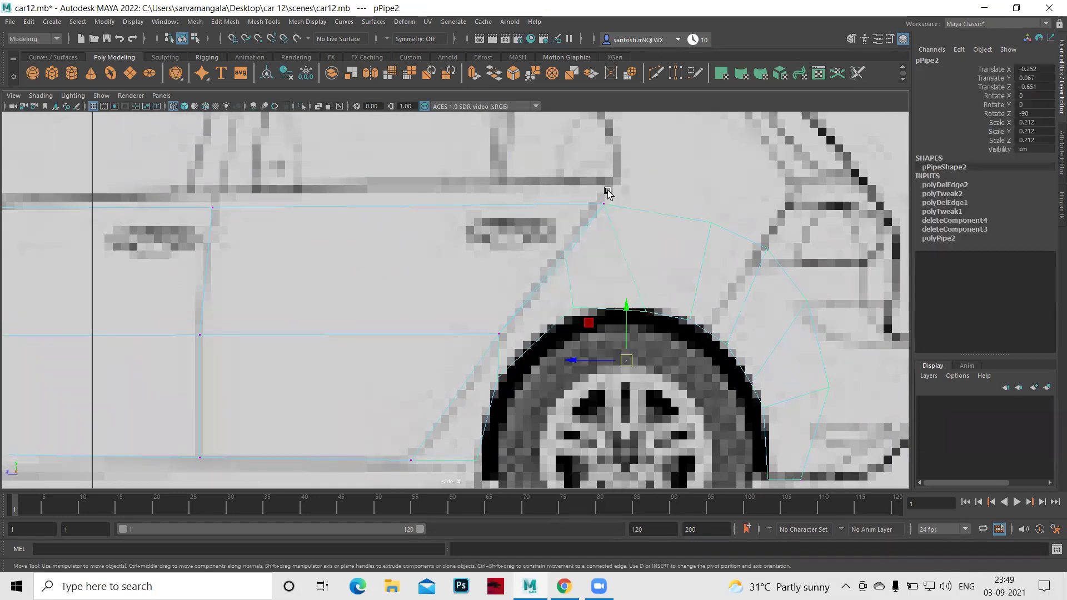
click(495, 222)
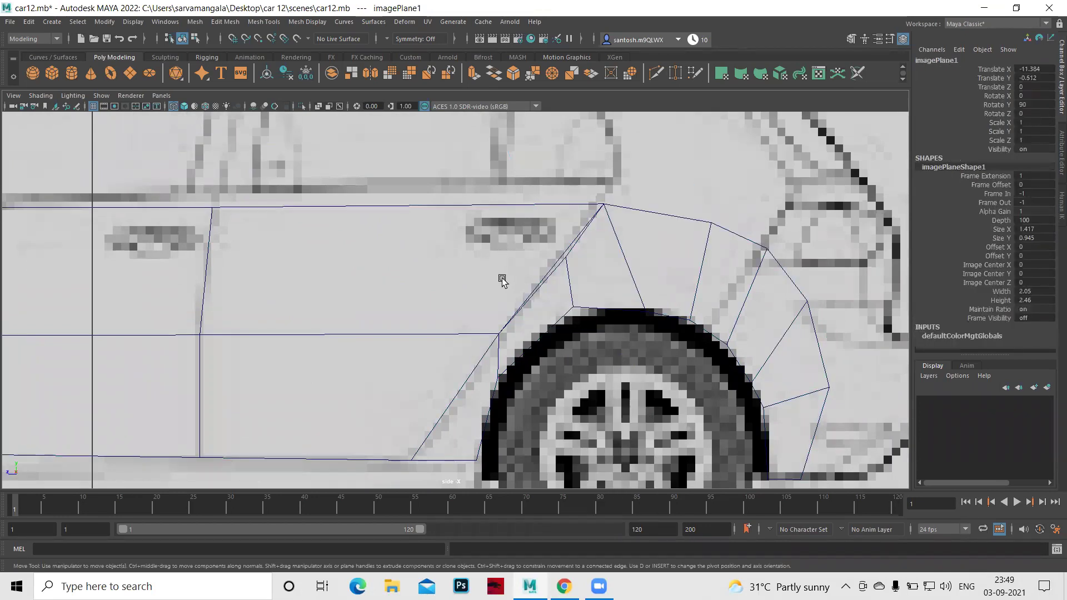
Frame the whole car and undo the accidental reference-image selection.
scroll(611, 288, down, 3)
scroll(590, 280, down, 4)
scroll(591, 279, up, 3)
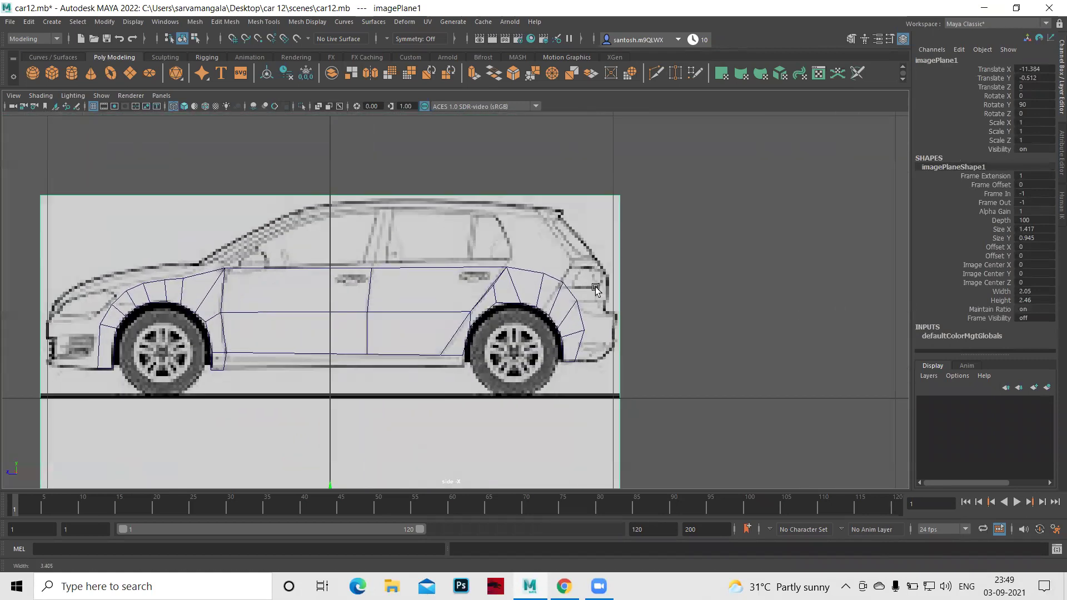
scroll(556, 278, up, 2)
alt+middle_drag(288, 264, 383, 264)
alt+right_drag(382, 264, 638, 337)
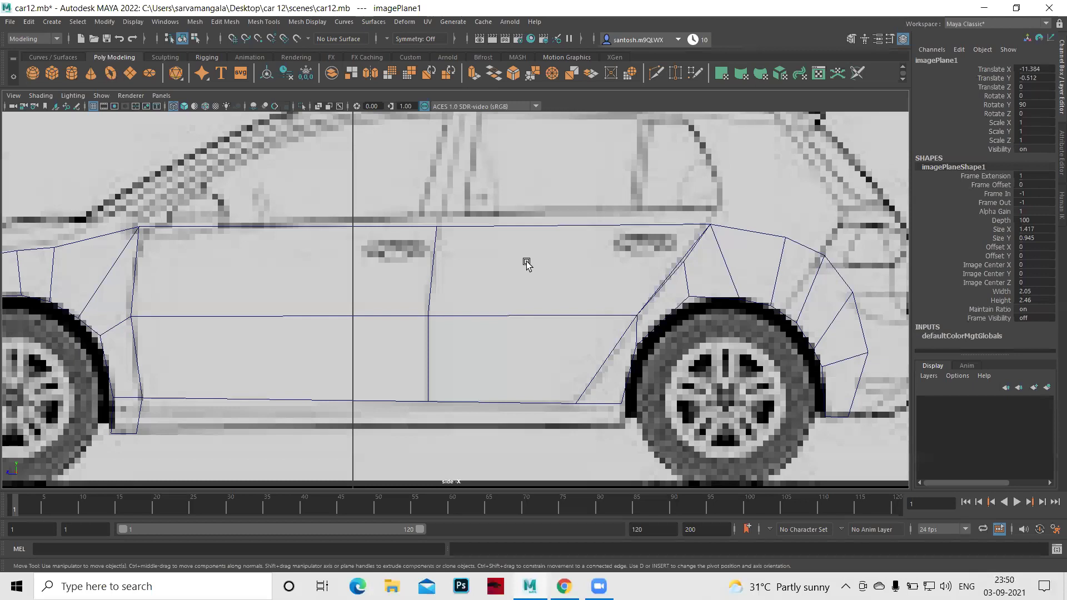
key(f)
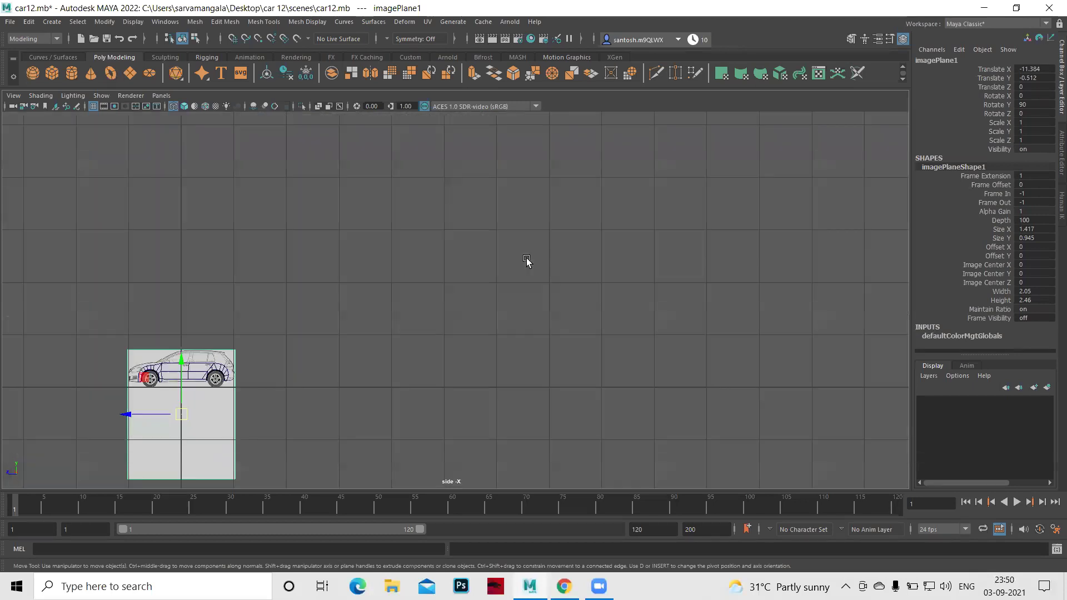
key(ctrl+z)
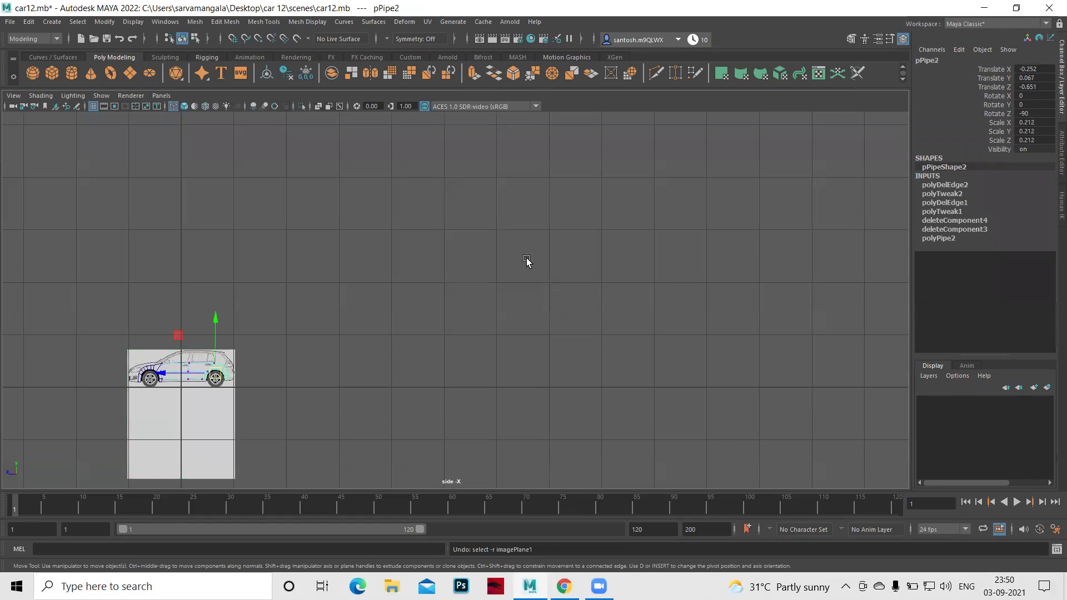
key(space)
key(space)
Zoom in on the finished rear wheel arch and deselect the pipe.
alt+right_drag(245, 334, 875, 182)
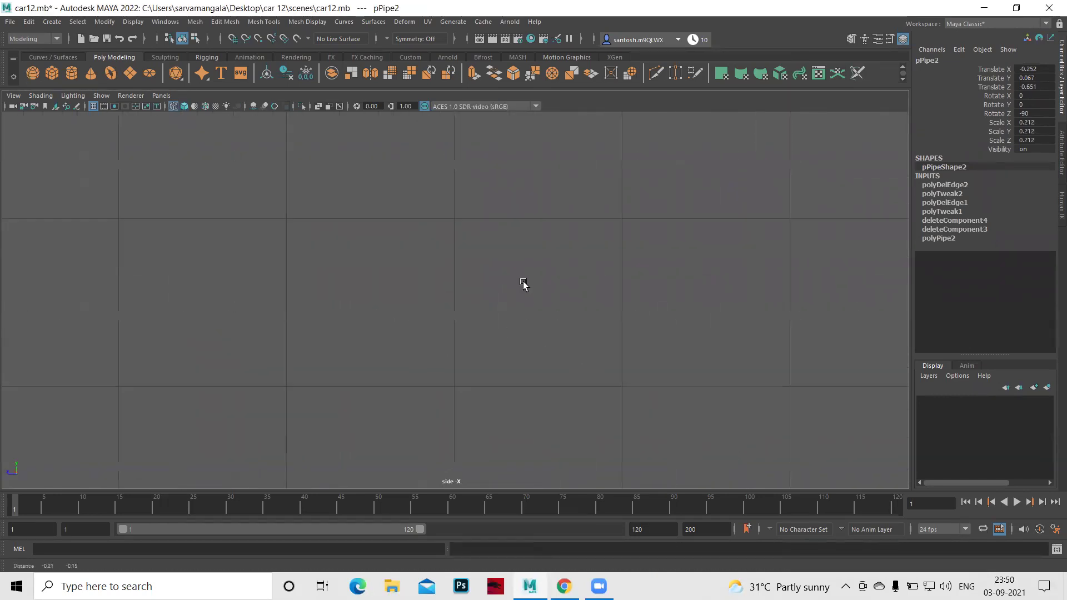
alt+middle_drag(202, 405, 381, 314)
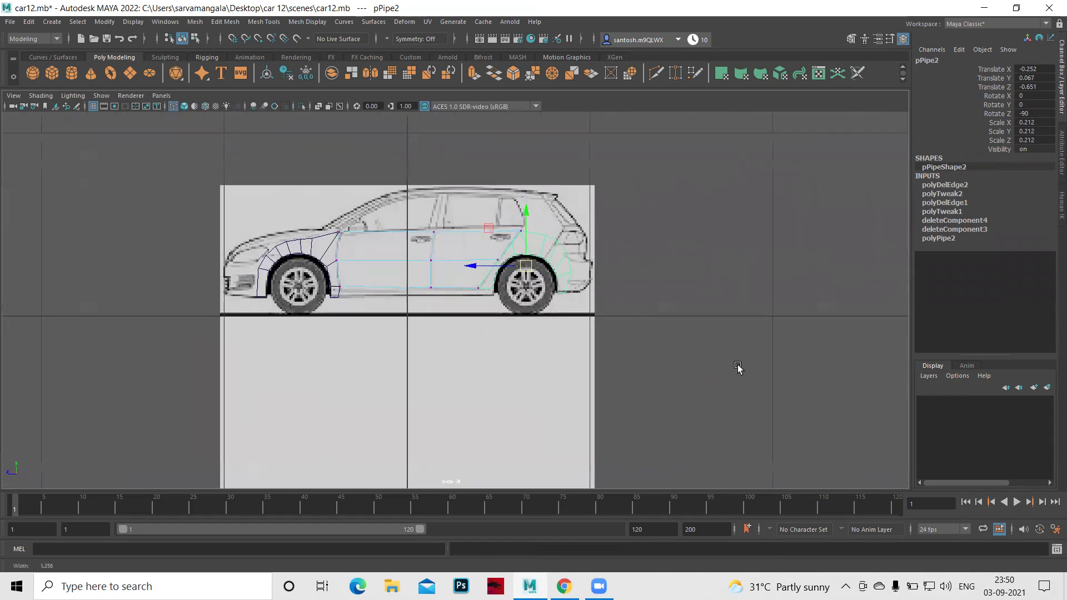
scroll(787, 374, up, 5)
scroll(786, 374, down, 4)
alt+middle_drag(745, 412, 677, 480)
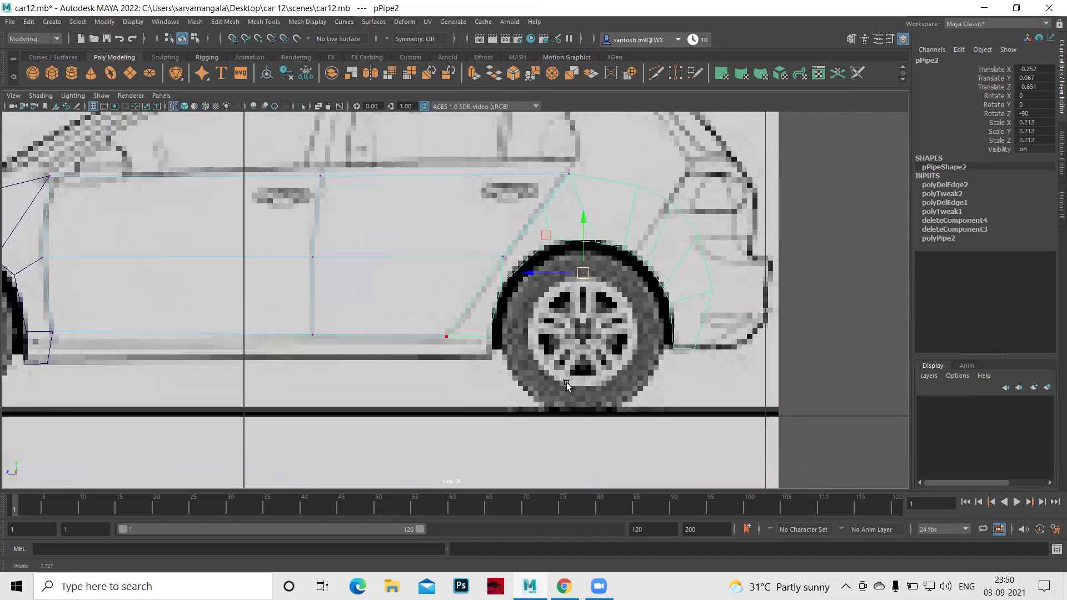
scroll(646, 414, up, 5)
scroll(646, 414, down, 1)
alt+middle_drag(696, 366, 698, 408)
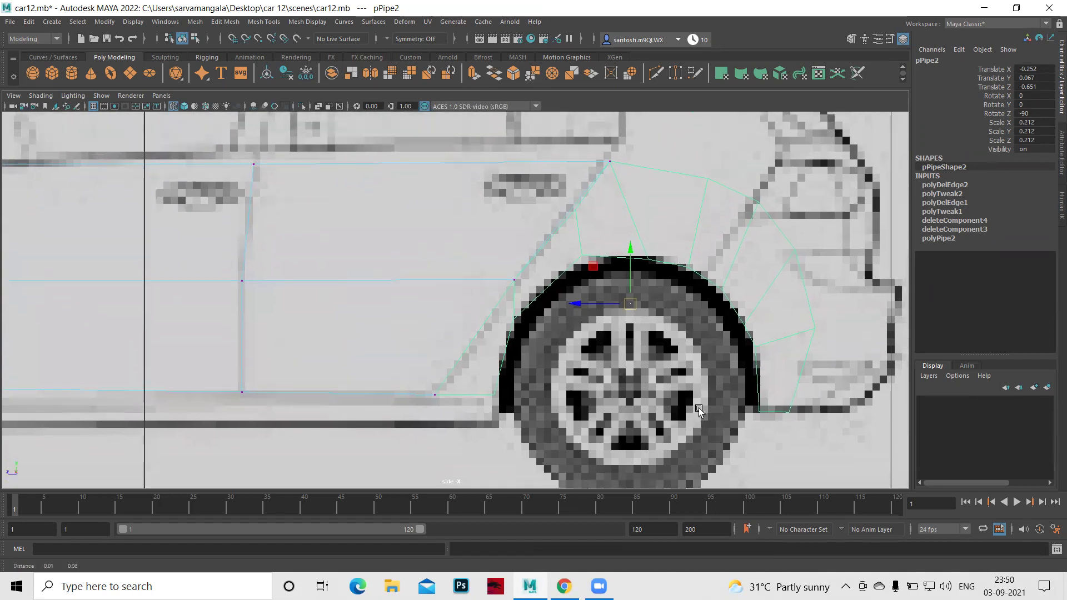
scroll(699, 408, up, 1)
click(454, 235)
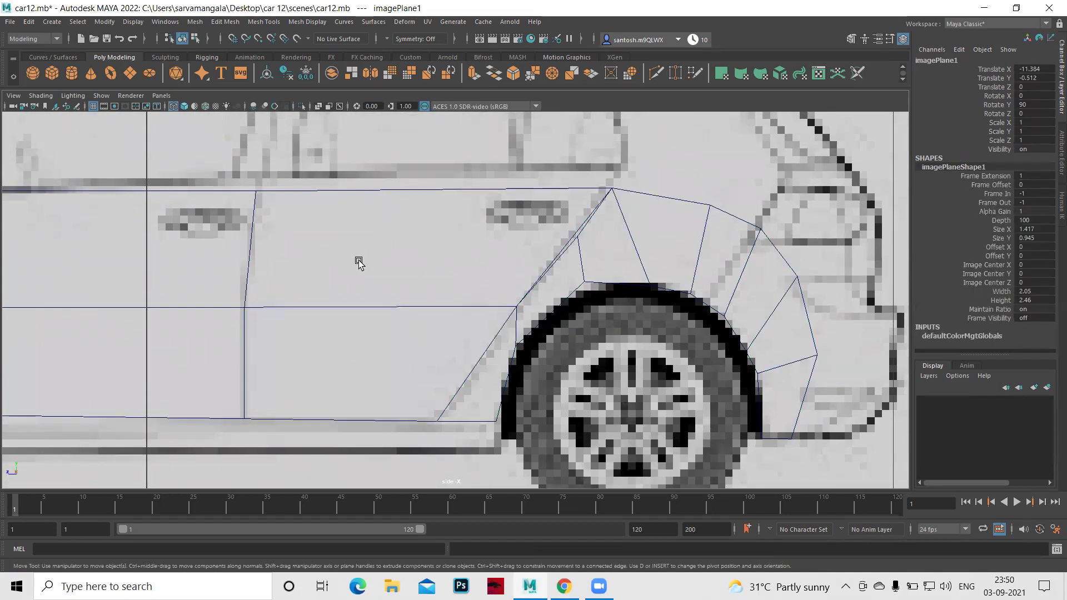
Insert a horizontal edge loop across pPlane1 just below its top edge, then enter vertex mode.
key(q)
click(343, 215)
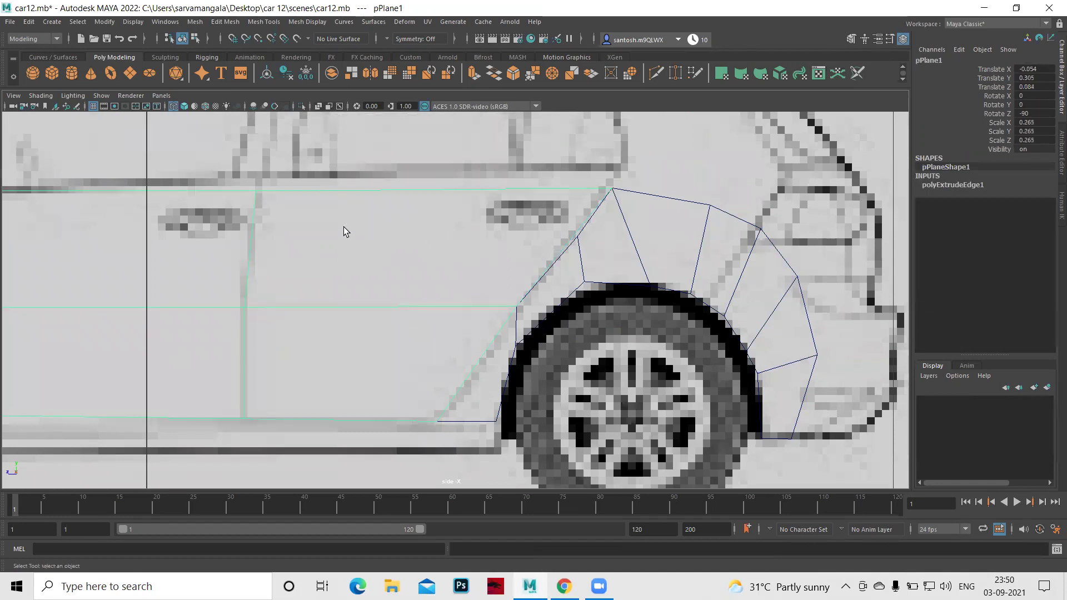
alt+middle_drag(344, 266, 435, 262)
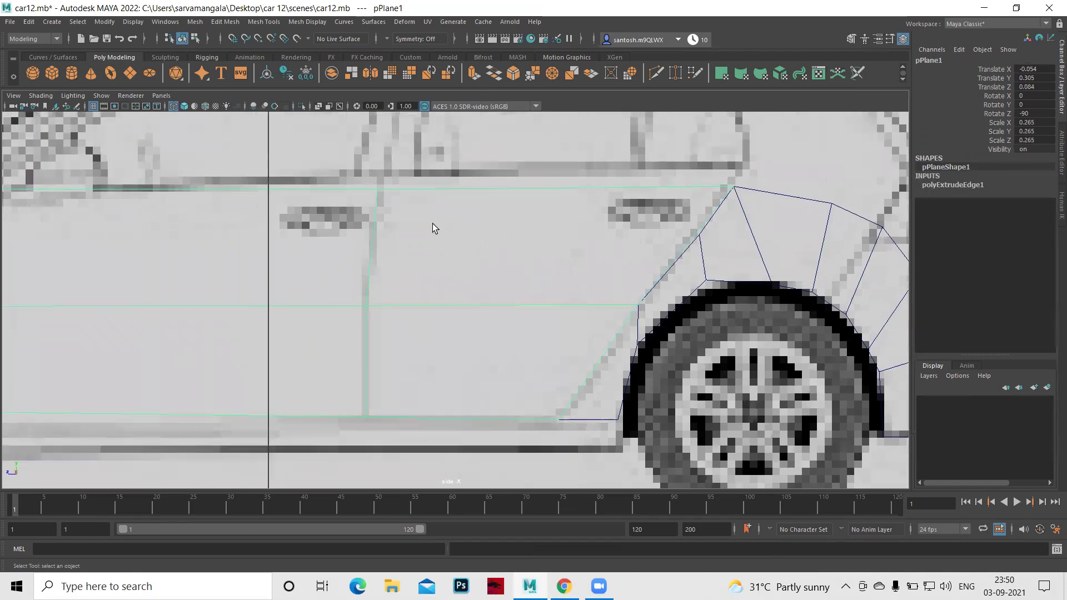
shift+right_click(433, 224)
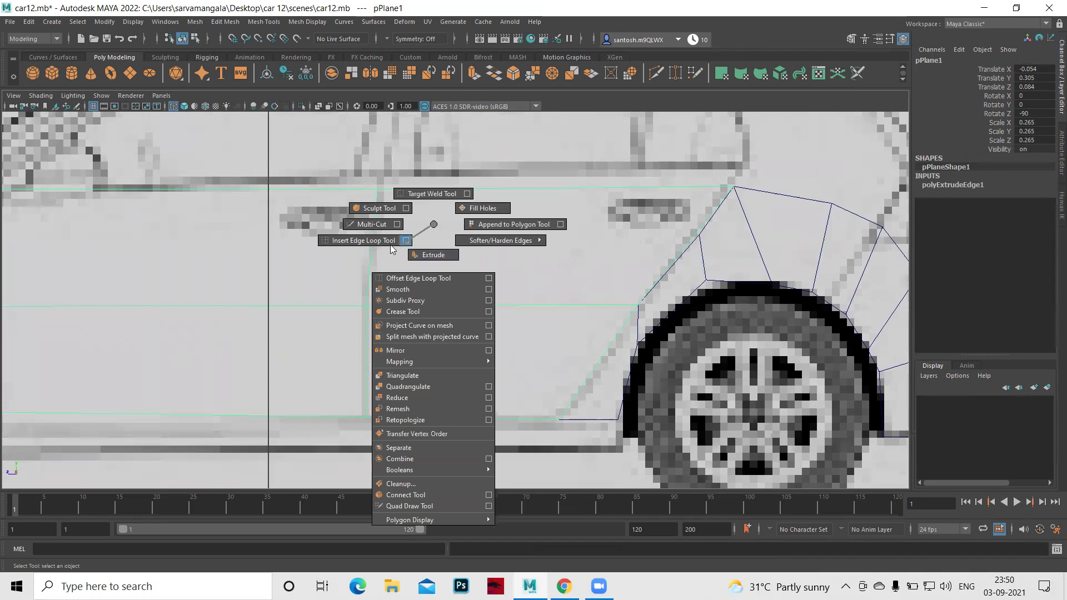
click(367, 240)
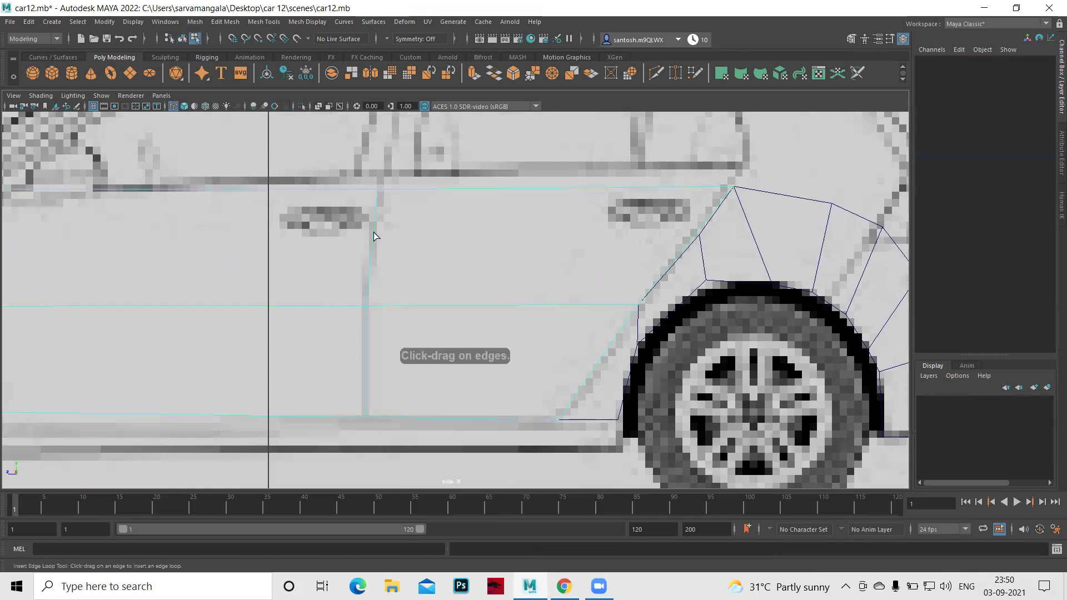
click(373, 232)
click(374, 232)
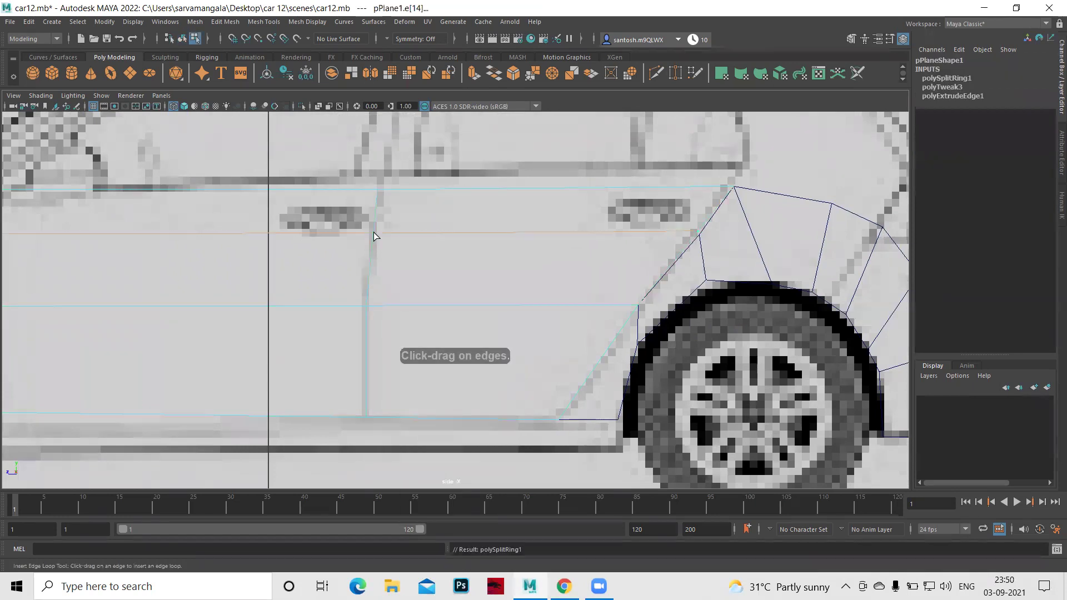
key(q)
right_drag(404, 233, 341, 231)
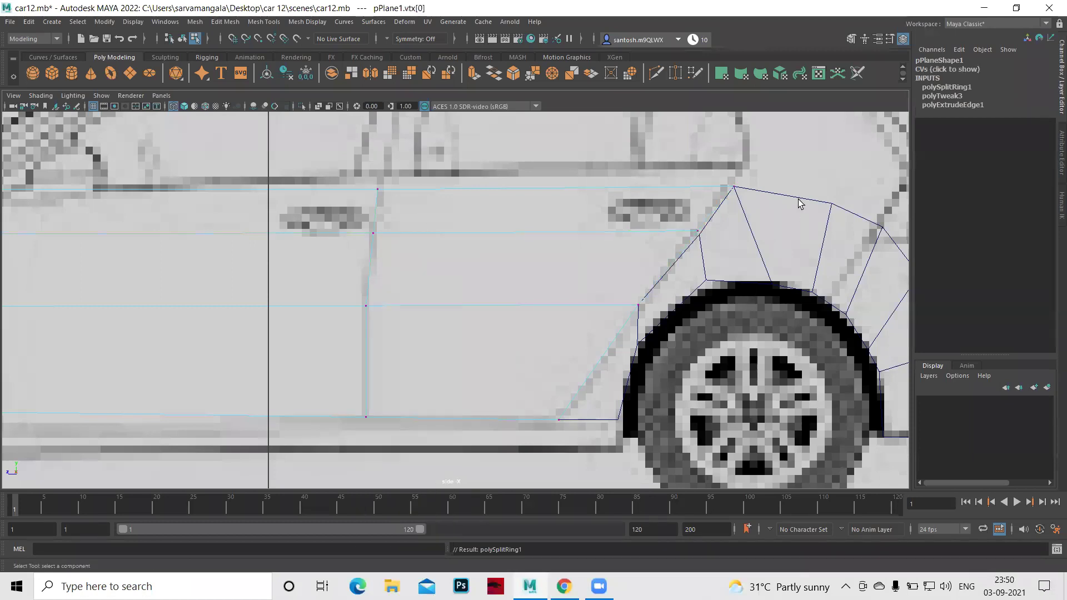
click(768, 228)
Target-weld pPlane1.vtx[11] onto pPipe2.vtx[15].
shift+right_click(731, 245)
mouse_move(731, 245)
shift+right_down()
mouse_move(722, 212)
mouse_move(721, 244)
shift+right_up()
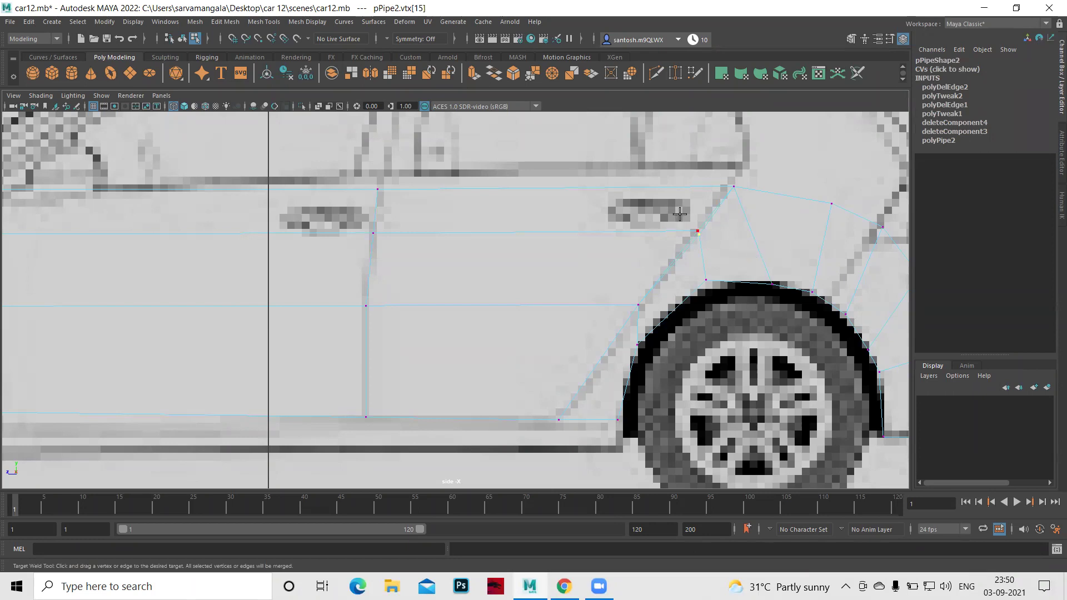
click(699, 233)
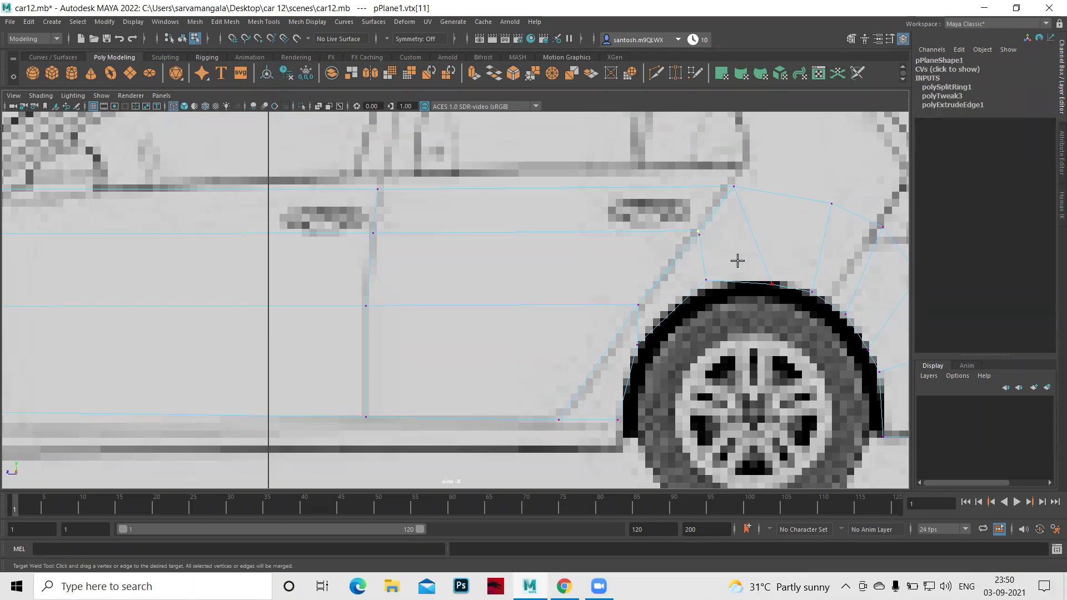
scroll(824, 288, up, 2)
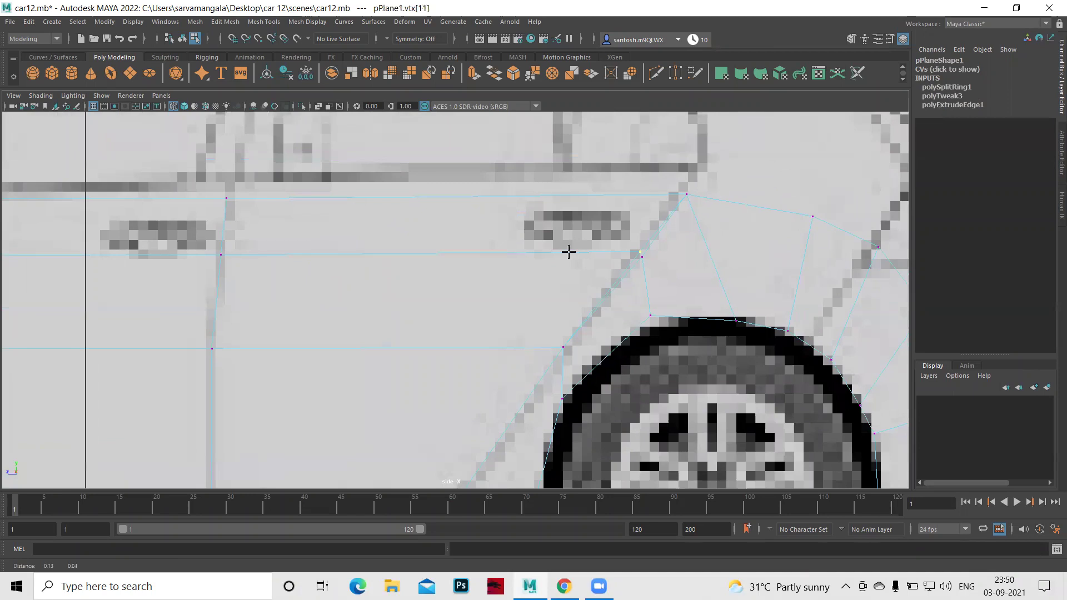
scroll(797, 348, up, 2)
scroll(798, 348, up, 1)
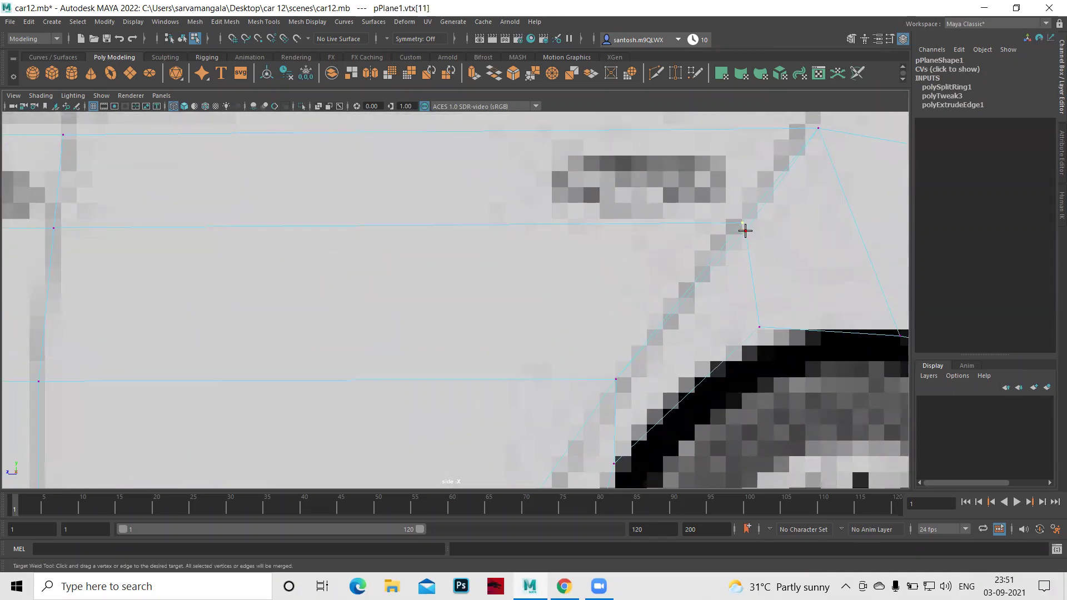
click(745, 230)
key(q)
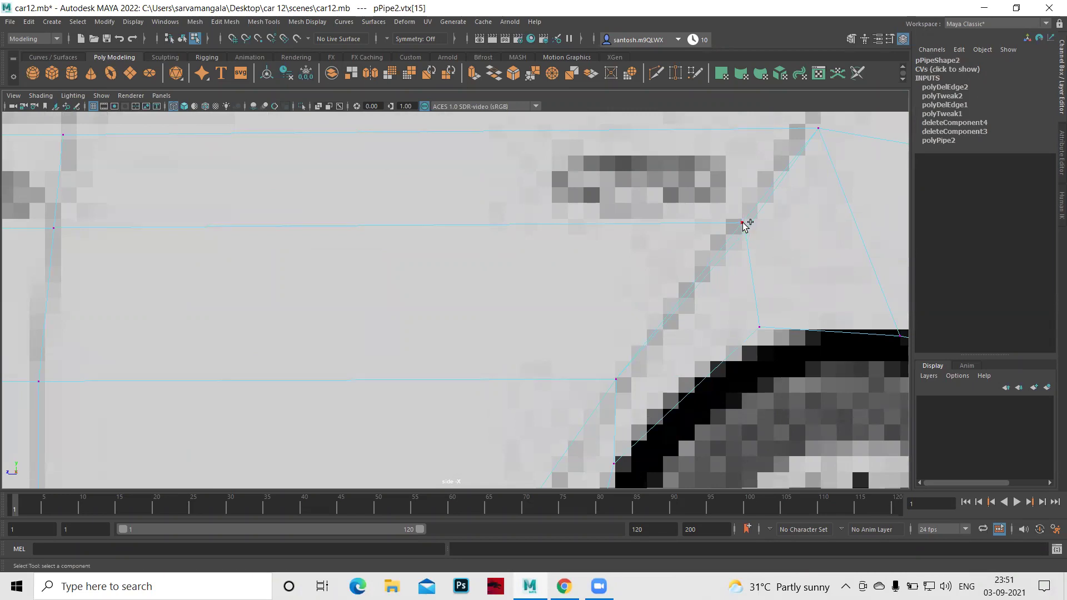
Retry merging the plane's end vertex to centre, then frame the car.
click(743, 222)
shift+right_drag(769, 253, 766, 191)
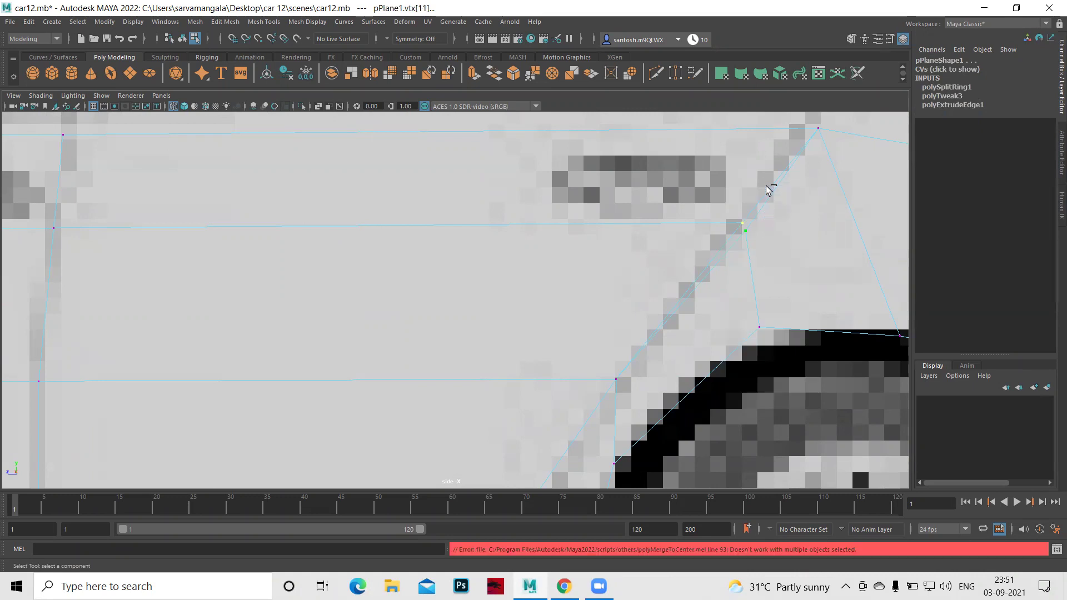
key(a)
mouse_move(691, 219)
alt+right_down()
mouse_move(798, 258)
mouse_move(729, 245)
mouse_move(572, 355)
mouse_move(612, 337)
mouse_move(711, 350)
alt+right_up()
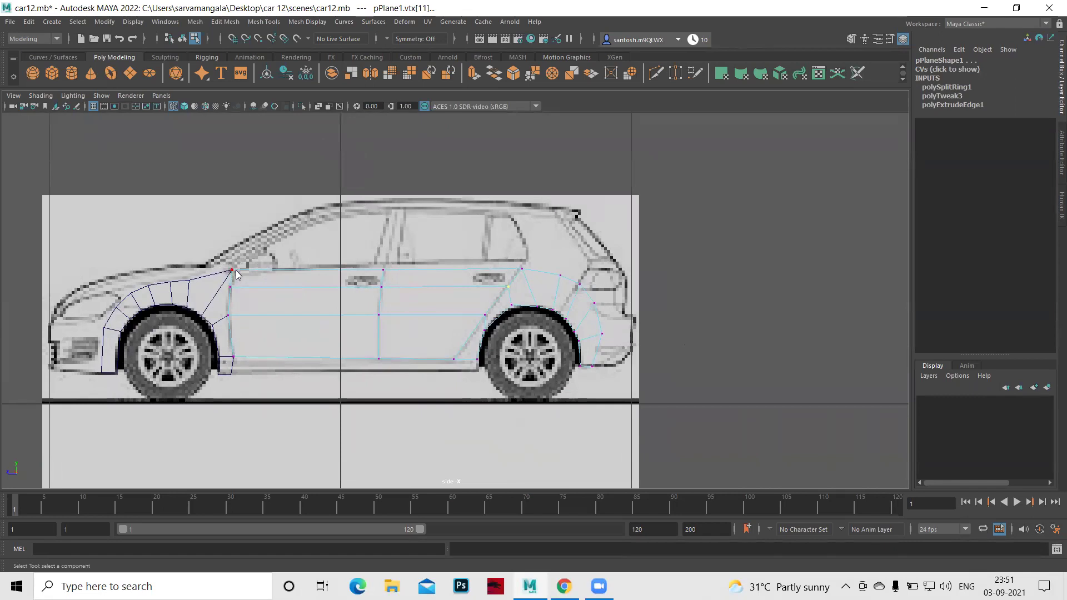
In Object Mode, select pPipe2 and then pPipe1.
right_drag(235, 272, 310, 245)
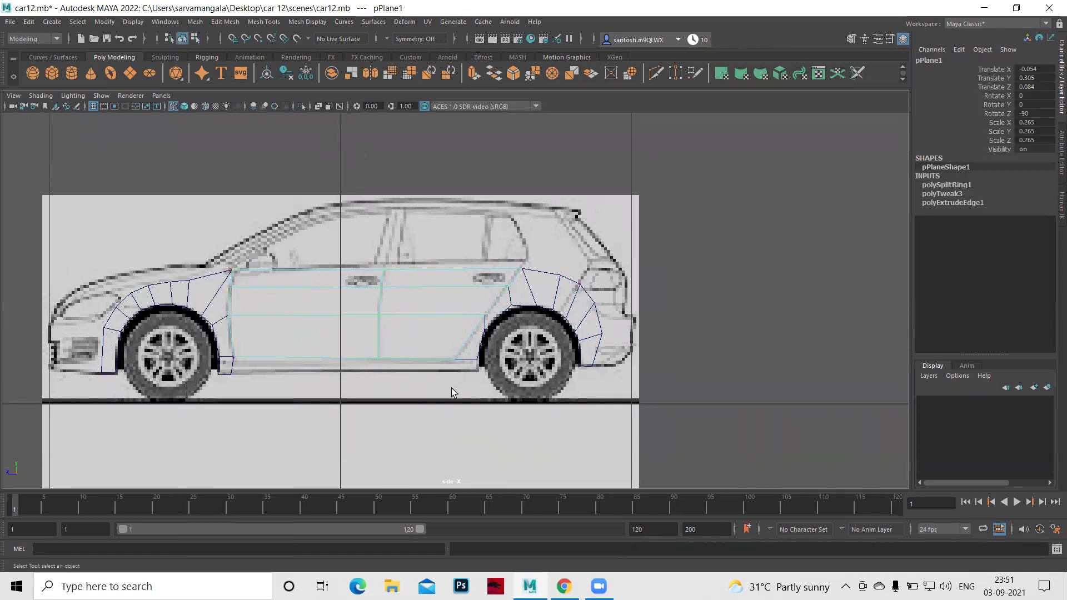
drag(165, 312, 165, 311)
click(594, 308)
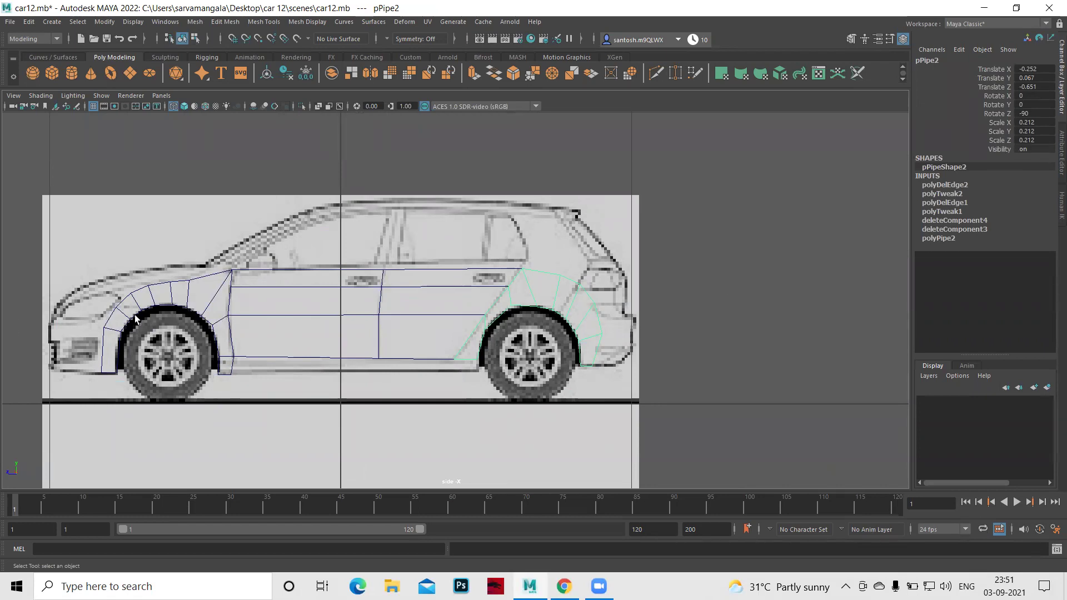
click(217, 338)
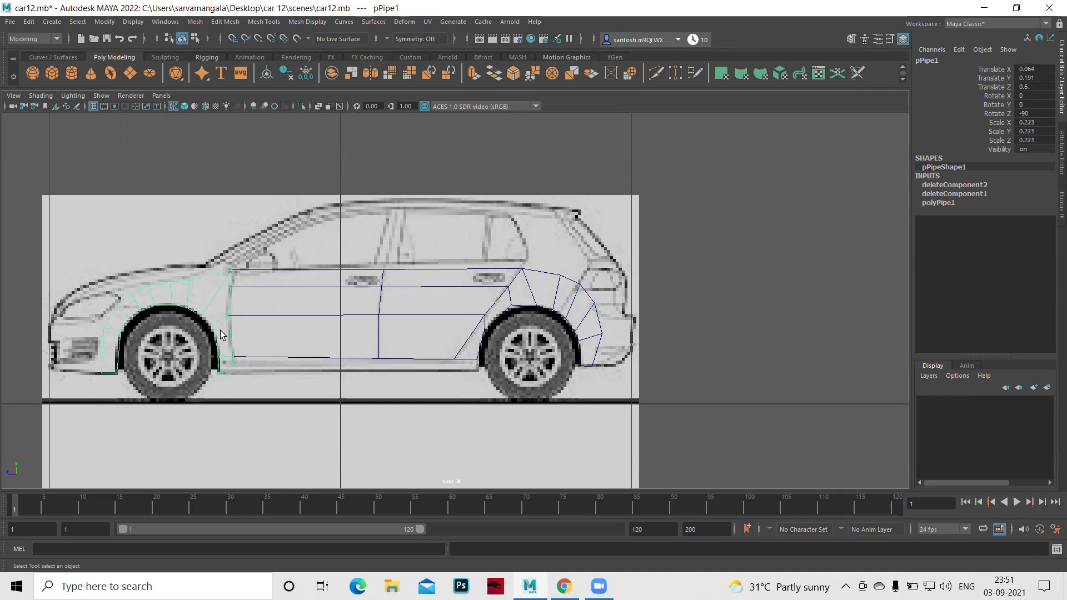
Zoom and pan in on the front wheel arch and door.
mouse_move(294, 367)
alt+right_down()
mouse_move(306, 376)
mouse_move(418, 315)
alt+right_up()
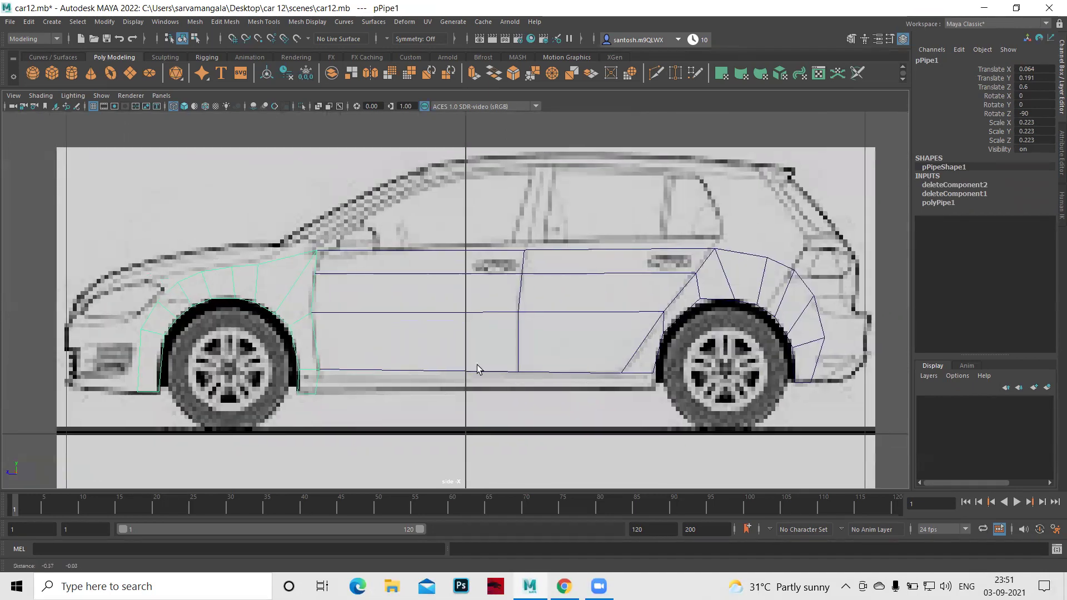
scroll(420, 341, down, 5)
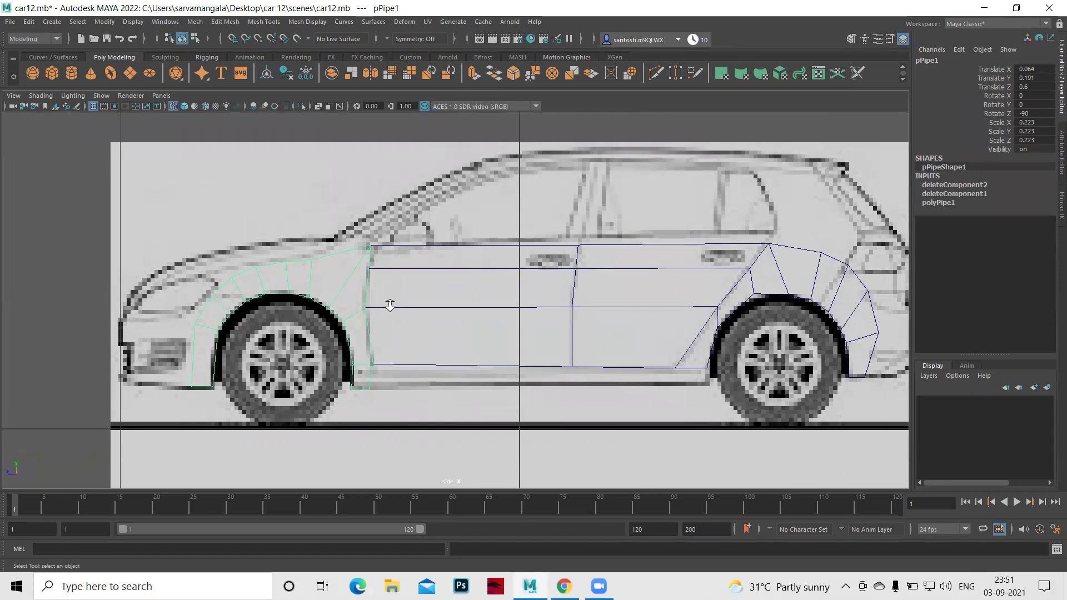
alt+right_drag(421, 340, 607, 466)
scroll(409, 328, up, 3)
scroll(410, 328, up, 3)
alt+middle_drag(411, 326, 466, 313)
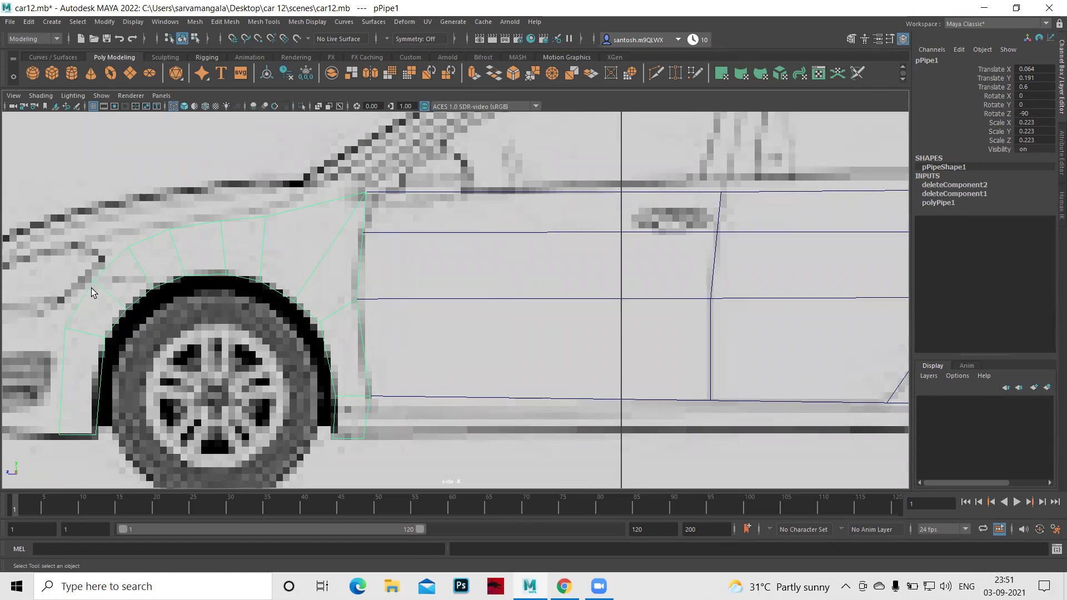
Insert an edge loop around the front wheel-arch pipe pPipe1.
shift+right_drag(121, 289, 44, 304)
click(77, 437)
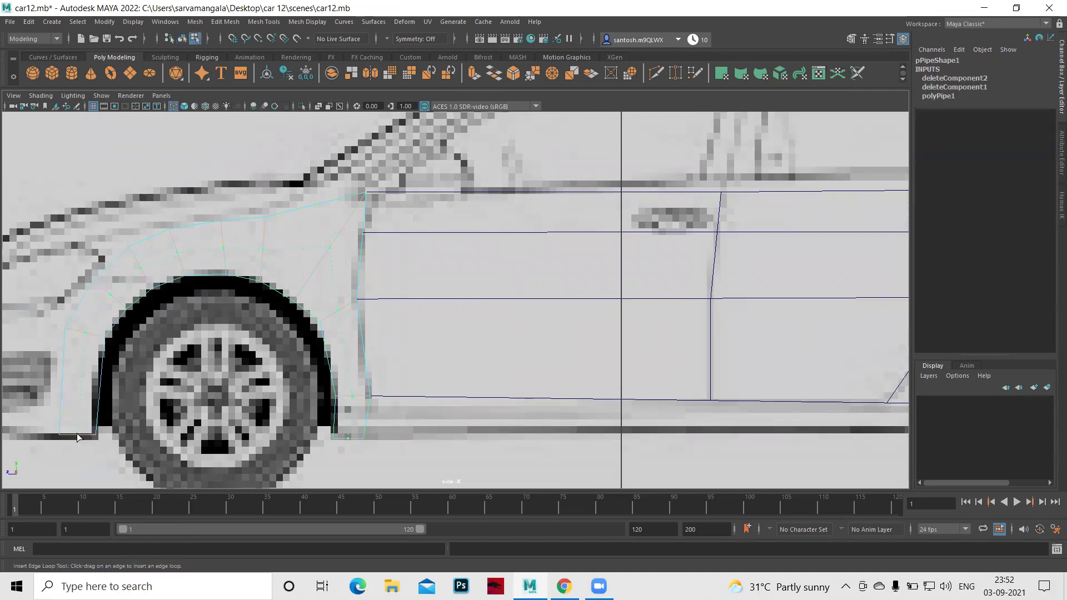
drag(77, 437, 76, 438)
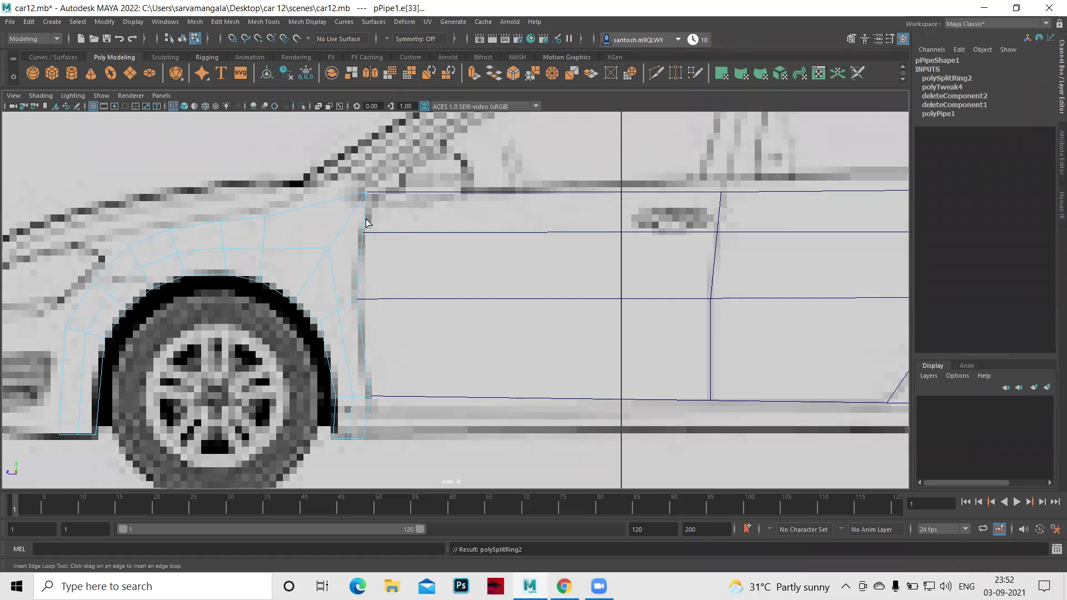
key(q)
Delete pPipe1 edges e[23] and e[12], undoing each, then enter vertex mode.
right_drag(346, 226, 347, 185)
click(348, 217)
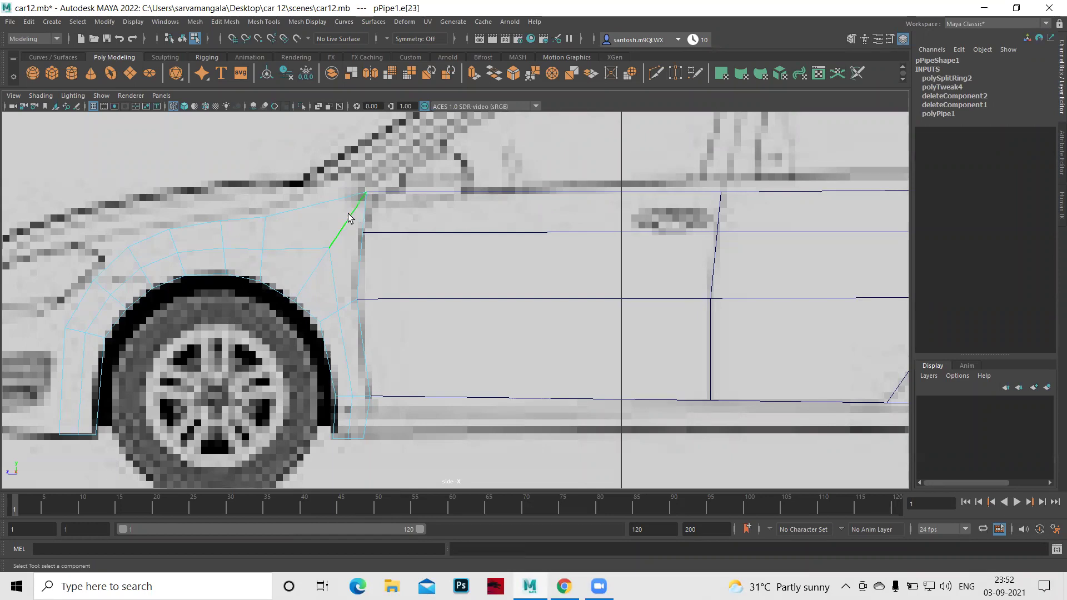
shift+right_drag(348, 218, 300, 229)
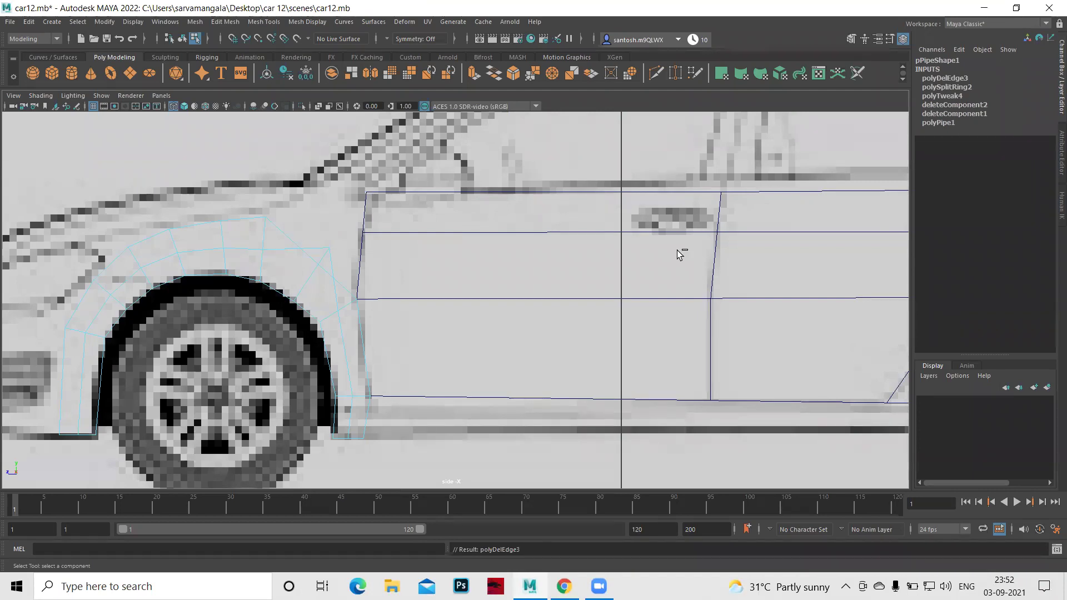
key(ctrl+z)
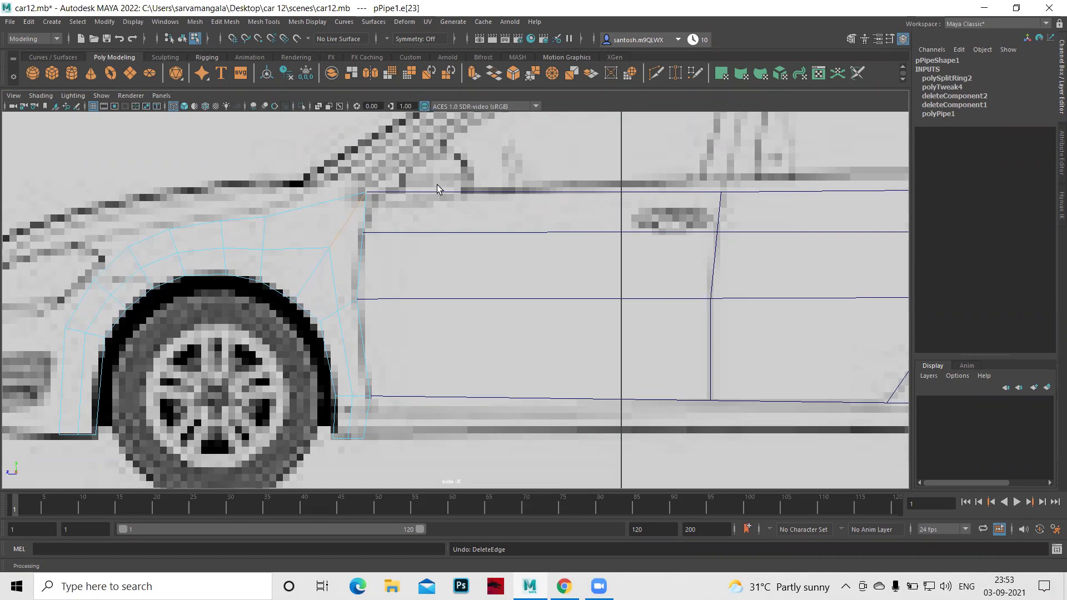
click(368, 217)
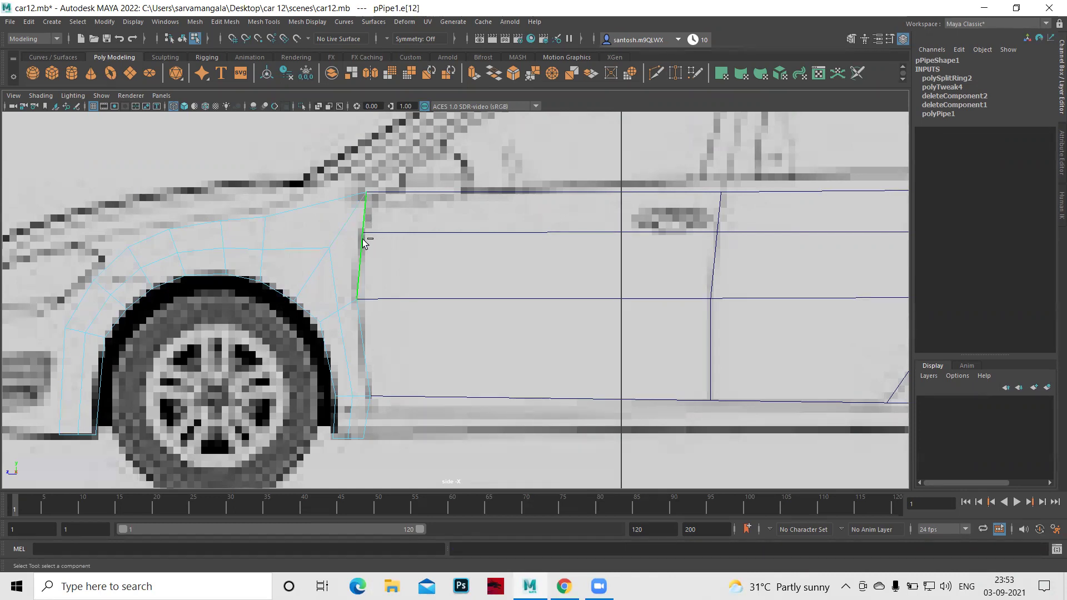
shift+right_click(363, 242)
click(311, 257)
key(ctrl+z)
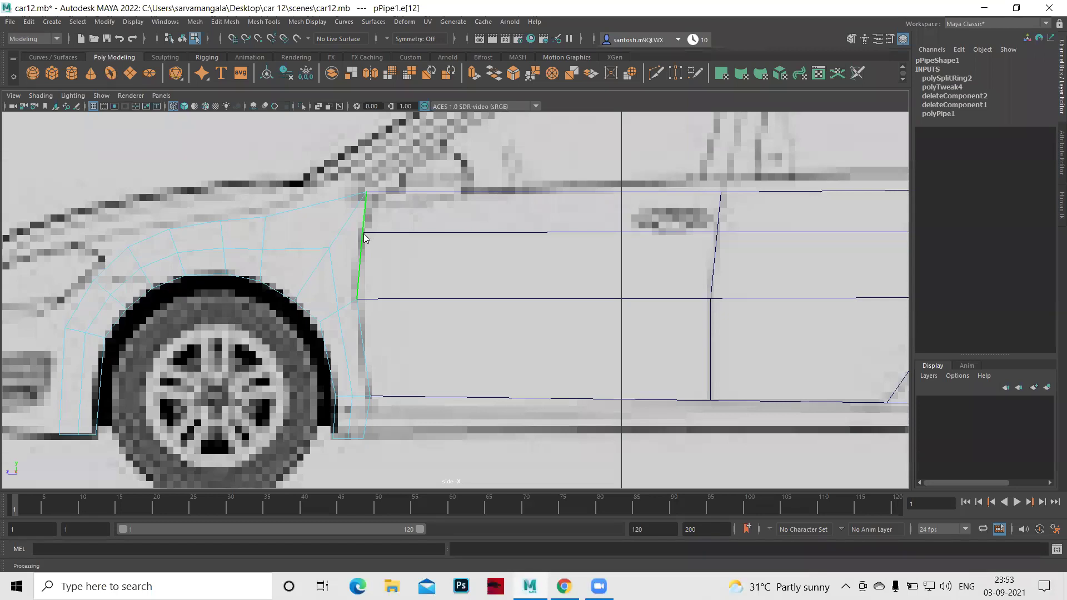
right_drag(363, 236, 307, 230)
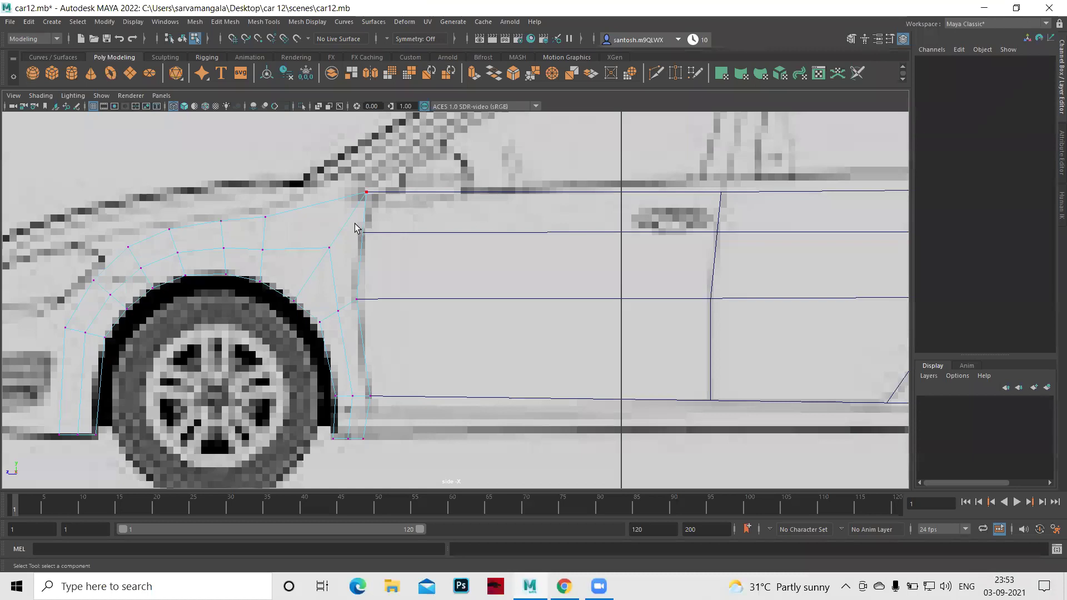
Try merging plane and pPipe1 vertices, then slide a plane vertex left toward the arch.
click(375, 238)
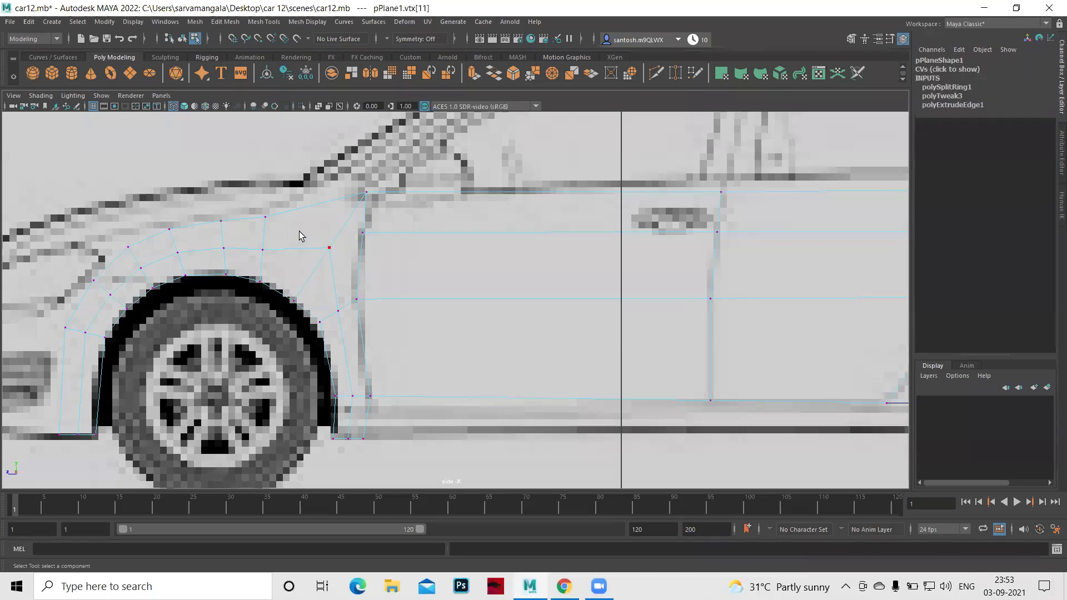
drag(305, 216, 372, 249)
shift+right_drag(386, 264, 386, 187)
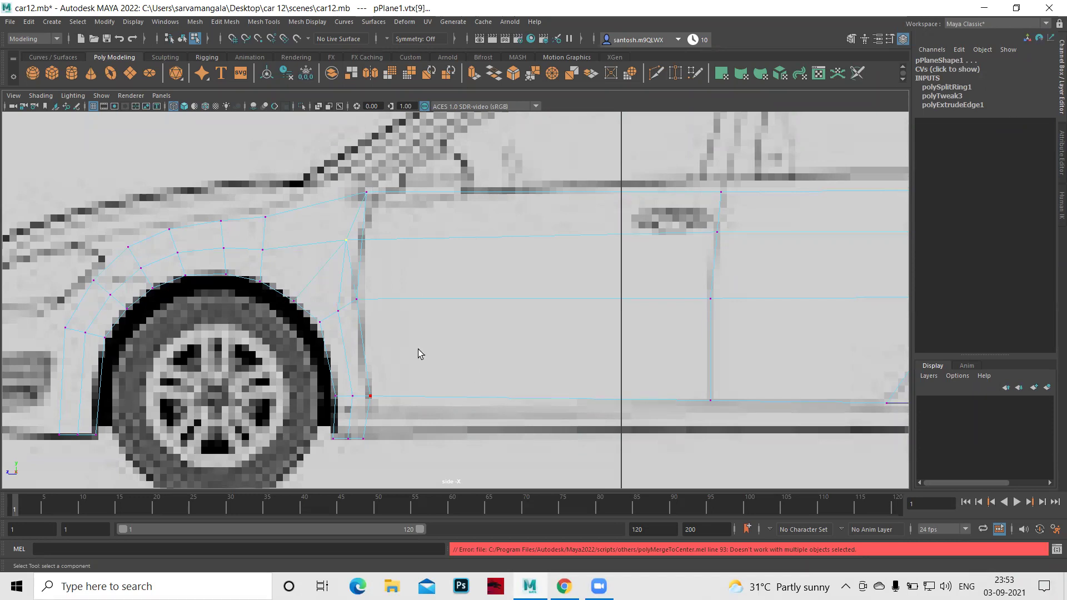
drag(315, 225, 341, 246)
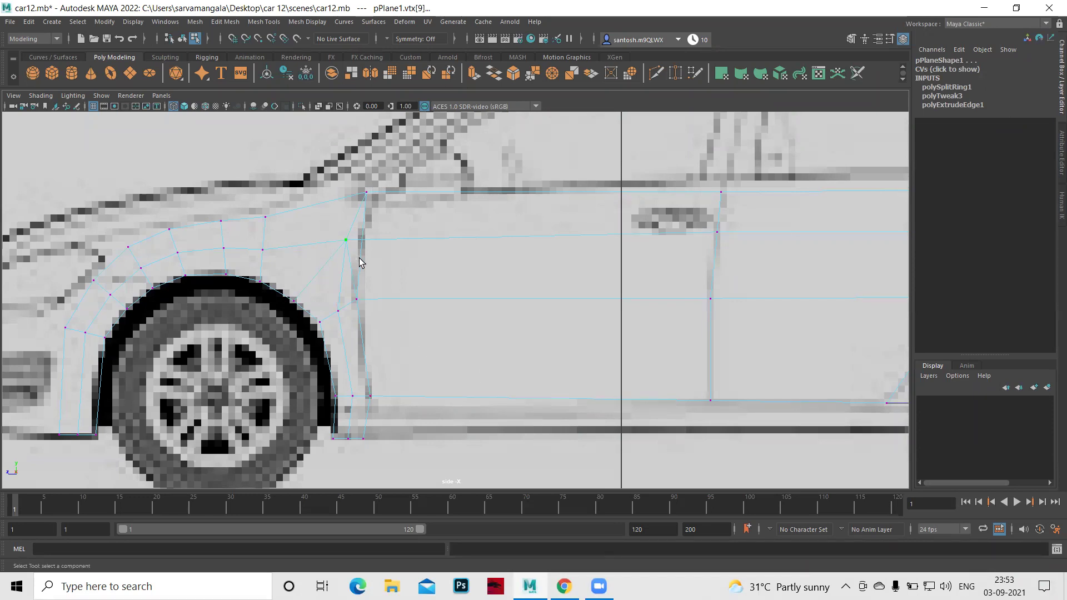
key(w)
drag(289, 239, 277, 239)
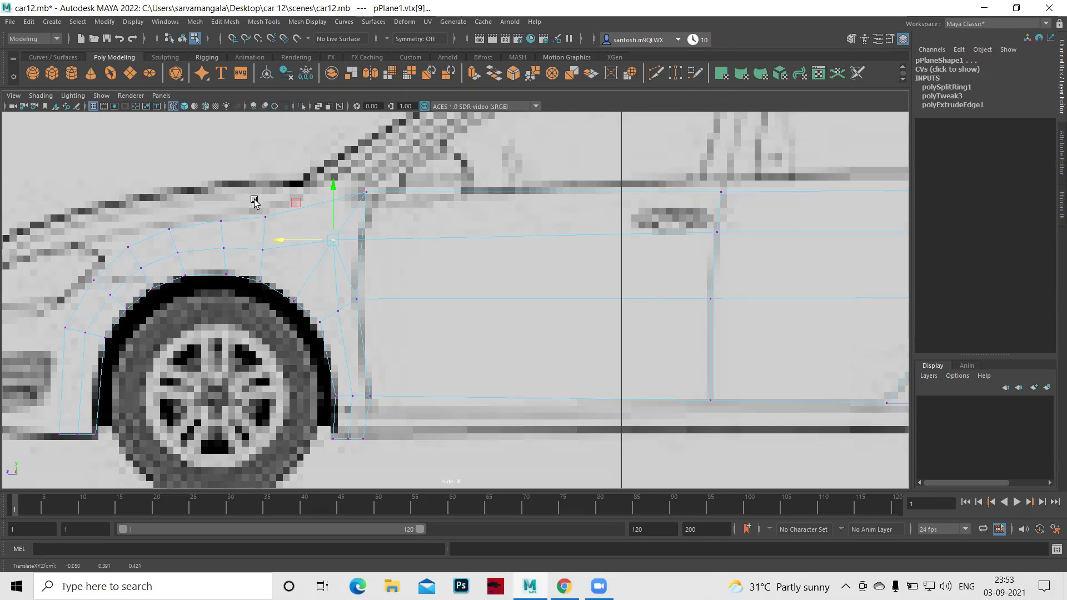
Adjust the side plane's vertices beside the front arch onto the door line.
click(356, 300)
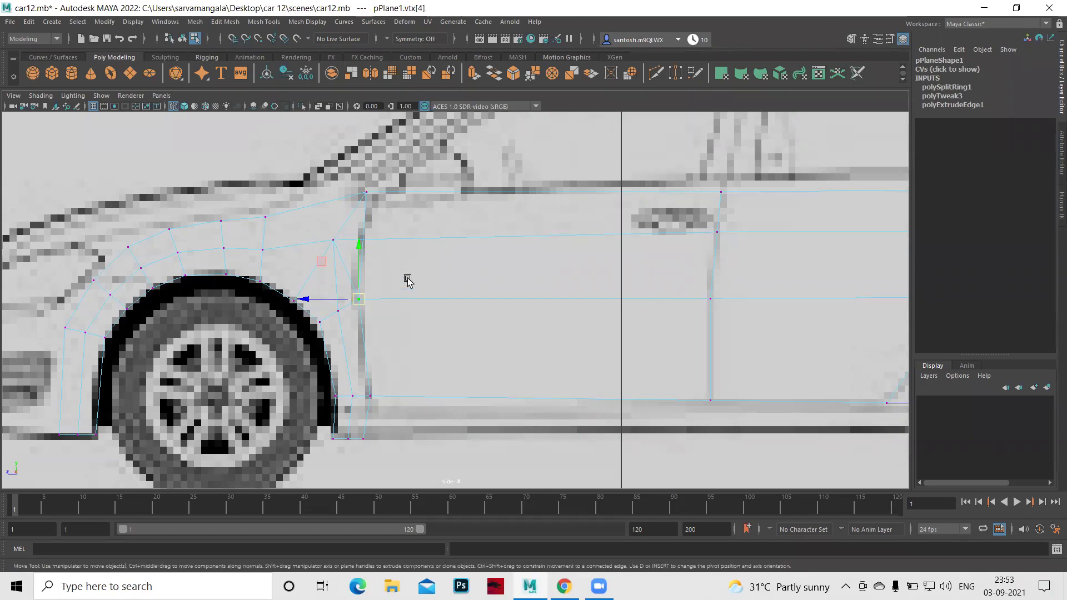
click(333, 240)
drag(334, 240, 344, 238)
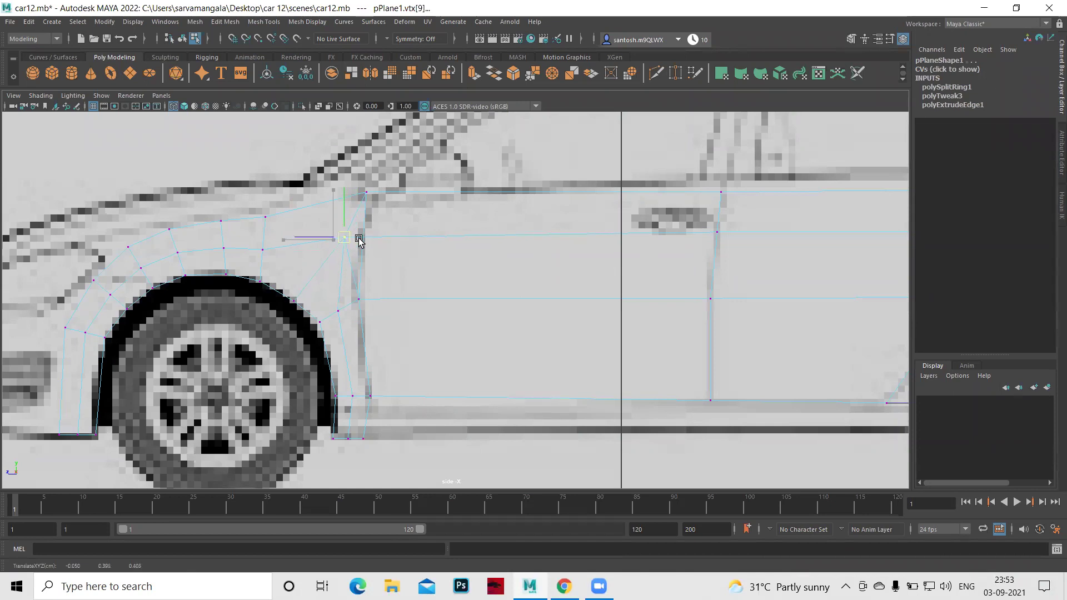
click(367, 192)
click(371, 193)
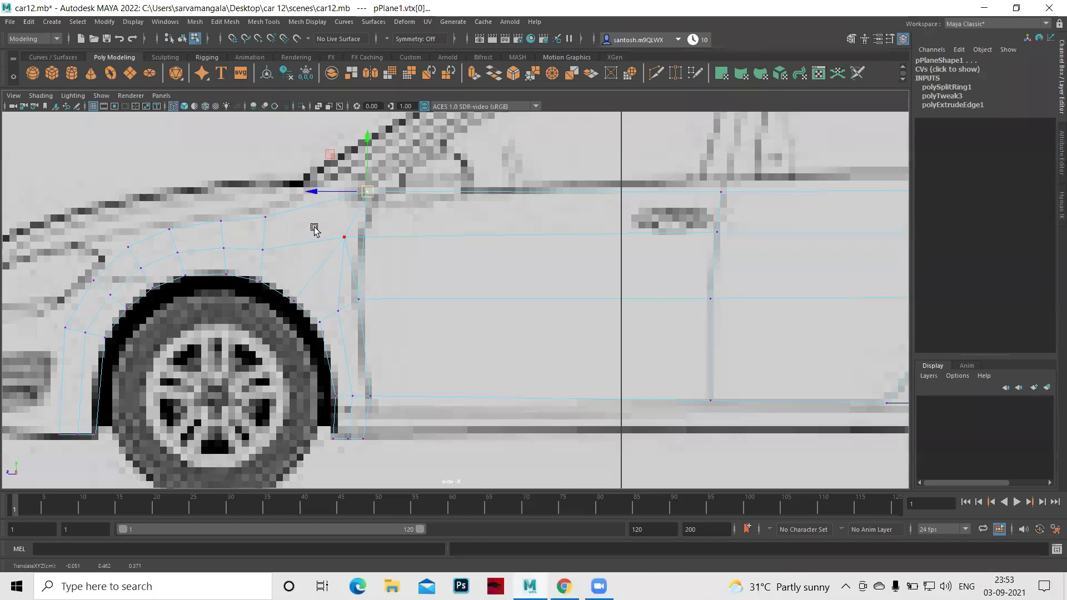
click(344, 238)
drag(344, 237, 335, 239)
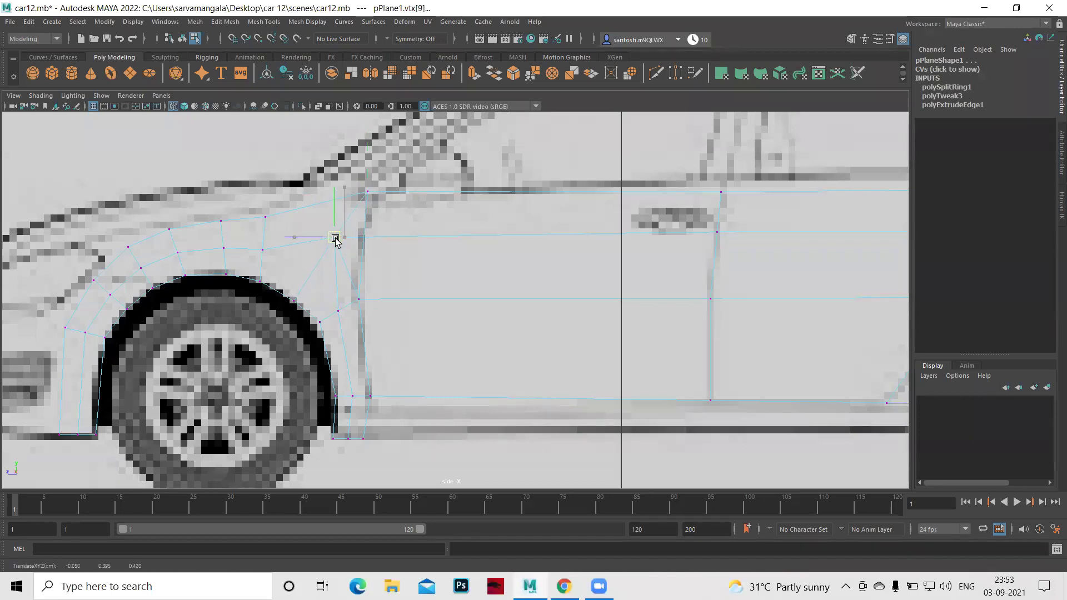
click(338, 311)
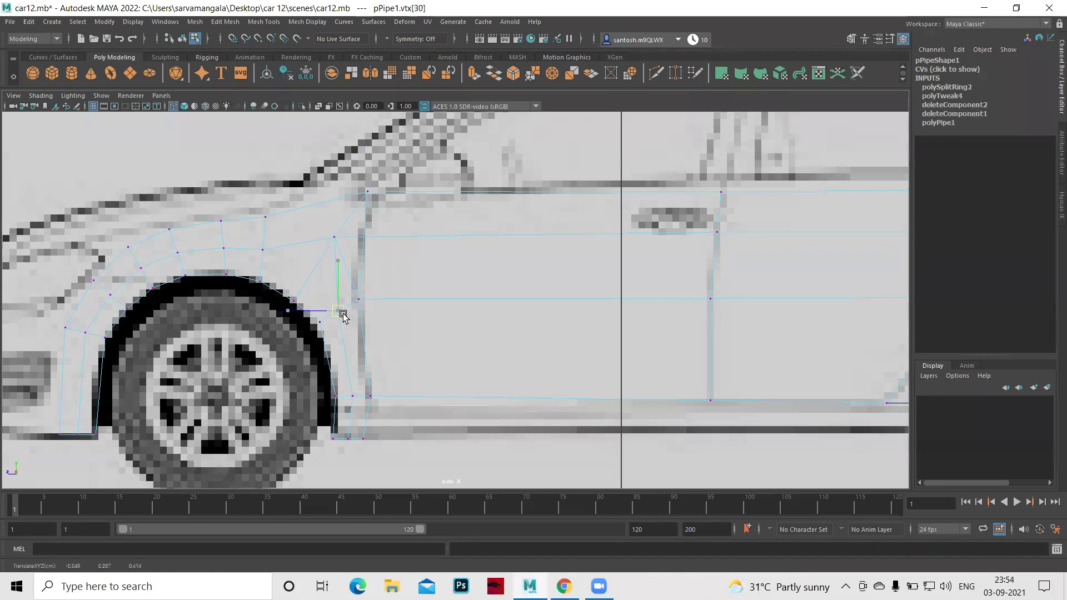
click(361, 300)
drag(363, 303, 363, 304)
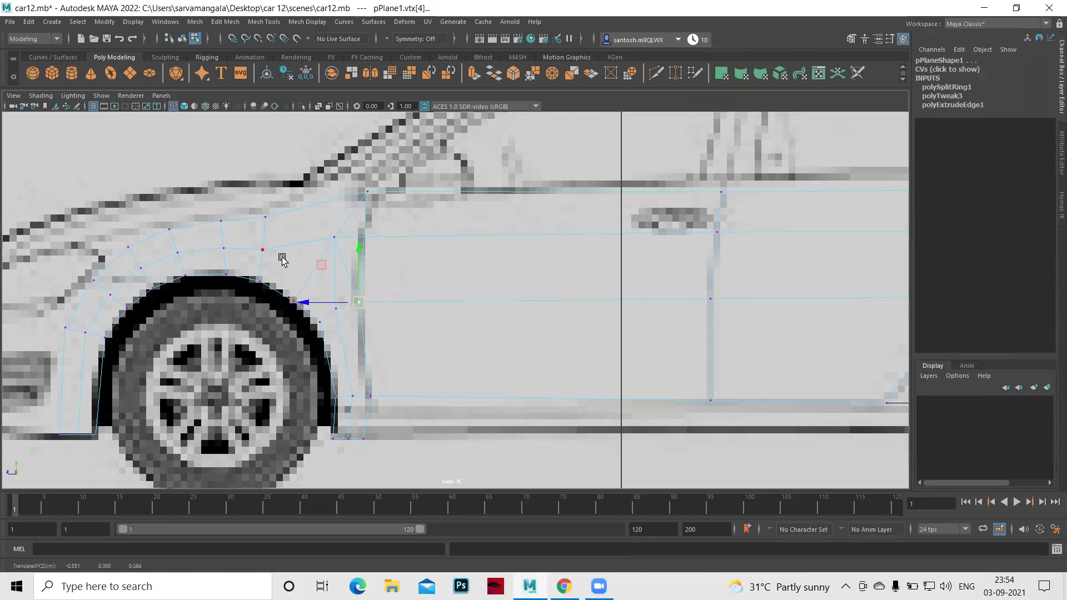
Raise the front arch pipe's upper vertices to follow the arch.
click(262, 254)
drag(261, 253, 263, 246)
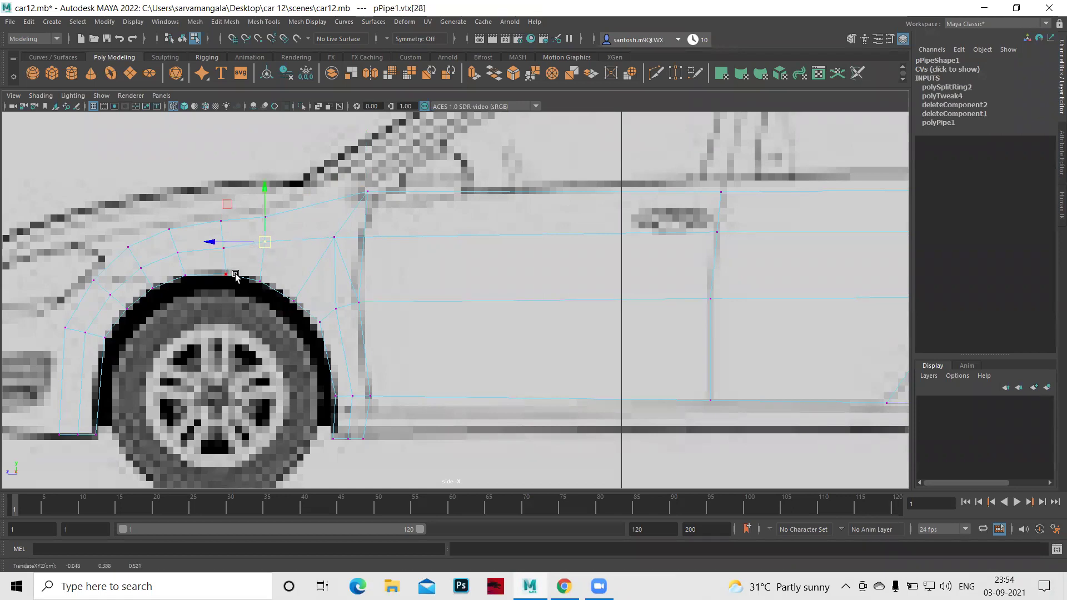
alt+middle_drag(293, 313, 326, 311)
scroll(326, 311, down, 5)
scroll(245, 221, up, 4)
scroll(250, 223, up, 3)
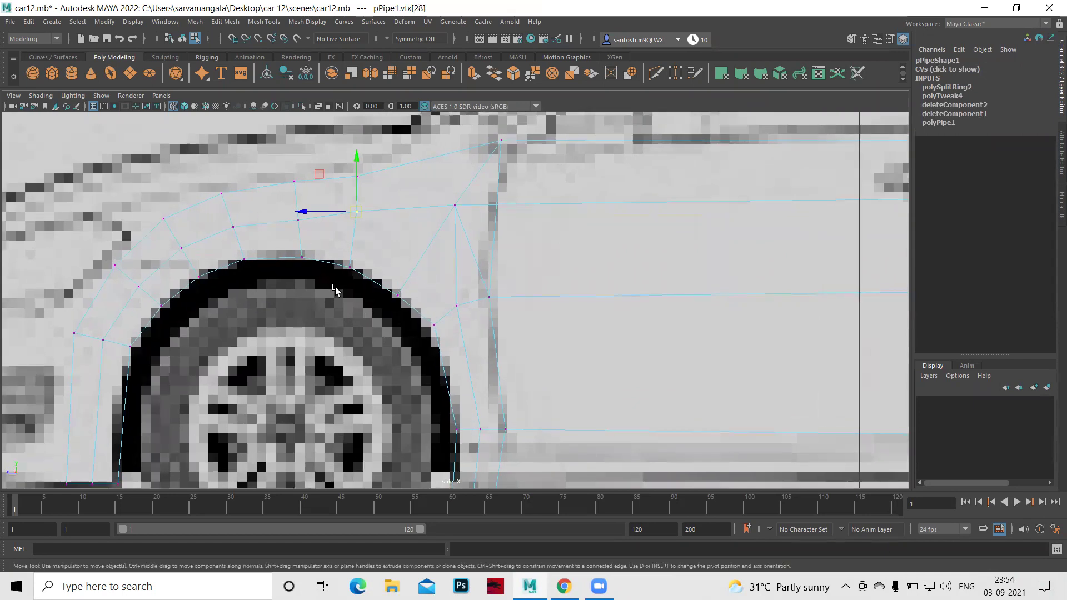
click(298, 220)
drag(298, 221, 355, 208)
click(357, 211)
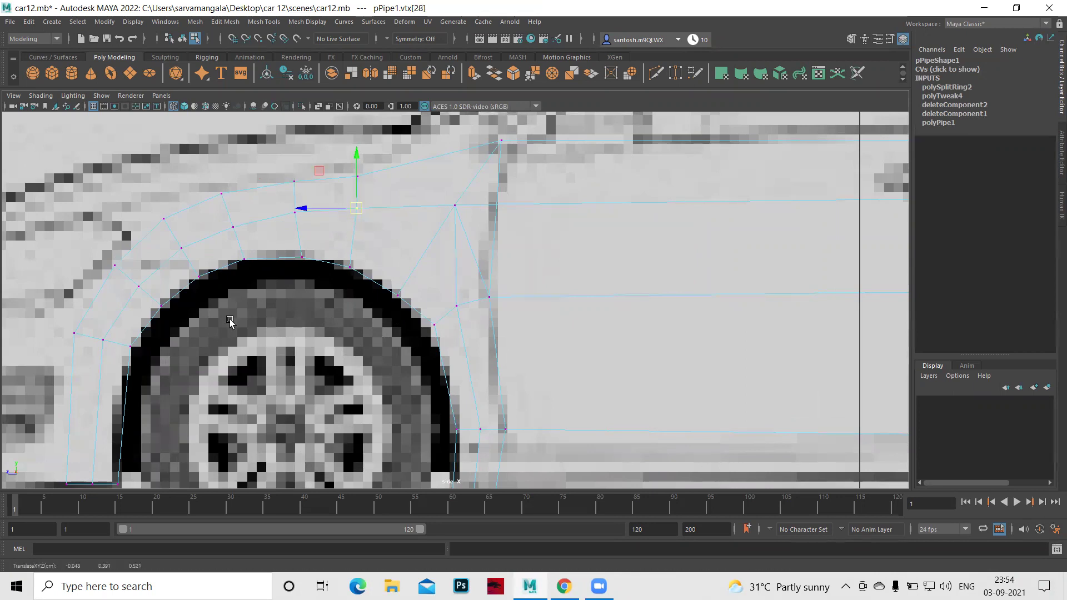
Pan and zoom the side view to frame the whole car body, from front arch to rear wheel.
scroll(329, 274, down, 3)
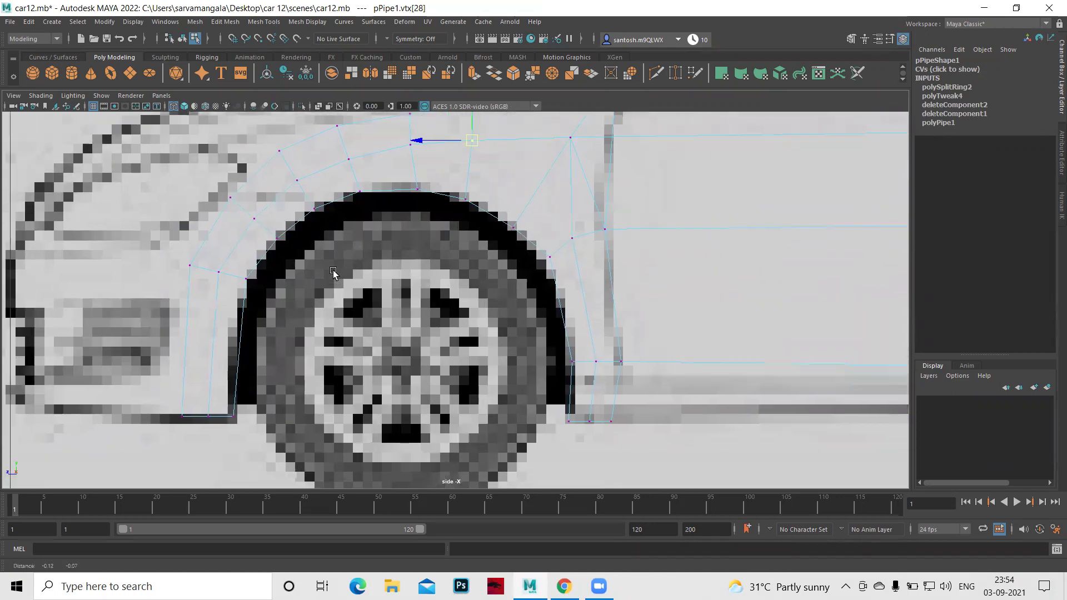
scroll(713, 341, up, 3)
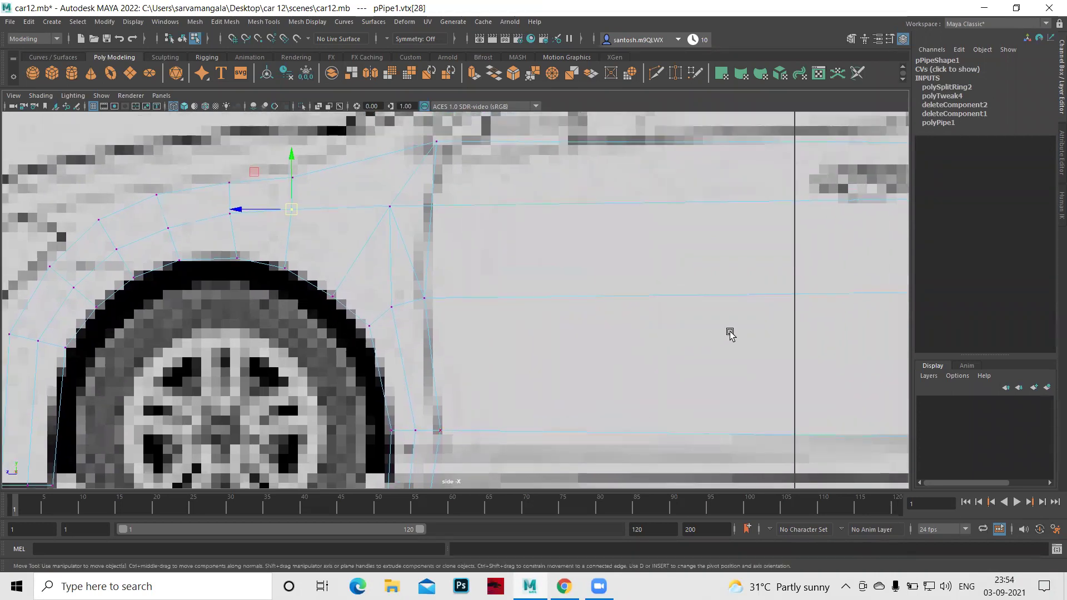
alt+middle_drag(612, 316, 388, 324)
alt+middle_drag(833, 298, 641, 298)
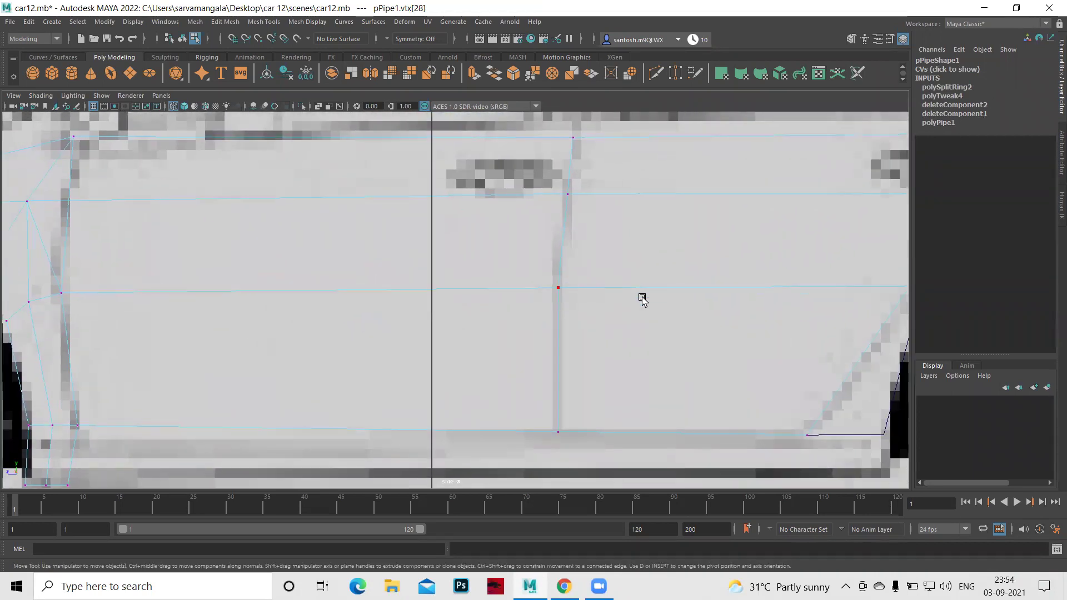
scroll(641, 298, down, 5)
scroll(679, 313, up, 3)
scroll(722, 317, up, 2)
scroll(721, 317, down, 5)
alt+middle_drag(721, 318, 639, 306)
scroll(580, 385, up, 1)
scroll(579, 385, up, 1)
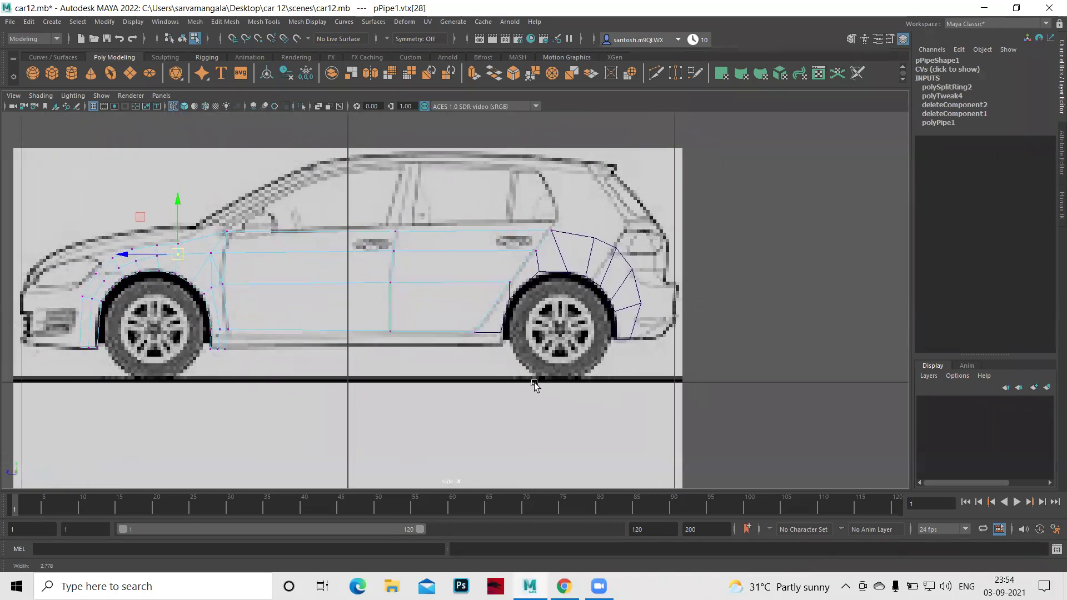
scroll(533, 381, up, 1)
scroll(665, 395, up, 1)
scroll(598, 400, up, 1)
scroll(538, 398, down, 2)
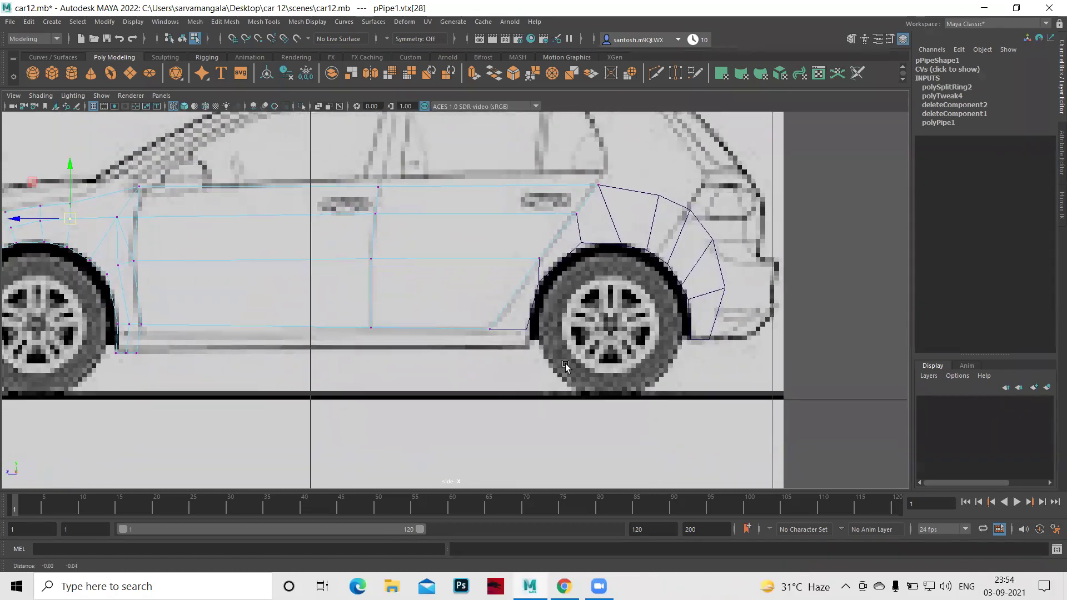
alt+middle_drag(542, 391, 571, 363)
scroll(571, 363, up, 2)
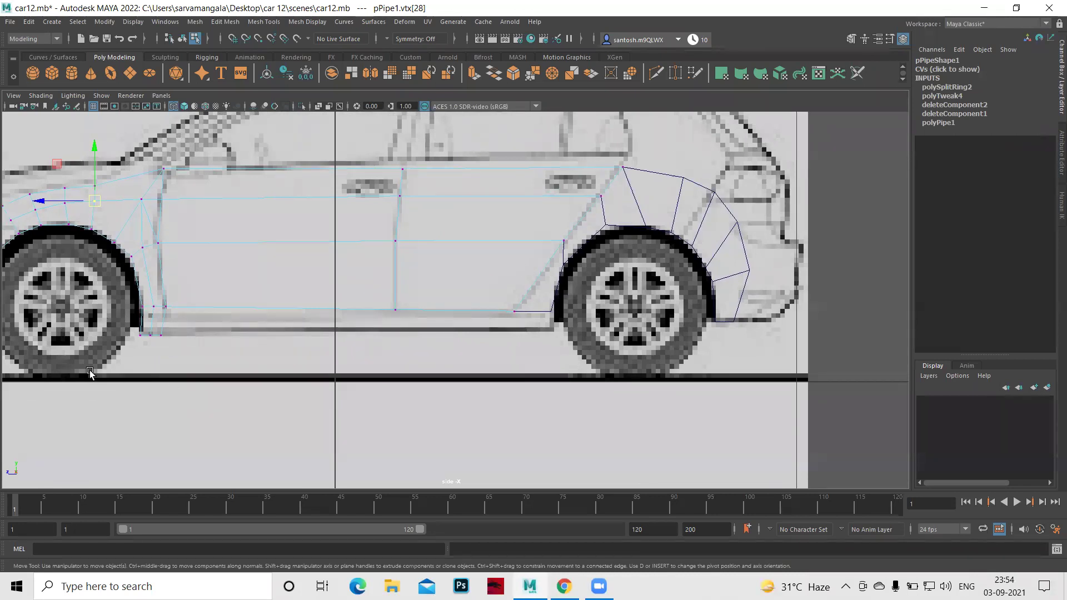
Return pPipe1 to object mode with the Select tool, and frame the front wheel arch.
right_drag(164, 309, 241, 250)
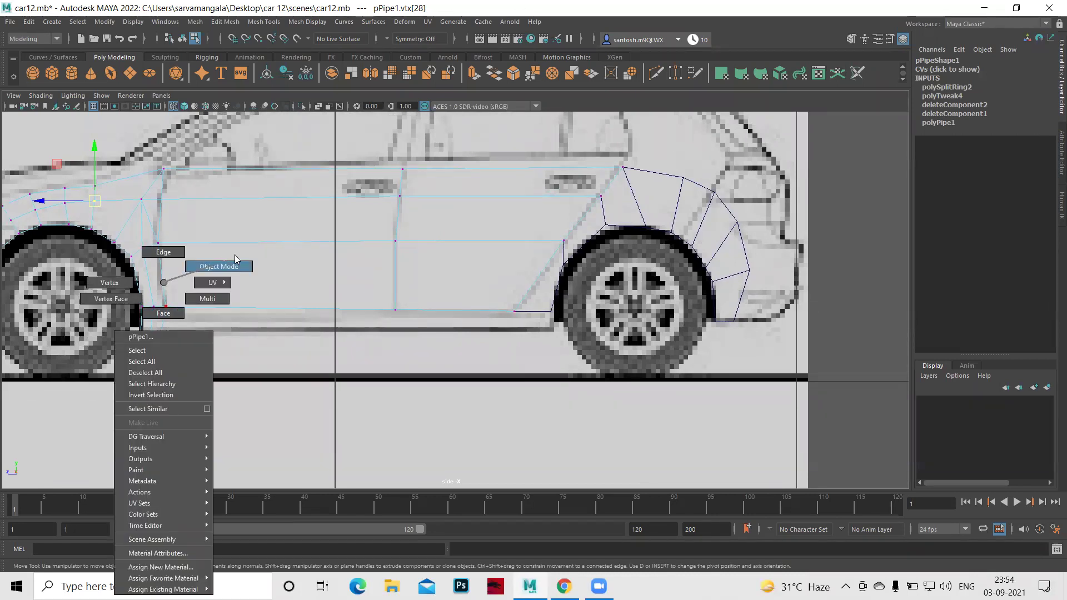
key(q)
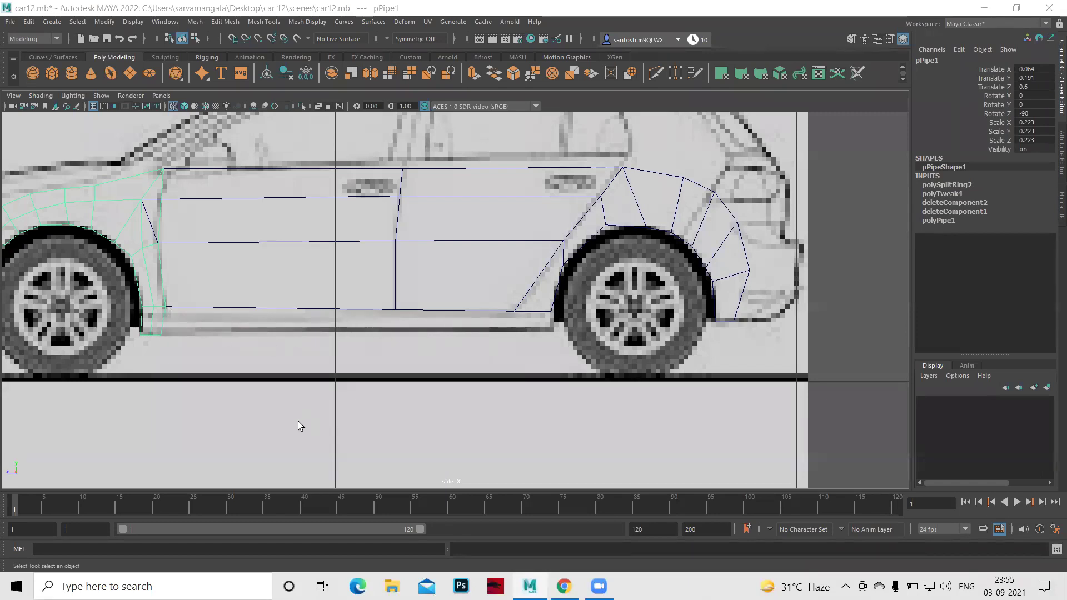
alt+middle_drag(297, 421, 259, 295)
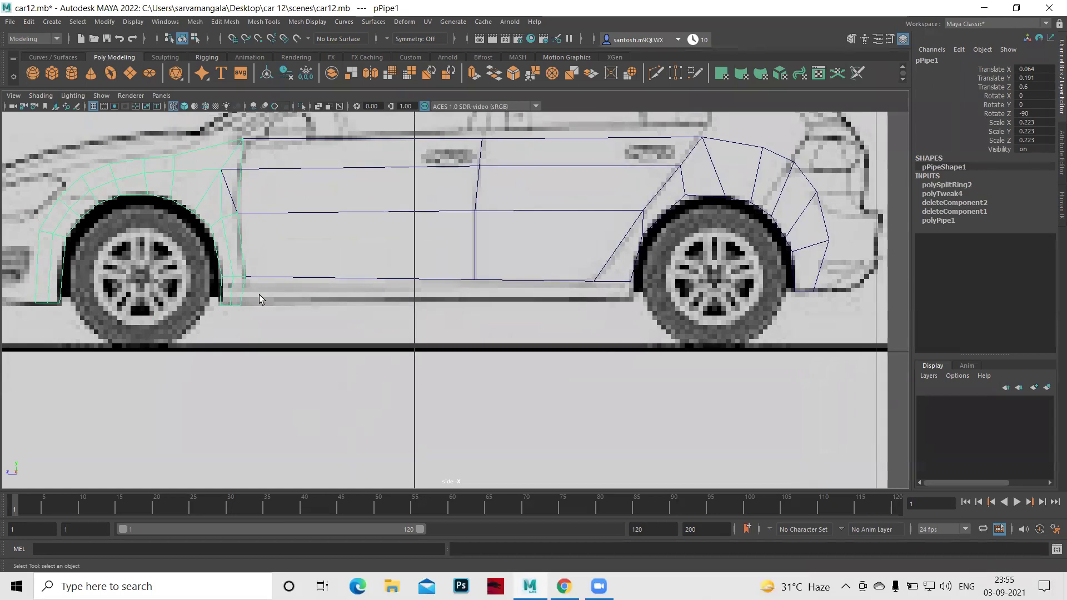
Extrude pPipe1's bottom arch edge into a sill strip stretching to the rear wheel.
right_click(243, 288)
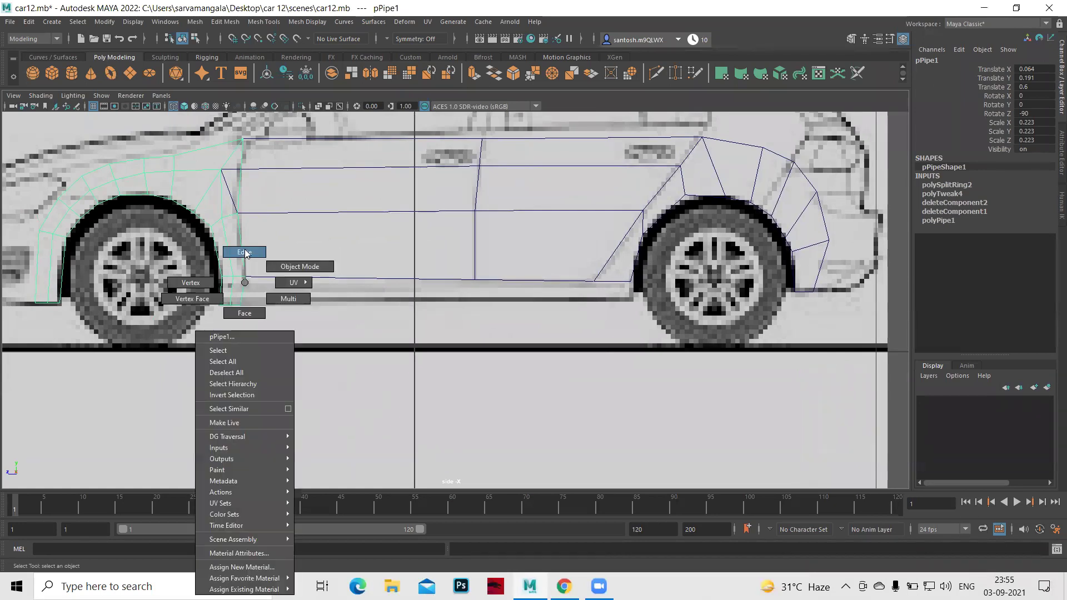
click(245, 252)
click(245, 291)
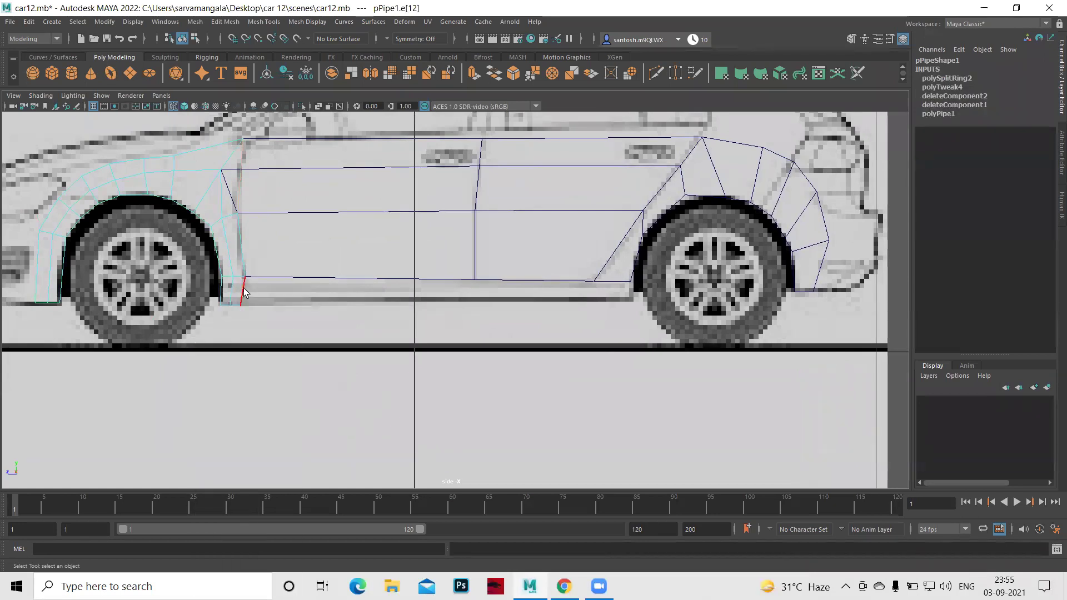
click(244, 291)
shift+right_drag(245, 292, 248, 320)
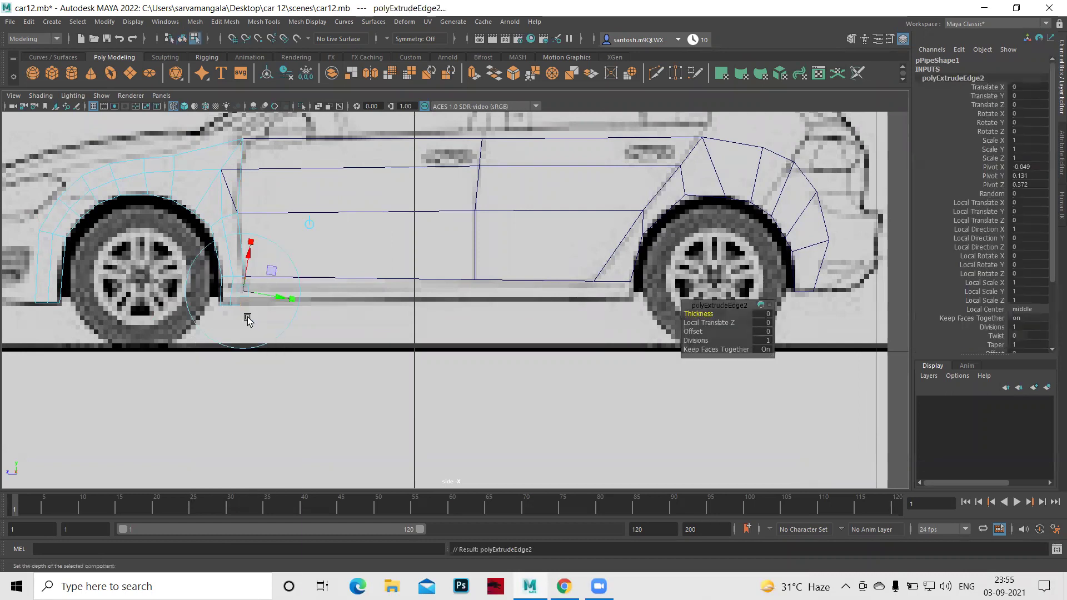
mouse_move(271, 315)
mouse_down()
mouse_move(218, 303)
mouse_move(572, 312)
mouse_up()
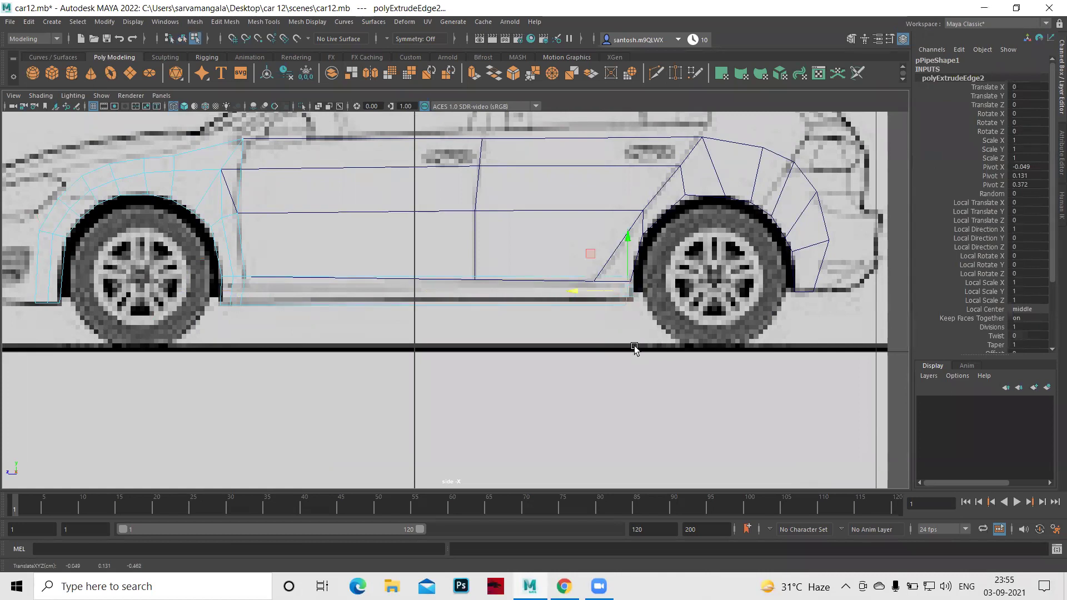
Zoom in on the sill's rear end and switch the mesh to vertex editing.
scroll(734, 372, up, 1)
scroll(756, 377, up, 1)
scroll(667, 384, up, 1)
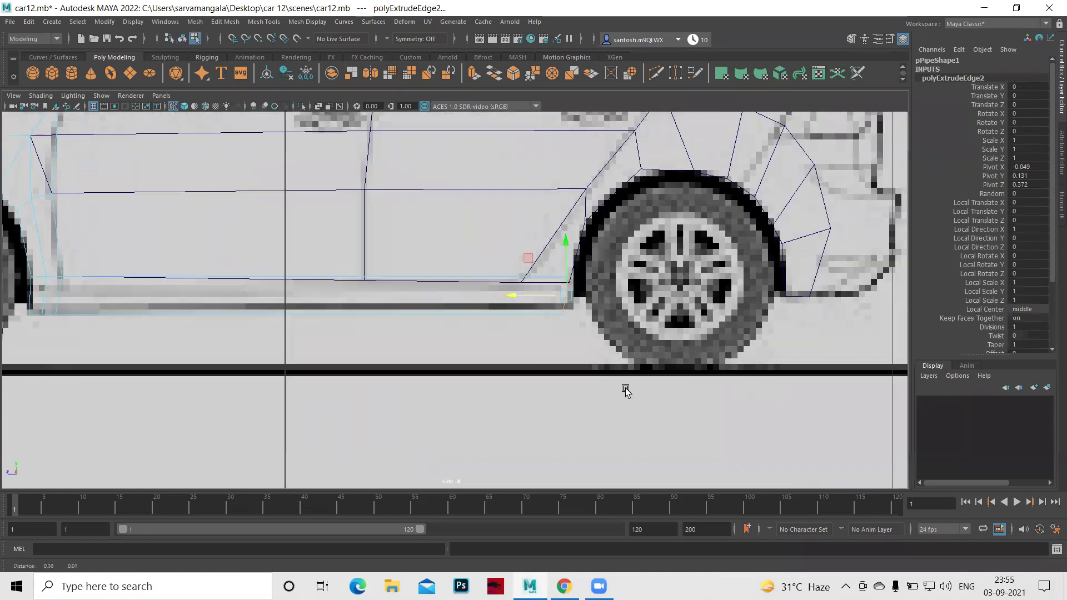
alt+middle_drag(626, 391, 614, 393)
key(q)
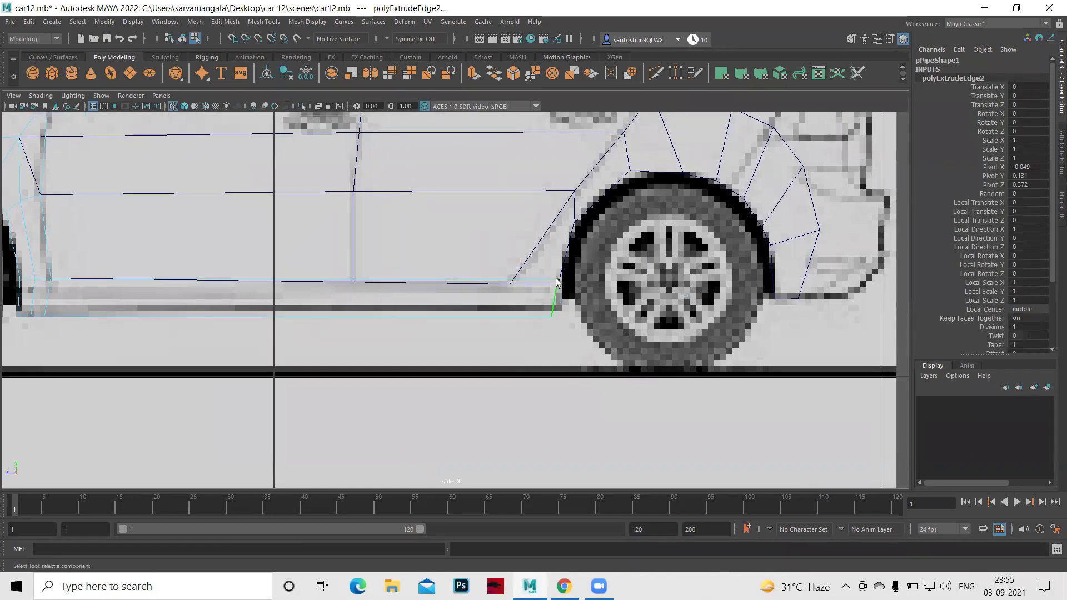
right_drag(557, 282, 493, 282)
Scale the sill strip's two end vertices into a vertical line at the rear arch's front.
click(538, 277)
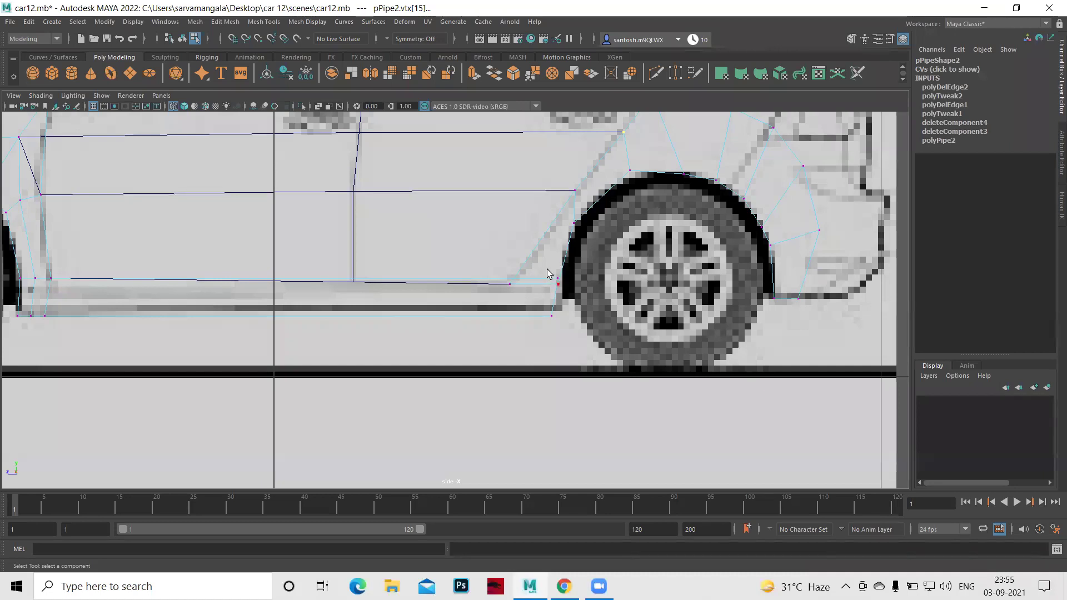
click(558, 279)
shift+drag(536, 299, 563, 337)
key(r)
drag(506, 298, 562, 298)
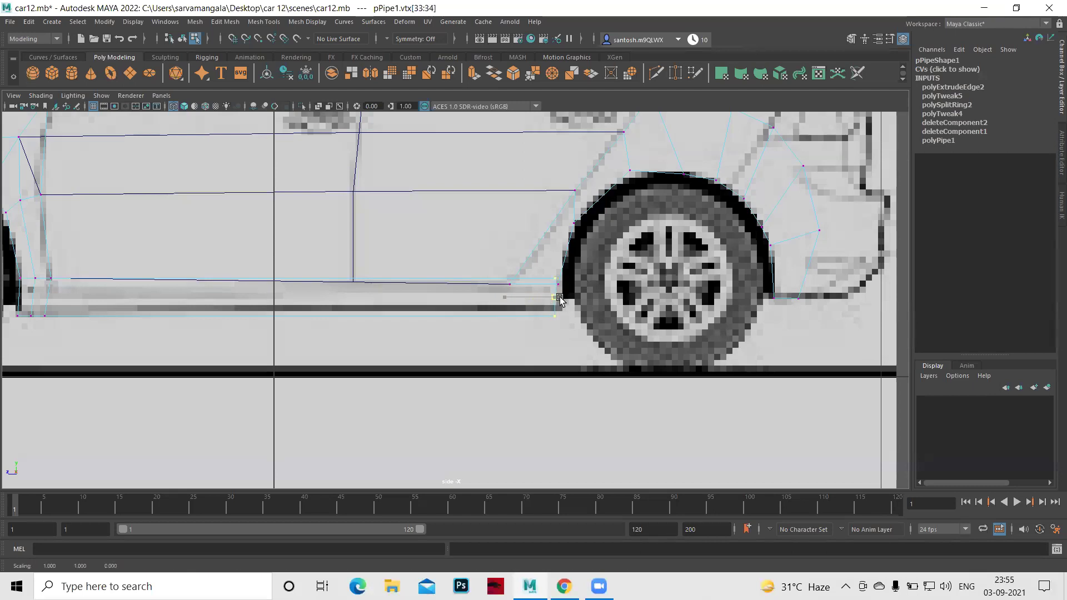
drag(562, 299, 556, 298)
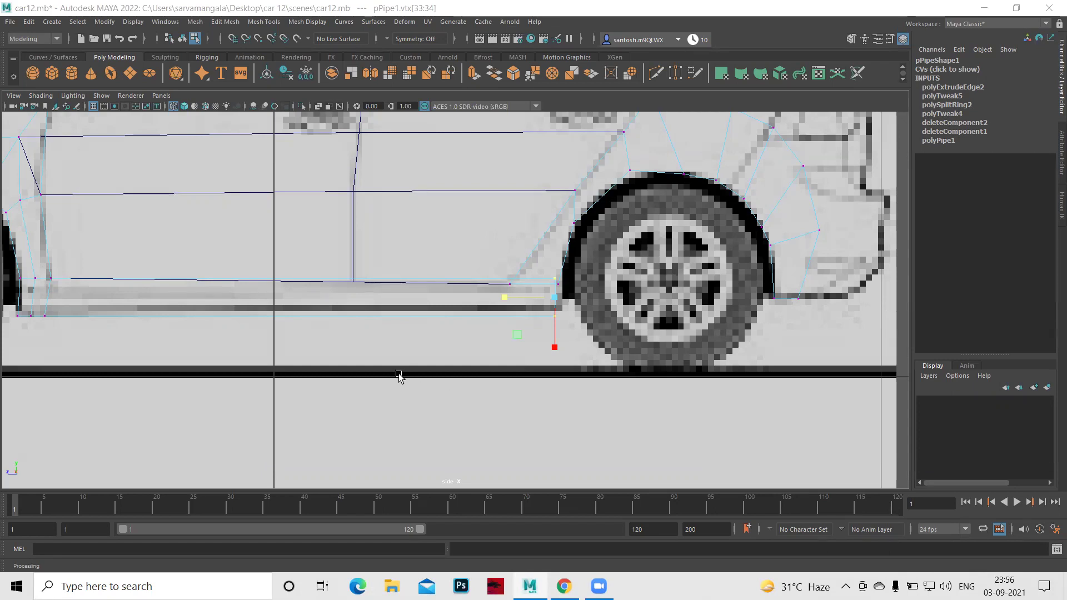
Zoom the view in and out to inspect the aligned sill end.
scroll(398, 375, down, 5)
scroll(398, 375, up, 2)
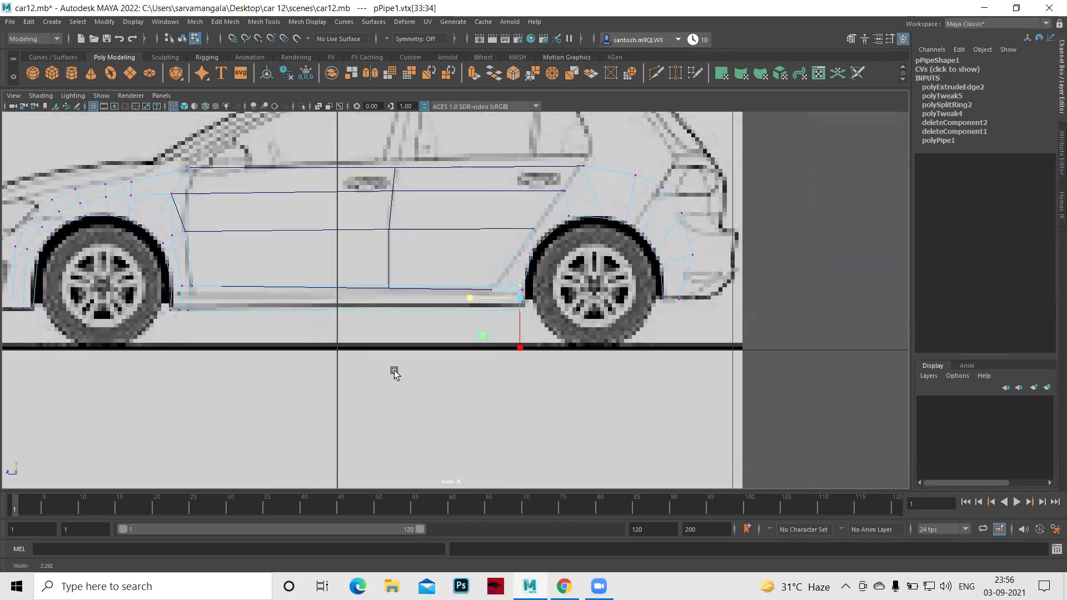
scroll(399, 375, up, 2)
scroll(398, 375, up, 2)
scroll(395, 375, down, 3)
scroll(393, 374, up, 2)
scroll(312, 416, up, 1)
scroll(326, 415, up, 1)
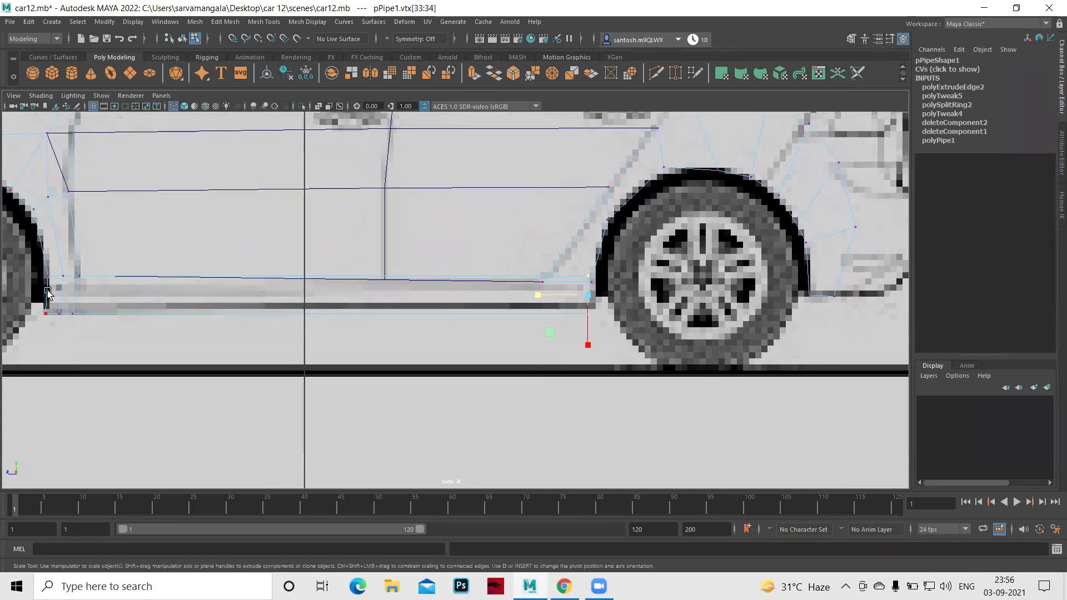
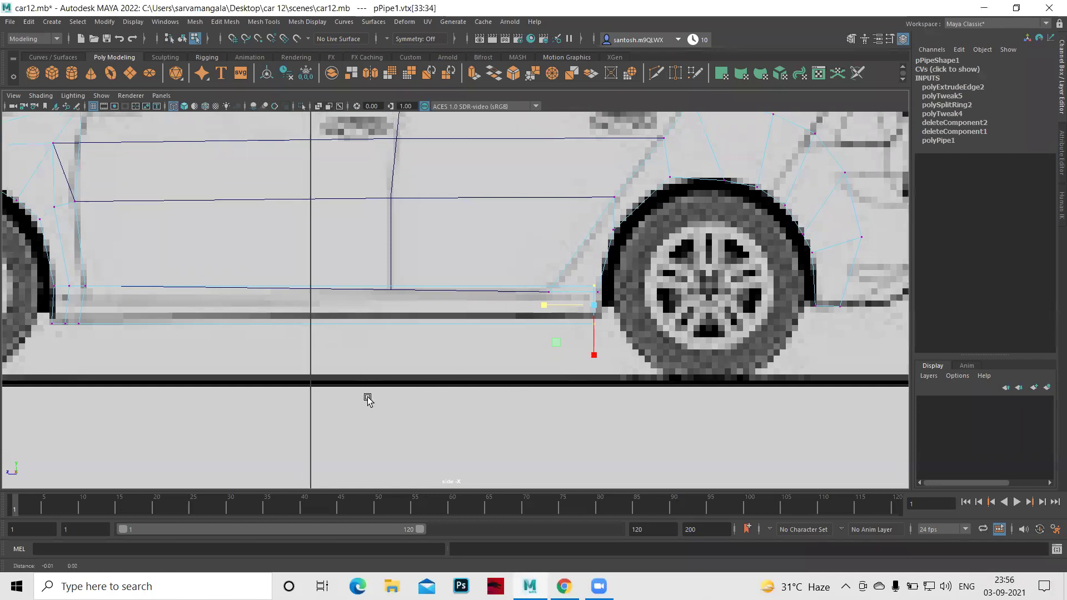
Frame the sill in side view, exit Scale into object mode, and start Insert Edge Loop Tool.
alt+middle_drag(354, 373, 381, 414)
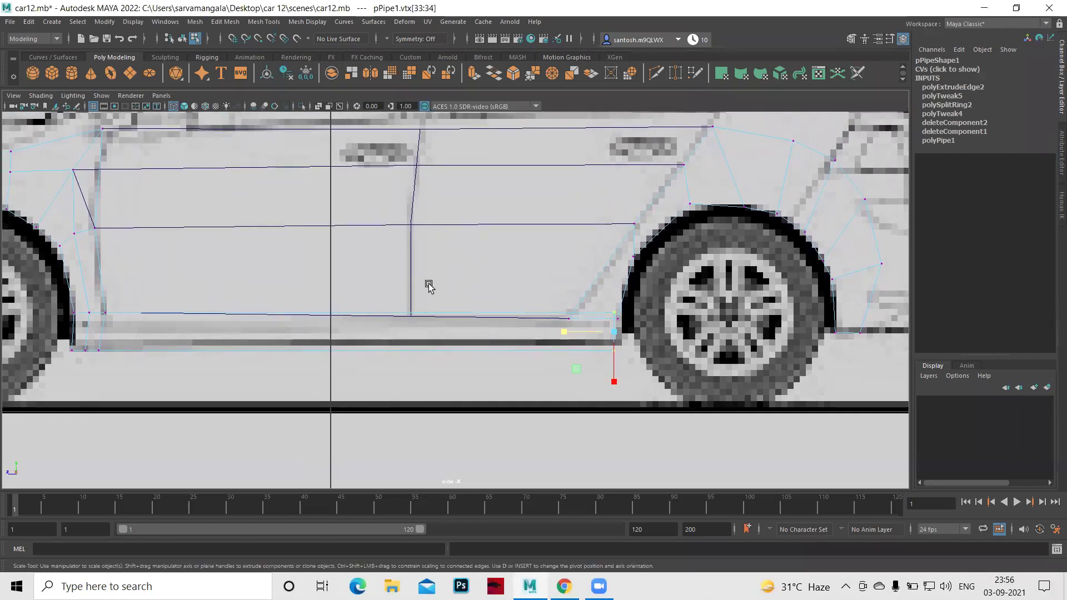
key(q)
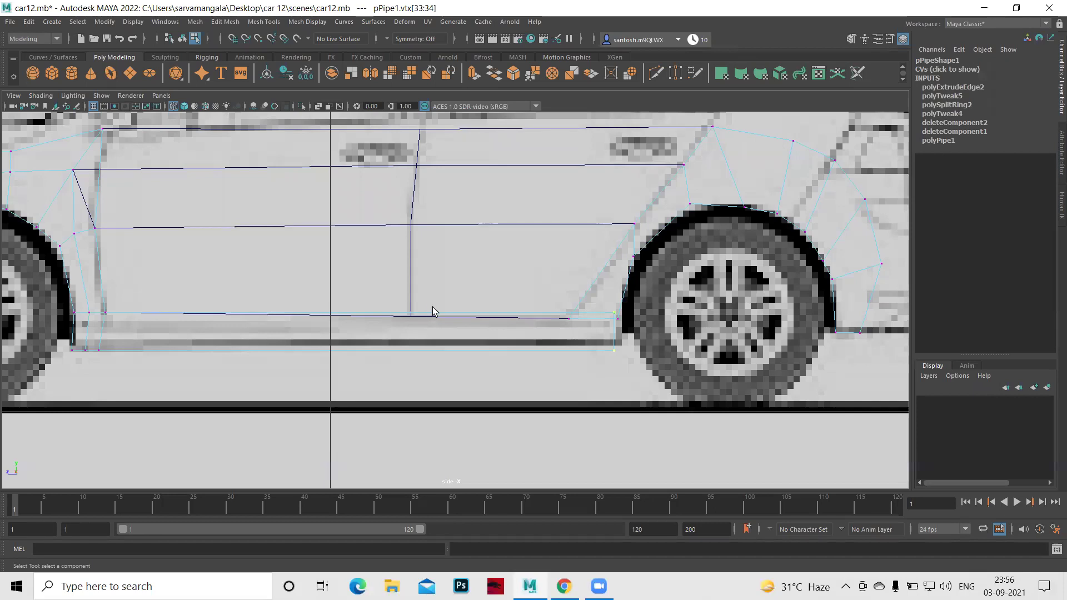
click(195, 357)
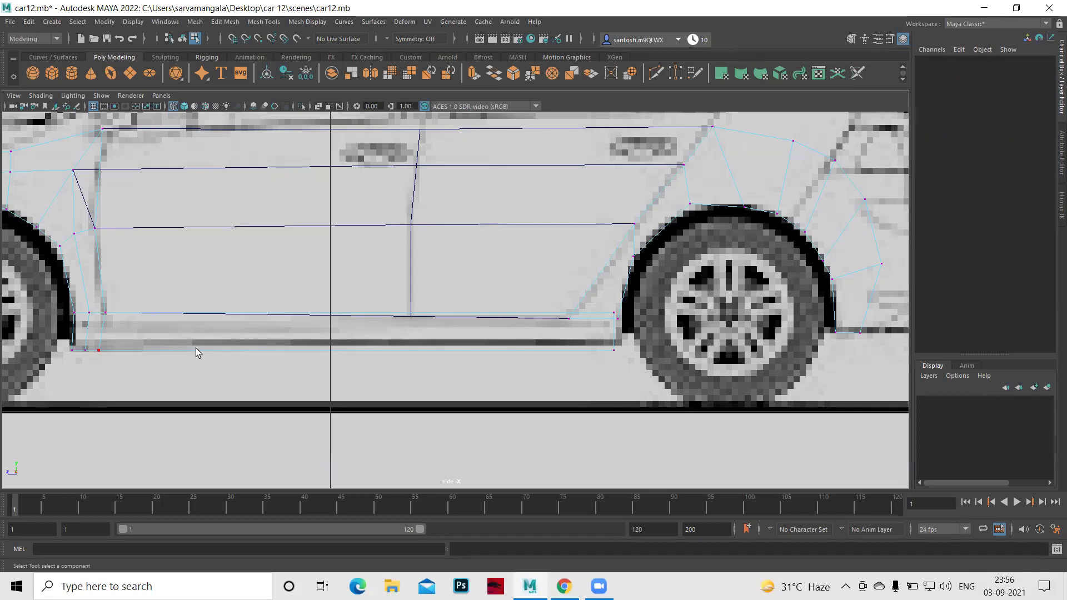
mouse_move(197, 348)
right_down()
mouse_move(155, 308)
mouse_move(251, 266)
right_up()
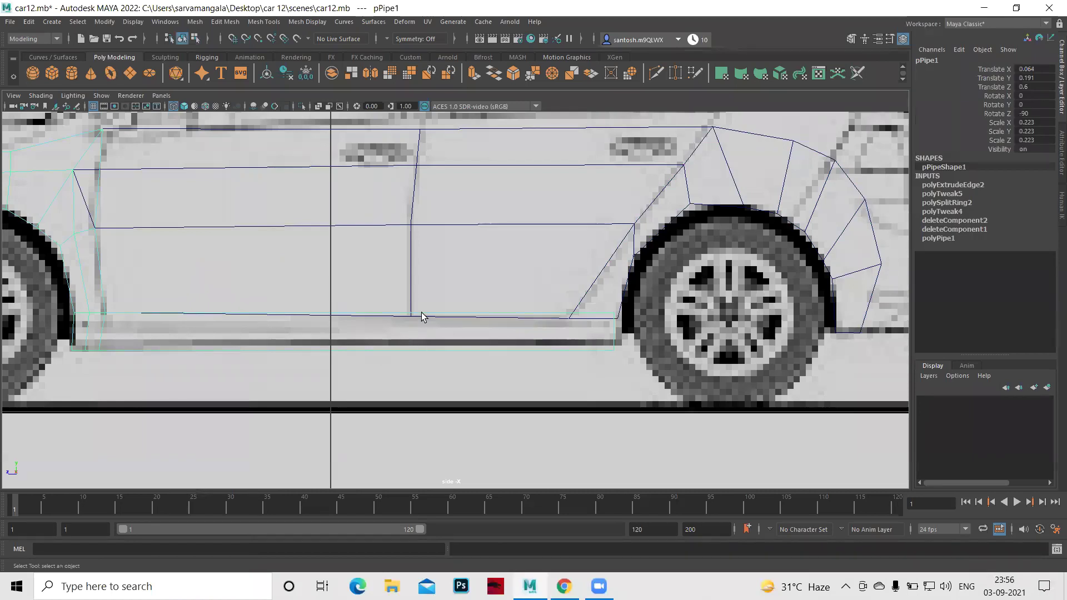
shift+right_drag(423, 294, 355, 310)
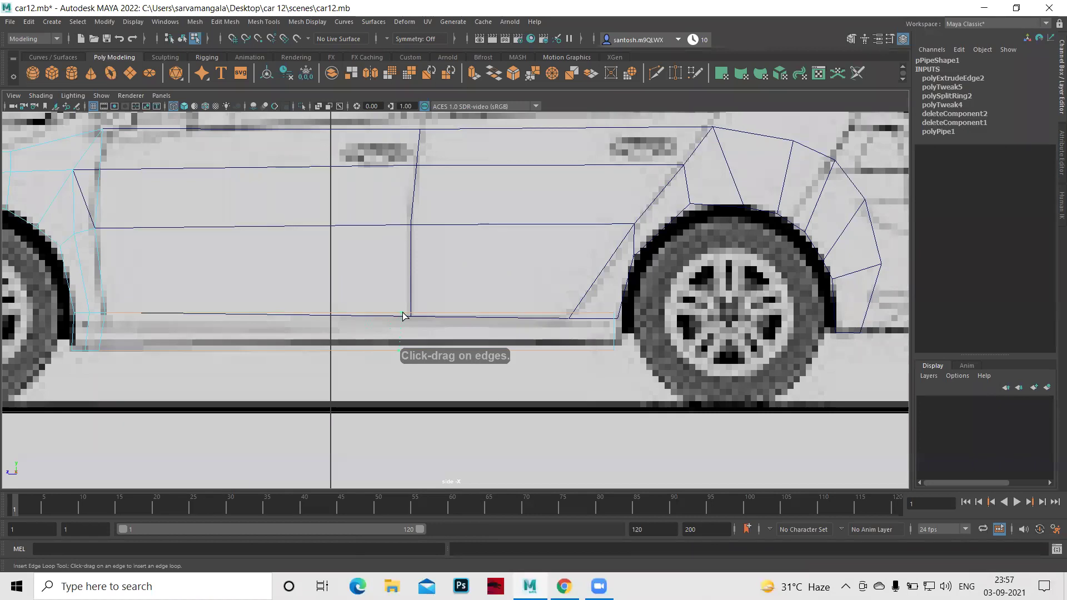
Insert two sill edge loops, below the door and near the wheel arch, then switch to vertices.
drag(408, 317, 410, 316)
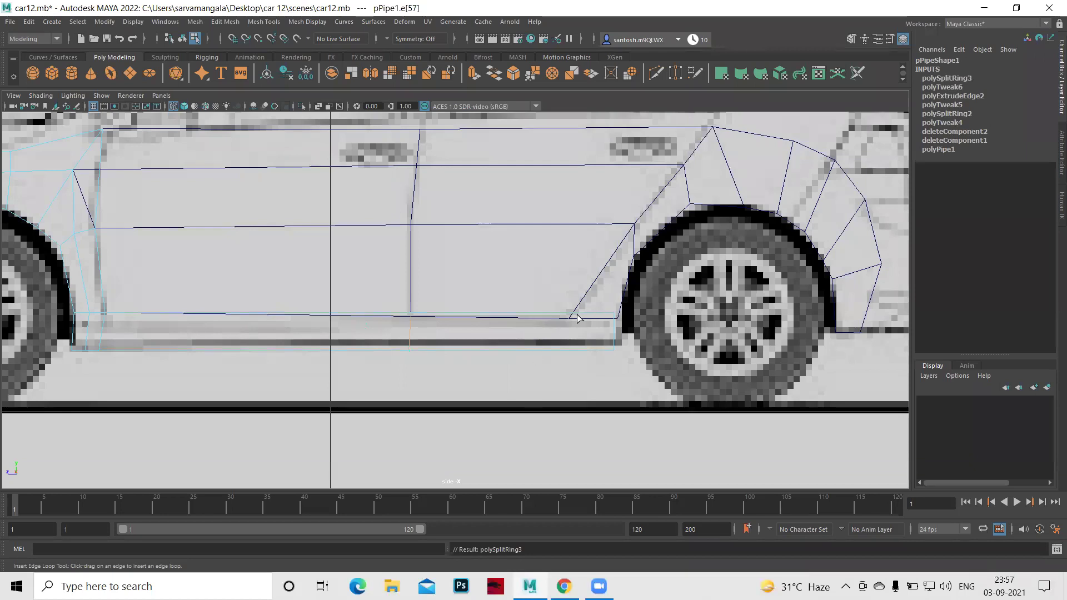
drag(532, 318, 566, 321)
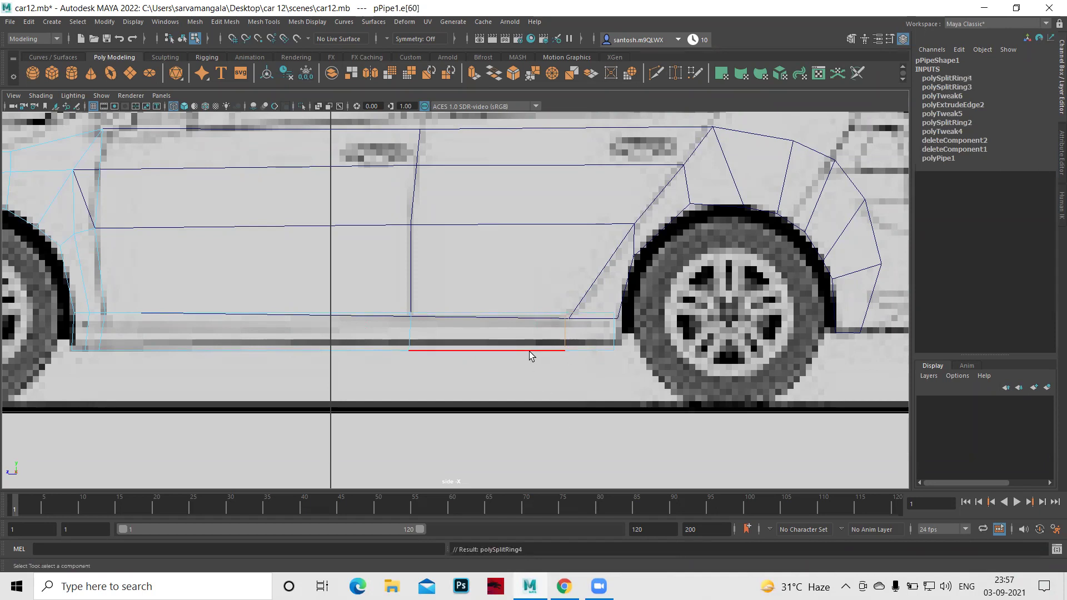
right_drag(441, 318, 391, 282)
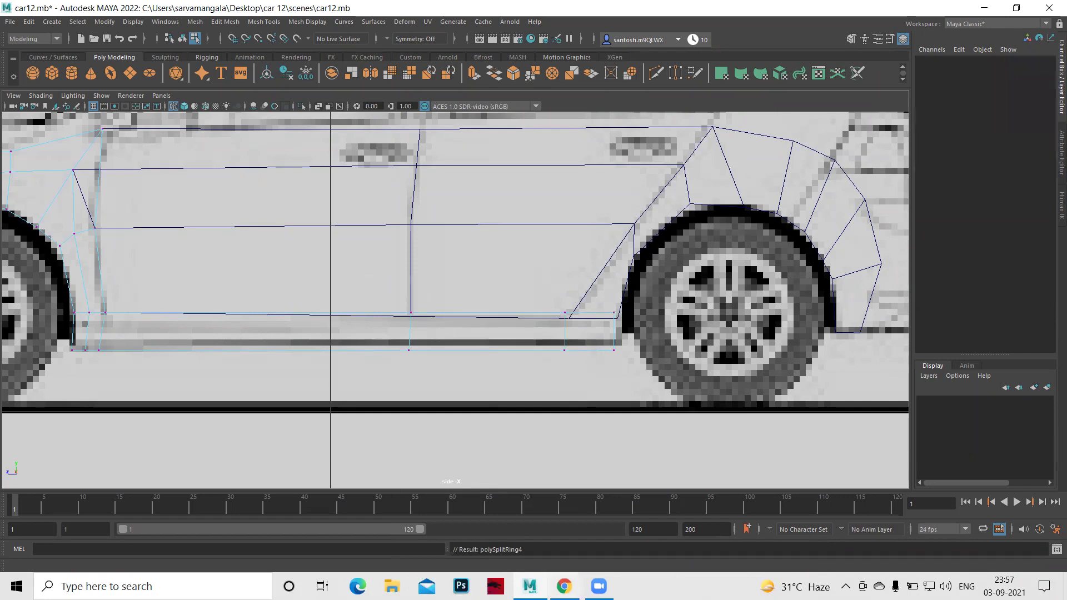
Lower the sill vertices near the wheel, at the arch end and below the door slightly.
drag(558, 307, 574, 329)
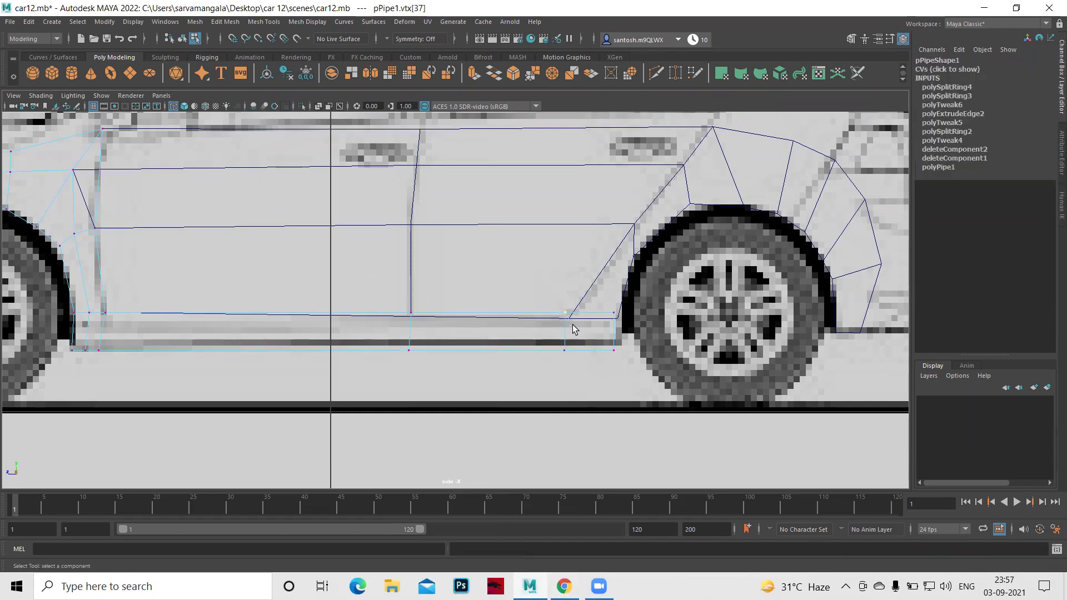
key(w)
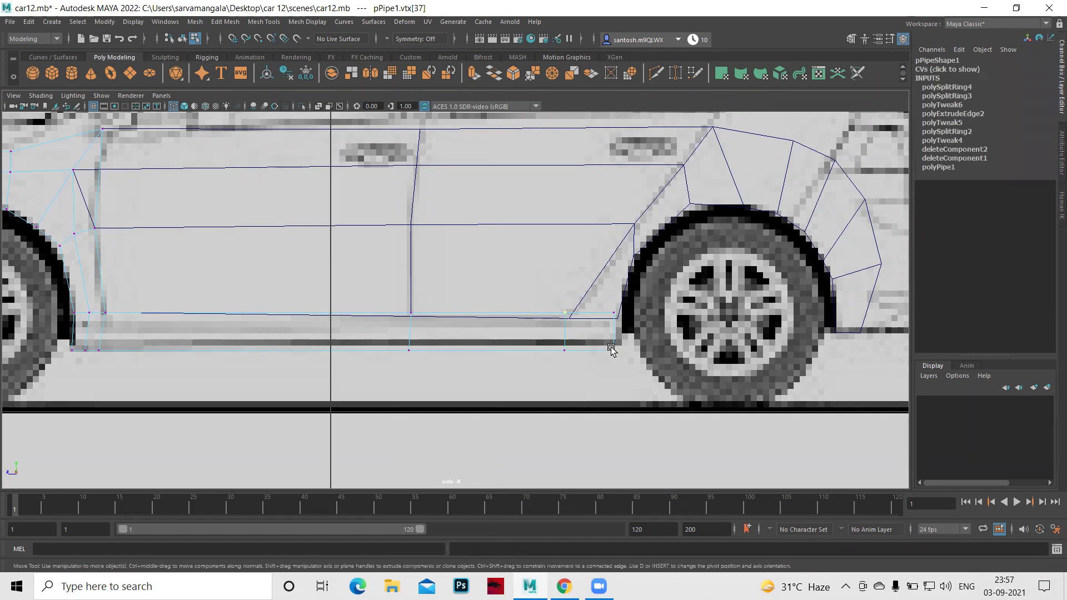
drag(562, 316, 566, 325)
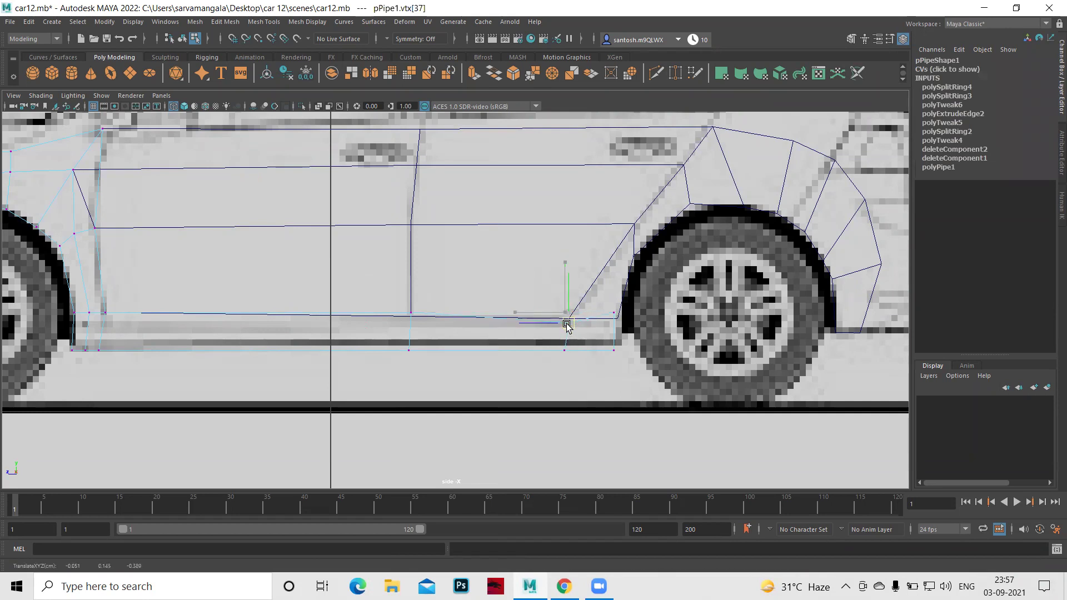
click(617, 319)
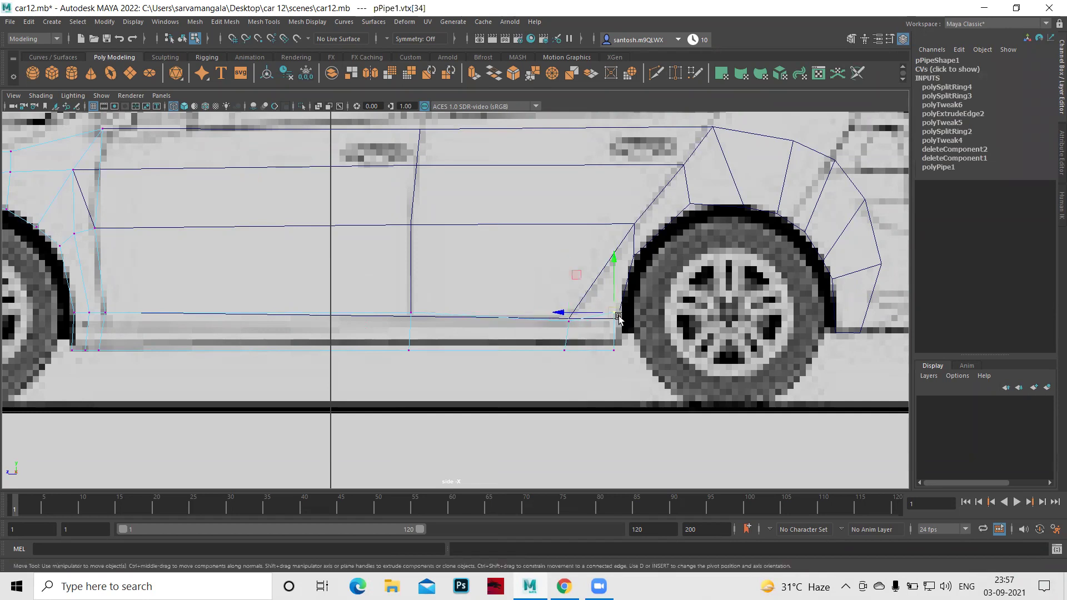
drag(617, 321, 617, 326)
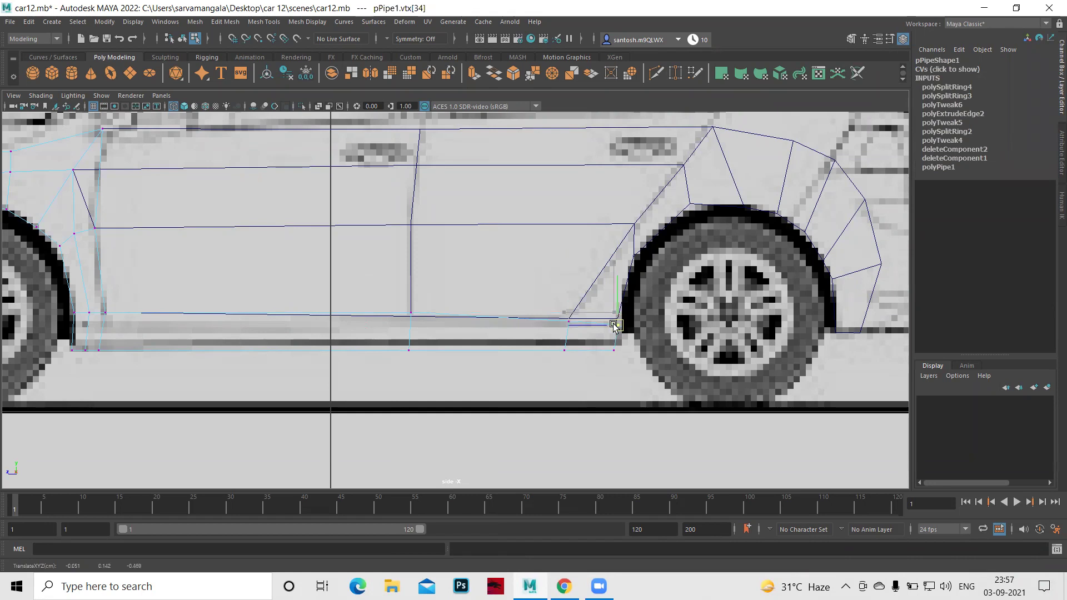
click(411, 313)
drag(411, 312, 410, 320)
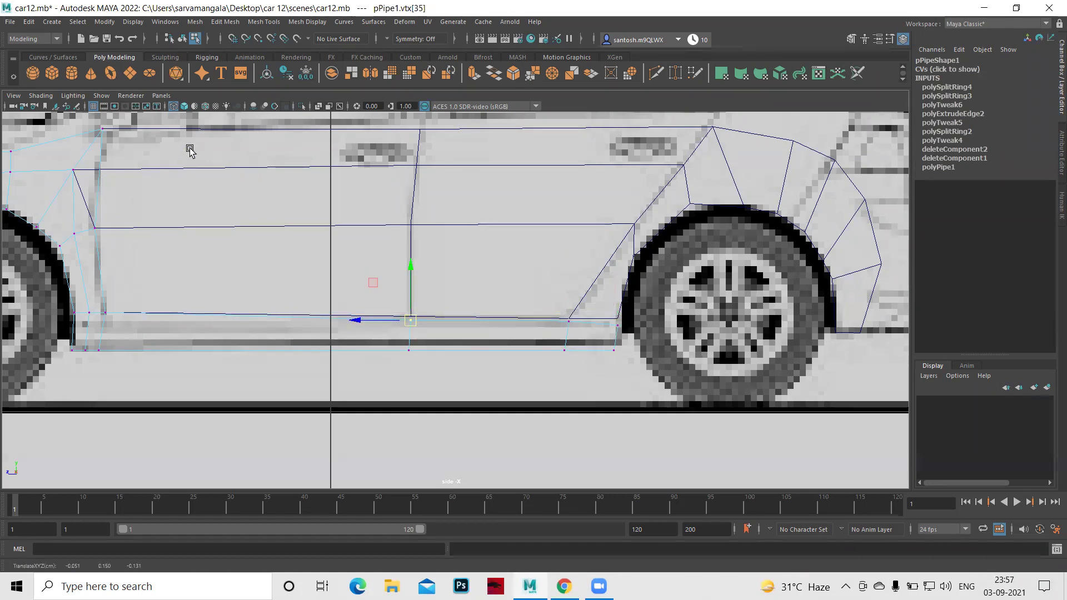
drag(190, 149, 221, 184)
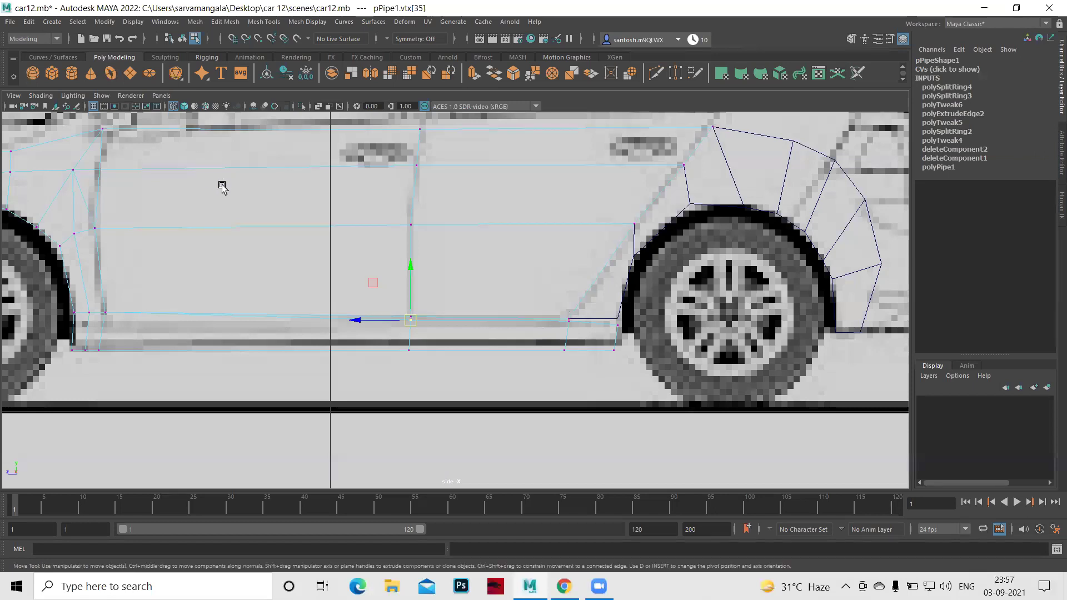
key(q)
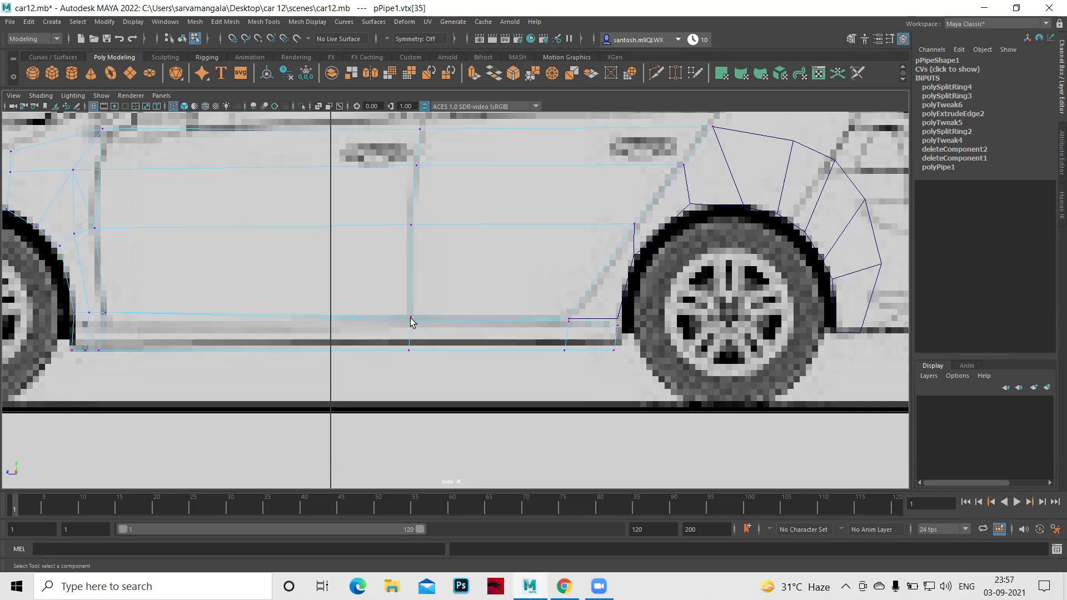
click(412, 320)
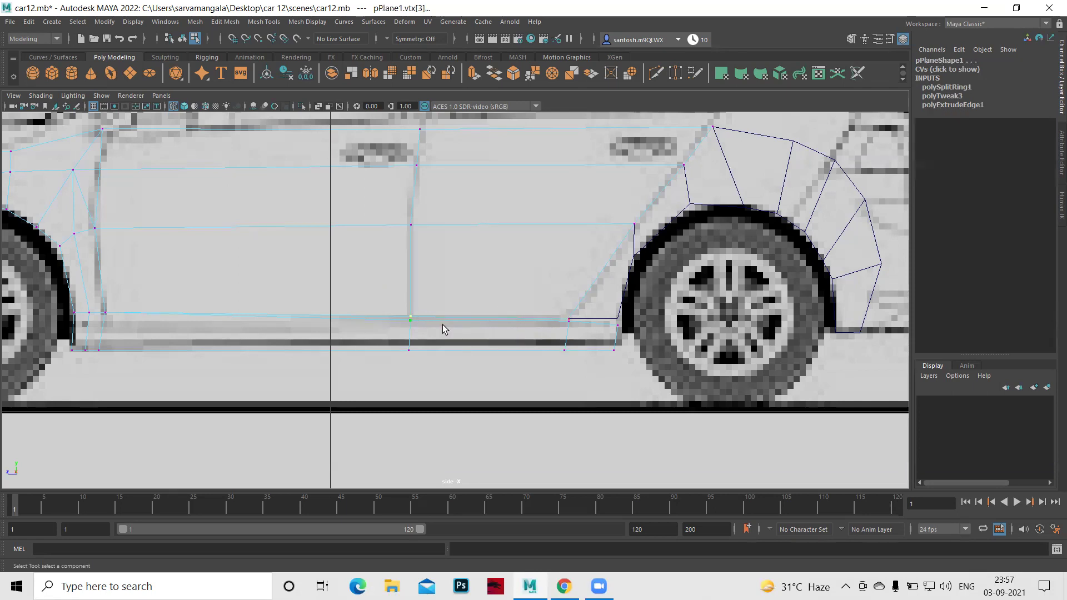
shift+right_drag(444, 325, 444, 300)
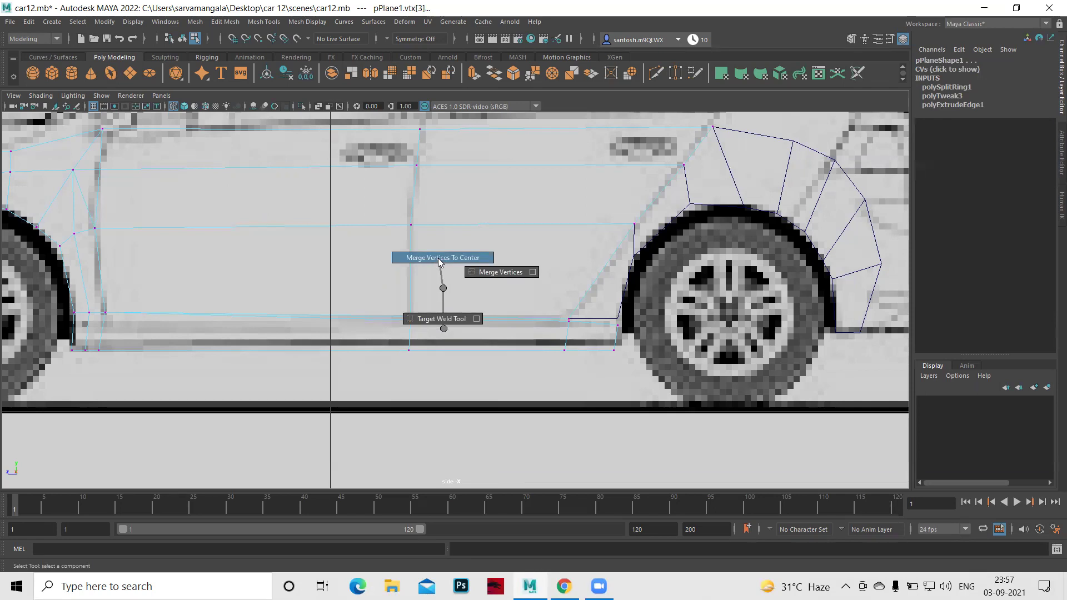
right_drag(439, 261, 440, 257)
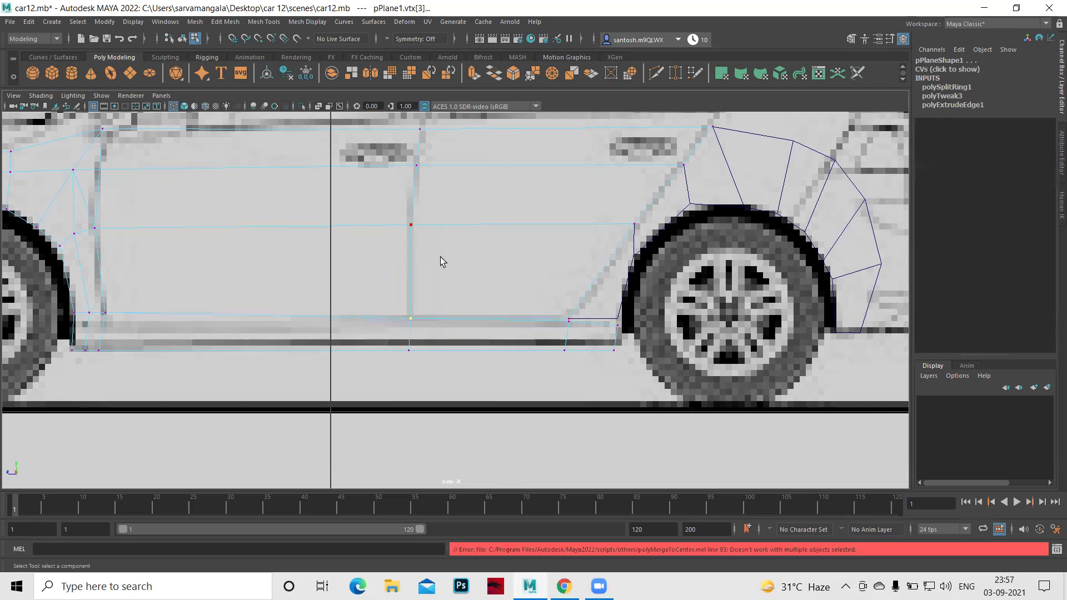
click(569, 322)
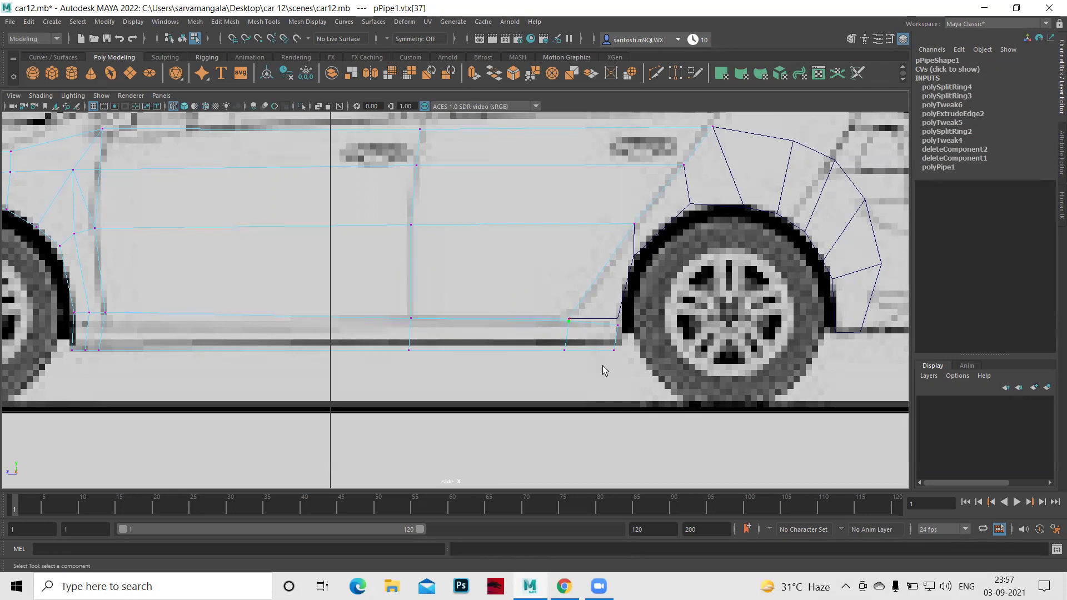
scroll(489, 350, up, 2)
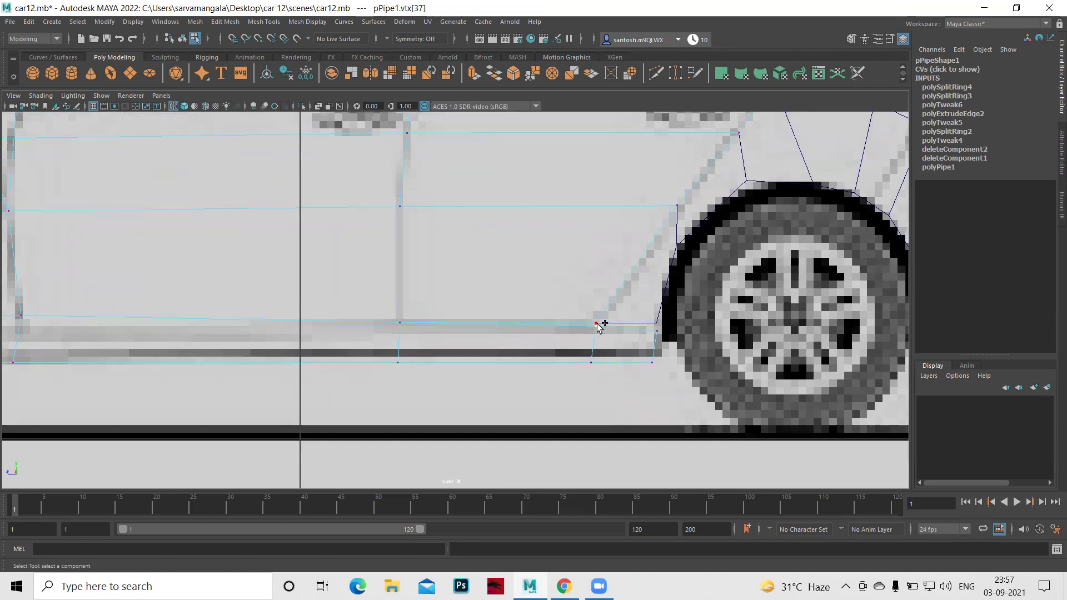
click(598, 324)
shift+right_drag(608, 313, 609, 279)
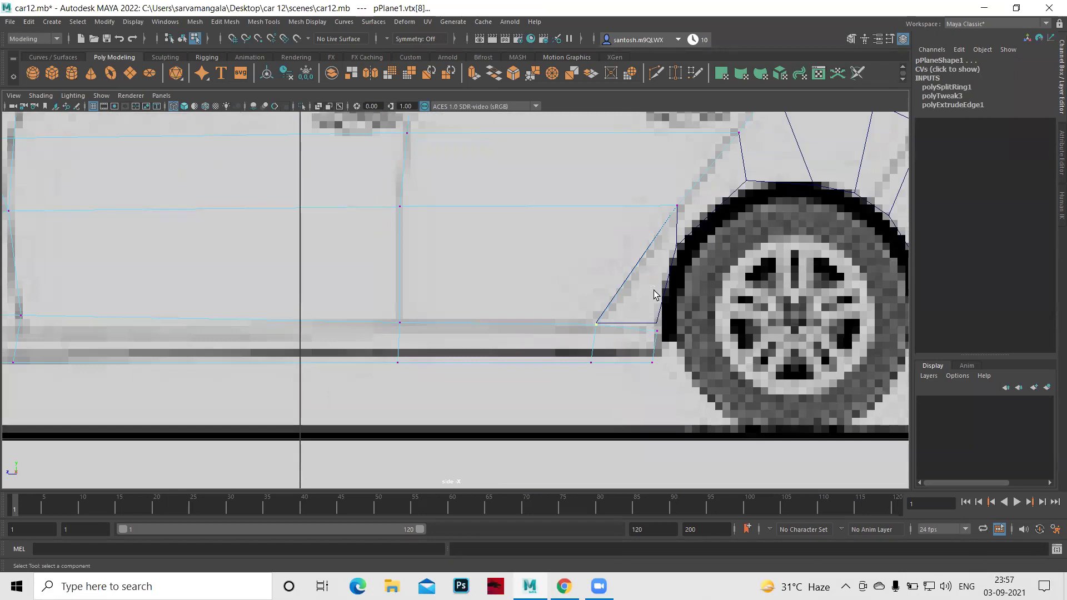
drag(667, 275, 708, 305)
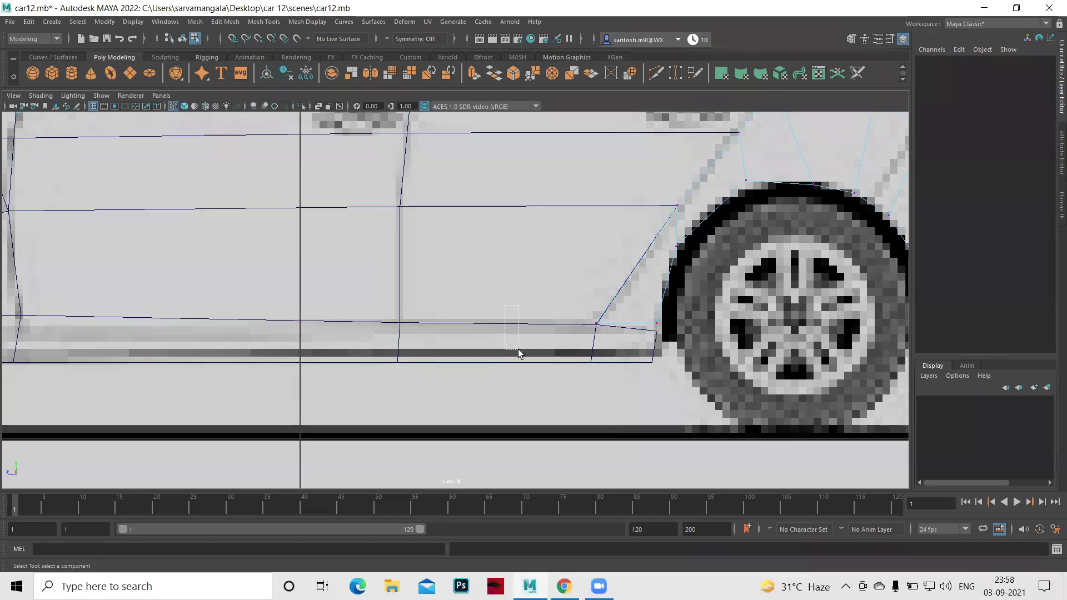
drag(515, 337, 519, 349)
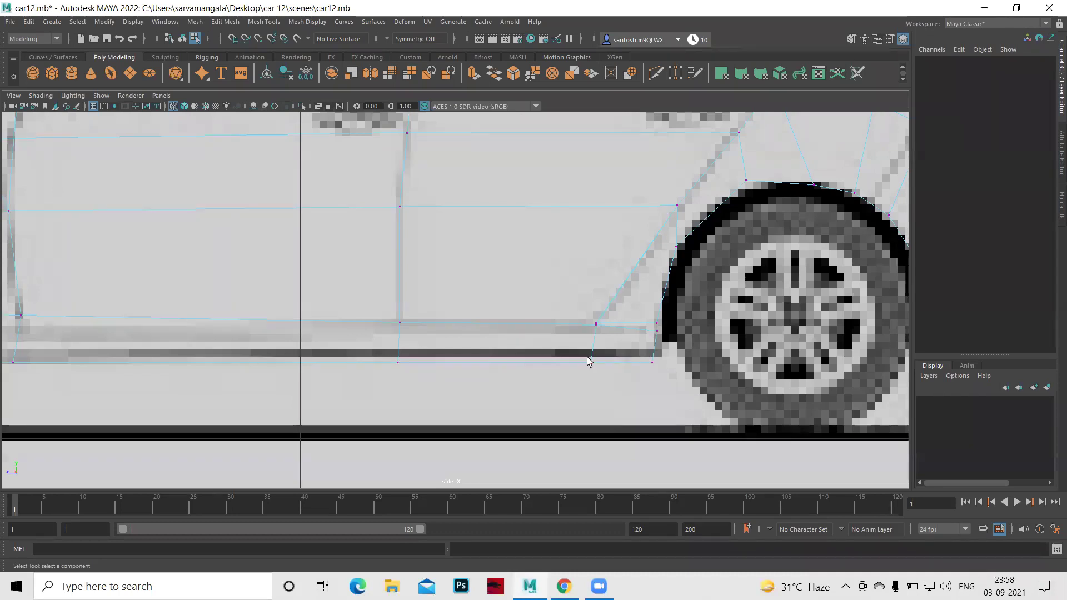
click(658, 332)
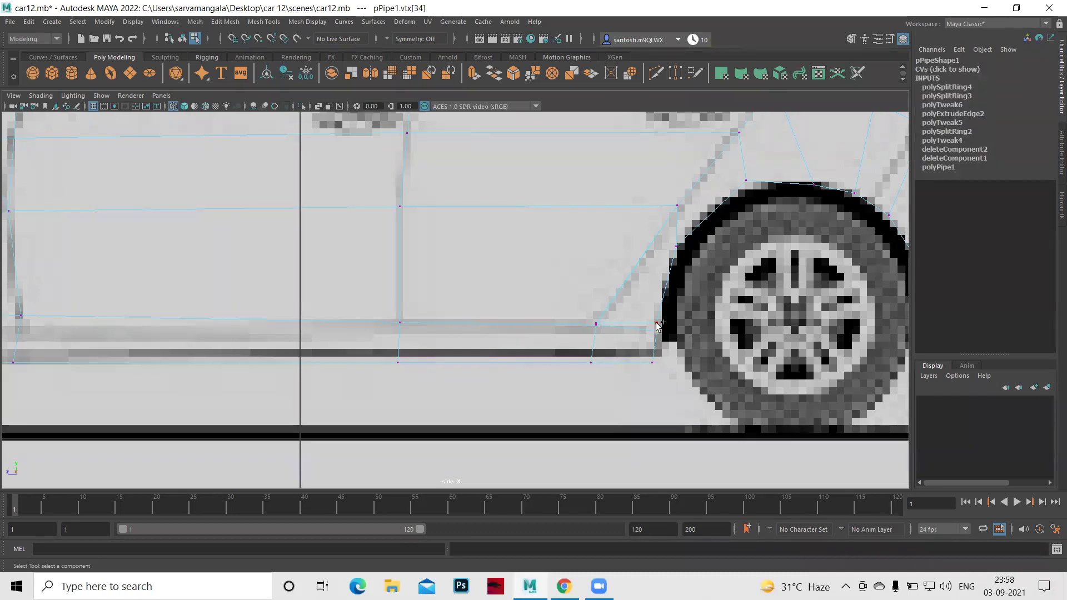
shift+click(652, 361)
shift+right_click(660, 361)
click(667, 303)
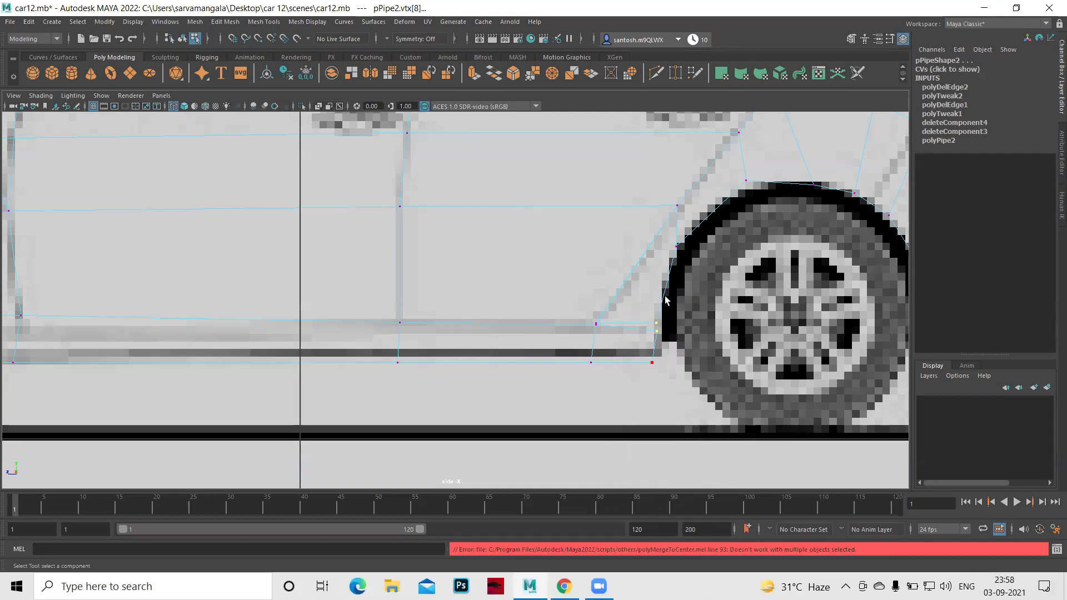
click(603, 338)
shift+right_click(603, 338)
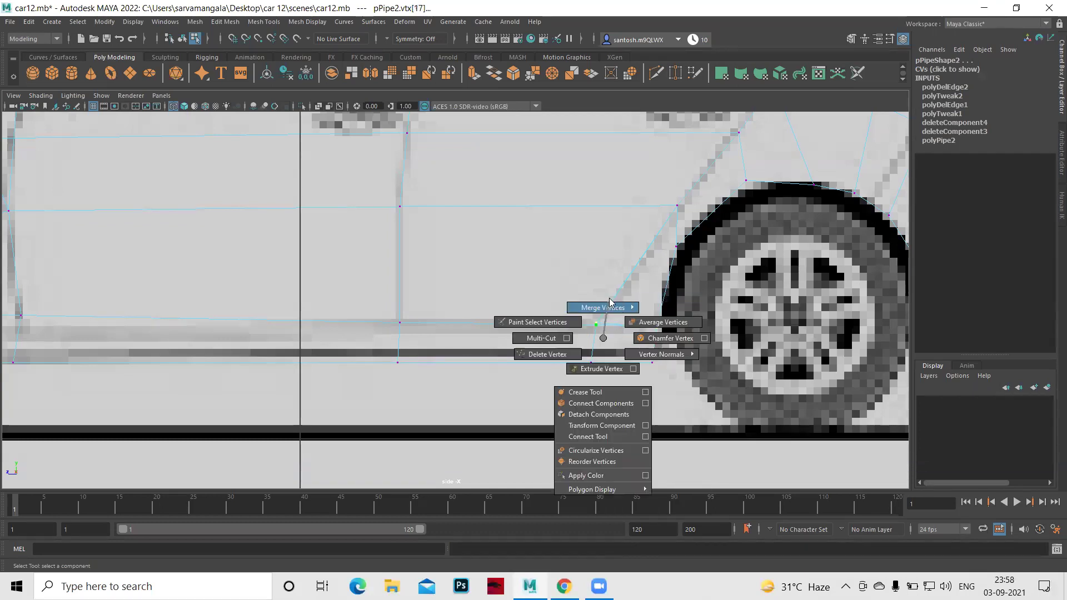
click(610, 260)
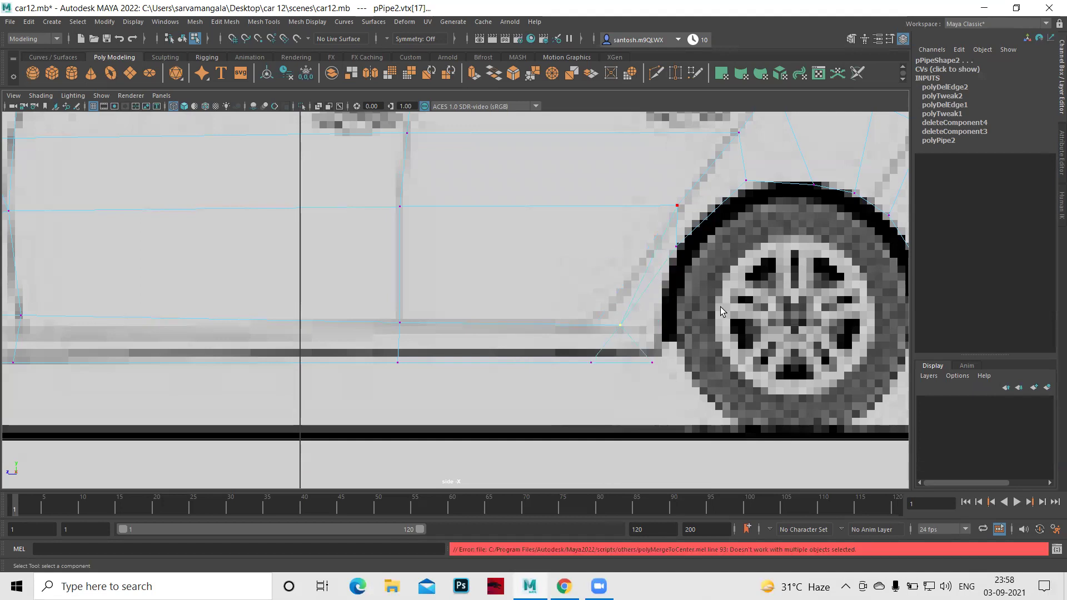
key(ctrl+z)
scroll(759, 358, down, 3)
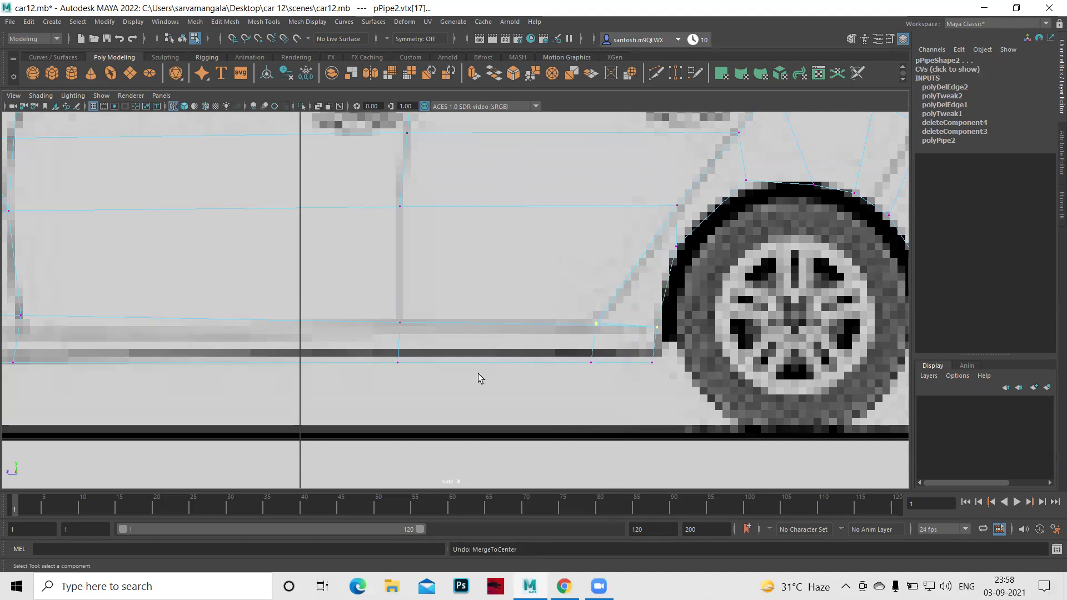
scroll(745, 389, up, 3)
scroll(745, 389, up, 2)
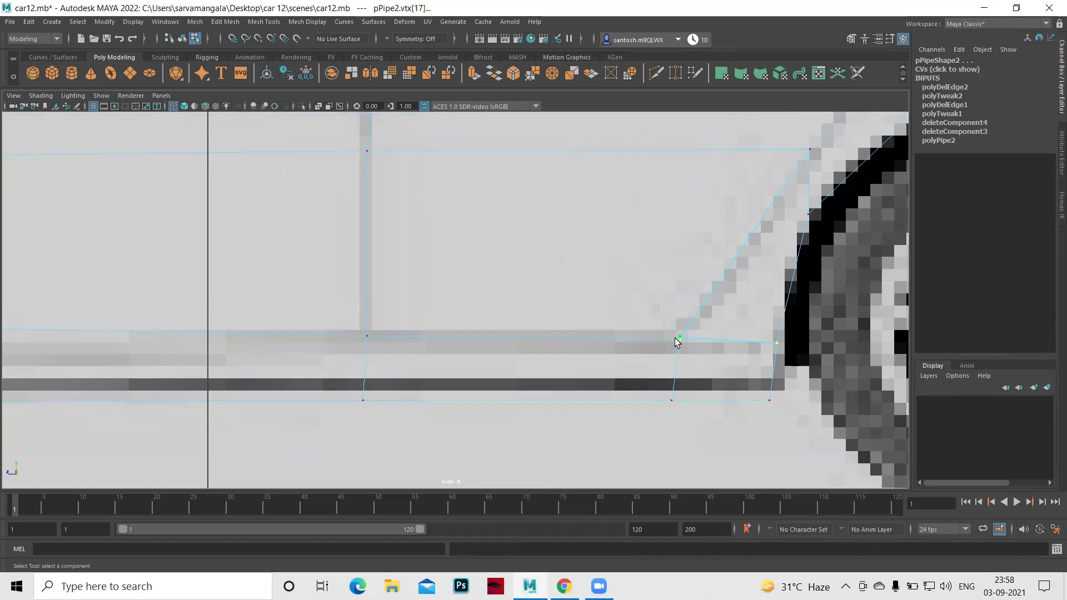
Slide the vertex along the sill, then try merging it with the panel's rear corner vertex.
key(w)
mouse_move(624, 339)
mouse_down()
mouse_move(655, 337)
mouse_move(630, 340)
mouse_up()
key(q)
click(683, 342)
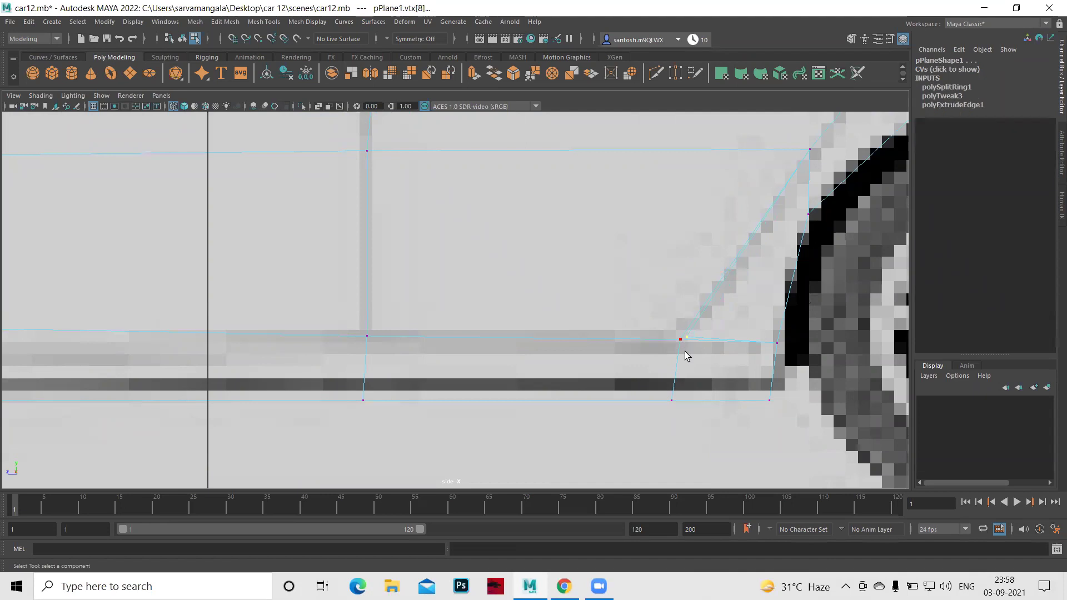
shift+right_drag(698, 353, 700, 271)
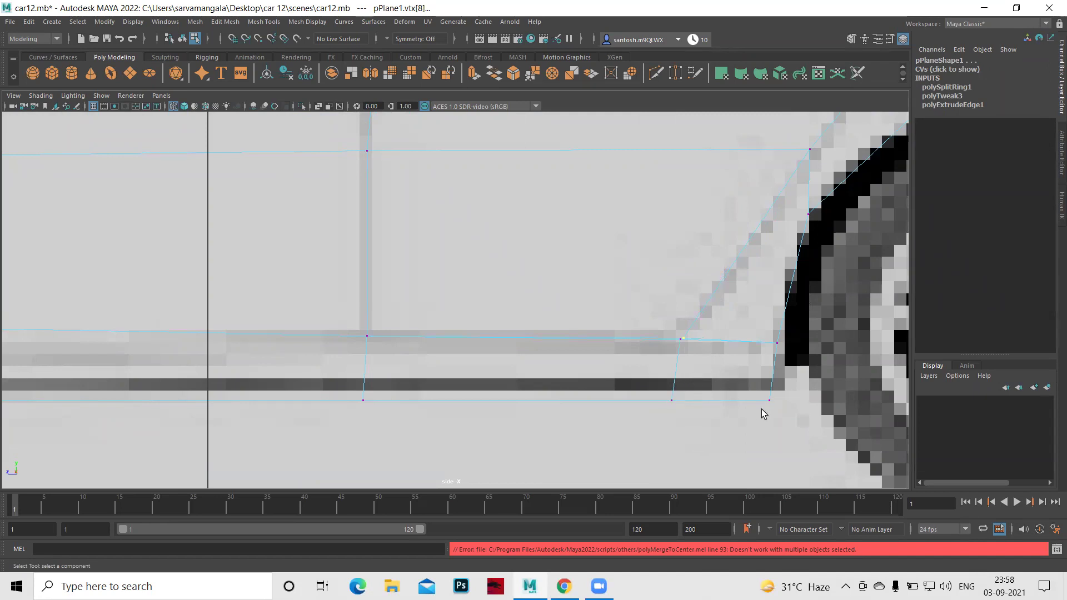
Lower the other mesh's junction vertex near the rear wheel to meet the side panel edge.
click(682, 342)
click(683, 342)
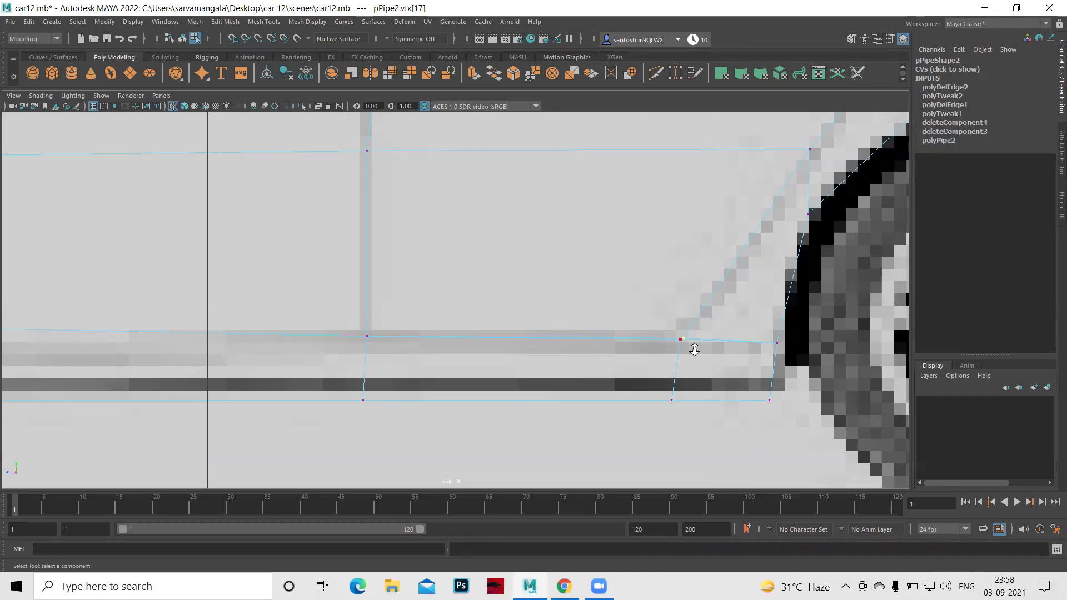
scroll(877, 422, up, 3)
scroll(885, 333, up, 1)
alt+middle_drag(821, 364, 635, 355)
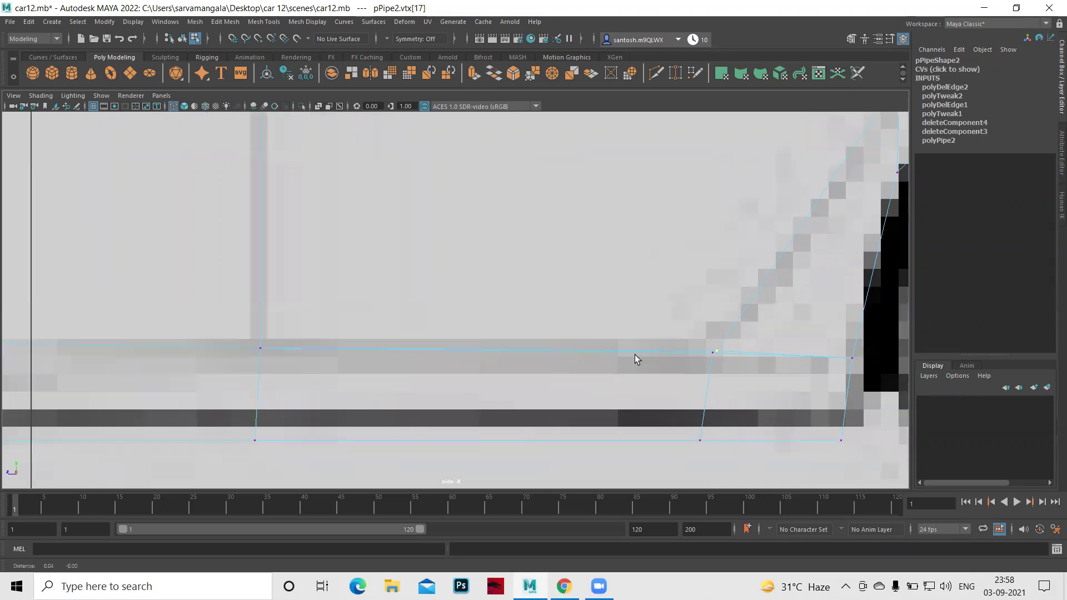
shift+click(595, 348)
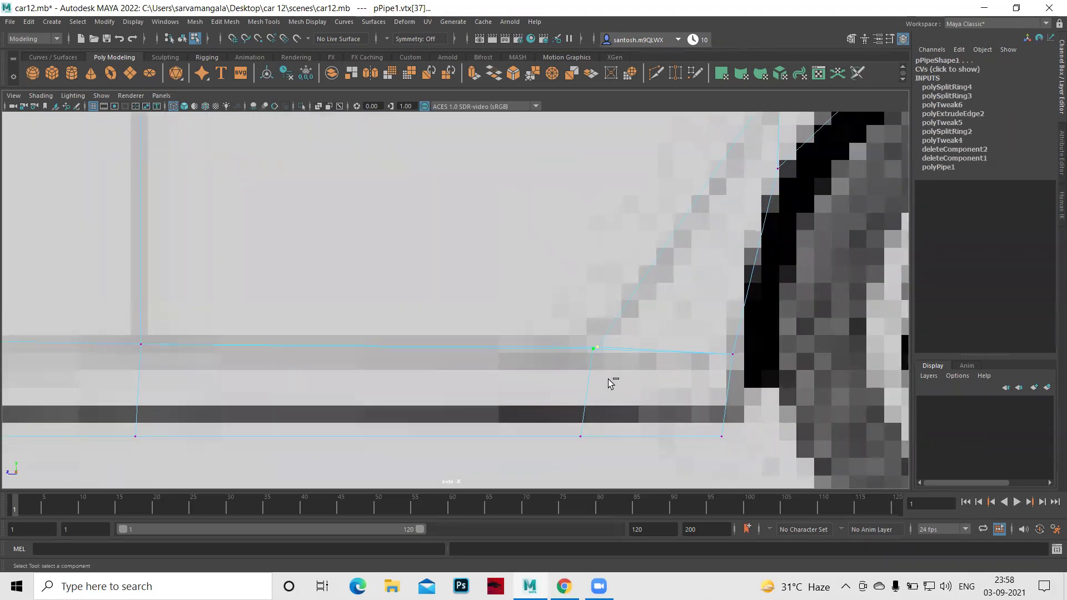
key(w)
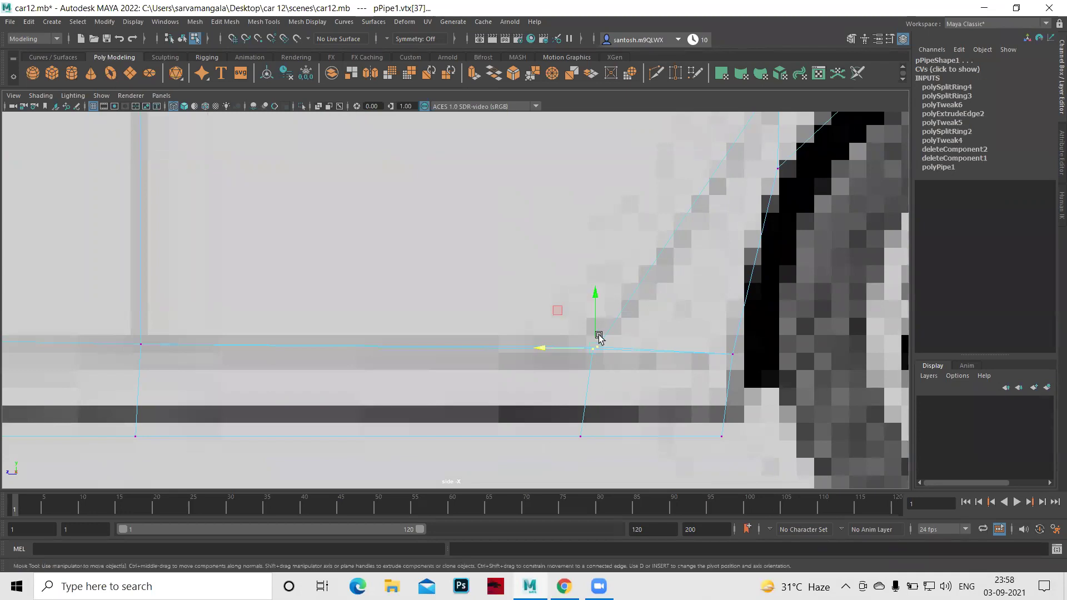
mouse_move(596, 290)
mouse_down()
mouse_move(595, 315)
mouse_move(601, 302)
mouse_up()
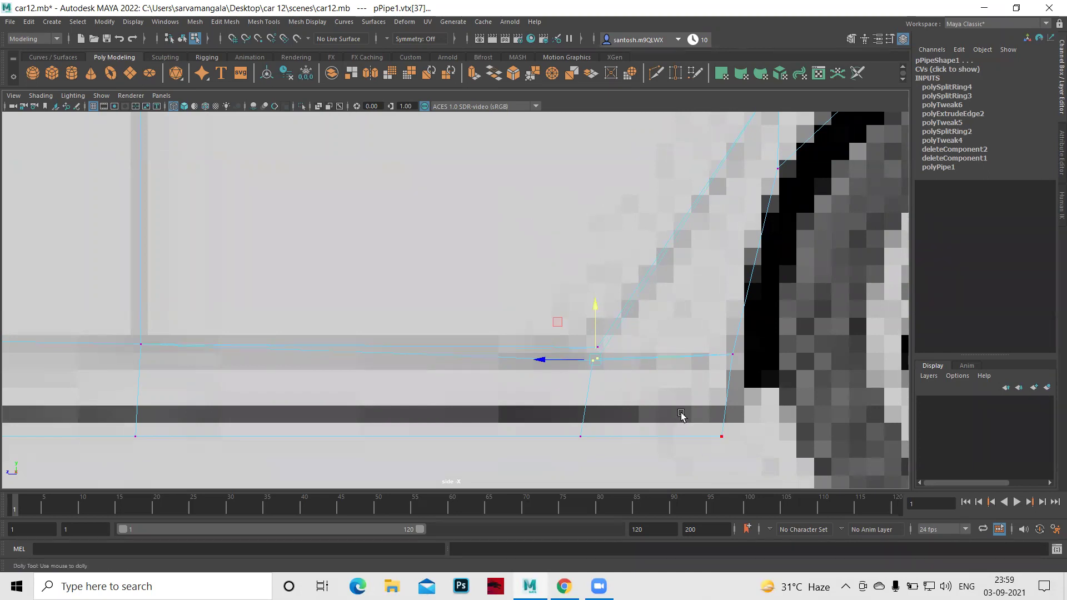
Zoom into the junction and attempt Merge Vertices to Center on the two meshes' vertices.
scroll(684, 417, up, 2)
scroll(745, 438, up, 2)
scroll(746, 431, up, 1)
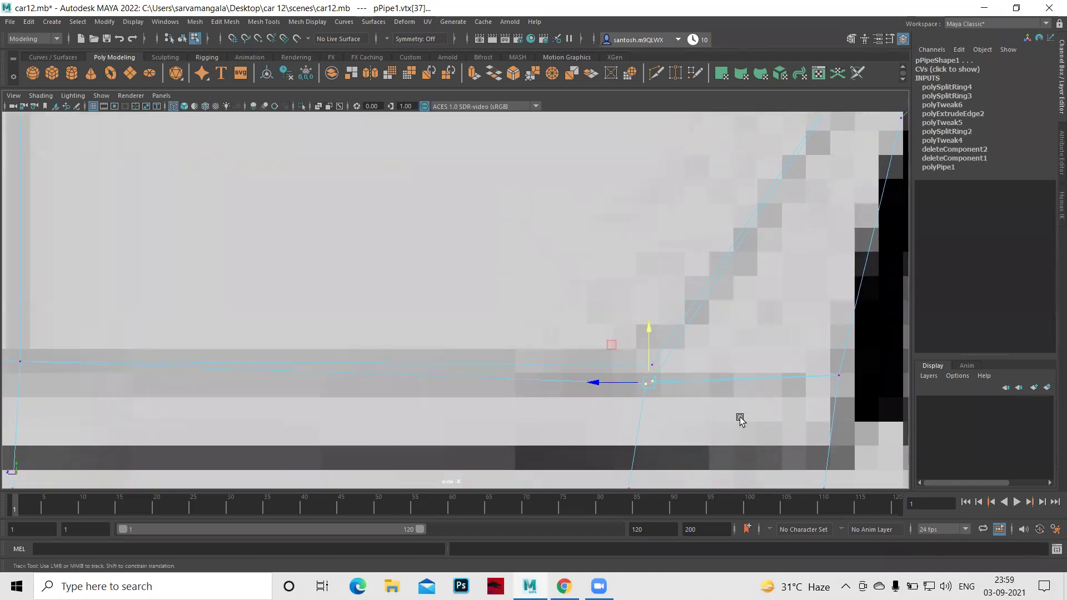
alt+middle_drag(738, 419, 715, 367)
alt+right_drag(688, 368, 753, 416)
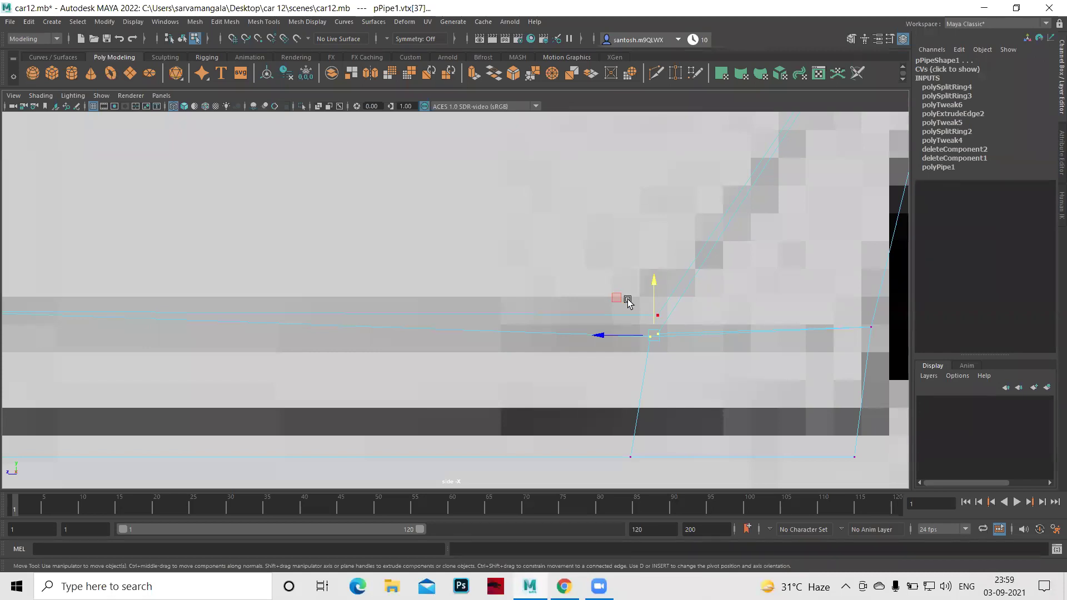
click(628, 303)
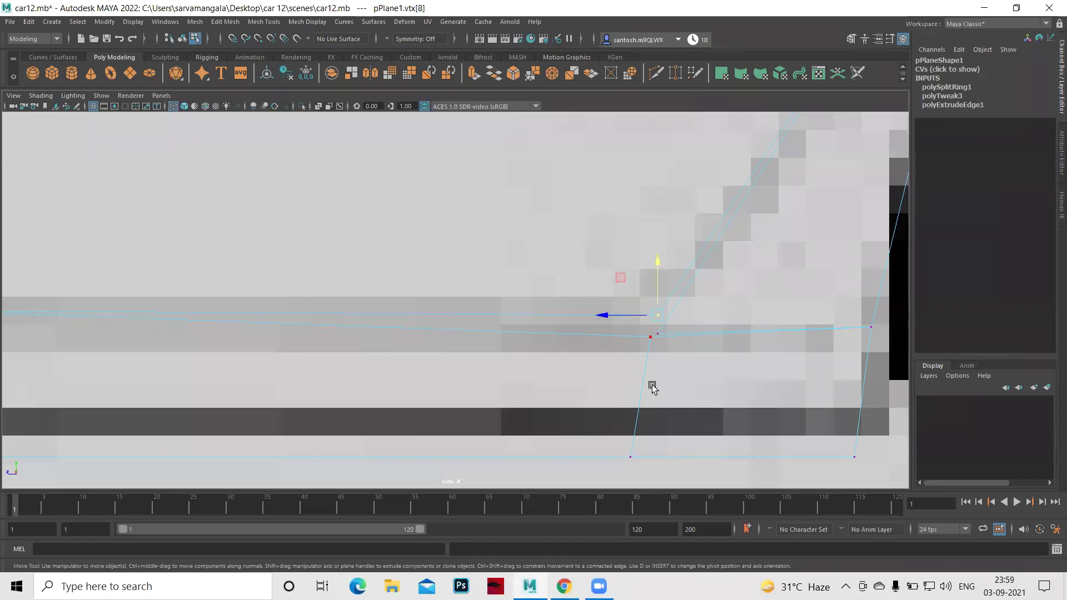
key(q)
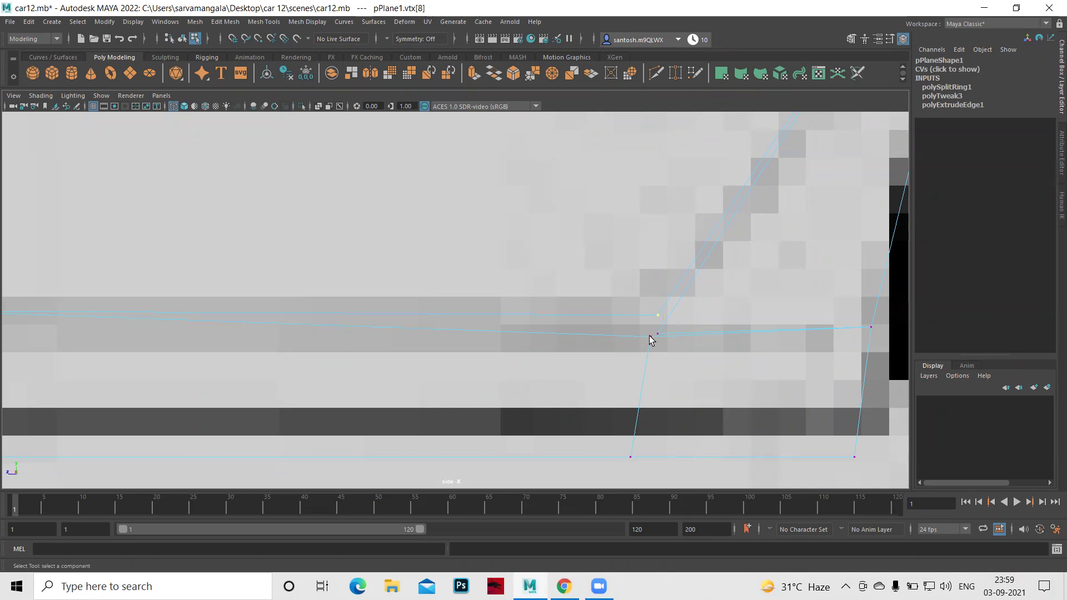
click(650, 336)
shift+right_drag(652, 340, 651, 239)
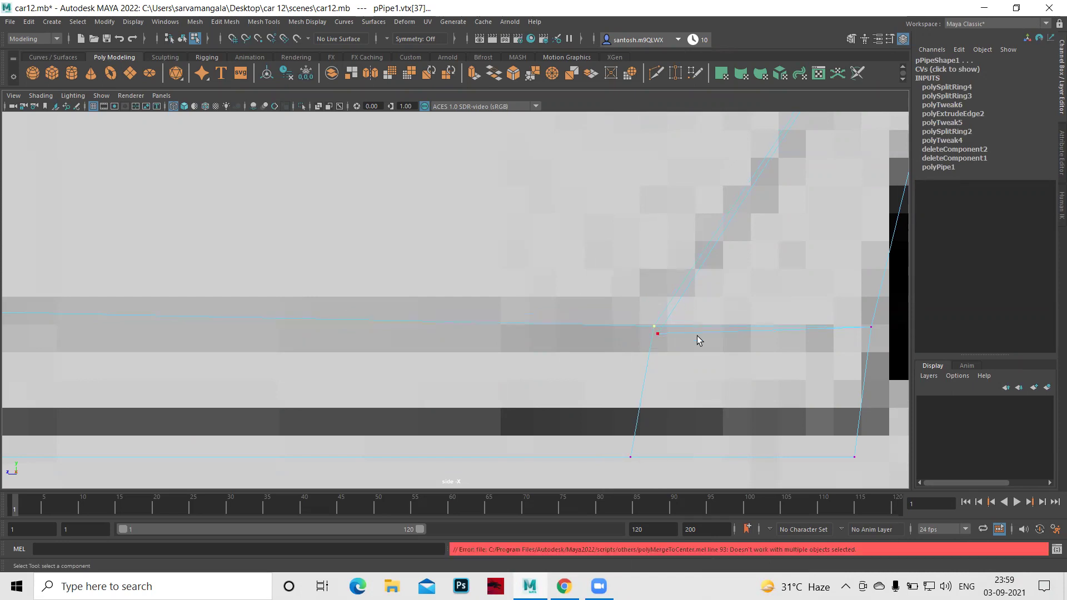
Snap the rear arch's end vertex onto the side panel corner and retry the merge.
click(654, 327)
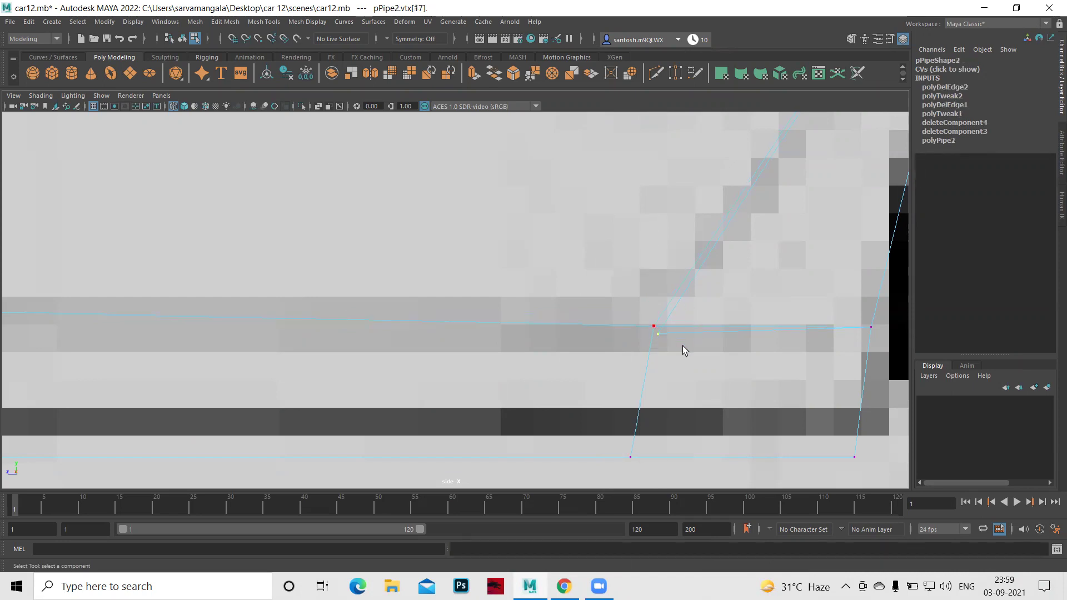
key(w)
drag(659, 335, 671, 319)
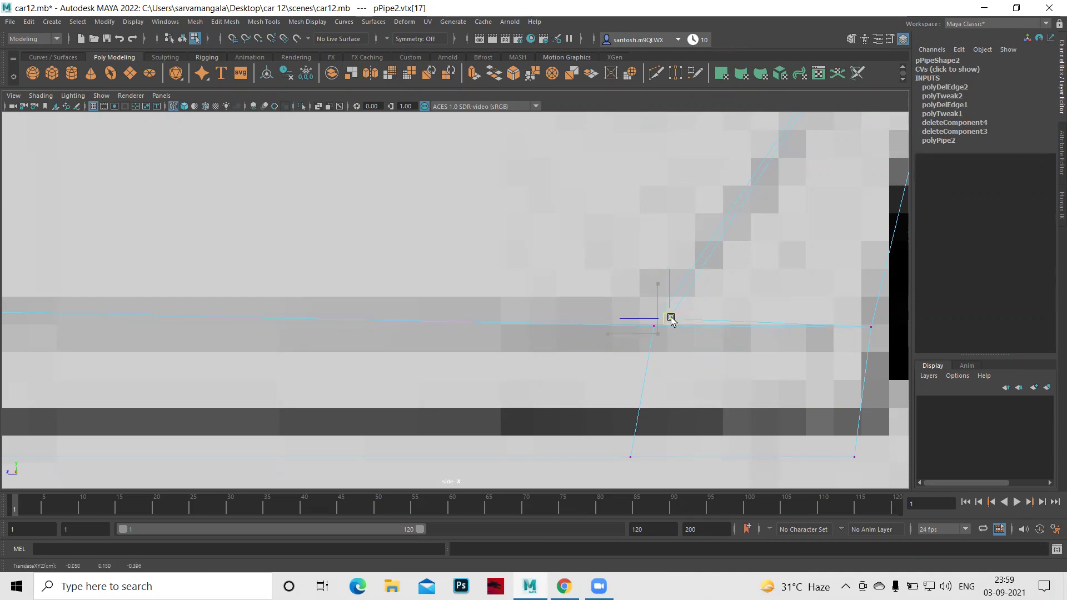
drag(671, 320, 657, 357)
shift+right_drag(658, 357, 660, 278)
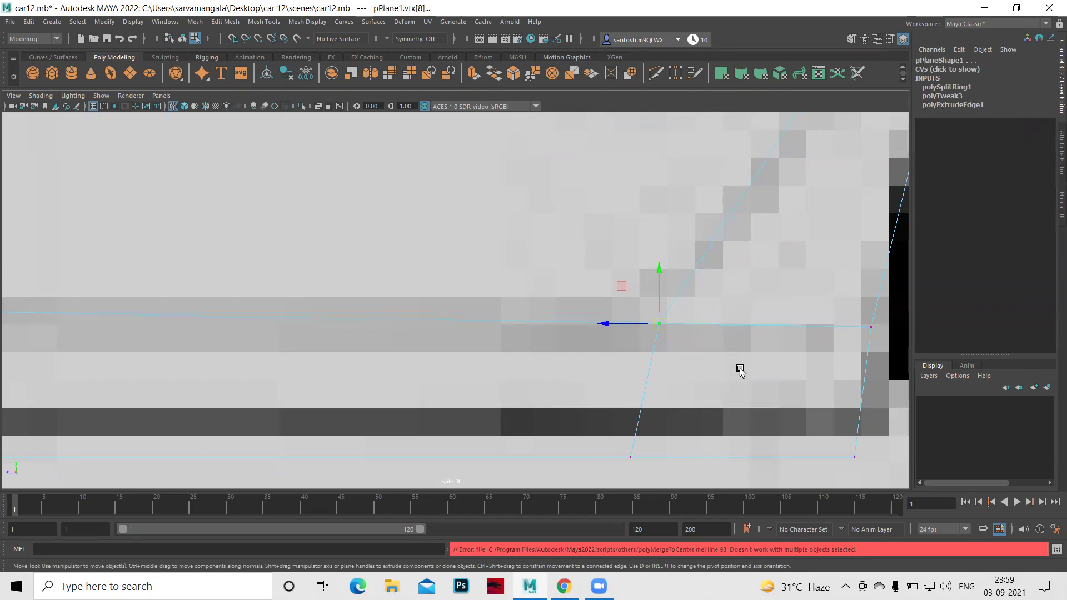
Zoom around the car body and switch back to object selection mode.
scroll(767, 367, down, 5)
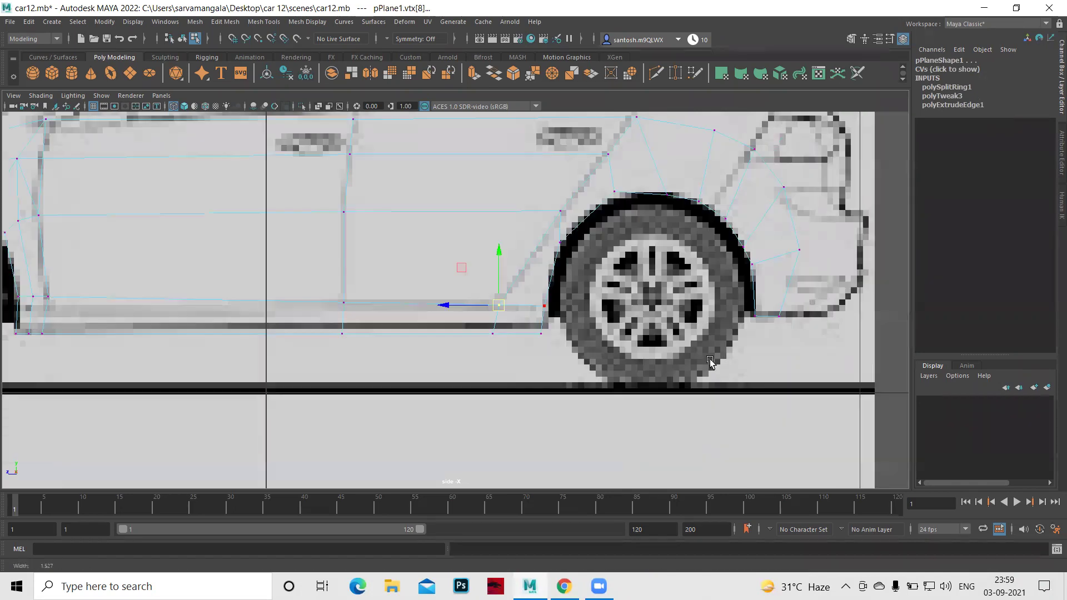
scroll(739, 370, down, 3)
scroll(744, 373, up, 2)
scroll(739, 372, up, 2)
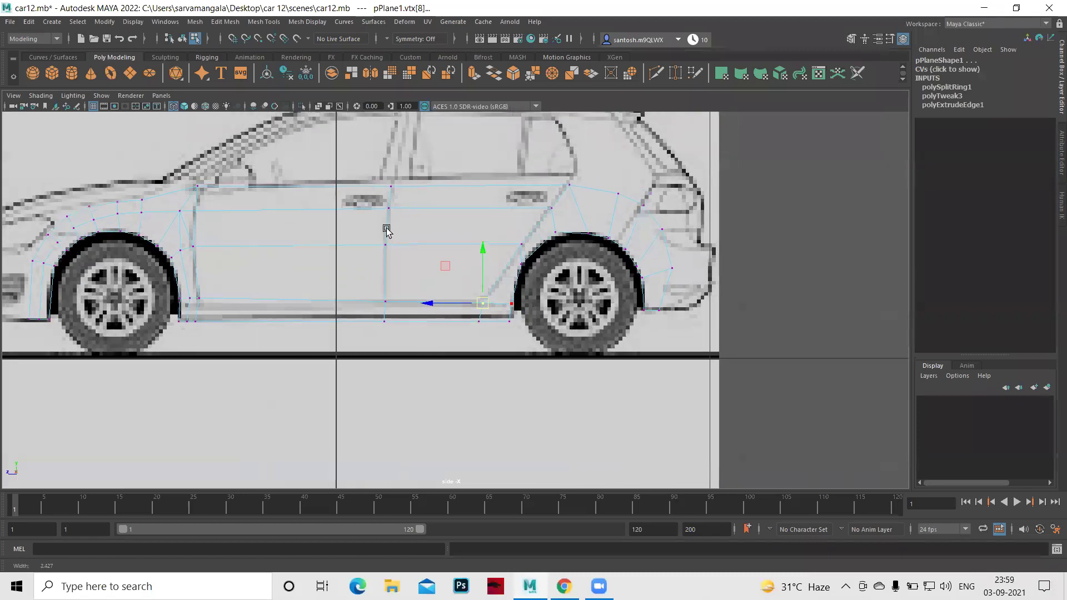
scroll(556, 289, down, 2)
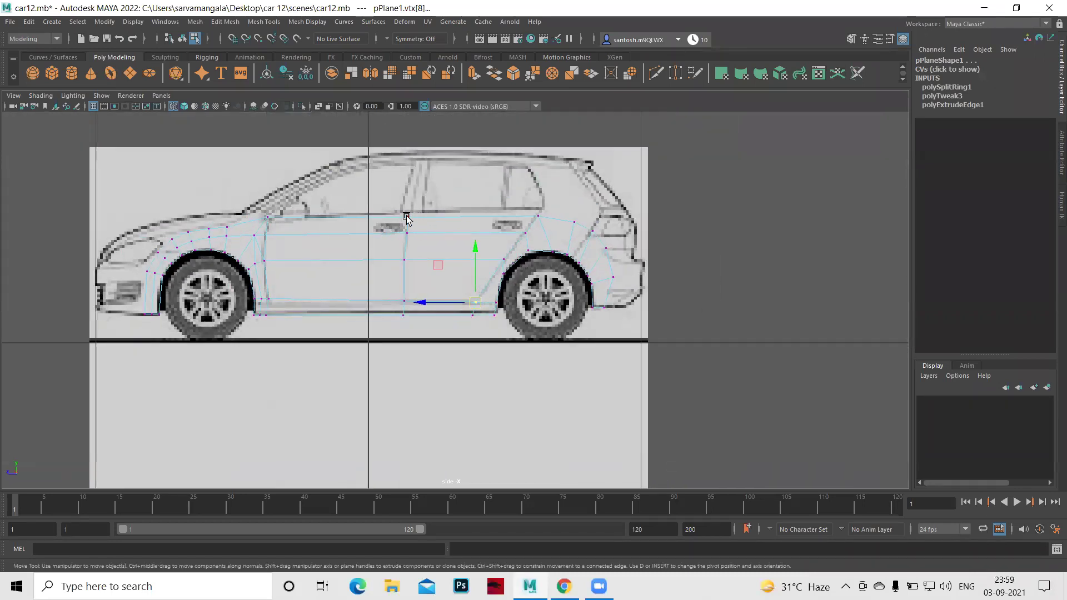
scroll(556, 389, up, 2)
scroll(675, 411, up, 1)
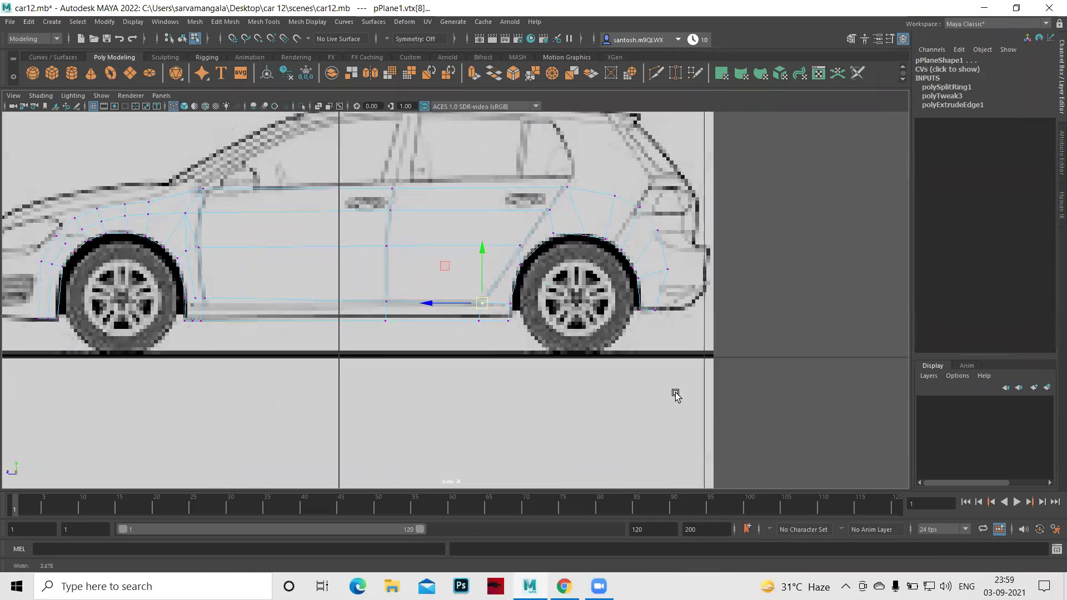
scroll(676, 394, up, 2)
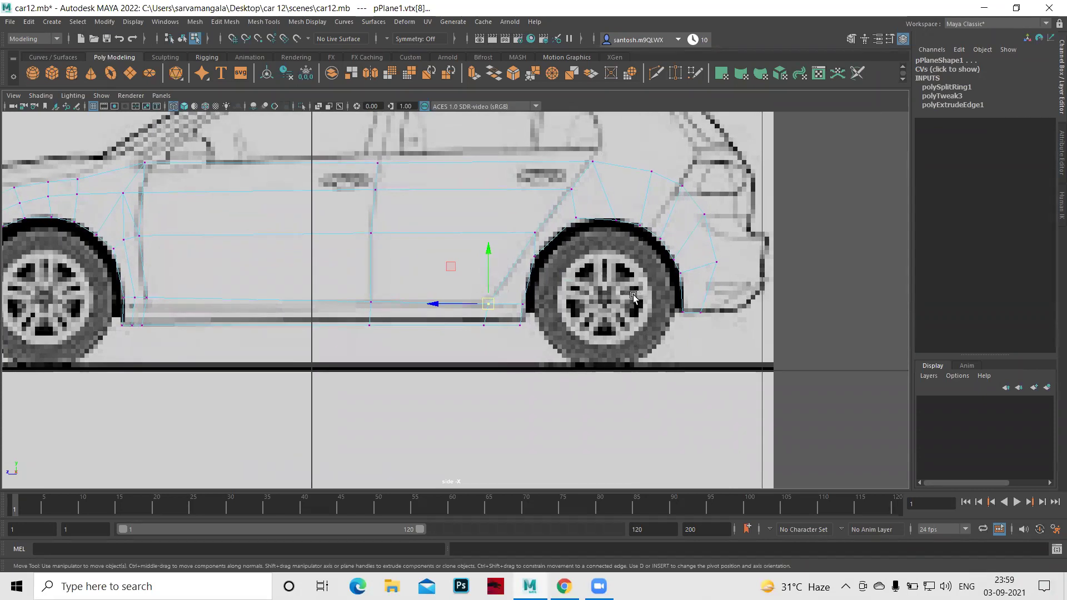
right_drag(375, 193, 439, 167)
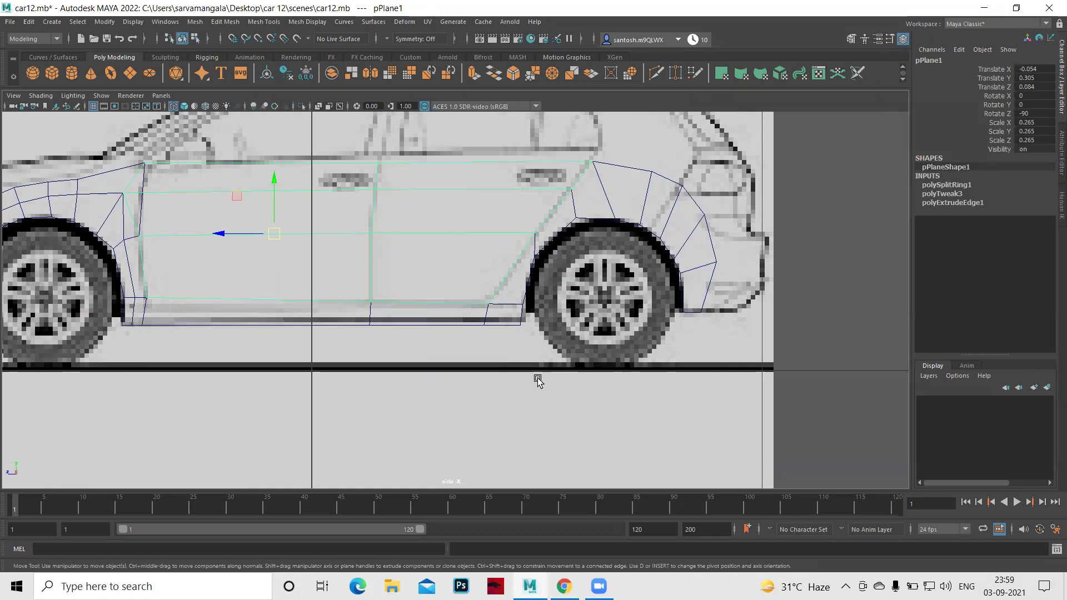
scroll(540, 383, down, 4)
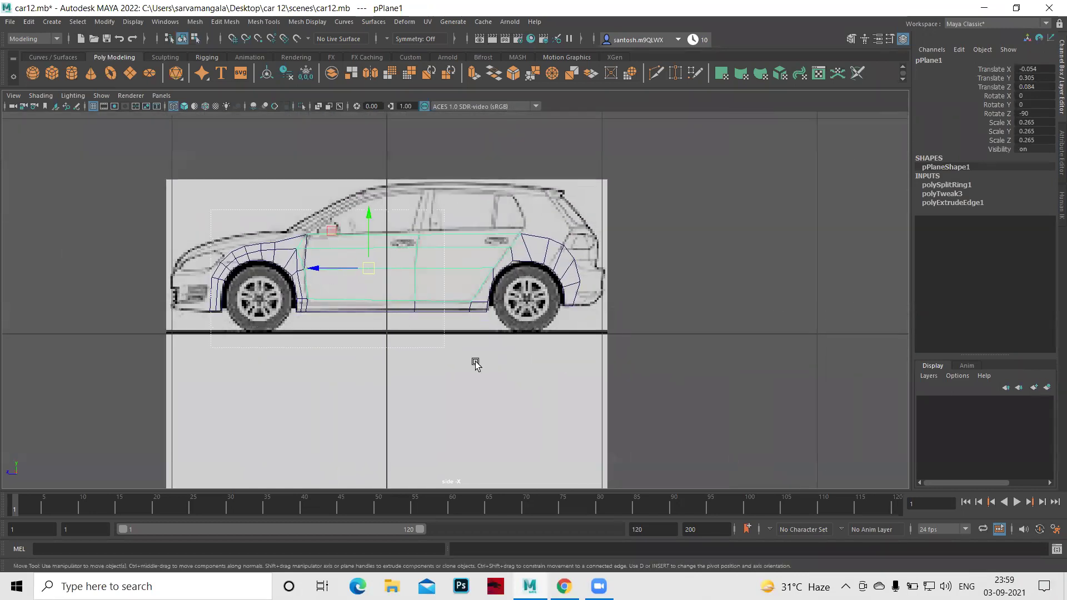
Select all body meshes, delete their construction history and save car12.mb.
key(ctrl+z)
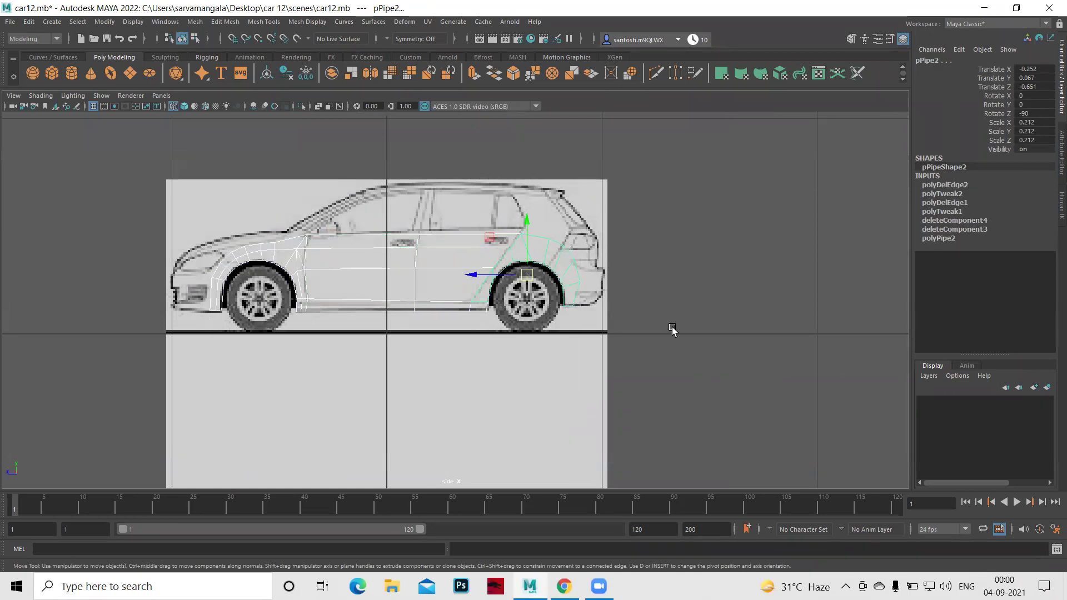
key(alt+shift+d)
key(ctrl+s)
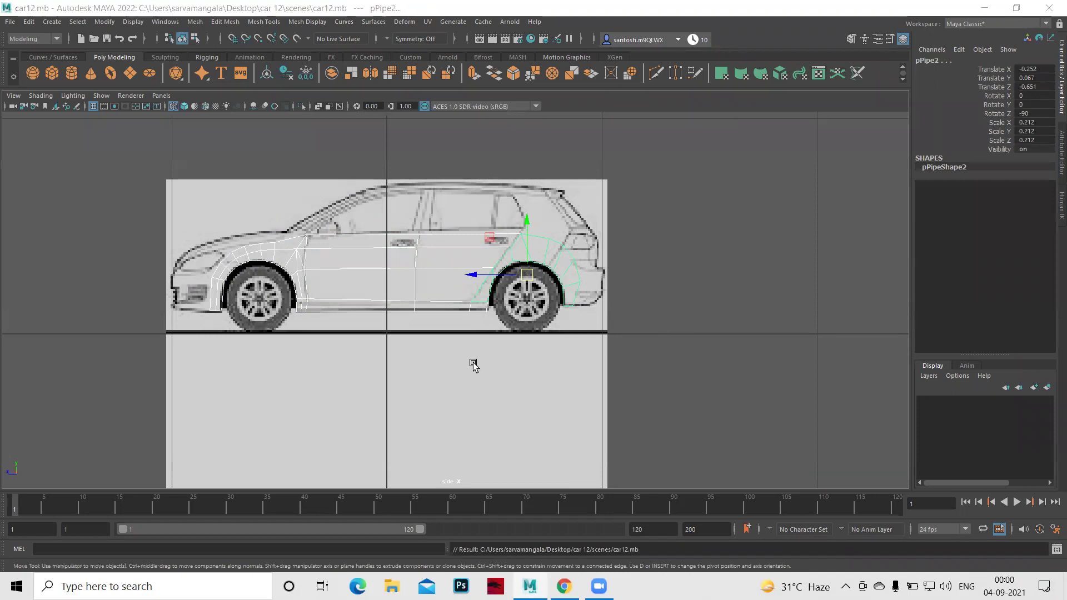
key(space)
key(space)
mouse_move(614, 376)
alt+mouse_down()
mouse_move(584, 381)
mouse_move(728, 389)
mouse_move(602, 385)
alt+mouse_up()
alt+right_drag(602, 385, 545, 409)
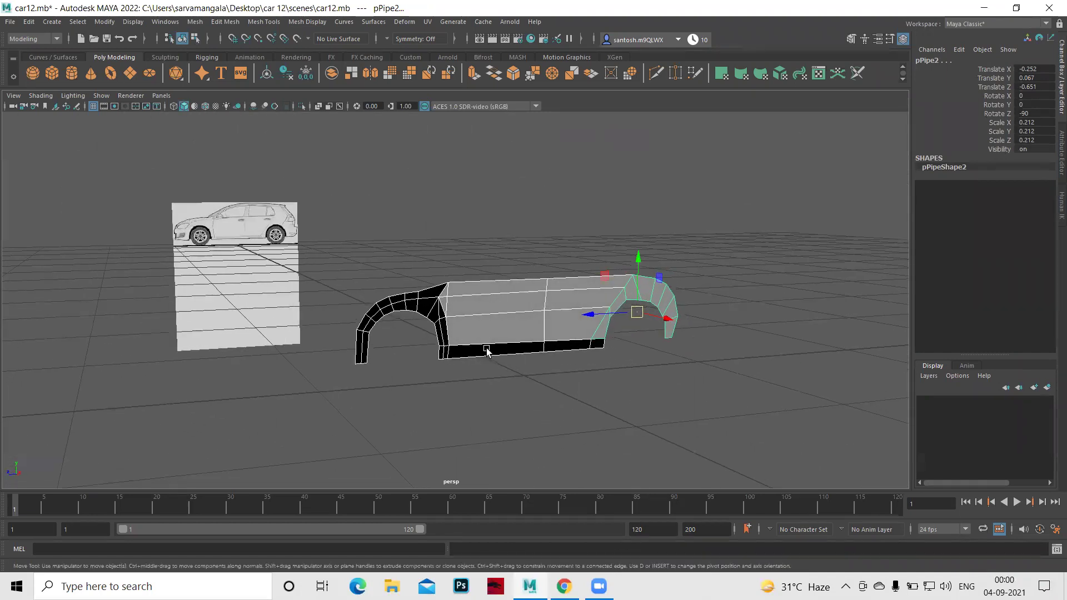
alt+right_drag(431, 376, 656, 436)
scroll(656, 437, up, 2)
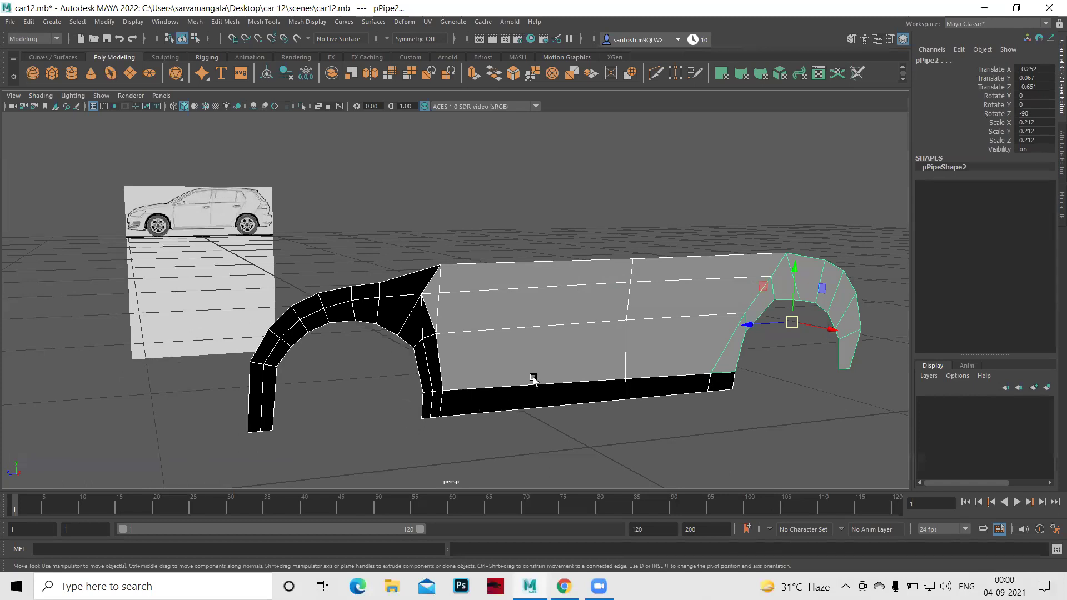
mouse_move(699, 435)
alt+mouse_down()
mouse_move(562, 396)
mouse_move(536, 377)
mouse_move(494, 374)
mouse_move(632, 381)
mouse_move(550, 383)
mouse_move(545, 395)
mouse_move(695, 408)
mouse_move(682, 381)
alt+mouse_up()
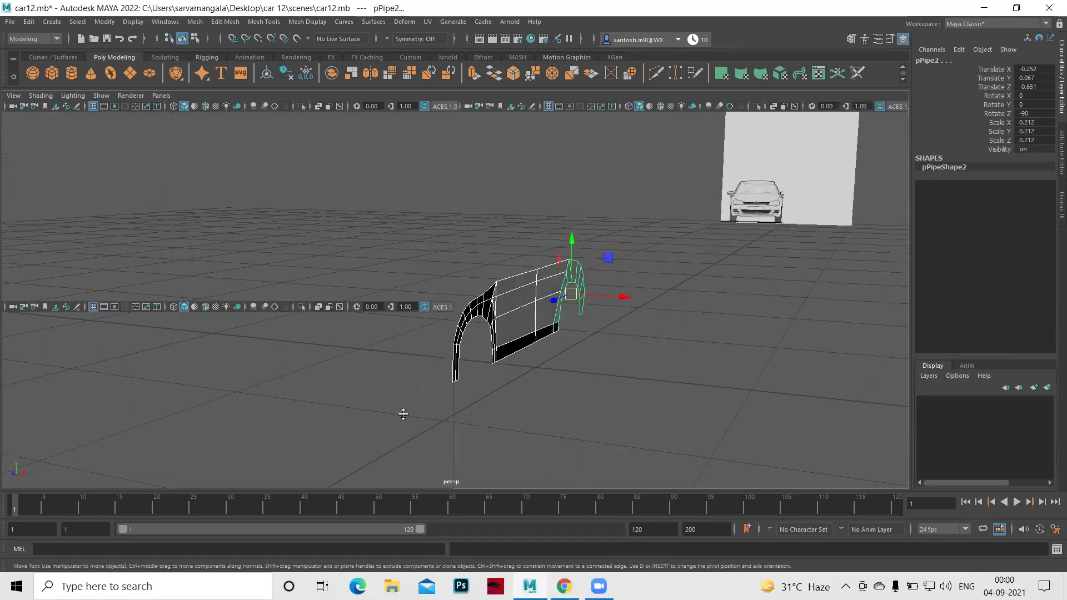
key(space)
key(space)
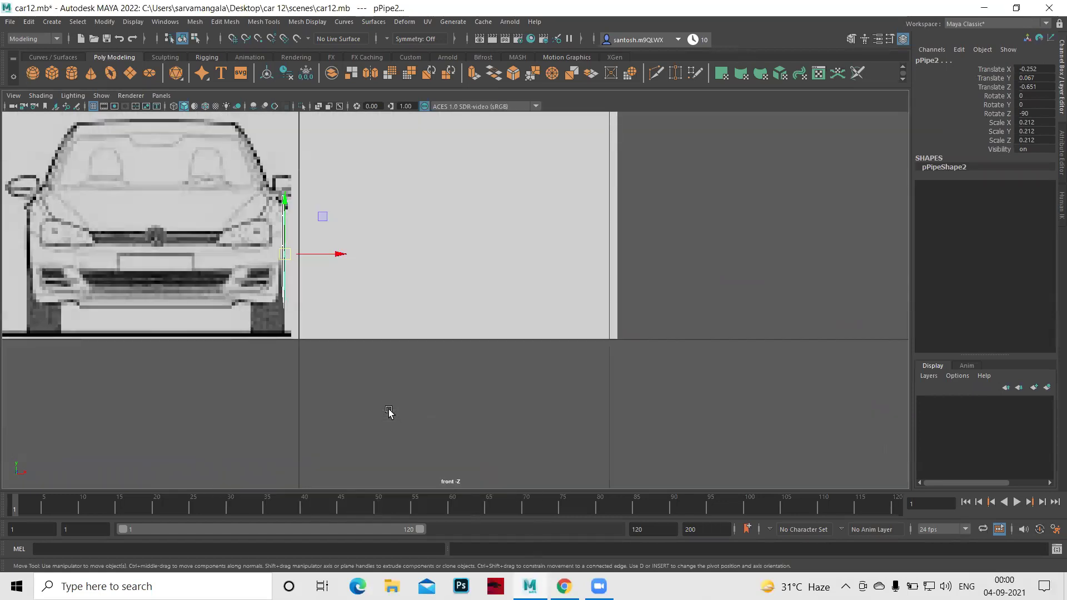
key(space)
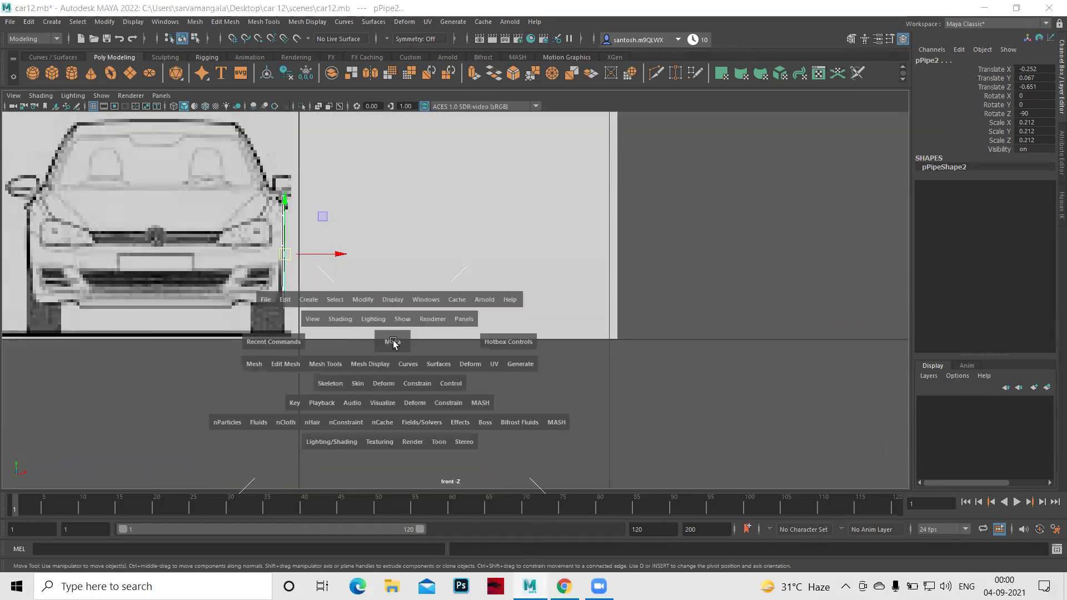
key(space)
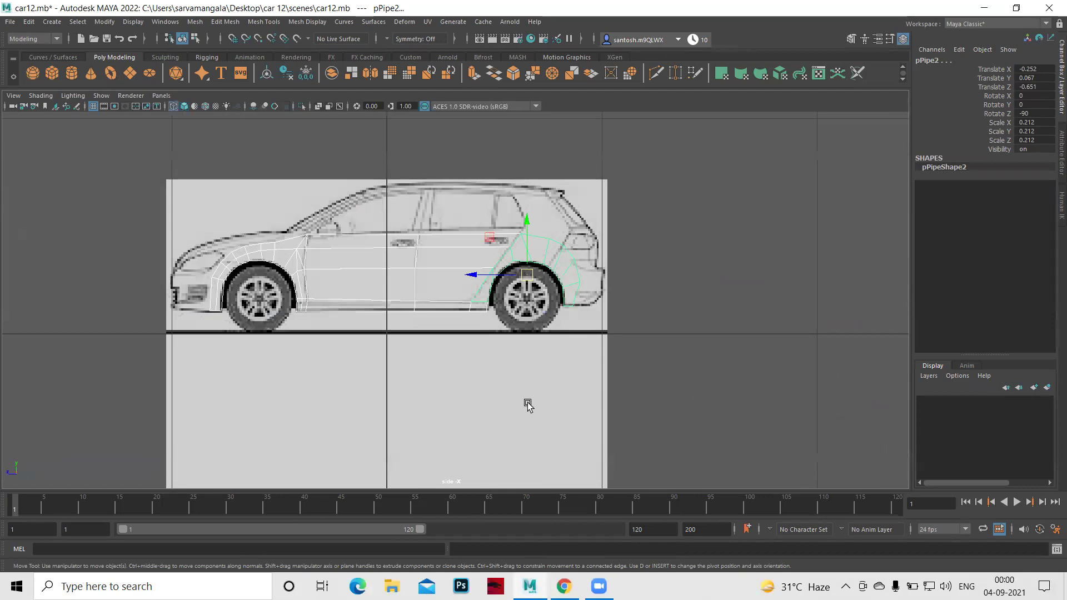
scroll(486, 396, up, 2)
scroll(466, 315, up, 1)
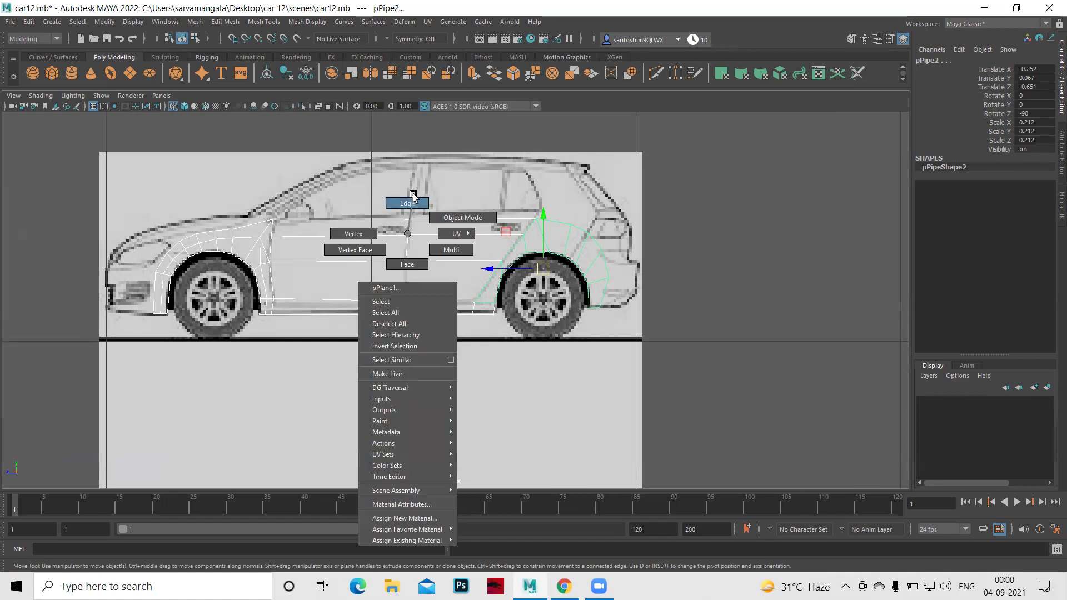
Drop the move manipulator and select the side panel plane on its own.
right_drag(407, 235, 406, 201)
click(419, 234)
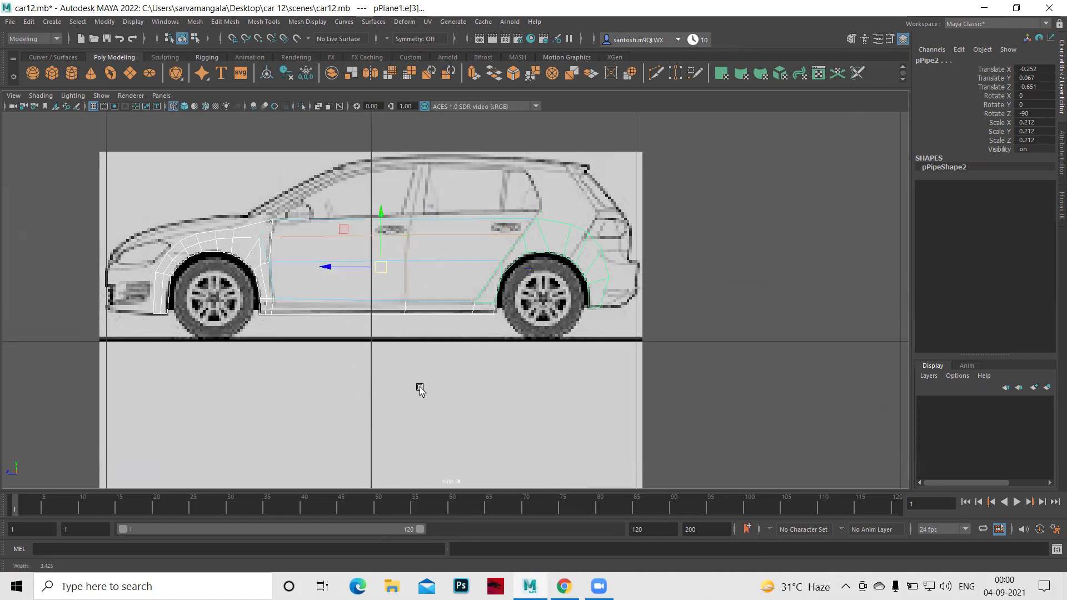
scroll(455, 396, up, 2)
scroll(447, 393, up, 1)
key(q)
click(379, 312)
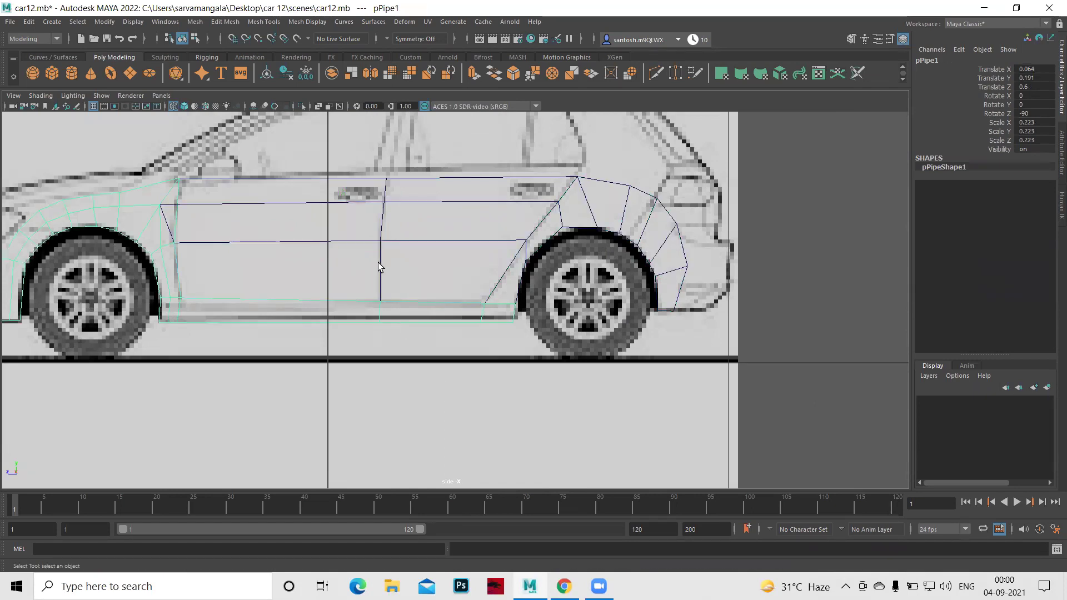
click(377, 262)
click(380, 308)
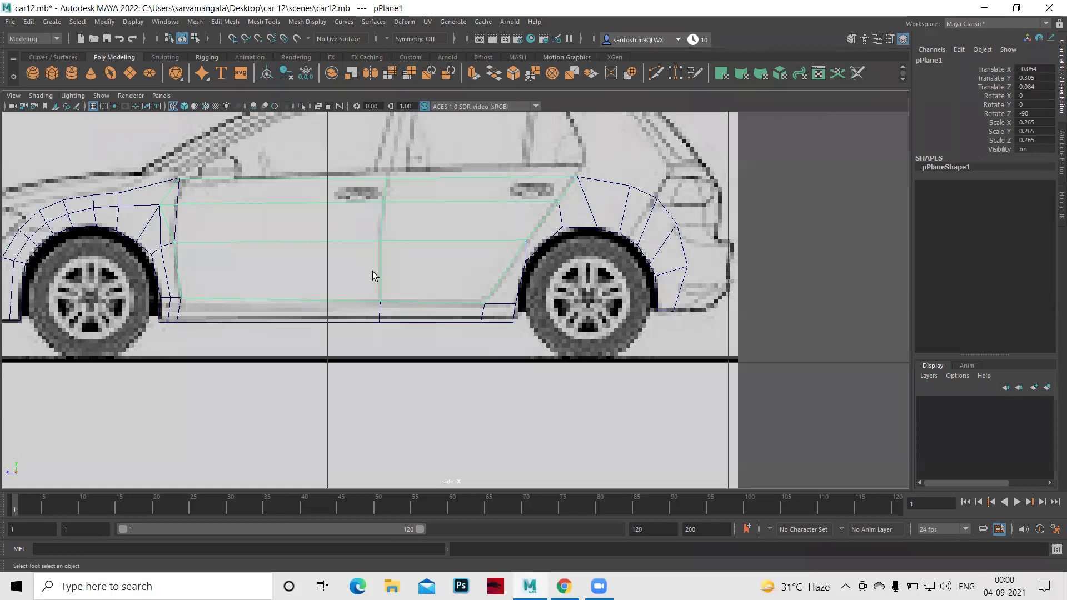
Select the side panel's vertical edge, its edge loop, then edges along the panel bottom.
right_drag(372, 272, 383, 238)
click(380, 278)
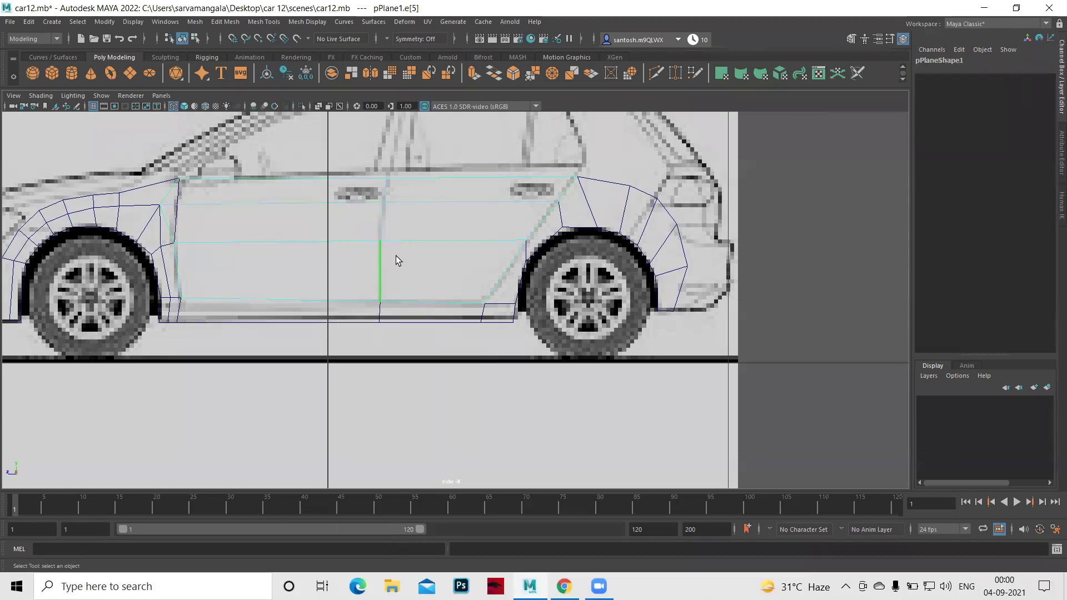
double_click(383, 223)
click(444, 203)
drag(412, 317, 437, 350)
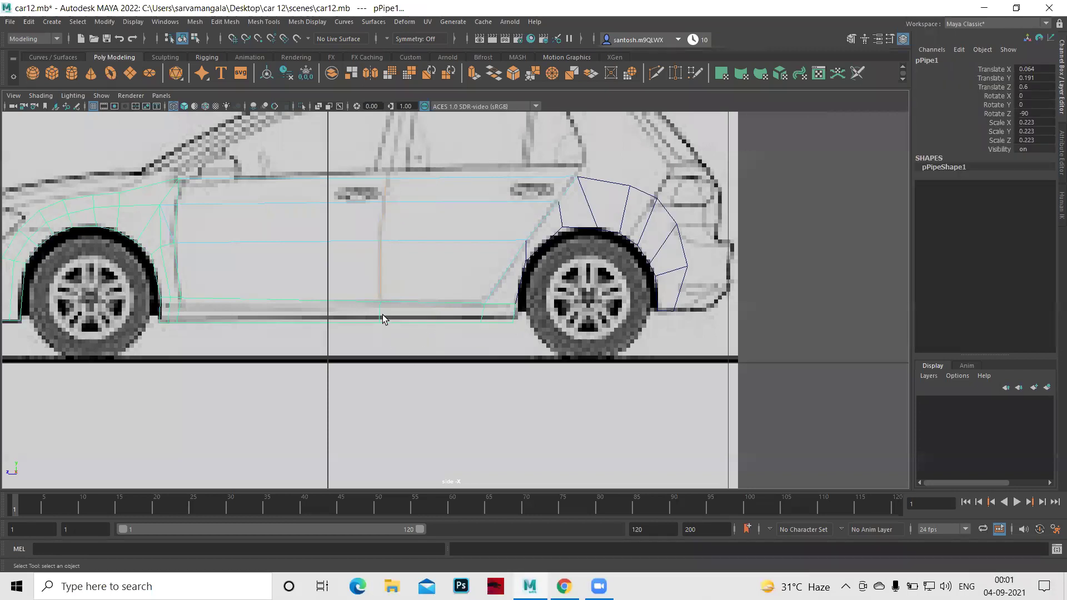
right_drag(383, 315, 381, 308)
Pick the panel's vertical edge at the sill, undo that selection, and return to four views.
scroll(377, 360, down, 2)
scroll(348, 350, up, 2)
scroll(359, 318, up, 3)
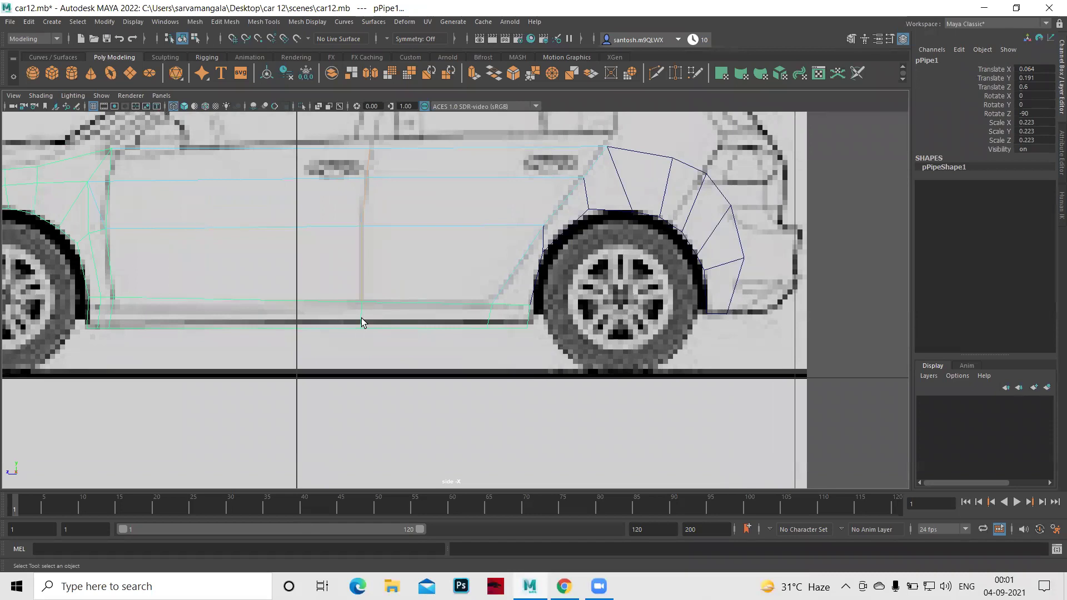
click(361, 318)
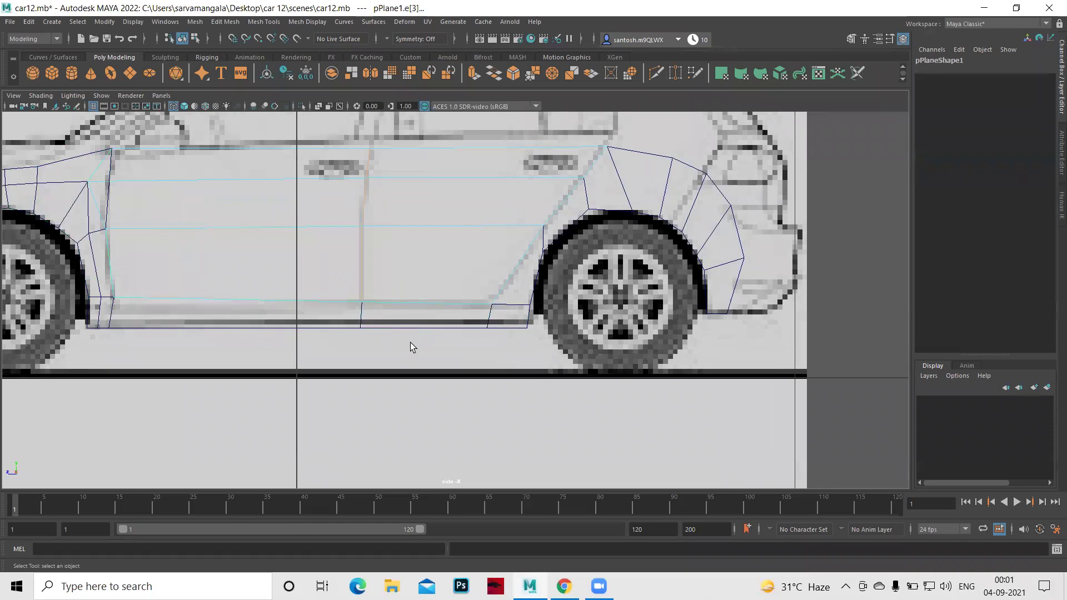
key(ctrl+z)
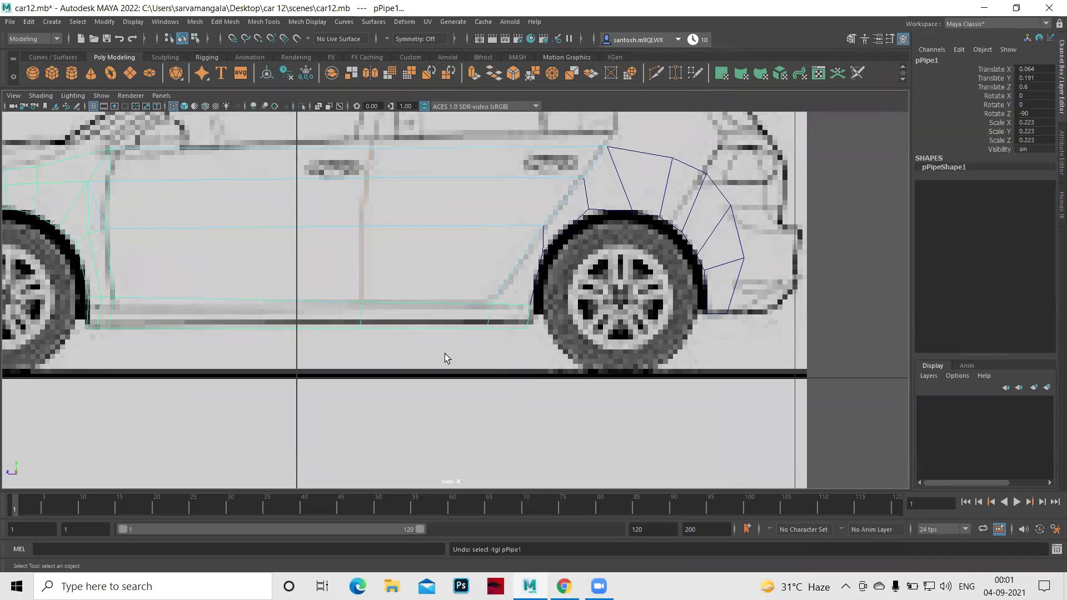
scroll(543, 375, down, 2)
scroll(503, 365, down, 1)
scroll(534, 374, up, 2)
scroll(534, 374, up, 2)
scroll(535, 378, down, 2)
key(space)
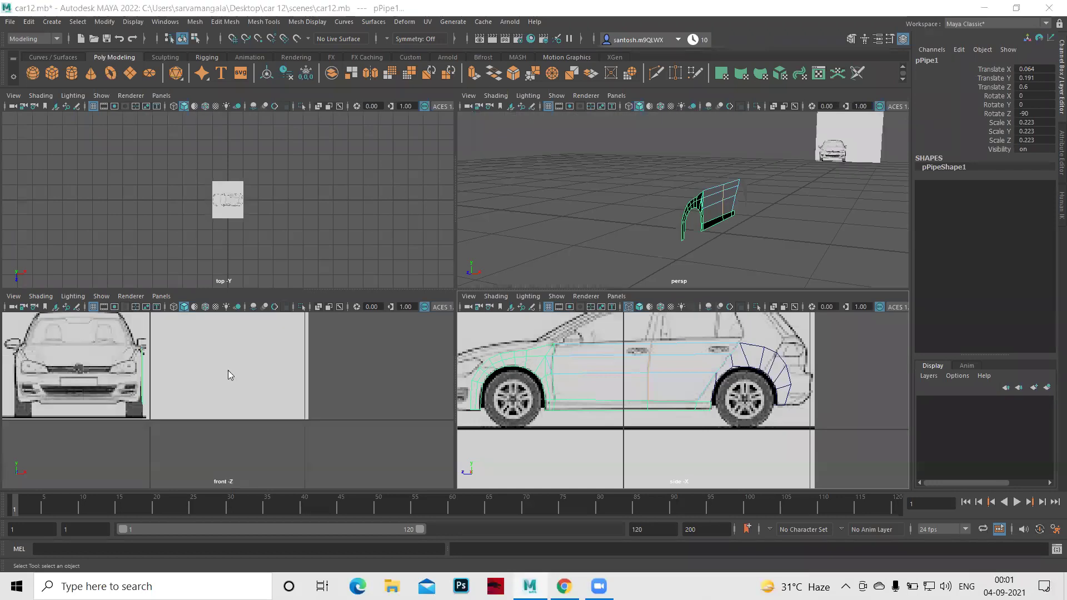
Maximize the perspective view and orbit in close on the fender's wheel arch.
key(space)
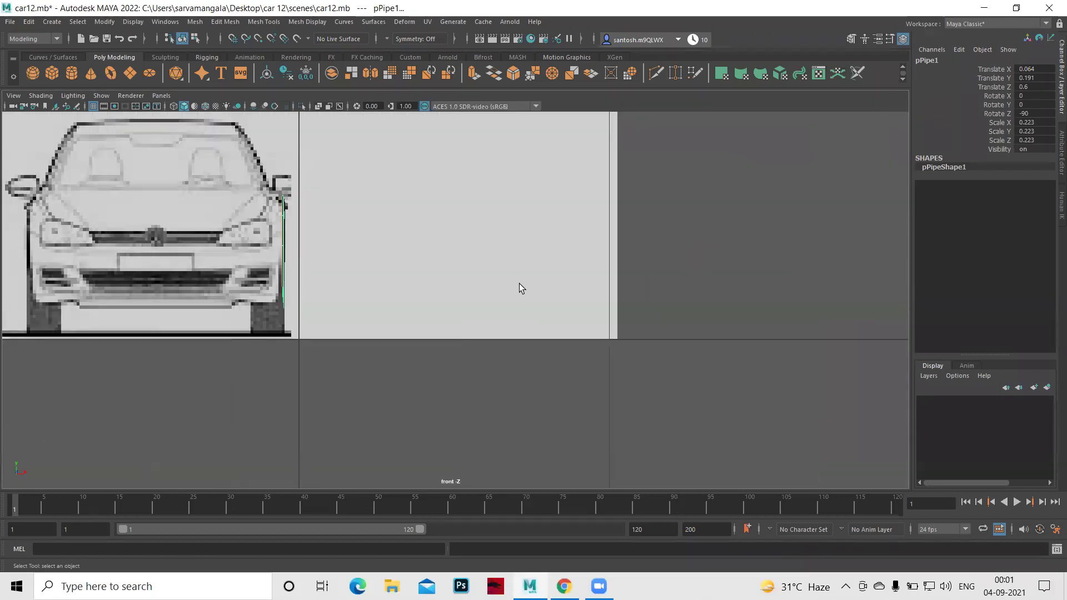
key(space)
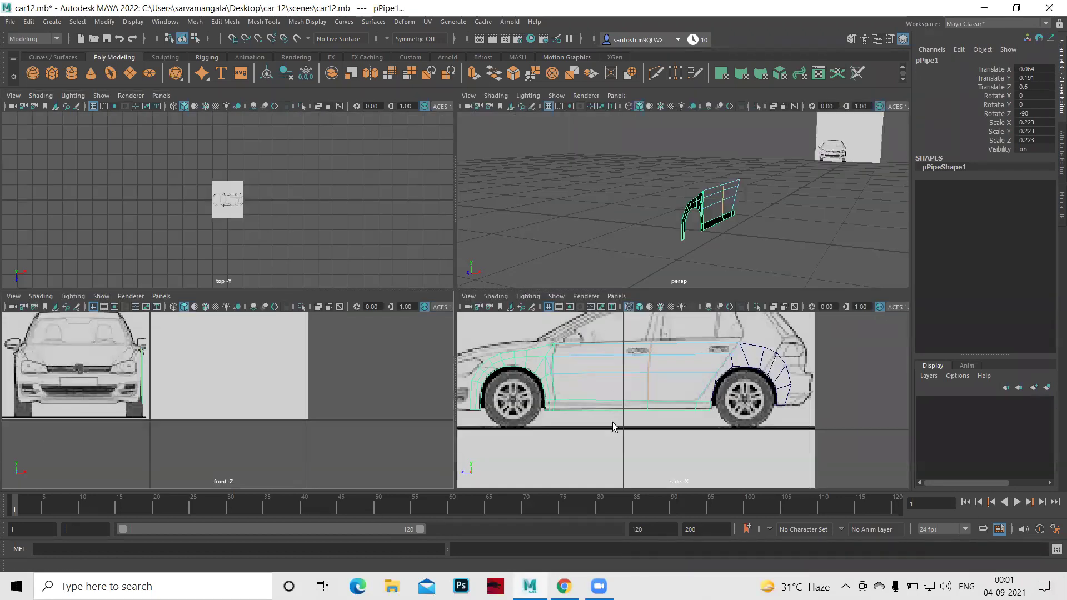
key(space)
mouse_move(638, 376)
alt+mouse_down()
mouse_move(587, 373)
mouse_move(649, 386)
mouse_move(581, 326)
mouse_move(432, 336)
alt+mouse_up()
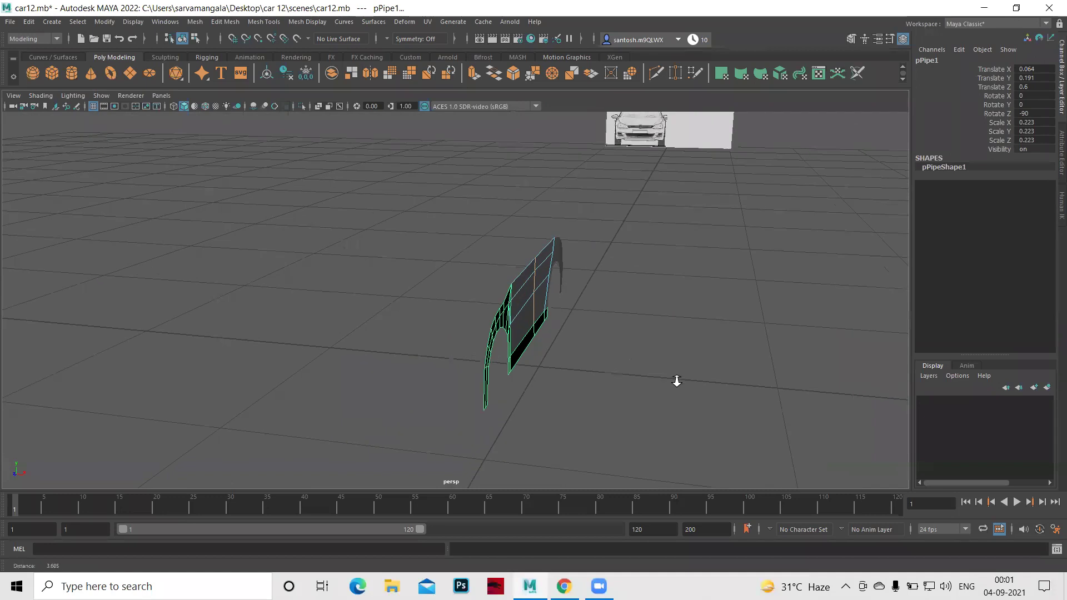
alt+drag(689, 379, 593, 291)
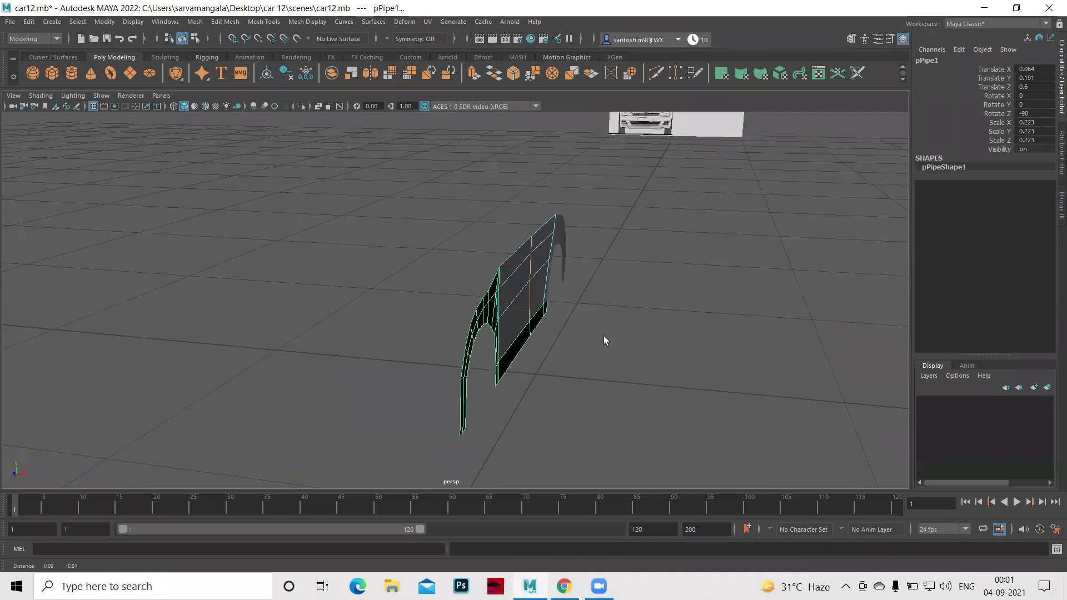
alt+right_drag(593, 291, 673, 305)
Nudge the arch mesh slightly along X, undo it, and return to object selection.
key(w)
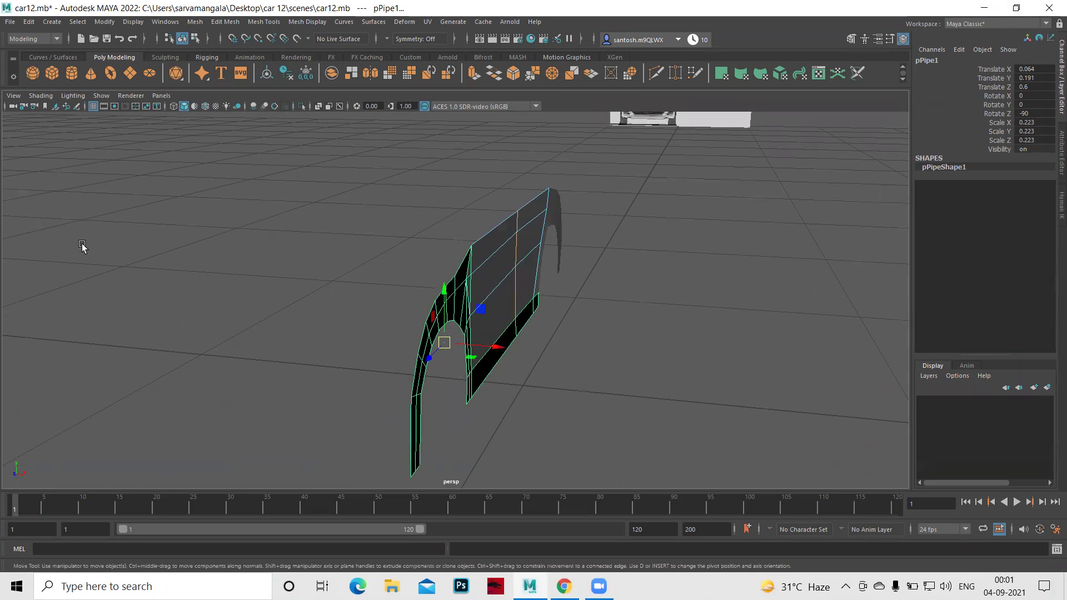
drag(492, 349, 498, 346)
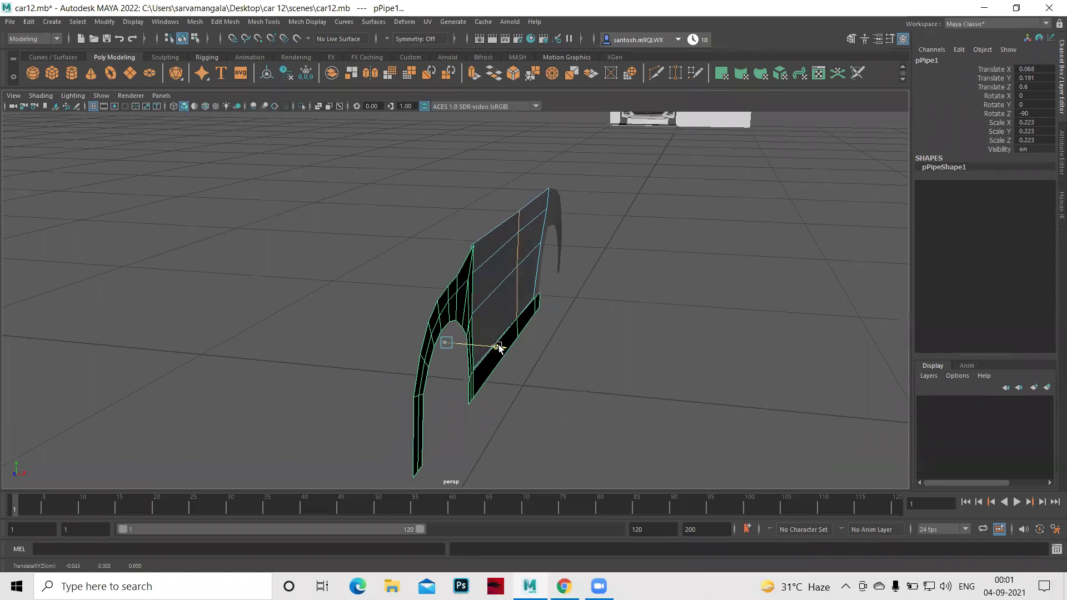
key(ctrl+z)
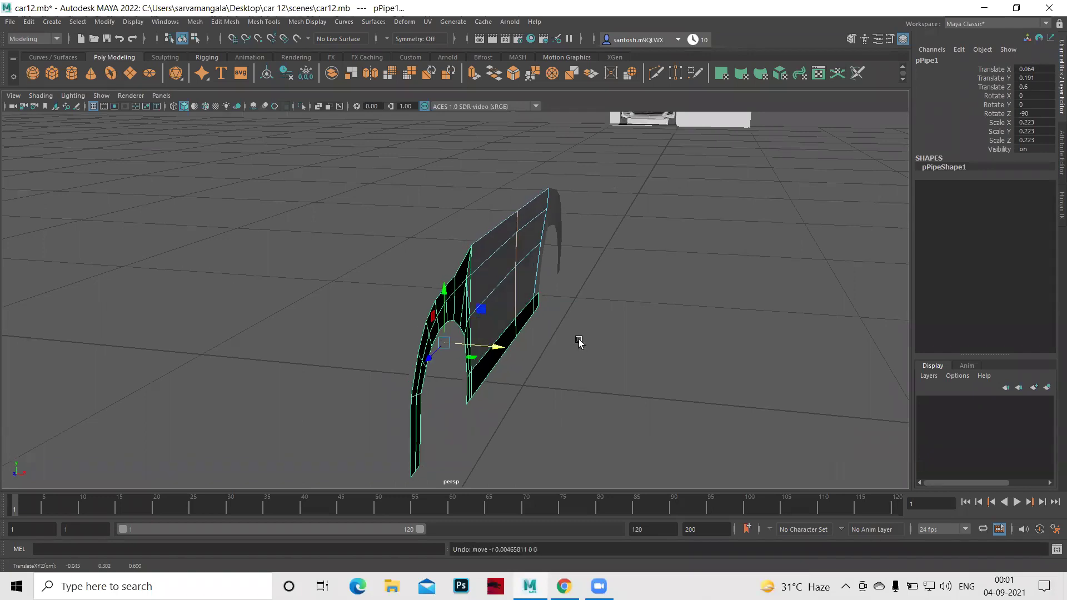
mouse_move(548, 389)
alt+mouse_down()
mouse_move(638, 431)
mouse_move(635, 420)
mouse_move(593, 419)
mouse_move(676, 340)
mouse_move(597, 282)
alt+mouse_up()
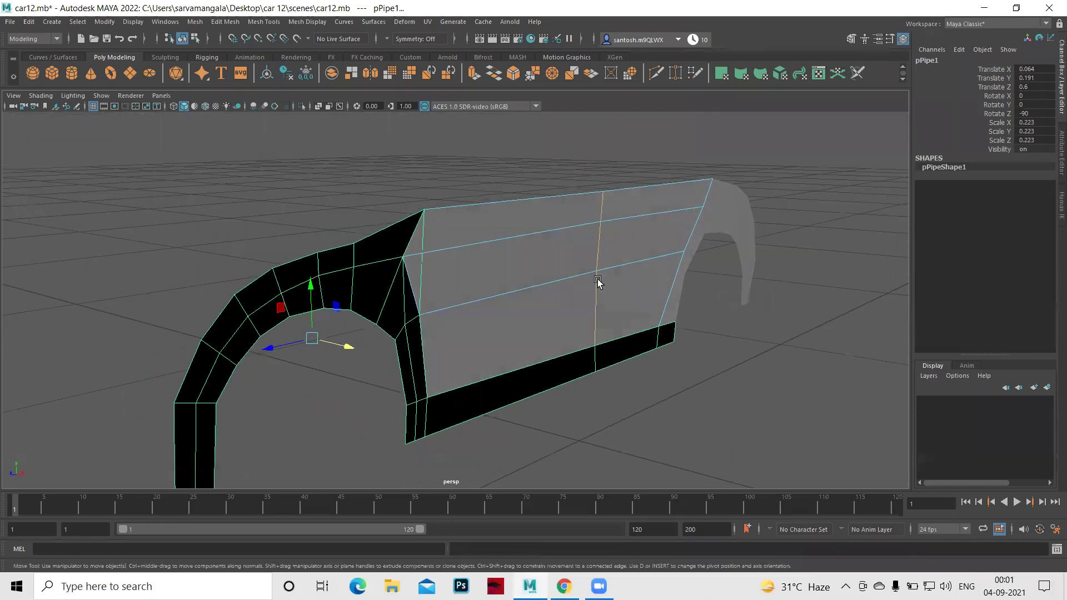
right_drag(597, 282, 656, 263)
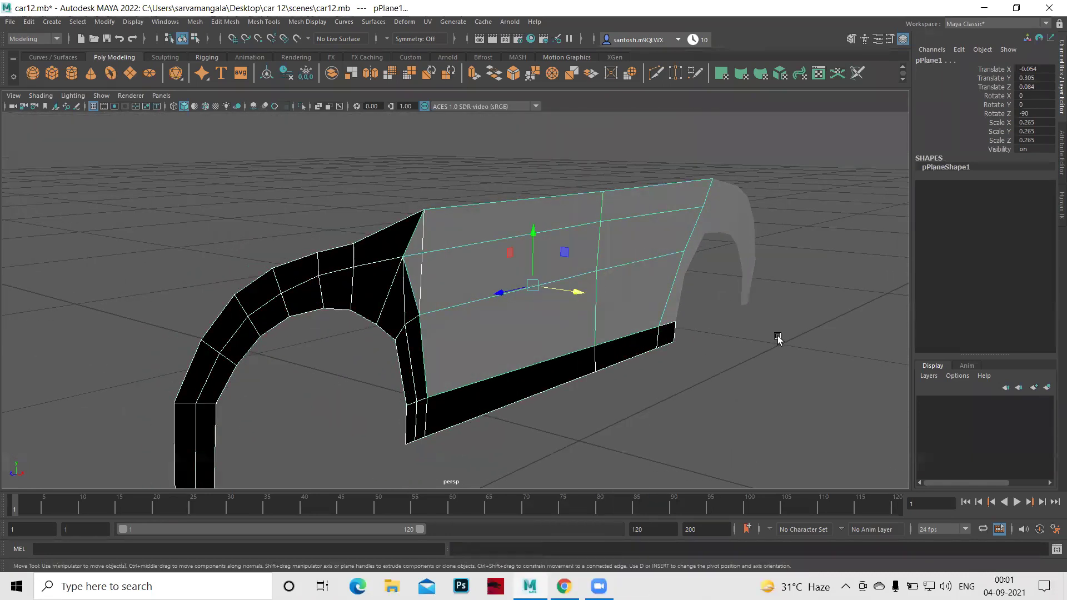
Shift the side panel's middle vertical edge slightly along X, then select the arch-and-sill mesh.
click(779, 334)
click(568, 236)
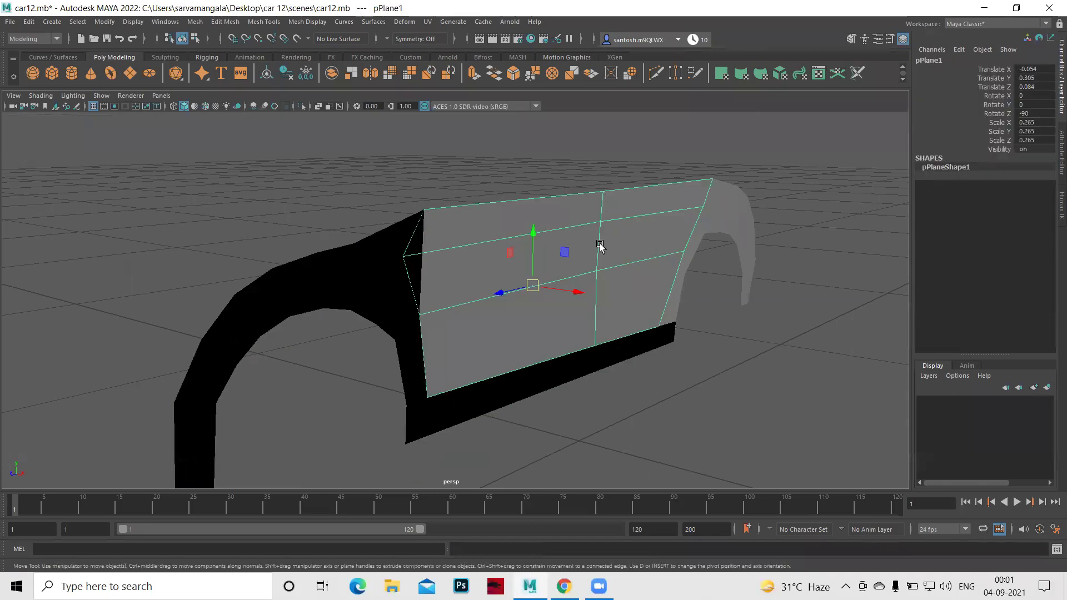
right_drag(600, 247, 596, 215)
click(604, 216)
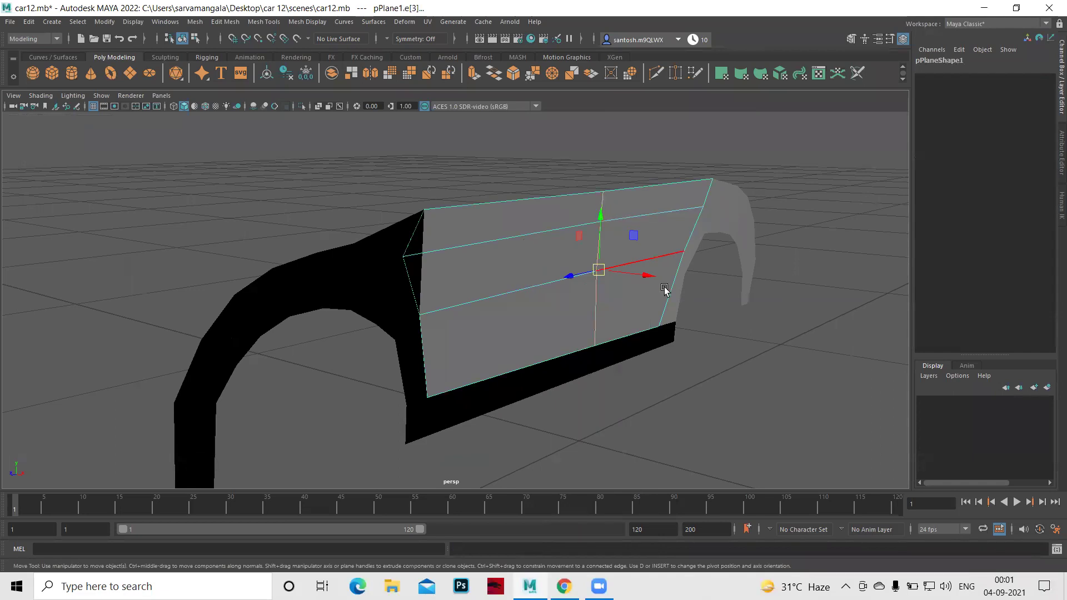
alt+drag(633, 419, 644, 361)
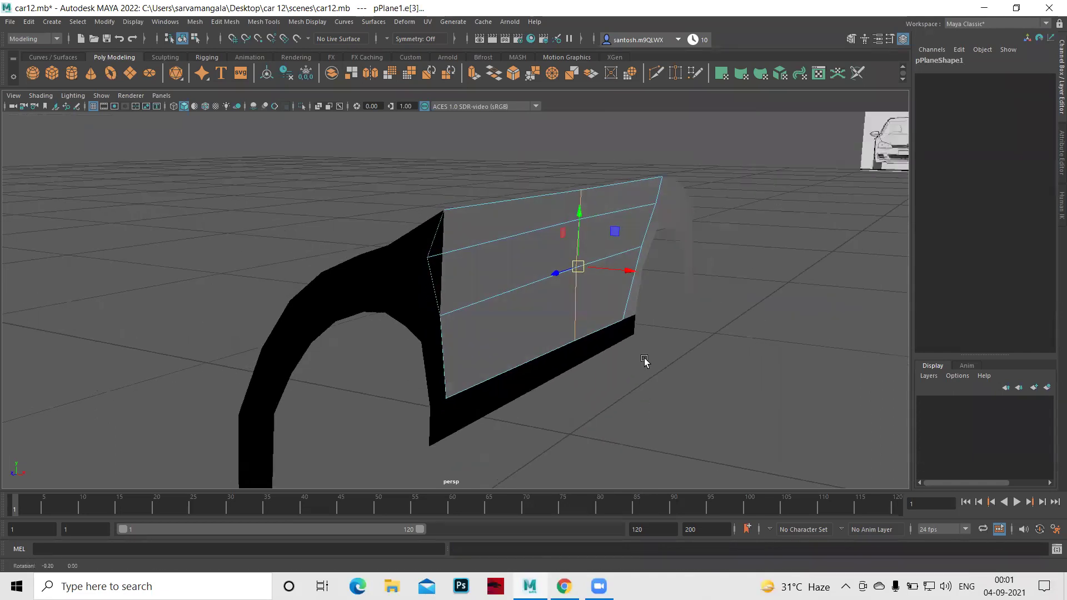
drag(630, 271, 631, 272)
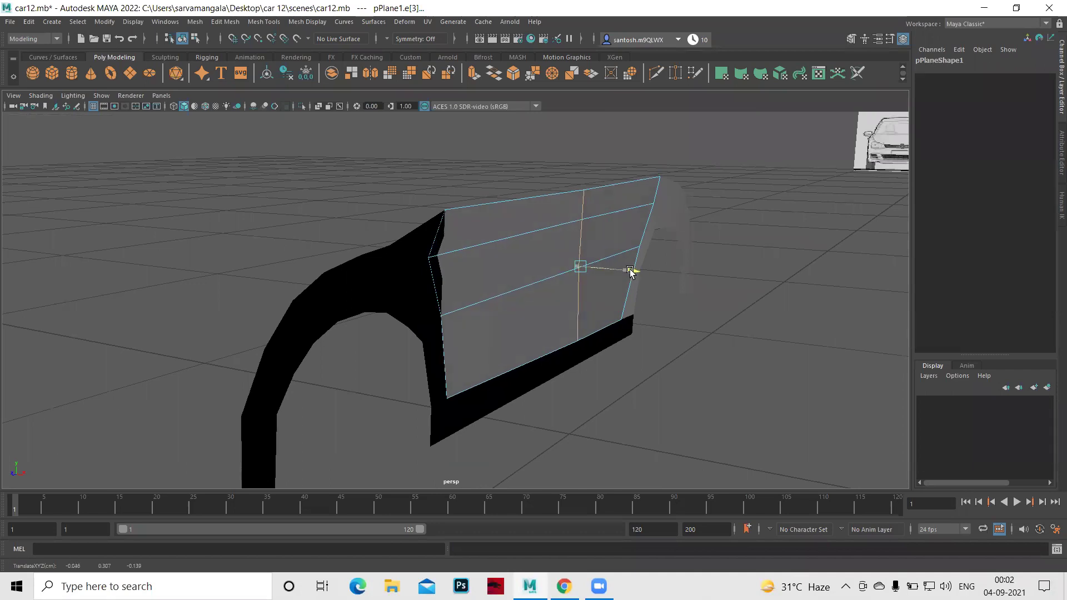
click(585, 353)
mouse_move(643, 389)
alt+mouse_down()
mouse_move(574, 361)
mouse_move(774, 459)
alt+mouse_up()
scroll(773, 457, up, 3)
Select the arch mesh's bottom sill edge loop and frame it in the front view.
scroll(716, 393, up, 3)
mouse_move(716, 393)
alt+mouse_down()
mouse_move(710, 424)
mouse_move(750, 448)
mouse_move(678, 393)
alt+mouse_up()
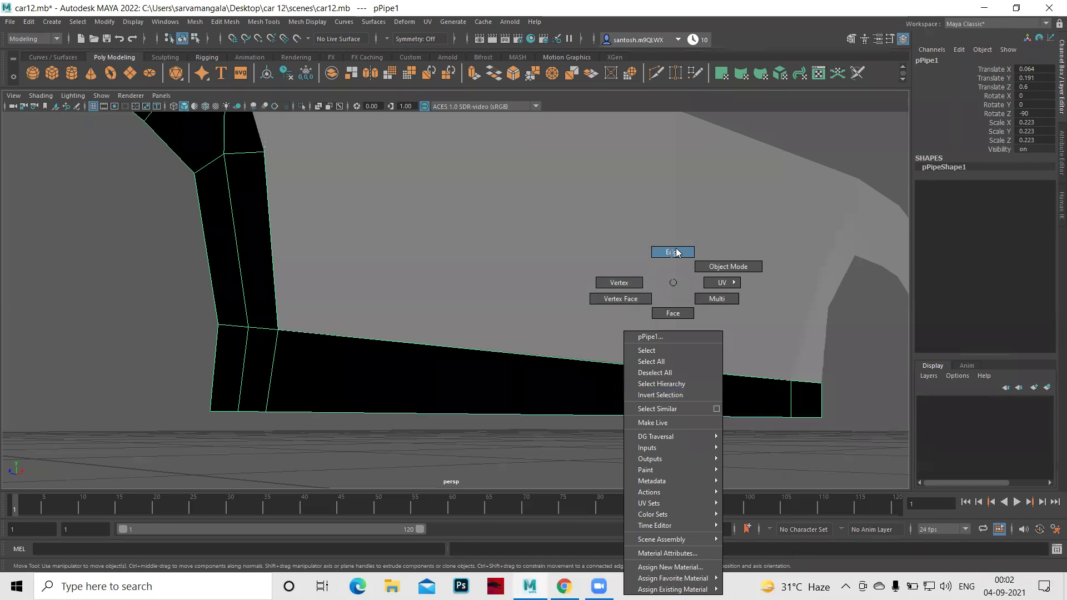
right_drag(671, 389, 677, 251)
click(674, 394)
double_click(804, 418)
key(space)
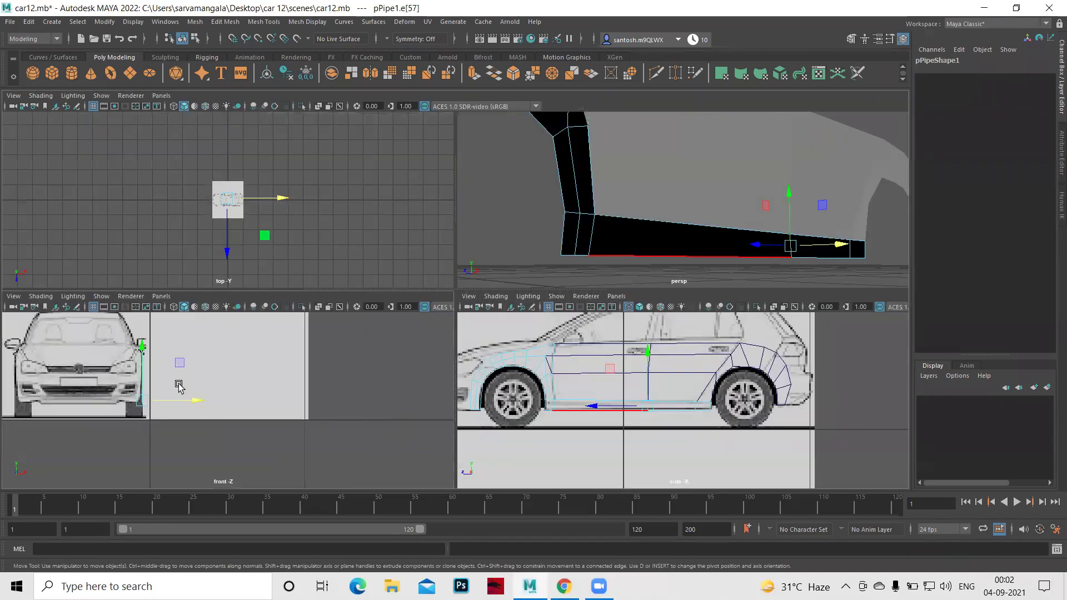
key(space)
mouse_move(196, 233)
alt+right_down()
mouse_move(387, 370)
mouse_move(400, 398)
alt+right_up()
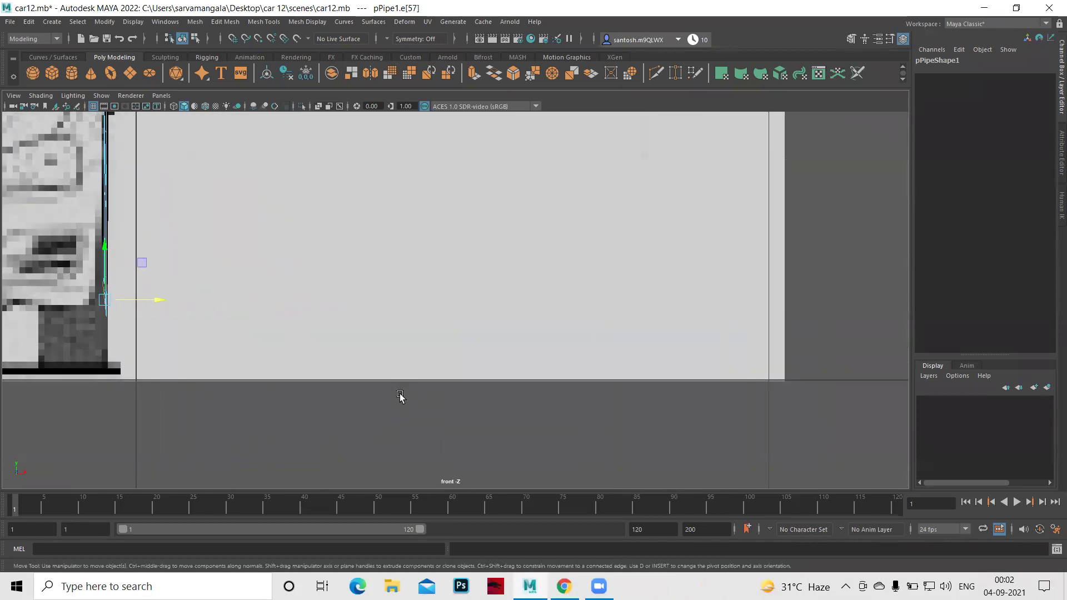
mouse_move(446, 320)
alt+right_down()
mouse_move(582, 432)
mouse_move(460, 405)
mouse_move(264, 321)
mouse_move(424, 407)
alt+right_up()
Slide the sill's bottom edge loop slightly along X in the front view.
drag(238, 300, 248, 302)
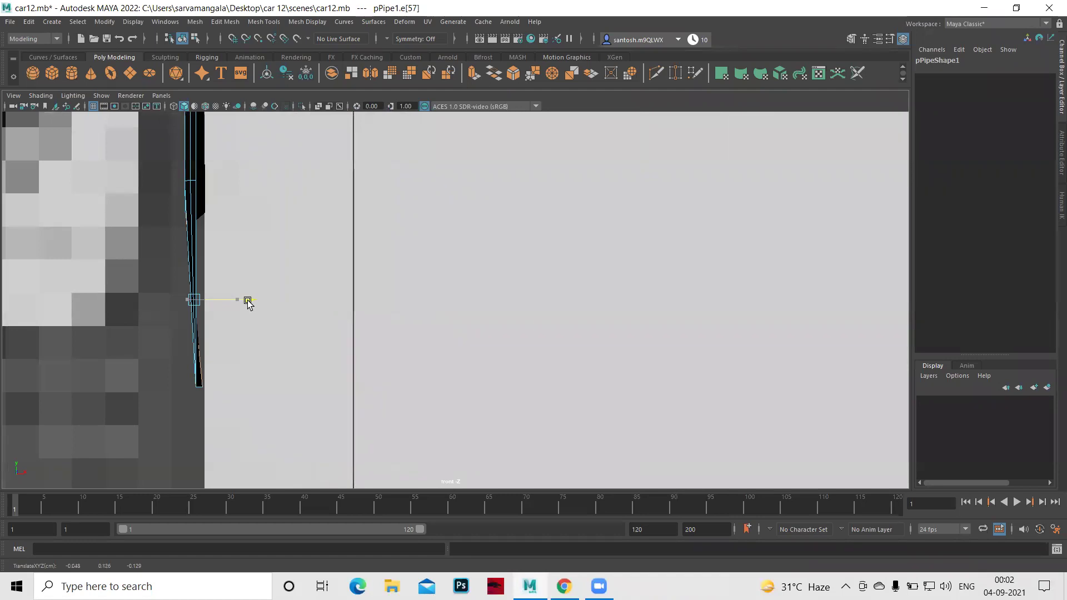
key(space)
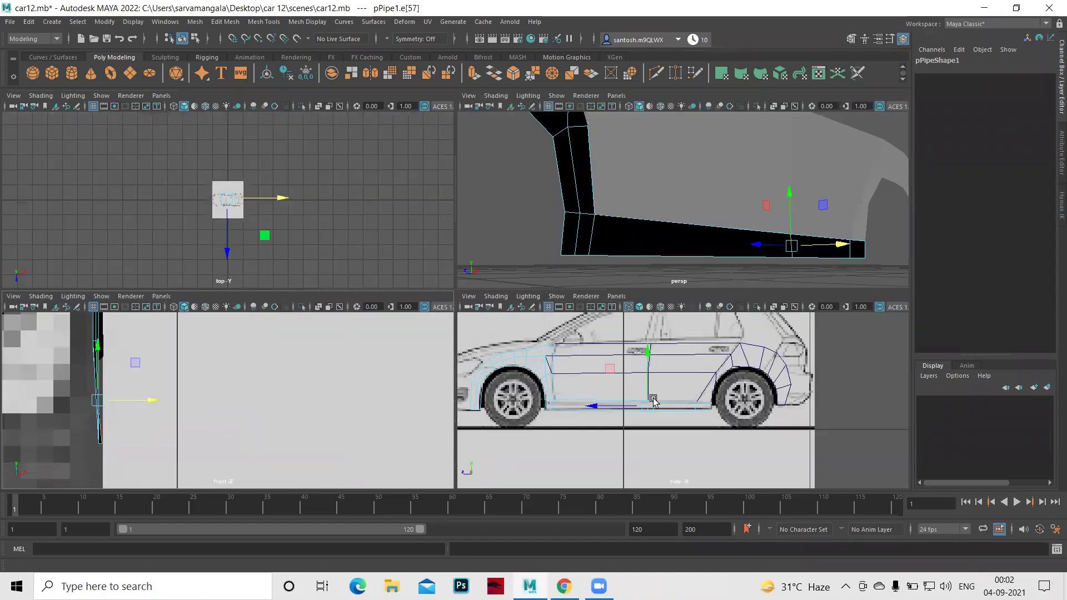
key(space)
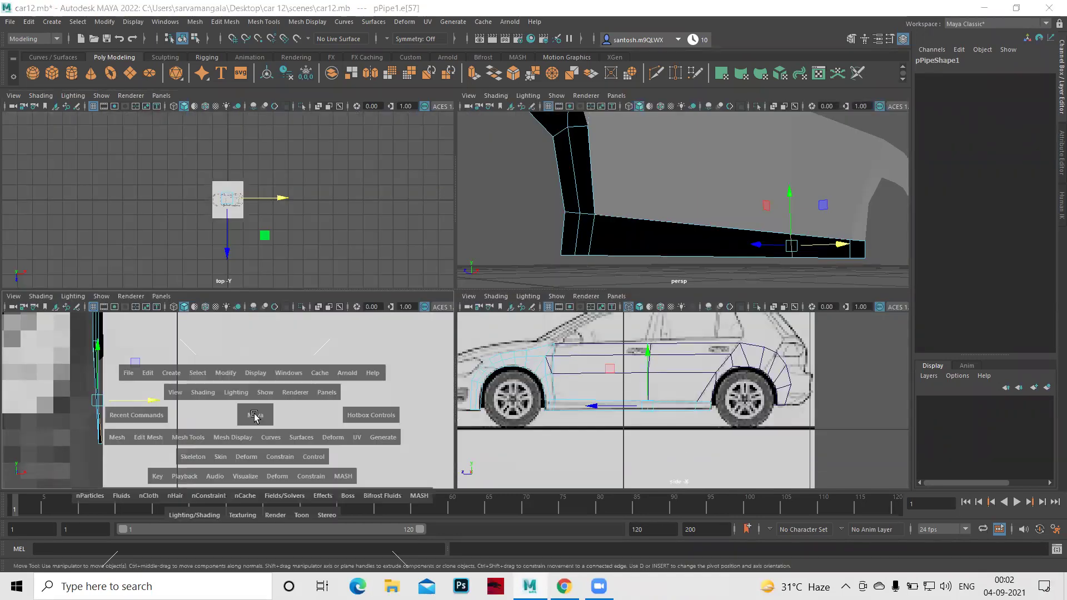
scroll(310, 279, up, 2)
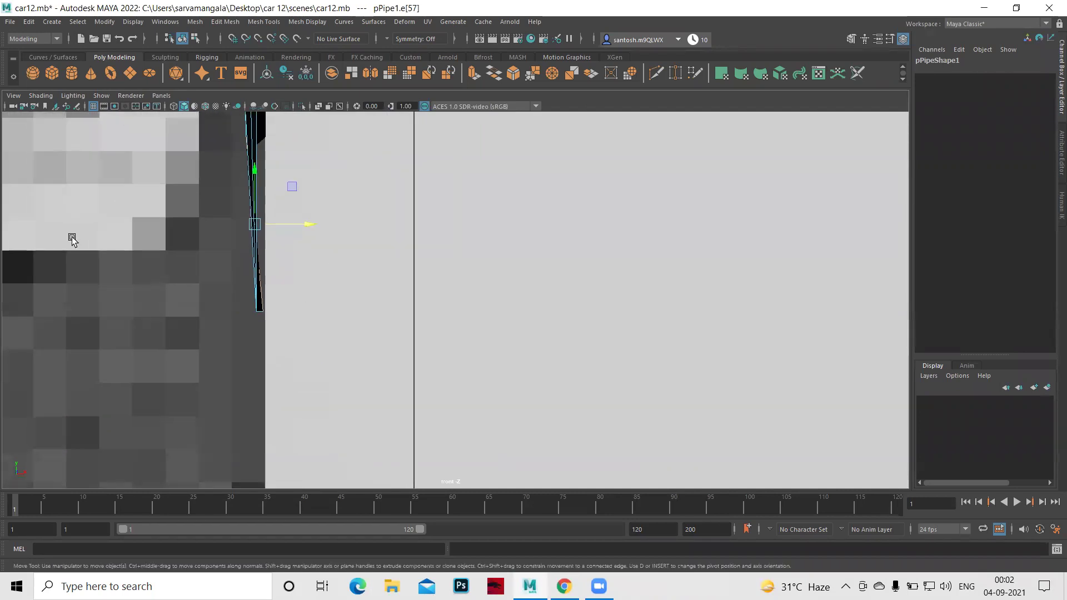
alt+middle_drag(223, 360, 388, 343)
scroll(286, 363, up, 2)
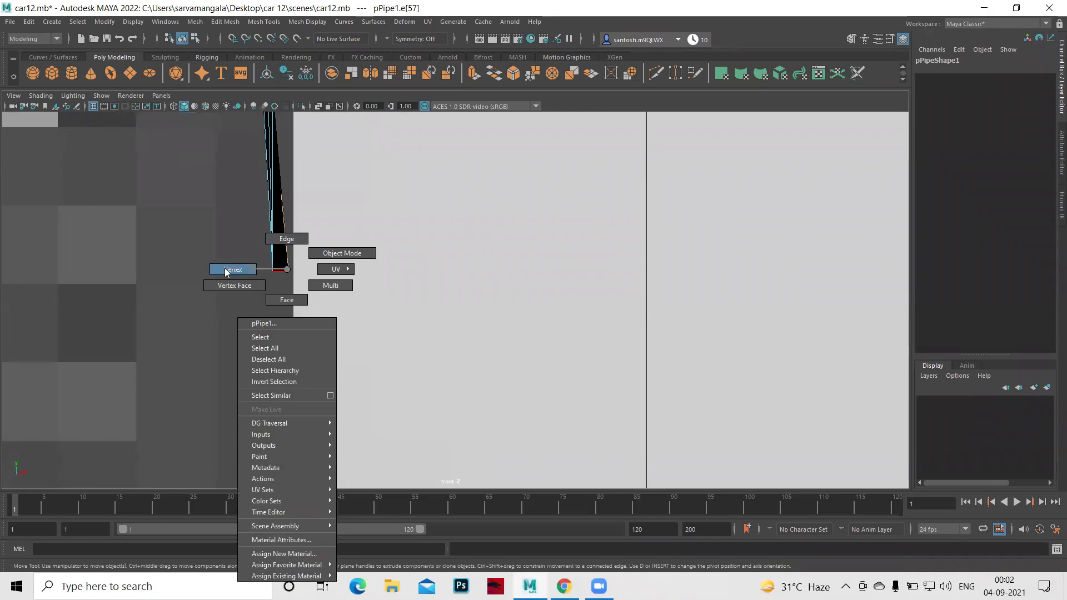
Select the sill's bottom corner vertex, then orbit the perspective view to check the fender.
right_drag(287, 271, 233, 270)
click(287, 270)
mouse_move(279, 257)
mouse_down()
mouse_move(308, 295)
mouse_move(330, 271)
mouse_up()
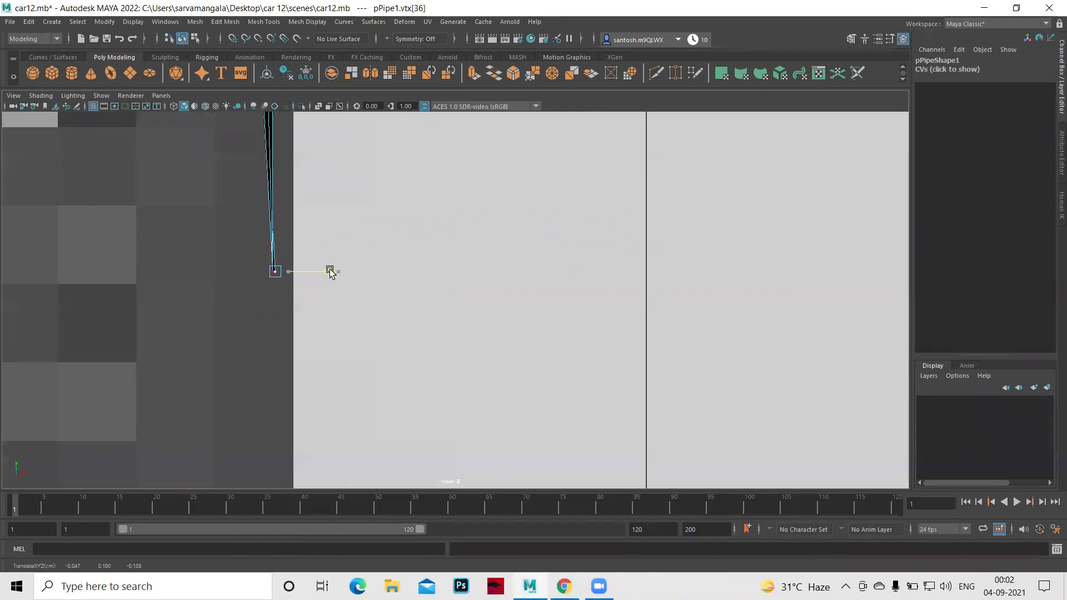
key(space)
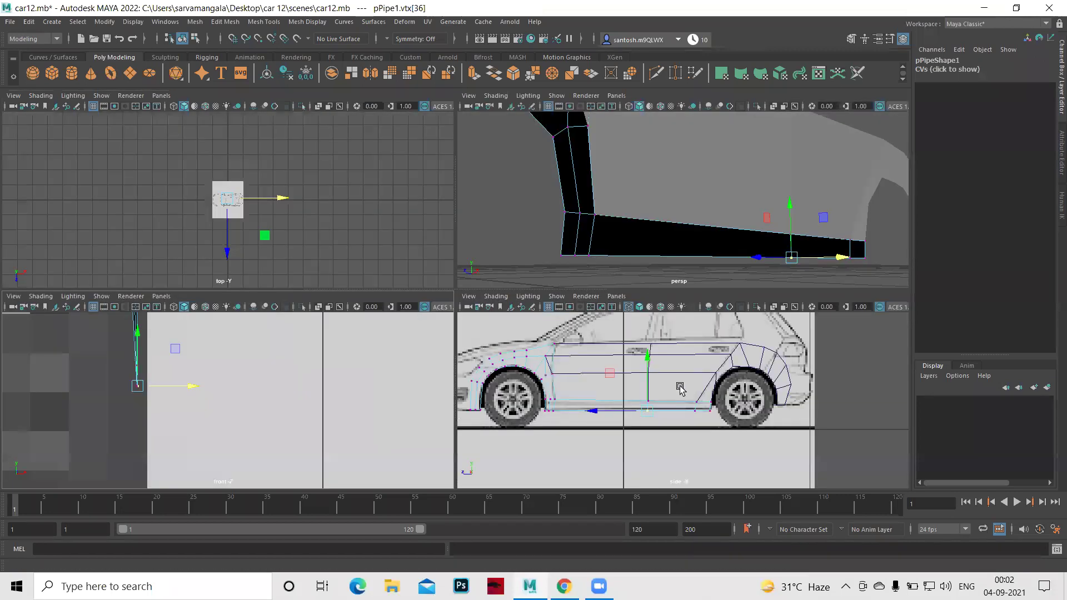
key(space)
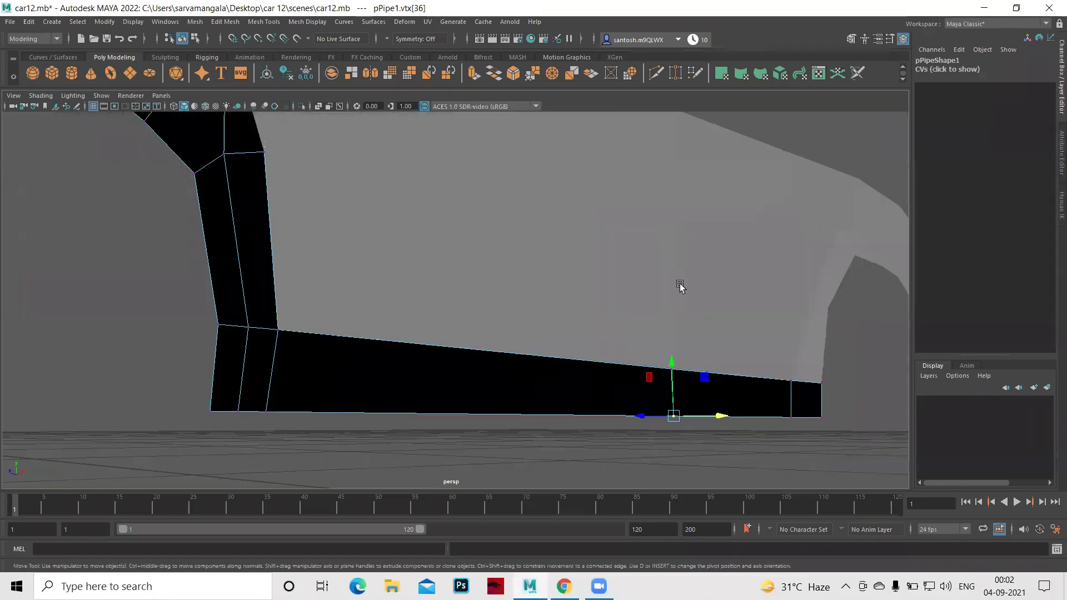
mouse_move(729, 426)
alt+right_down()
mouse_move(595, 372)
mouse_move(424, 387)
mouse_move(507, 414)
alt+right_up()
mouse_move(507, 414)
alt+mouse_down()
mouse_move(519, 411)
mouse_move(435, 256)
mouse_move(464, 267)
alt+mouse_up()
right_drag(463, 267, 464, 234)
click(658, 298)
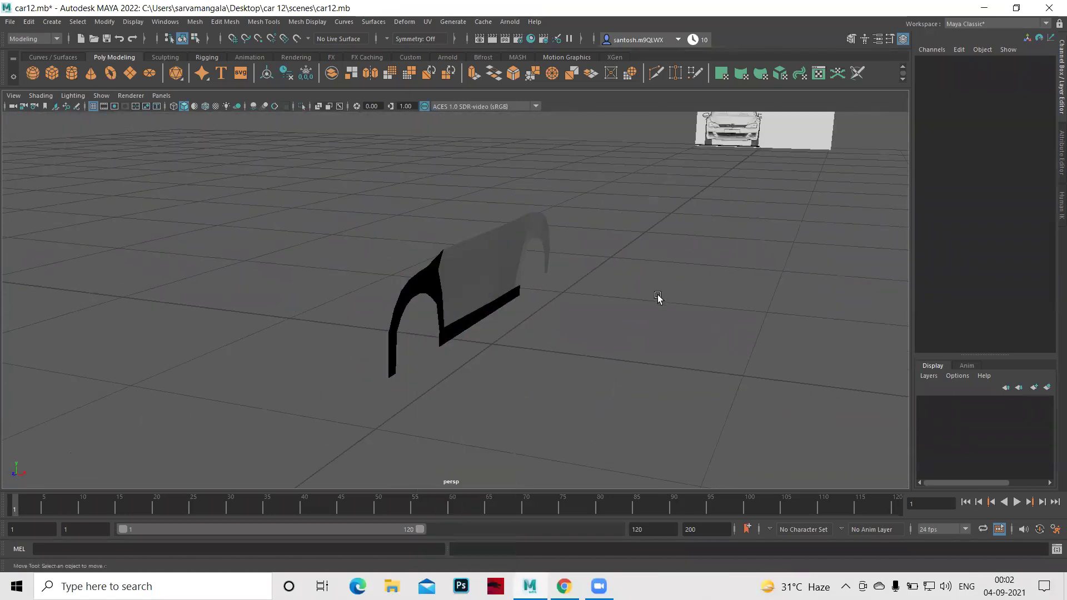
mouse_move(610, 337)
alt+mouse_down()
mouse_move(458, 326)
mouse_move(626, 331)
alt+mouse_up()
key(space)
key(space)
key(space)
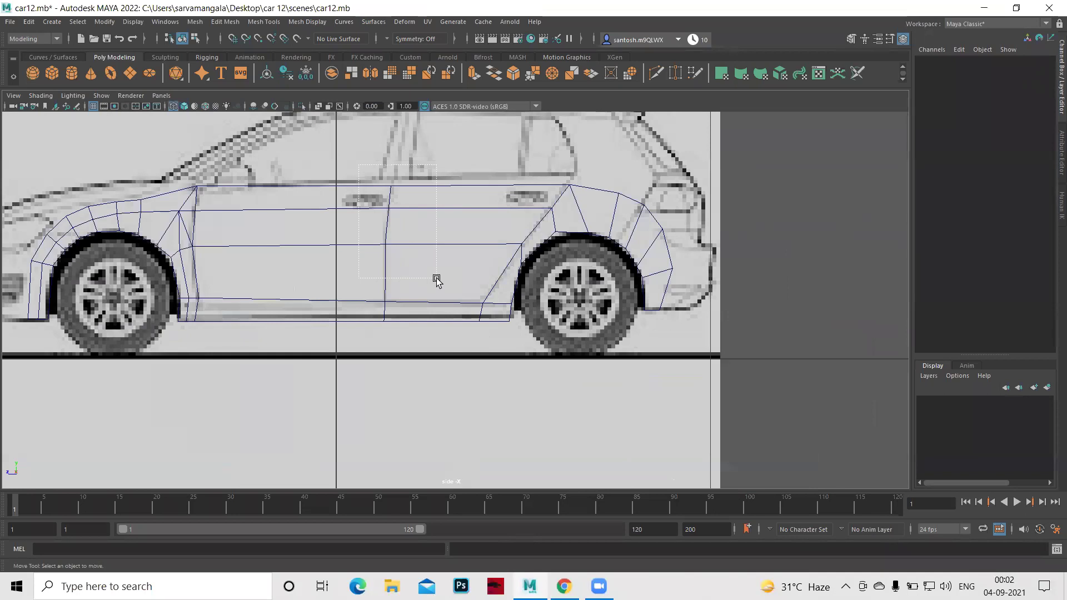
click(437, 283)
click(505, 386)
alt+right_drag(543, 385, 497, 384)
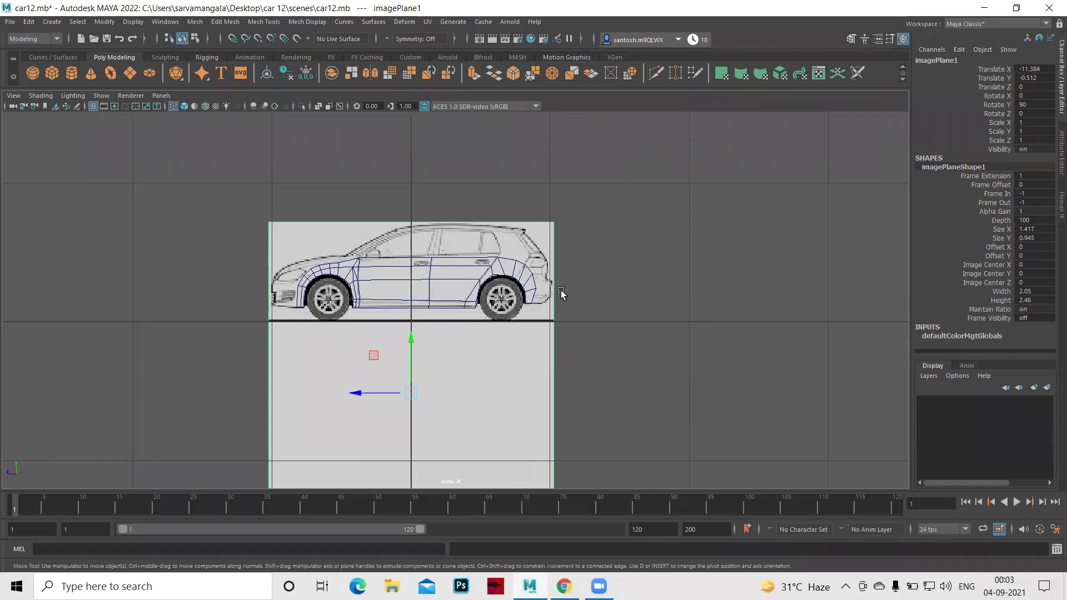
key(space)
key(space)
mouse_move(610, 281)
alt+mouse_down()
mouse_move(555, 269)
mouse_move(553, 243)
mouse_move(682, 284)
mouse_move(452, 305)
alt+mouse_up()
alt+right_drag(452, 305, 638, 367)
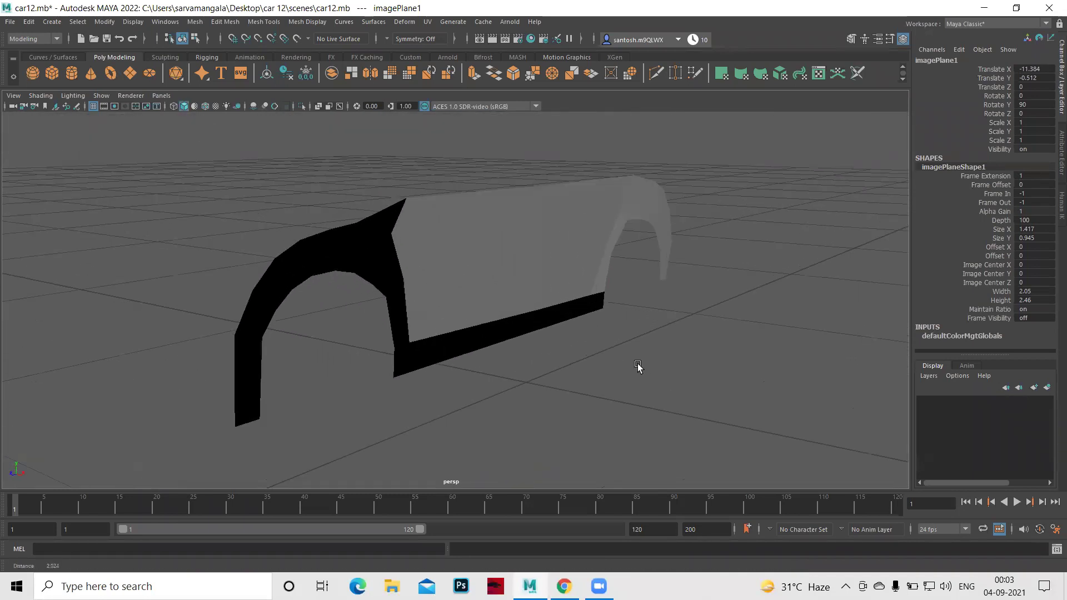
alt+drag(638, 366, 555, 374)
alt+drag(629, 353, 562, 358)
scroll(544, 274, up, 3)
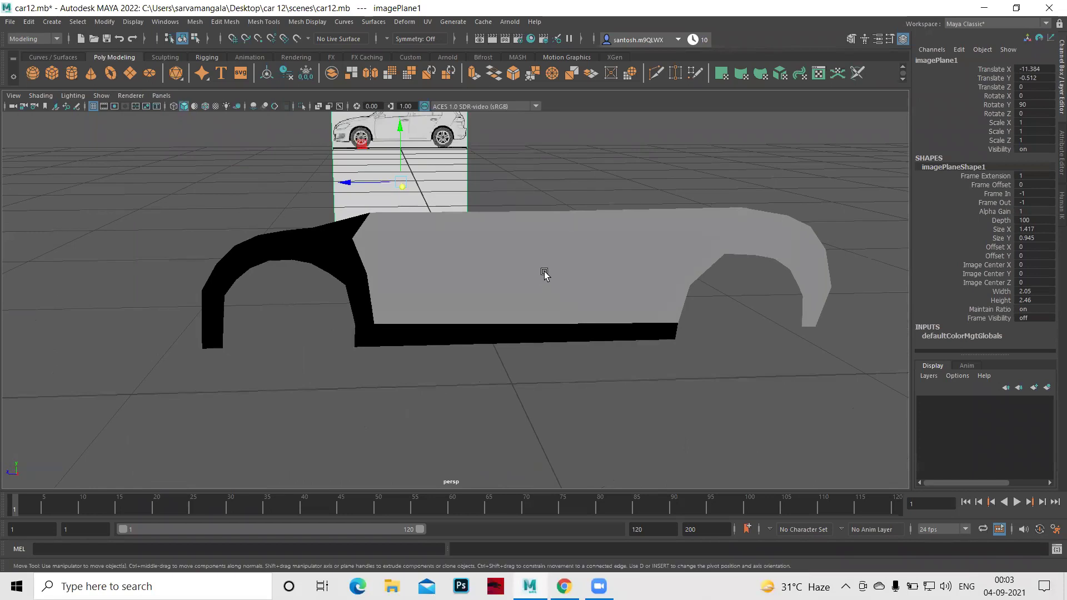
click(544, 274)
mouse_move(479, 357)
alt+mouse_down()
mouse_move(493, 326)
mouse_move(400, 315)
alt+mouse_up()
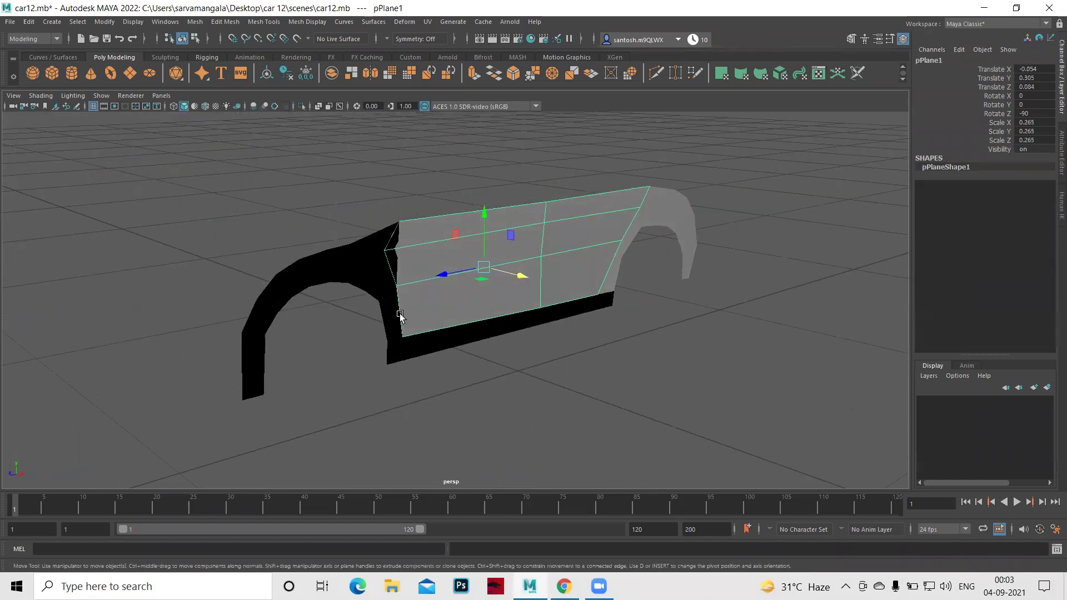
click(335, 270)
click(682, 238)
click(524, 328)
mouse_move(579, 381)
alt+mouse_down()
mouse_move(536, 374)
mouse_move(657, 380)
mouse_move(584, 368)
alt+mouse_up()
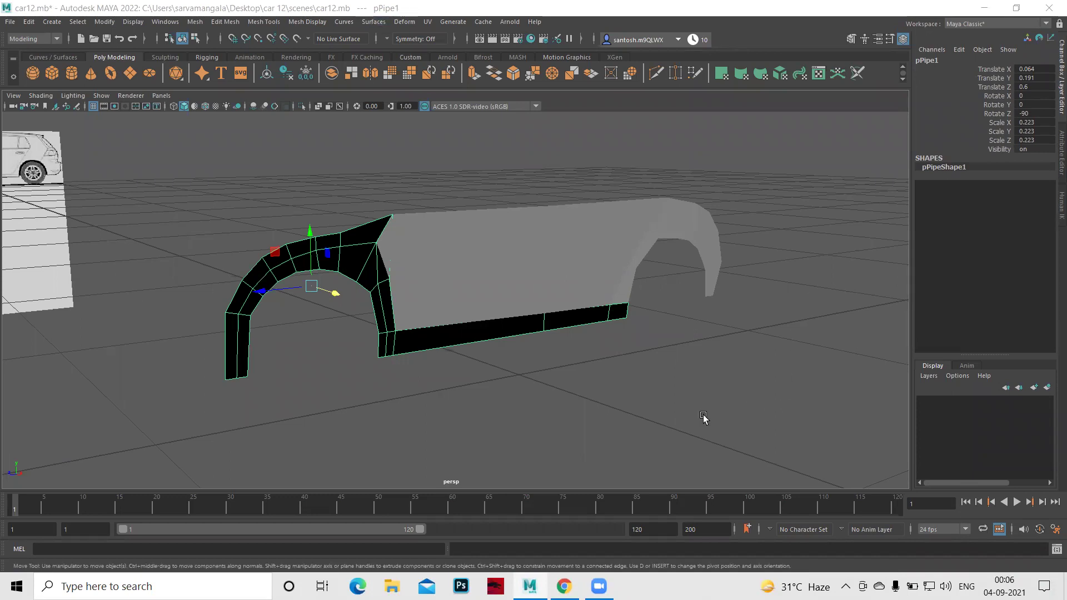
Clear the selection, maximize the side view and zoom in centred on the car.
click(680, 392)
key(space)
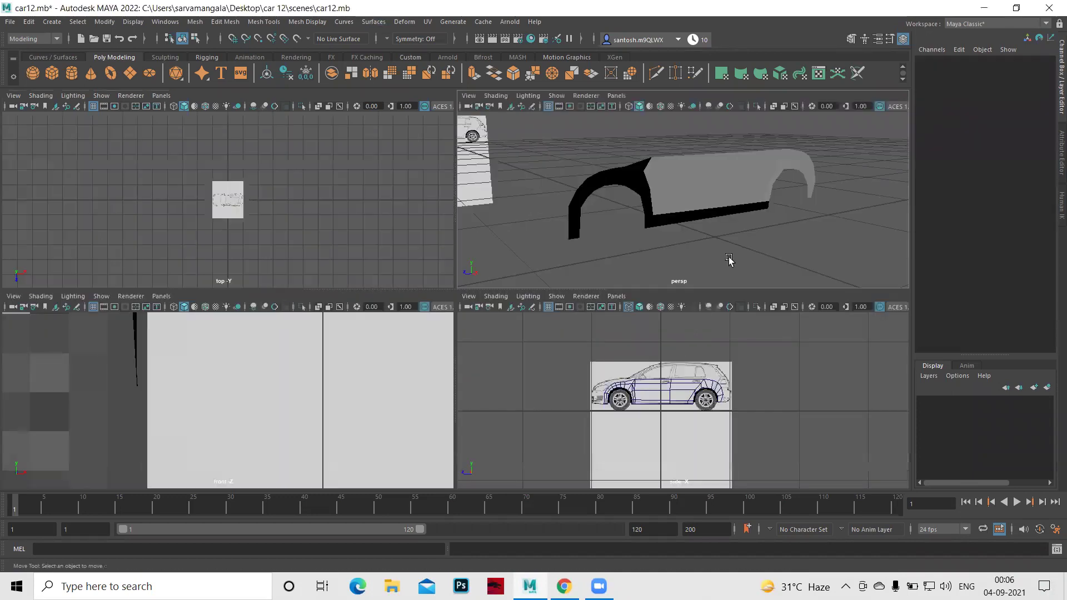
key(space)
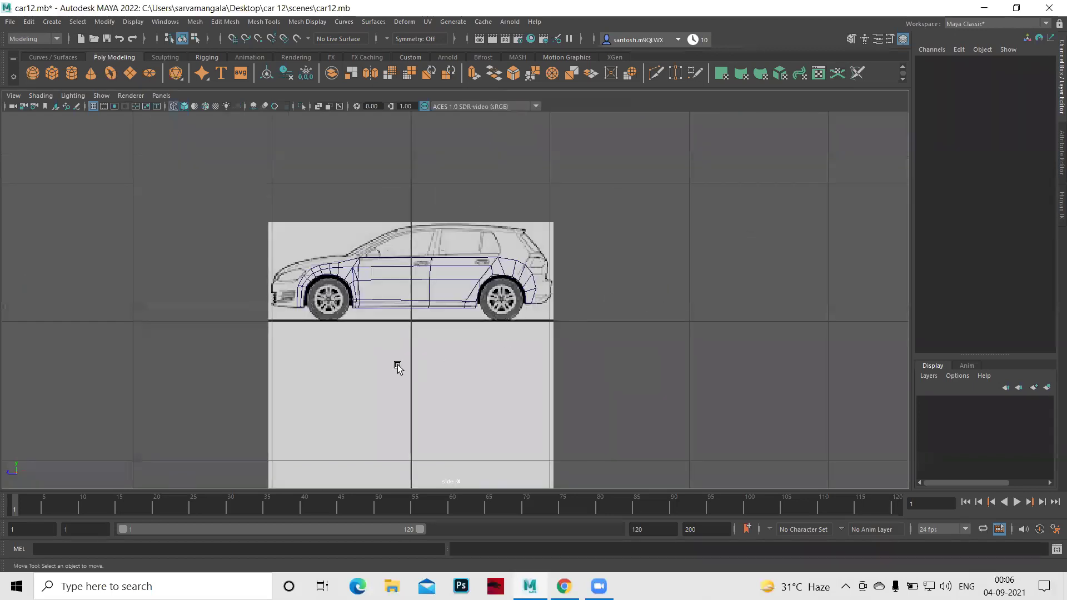
scroll(483, 363, up, 1)
scroll(417, 338, up, 3)
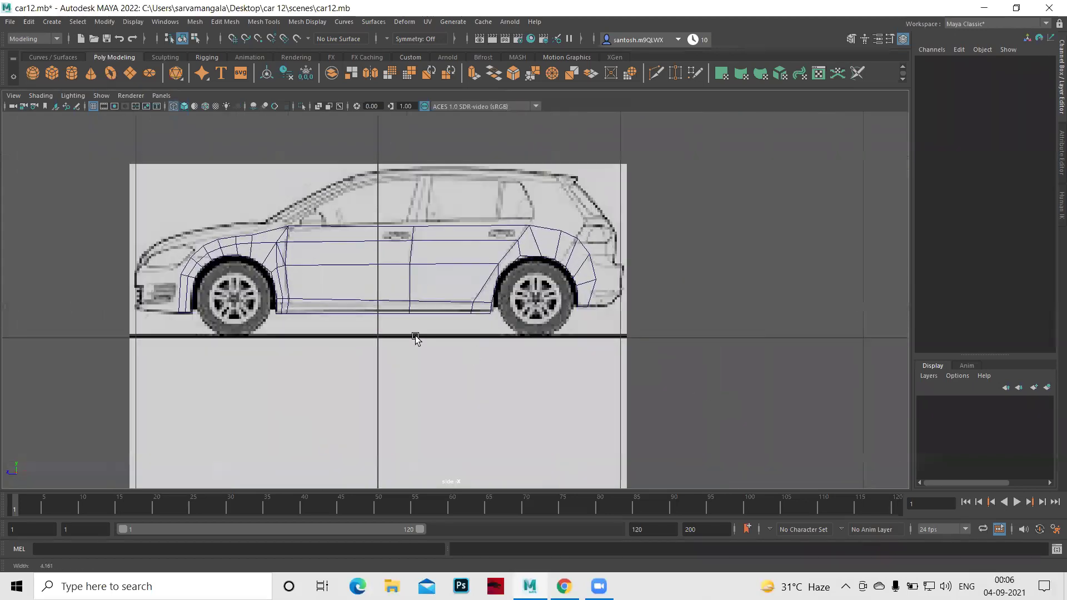
scroll(453, 365, up, 2)
scroll(494, 365, up, 1)
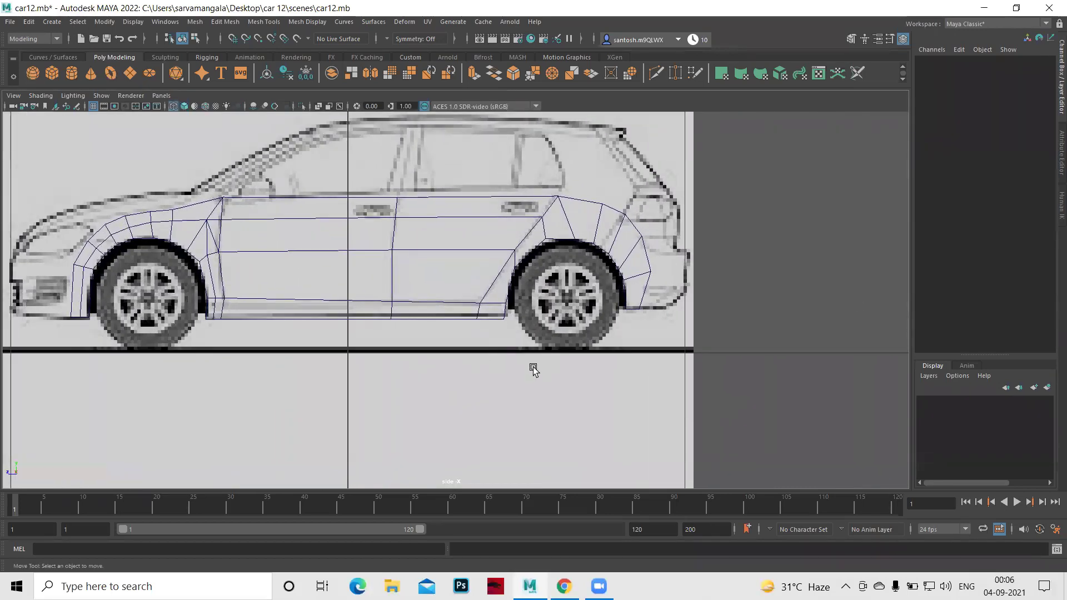
alt+middle_drag(531, 369, 548, 424)
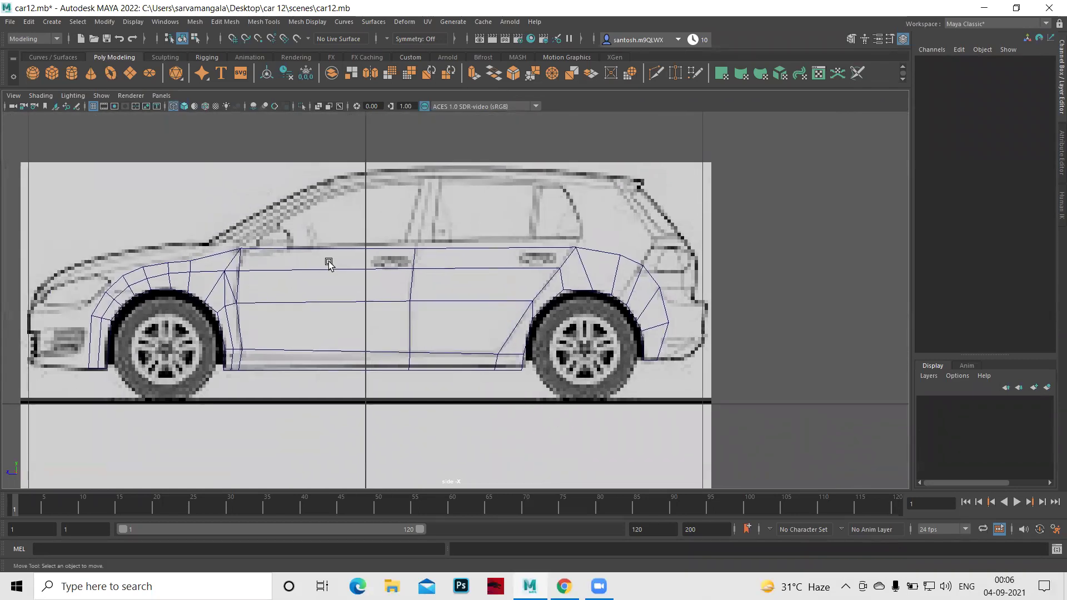
Select the grey side panel and pick its upper door-line edges in edge mode.
click(361, 275)
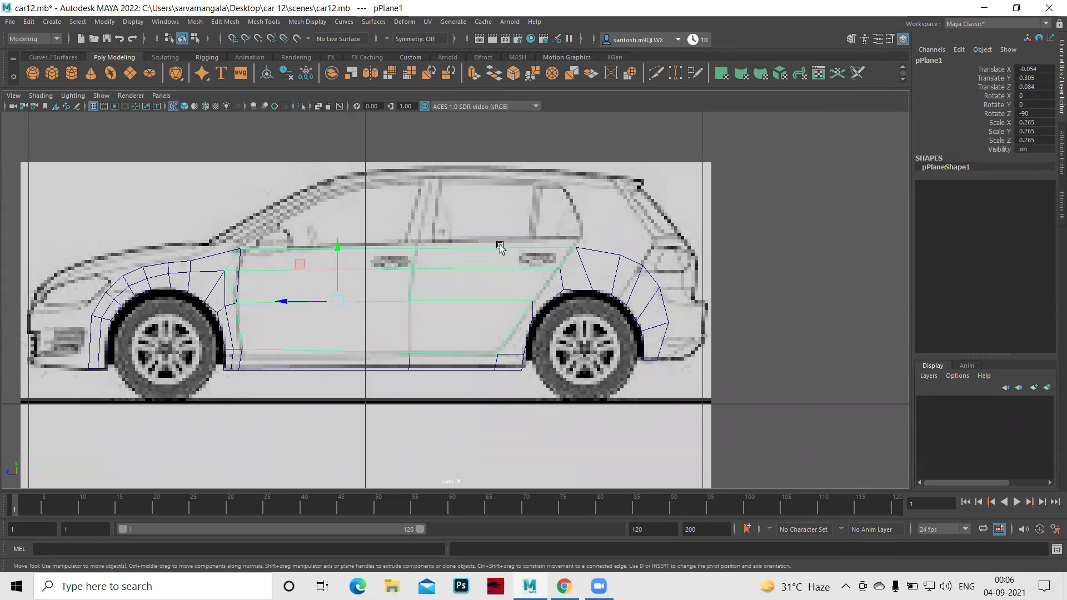
key(q)
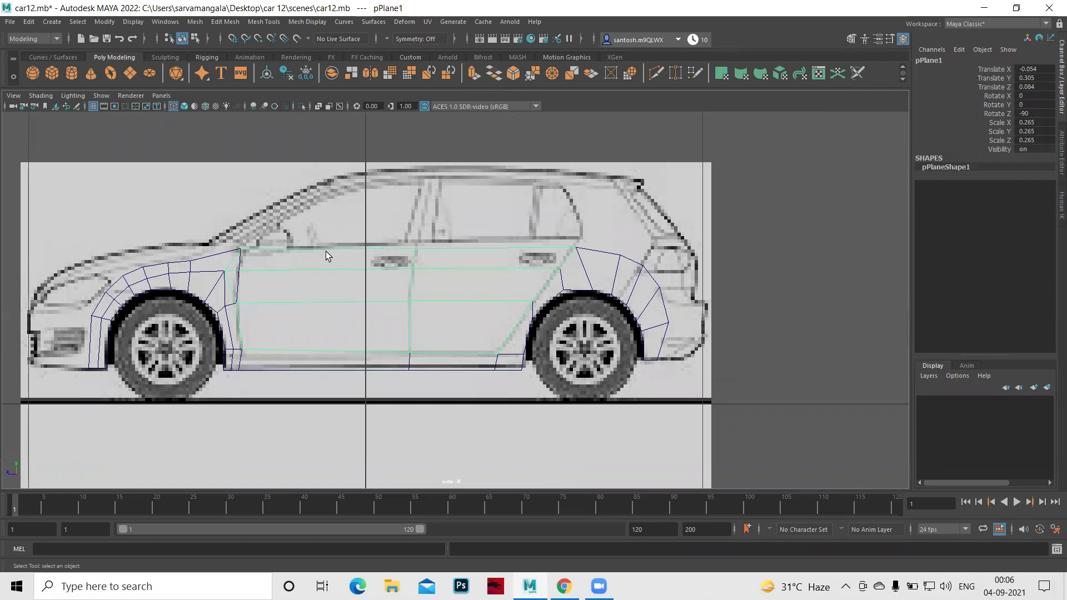
right_drag(330, 247, 331, 218)
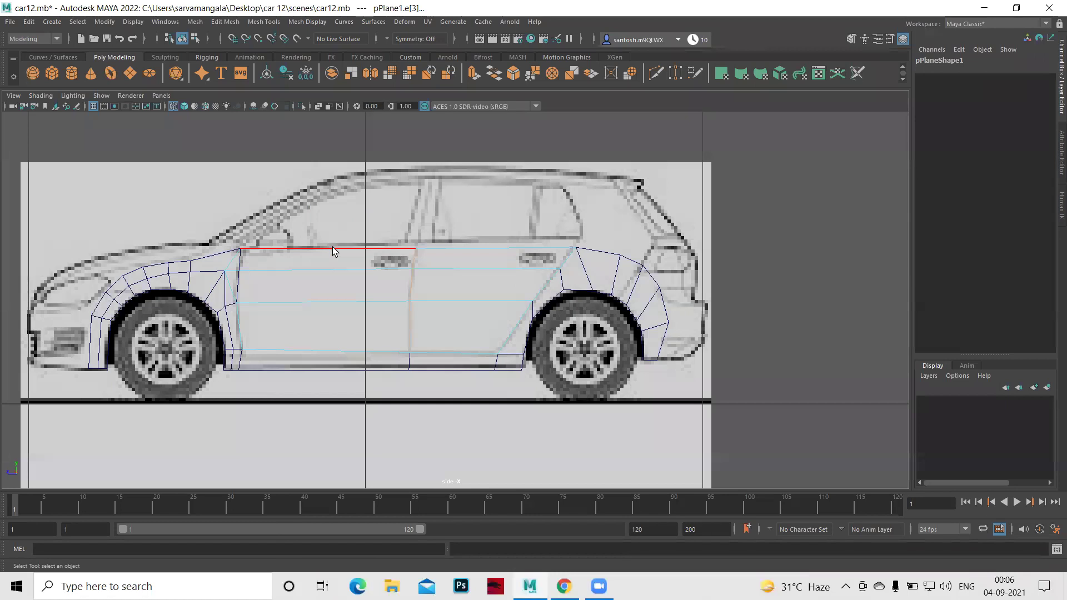
click(332, 247)
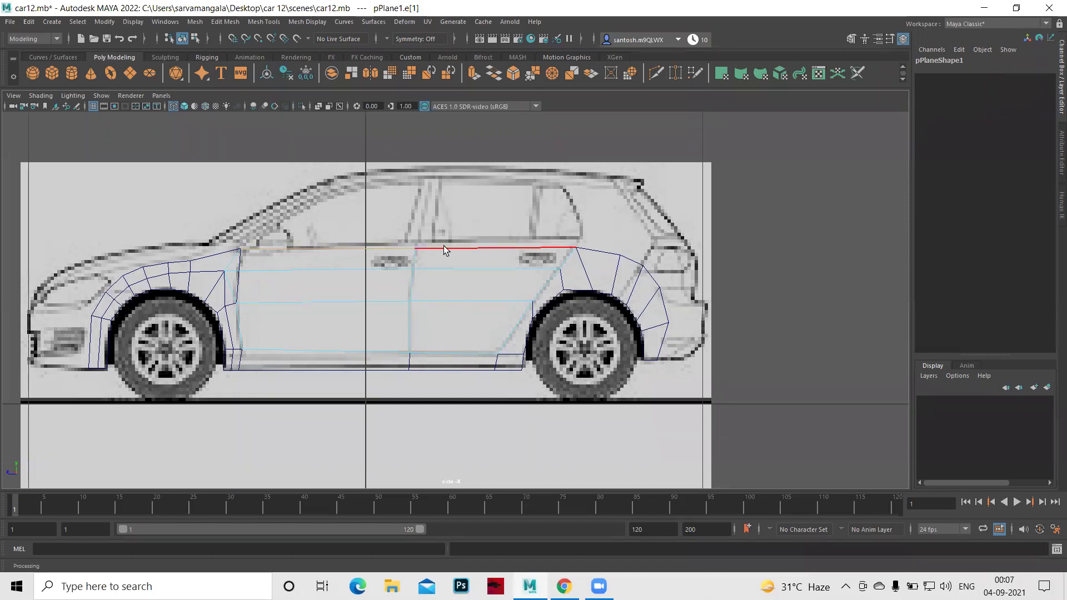
click(406, 246)
Extrude the side panel's front and rear door-top edges upward to the roofline.
right_click(406, 245)
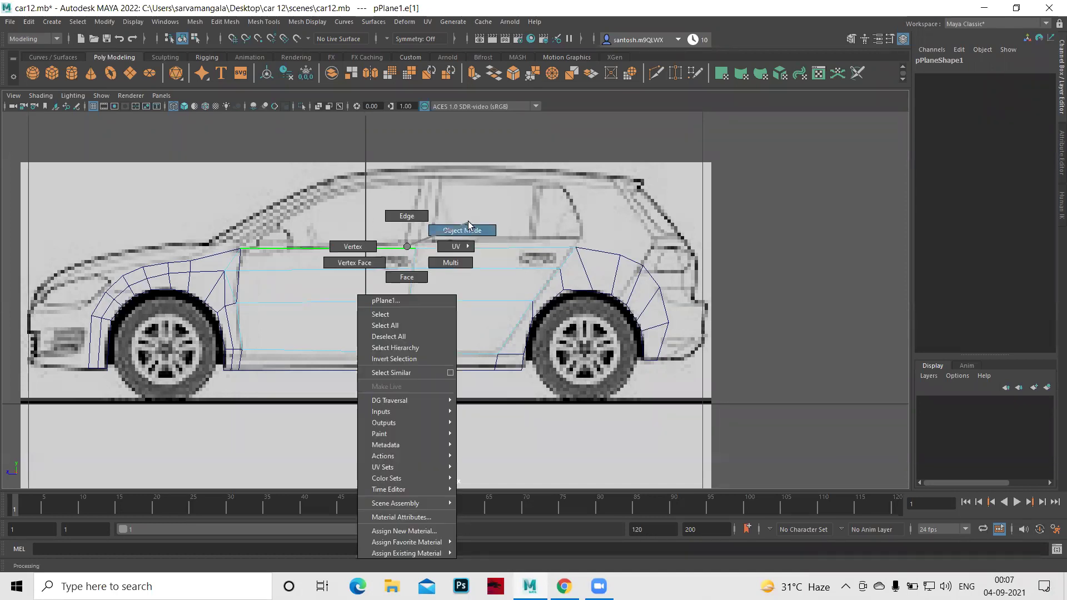
click(468, 225)
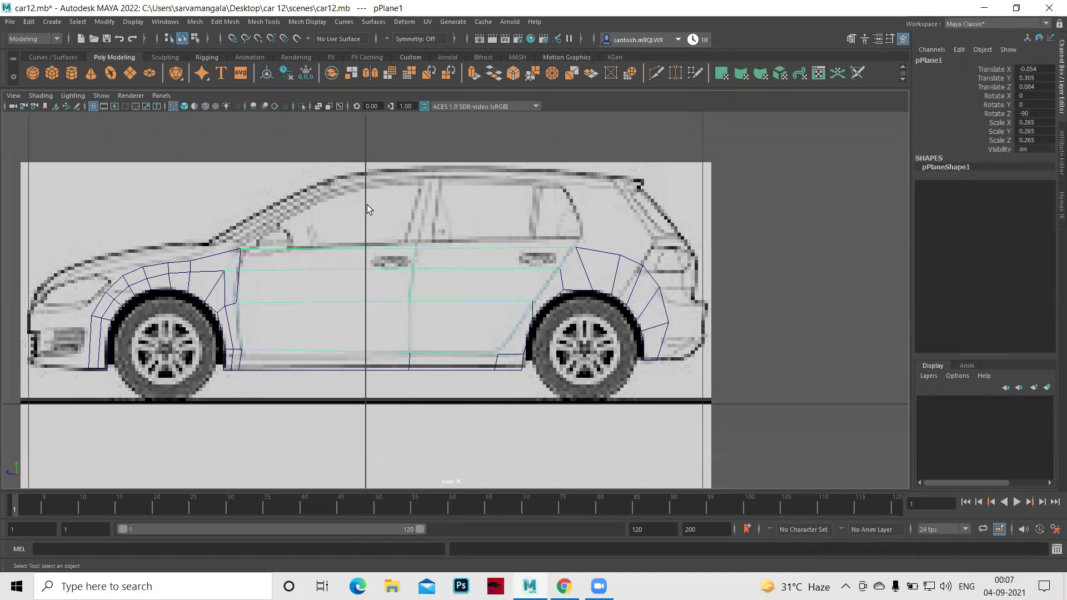
right_click(403, 248)
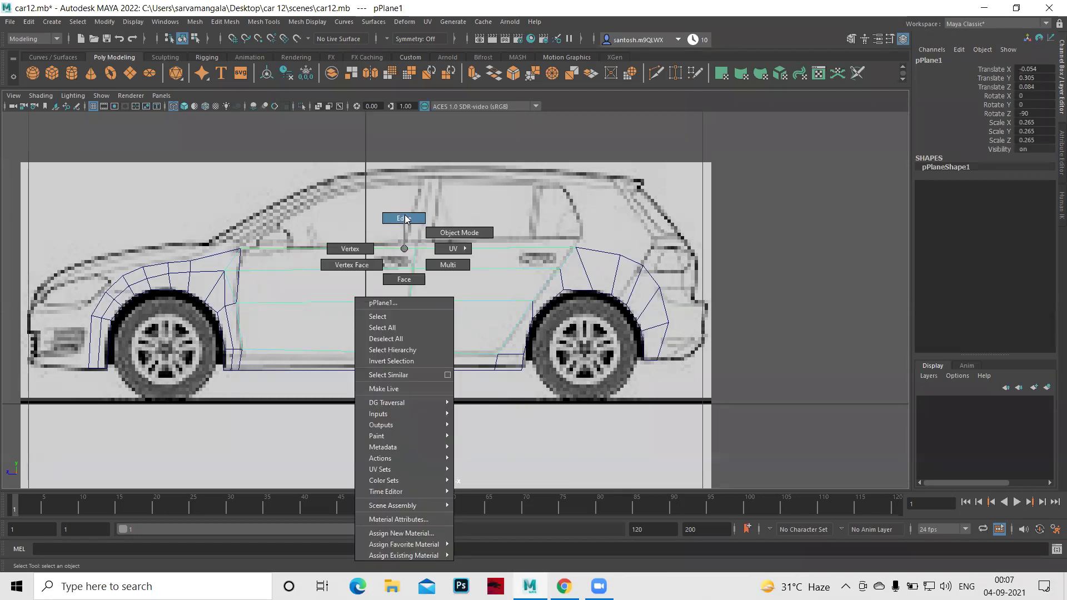
click(404, 219)
click(471, 301)
click(445, 250)
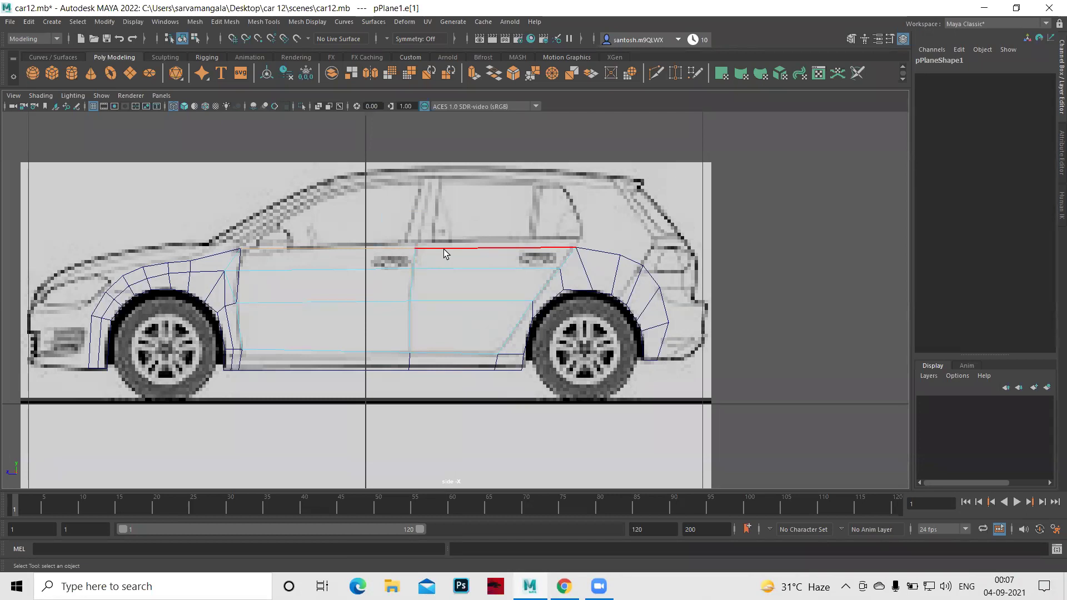
shift+click(443, 249)
shift+right_drag(413, 226, 418, 261)
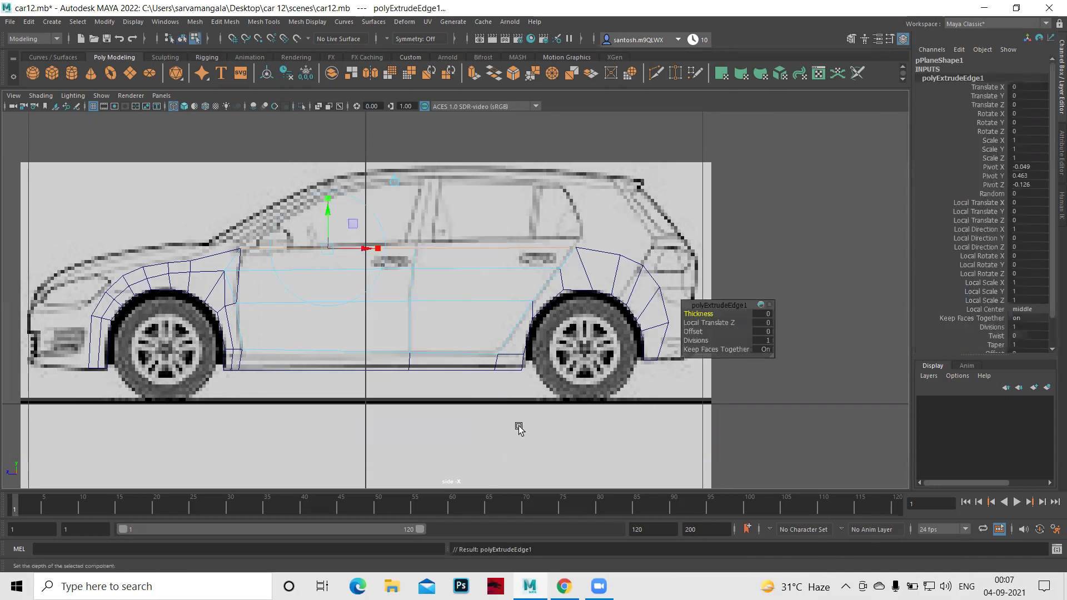
drag(409, 214, 421, 137)
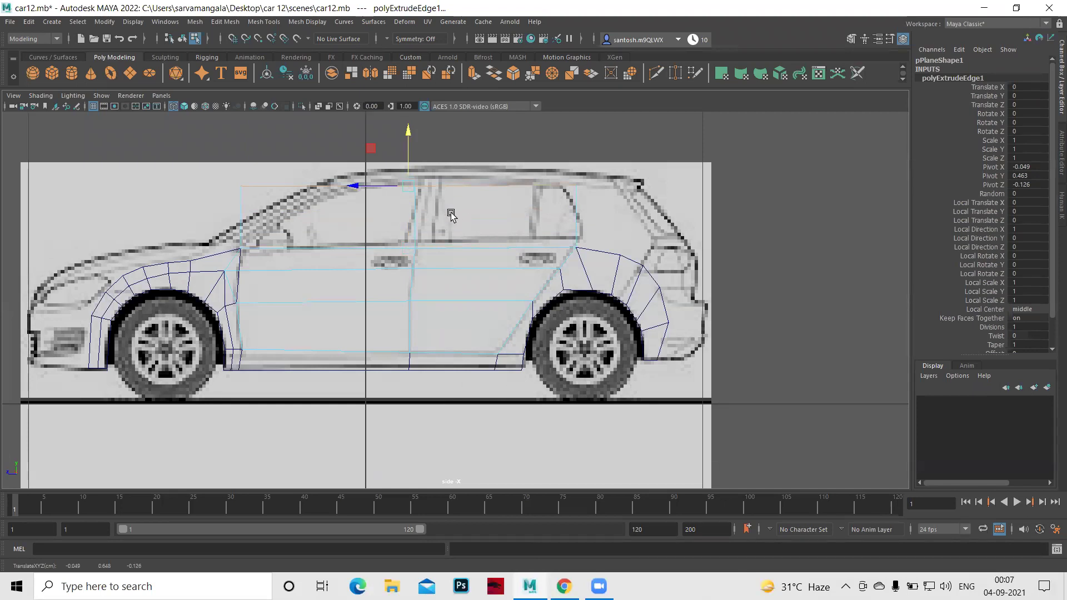
Maximize the front view and zoom in on the car body.
key(space)
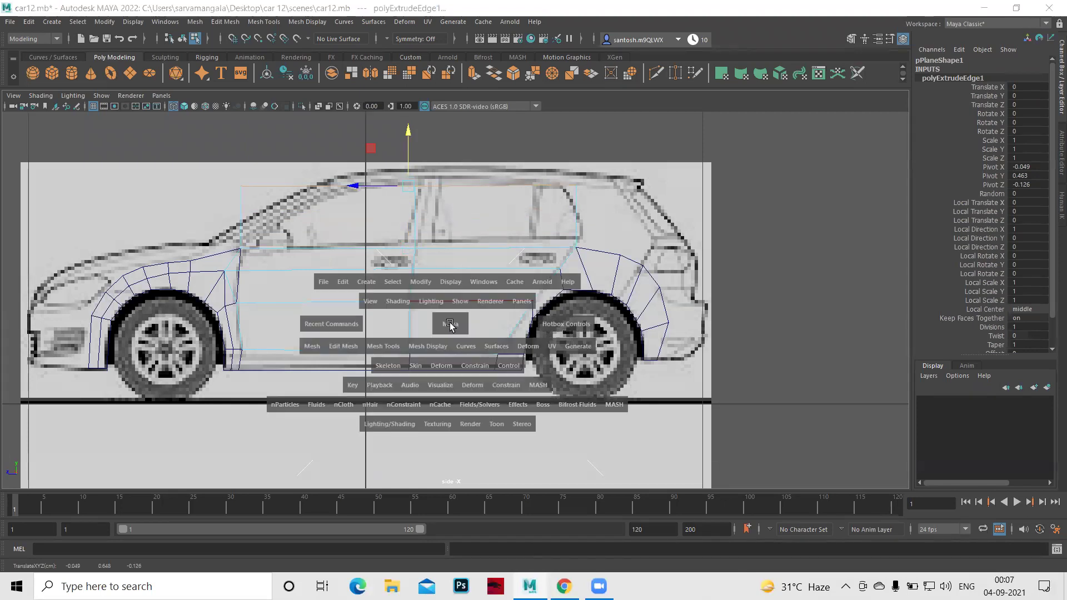
key(space)
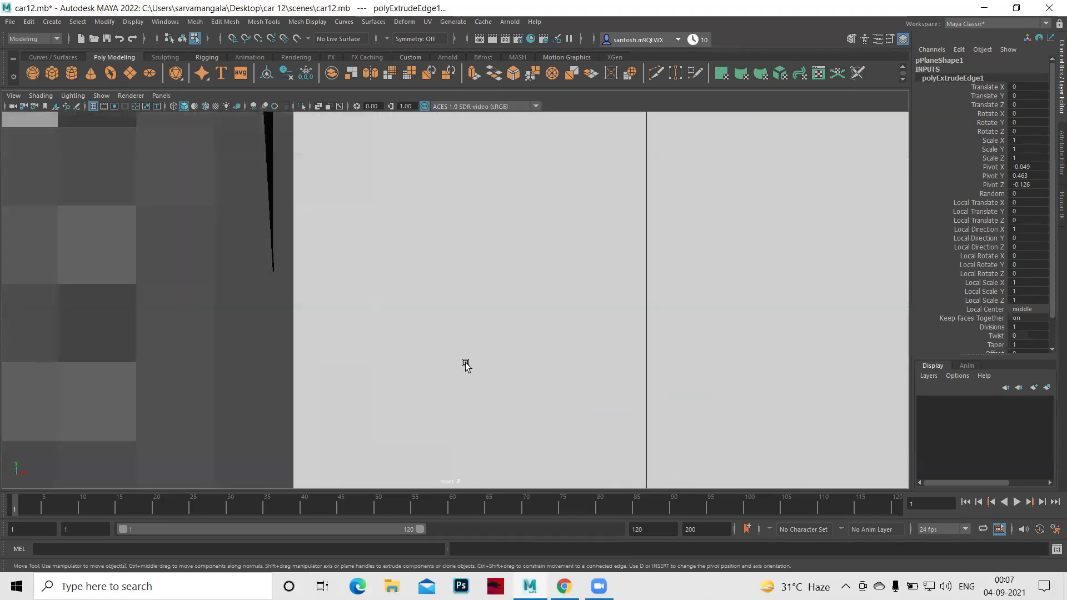
scroll(458, 351, down, 5)
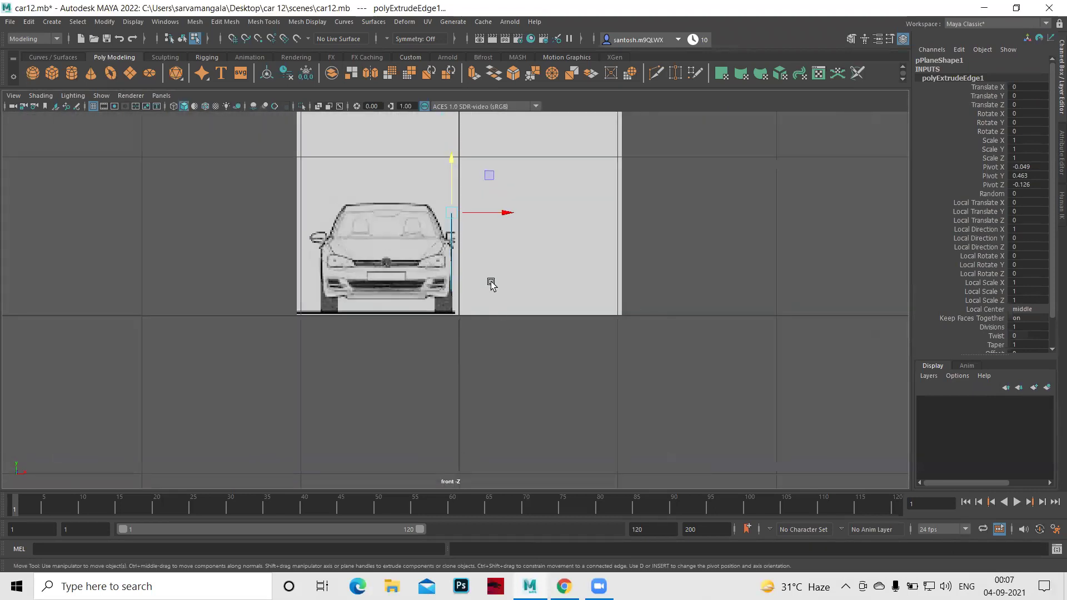
scroll(593, 365, up, 1)
scroll(610, 369, up, 1)
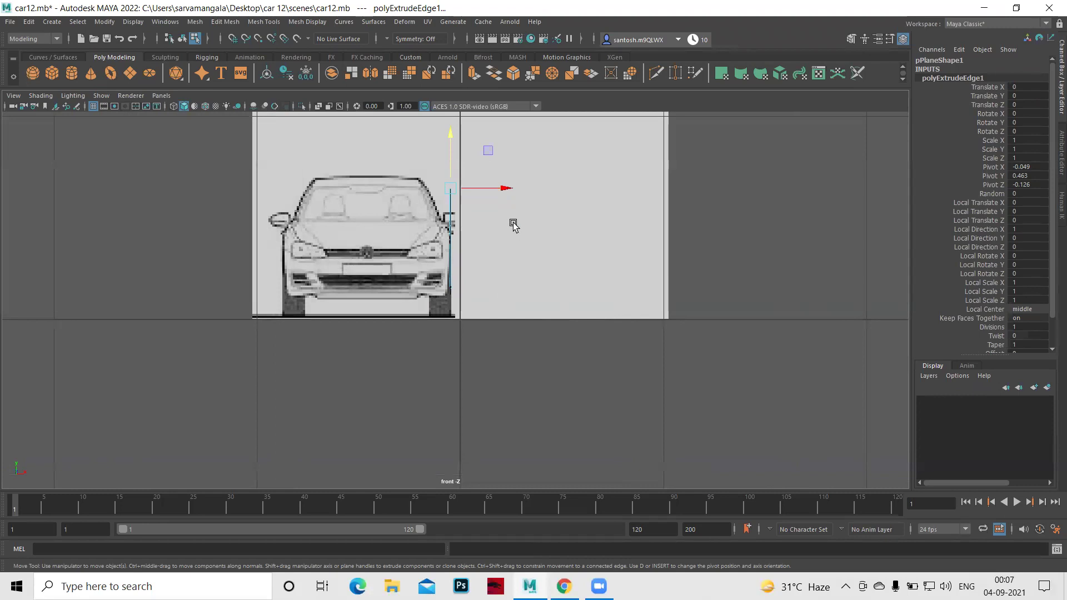
scroll(595, 255, up, 2)
scroll(594, 295, up, 1)
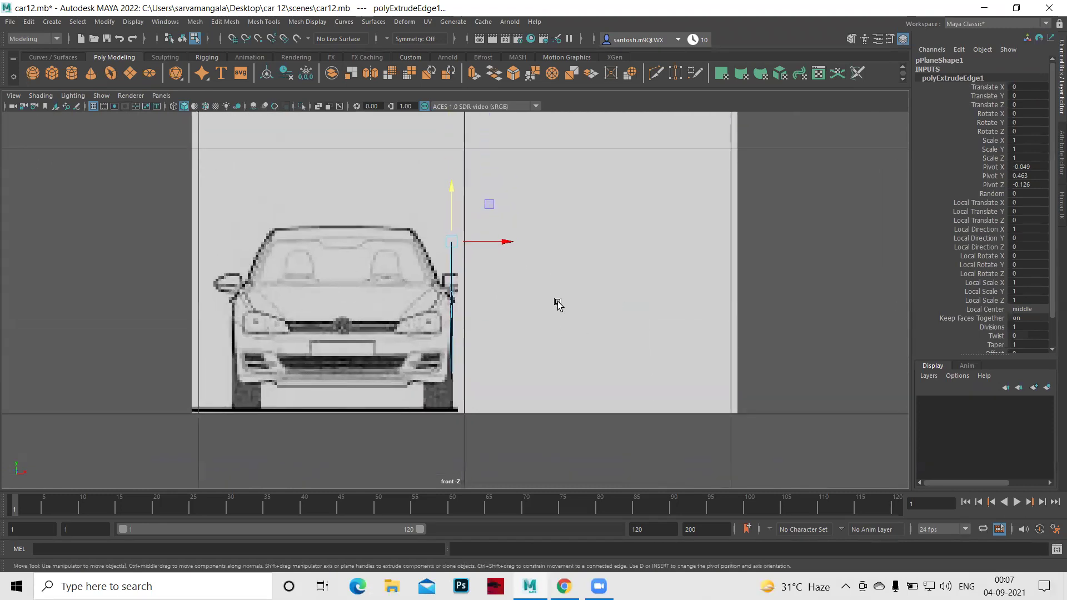
scroll(611, 345, up, 2)
scroll(632, 353, up, 1)
scroll(555, 277, up, 1)
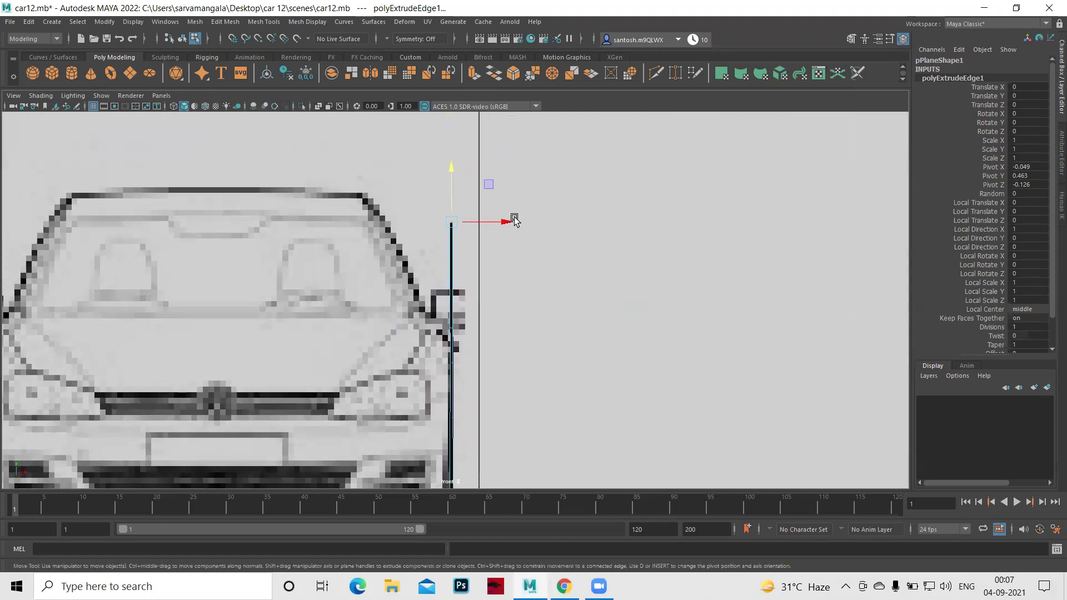
Pull the roof strip's top corner inward onto the roof outline, then maximize the side view.
drag(503, 224, 444, 223)
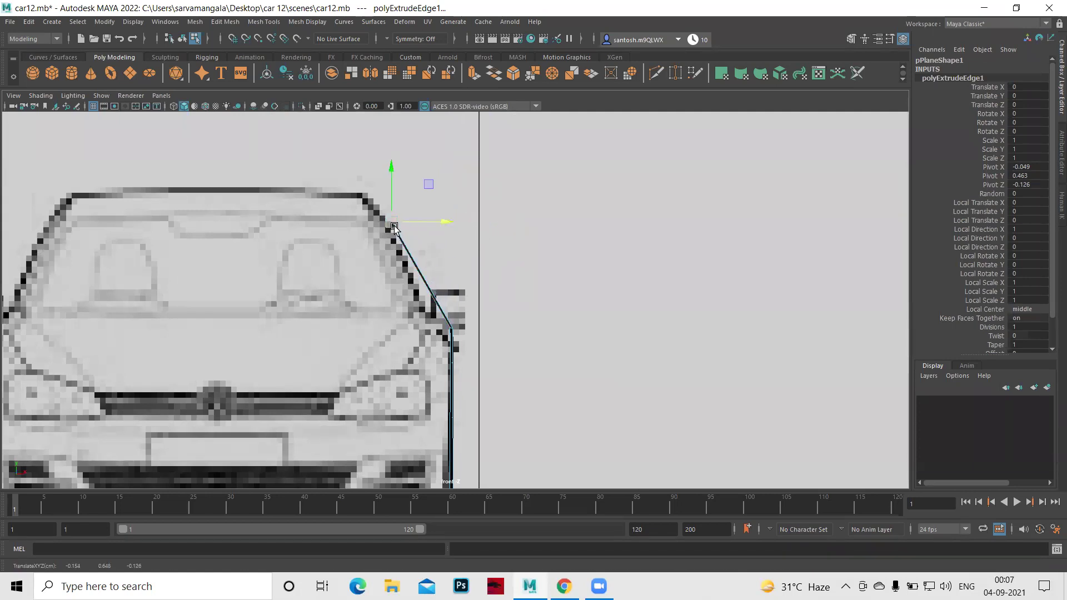
drag(389, 221, 367, 193)
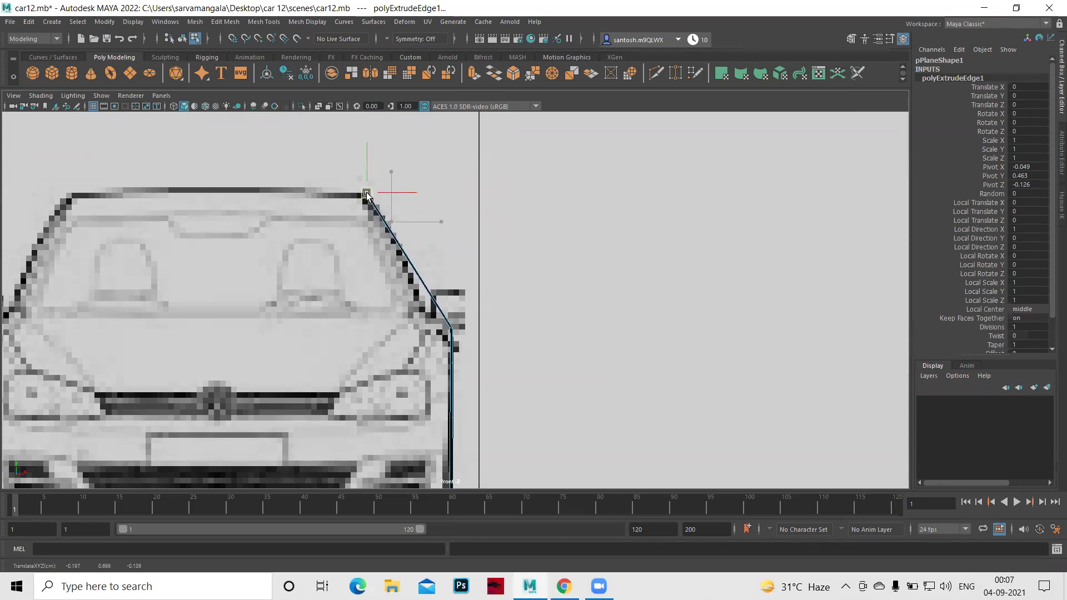
key(space)
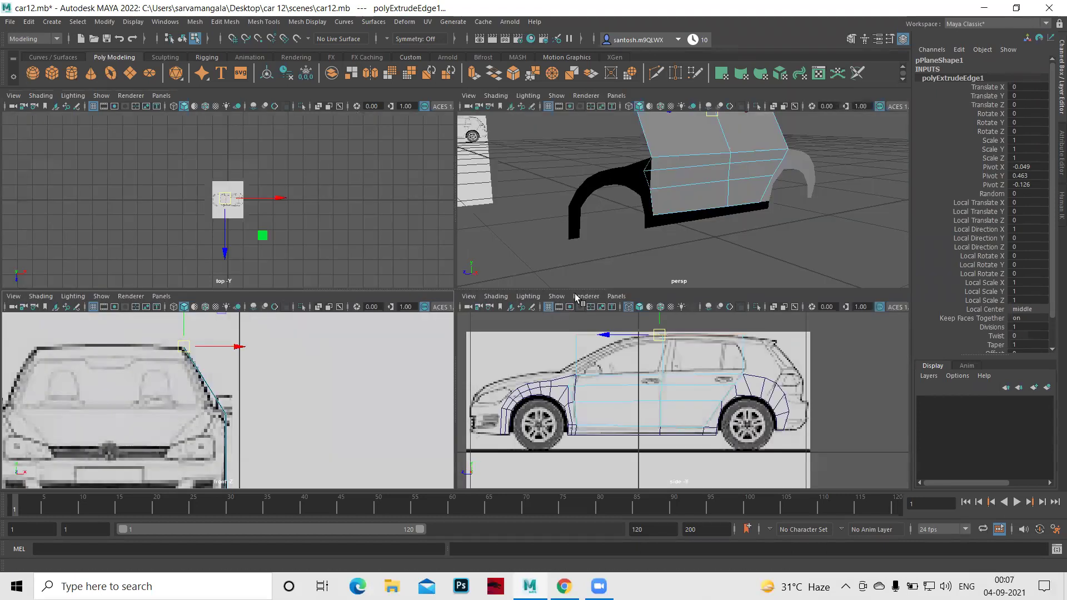
key(space)
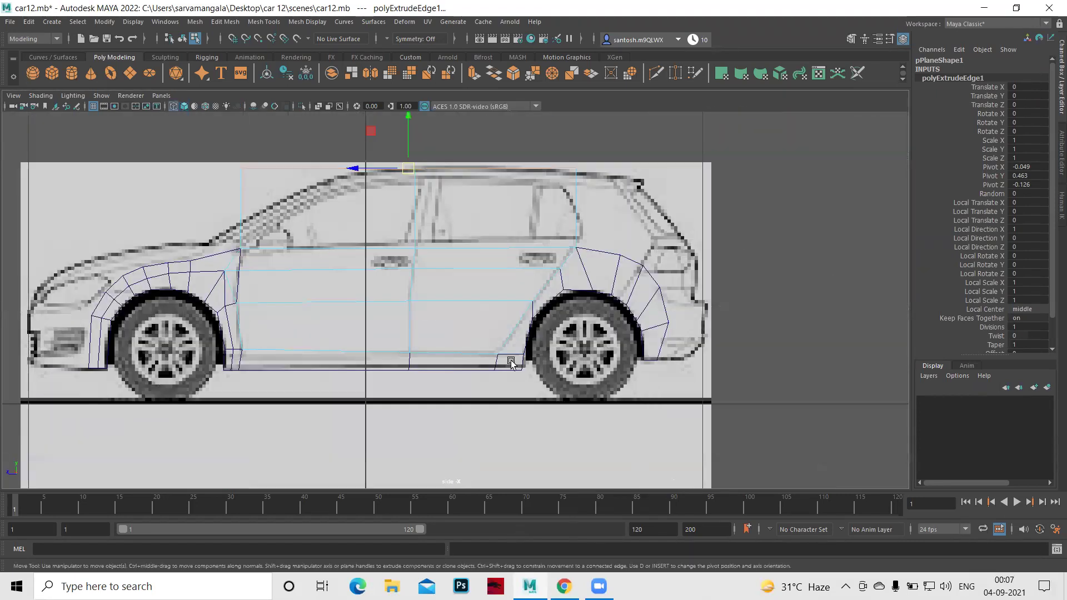
Frame the car in the side view and put the body panel into vertex editing.
scroll(466, 339, down, 2)
scroll(417, 357, down, 1)
scroll(419, 364, down, 1)
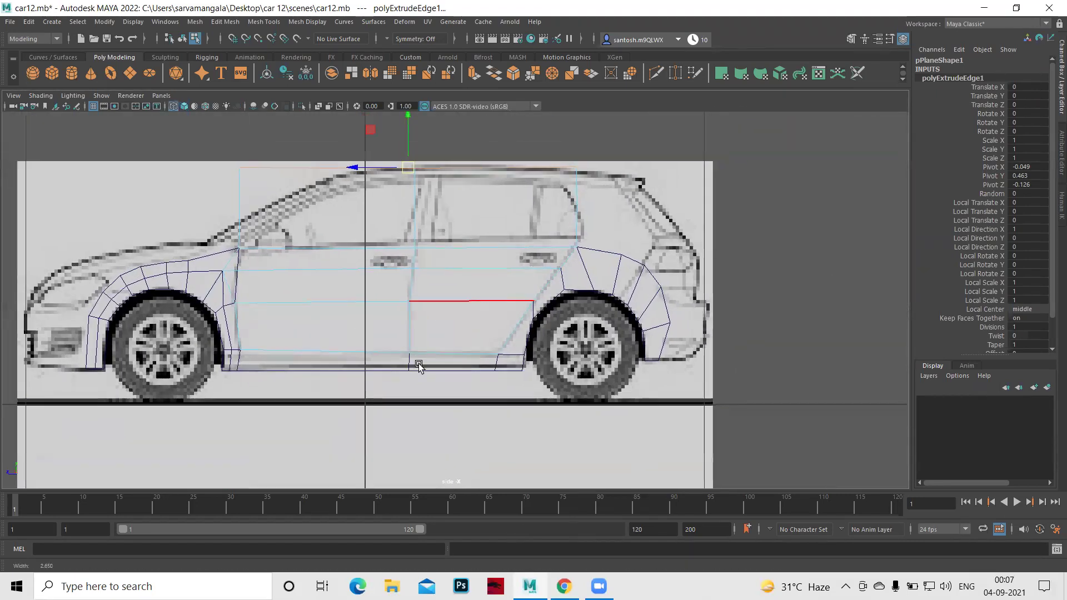
scroll(425, 369, down, 1)
scroll(443, 326, up, 2)
alt+middle_drag(443, 327, 478, 376)
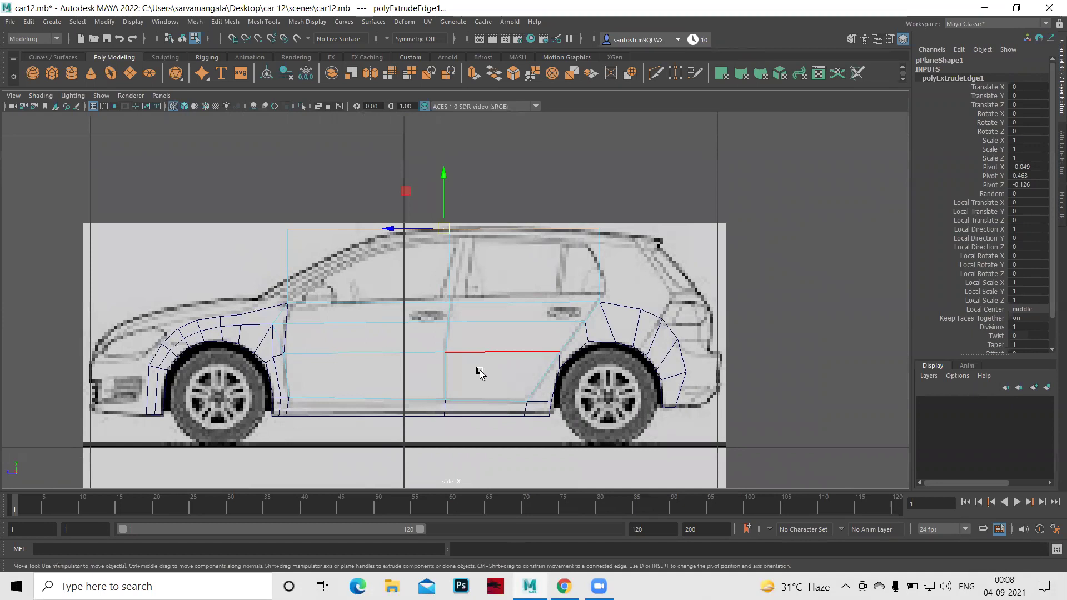
click(295, 238)
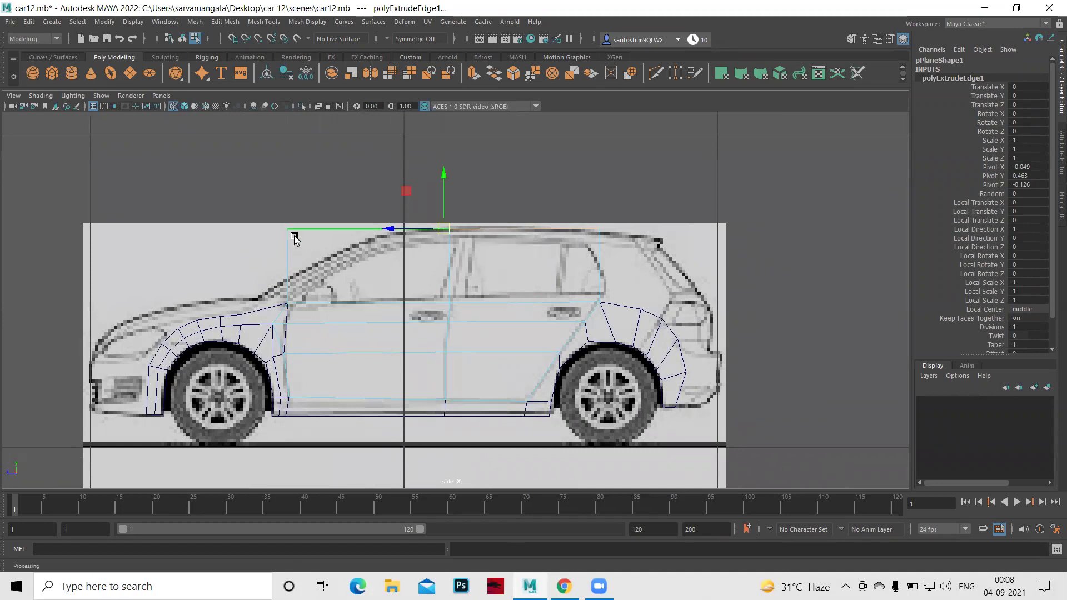
right_drag(297, 230, 248, 226)
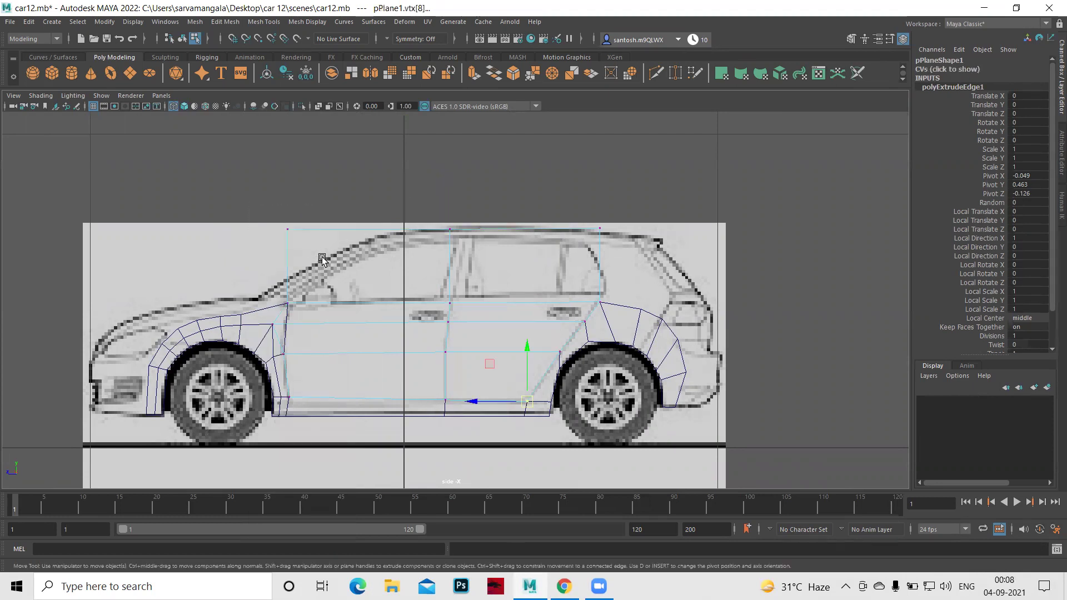
Move the front roof vertex onto the windshield line and lower the middle roof vertex.
click(286, 229)
drag(286, 229, 348, 263)
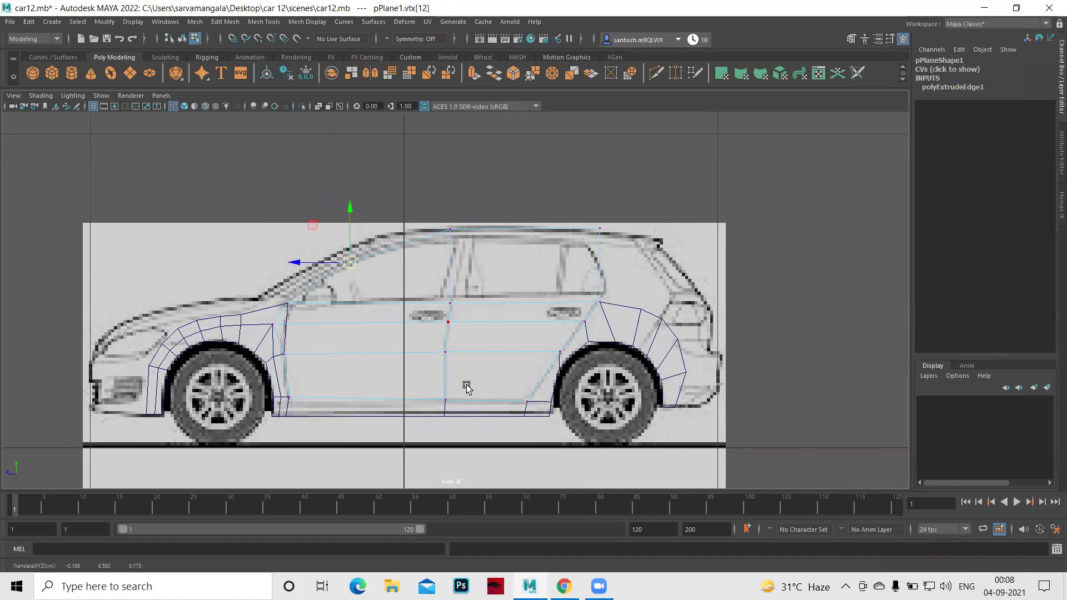
mouse_move(322, 383)
alt+right_down()
mouse_move(435, 406)
mouse_move(378, 442)
alt+right_up()
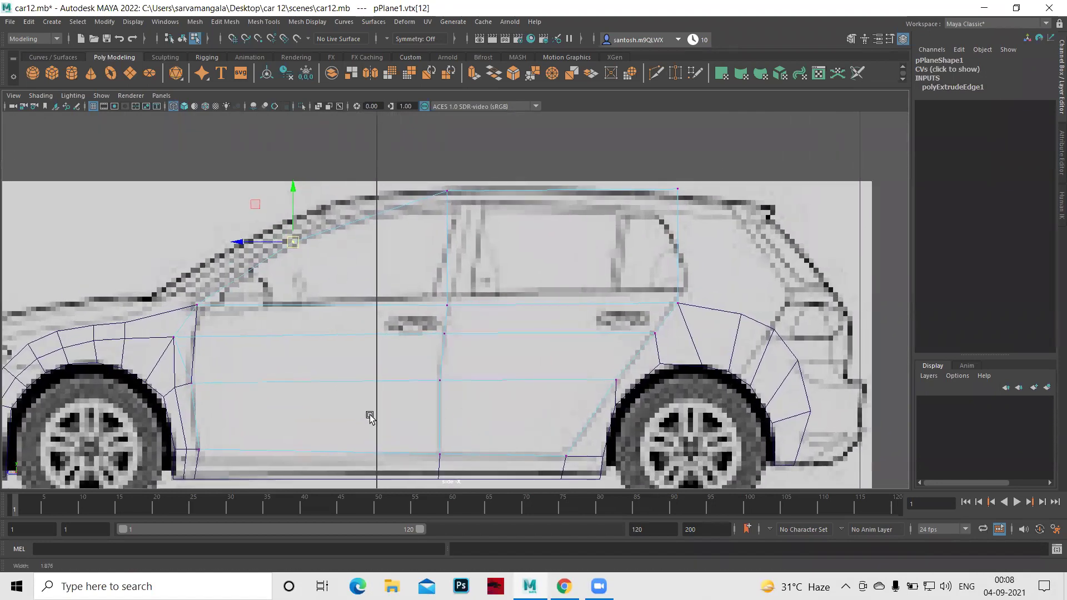
alt+middle_drag(378, 443, 400, 474)
click(468, 222)
drag(468, 223, 469, 236)
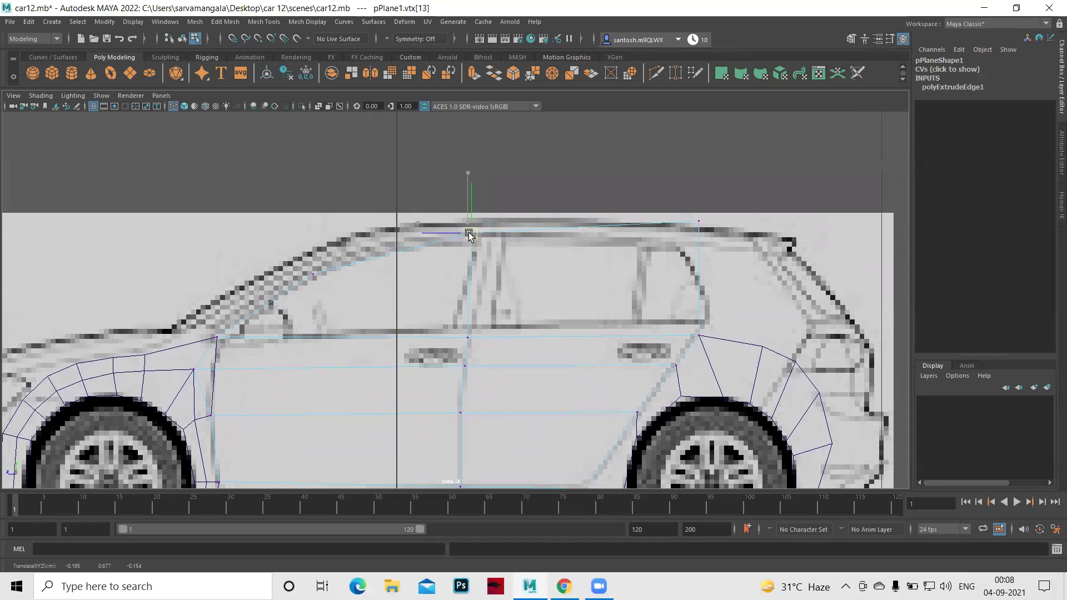
Refine the front roof vertex, lower the rear roof corner, and raise the belt-line vertex row.
click(313, 274)
drag(313, 274, 305, 270)
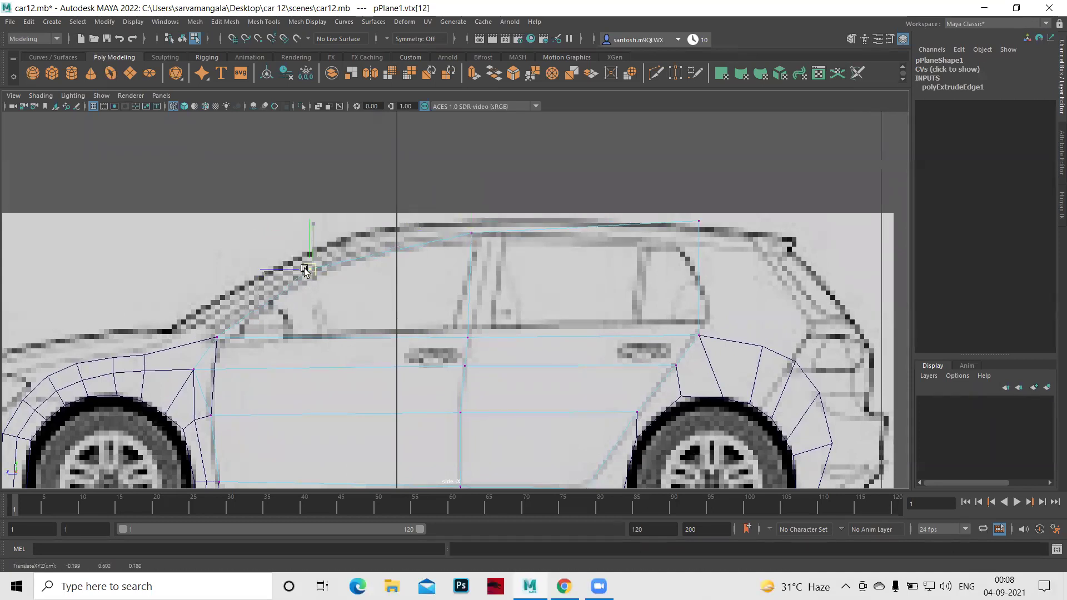
click(699, 224)
drag(700, 230, 699, 237)
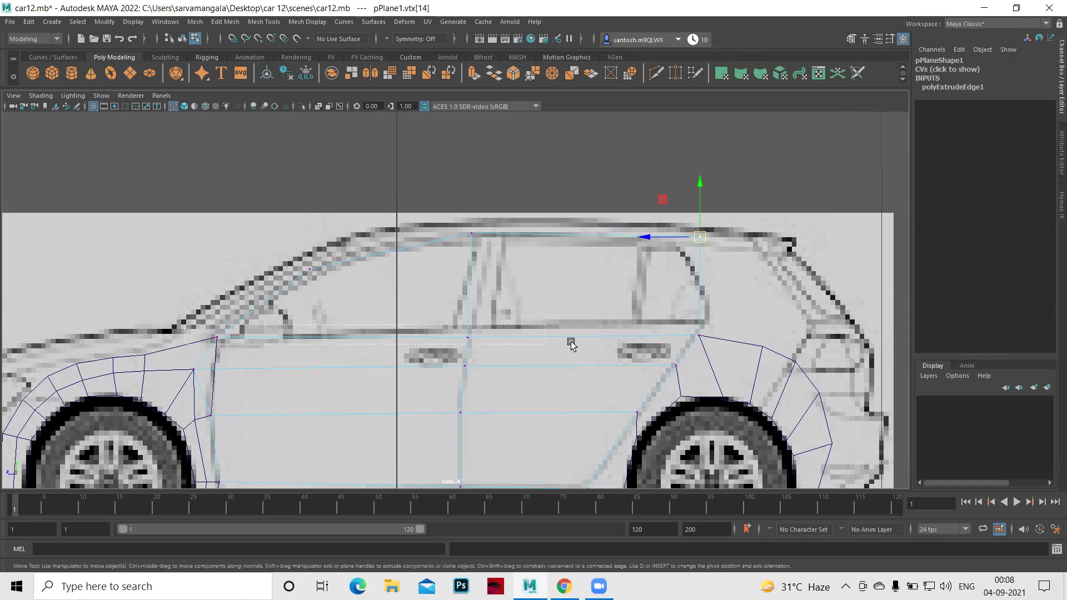
double_click(642, 334)
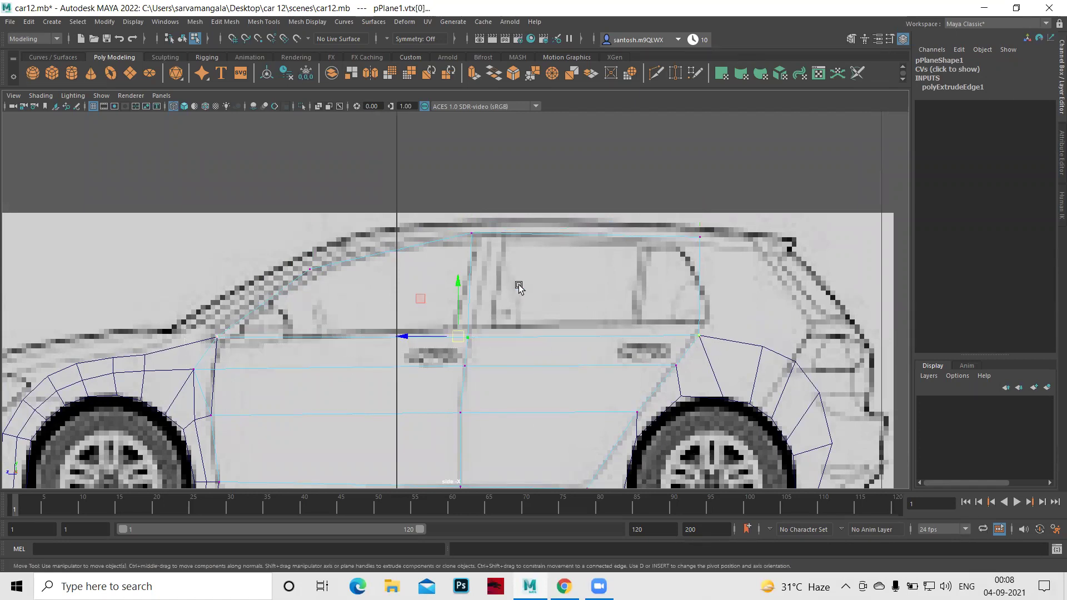
drag(459, 280, 461, 281)
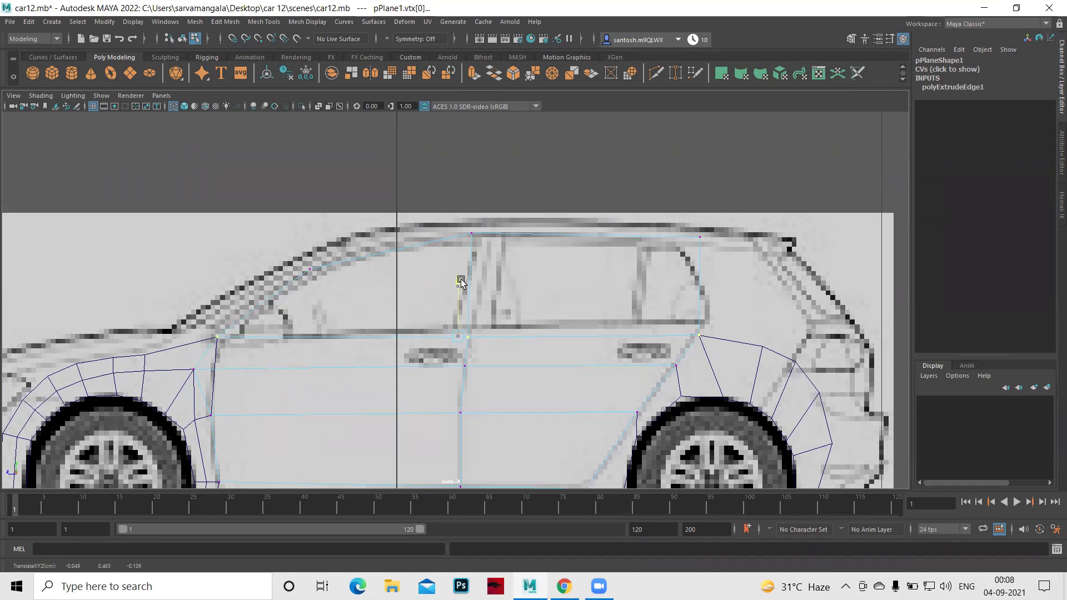
drag(461, 281, 460, 281)
key(space)
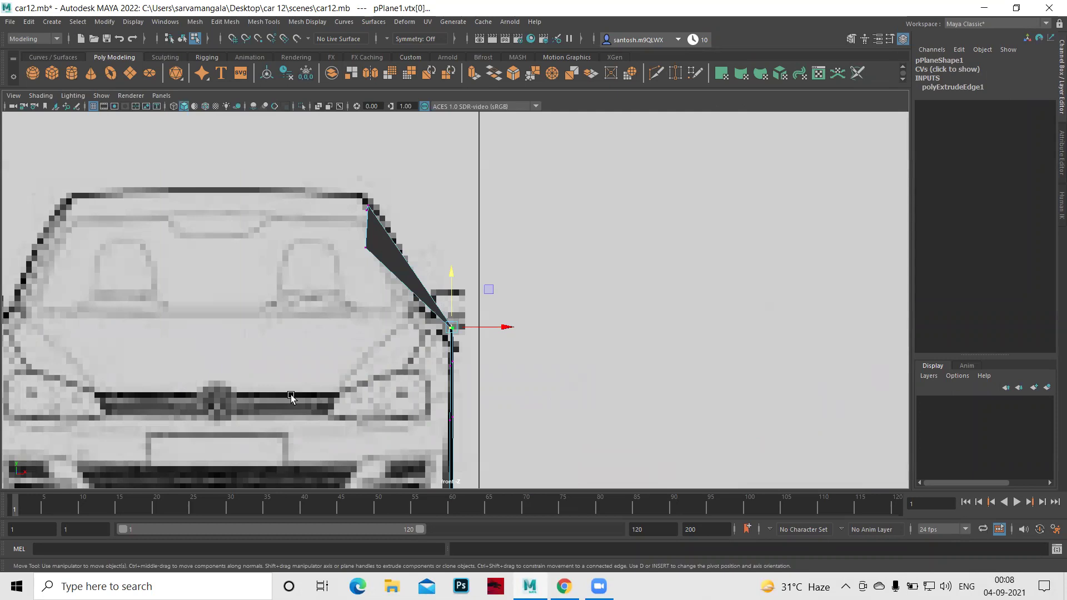
Maximize the top view and zoom in and out to inspect the car body.
key(space)
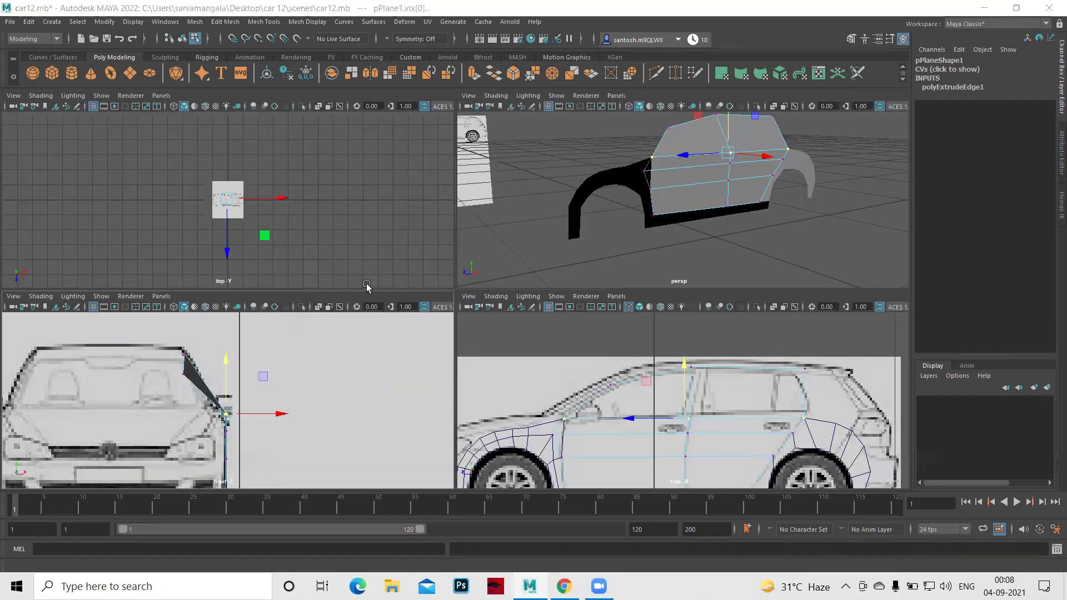
key(space)
scroll(773, 359, up, 3)
scroll(575, 380, up, 2)
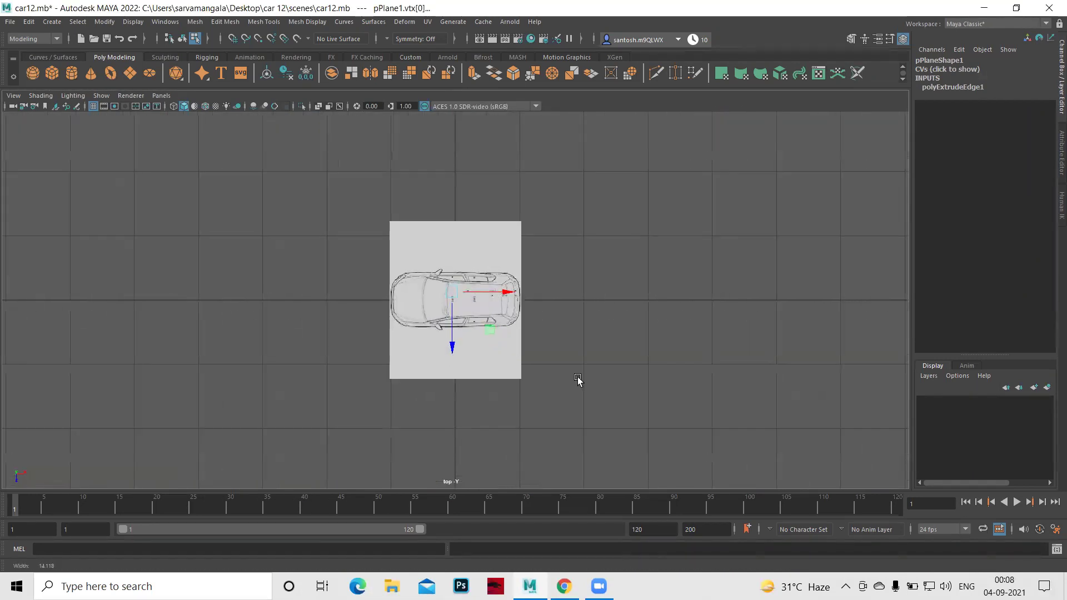
scroll(893, 395, up, 3)
scroll(893, 394, up, 2)
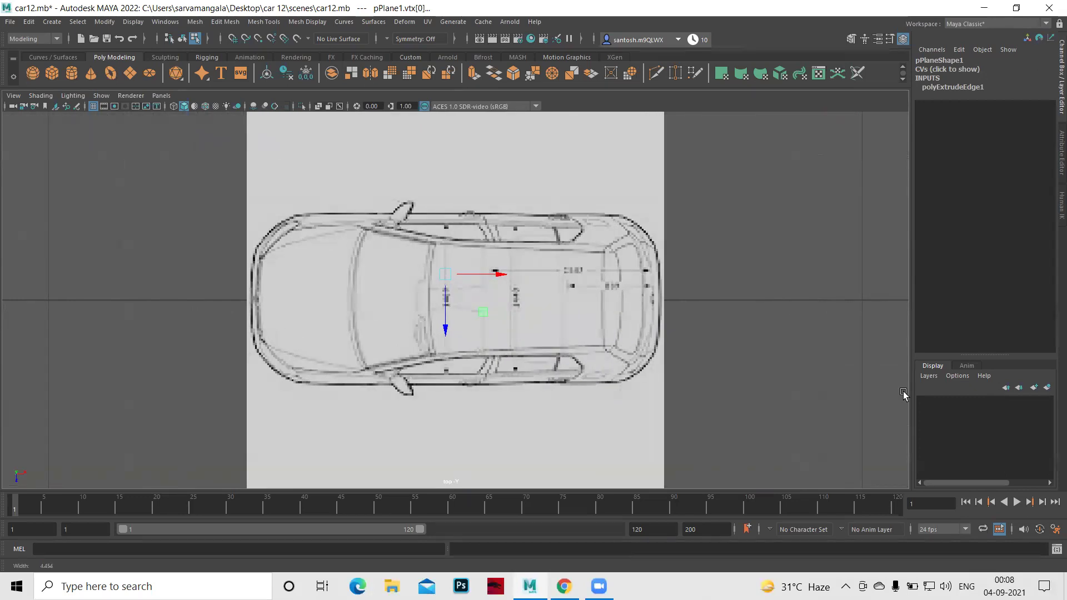
scroll(805, 389, down, 1)
scroll(629, 376, down, 2)
scroll(581, 381, down, 2)
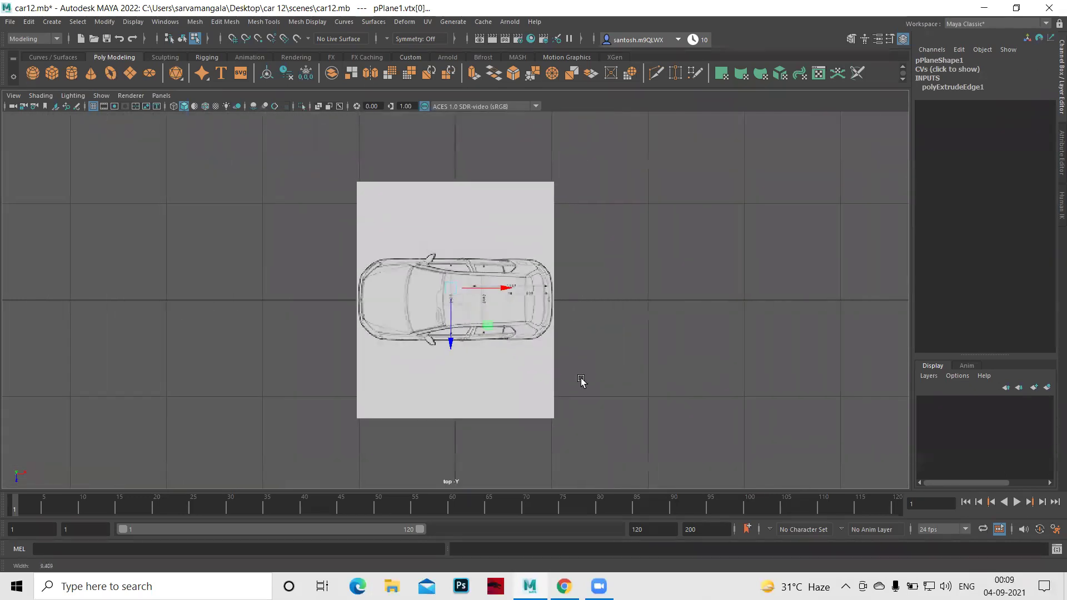
scroll(572, 312, down, 1)
scroll(529, 312, up, 2)
scroll(676, 348, up, 1)
scroll(654, 345, up, 1)
key(space)
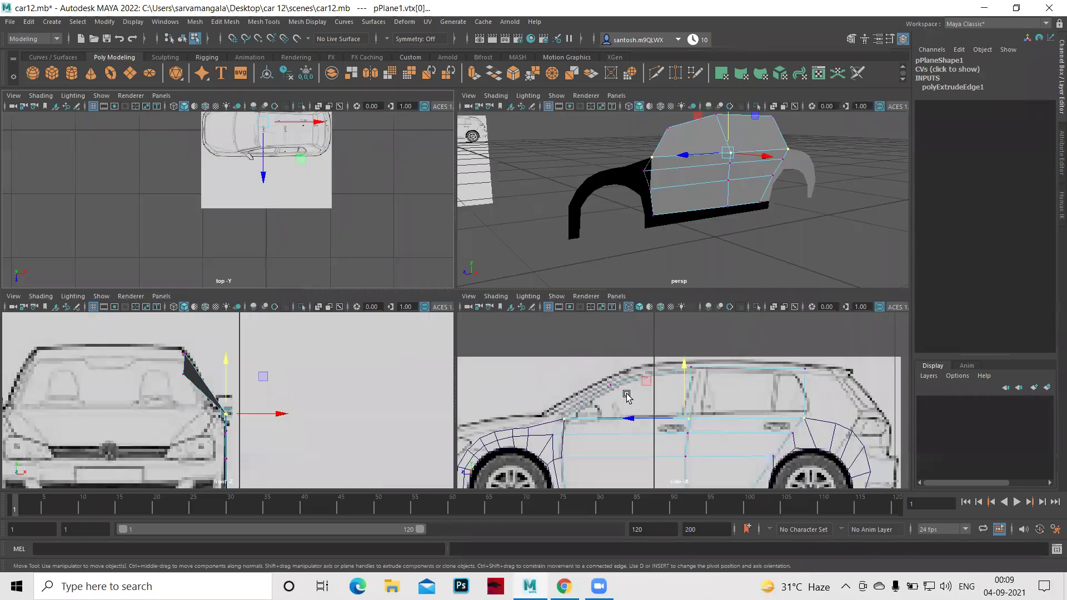
Switch the body mesh to edge mode and zoom in on it in the top view.
right_drag(614, 384, 624, 322)
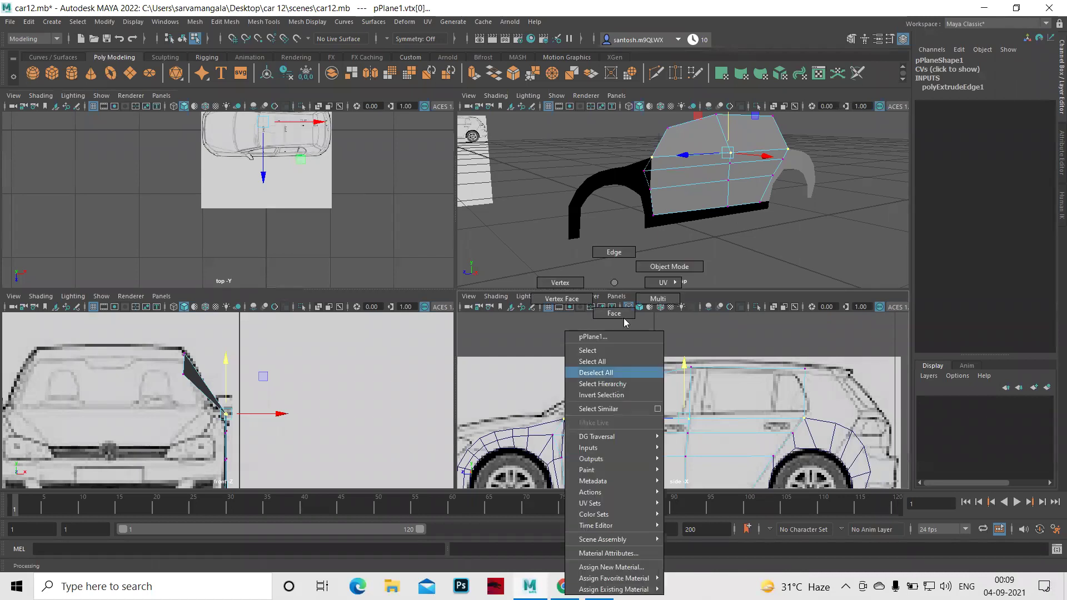
click(611, 253)
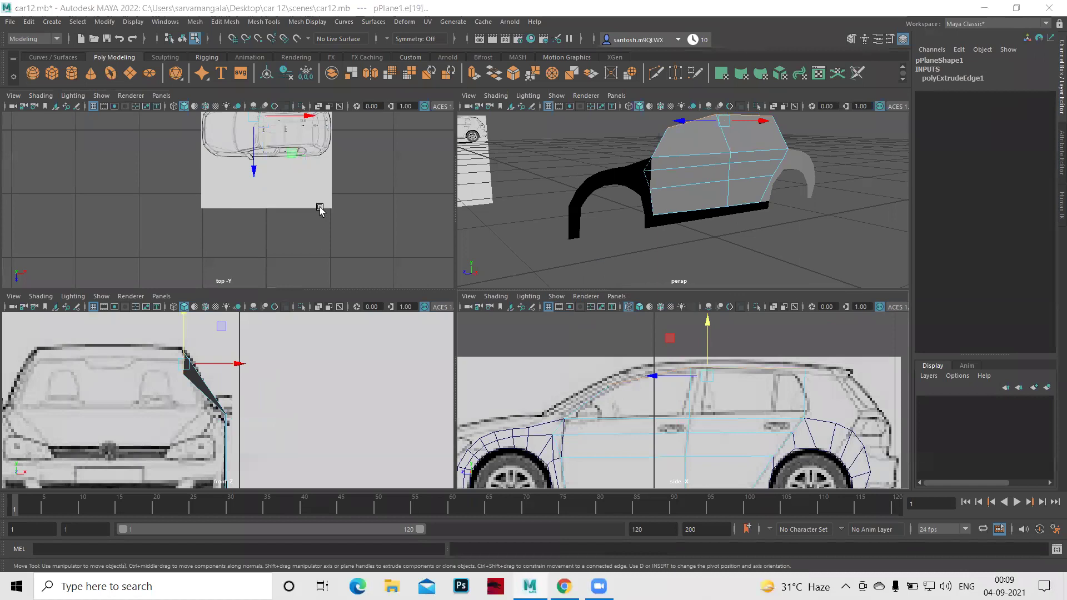
key(space)
alt+middle_drag(518, 262, 519, 333)
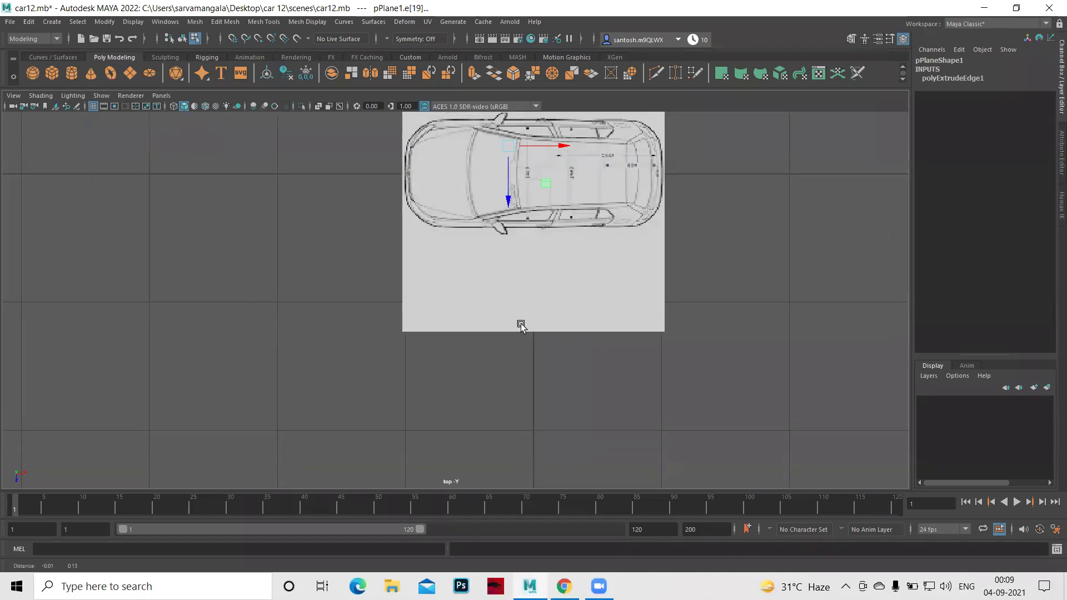
scroll(702, 350, up, 3)
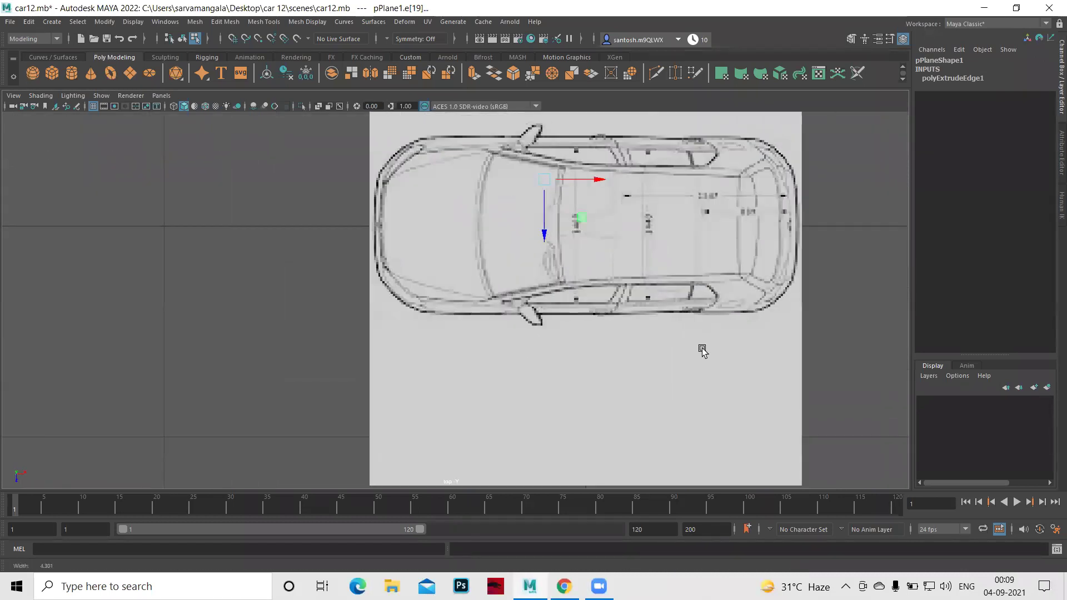
scroll(701, 350, up, 1)
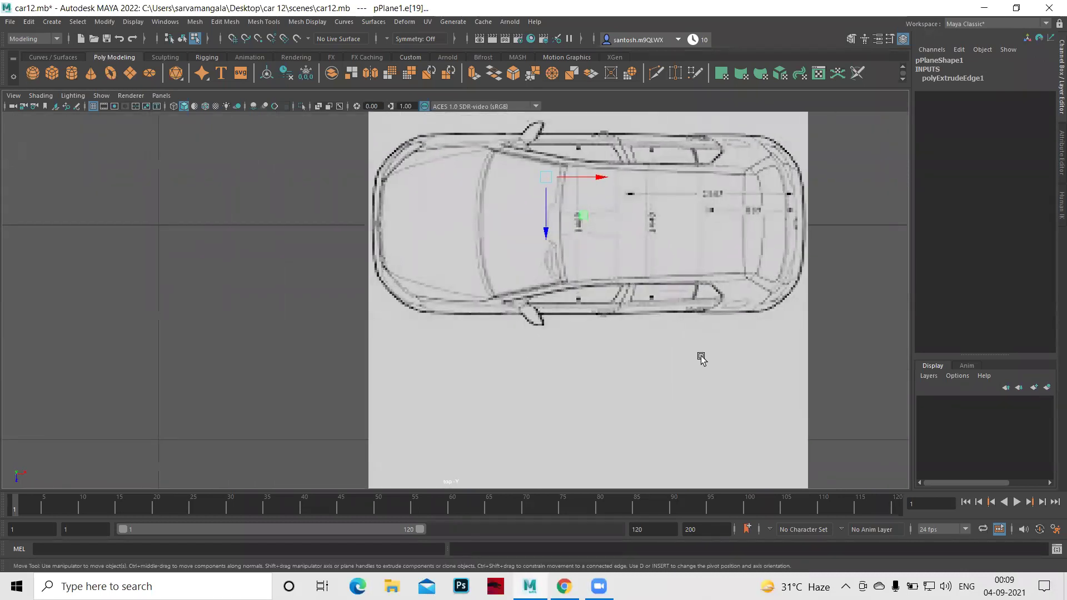
key(q)
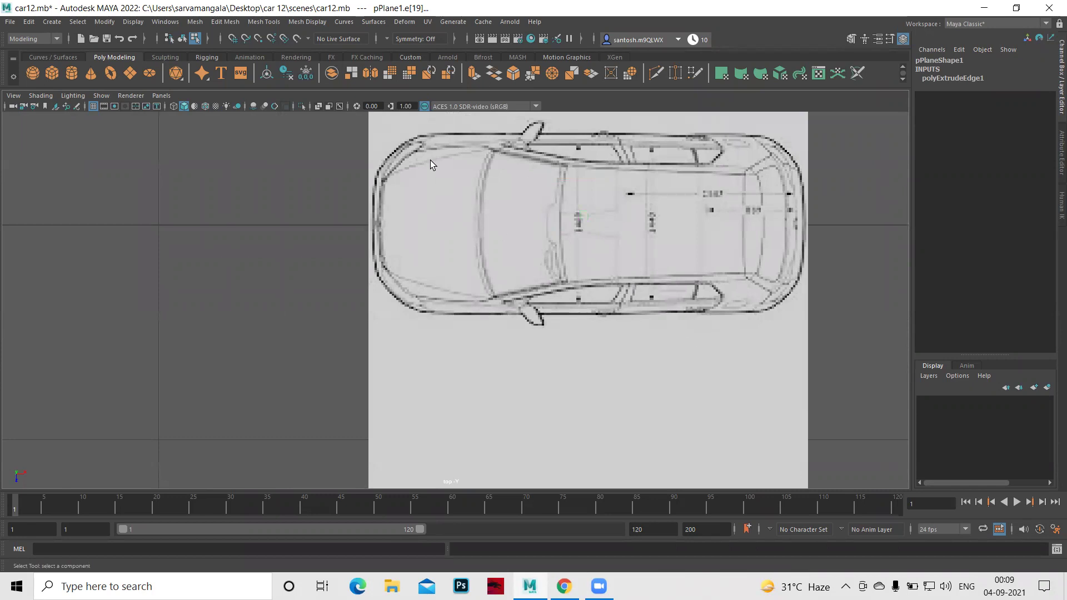
key(space)
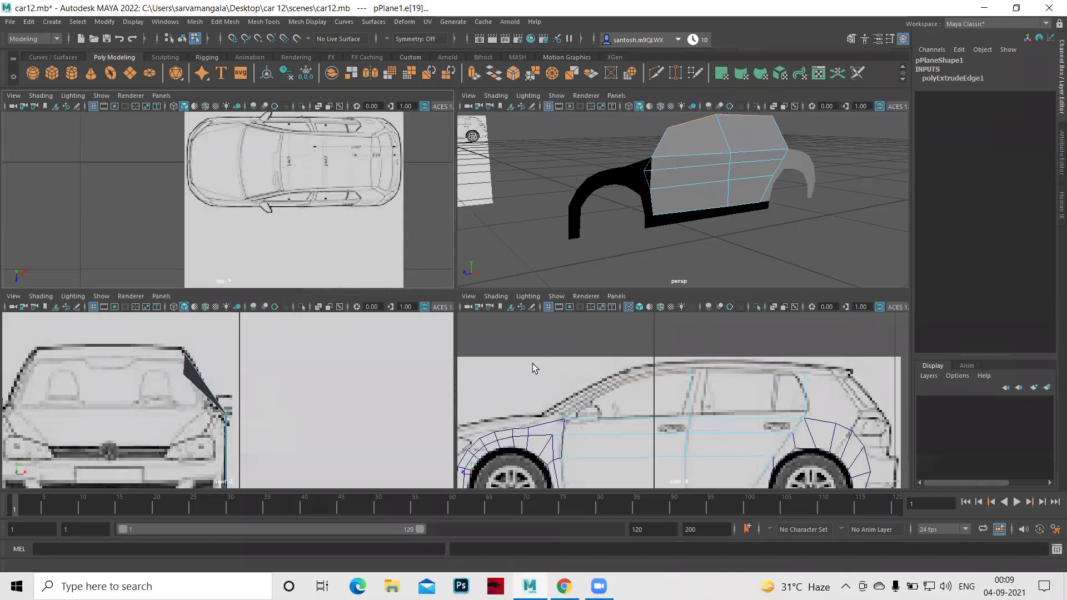
Tumble the perspective view to inspect the roof strip, then maximize the side view.
key(w)
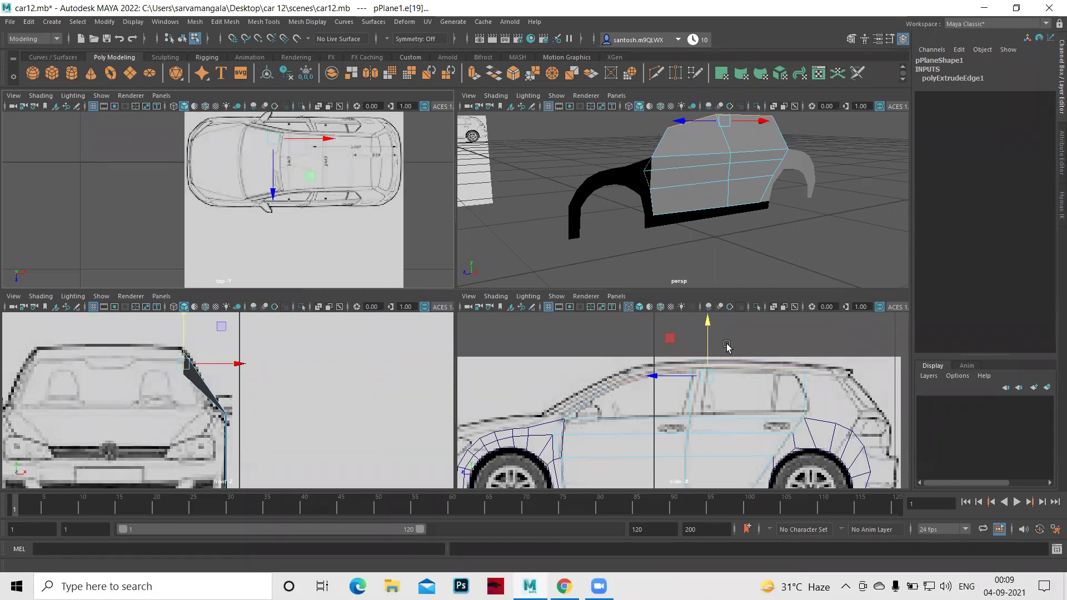
key(space)
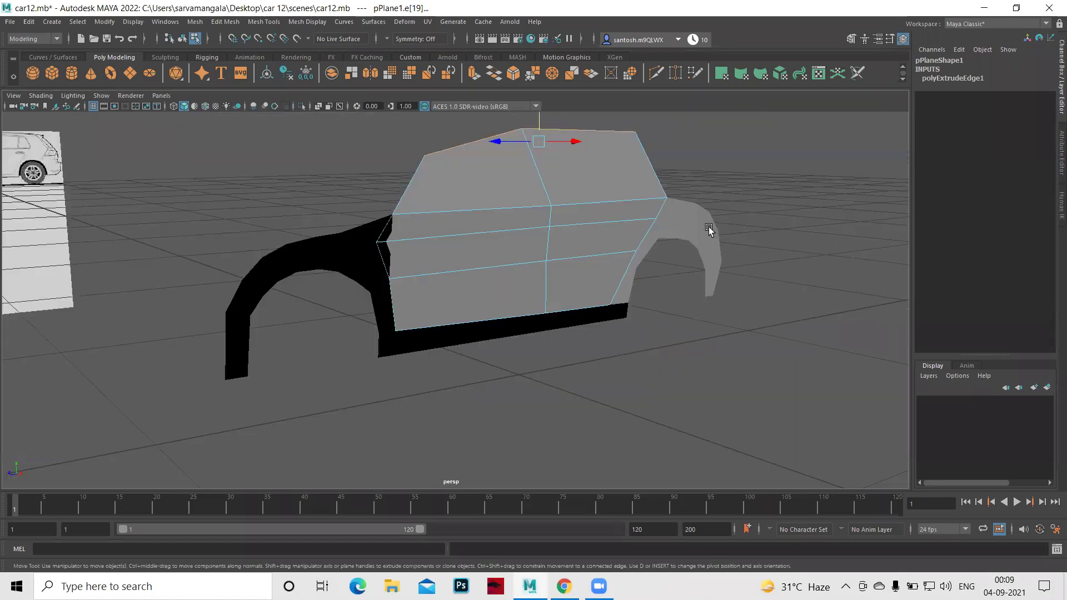
mouse_move(666, 313)
alt+mouse_down()
mouse_move(632, 336)
mouse_move(660, 341)
mouse_move(612, 345)
mouse_move(752, 424)
alt+mouse_up()
key(space)
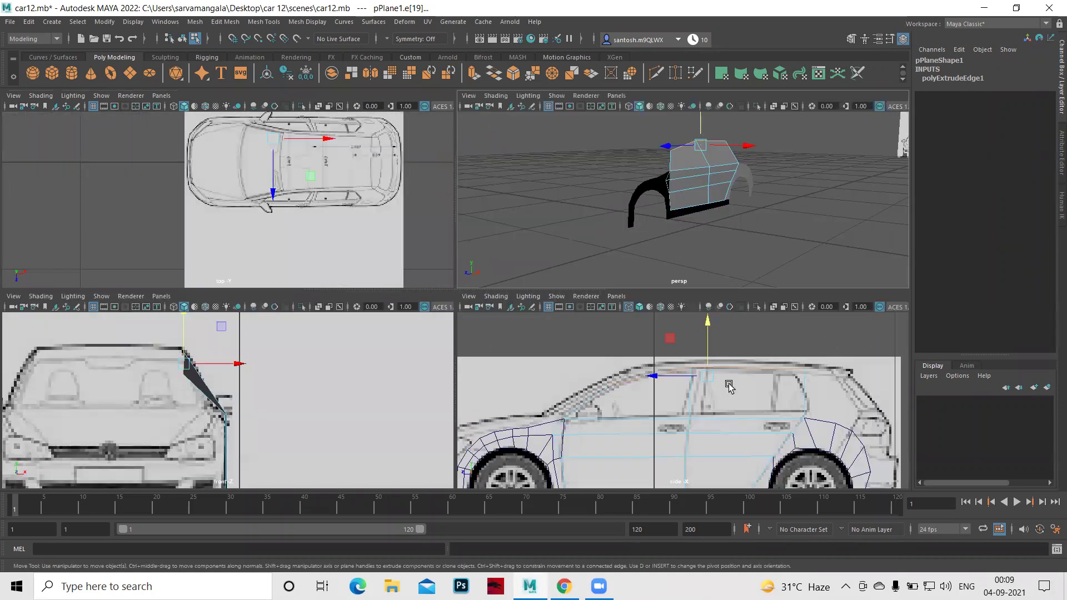
key(space)
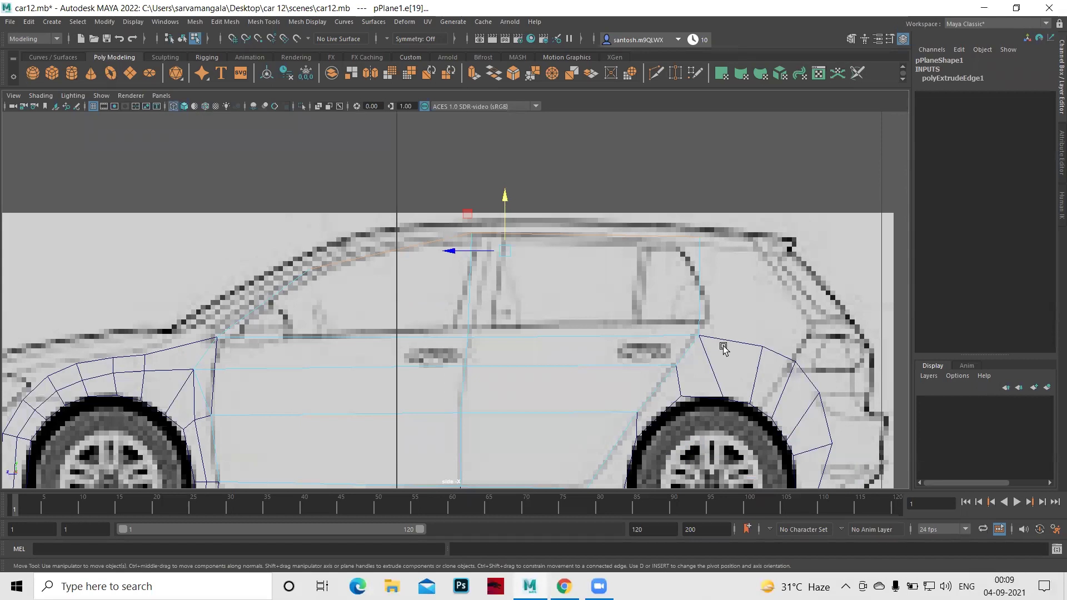
Enter vertex mode and shift the rear roof vertex slightly left.
scroll(723, 348, down, 5)
scroll(745, 362, up, 1)
scroll(674, 380, up, 4)
scroll(674, 380, down, 4)
scroll(635, 237, up, 4)
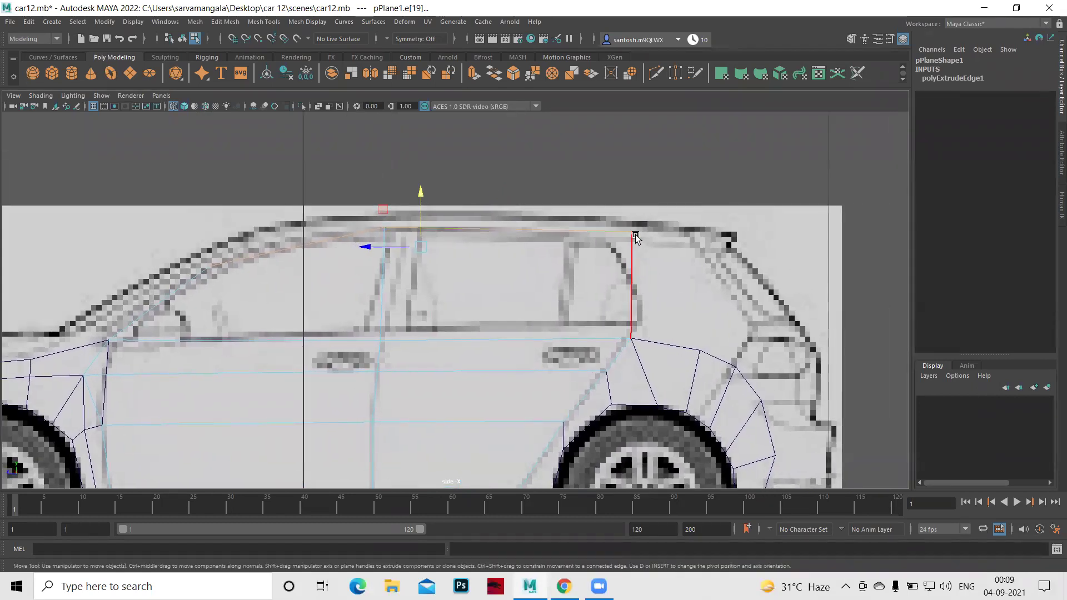
right_drag(633, 233, 578, 229)
click(632, 232)
drag(632, 236, 625, 238)
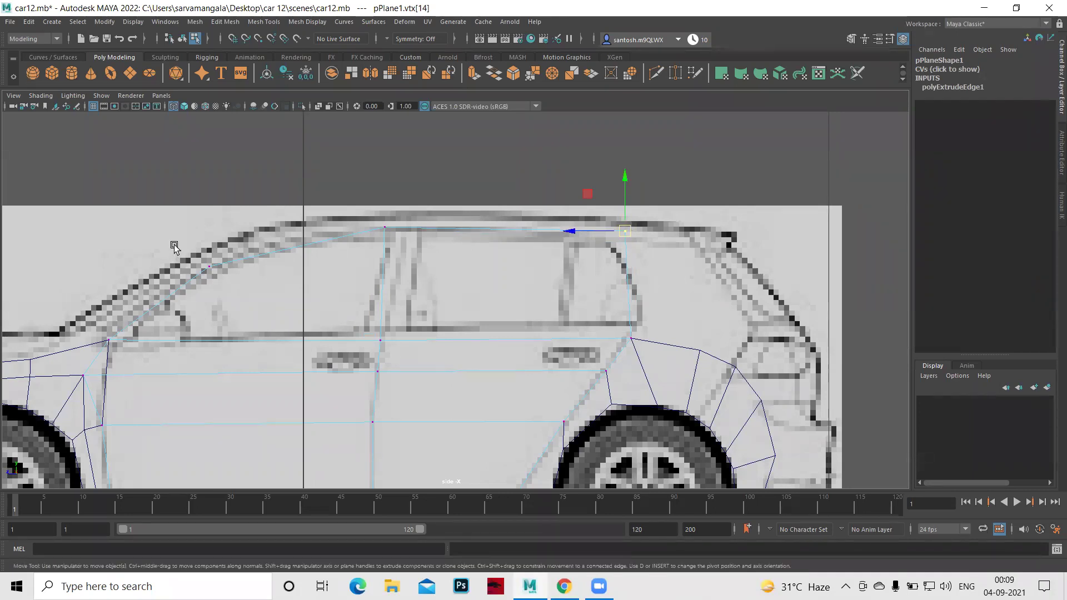
Align the windscreen-top roof vertex and the door beltline vertices with the reference.
click(209, 267)
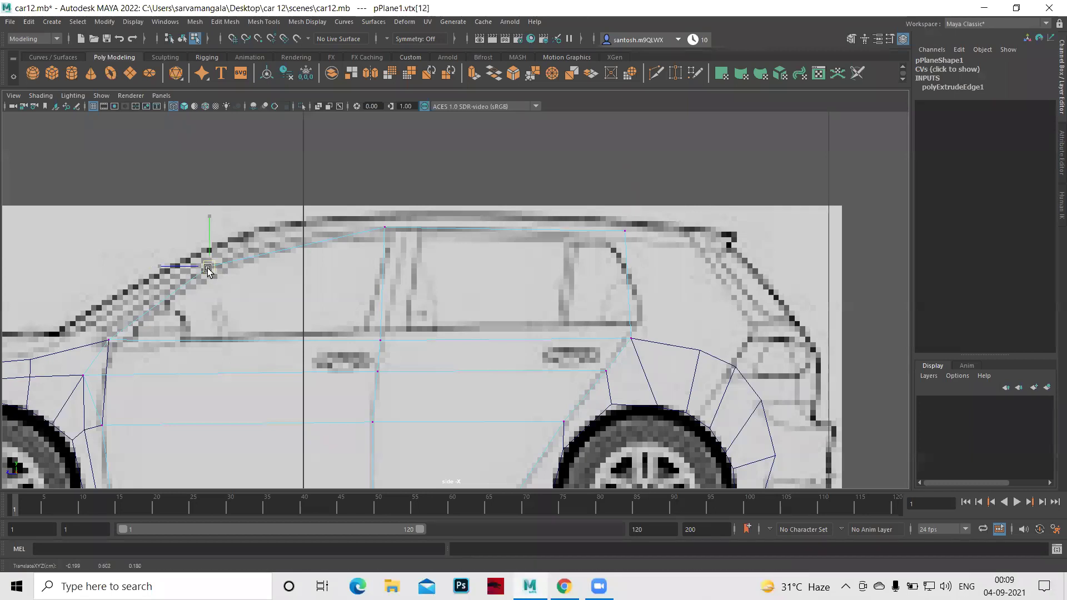
click(389, 230)
drag(389, 230, 407, 230)
click(380, 343)
drag(380, 343, 376, 339)
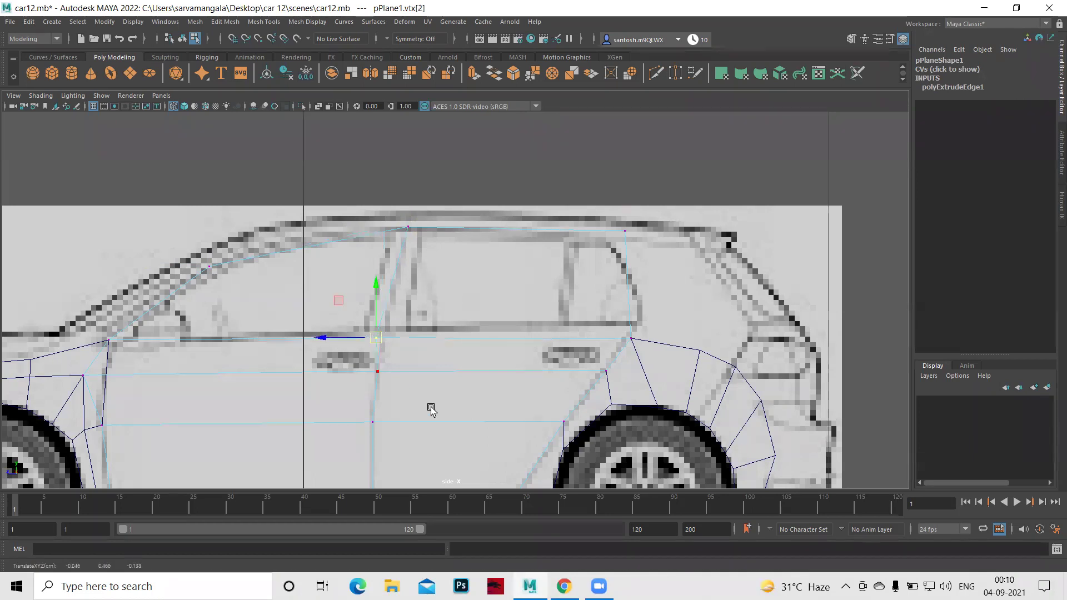
alt+middle_drag(437, 428, 474, 384)
click(415, 329)
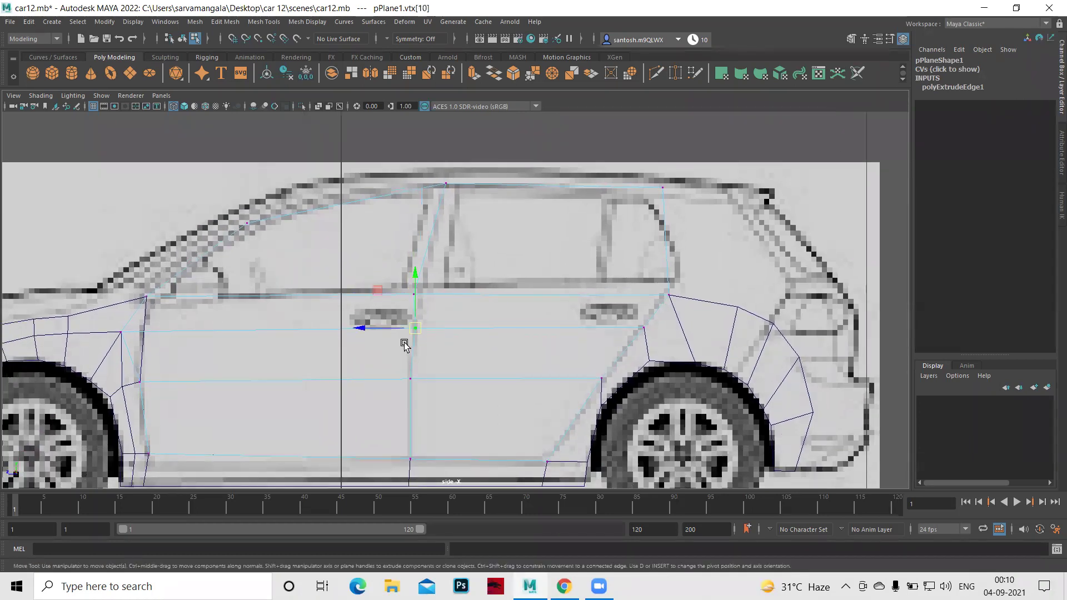
click(363, 327)
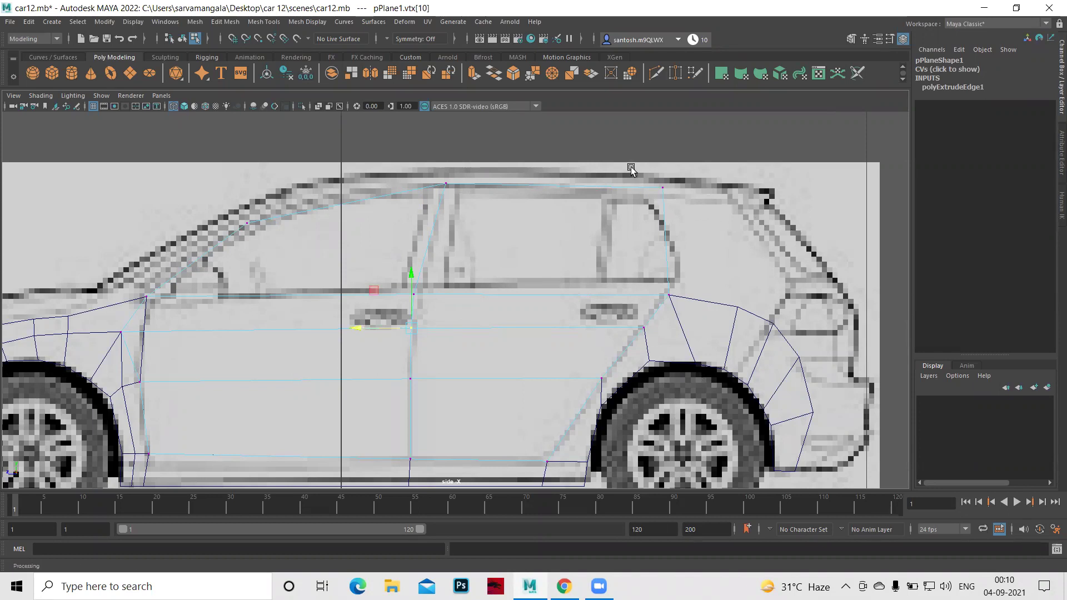
Pull the rear roof vertex left onto the rear window's upper corner, then undo once.
click(662, 187)
drag(663, 187, 645, 189)
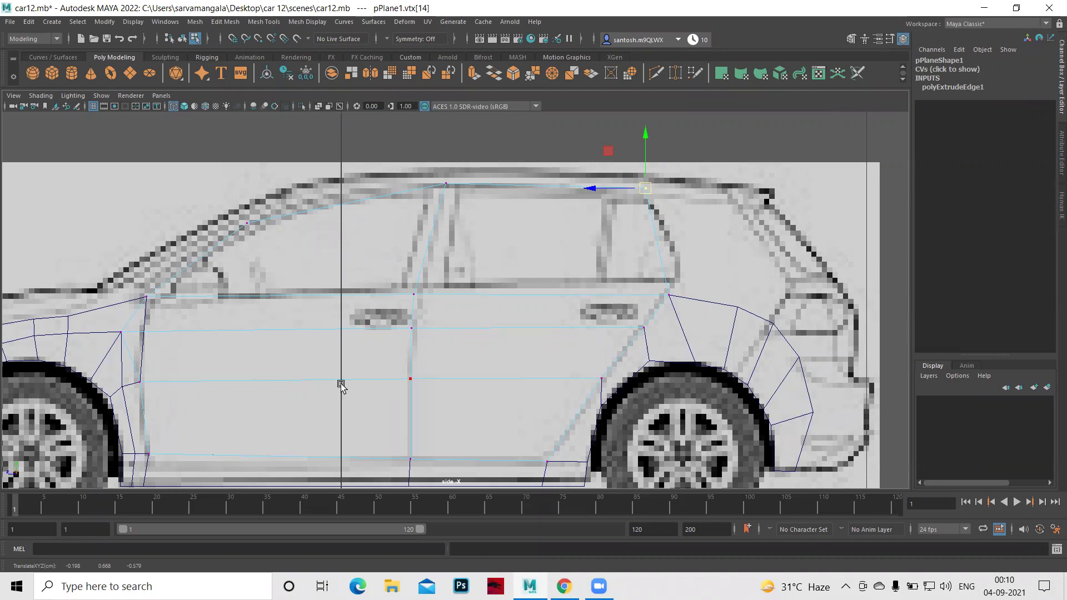
scroll(602, 369, down, 3)
scroll(611, 345, up, 1)
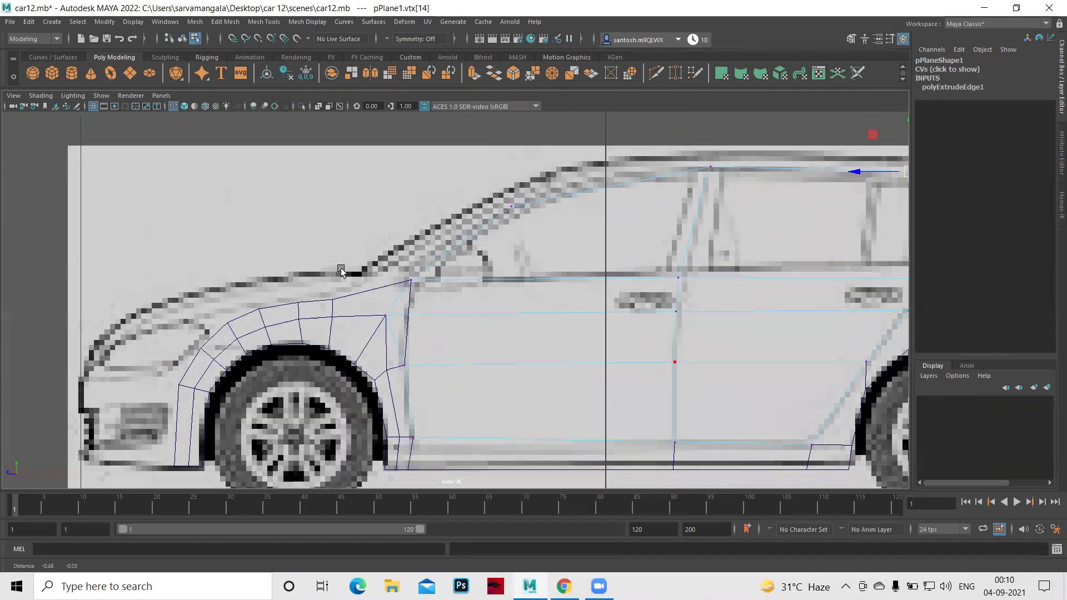
scroll(288, 255, up, 3)
scroll(288, 255, down, 3)
scroll(341, 237, up, 3)
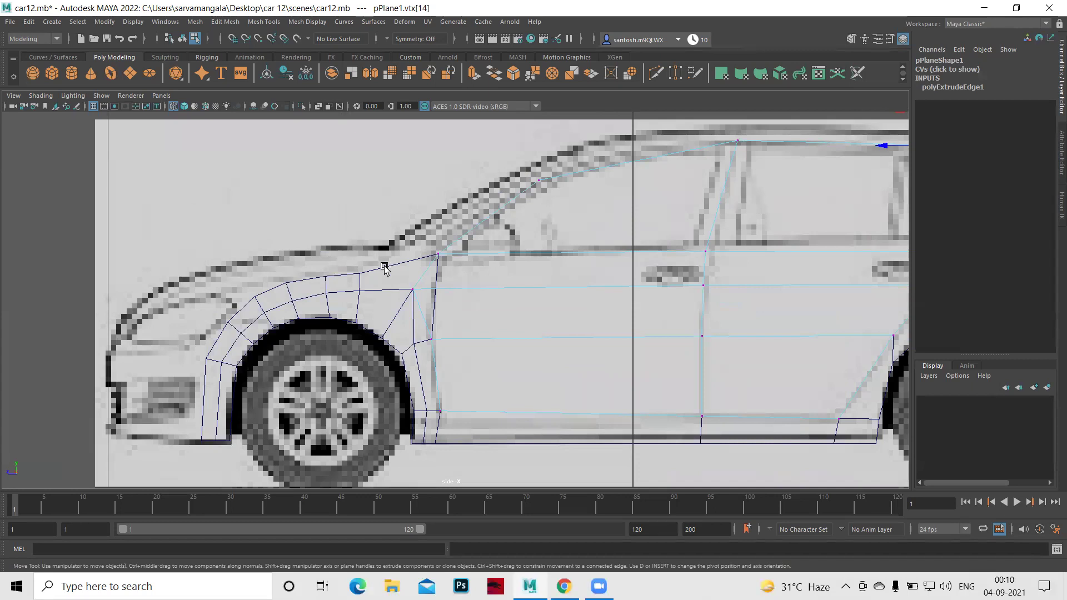
key(ctrl+z)
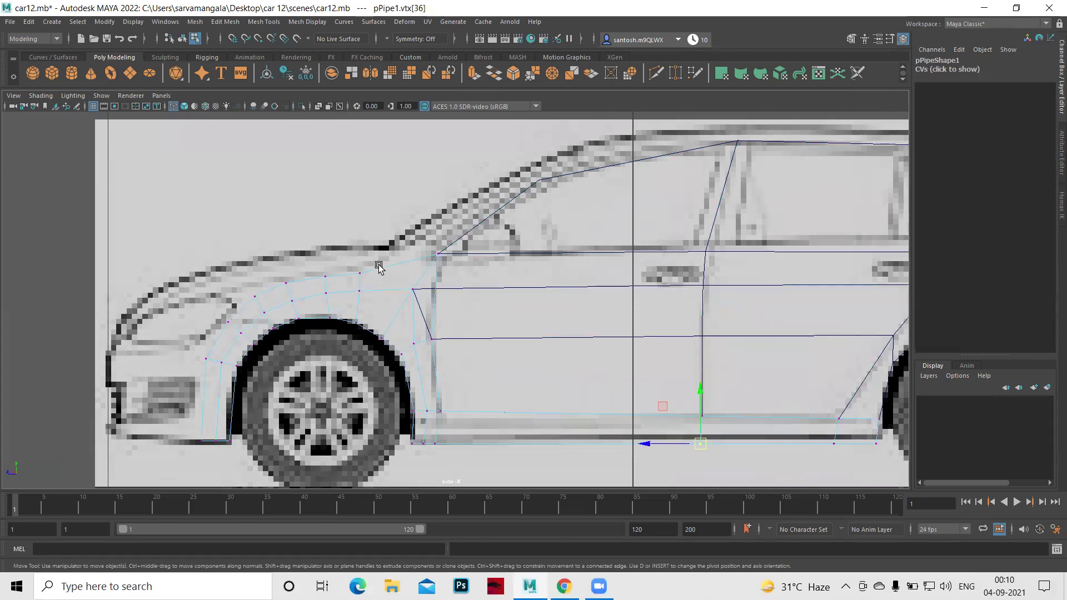
Leave edge editing on the fender mesh and return the car meshes to object mode.
right_drag(379, 270, 383, 234)
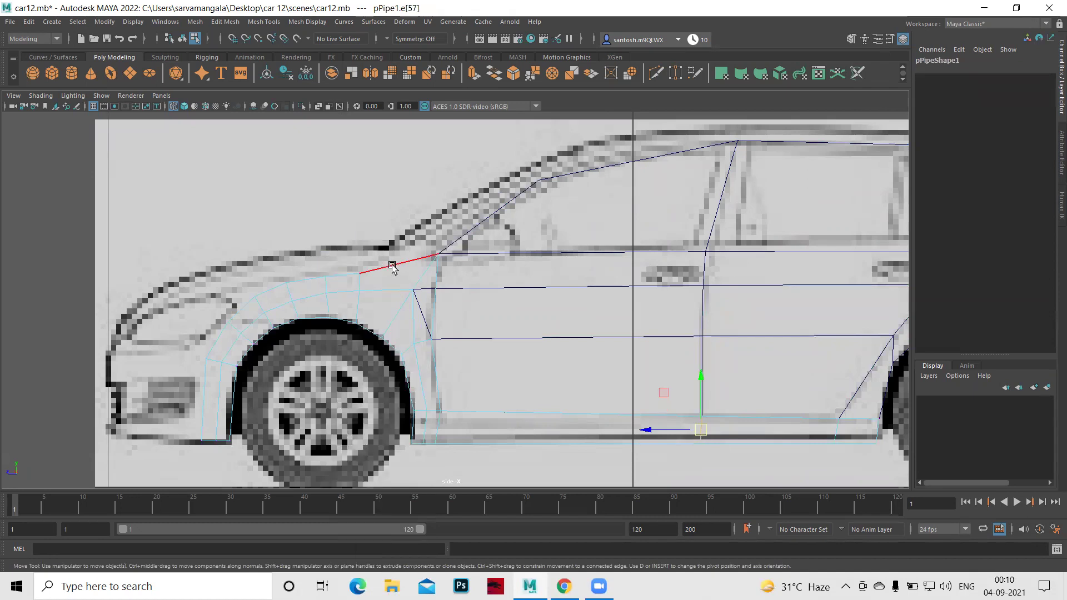
key(q)
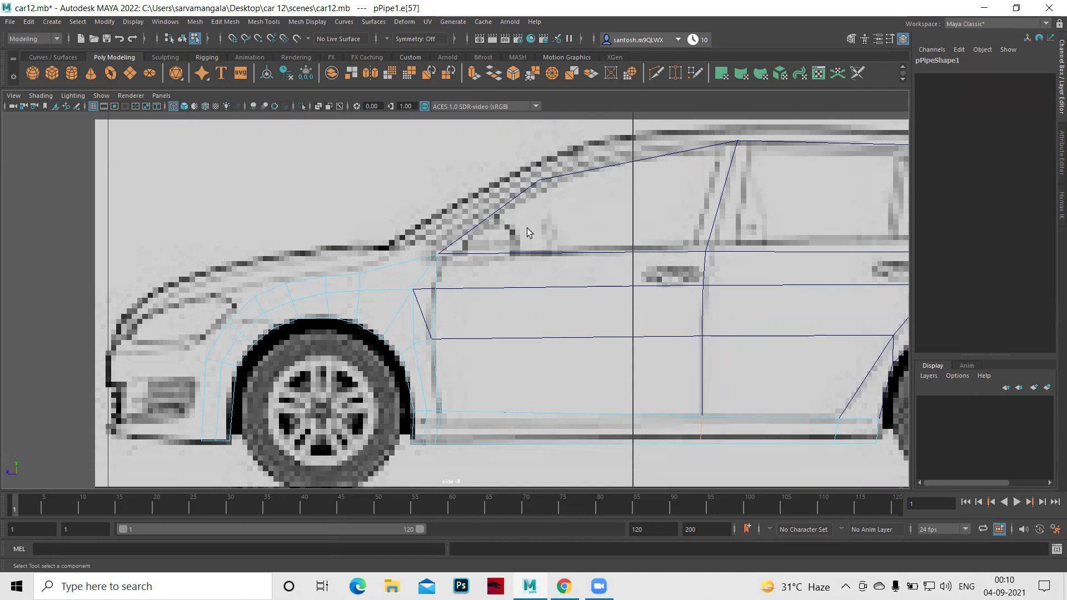
mouse_move(526, 228)
alt+right_down()
mouse_move(464, 229)
mouse_move(389, 184)
mouse_move(507, 256)
alt+right_up()
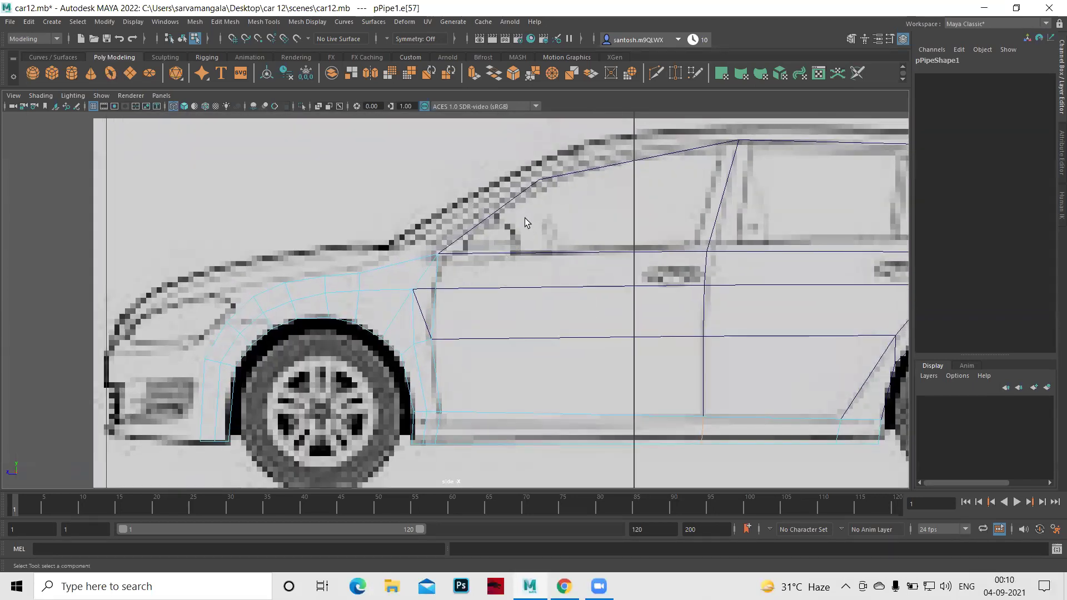
right_click(540, 181)
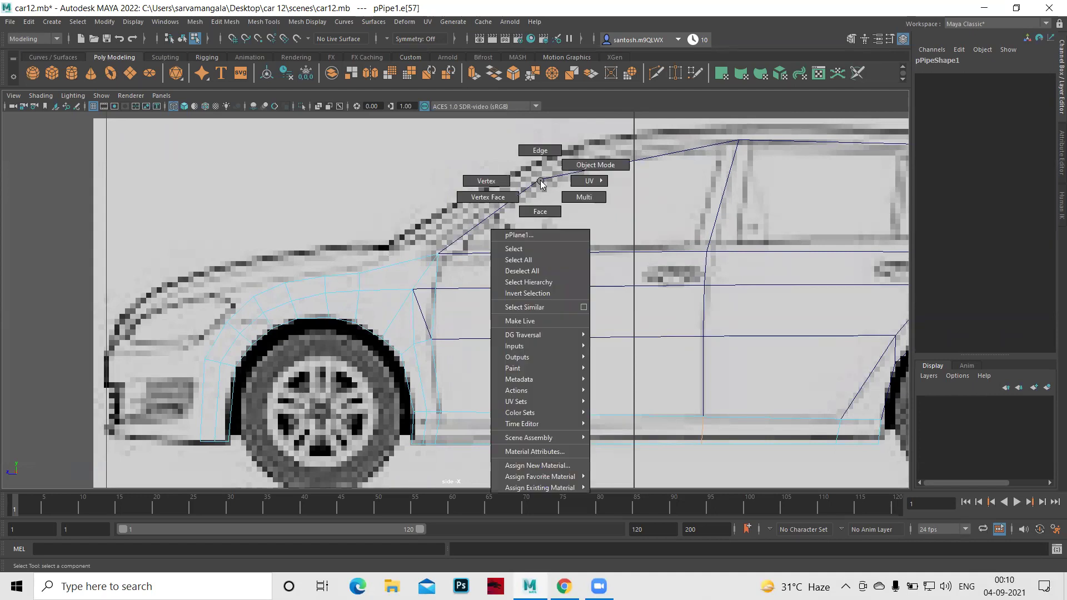
click(581, 163)
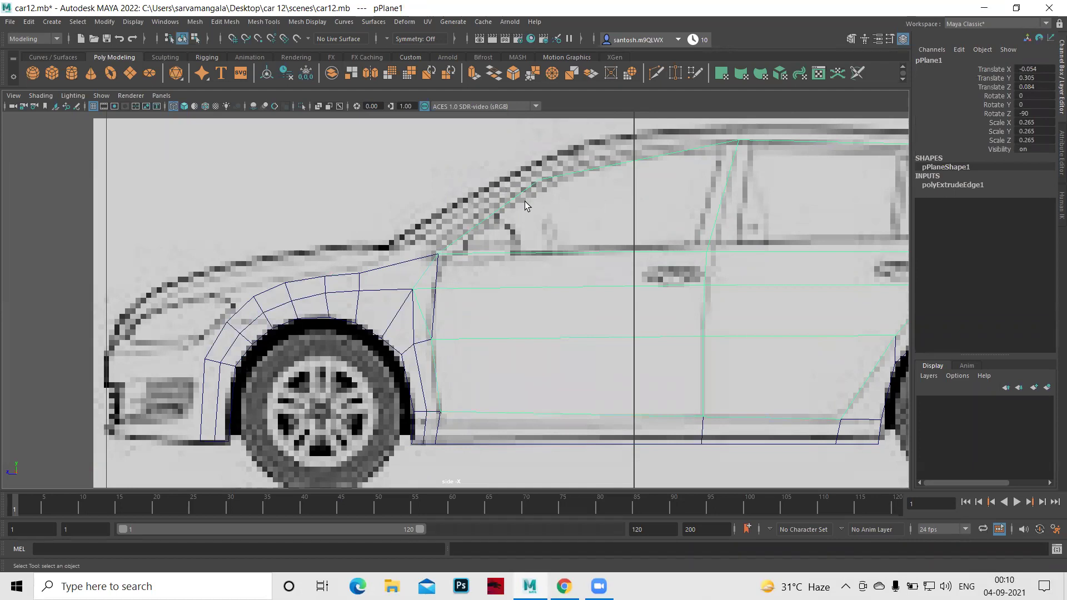
Select the fender mesh and extrude its front vertical edge.
click(284, 305)
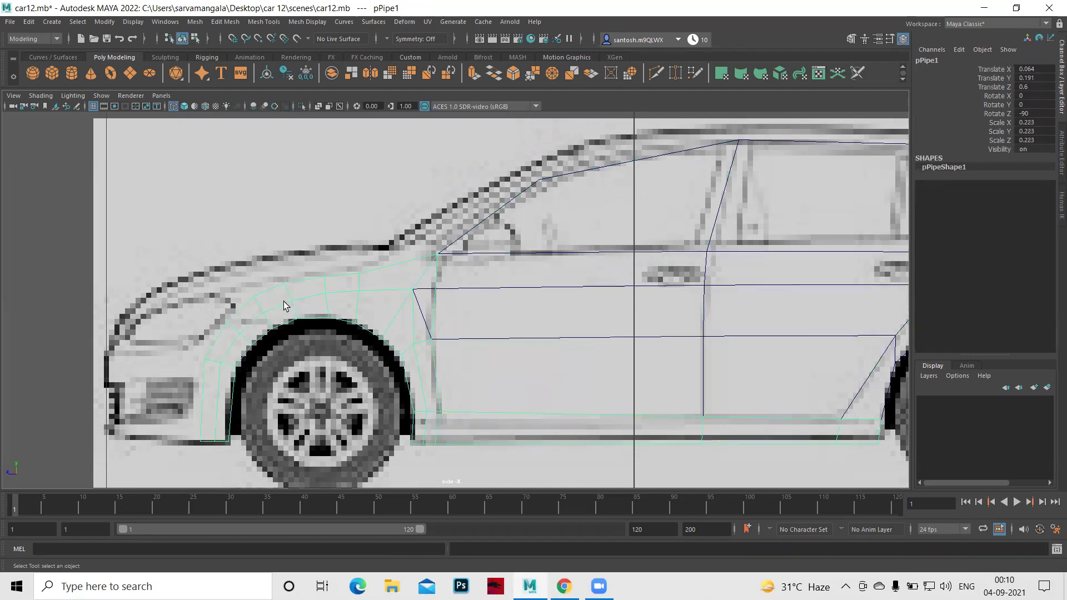
alt+middle_drag(204, 373, 427, 267)
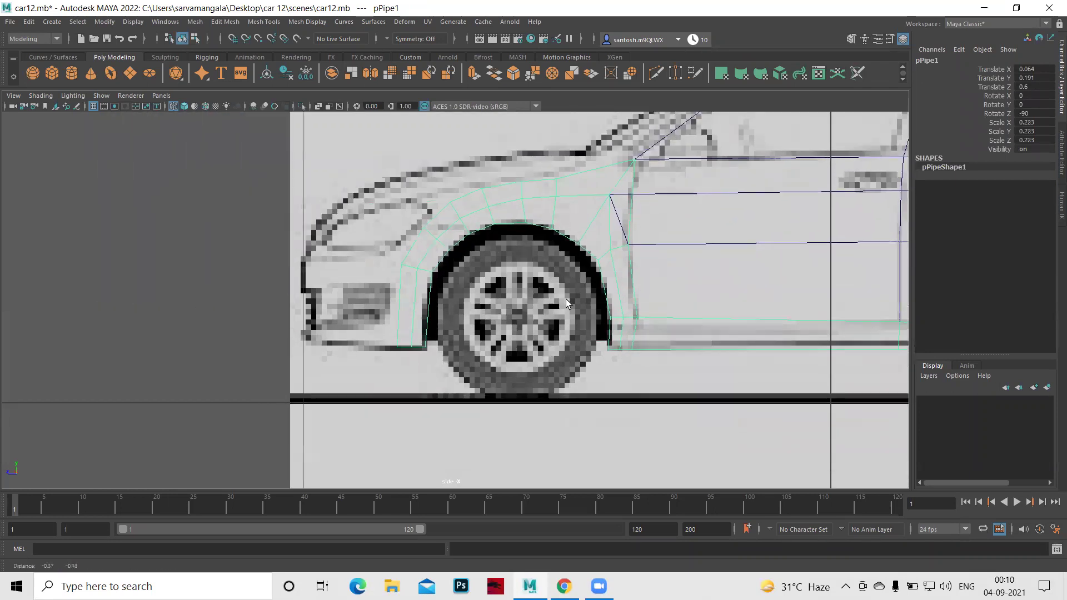
right_click(425, 274)
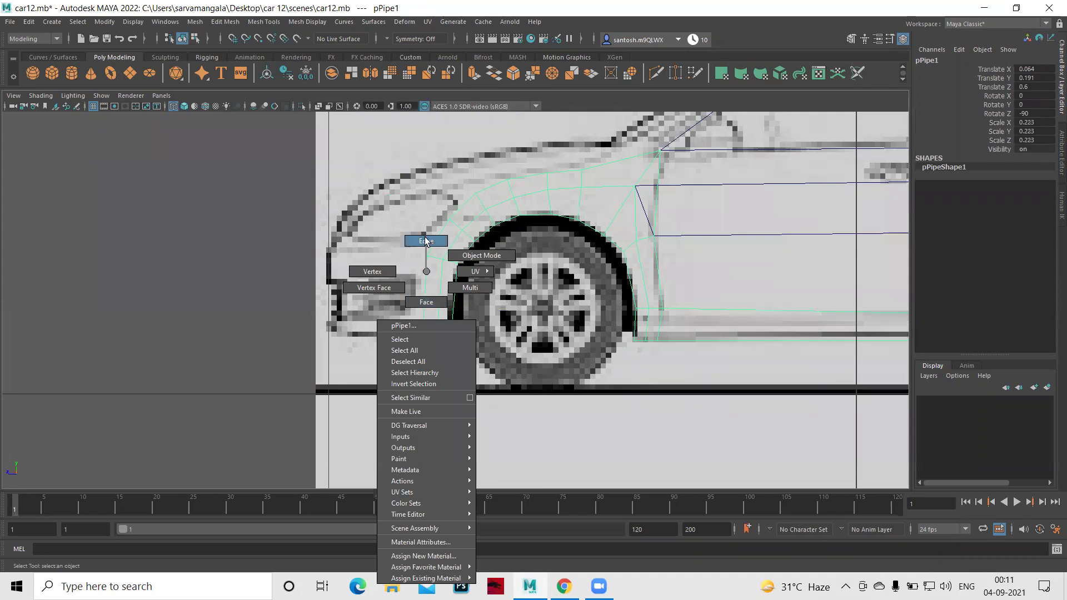
right_drag(429, 288, 426, 241)
click(427, 282)
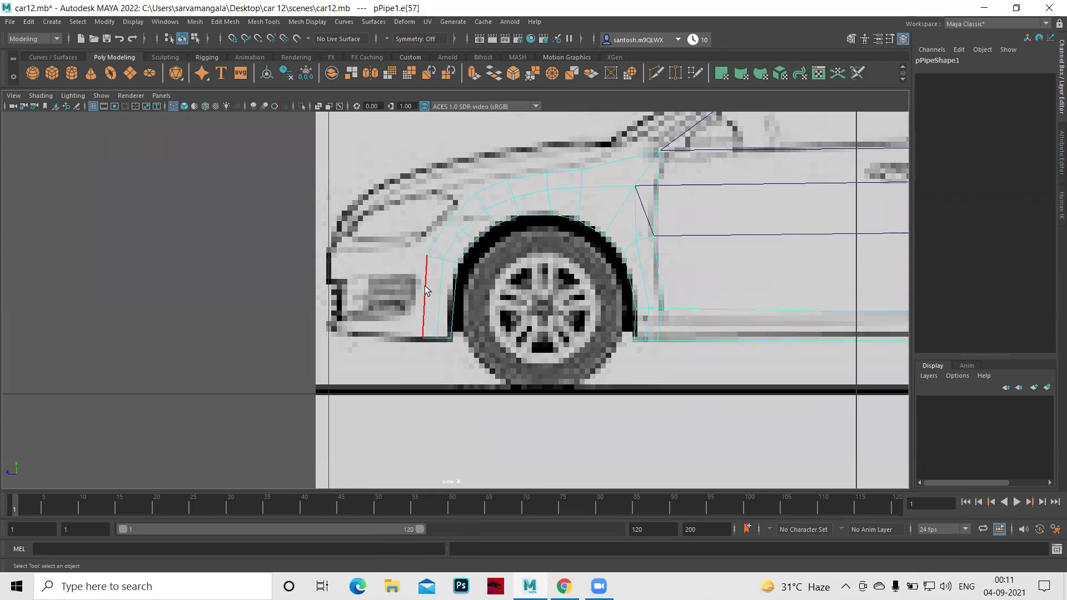
shift+right_click(426, 287)
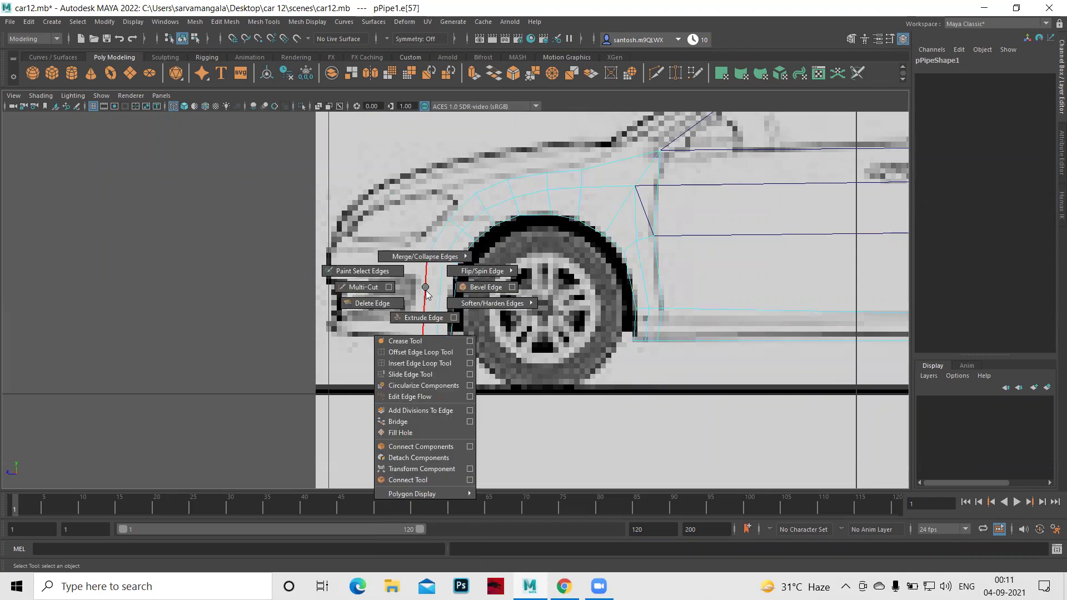
click(428, 318)
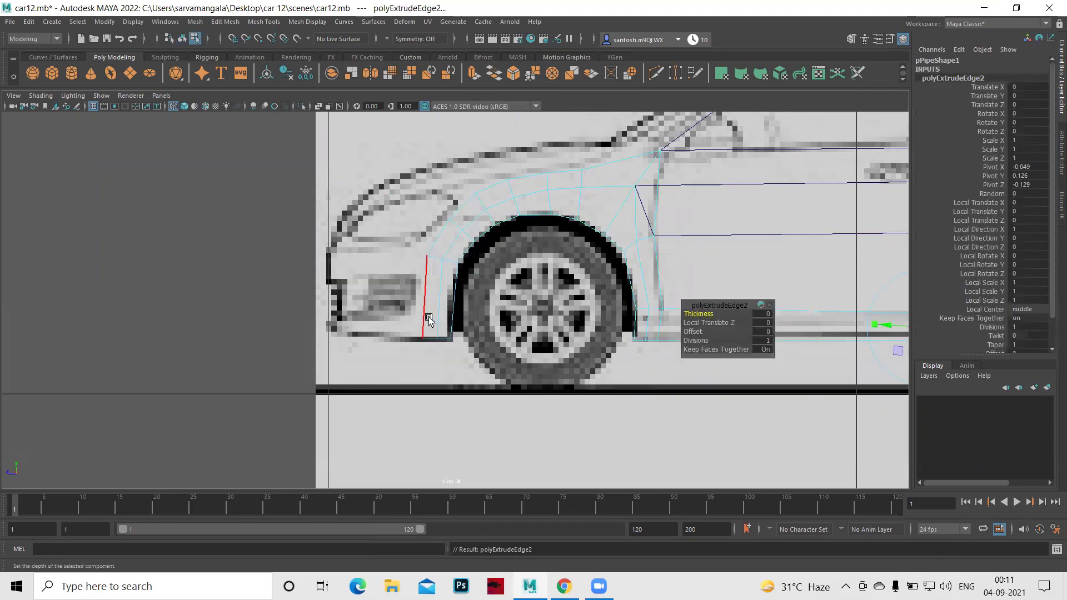
key(w)
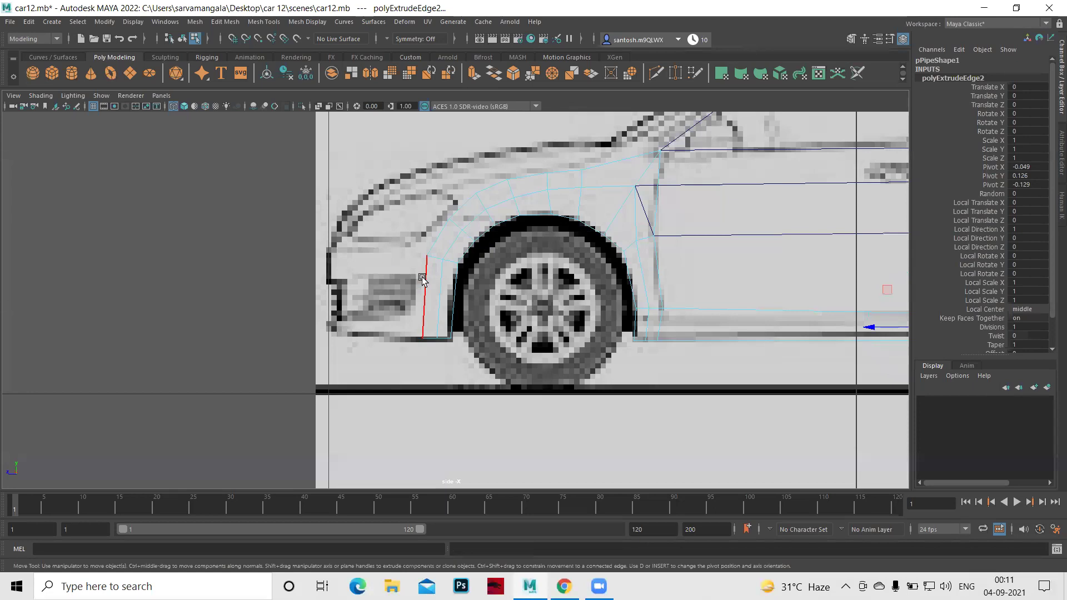
Extrude the new front edge again and move it forward to the bumper's front.
click(421, 280)
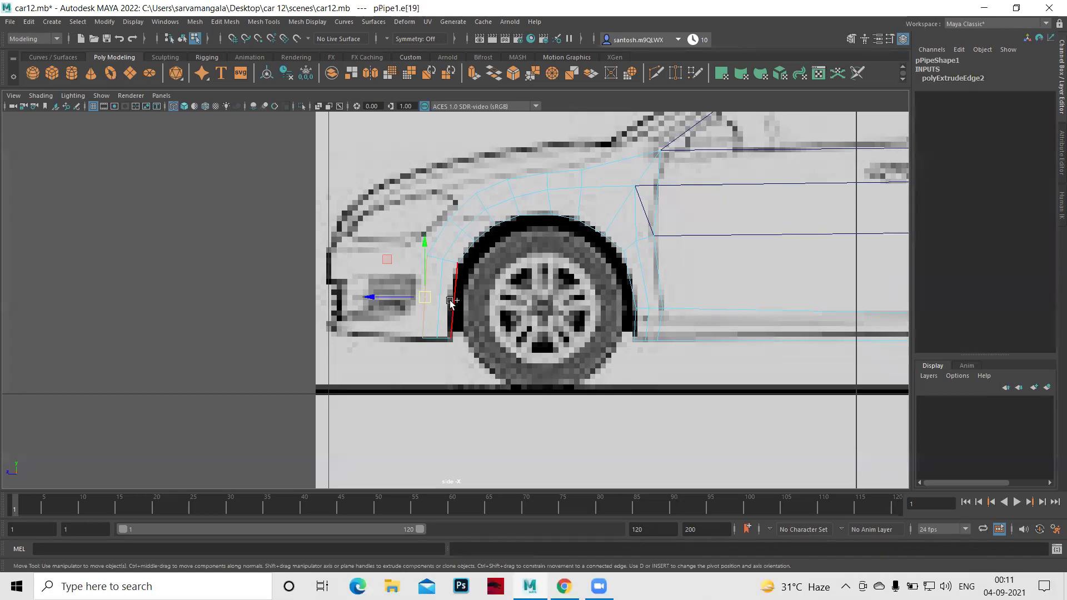
shift+right_drag(451, 300, 452, 333)
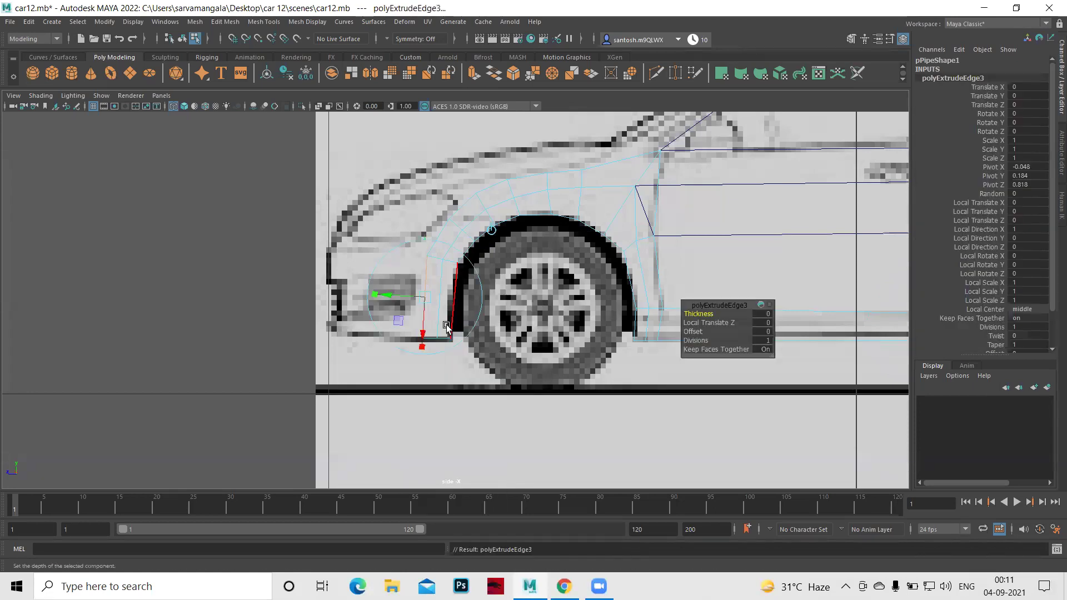
key(w)
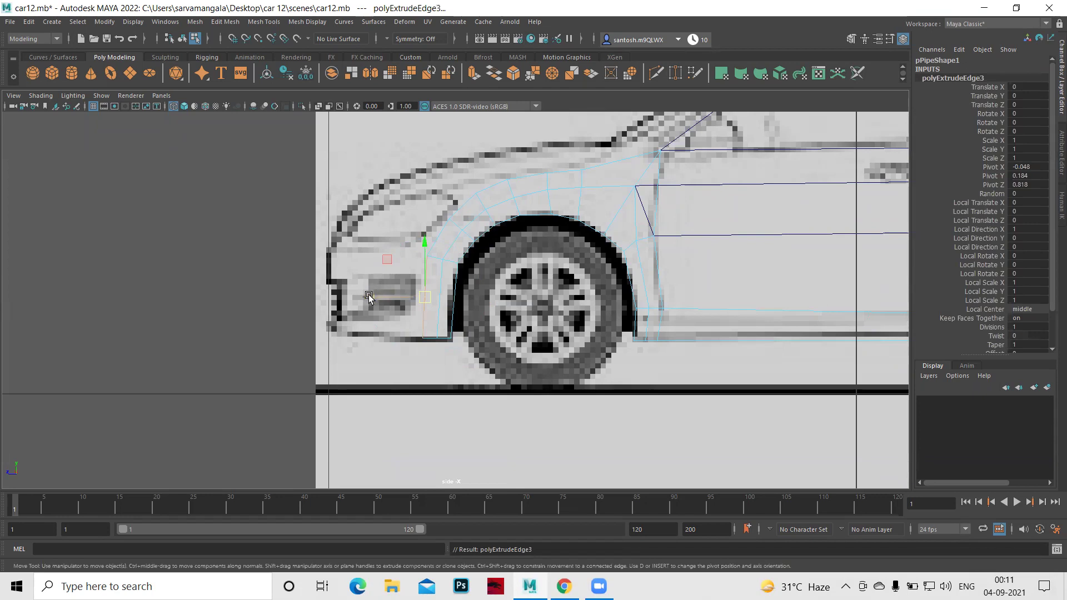
drag(370, 298, 271, 290)
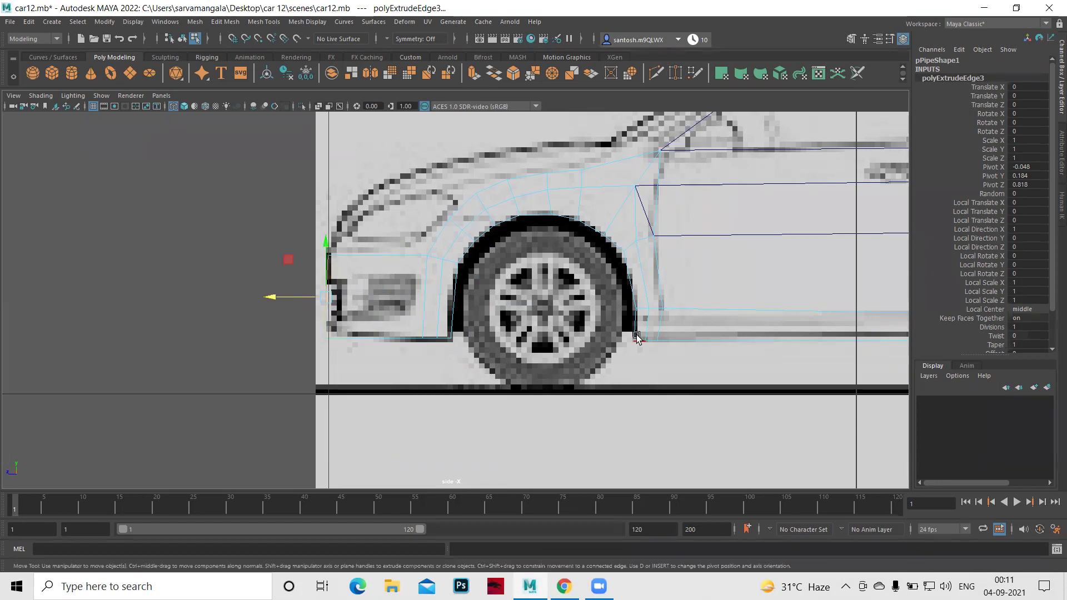
Inspect the fender in the perspective and front views, then maximize the side view.
key(space)
key(space)
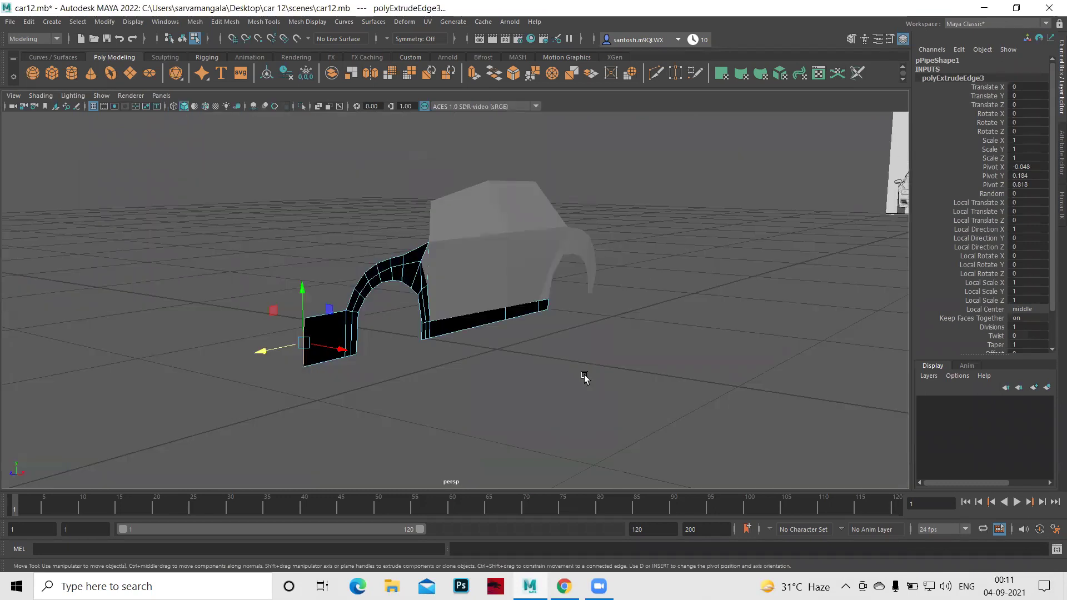
mouse_move(577, 364)
alt+mouse_down()
mouse_move(410, 362)
mouse_move(629, 365)
mouse_move(544, 364)
alt+mouse_up()
key(space)
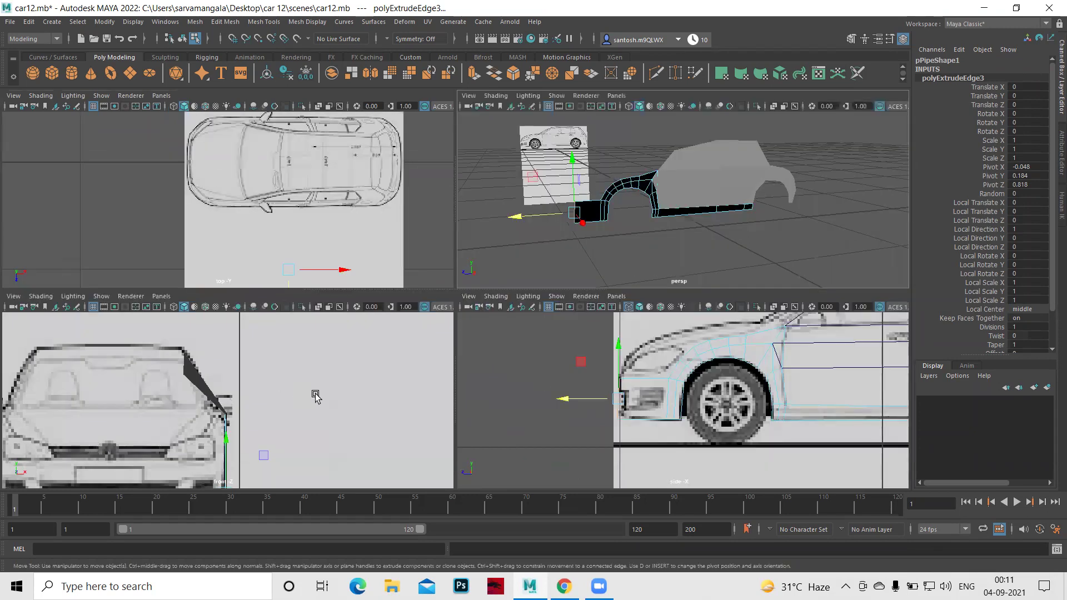
key(space)
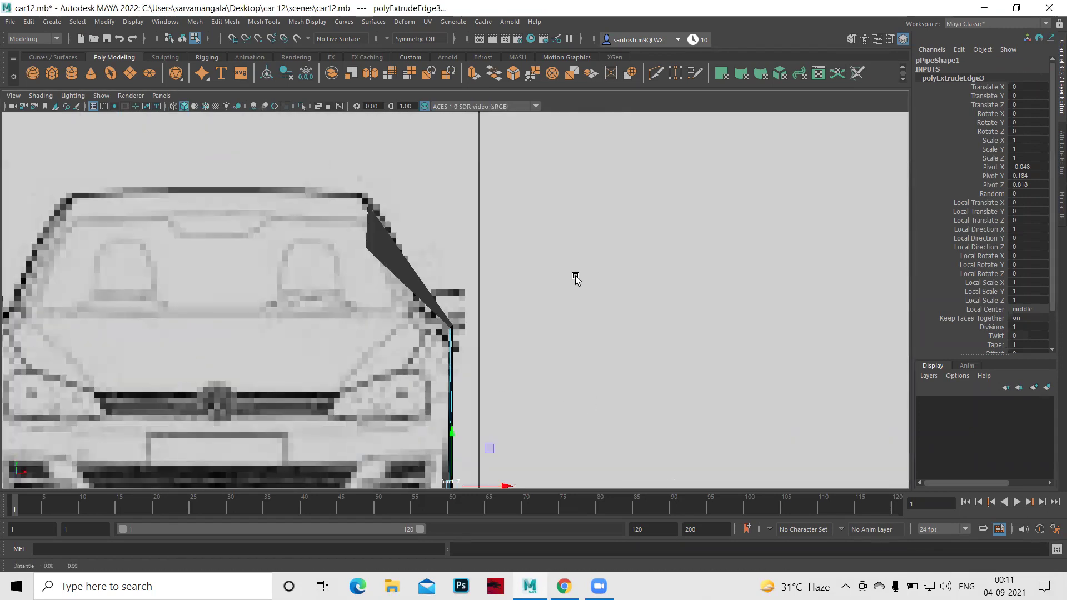
alt+right_drag(574, 279, 573, 256)
key(space)
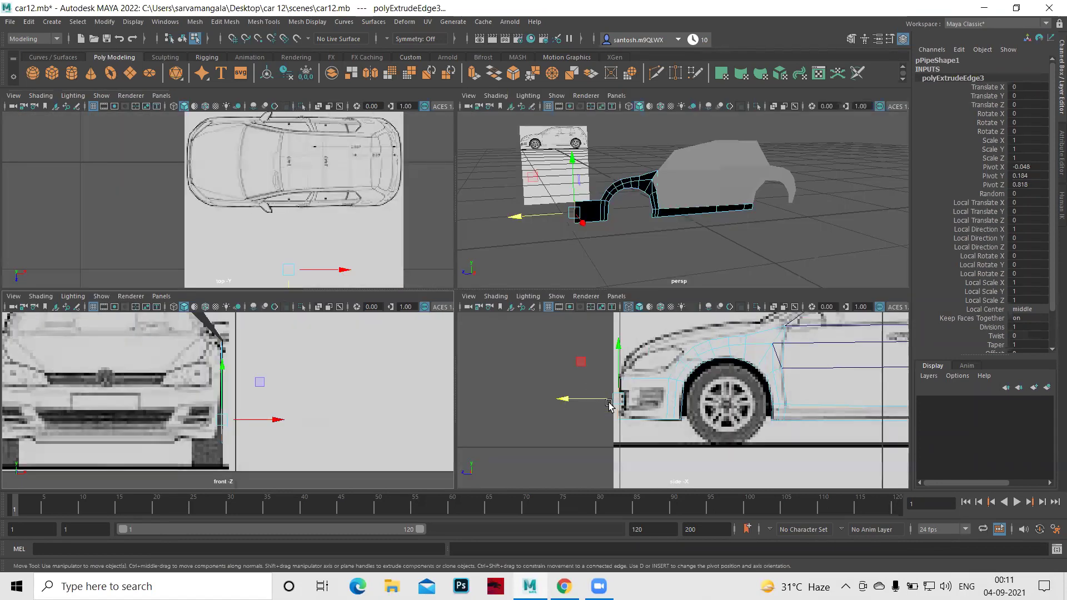
key(space)
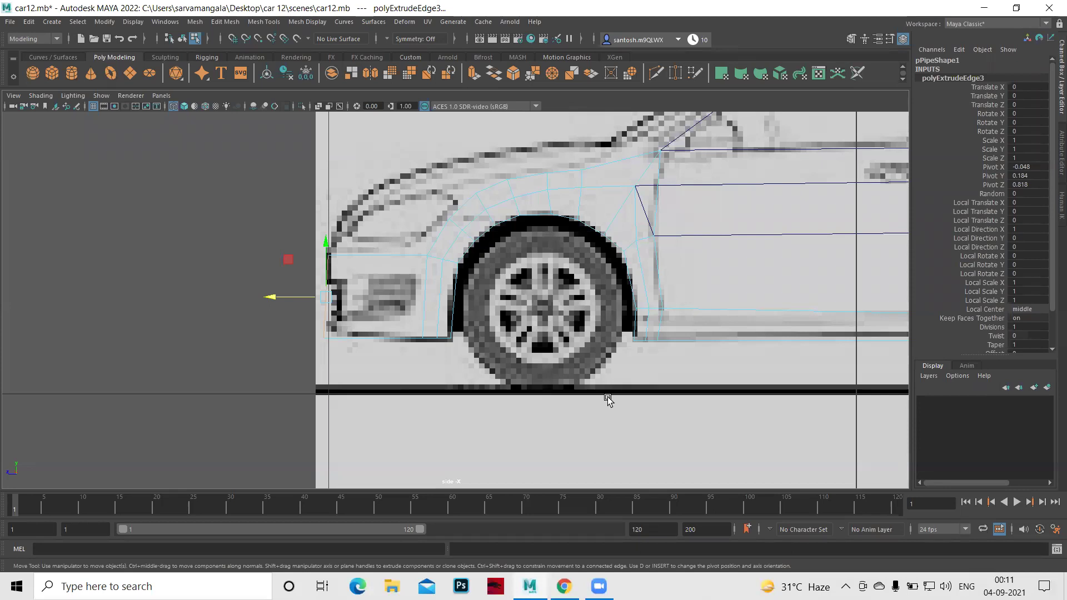
Align the fender strip's lower front corner vertex with the bumper's front edge.
right_drag(347, 256, 272, 257)
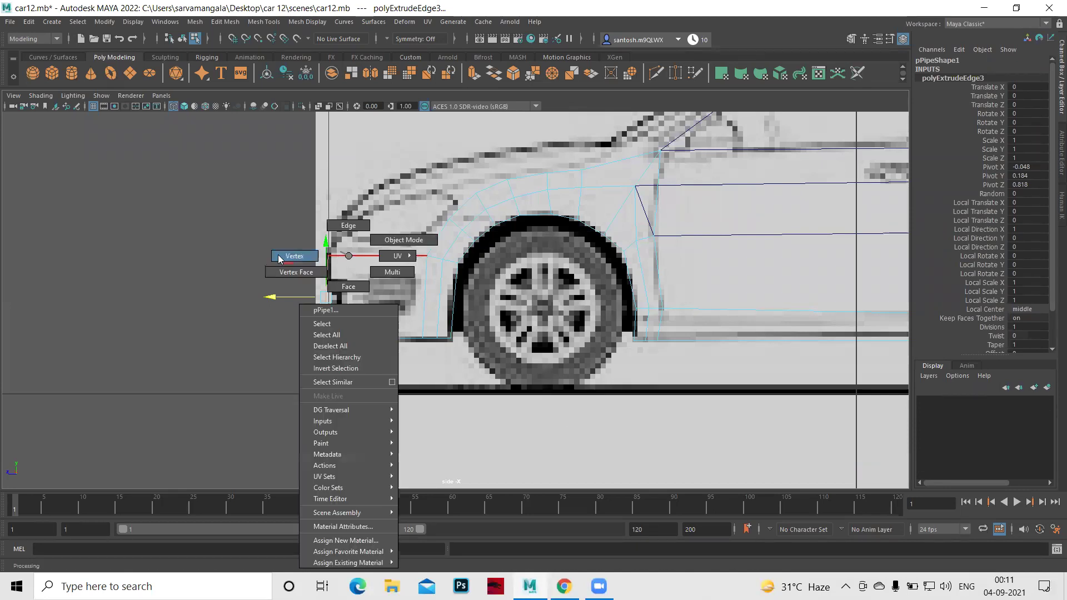
drag(307, 333, 344, 359)
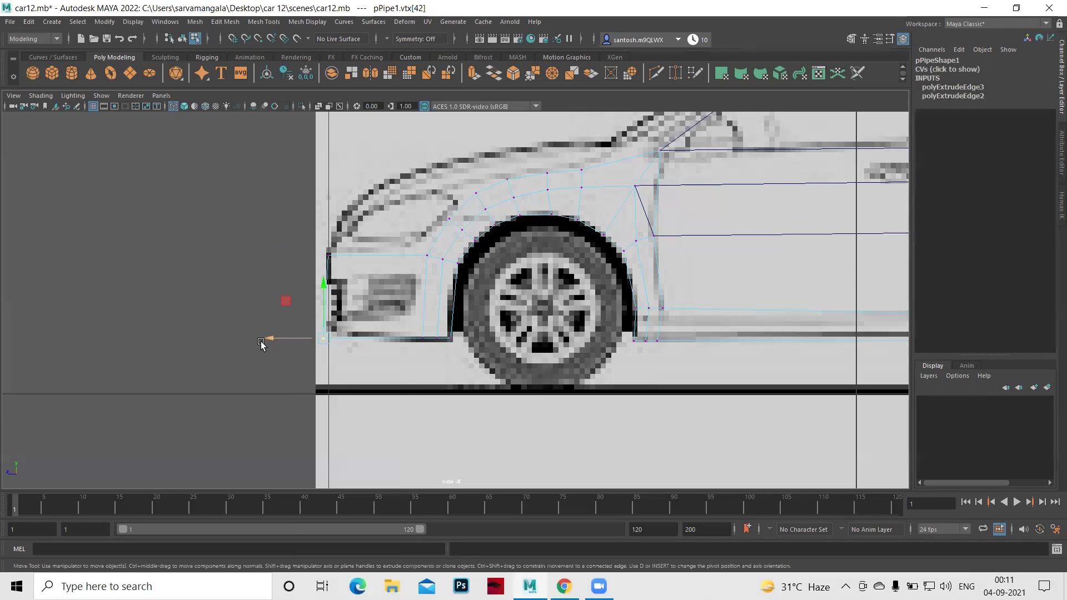
drag(269, 339, 275, 340)
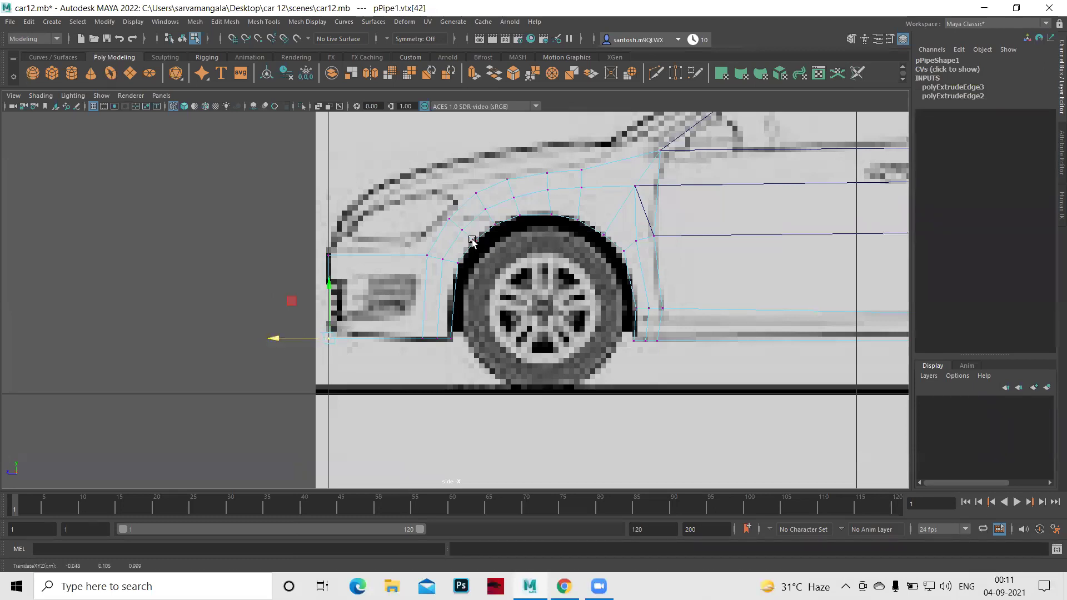
alt+middle_drag(493, 385, 509, 455)
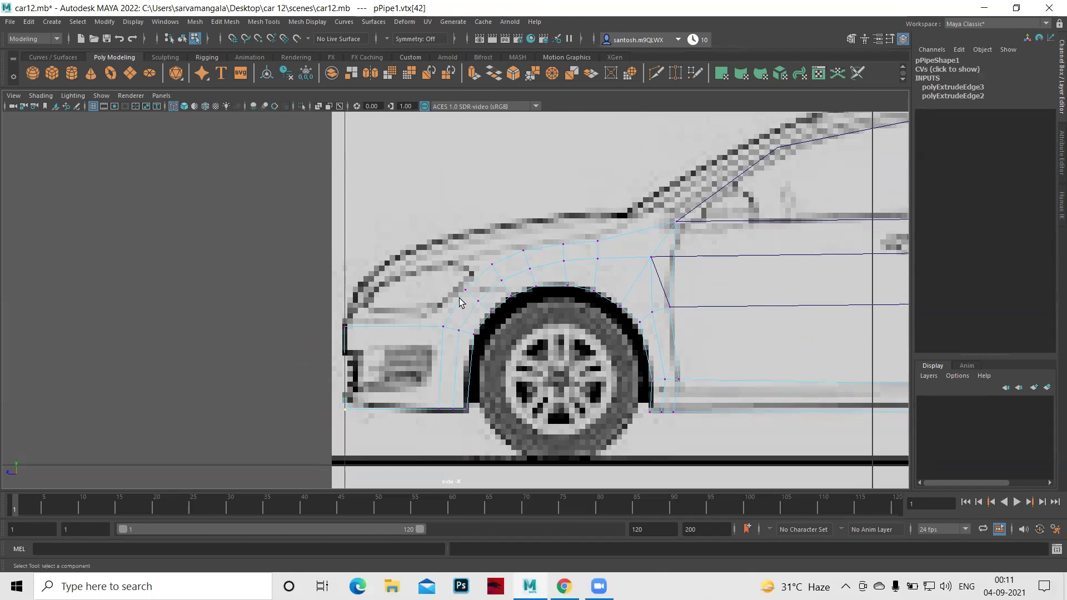
right_drag(460, 302, 460, 247)
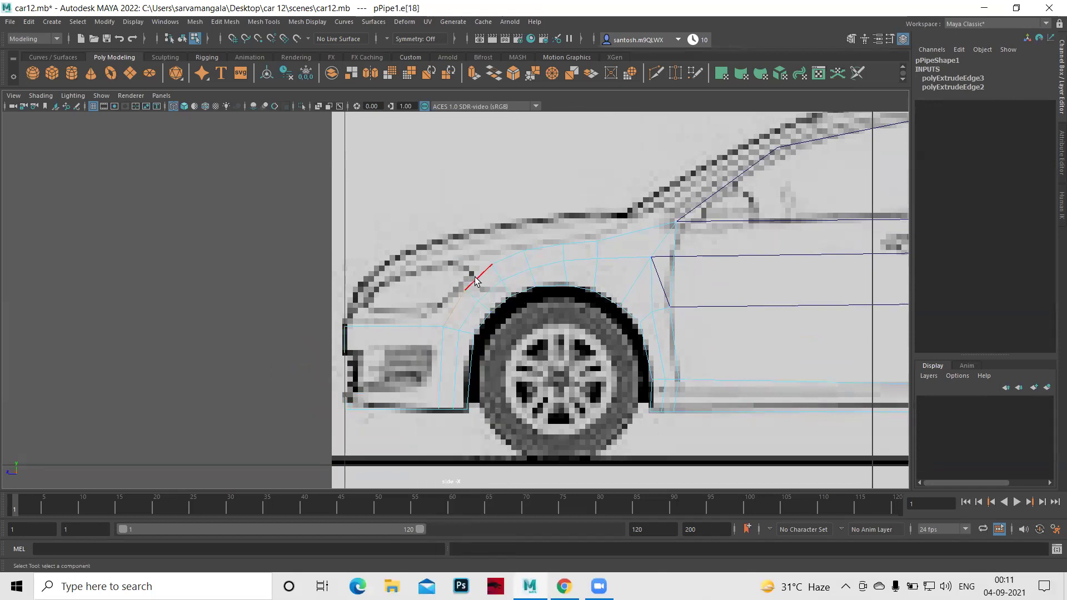
Extrude two upper fender edges and pull each forward along the hood outline.
shift+right_click(458, 302)
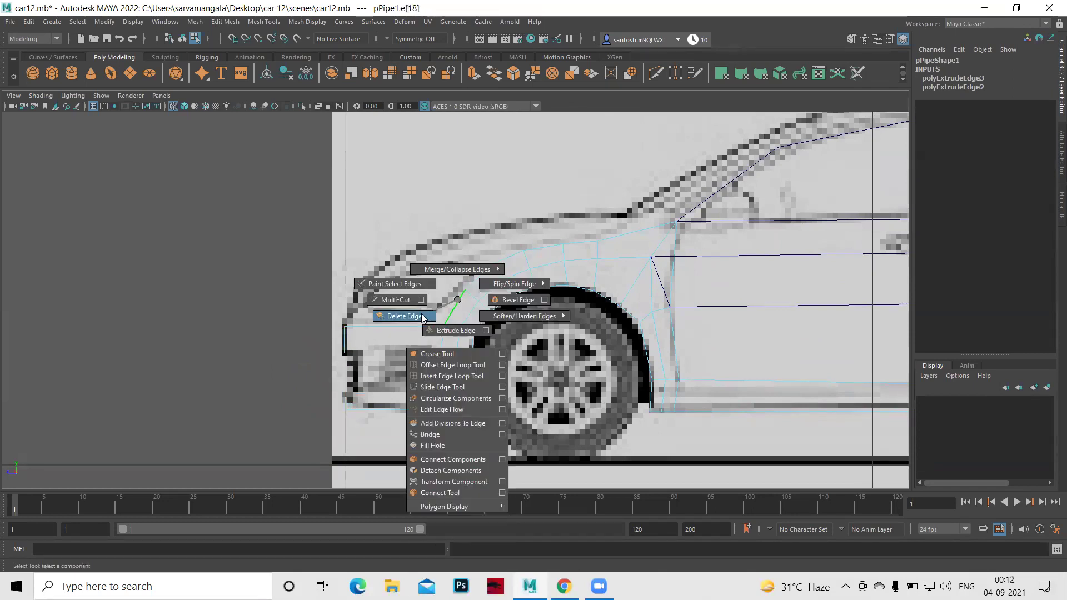
click(454, 332)
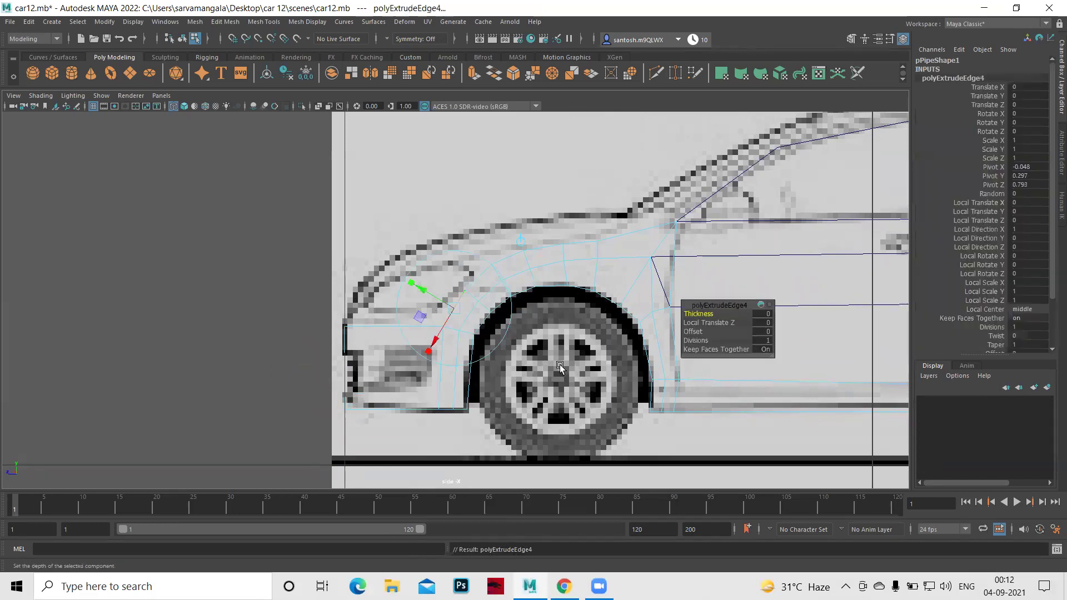
drag(401, 308, 305, 282)
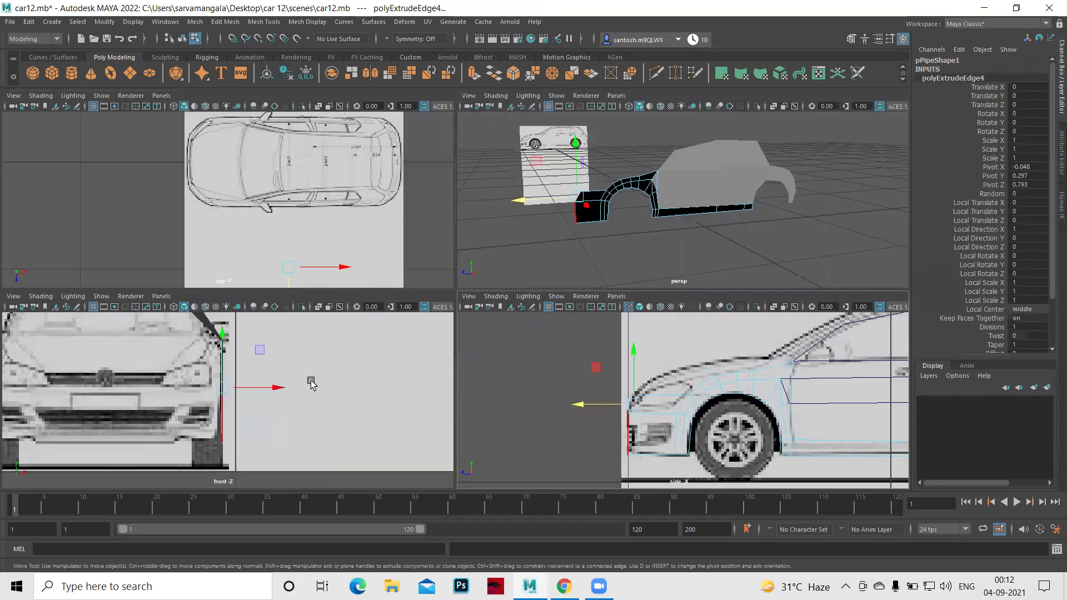
key(space)
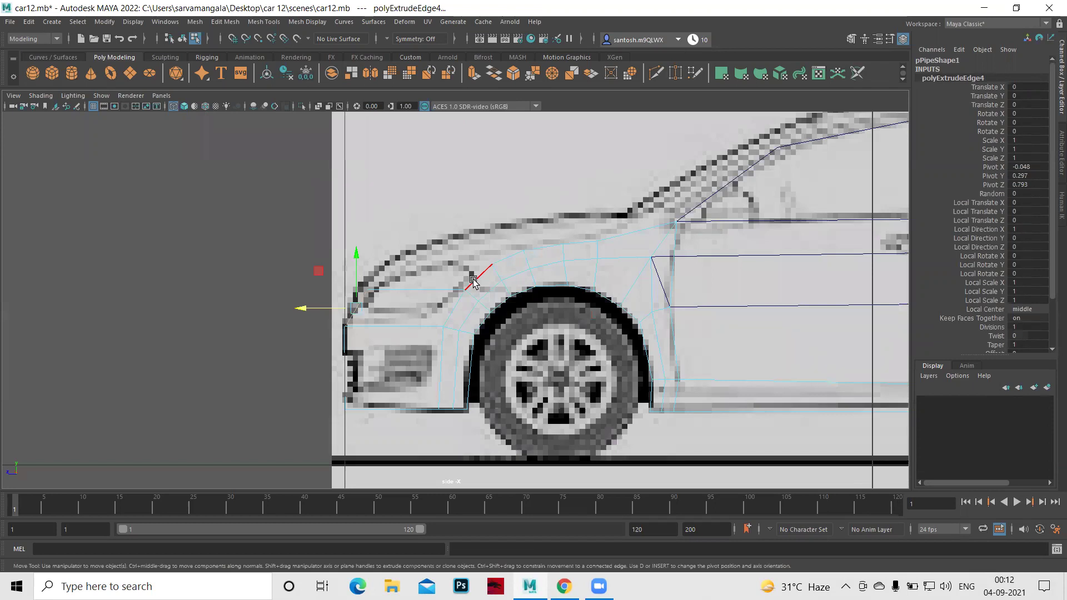
click(473, 281)
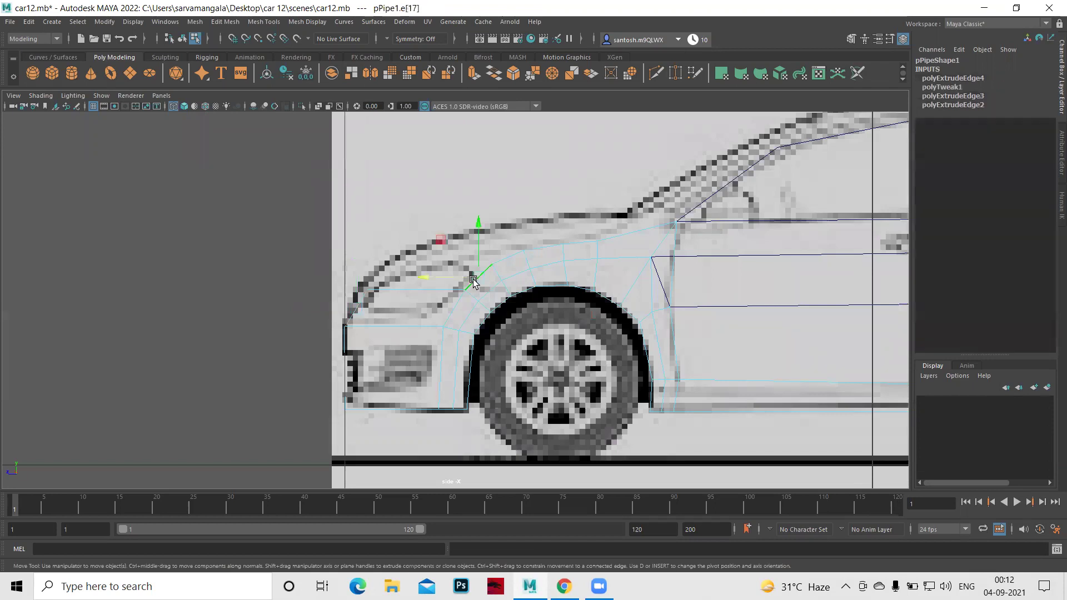
key(q)
shift+right_drag(474, 278, 472, 313)
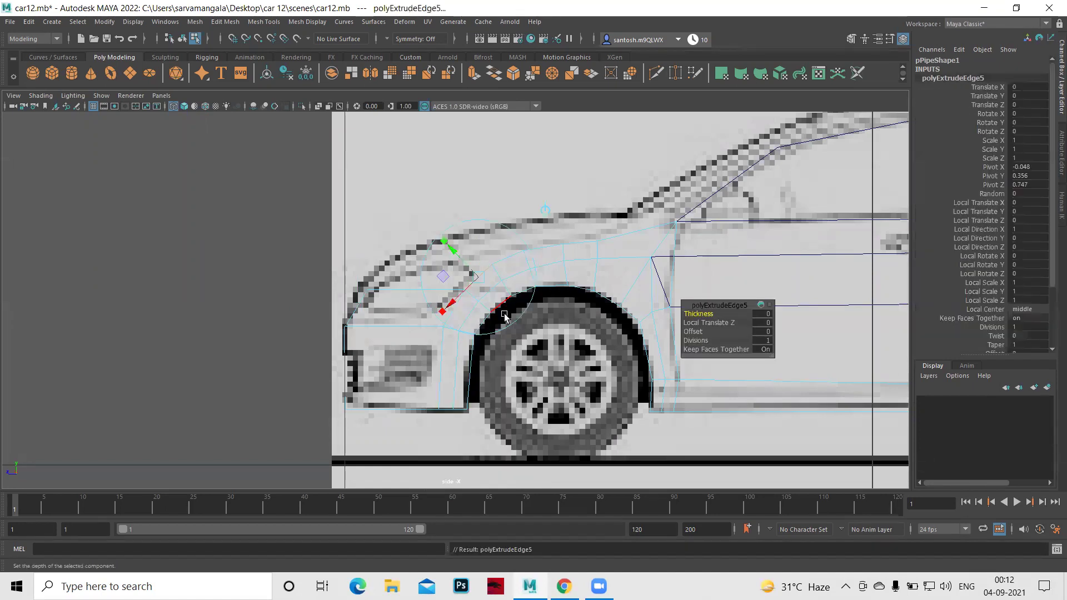
drag(428, 280, 337, 235)
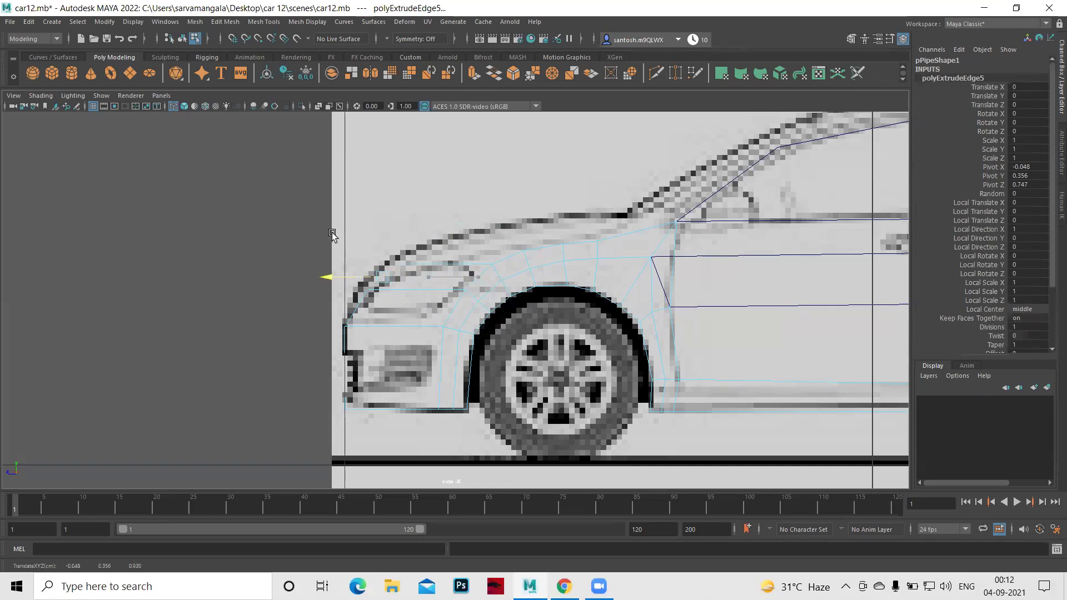
drag(332, 235, 332, 235)
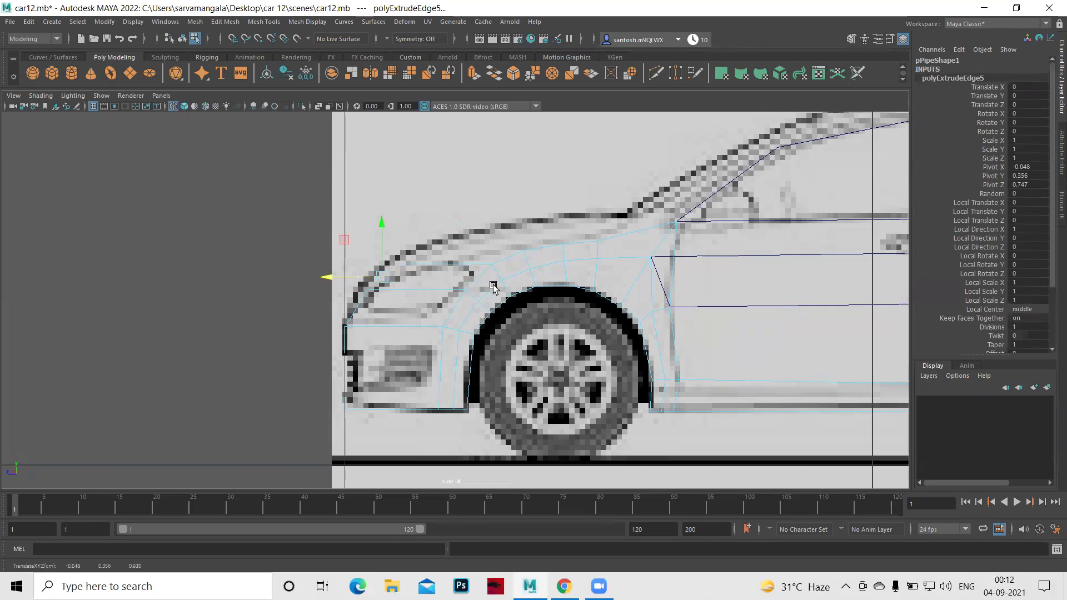
Extrude the edge above the wheel arch and move it up and forward onto the hood line.
click(513, 256)
key(q)
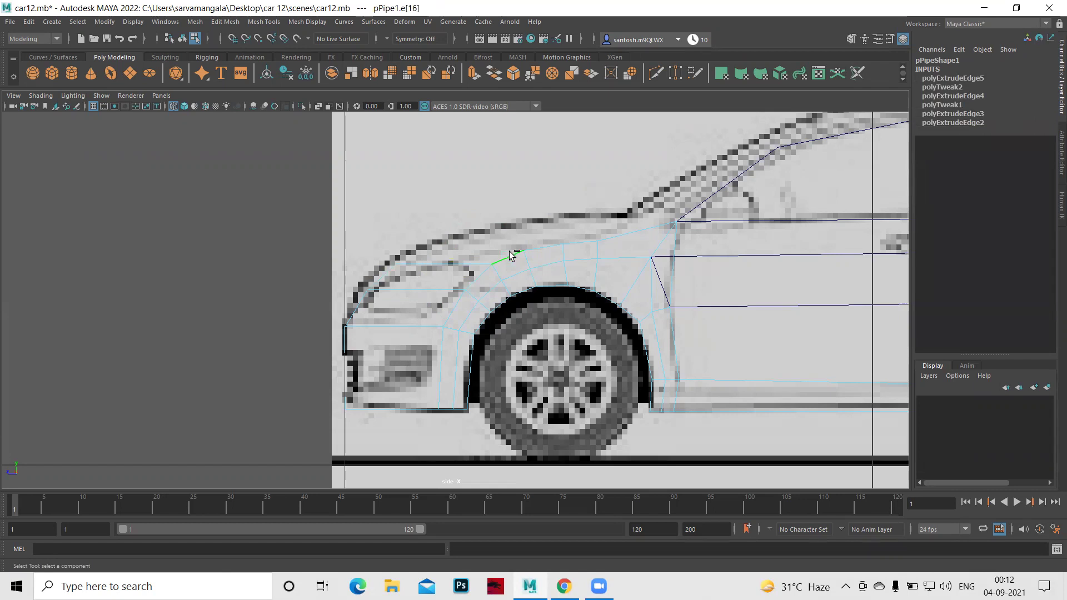
shift+right_drag(510, 253, 516, 280)
key(w)
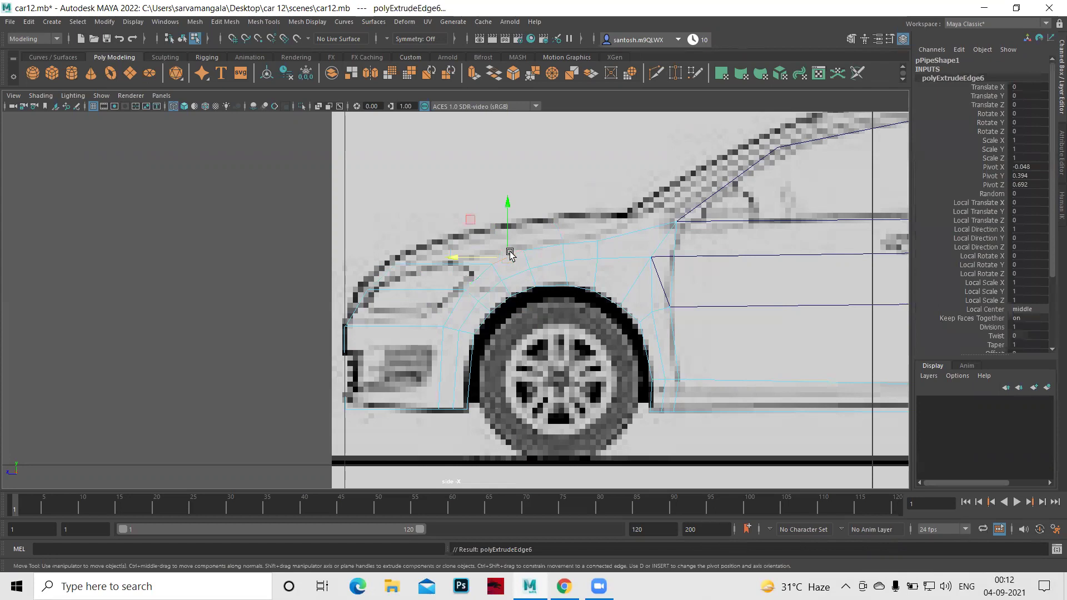
mouse_move(510, 257)
mouse_down()
mouse_move(492, 232)
mouse_move(428, 239)
mouse_move(415, 253)
mouse_up()
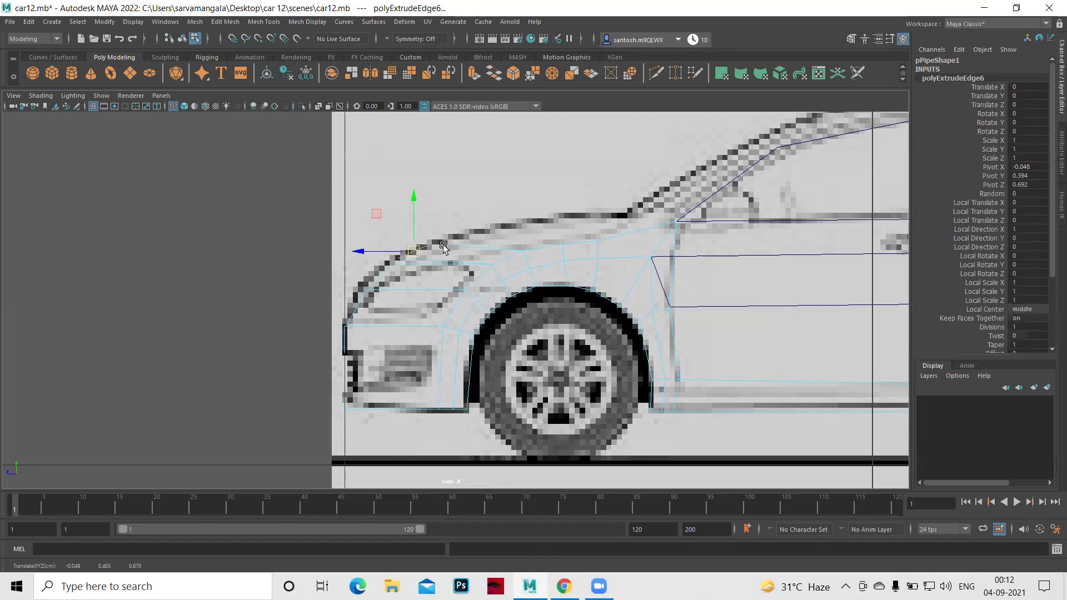
click(537, 250)
Extrude a hood edge and raise the new edge toward the hood line.
key(q)
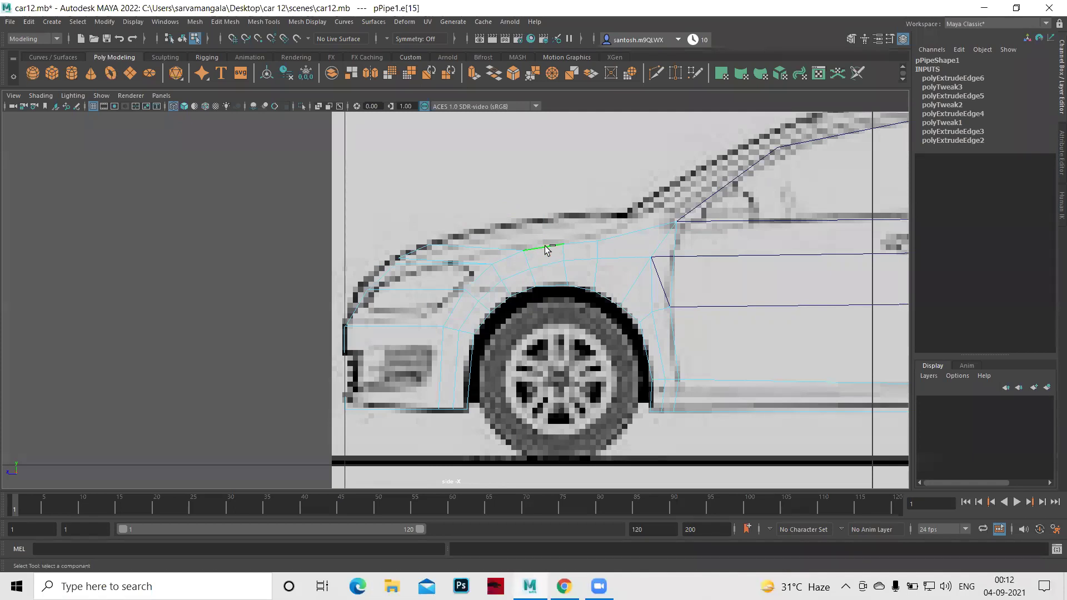
shift+right_drag(545, 247, 540, 278)
click(539, 277)
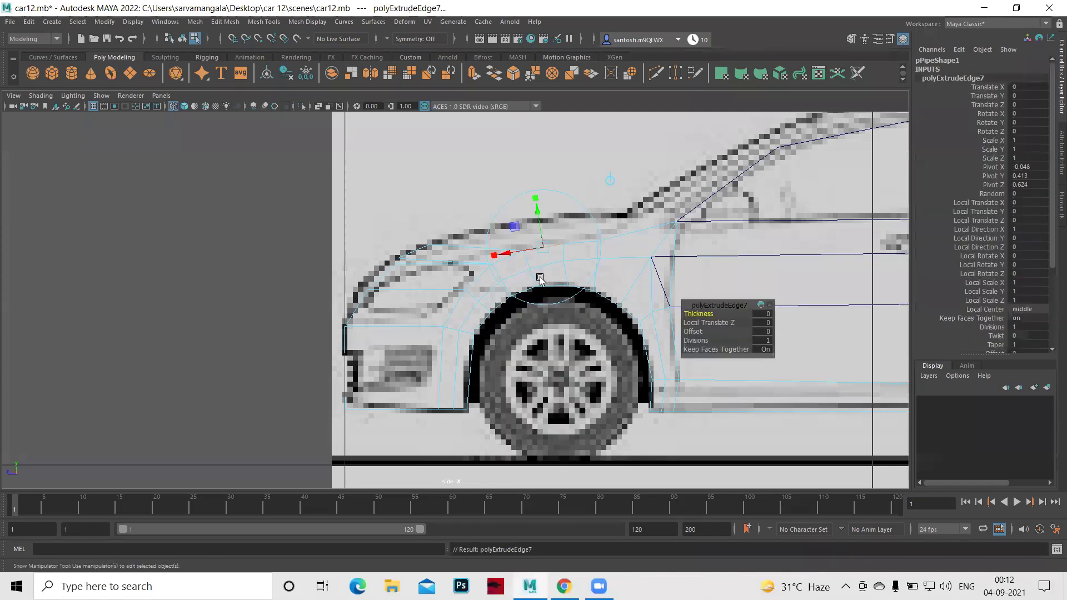
drag(545, 247, 520, 217)
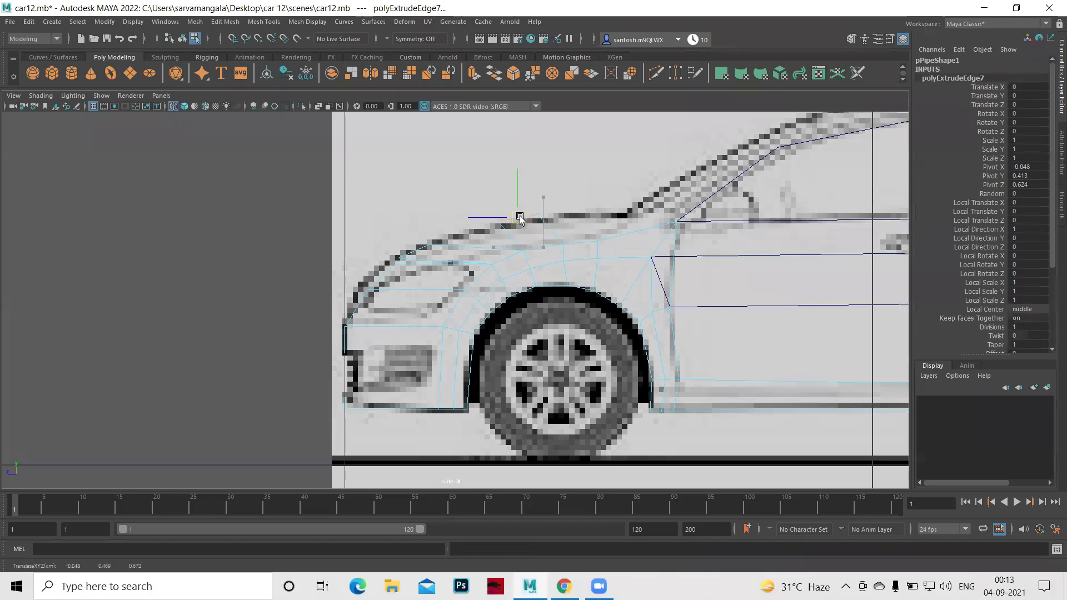
Extrude two more edges toward the windscreen, placing each along the hood line.
click(580, 242)
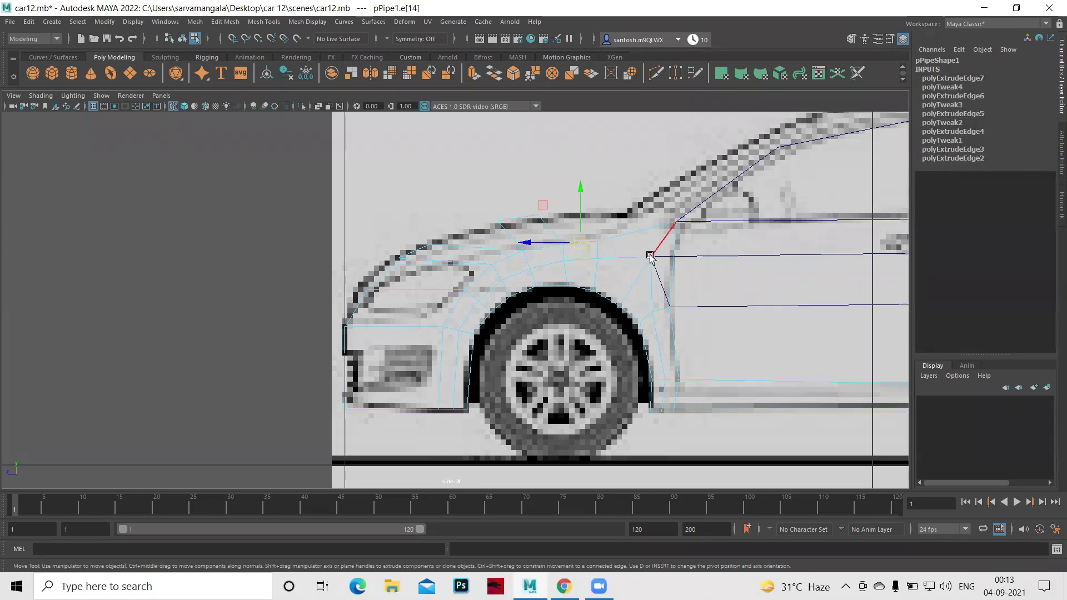
key(ctrl+e)
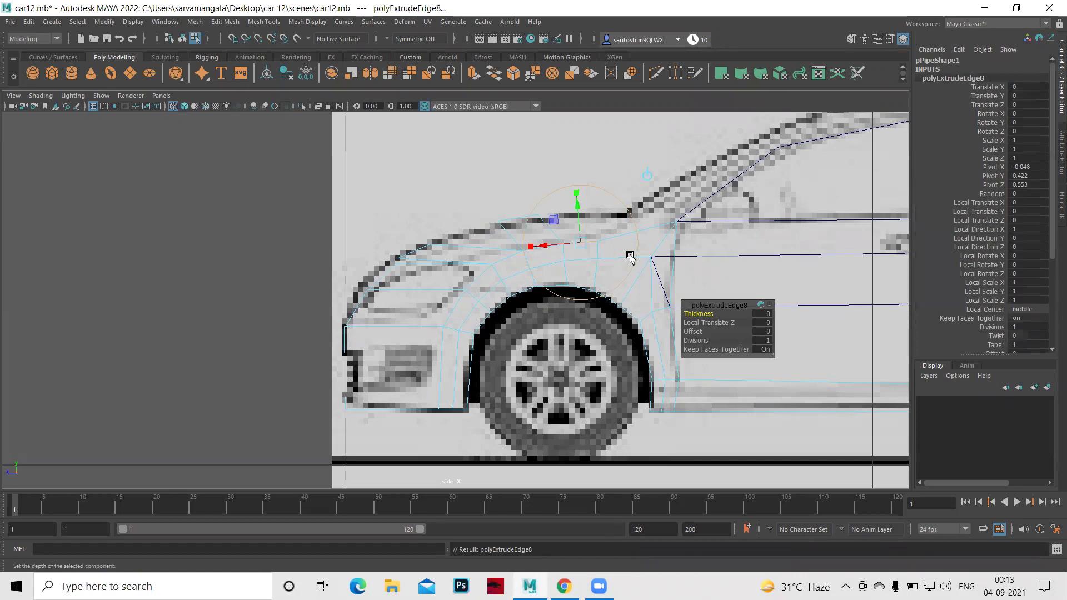
drag(579, 231, 564, 213)
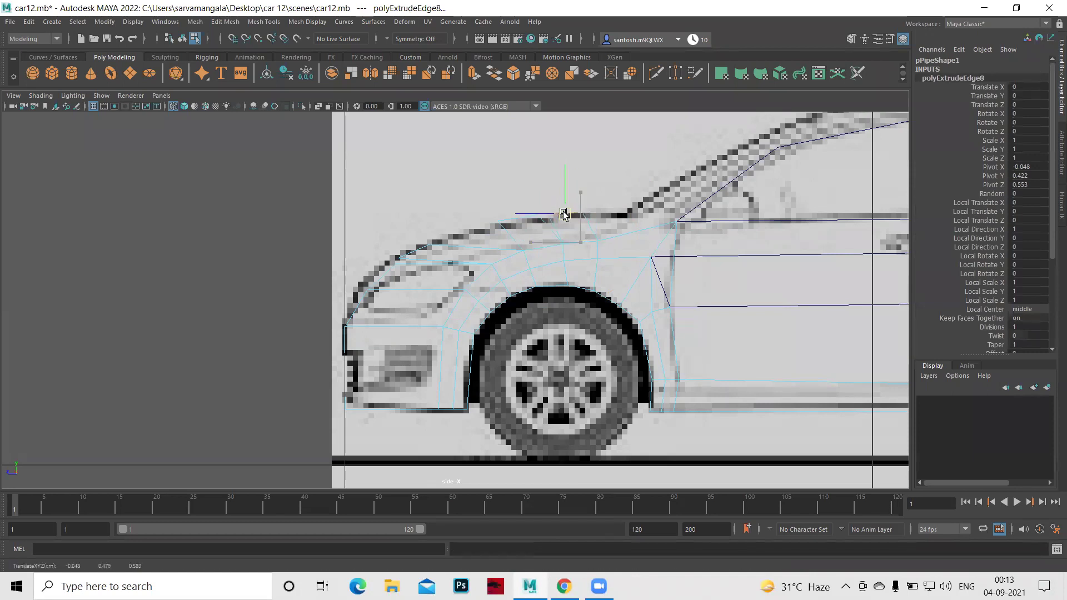
click(645, 230)
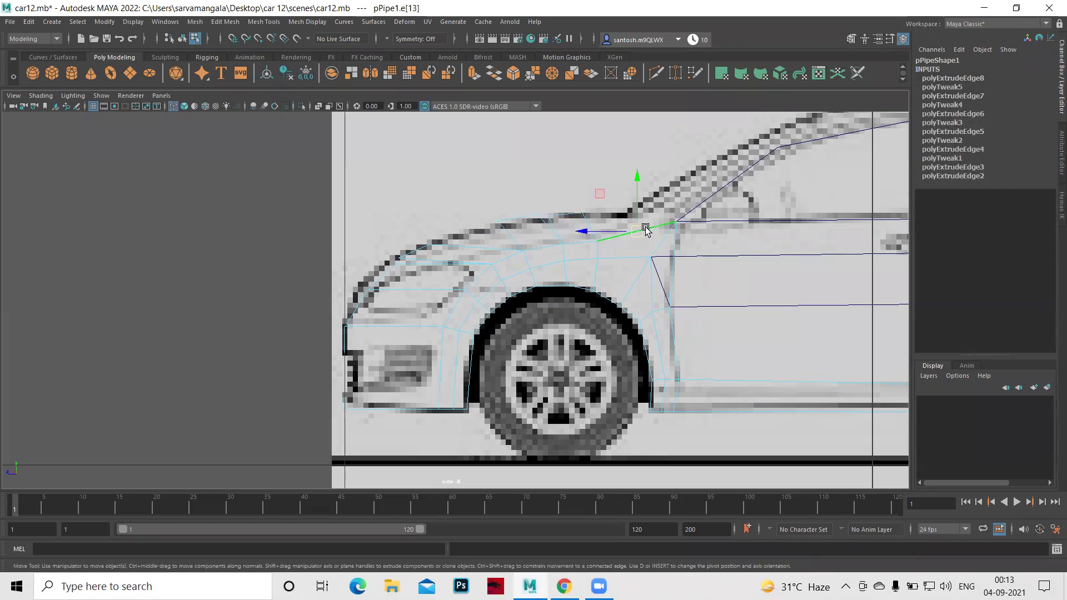
key(ctrl+e)
drag(646, 230, 627, 204)
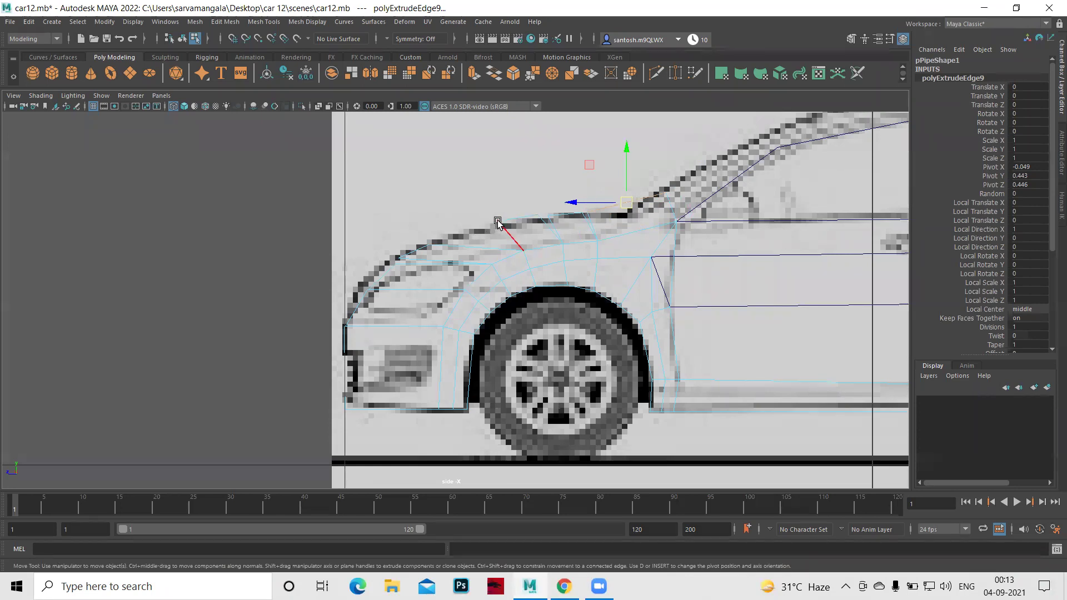
In vertex mode, move a hood vertex onto the car's outline.
right_drag(498, 223, 459, 201)
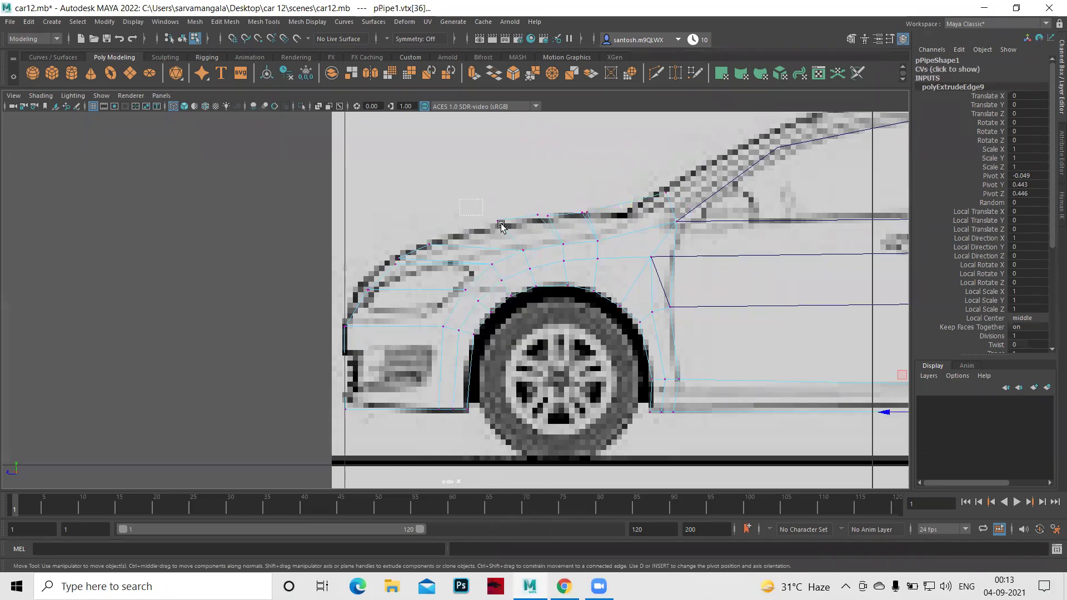
click(498, 223)
drag(495, 221, 435, 239)
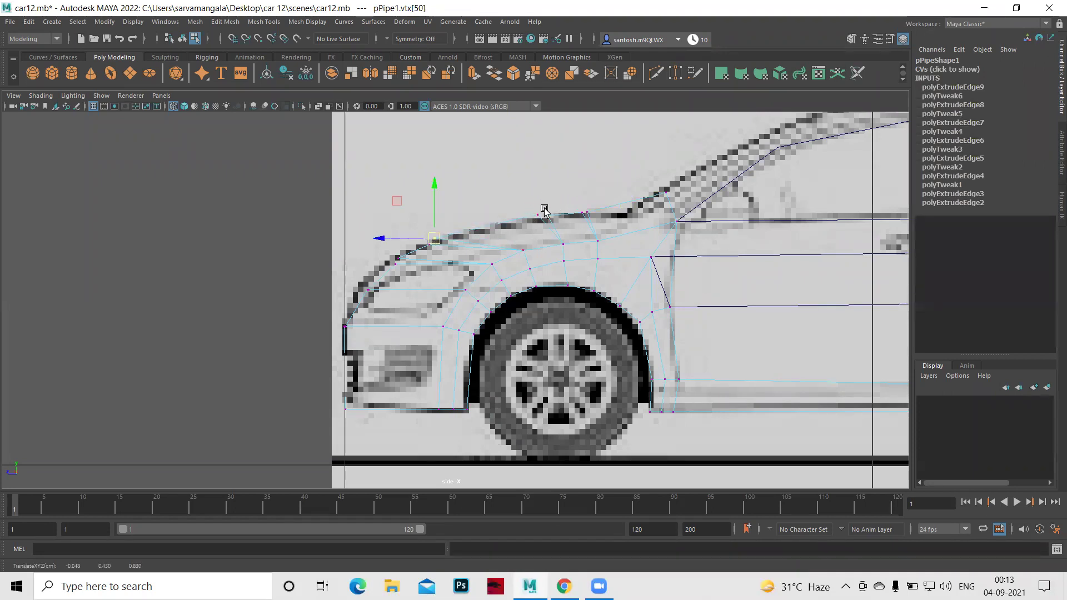
drag(548, 204, 574, 225)
Drag the rear upper fender vertices near the windscreen base onto the hood outline.
middle_drag(574, 225, 593, 228)
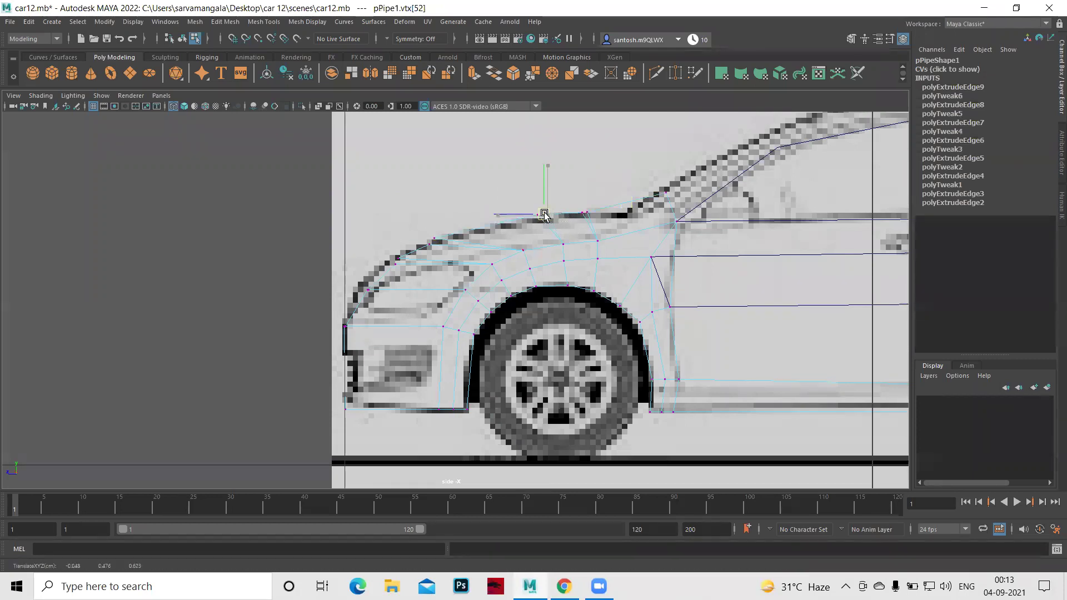
click(581, 209)
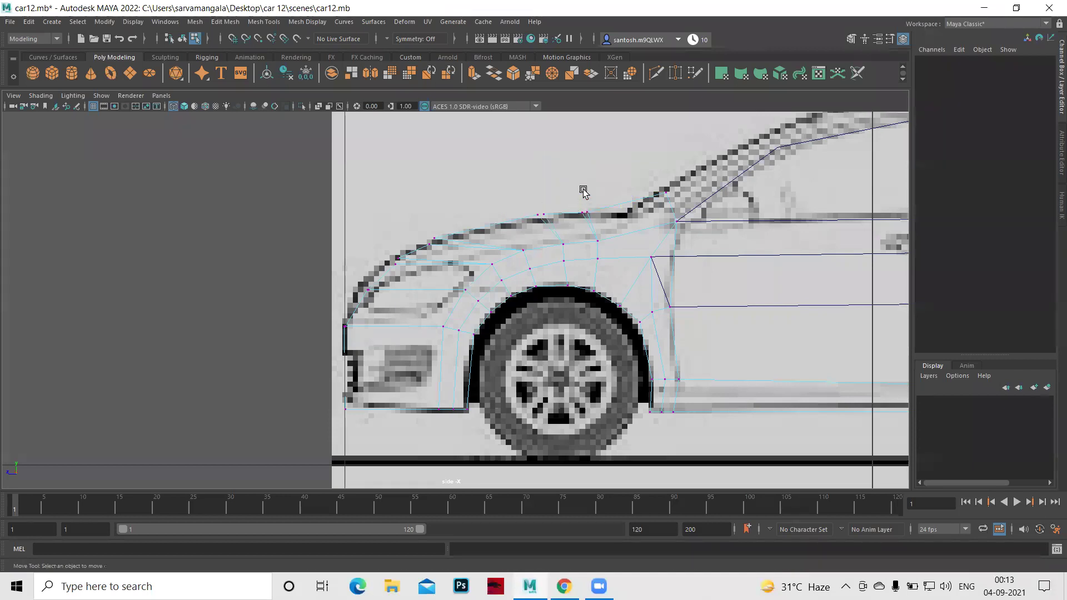
drag(569, 196, 599, 221)
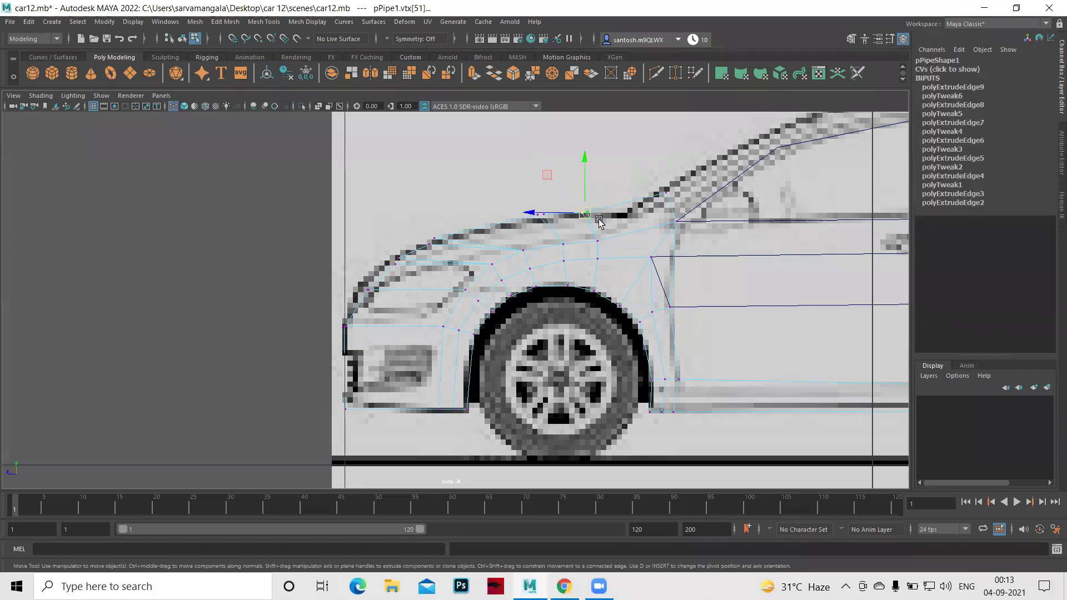
shift+right_drag(599, 221, 592, 156)
click(542, 215)
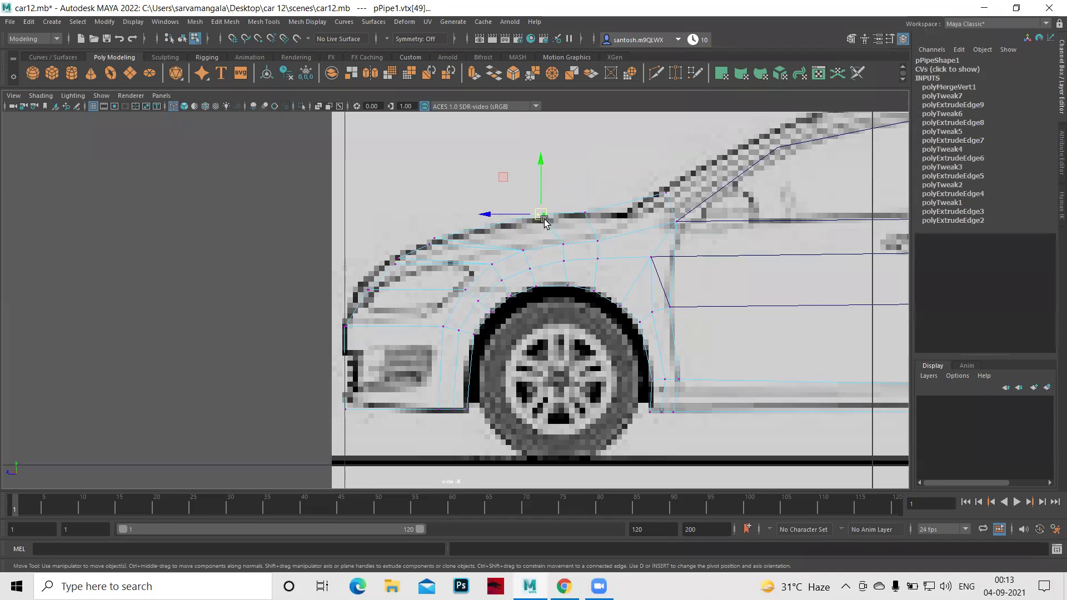
shift+right_drag(544, 218, 548, 157)
Drag the middle and front fender vertices down toward the bumper onto the hood outline.
drag(415, 228, 460, 248)
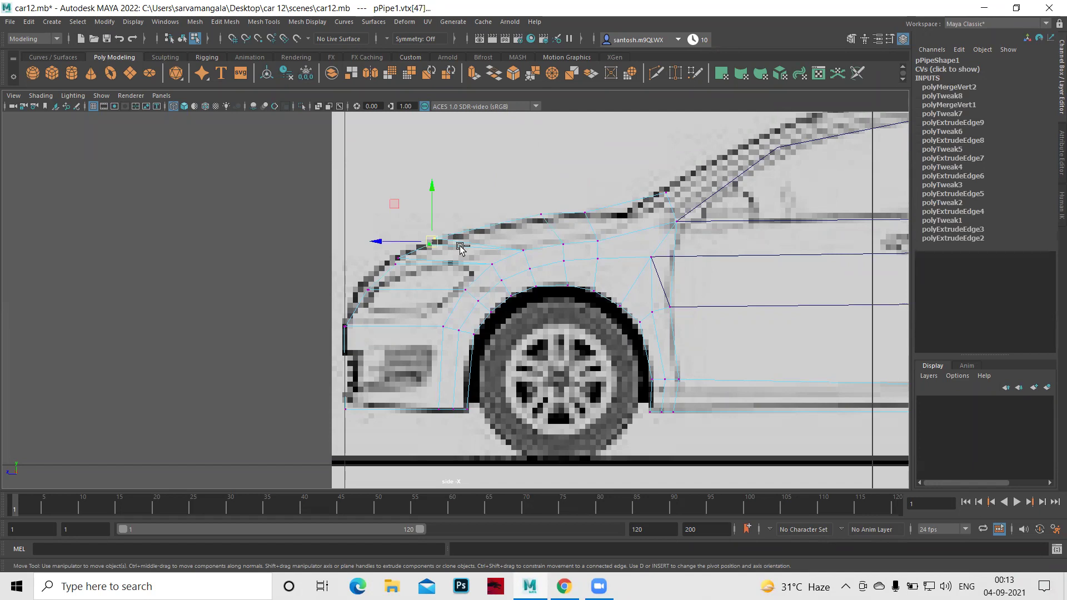
shift+right_drag(460, 248, 460, 186)
drag(377, 258, 412, 273)
shift+right_drag(411, 274, 413, 186)
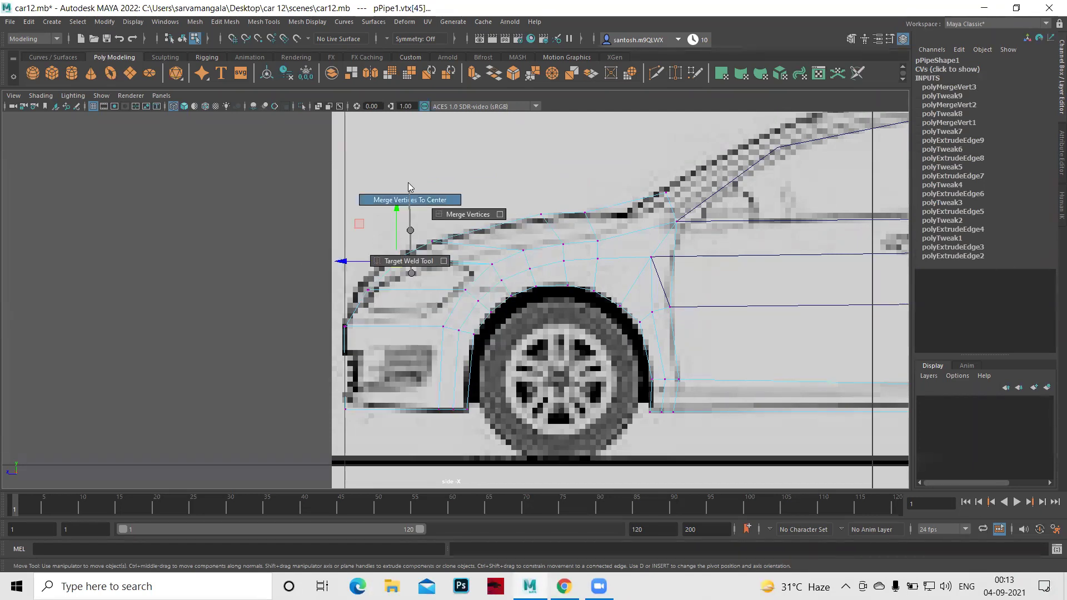
click(367, 288)
shift+right_drag(367, 287, 368, 211)
click(345, 327)
shift+right_drag(359, 303, 363, 257)
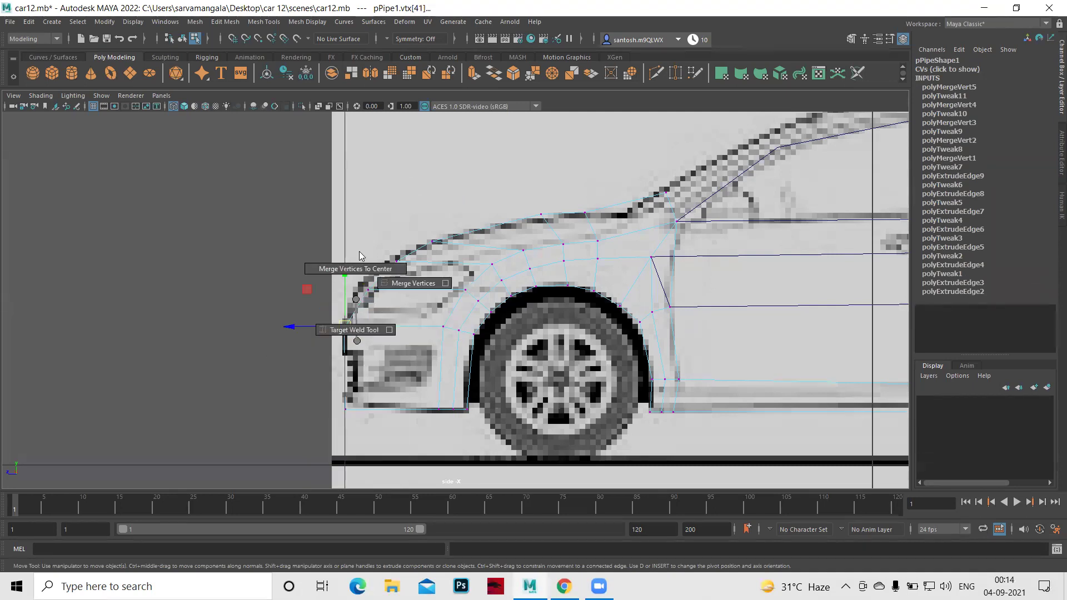
Recheck the hood-line vertices front to rear, nudging the rearmost down onto the outline.
click(364, 286)
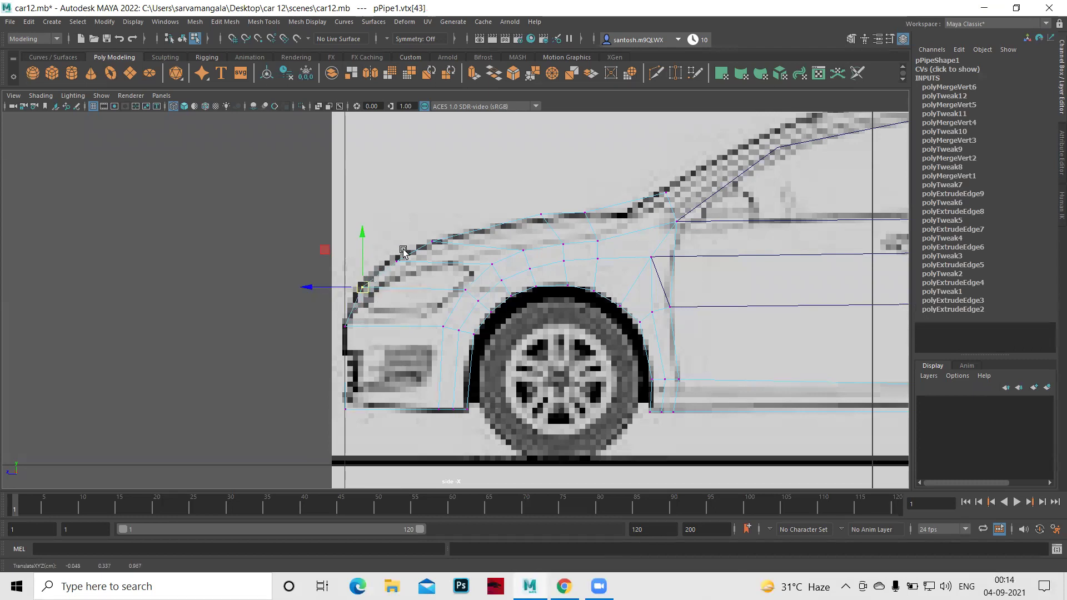
click(399, 248)
drag(374, 238, 411, 275)
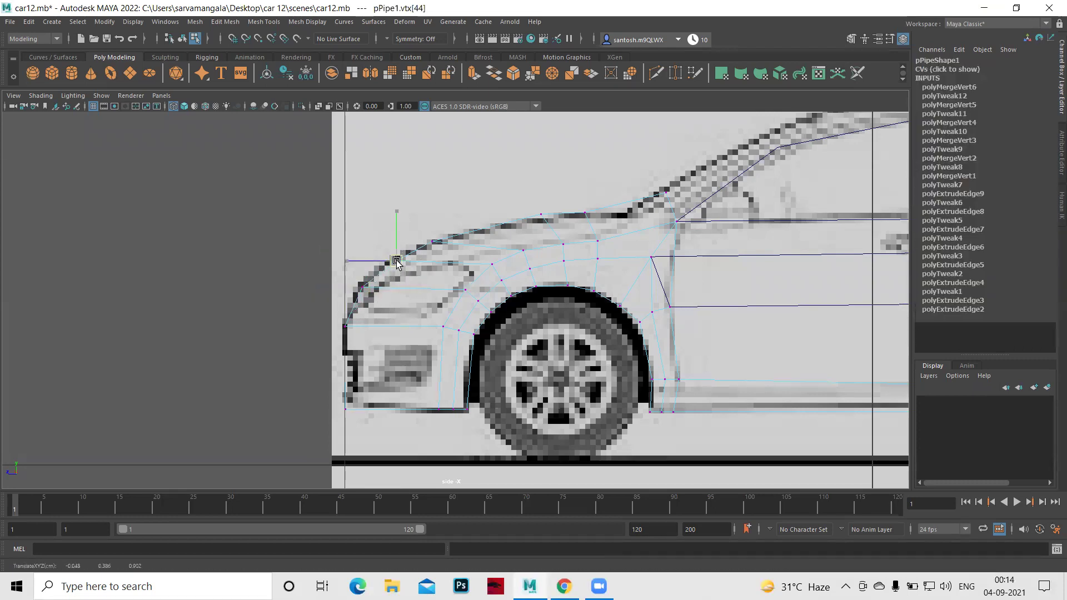
drag(427, 232, 439, 245)
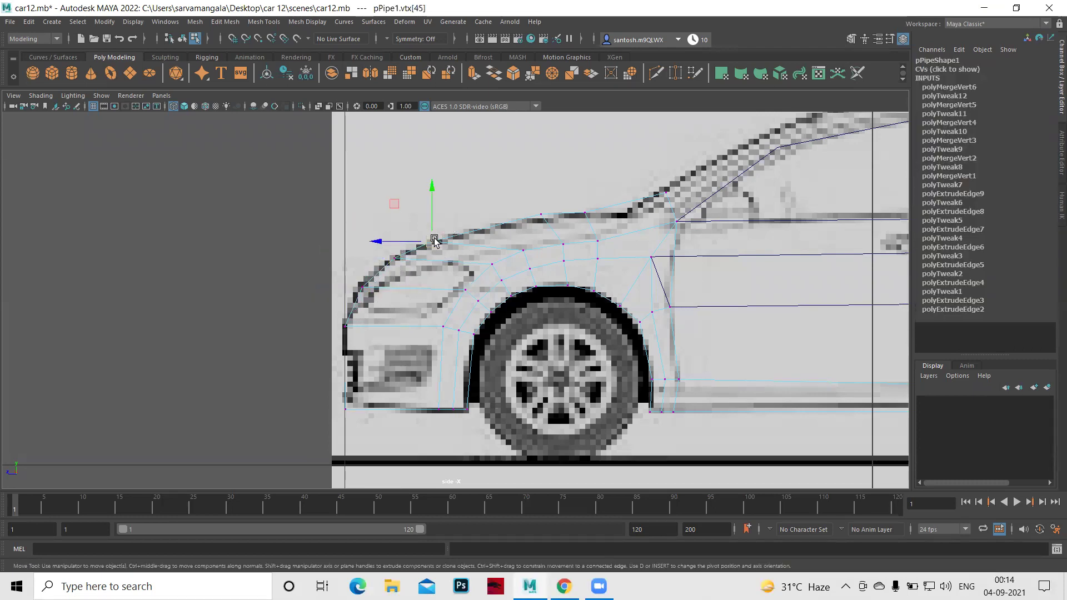
drag(531, 191, 549, 223)
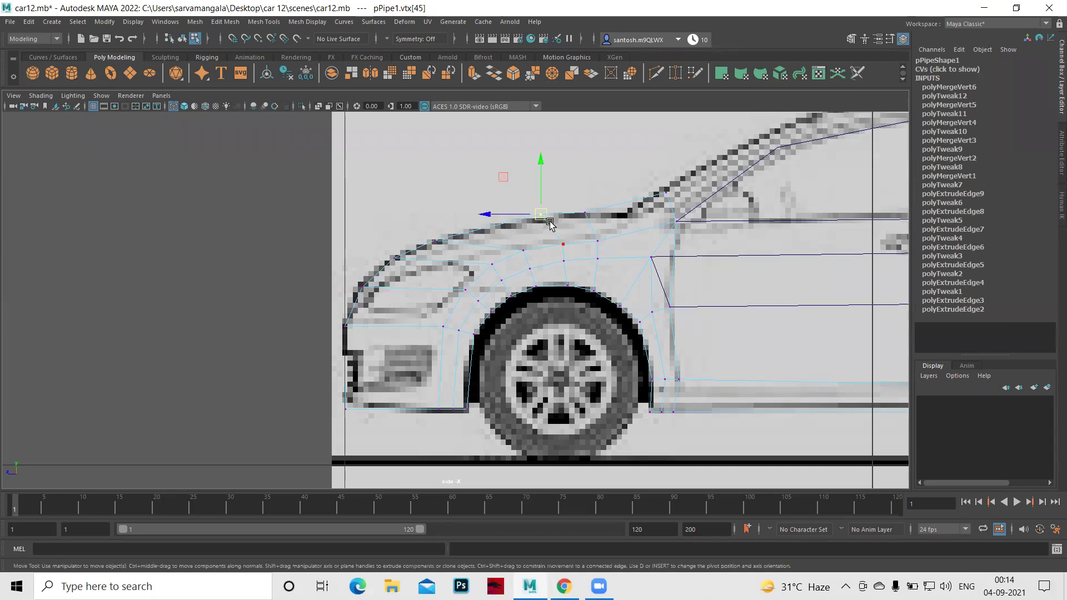
click(584, 211)
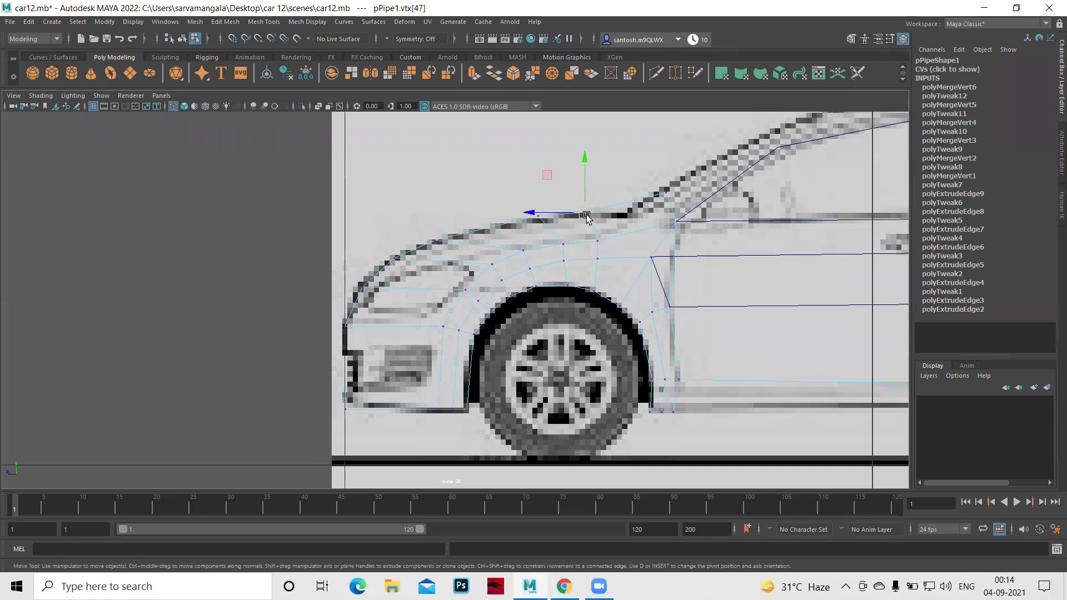
drag(584, 211, 584, 214)
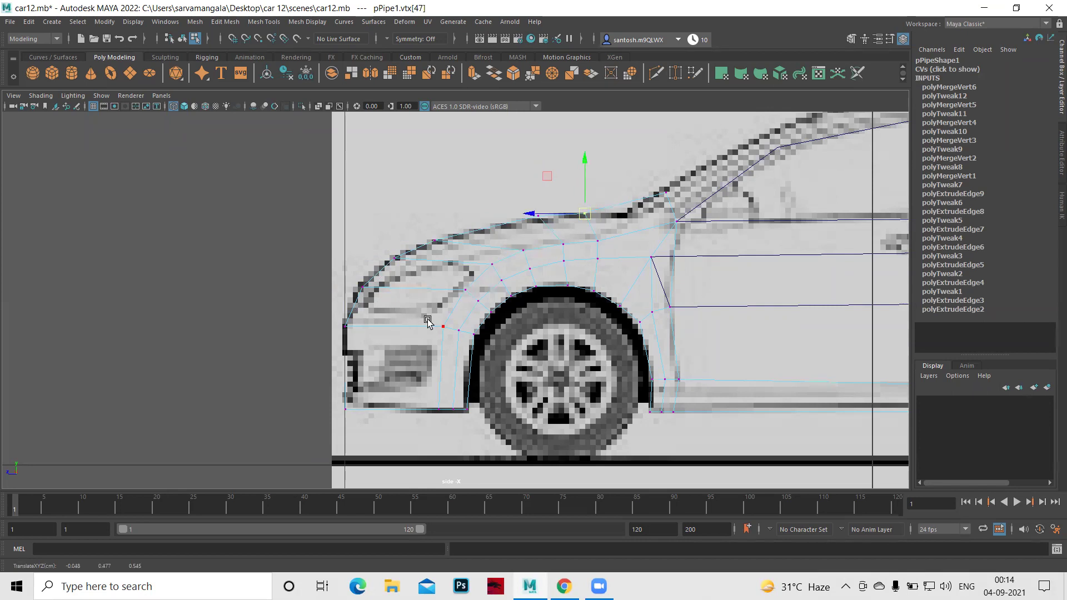
Shift the headlight vertex left onto the bumper outline and lift the next onto the fender line.
click(443, 326)
drag(388, 328, 368, 328)
mouse_move(408, 393)
mouse_down()
mouse_move(438, 419)
mouse_move(355, 410)
mouse_up()
click(464, 291)
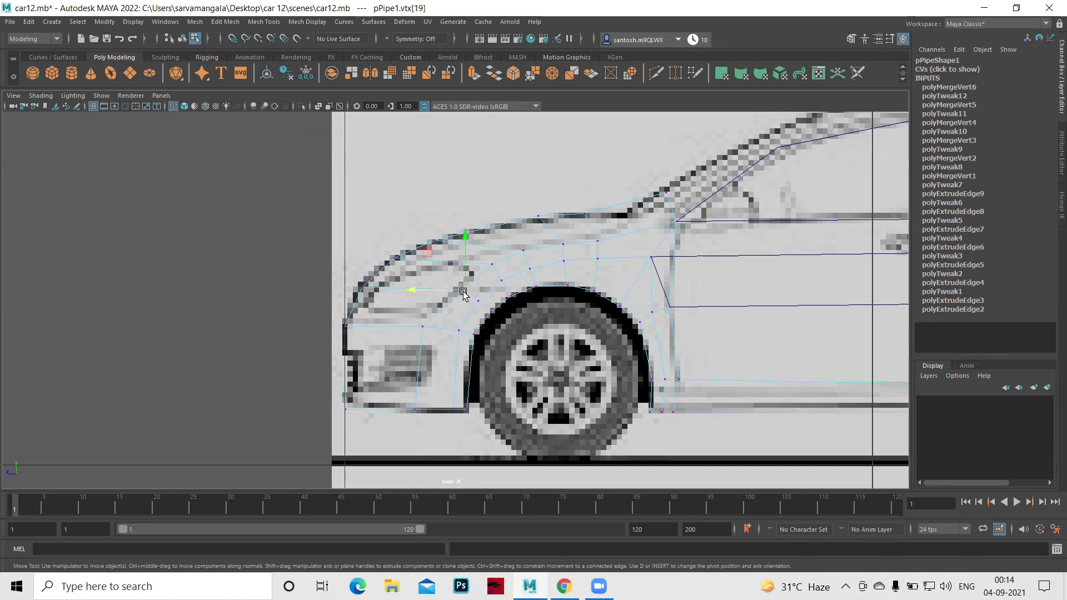
mouse_move(464, 291)
mouse_down()
mouse_move(499, 271)
mouse_move(491, 267)
mouse_move(557, 244)
mouse_up()
Adjust the remaining fender vertices up to the hood line, then zoom out to frame the car.
click(524, 253)
click(562, 245)
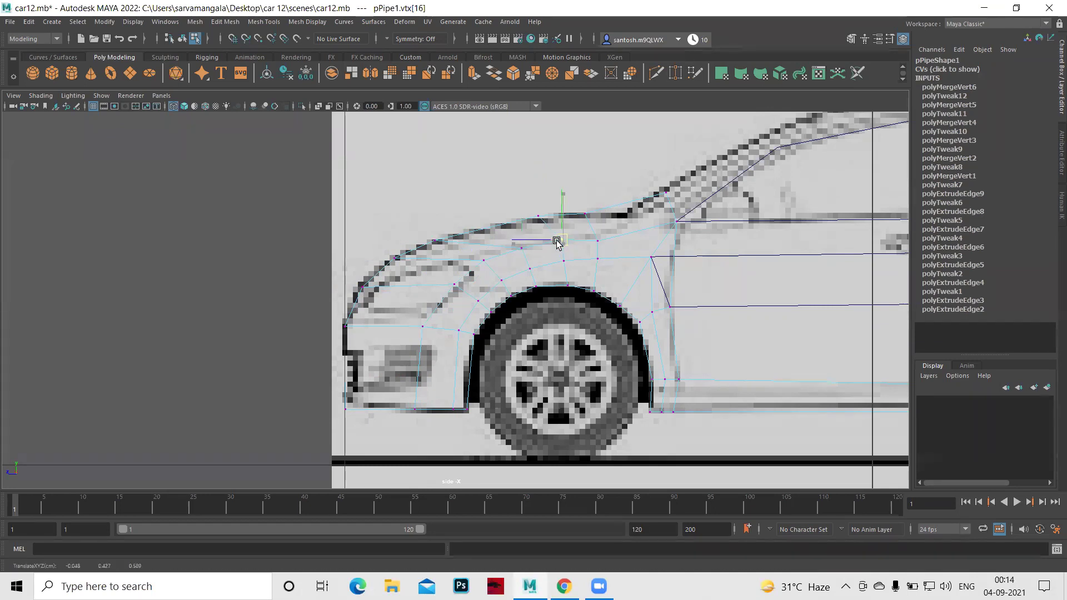
click(598, 239)
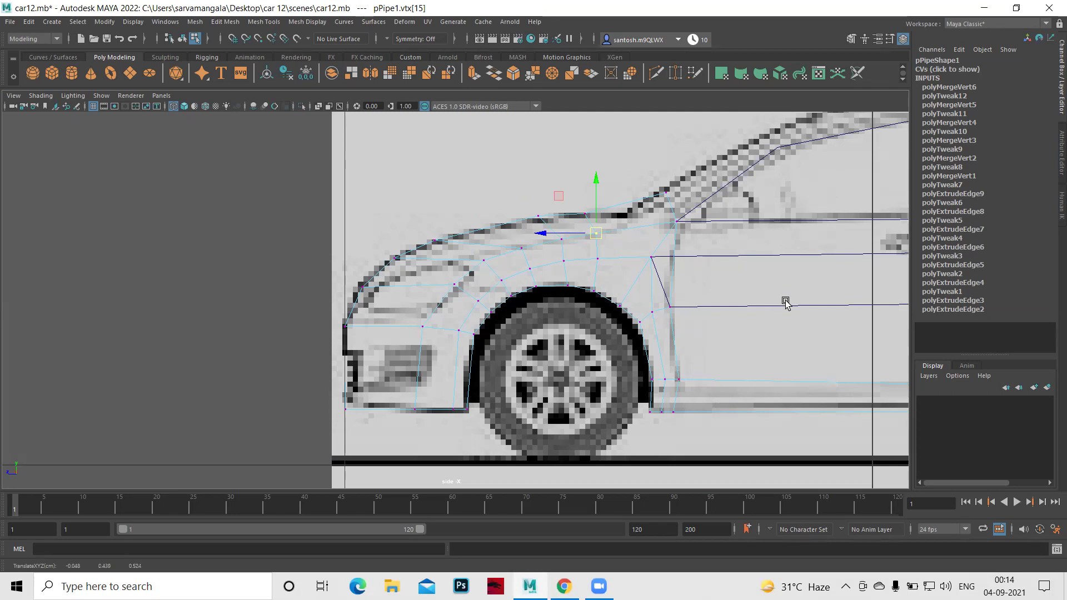
mouse_move(786, 300)
alt+middle_down()
mouse_move(738, 352)
mouse_move(650, 400)
mouse_move(706, 379)
alt+middle_up()
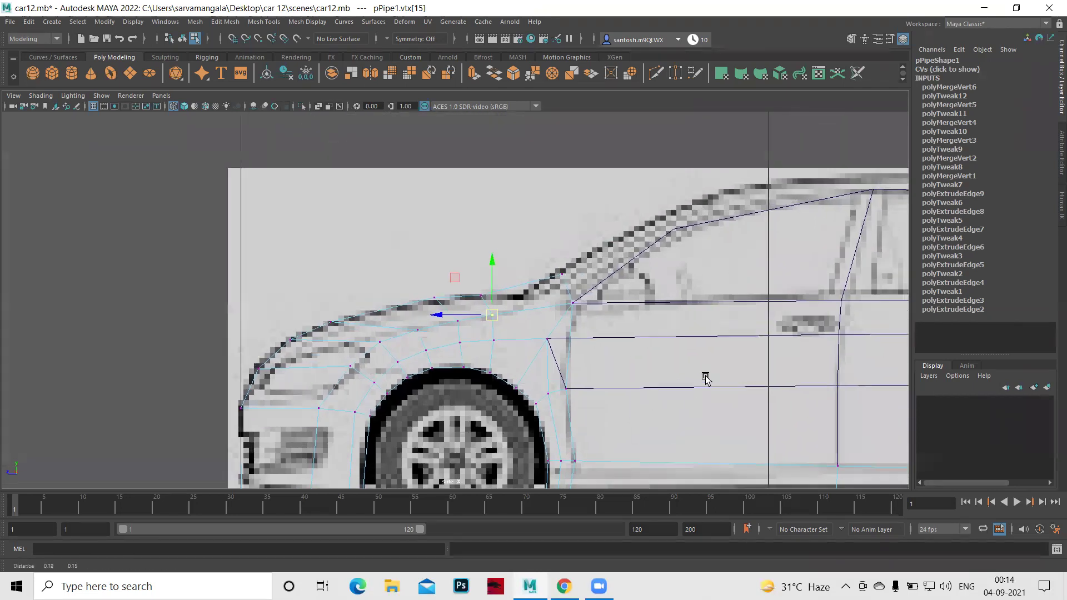
scroll(709, 372, down, 2)
scroll(690, 345, down, 5)
In the persp view, delete the fender object's construction history and save car12.mb.
scroll(713, 344, up, 4)
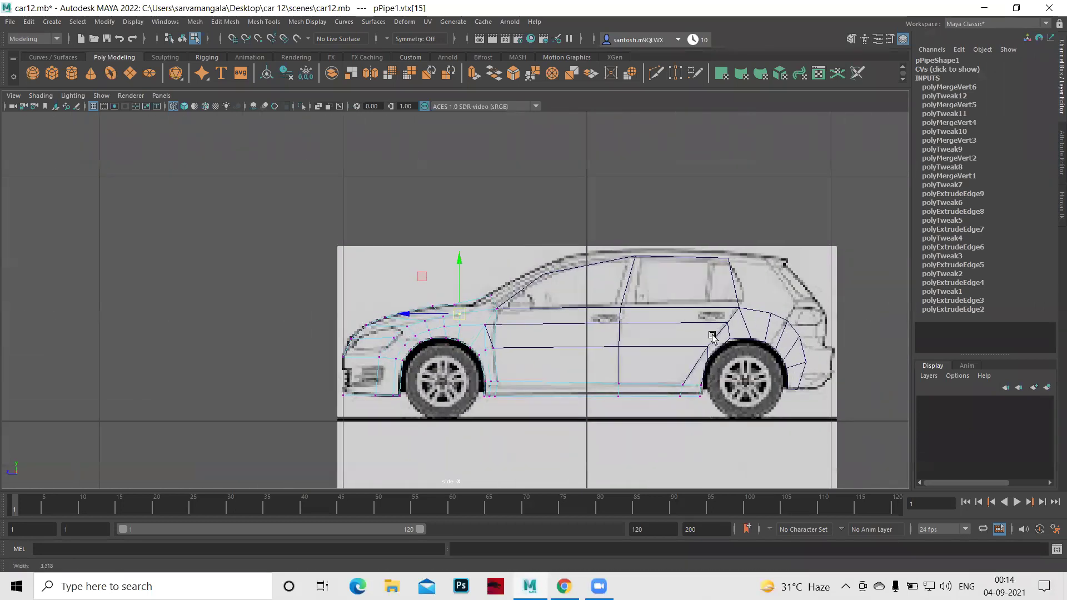
key(space)
key(space)
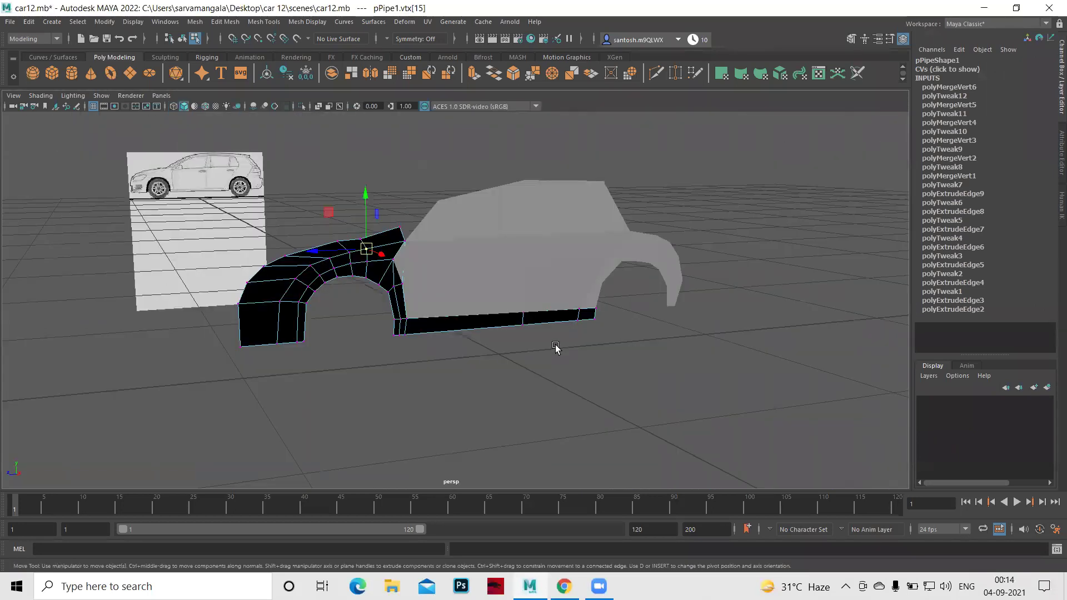
mouse_move(600, 348)
alt+mouse_down()
mouse_move(629, 347)
mouse_move(575, 342)
mouse_move(572, 358)
mouse_move(710, 353)
mouse_move(741, 366)
mouse_move(651, 348)
mouse_move(750, 357)
mouse_move(501, 281)
mouse_move(589, 243)
mouse_move(653, 400)
alt+mouse_up()
key(F8)
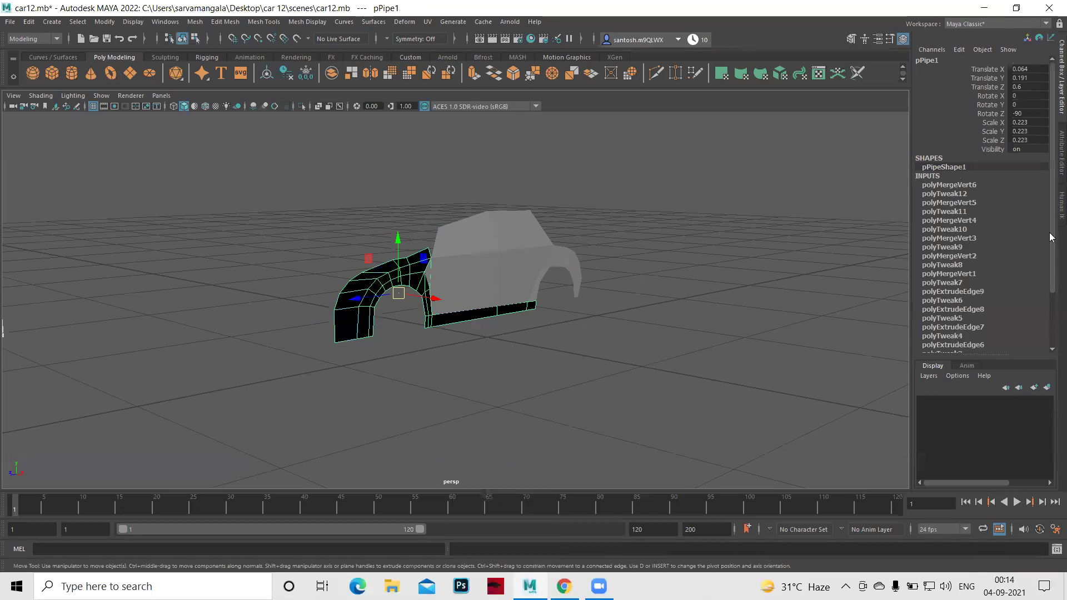
drag(1049, 238, 1046, 326)
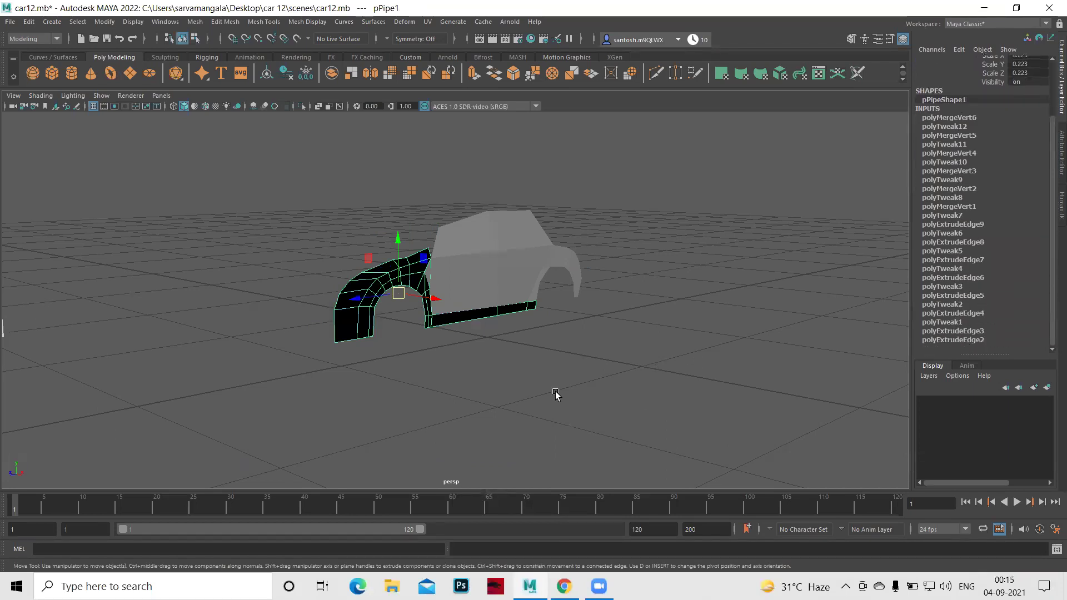
key(alt+shift+d)
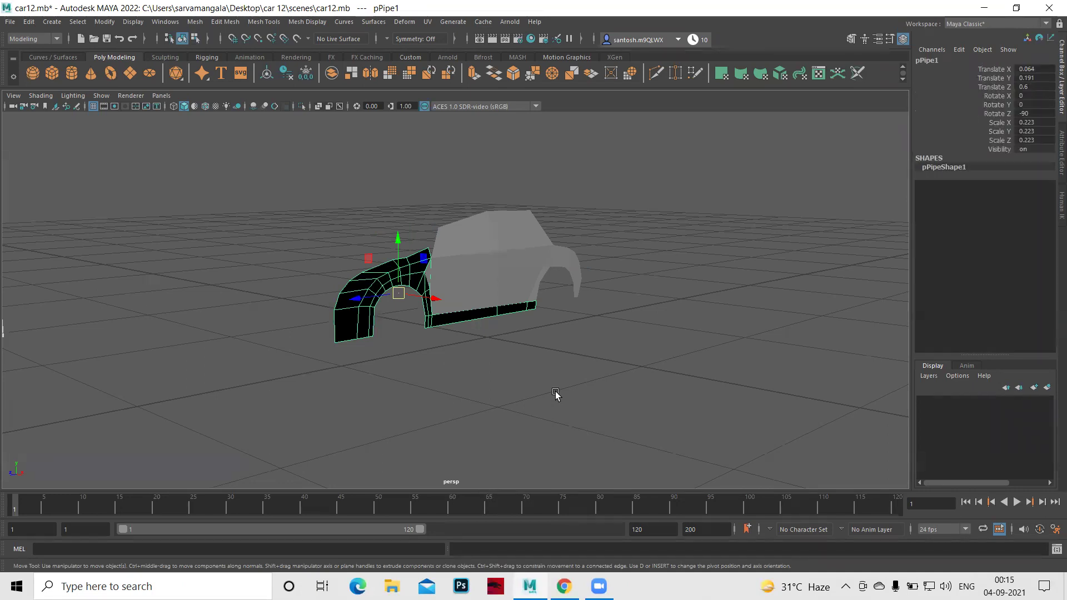
key(ctrl+s)
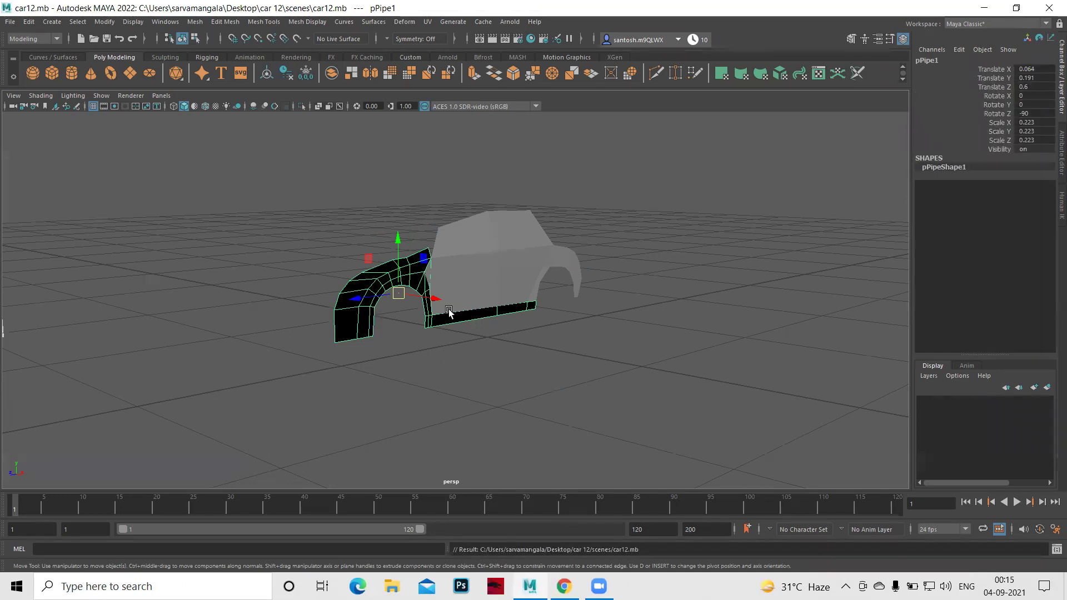
right_drag(482, 265, 519, 250)
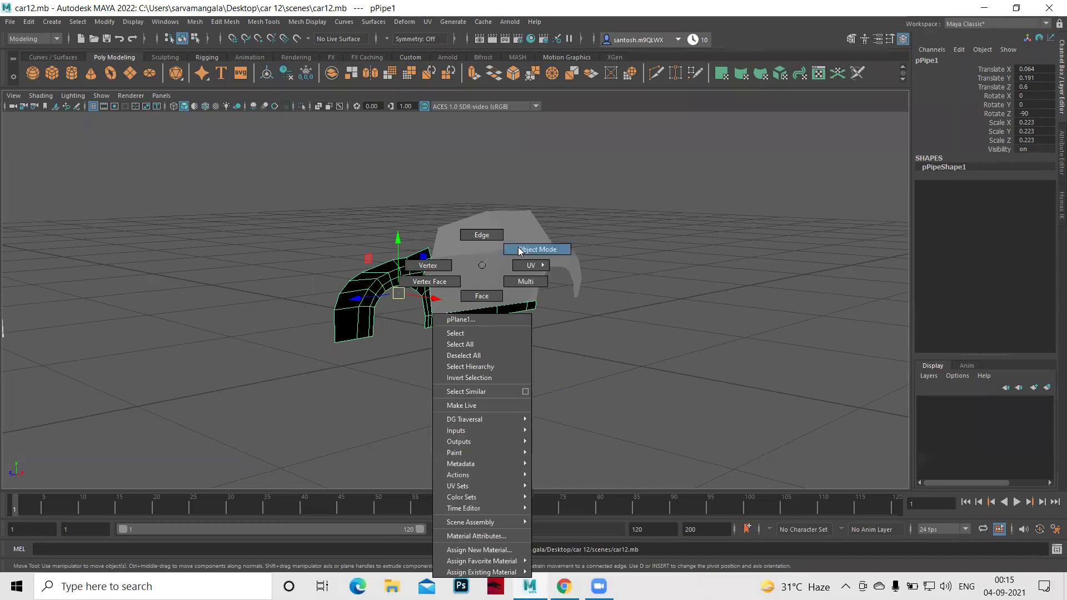
Select the rear arch piece pPipe2 and save the scene.
click(598, 220)
mouse_move(166, 177)
mouse_down()
mouse_move(692, 364)
mouse_move(626, 367)
mouse_move(746, 362)
mouse_up()
key(ctrl+s)
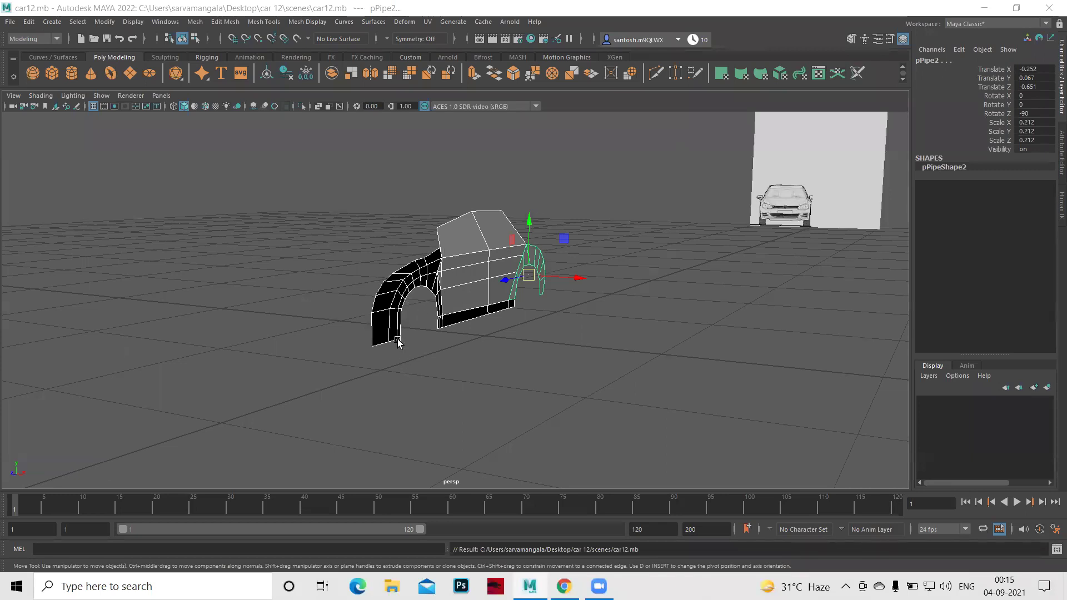
Orbit the perspective view to a low side angle showing the reference image.
mouse_move(592, 360)
alt+mouse_down()
mouse_move(534, 359)
mouse_move(456, 338)
mouse_move(538, 405)
mouse_move(568, 409)
mouse_move(481, 364)
mouse_move(575, 393)
mouse_move(524, 386)
alt+mouse_up()
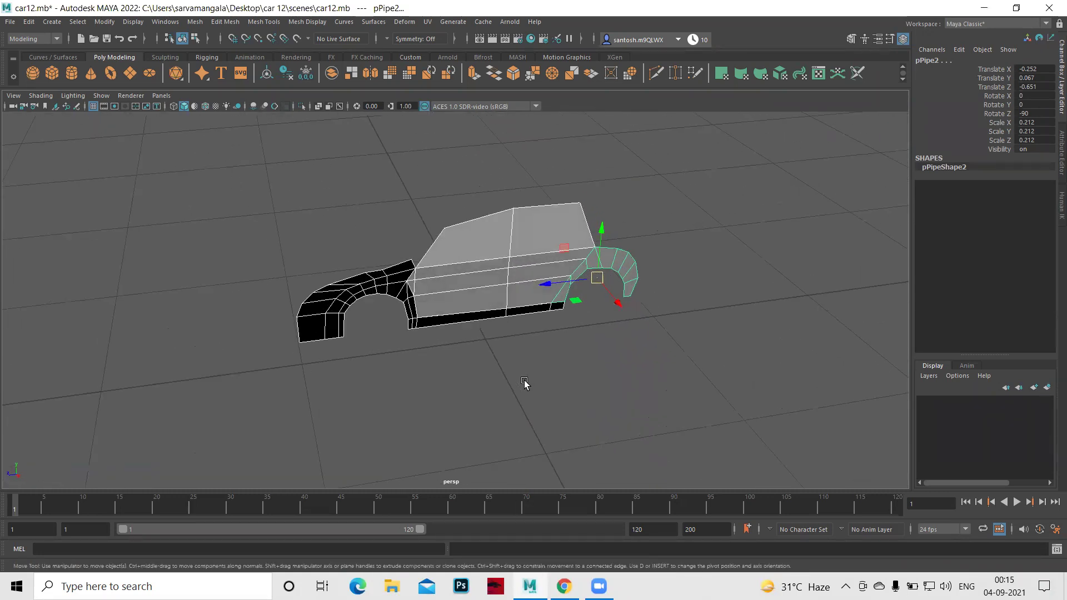
alt+right_drag(719, 367, 551, 318)
mouse_move(550, 317)
alt+mouse_down()
mouse_move(569, 355)
mouse_move(555, 328)
mouse_move(448, 312)
mouse_move(731, 391)
mouse_move(491, 362)
mouse_move(631, 381)
mouse_move(529, 357)
mouse_move(750, 398)
alt+mouse_up()
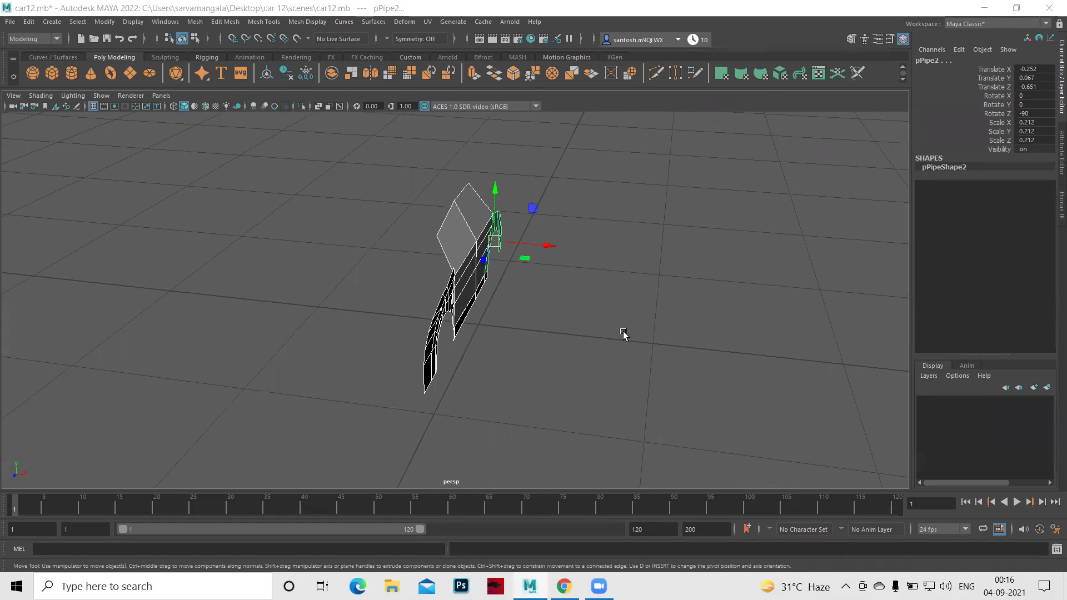
alt+drag(612, 333, 545, 311)
key(space)
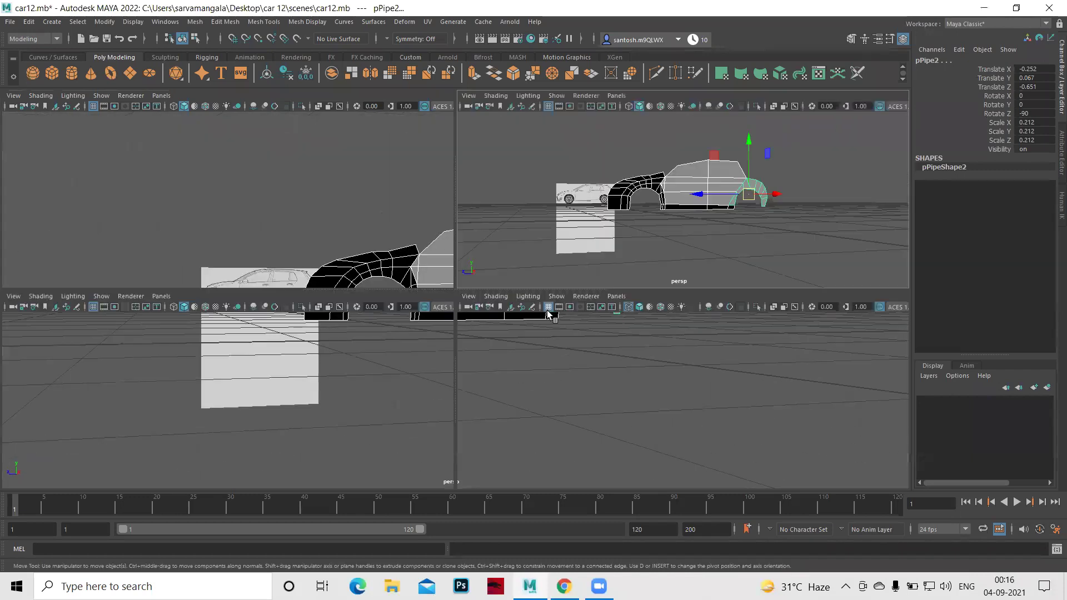
key(space)
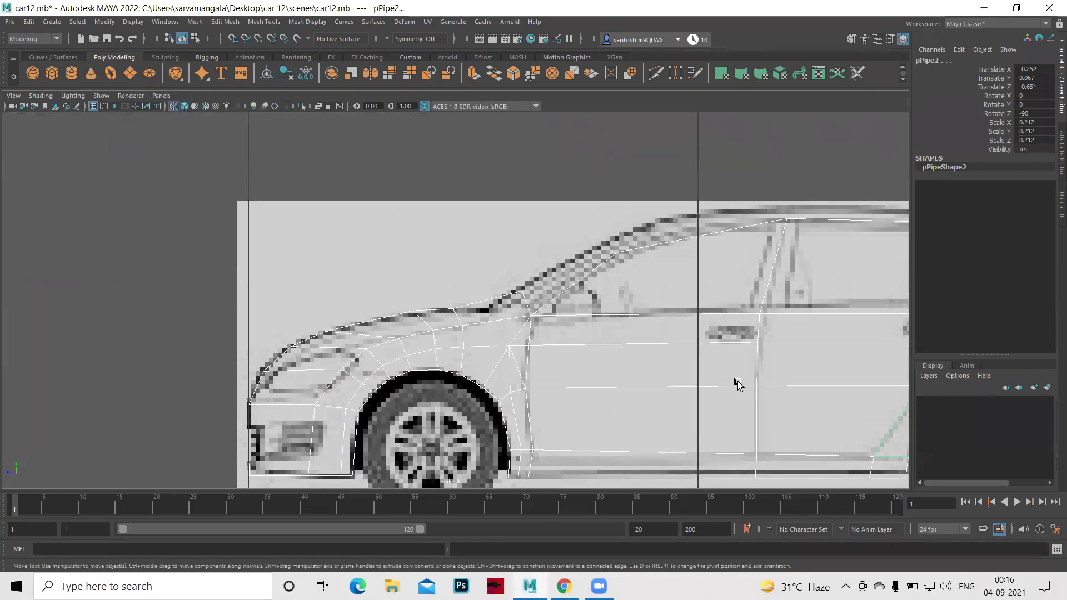
alt+middle_drag(737, 383, 717, 329)
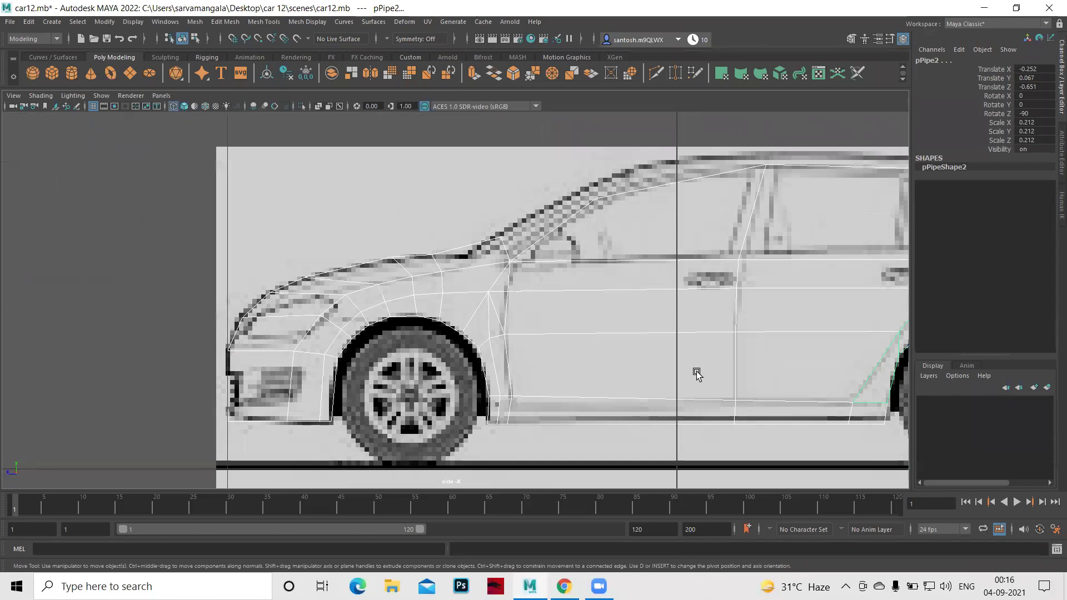
mouse_move(752, 357)
alt+right_down()
mouse_move(736, 345)
mouse_move(771, 380)
alt+right_up()
scroll(453, 326, up, 2)
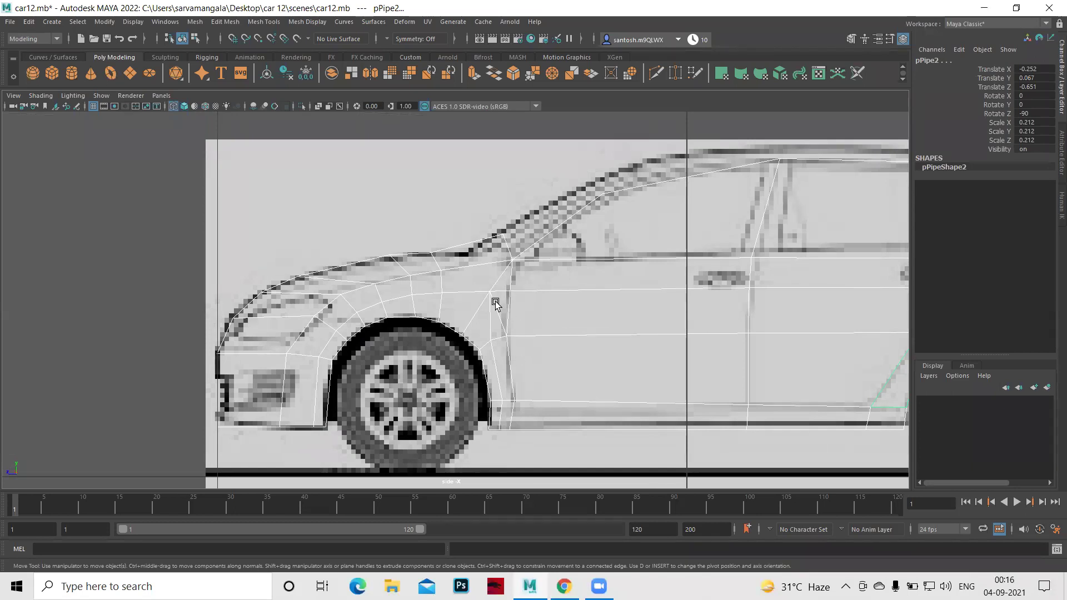
alt+middle_drag(682, 371, 657, 355)
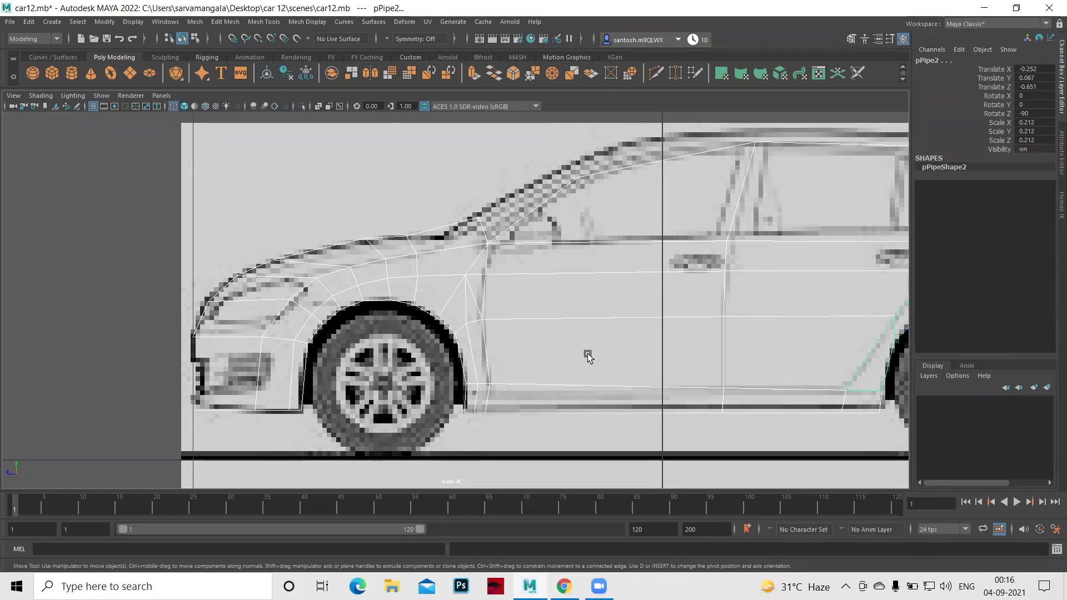
alt+middle_drag(600, 360, 523, 335)
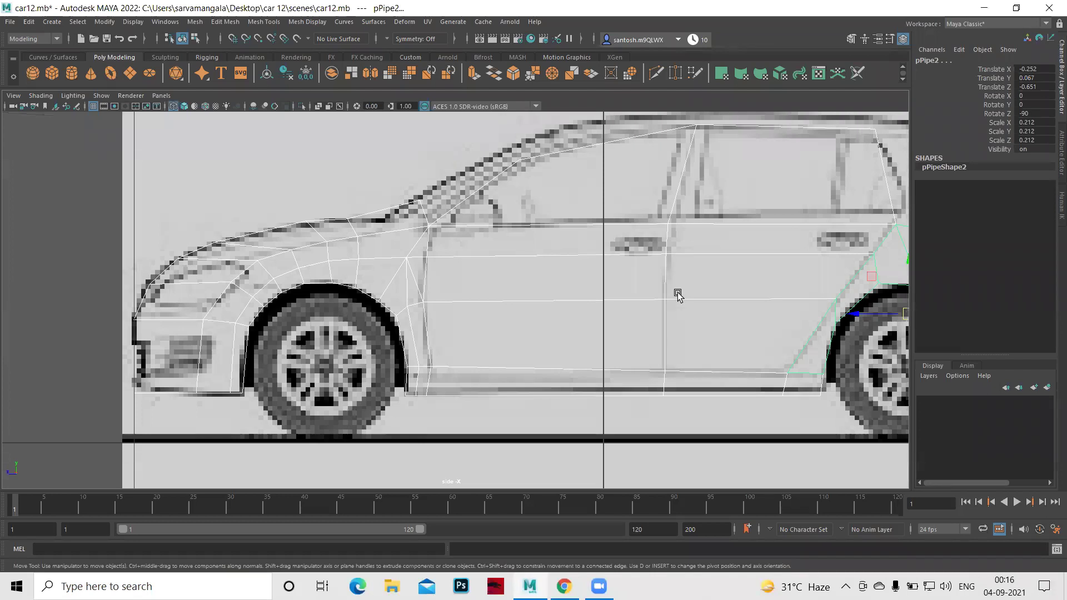
scroll(741, 305, down, 5)
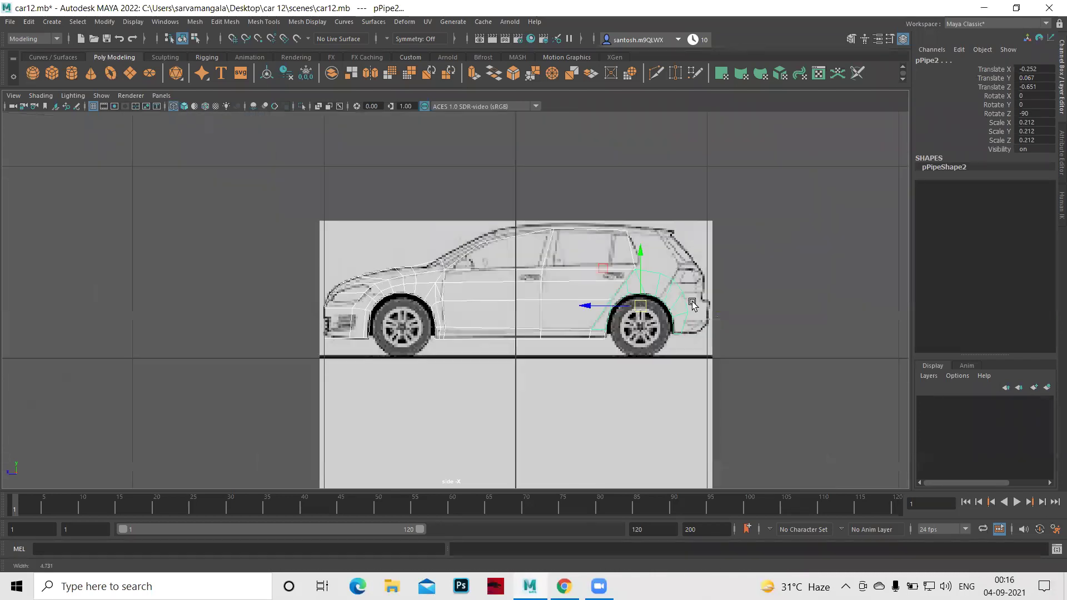
scroll(723, 316, up, 3)
scroll(724, 320, up, 3)
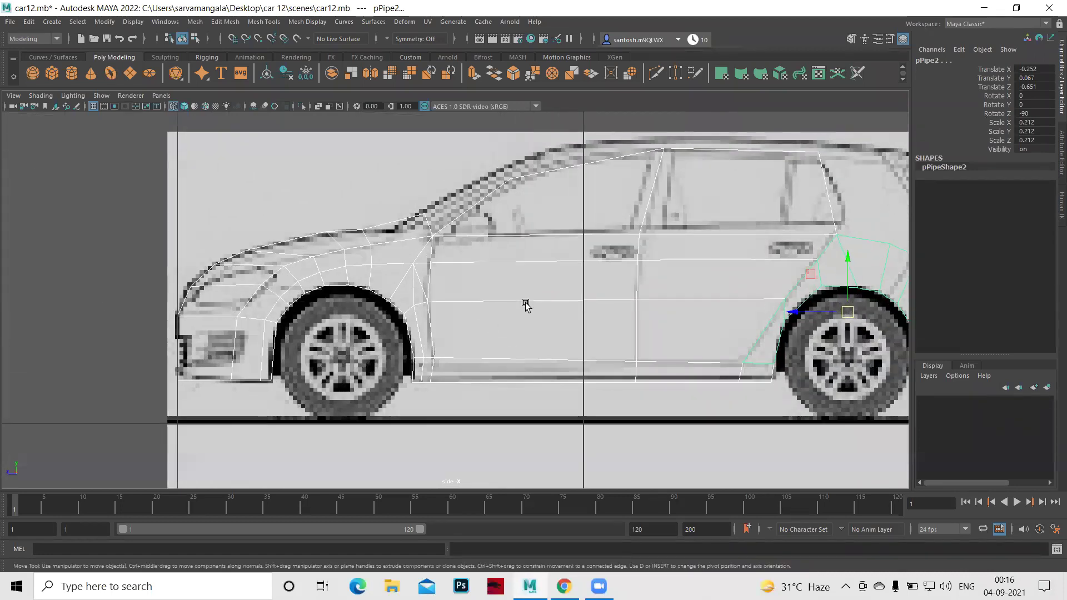
key(space)
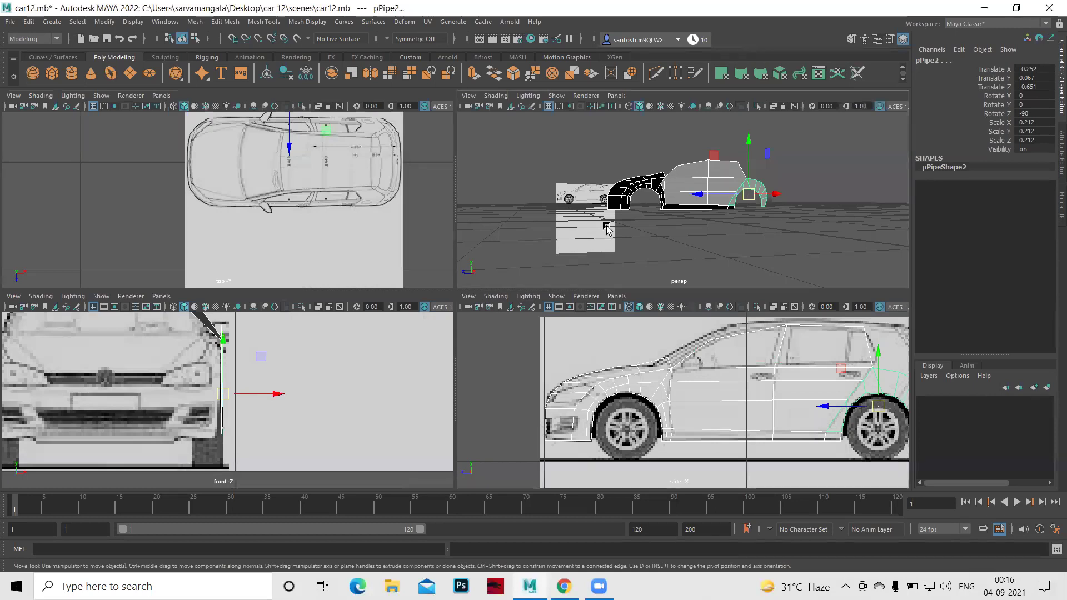
key(space)
mouse_move(512, 362)
alt+mouse_down()
mouse_move(560, 369)
mouse_move(528, 416)
mouse_move(432, 394)
mouse_move(393, 369)
mouse_move(581, 365)
mouse_move(495, 386)
mouse_move(417, 382)
mouse_move(255, 243)
mouse_move(363, 209)
mouse_move(297, 207)
alt+mouse_up()
key(space)
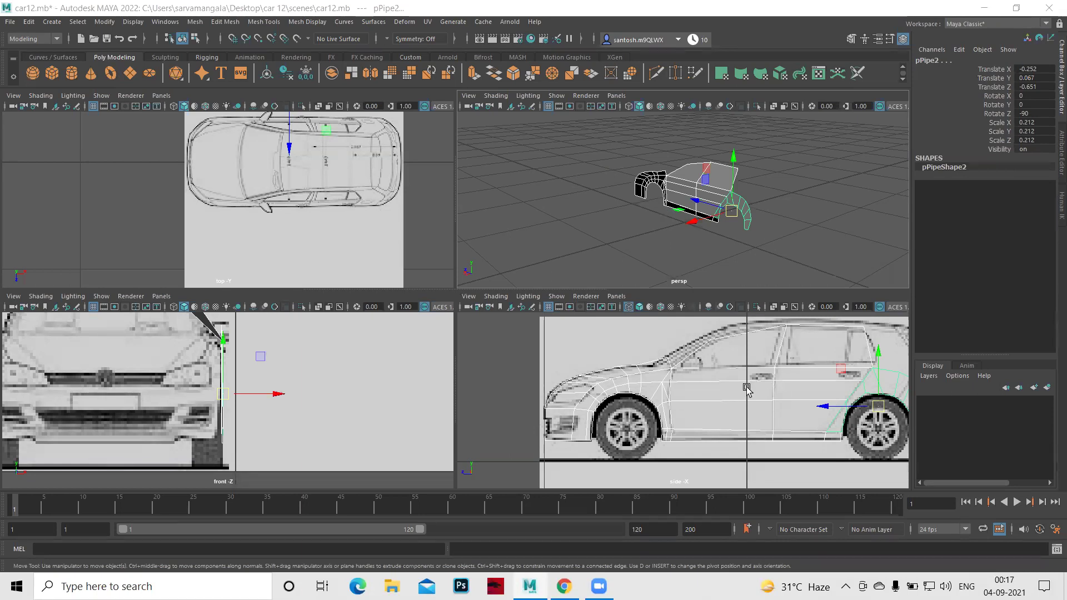
click(695, 200)
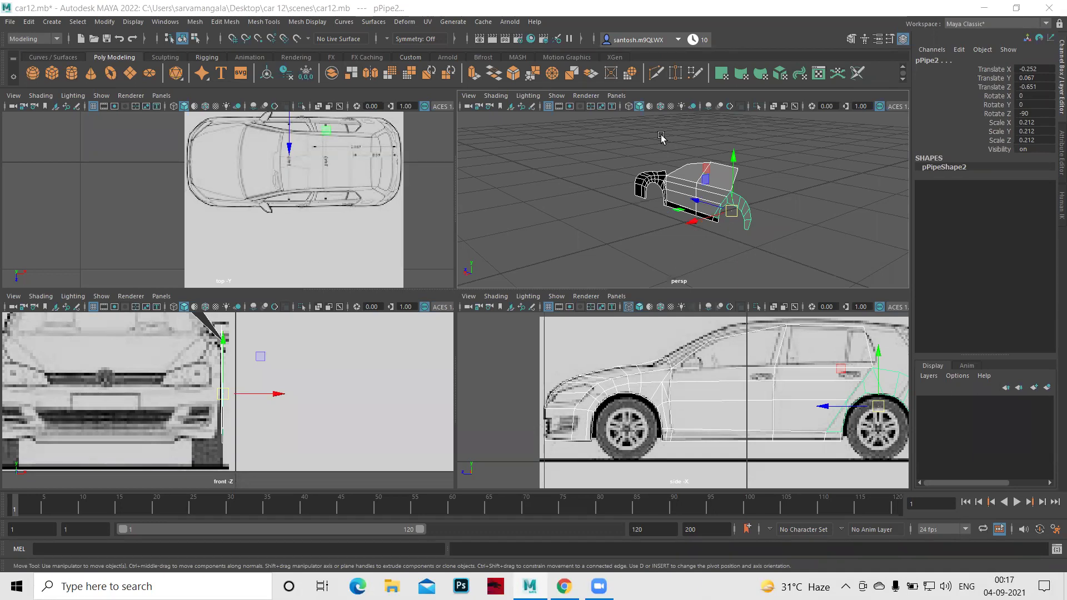